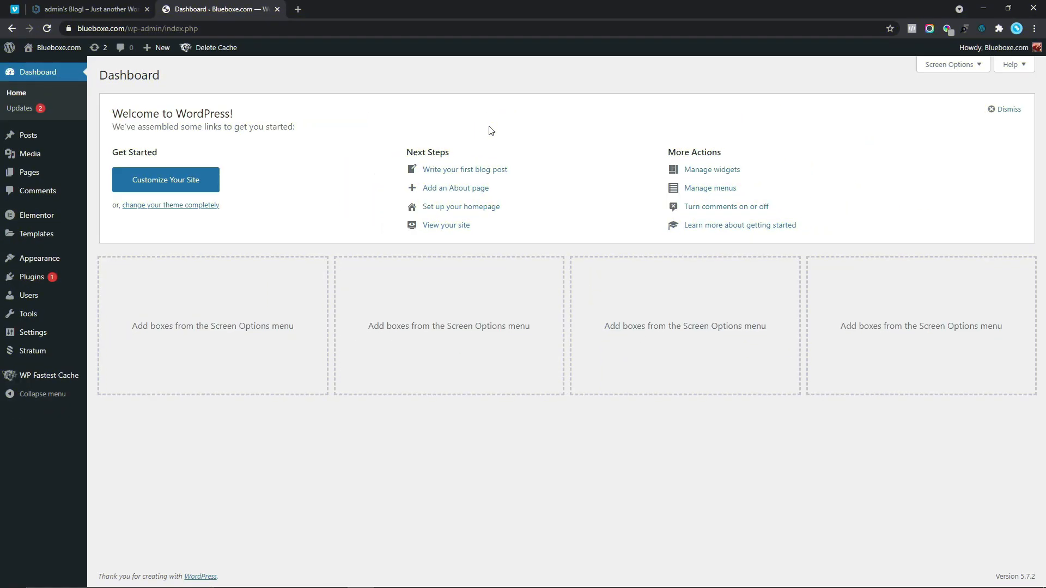
# - Create a new page titled Homepage in a separate browser tab and open it for editing with Elementor
pyautogui.moveTo(48, 173)
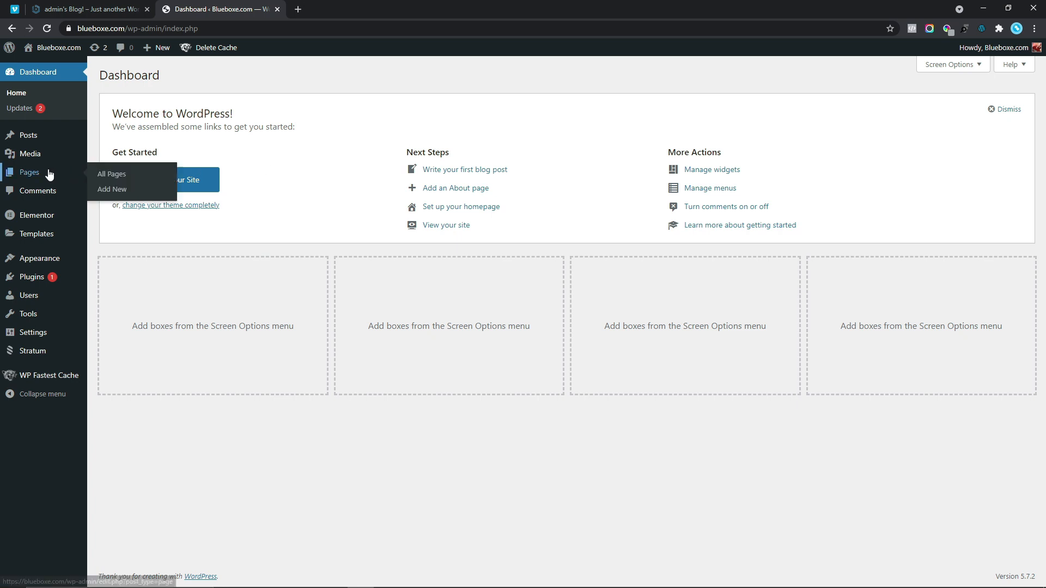
pyautogui.rightClick(113, 189)
pyautogui.click(138, 192)
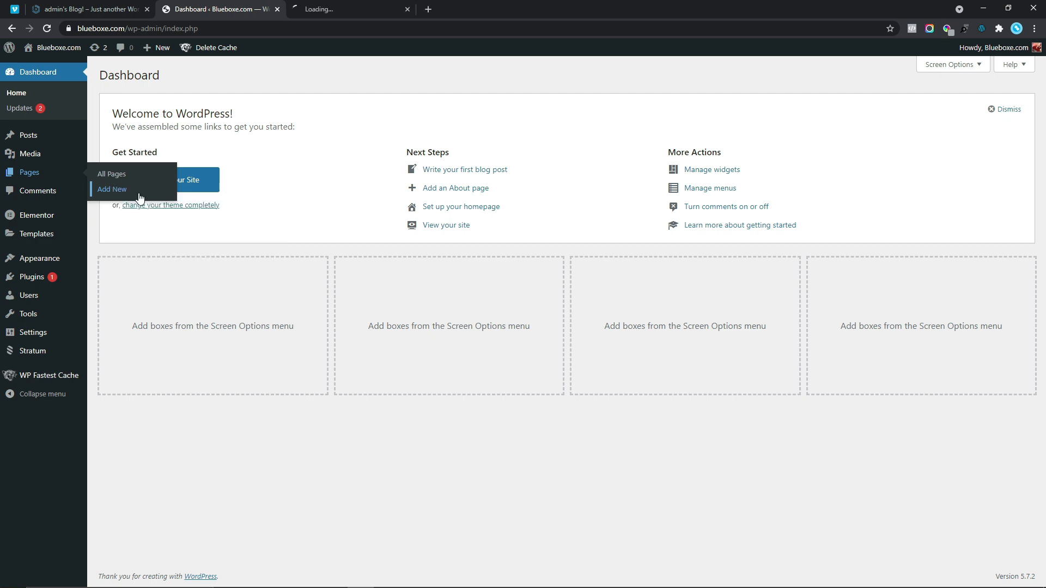
pyautogui.click(327, 9)
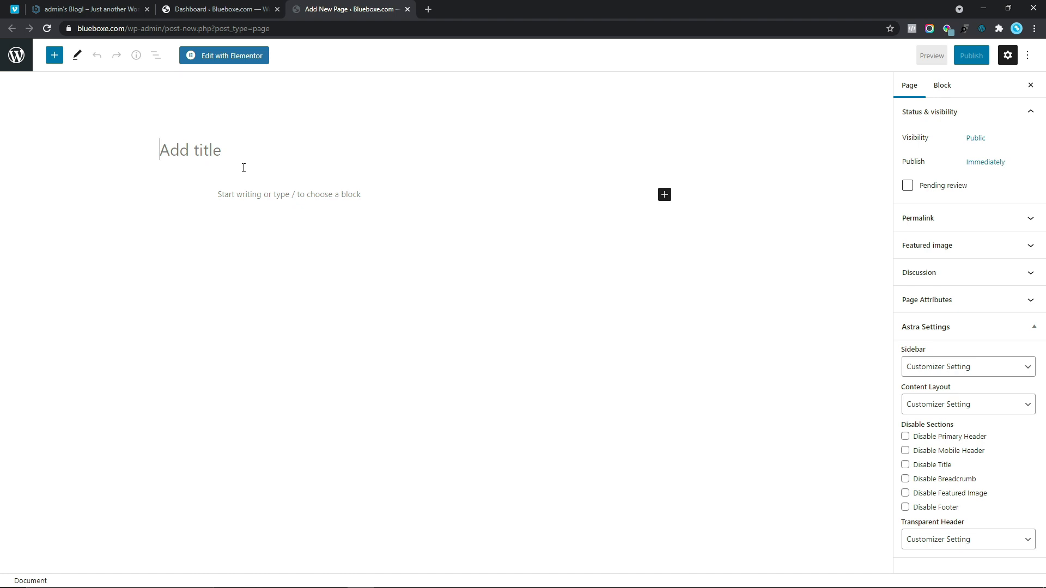
pyautogui.write('Homepage')
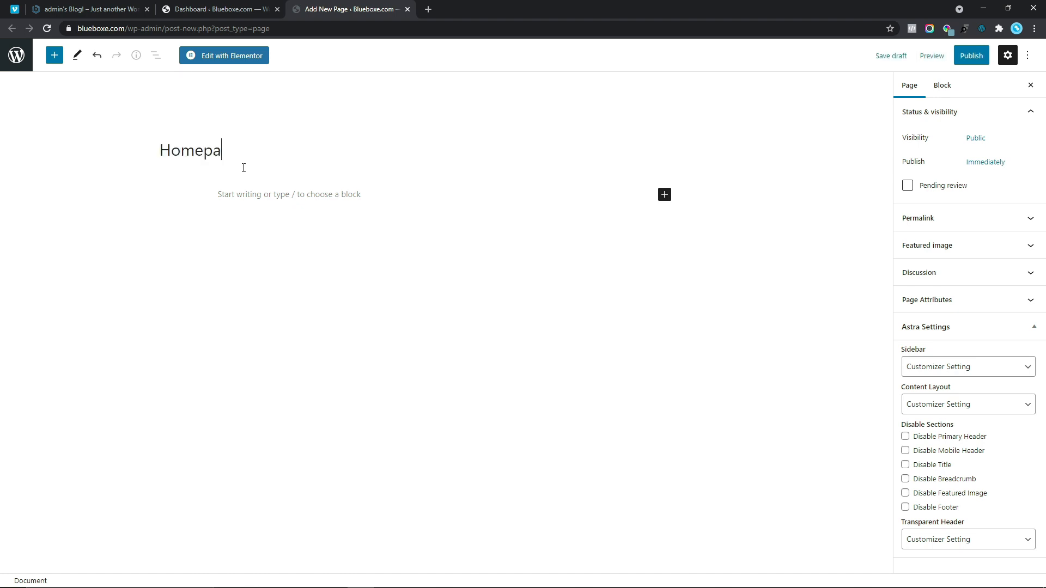
pyautogui.click(222, 58)
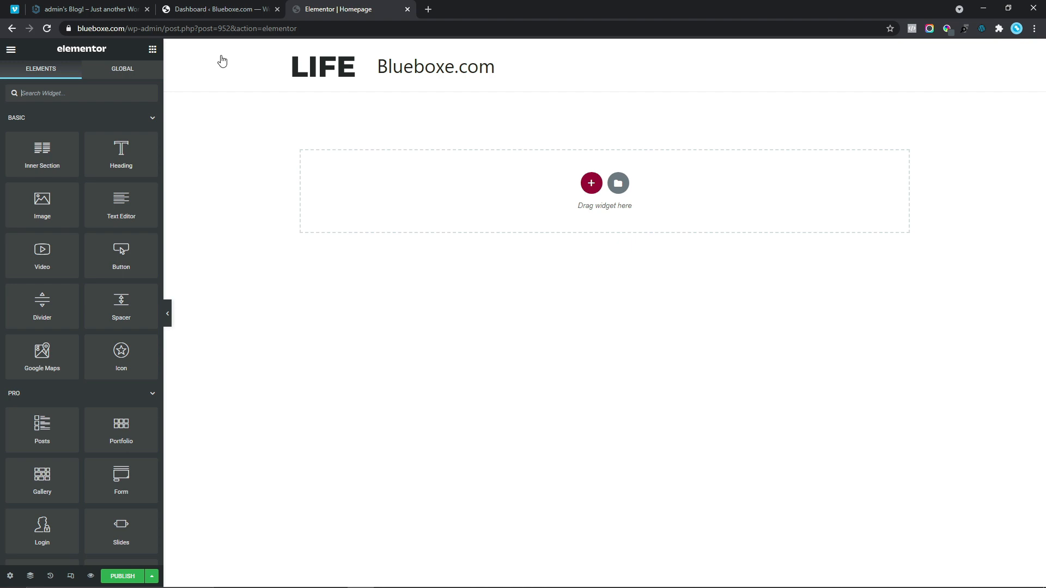
# - Check the reference site's homepage layout and add a three-column section with Full Width content to the empty Homepage
pyautogui.moveTo(318, 10); pyautogui.dragTo(206, 8)
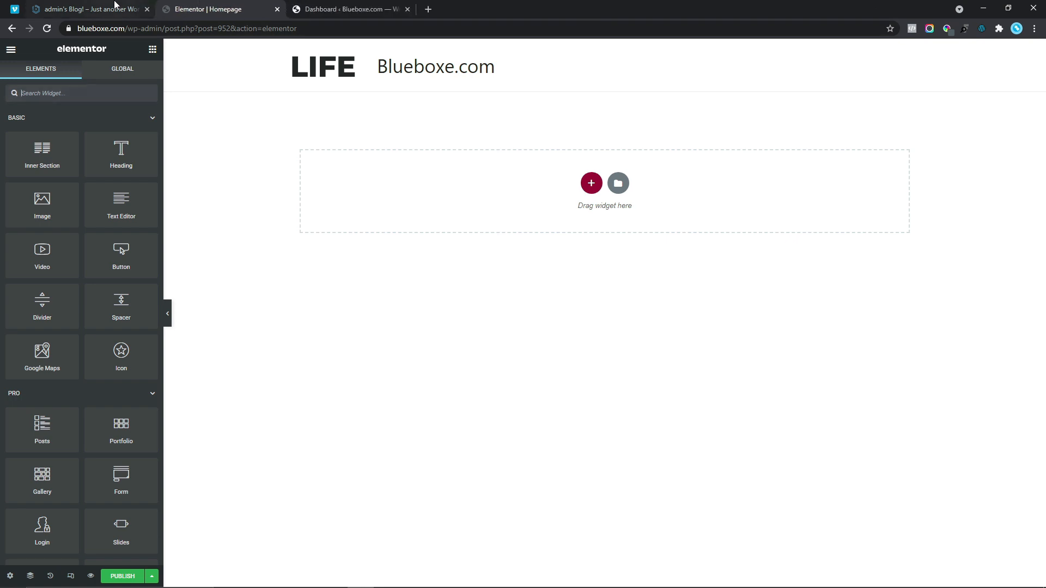
pyautogui.click(112, 9)
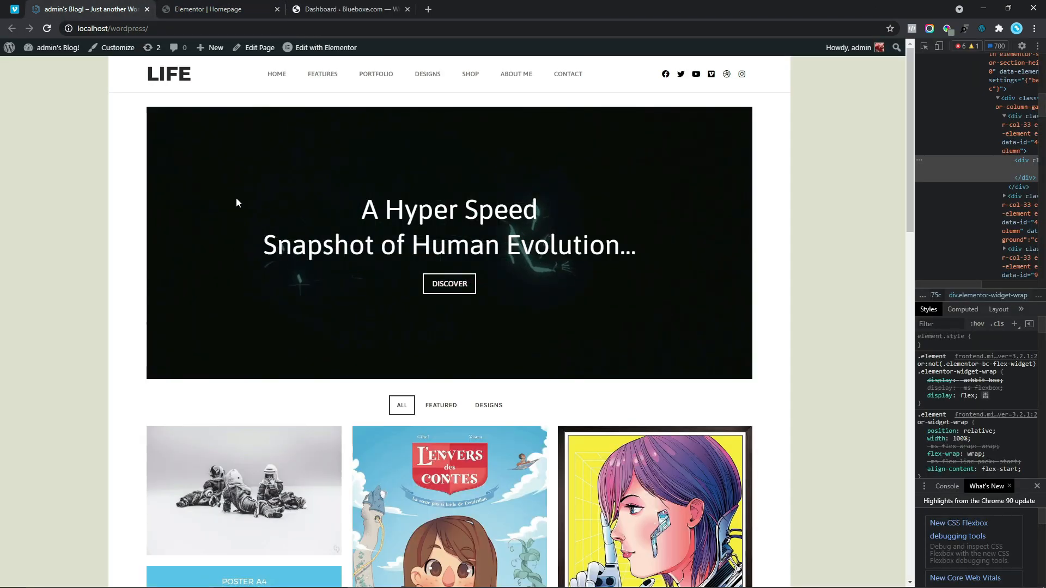
pyautogui.click(214, 12)
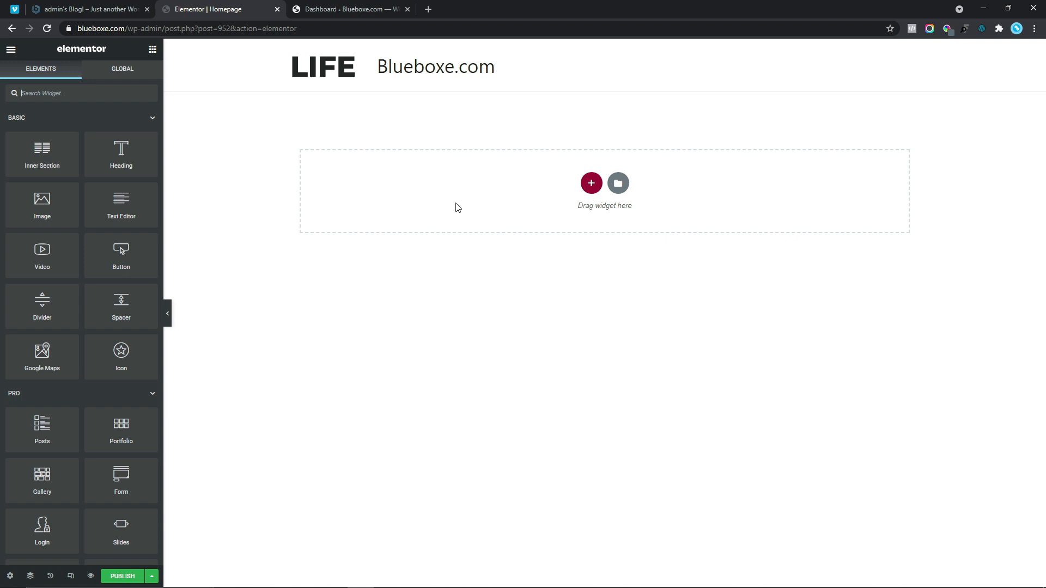
pyautogui.click(591, 185)
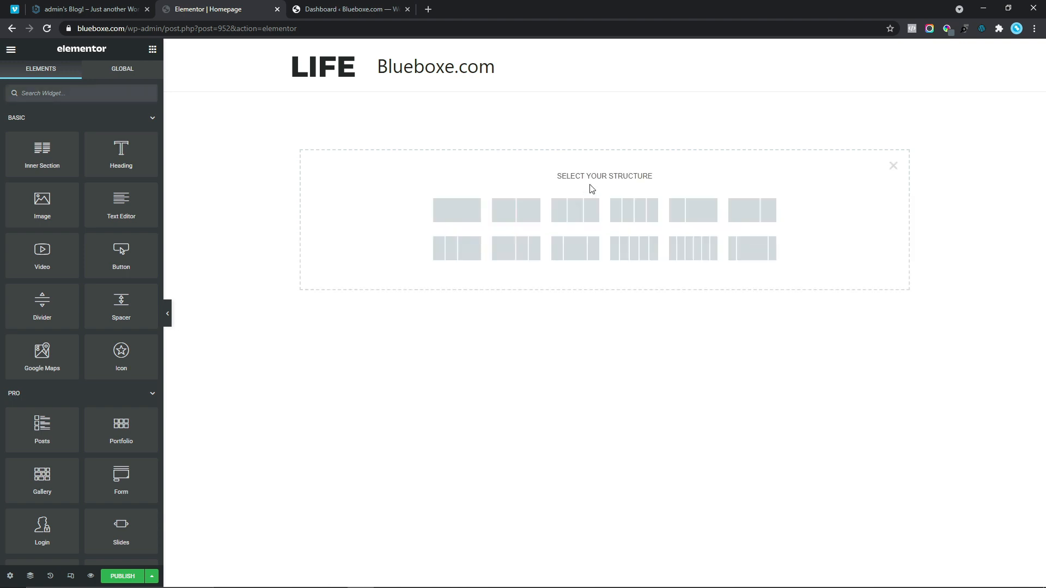
pyautogui.click(573, 213)
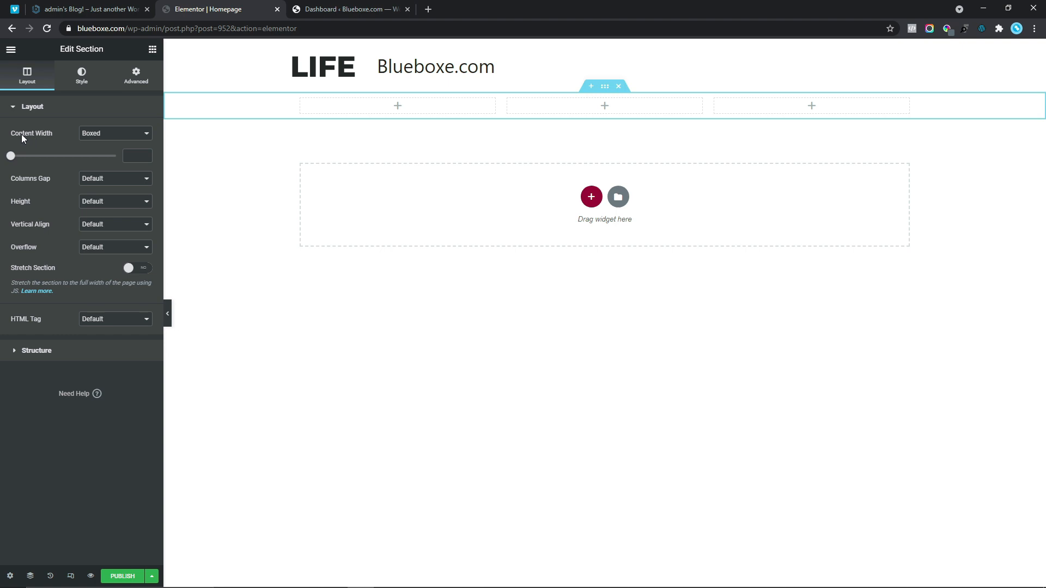
pyautogui.click(112, 138)
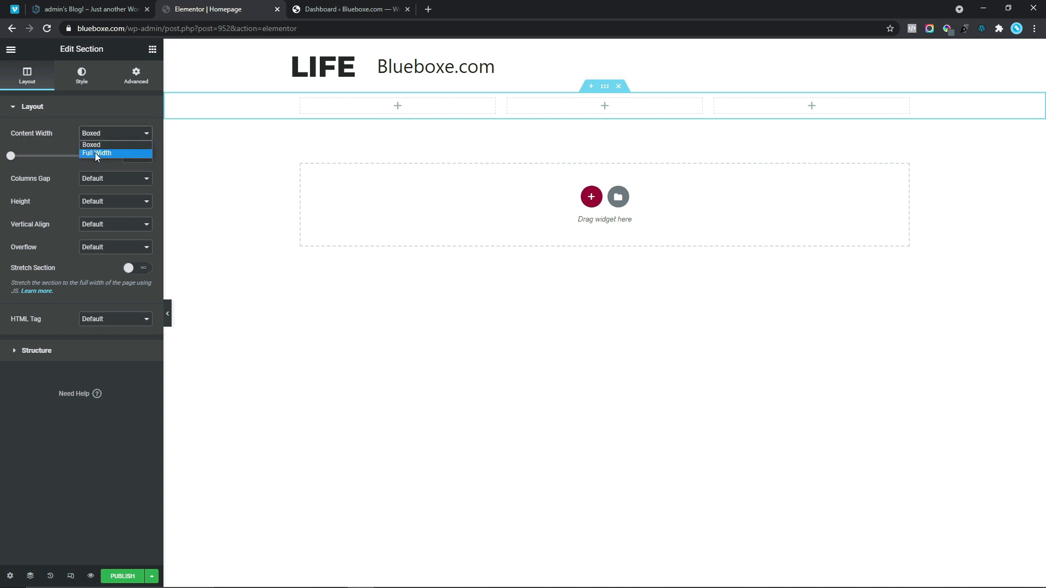
pyautogui.click(95, 153)
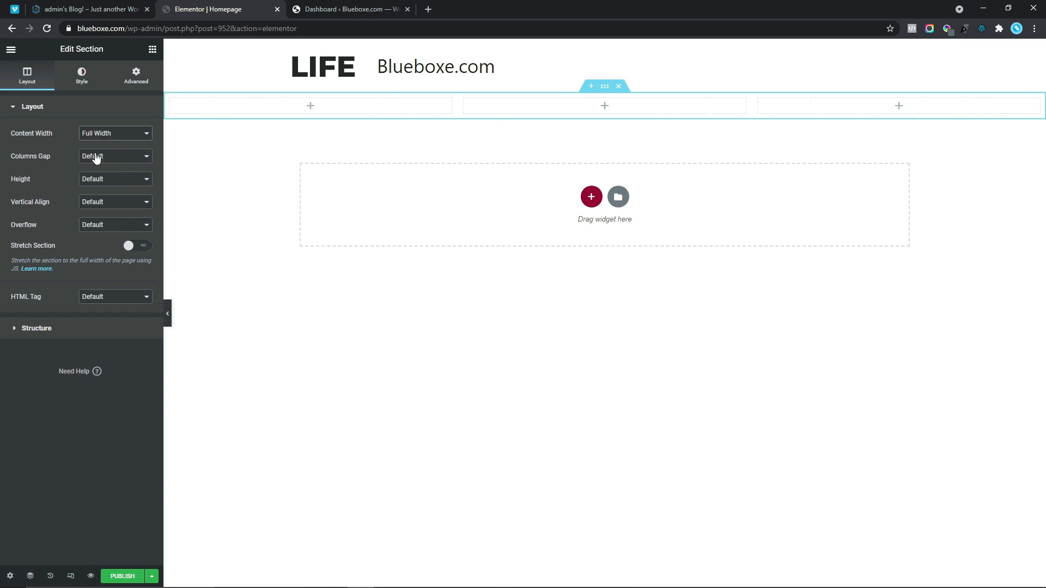
# - Compare with the reference site's side margins and give the three-column section a classic background colour of #E0E0CD
pyautogui.click(93, 10)
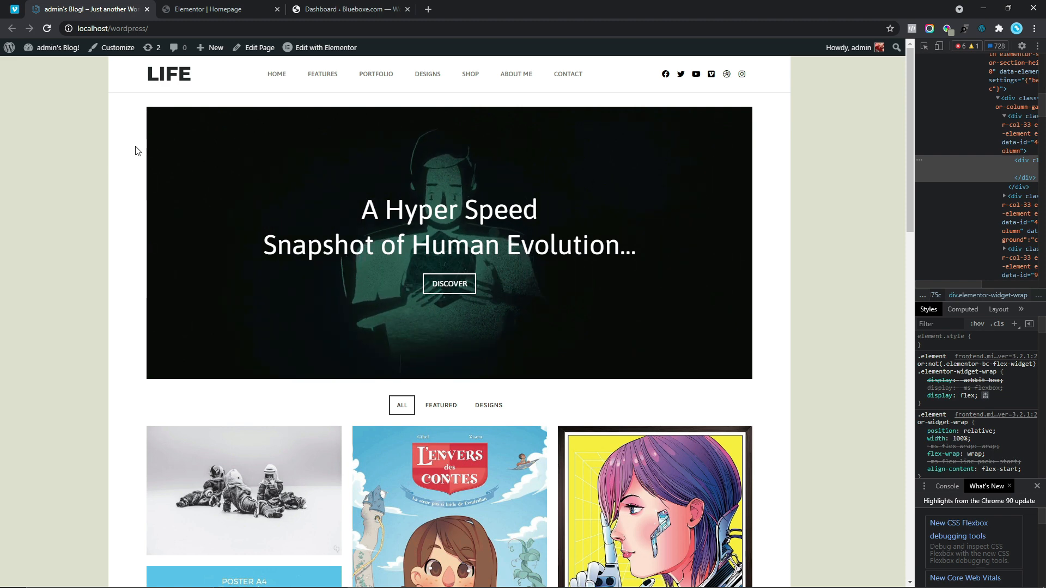
pyautogui.click(215, 10)
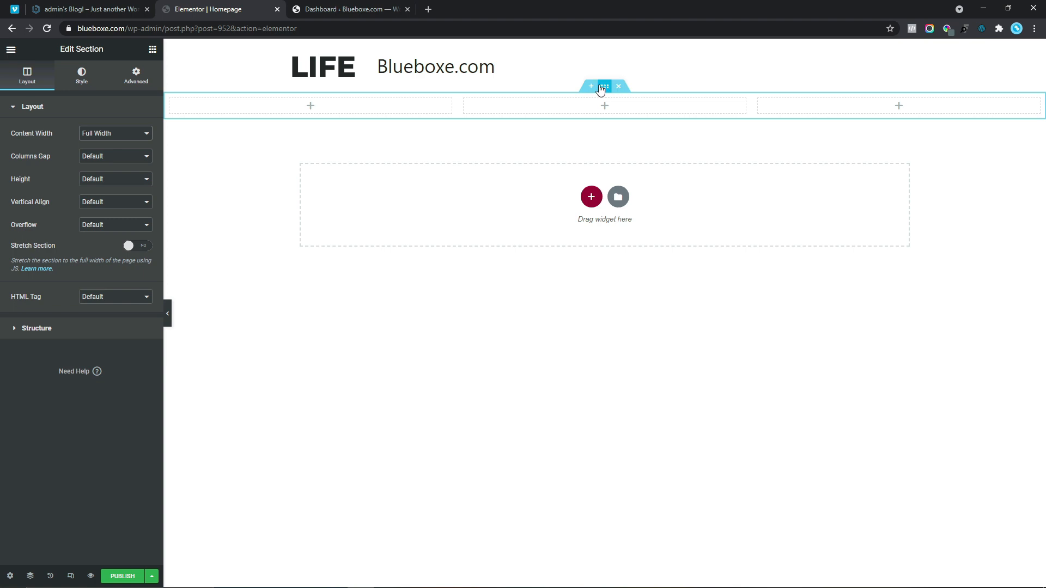
pyautogui.click(69, 82)
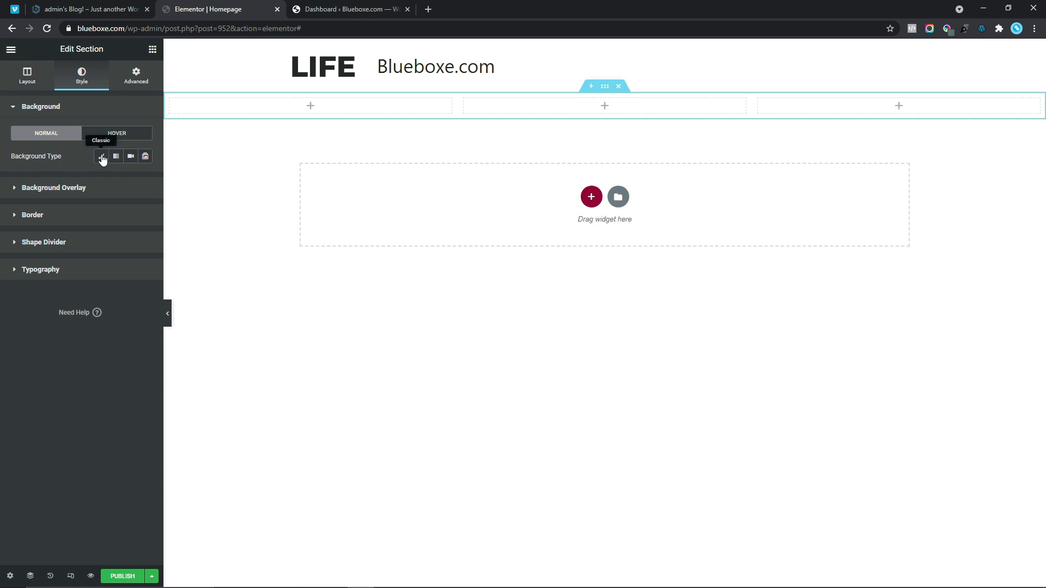
pyautogui.click(102, 158)
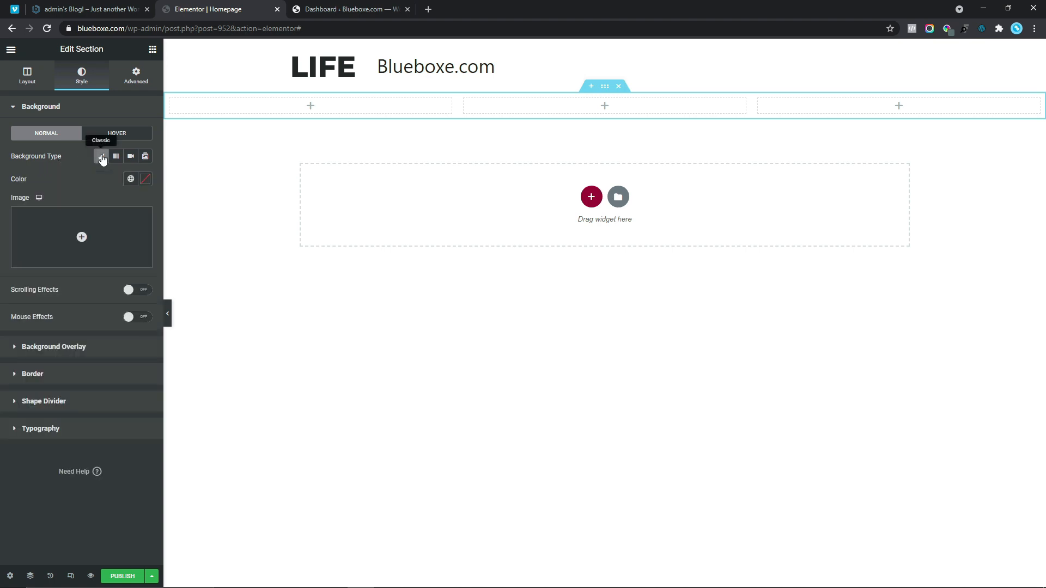
pyautogui.click(145, 181)
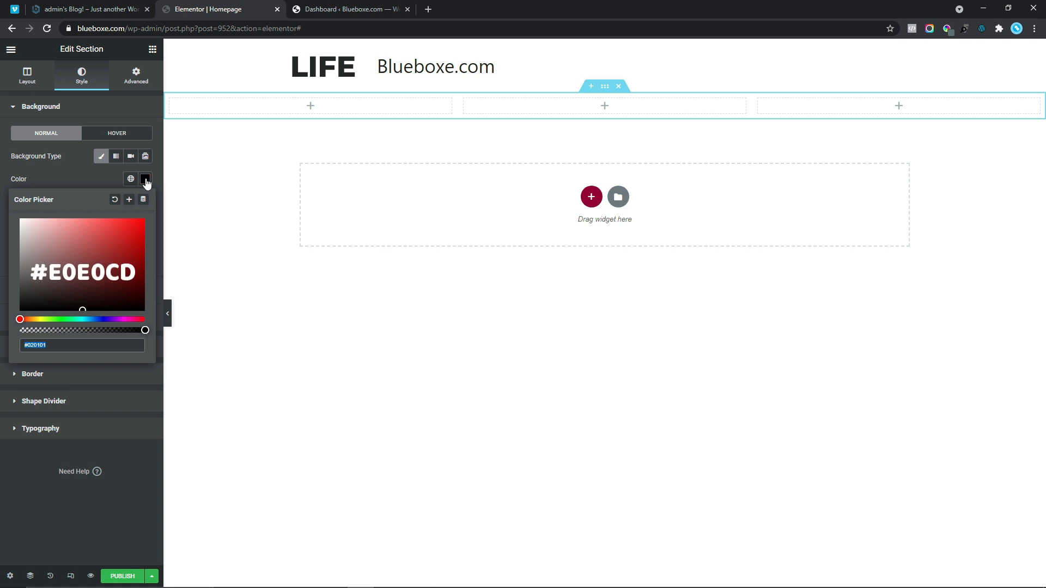
pyautogui.write('#E0E0CD')
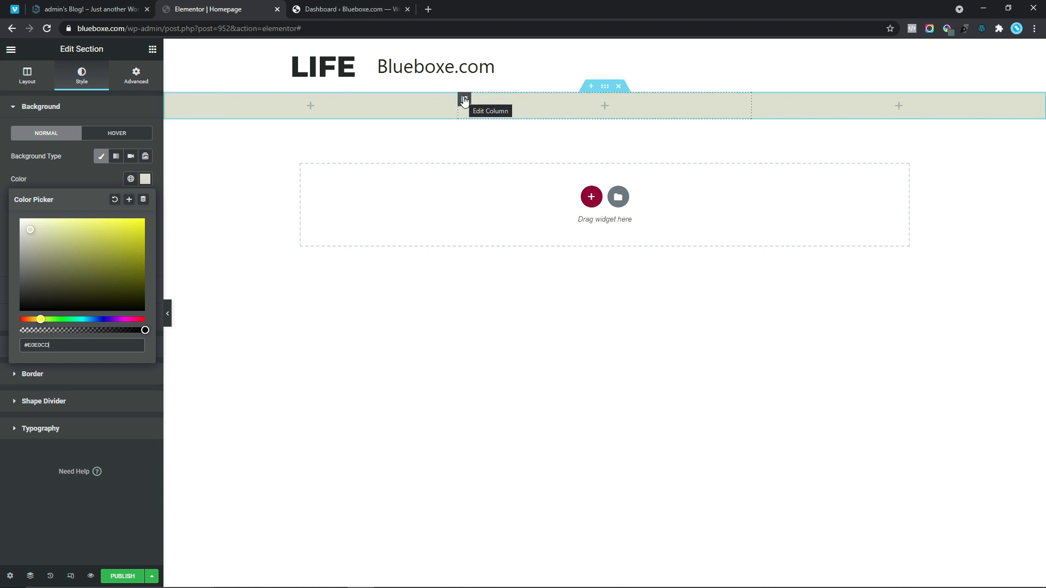
# - Give the section's middle column a classic white background colour
pyautogui.click(464, 100)
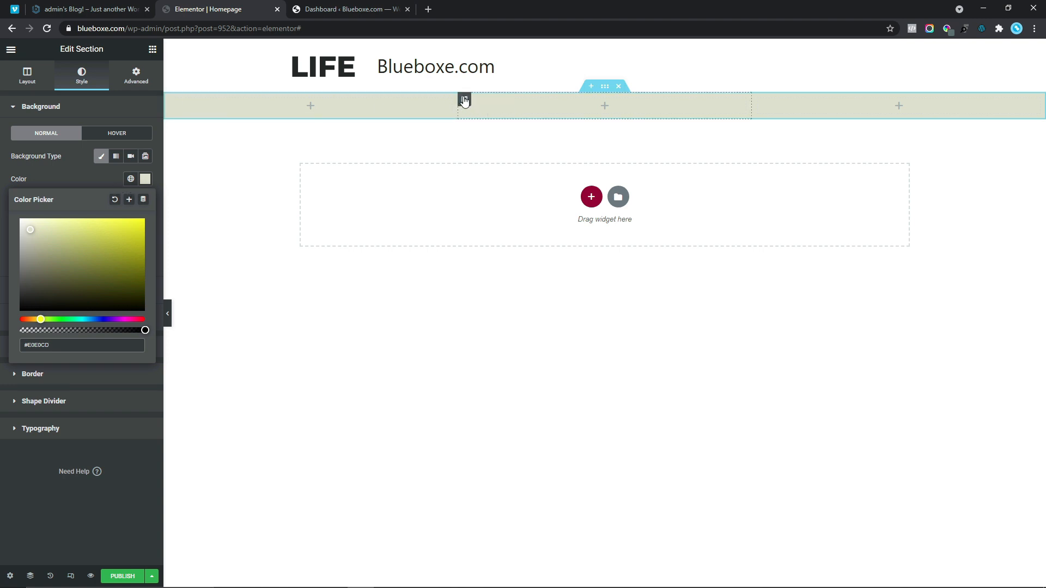
pyautogui.click(80, 82)
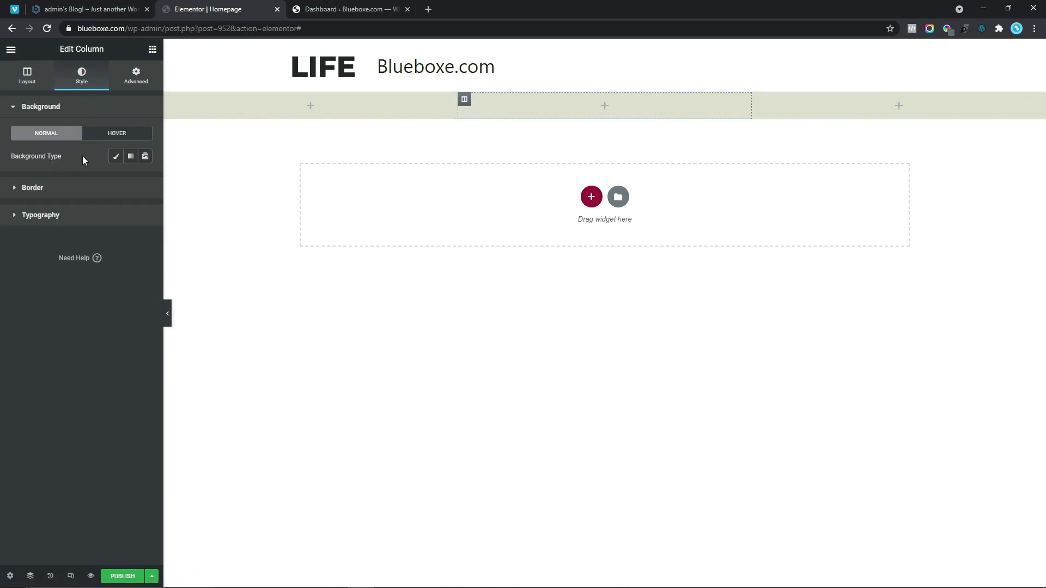
pyautogui.click(115, 156)
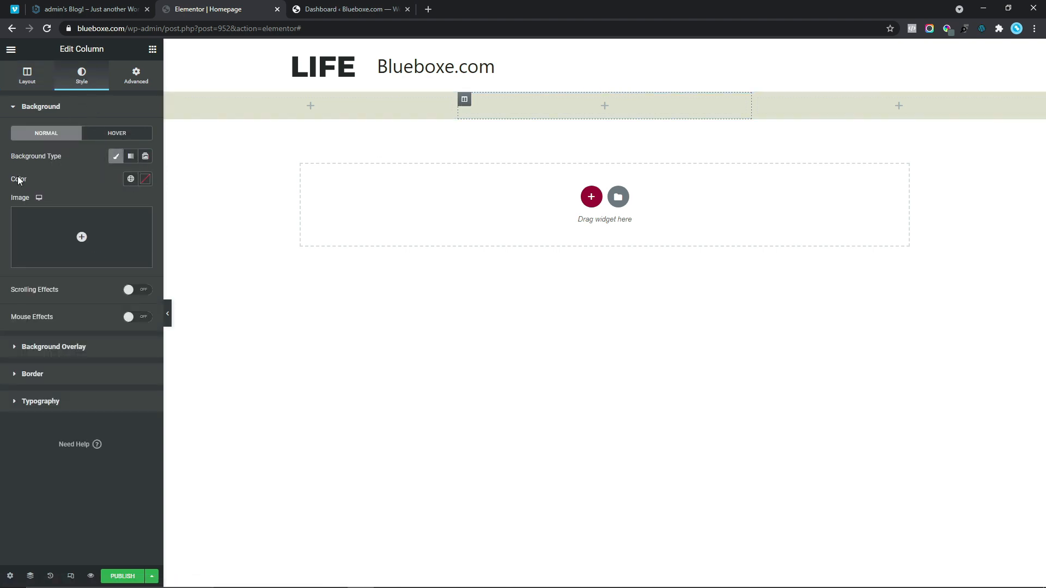
pyautogui.click(145, 180)
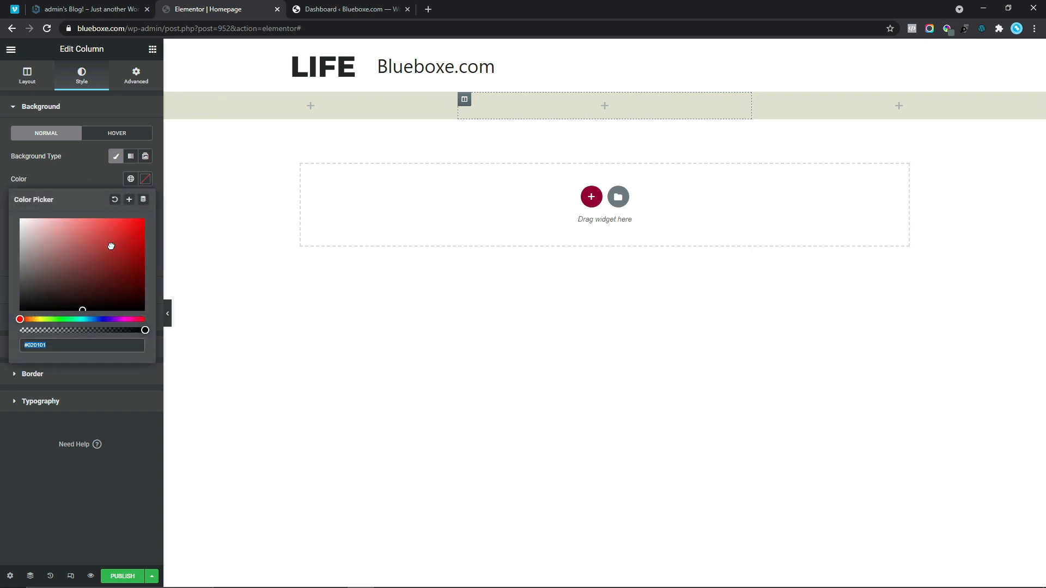
pyautogui.click(2, 203)
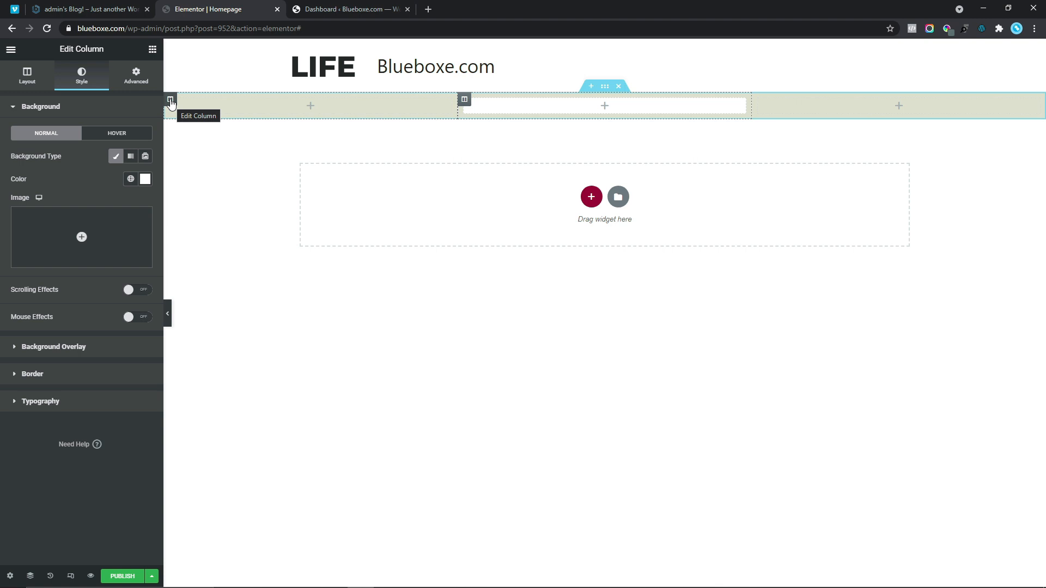
# - Set the width of both outer columns to 12% and publish the page
pyautogui.click(171, 101)
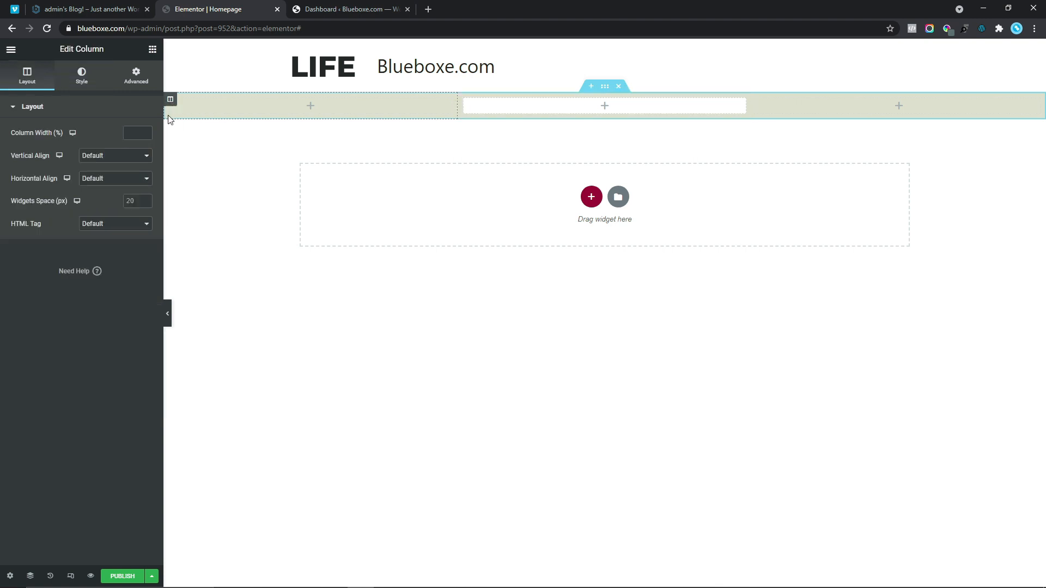
pyautogui.click(133, 136)
pyautogui.write('12')
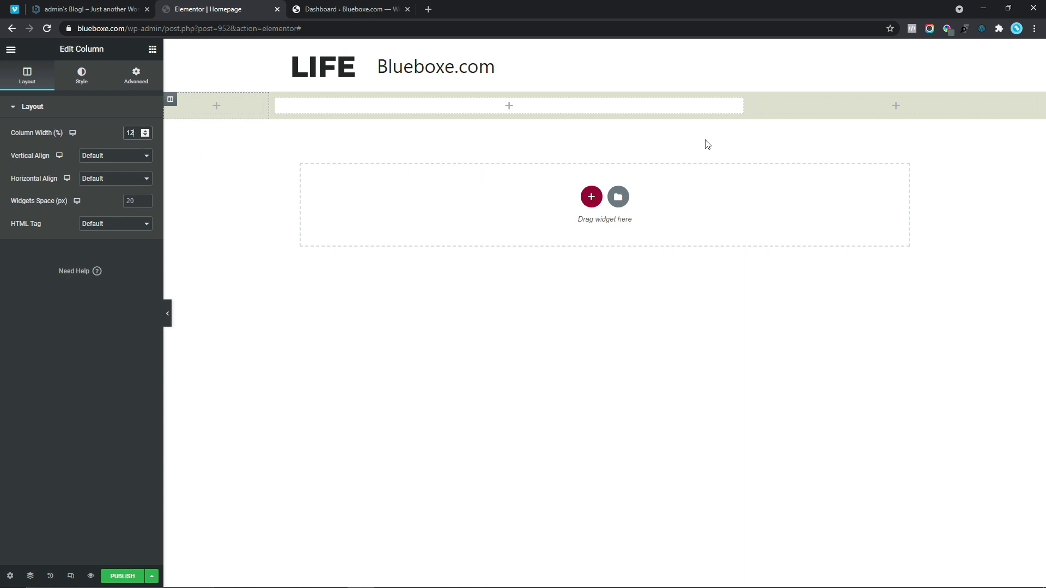
pyautogui.click(756, 101)
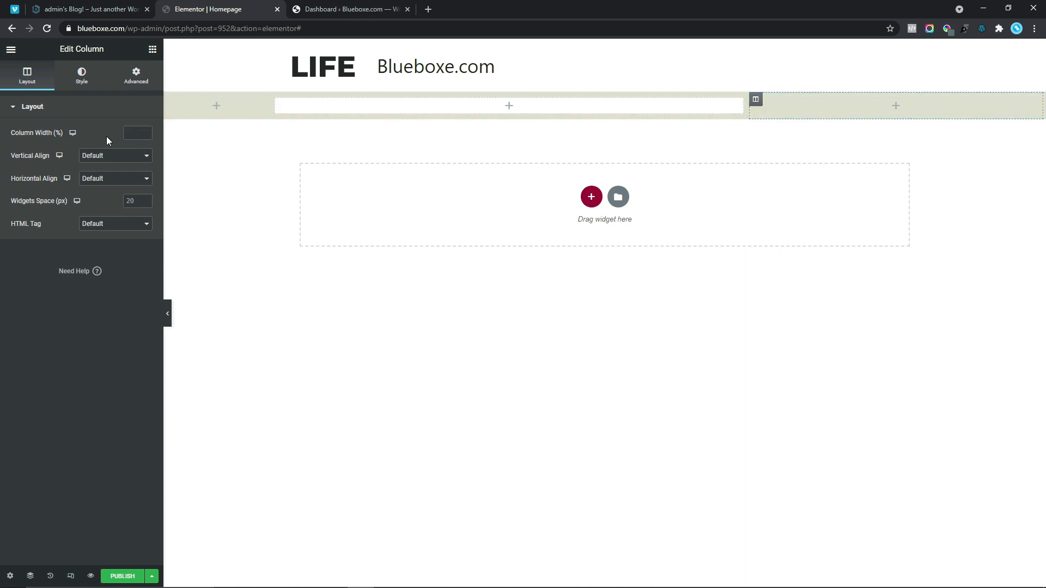
pyautogui.click(127, 133)
pyautogui.write('12')
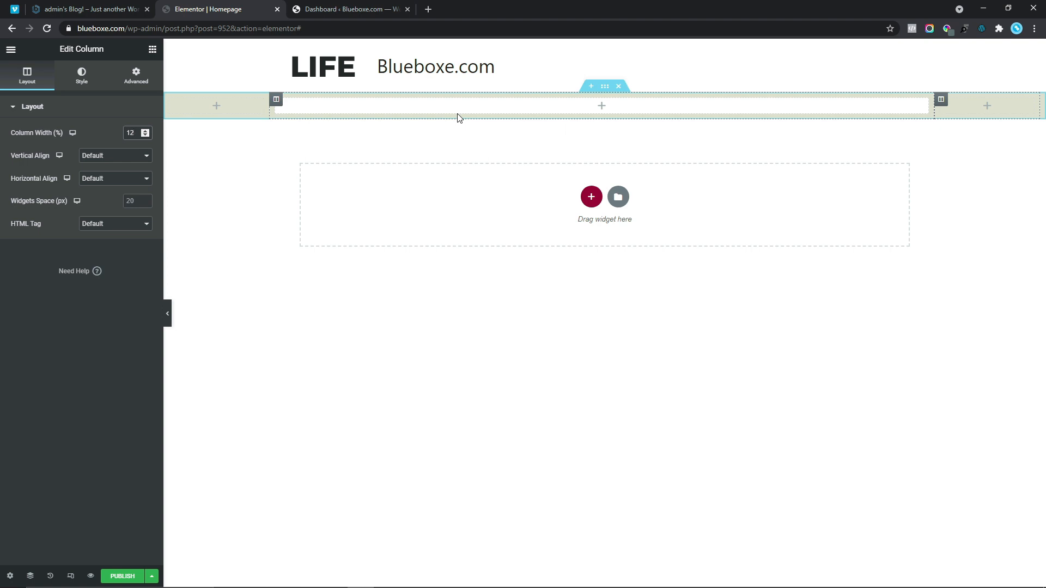
pyautogui.click(123, 578)
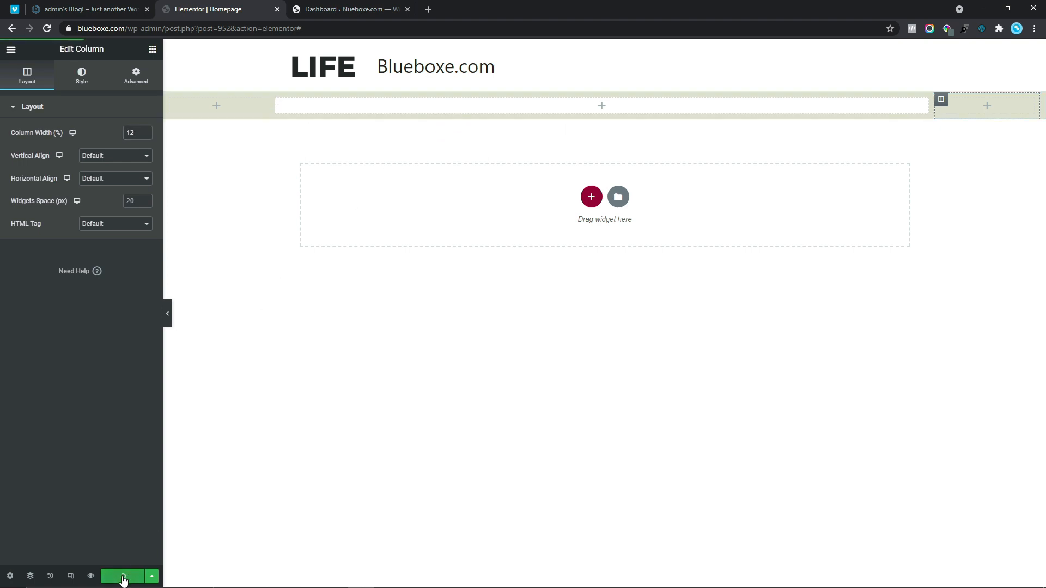
# - Add an inner section to the middle column, reduced to a single column with Full Width content
pyautogui.click(152, 49)
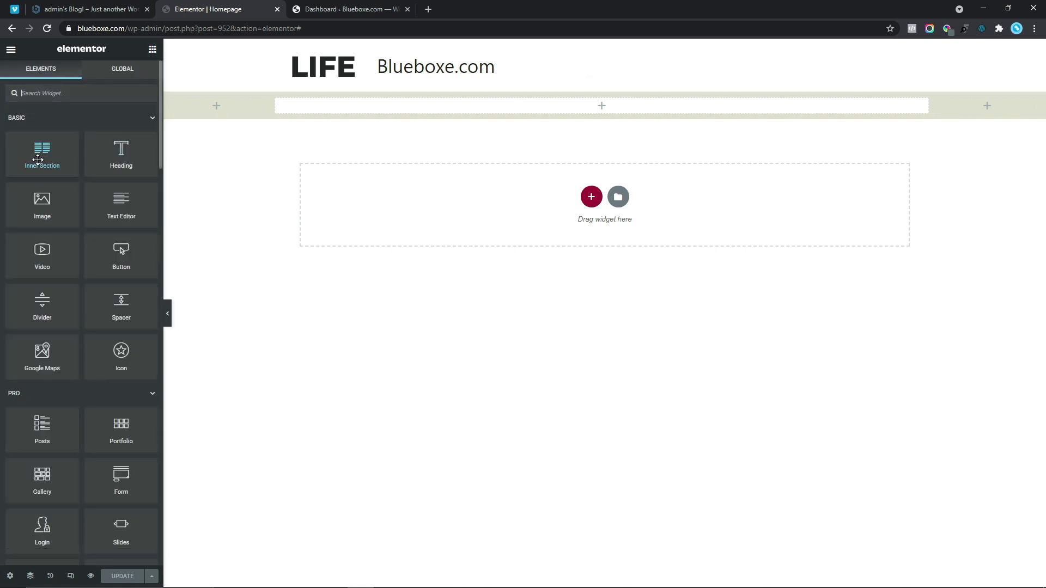
pyautogui.moveTo(42, 154); pyautogui.dragTo(611, 102)
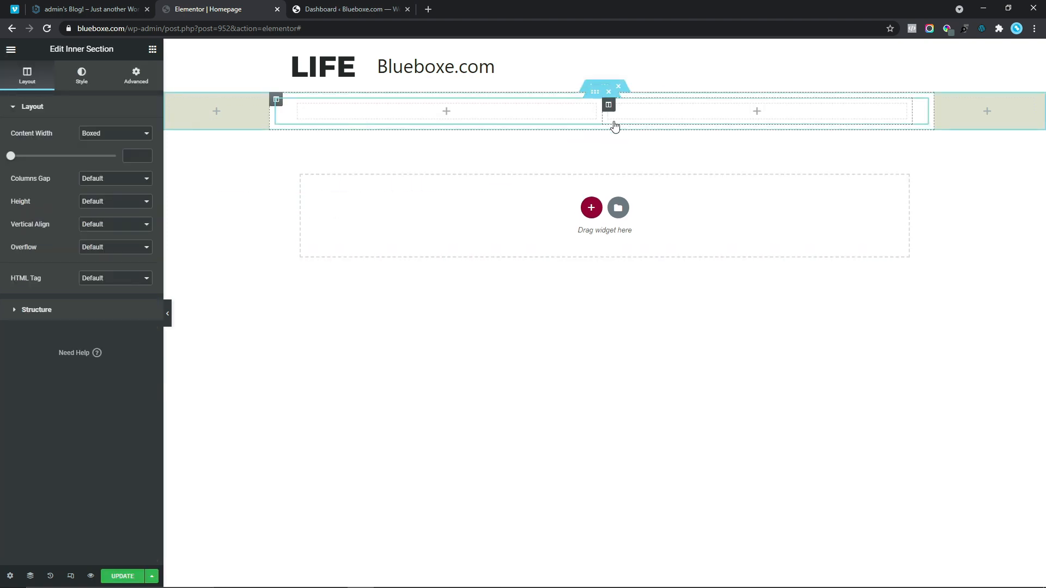
pyautogui.rightClick(622, 139)
pyautogui.click(635, 261)
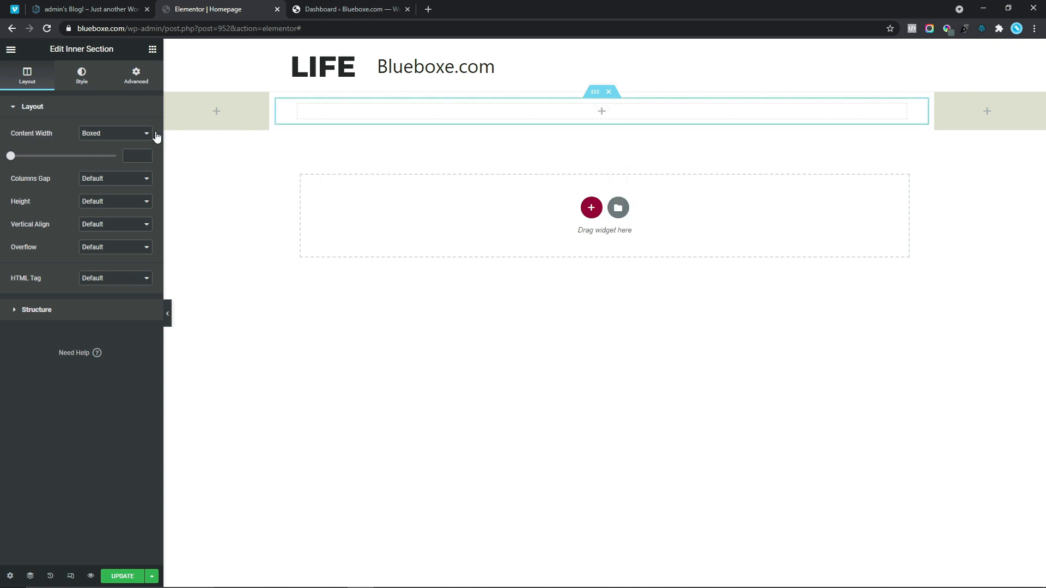
pyautogui.click(124, 142)
pyautogui.click(102, 157)
# - Examine the heading text and video background of the reference site's hero banner
pyautogui.click(97, 9)
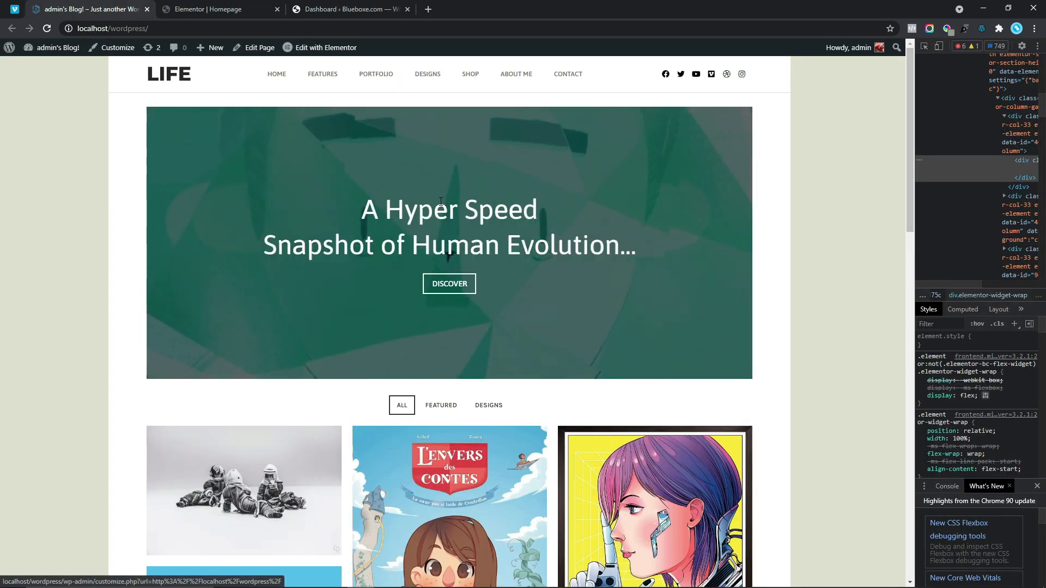
pyautogui.moveTo(323, 201); pyautogui.dragTo(631, 248)
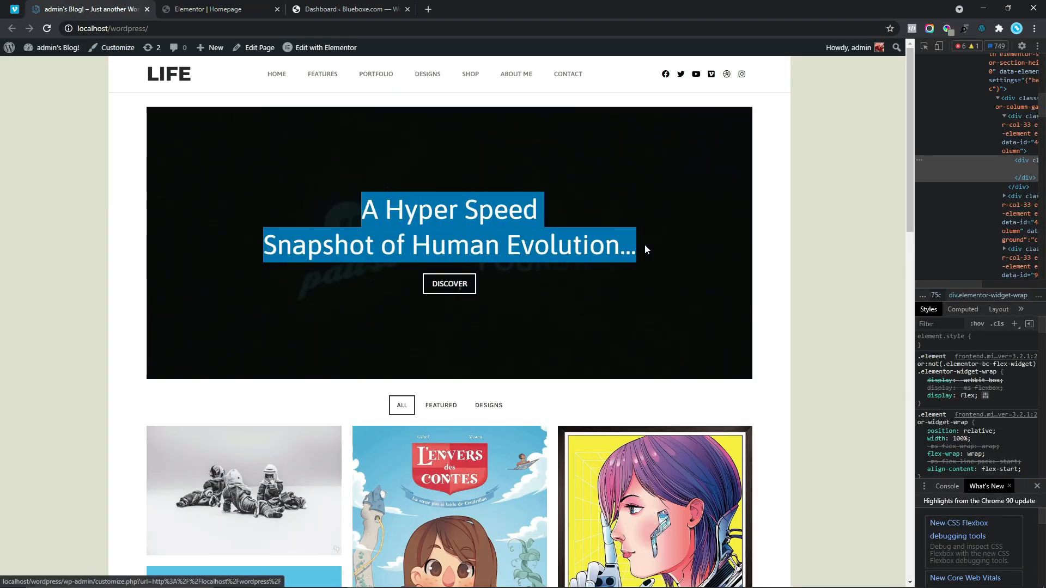
pyautogui.click(228, 6)
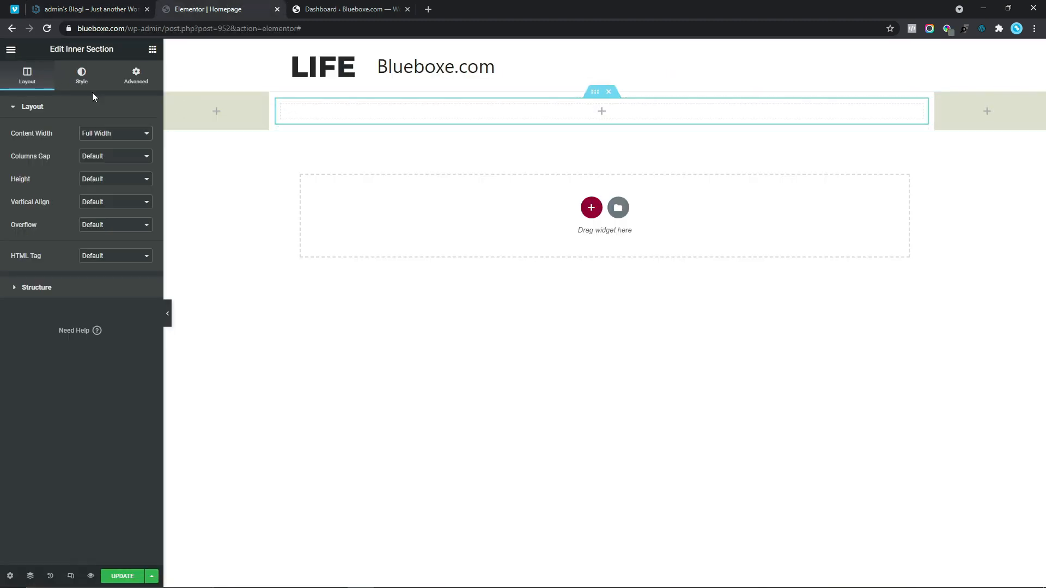
pyautogui.click(82, 79)
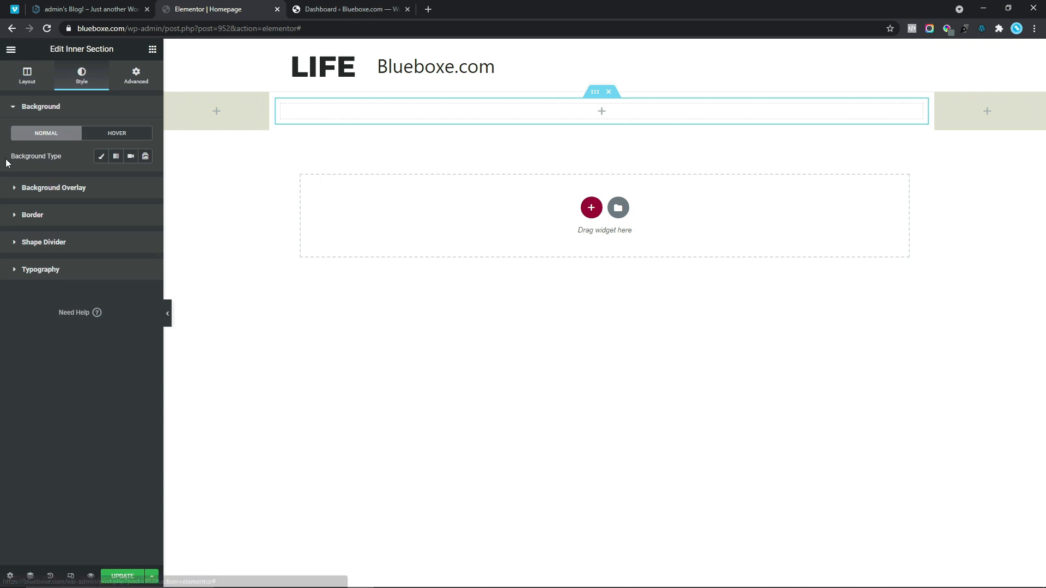
pyautogui.click(131, 157)
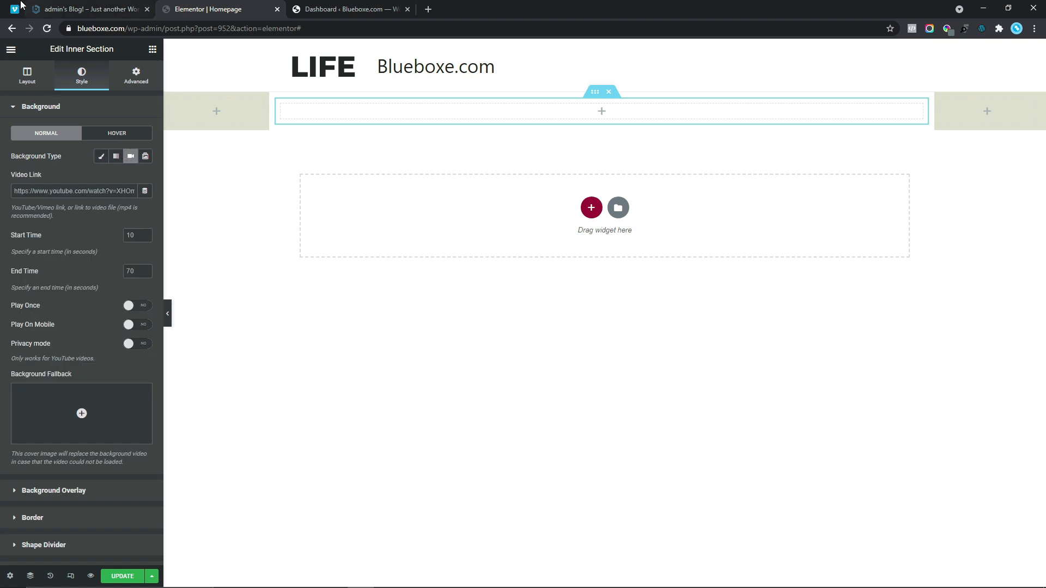
pyautogui.click(18, 6)
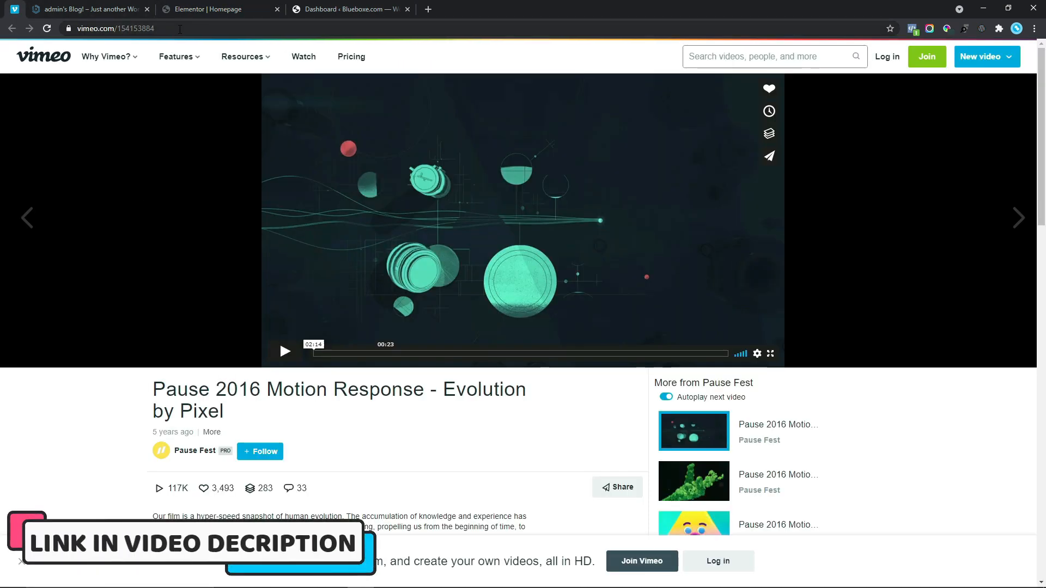
pyautogui.click(180, 29)
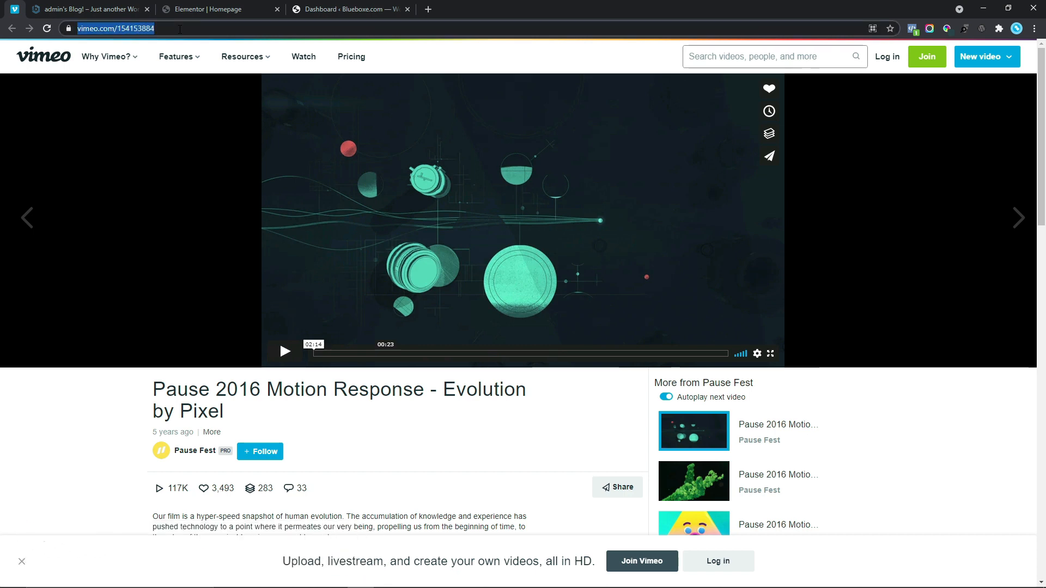
pyautogui.rightClick(139, 32)
pyautogui.click(167, 87)
pyautogui.click(256, 8)
pyautogui.rightClick(40, 190)
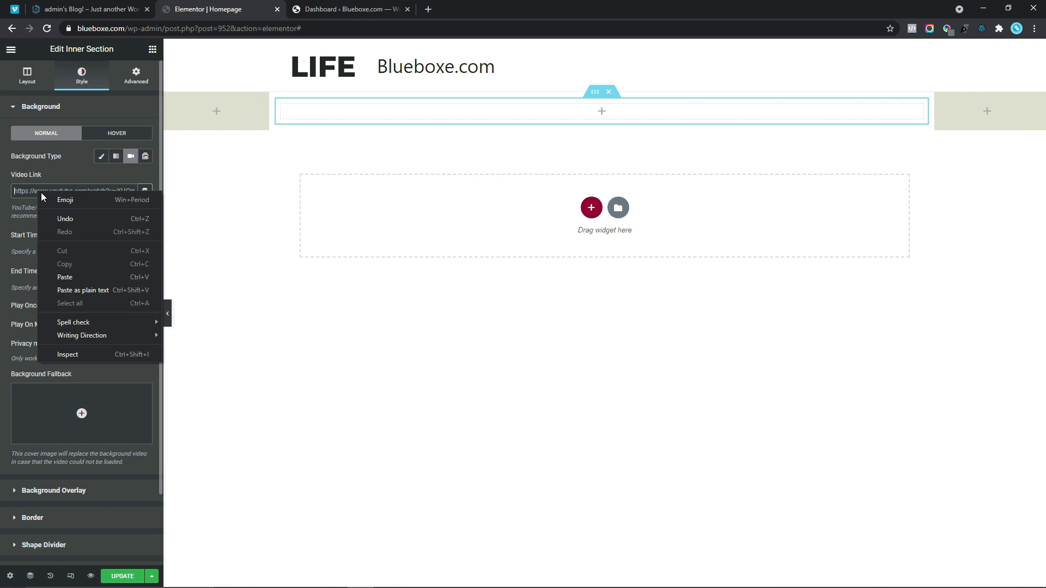
pyautogui.click(64, 278)
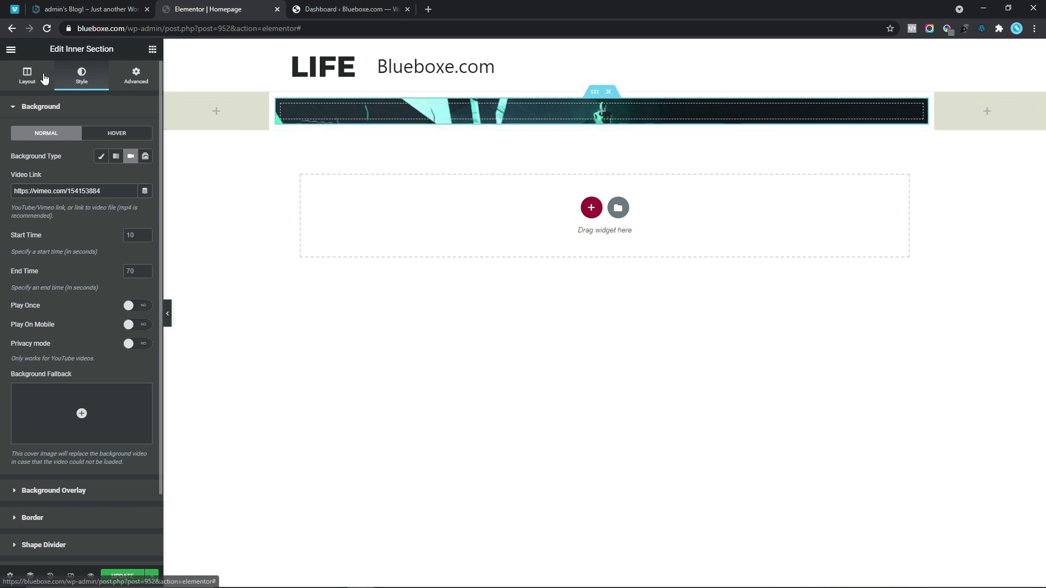
# - Set the inner section's height to Min Height with a minimum height of 500 px
pyautogui.click(45, 79)
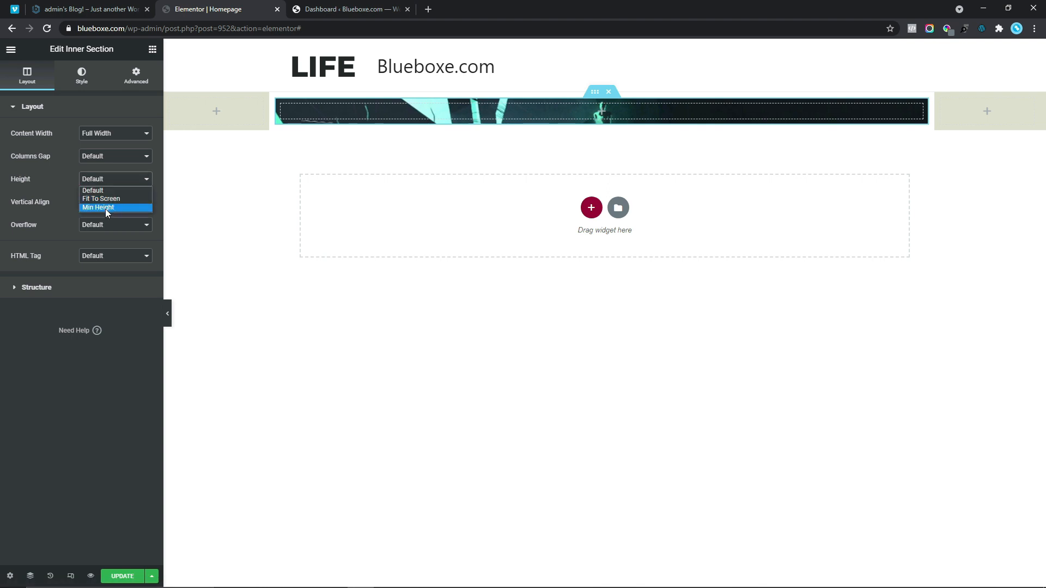
pyautogui.click(111, 207)
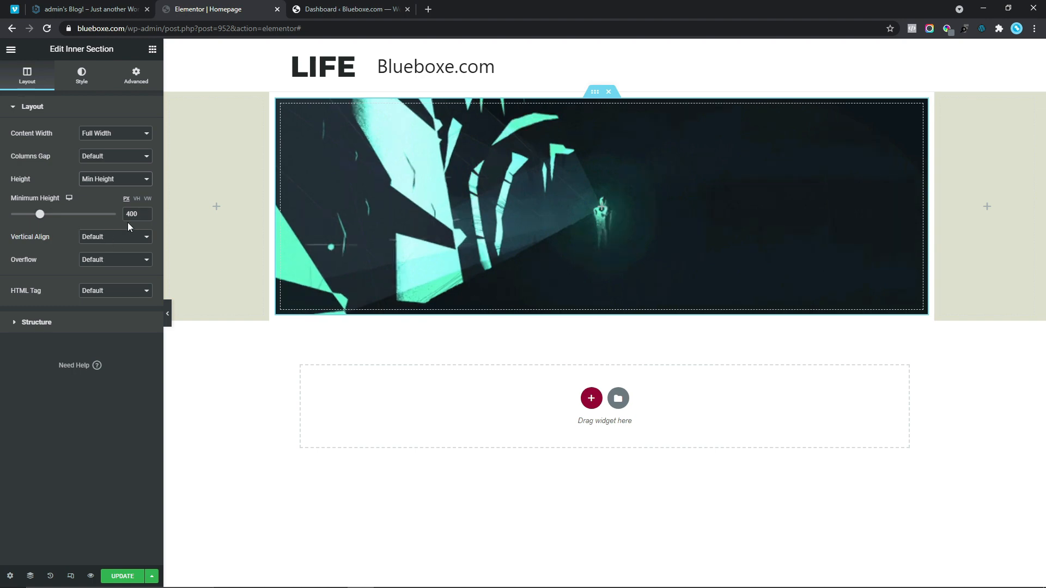
pyautogui.moveTo(129, 214); pyautogui.dragTo(125, 214)
pyautogui.write('5')
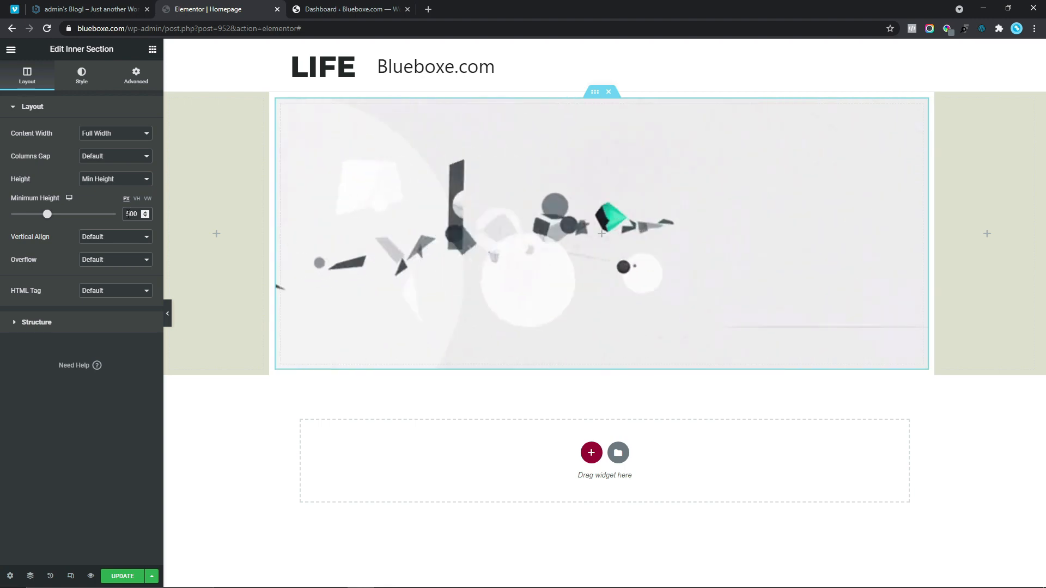
# - Compare with the reference banner and give the inner section a classic background overlay in #000000 with 0.6 opacity
pyautogui.click(126, 8)
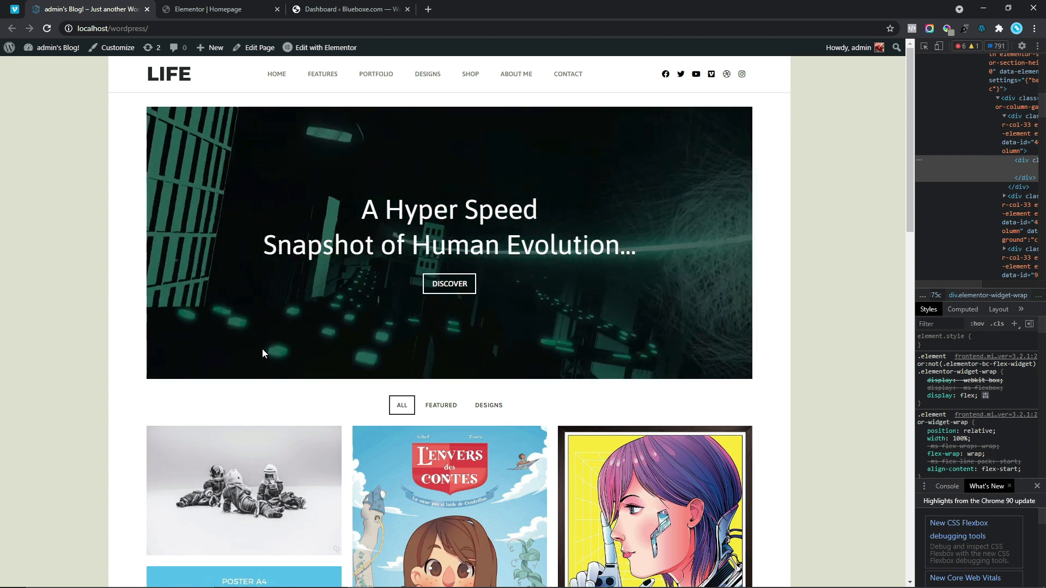
pyautogui.click(252, 10)
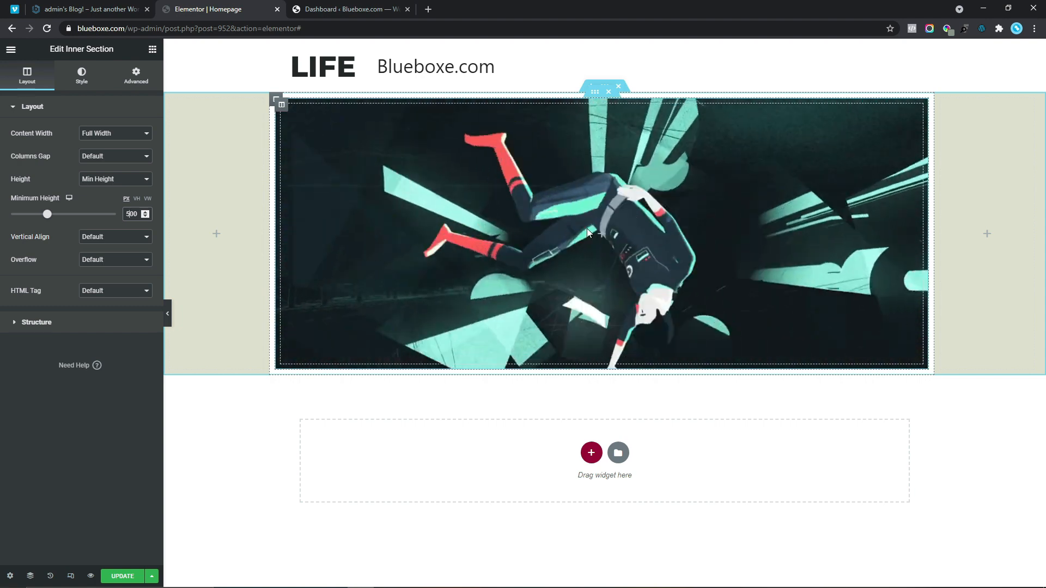
pyautogui.click(85, 77)
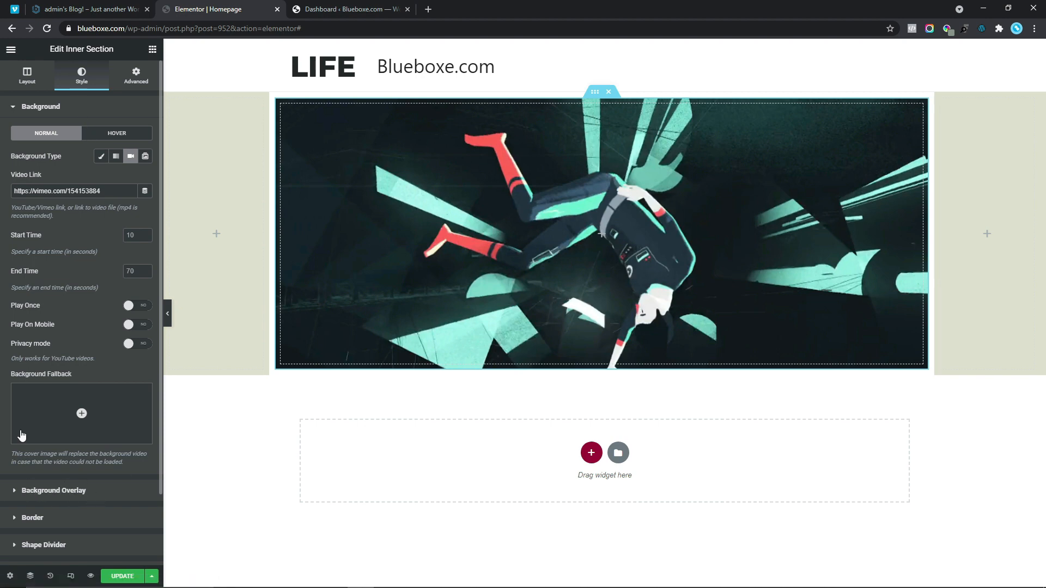
pyautogui.click(54, 490)
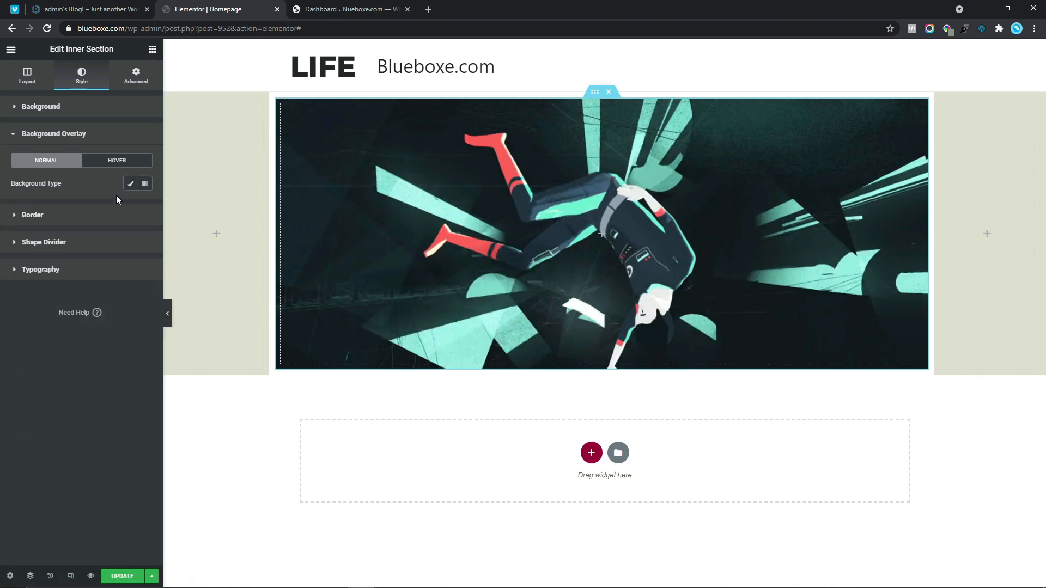
pyautogui.click(130, 185)
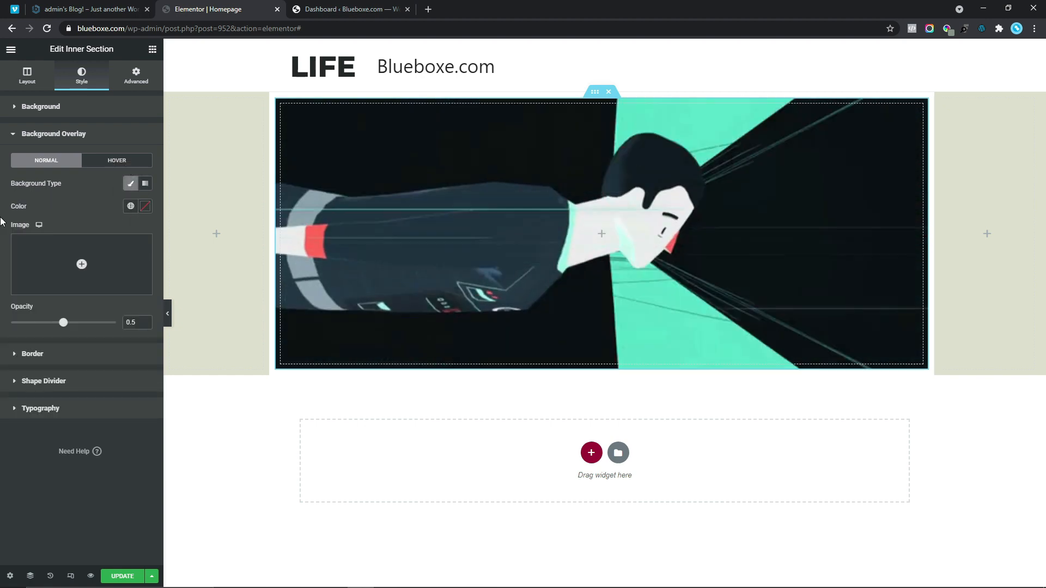
pyautogui.click(145, 206)
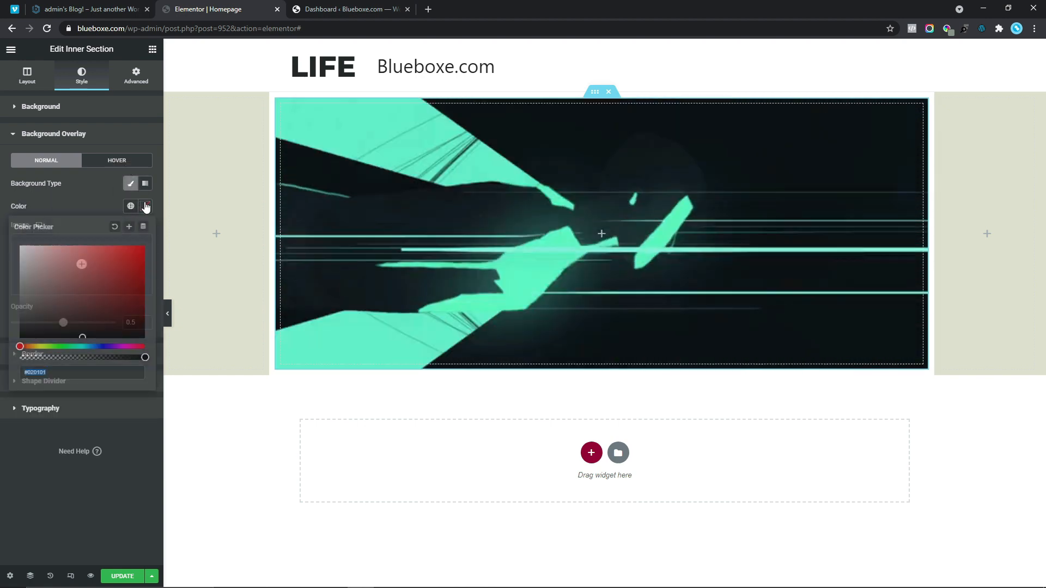
pyautogui.click(101, 295)
pyautogui.moveTo(85, 304); pyautogui.dragTo(2, 342)
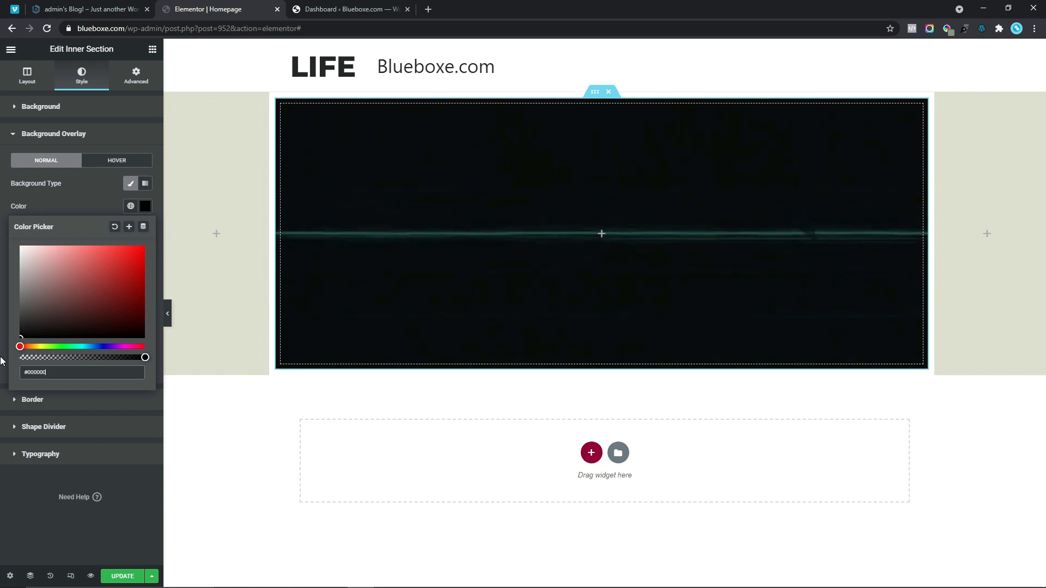
pyautogui.click(1, 232)
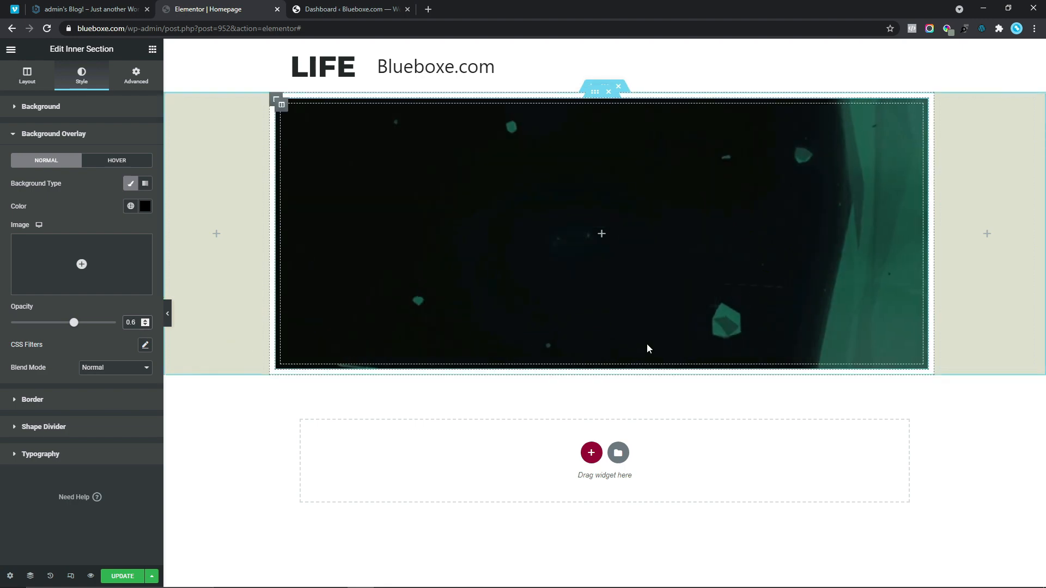
# - Copy the hero heading "A Hyper Speed Snapshot of Human Evolution..." from the reference site and return to the Elementor page
pyautogui.click(120, 4)
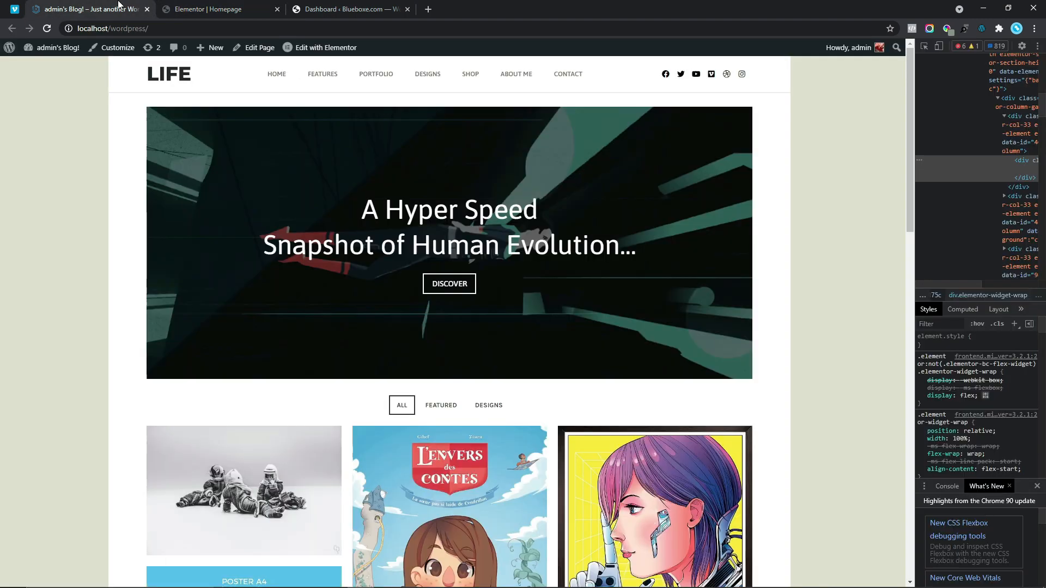
pyautogui.moveTo(362, 210); pyautogui.dragTo(654, 252)
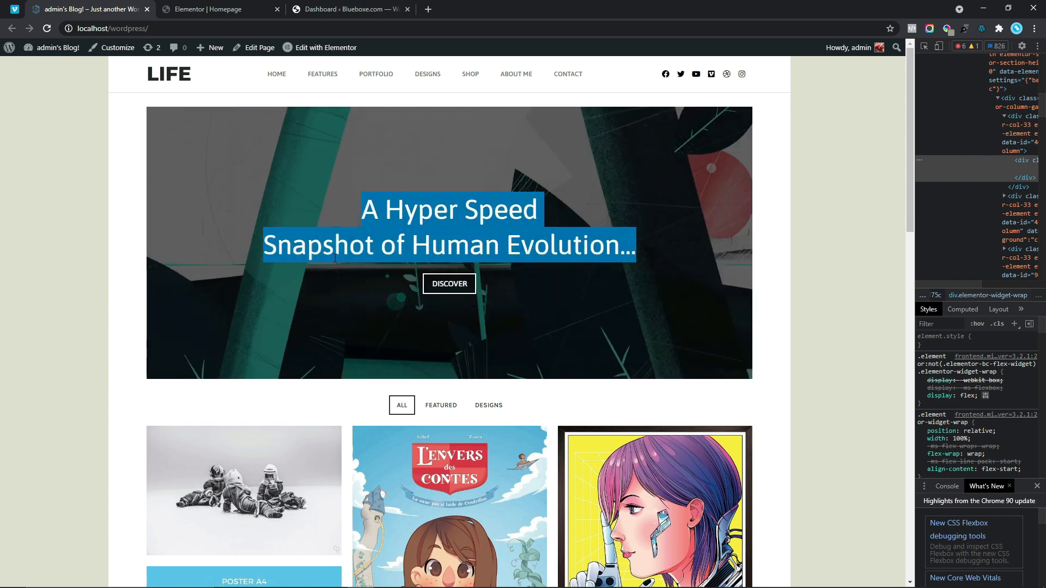
pyautogui.rightClick(420, 210)
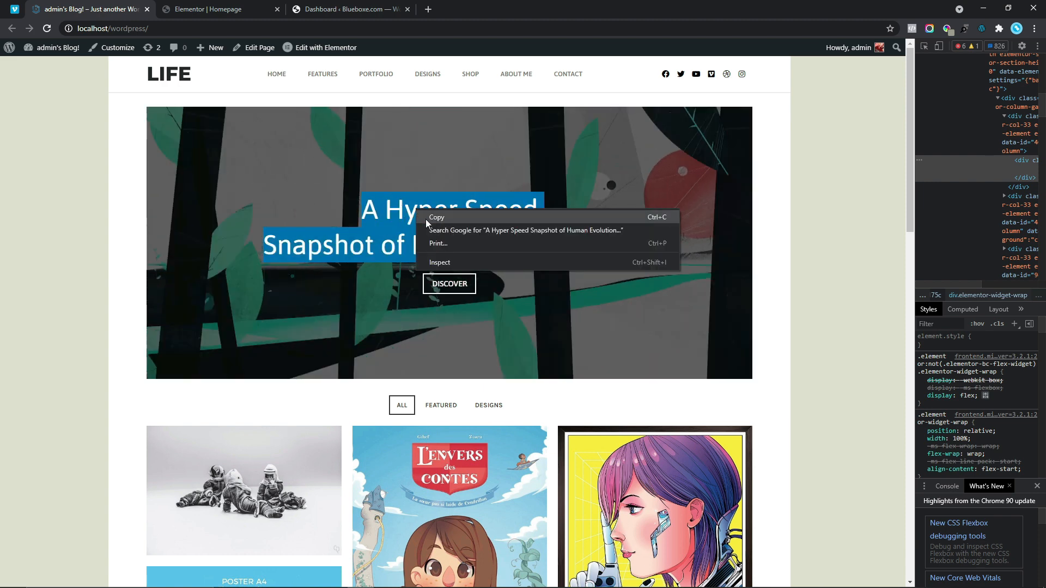
pyautogui.click(439, 216)
pyautogui.click(238, 7)
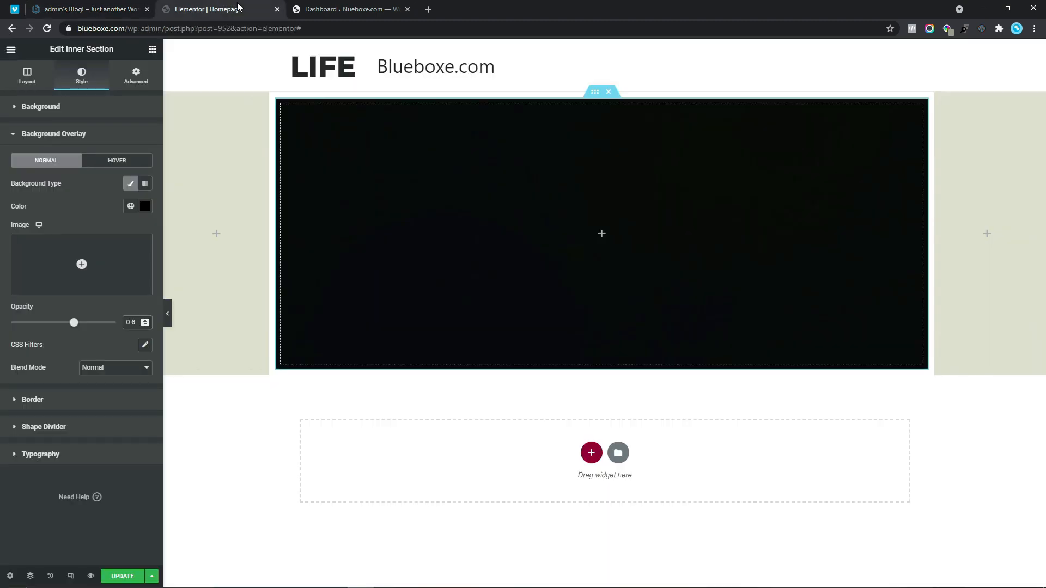
# - Add a Heading widget inside the inner section with the video background
pyautogui.click(152, 50)
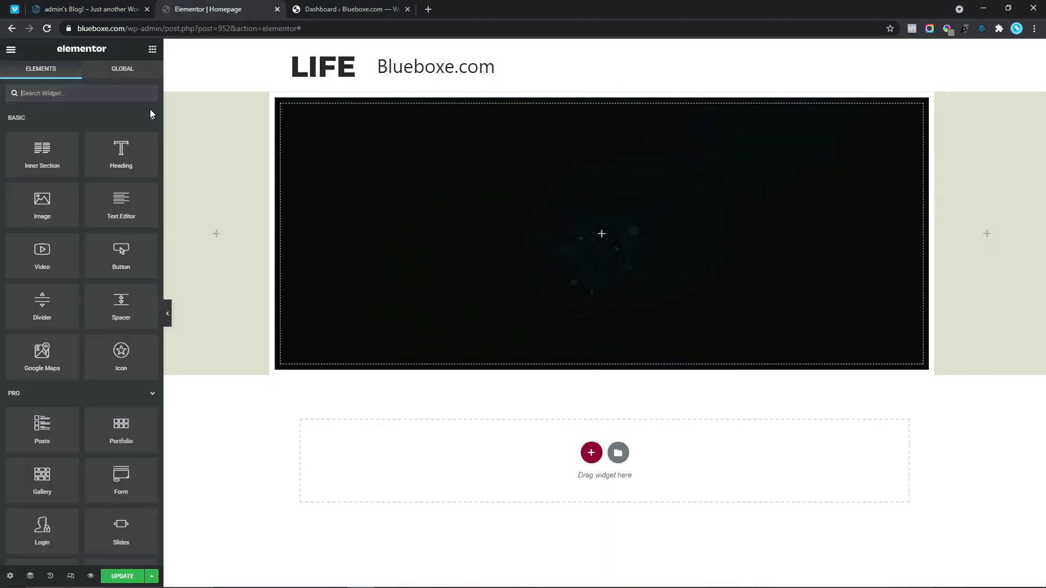
pyautogui.moveTo(109, 158); pyautogui.dragTo(404, 233)
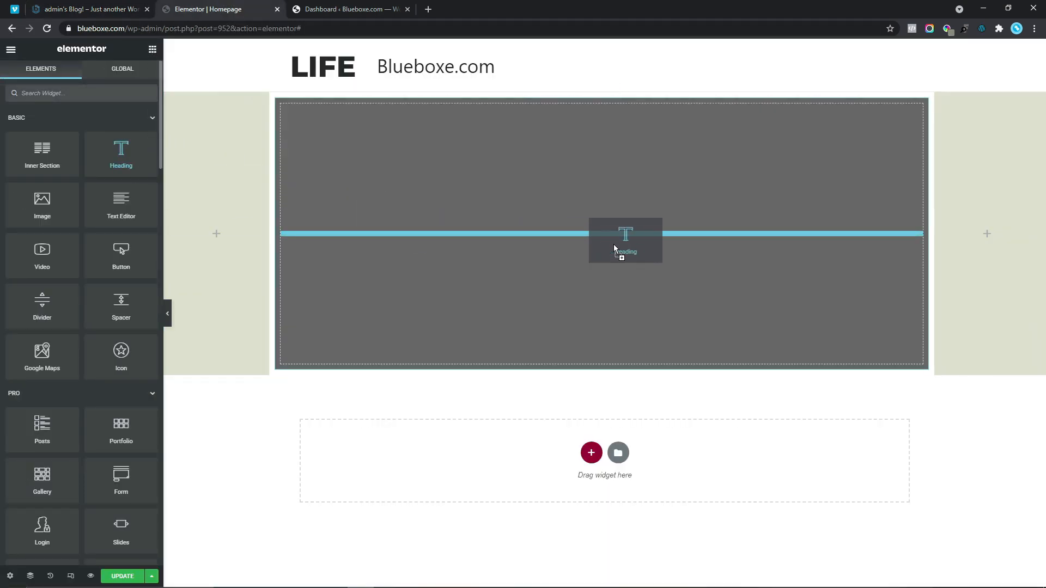
pyautogui.moveTo(613, 244); pyautogui.dragTo(614, 244)
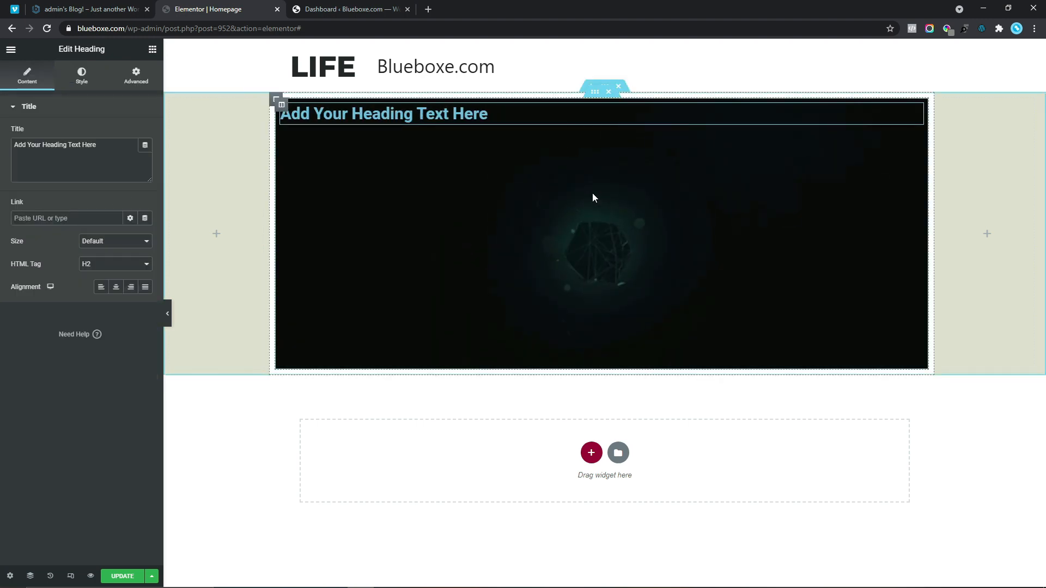
# - Check the heading's placement on the reference banner and set the inner section's vertical alignment to Middle
pyautogui.click(69, 4)
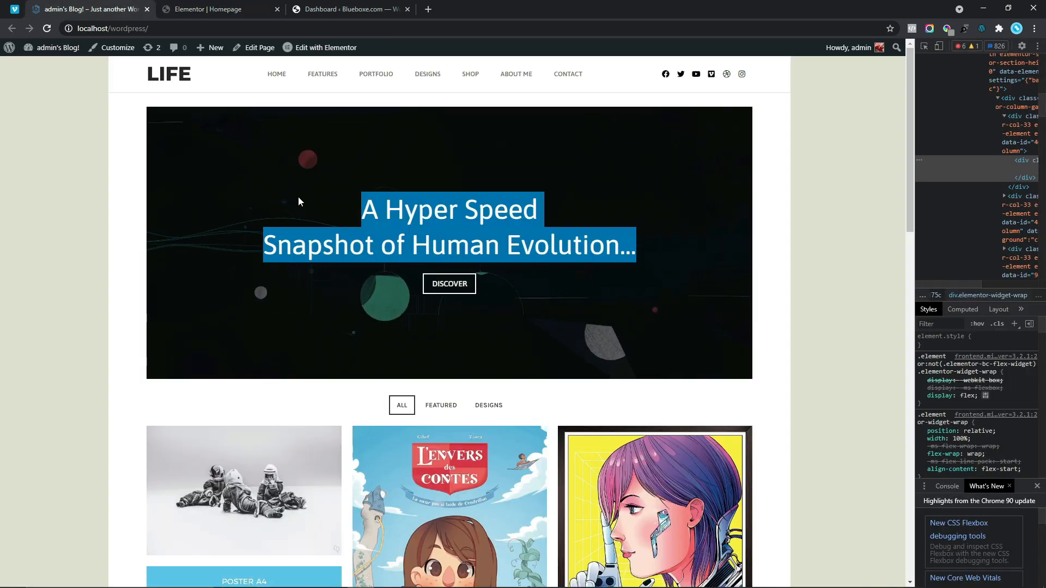
pyautogui.click(298, 202)
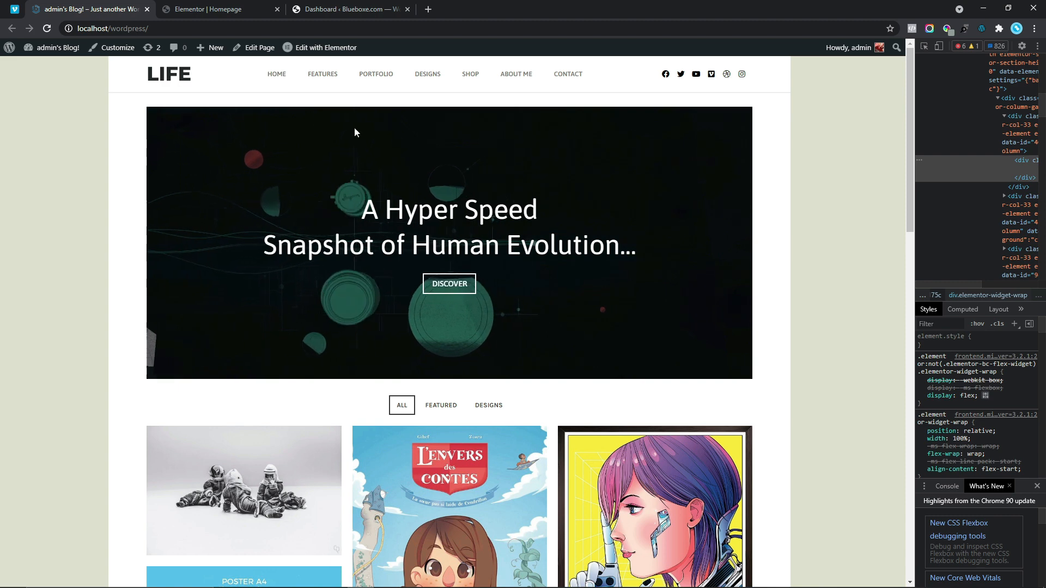
pyautogui.click(239, 4)
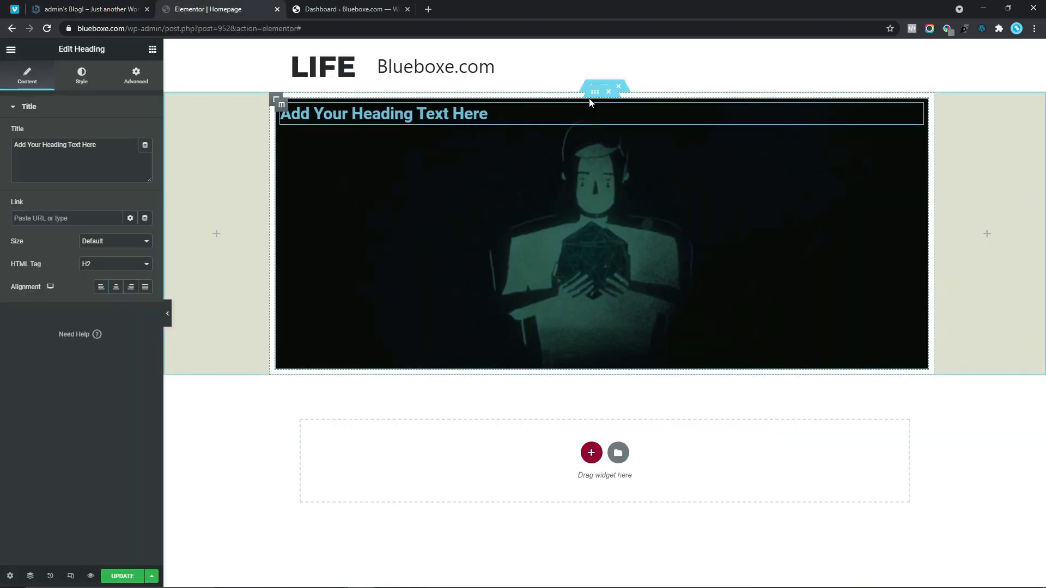
pyautogui.click(594, 94)
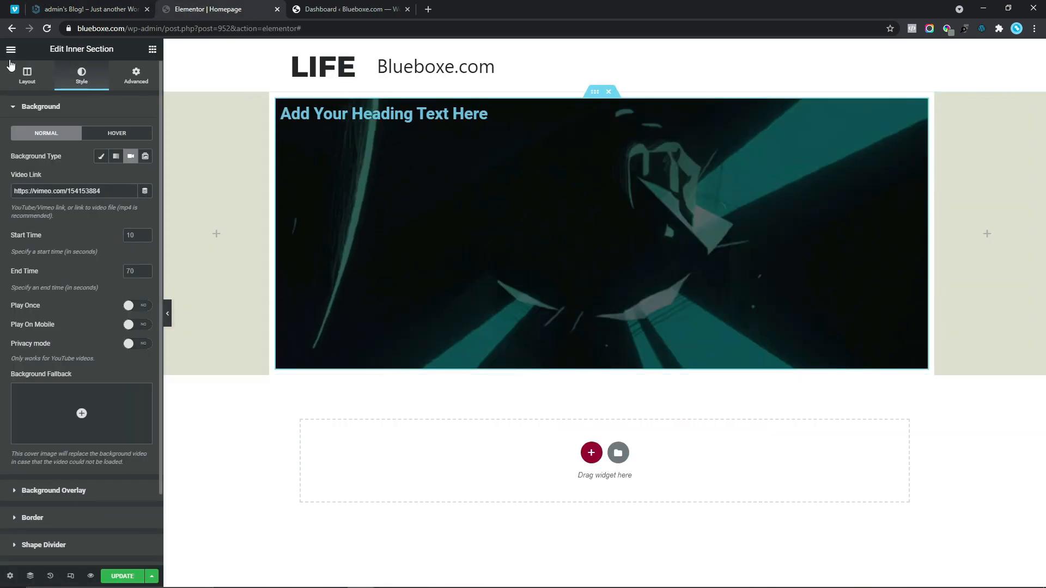
pyautogui.click(23, 79)
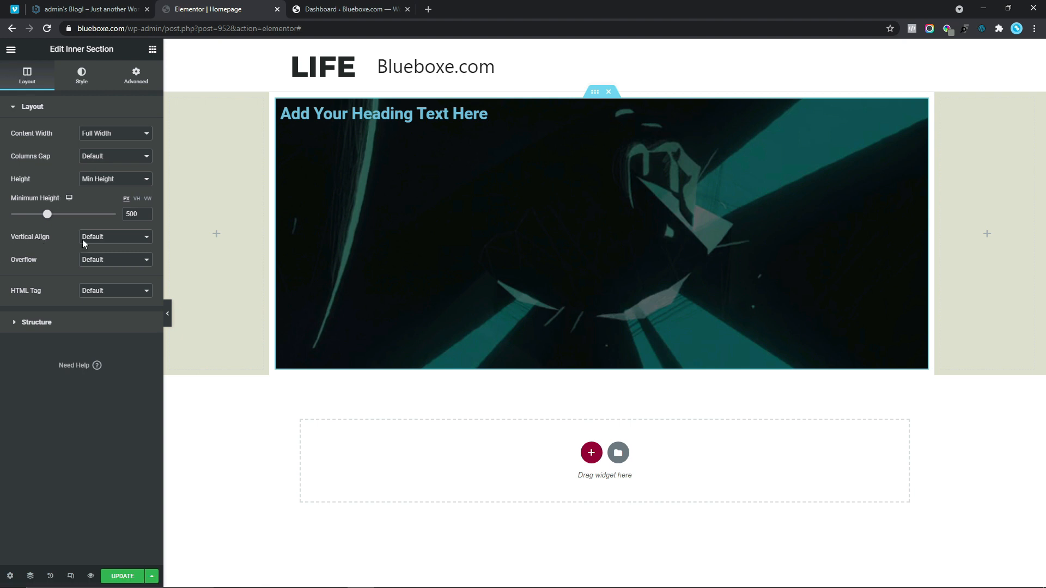
pyautogui.click(111, 239)
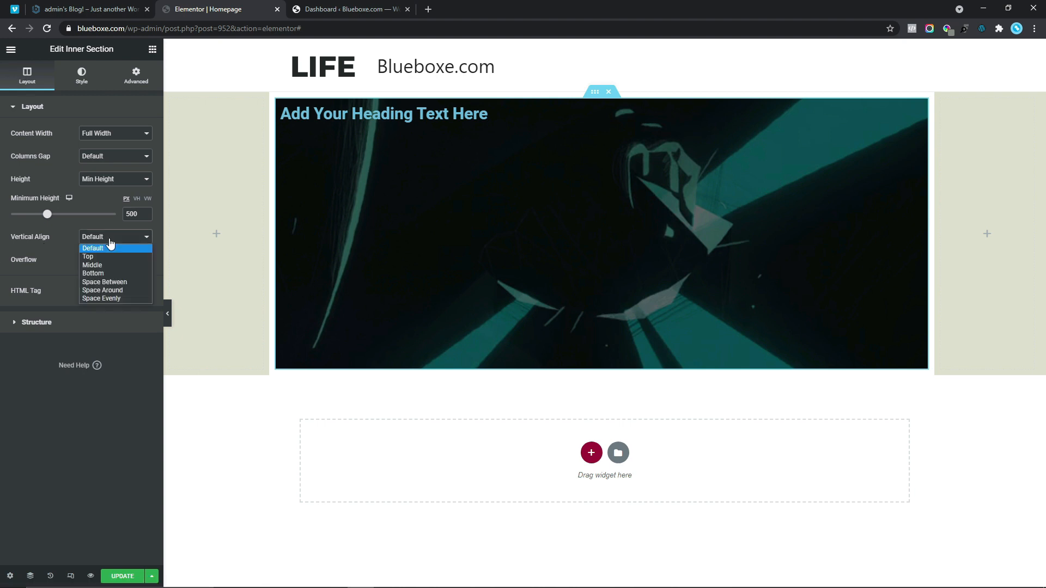
pyautogui.click(93, 265)
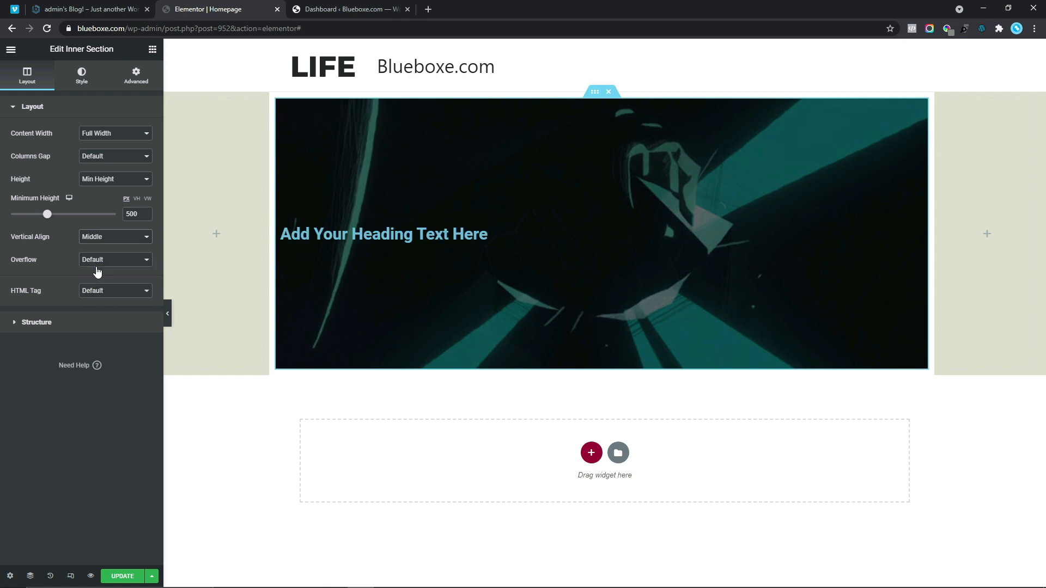
# - Replace the hero heading's placeholder title with the copied text "A Hyper Speed Snapshot of Human Evolution..."
pyautogui.click(429, 234)
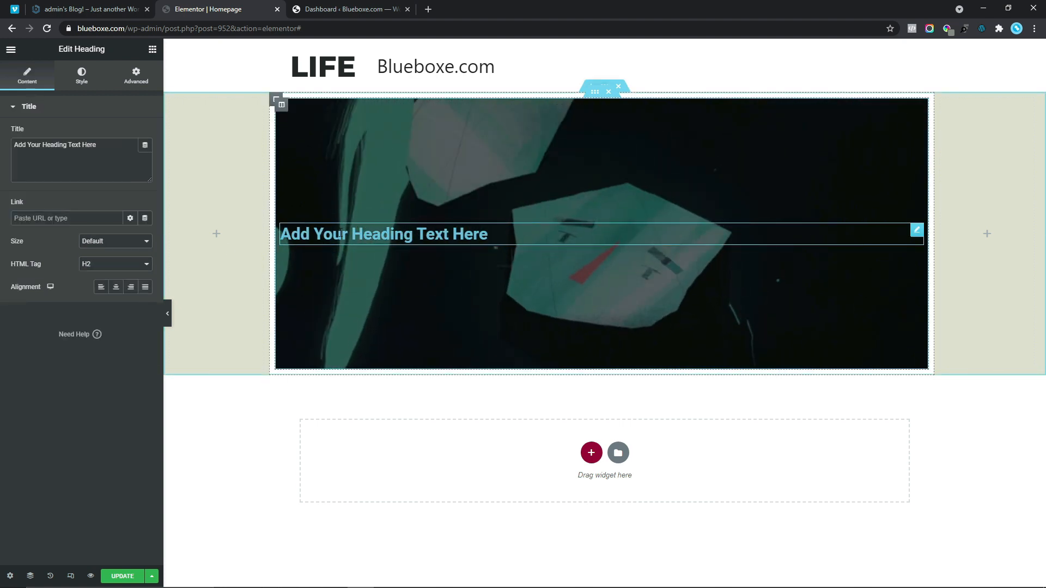
pyautogui.click(119, 5)
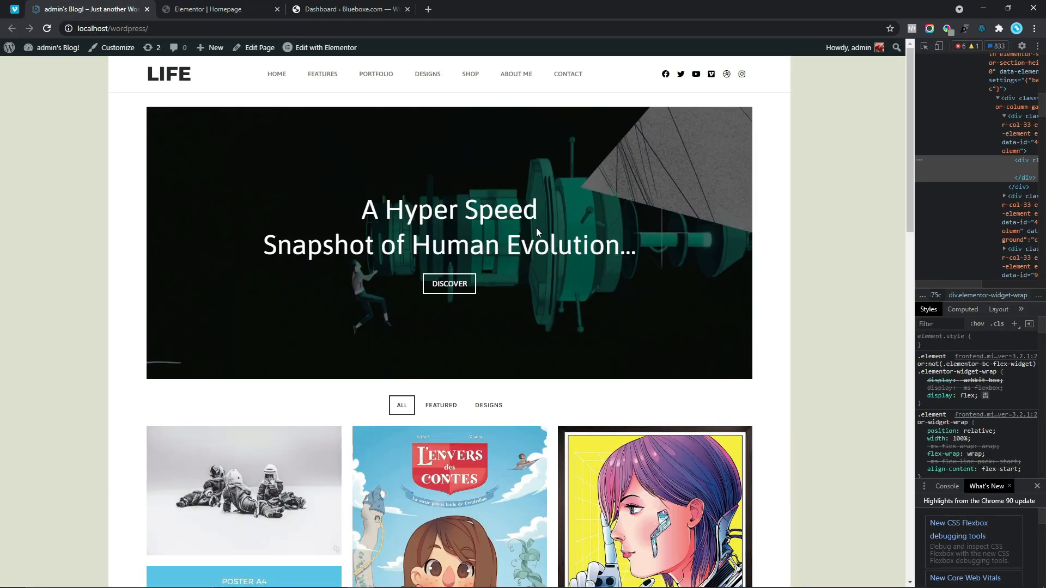
pyautogui.click(252, 4)
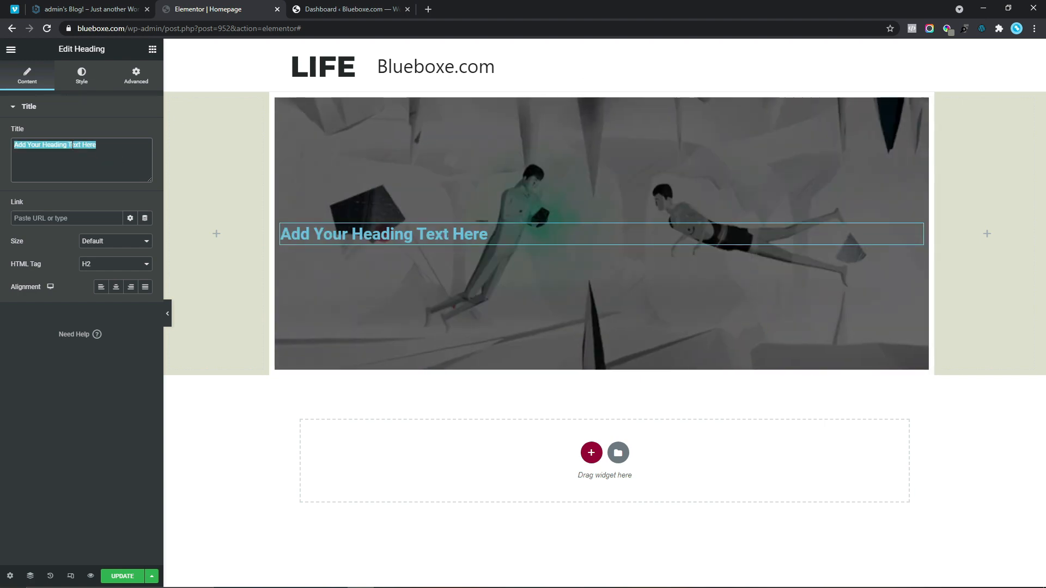
pyautogui.rightClick(91, 142)
pyautogui.click(112, 211)
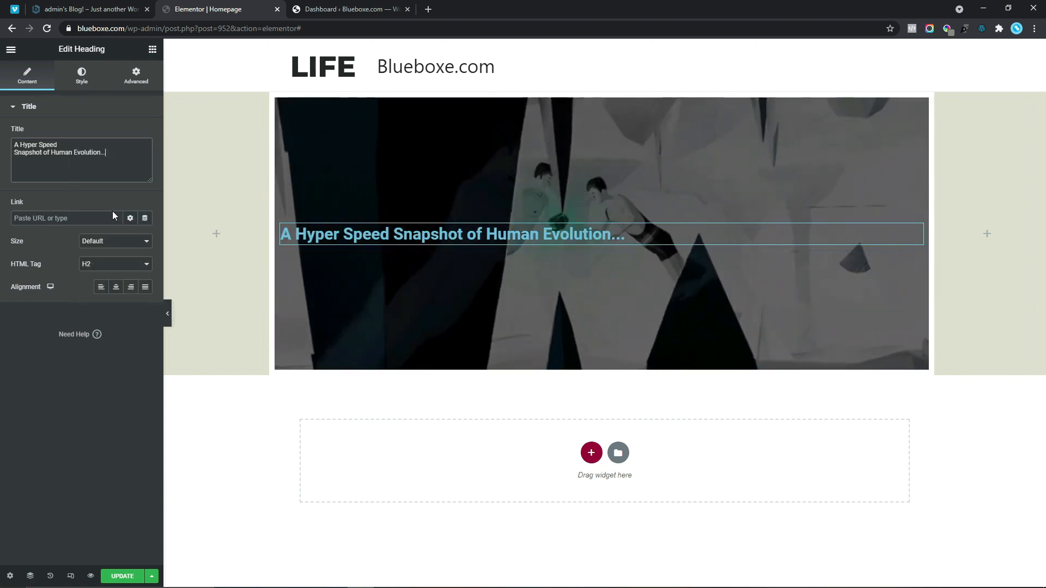
# - Check the line split of the reference heading, insert <br> after "A Hyper Speed" in the title and centre the heading
pyautogui.click(126, 9)
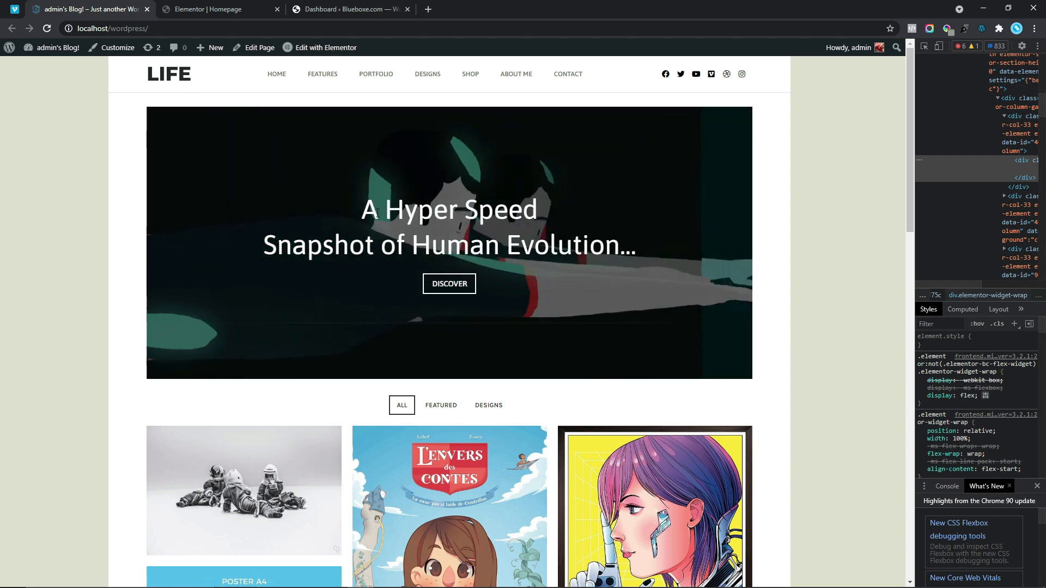
pyautogui.moveTo(376, 213); pyautogui.dragTo(545, 215)
pyautogui.click(310, 245)
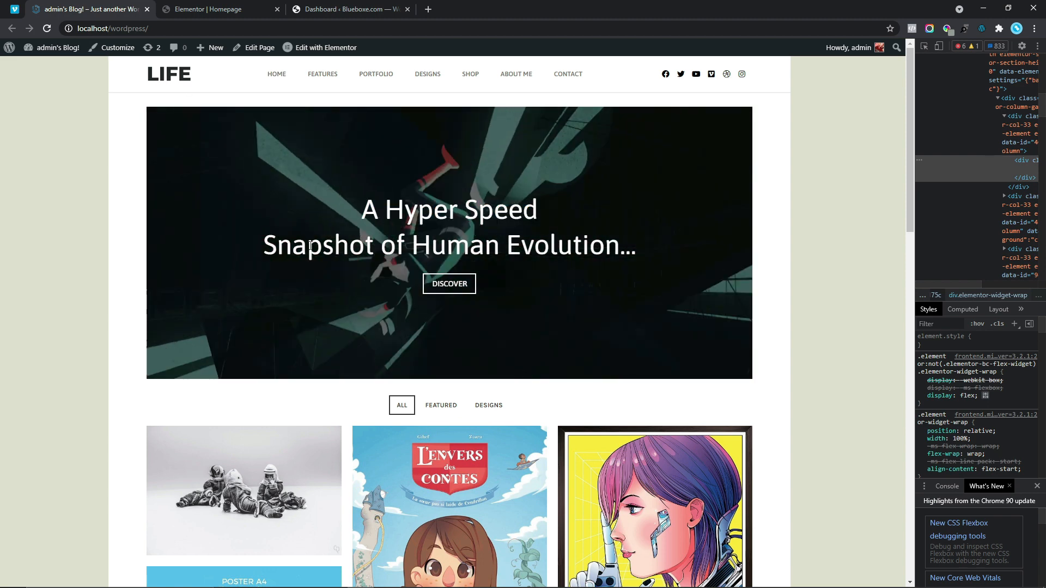
pyautogui.moveTo(264, 246); pyautogui.dragTo(640, 250)
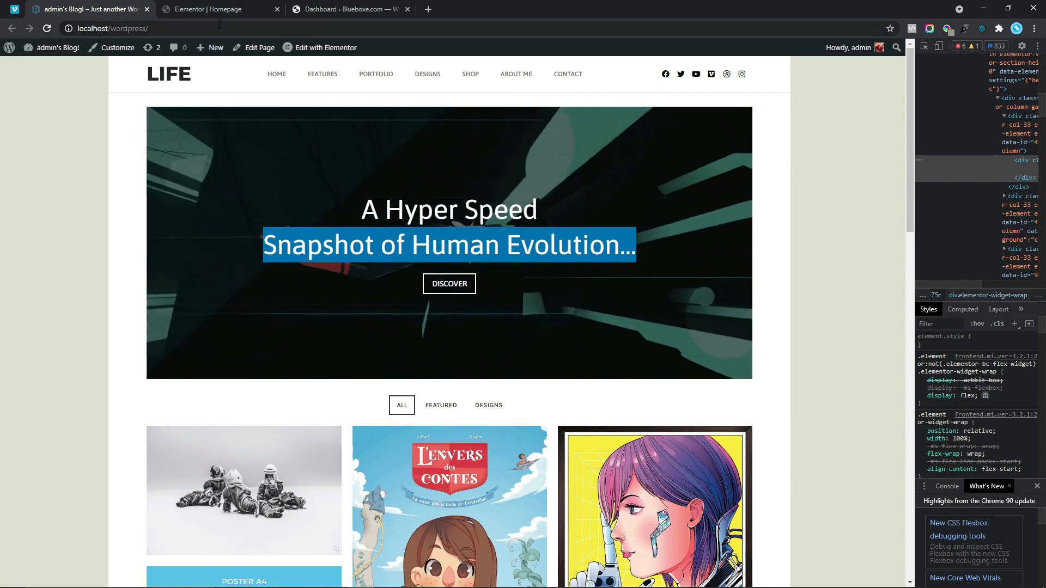
pyautogui.click(215, 9)
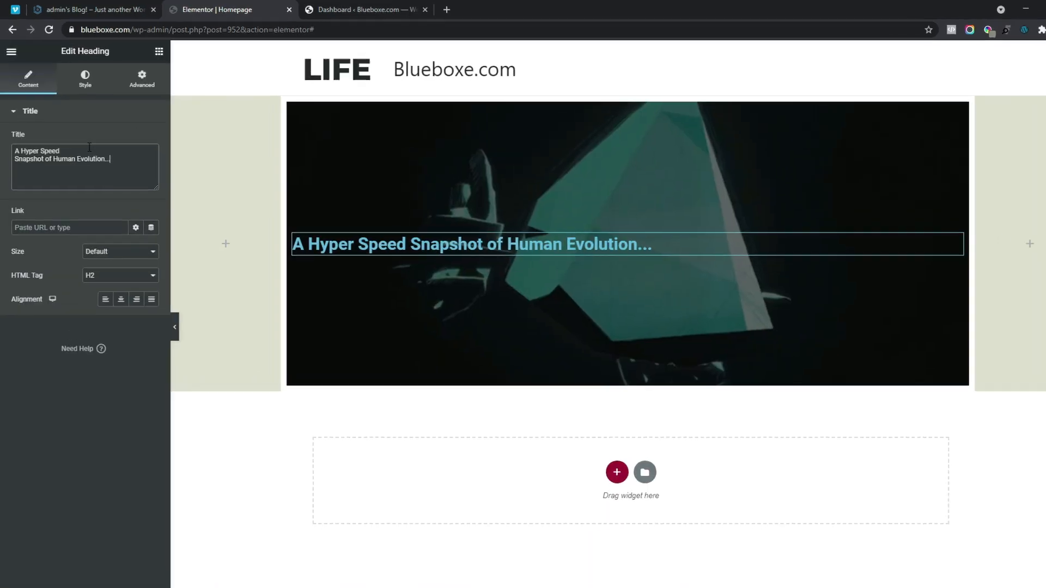
pyautogui.click(90, 147)
pyautogui.write('<>')
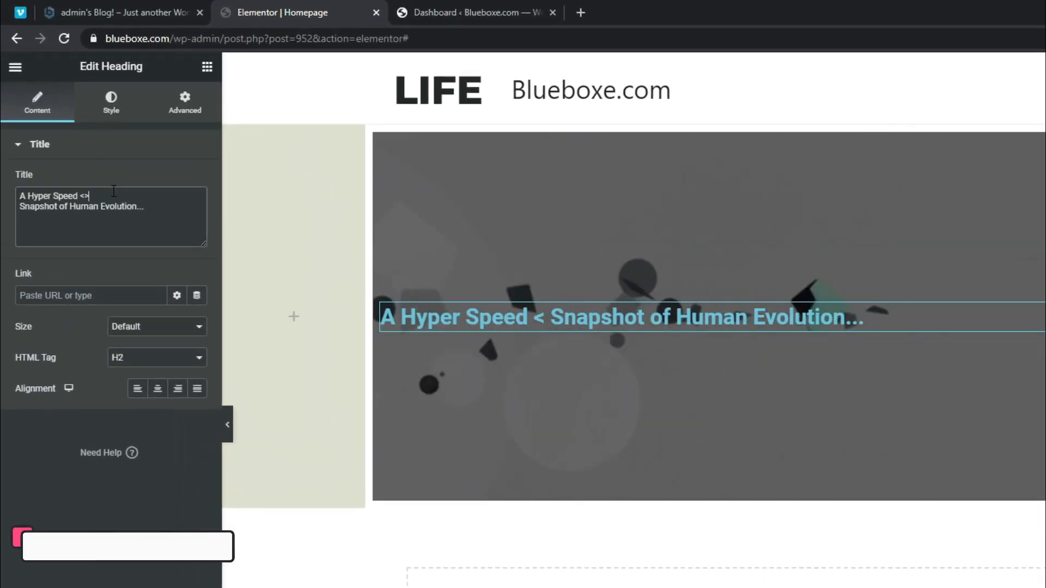
pyautogui.press('Left')
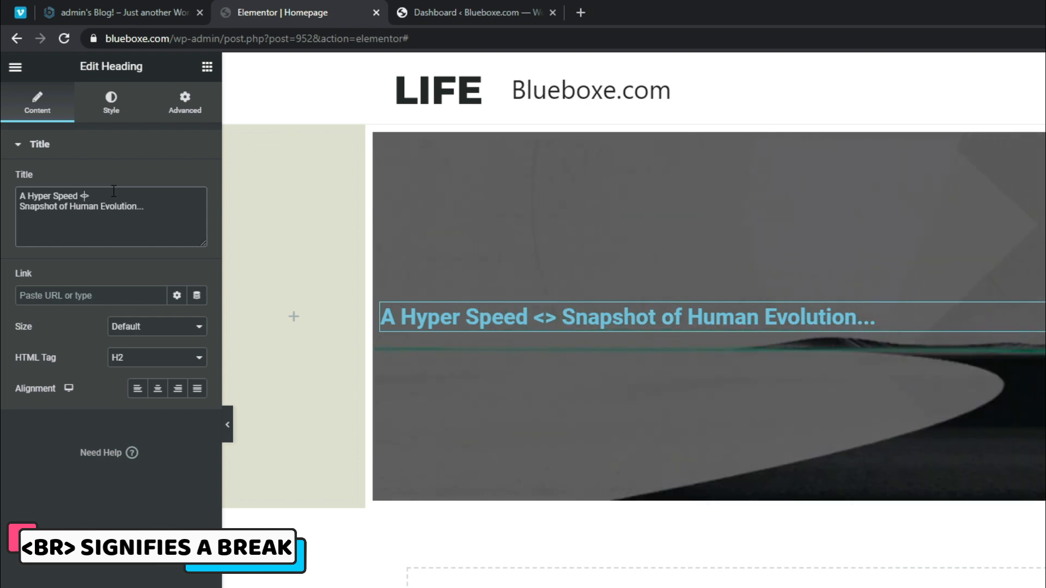
pyautogui.write('br')
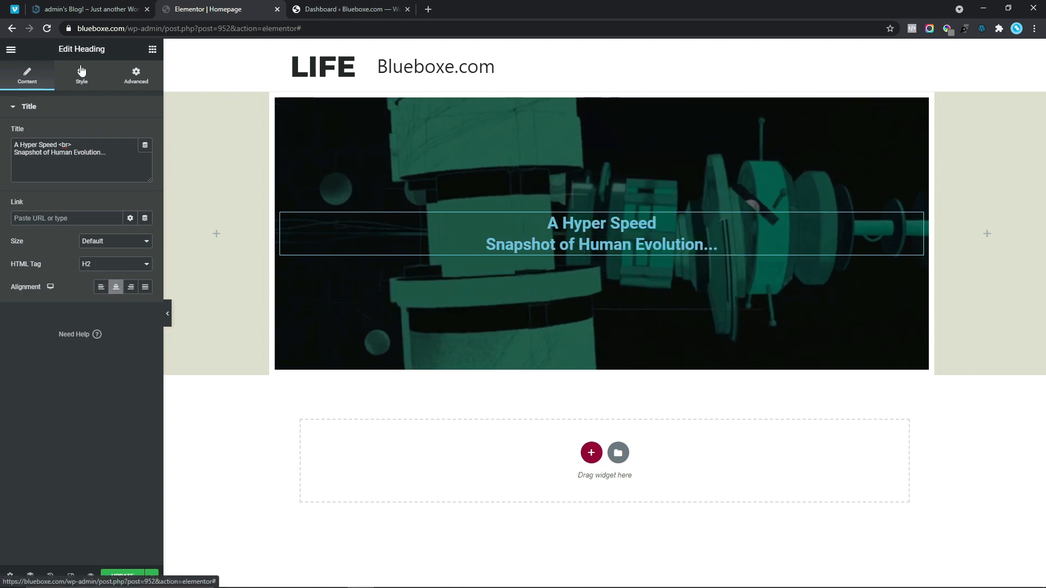
# - Set the hero heading's text colour to white
pyautogui.click(81, 86)
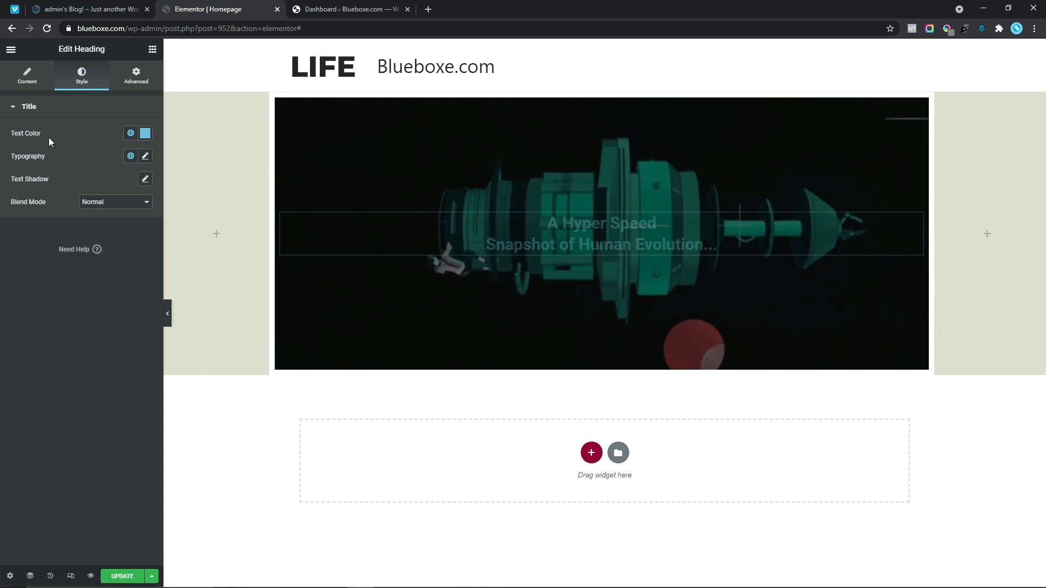
pyautogui.click(145, 133)
pyautogui.moveTo(48, 169); pyautogui.dragTo(2, 142)
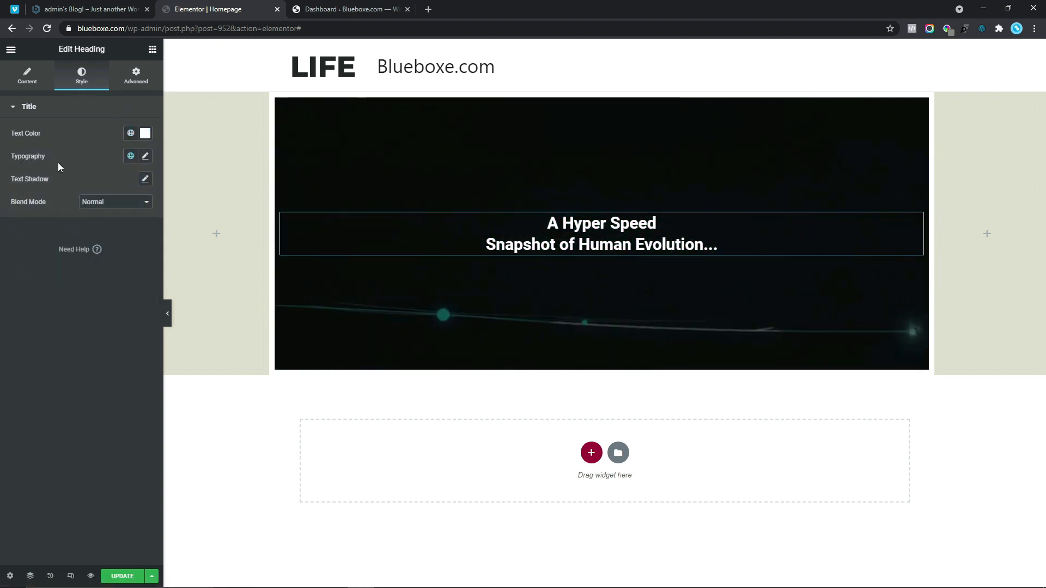
# - Set the hero heading's typography to the Asap family, size 55 px and weight 400
pyautogui.click(145, 156)
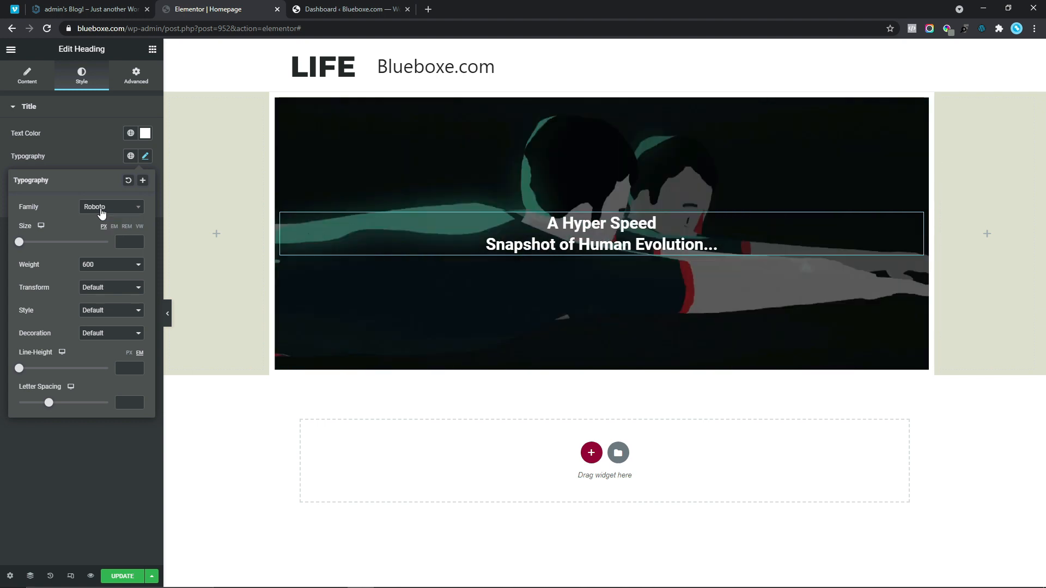
pyautogui.click(101, 214)
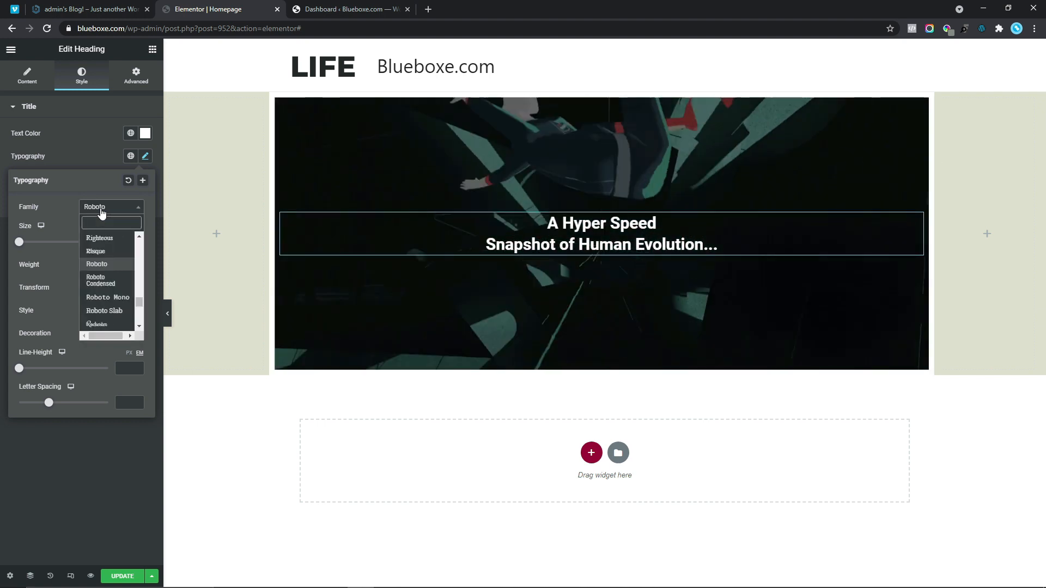
pyautogui.write('Asap')
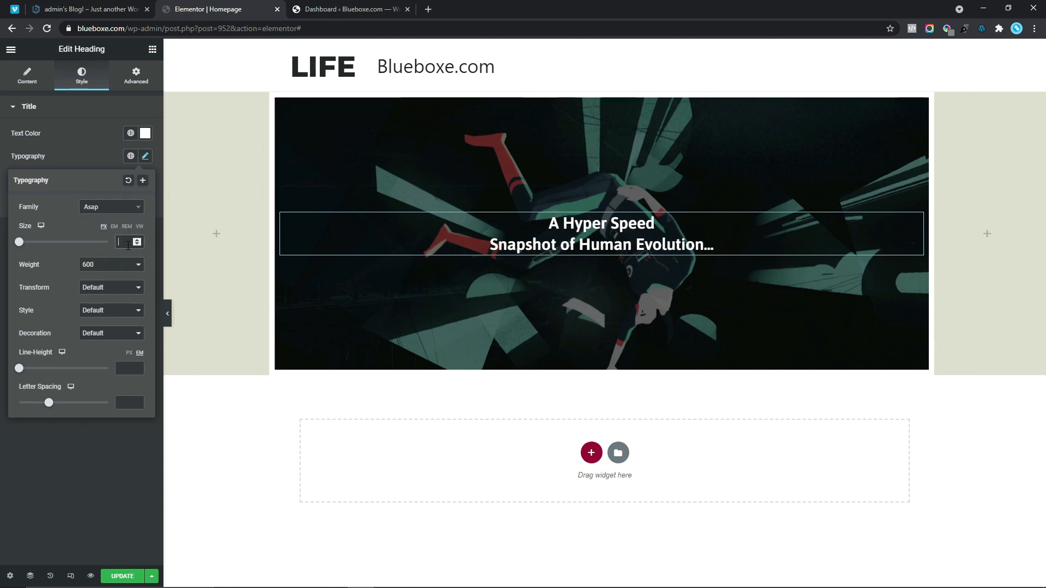
pyautogui.write('55')
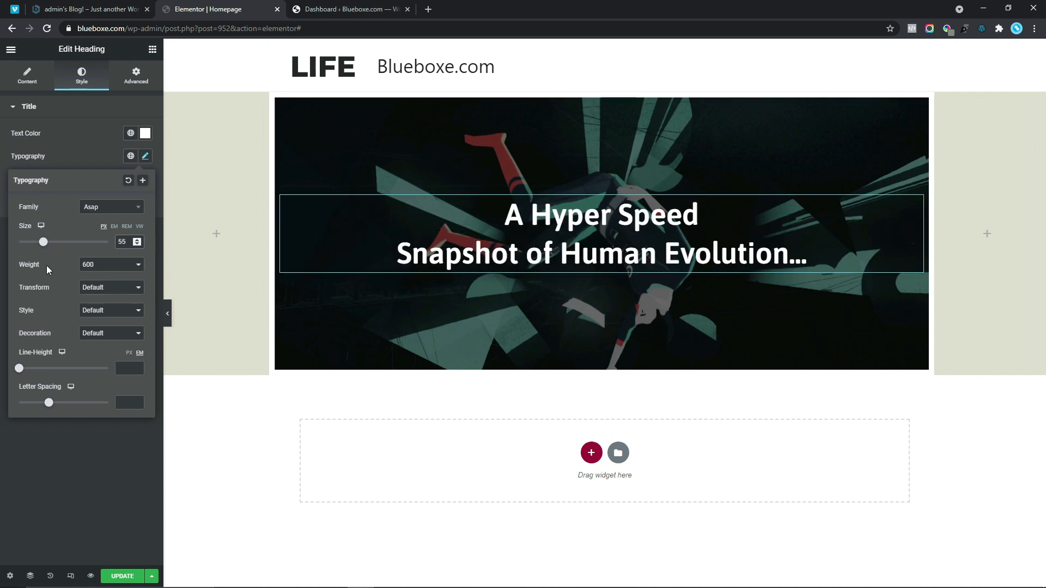
pyautogui.click(88, 265)
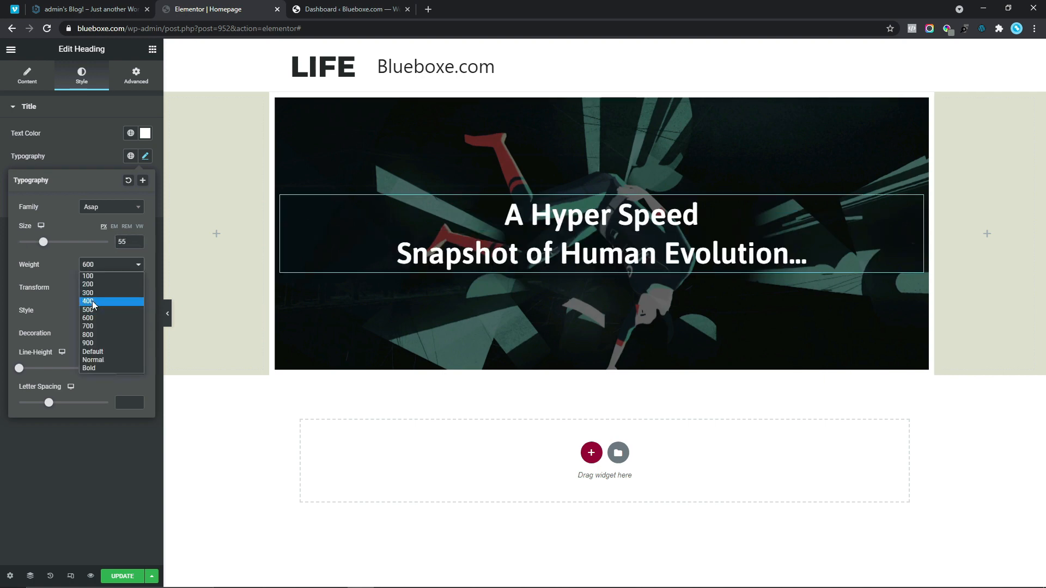
pyautogui.click(93, 302)
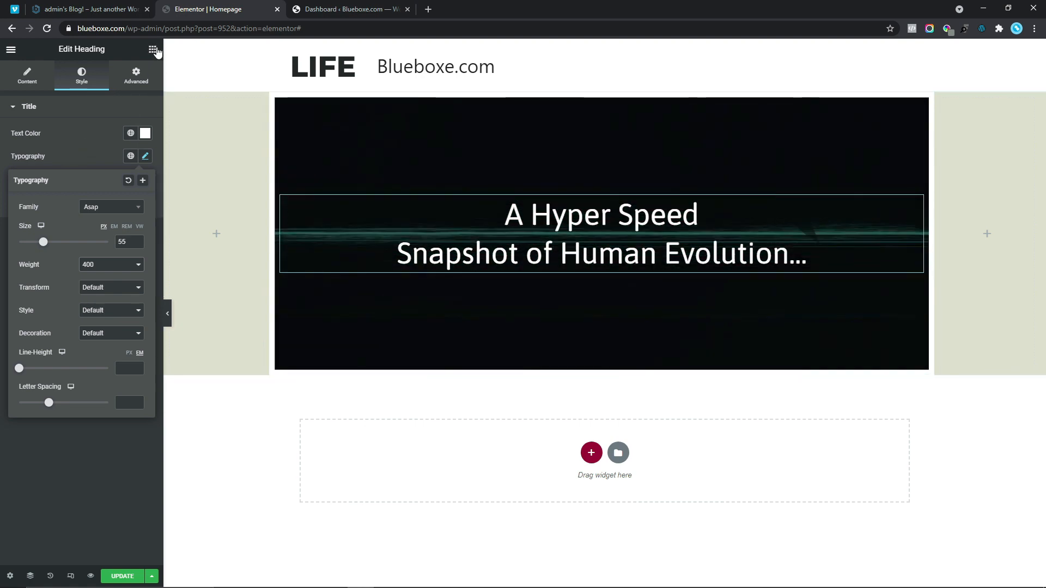
# - Check the reference banner's button, then add a centred Button widget labelled DISCOVER below the hero heading
pyautogui.click(115, 10)
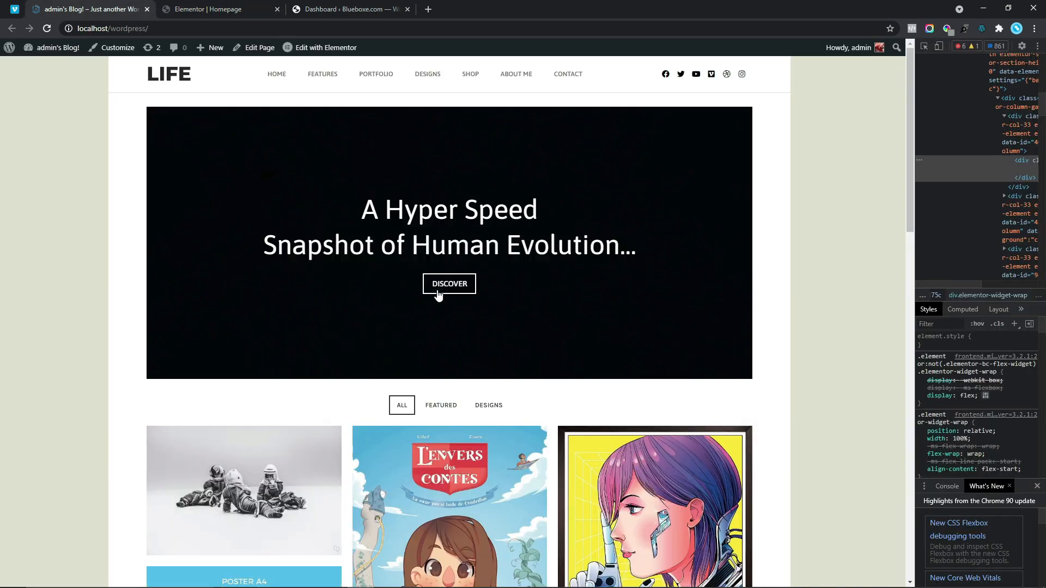
pyautogui.click(213, 7)
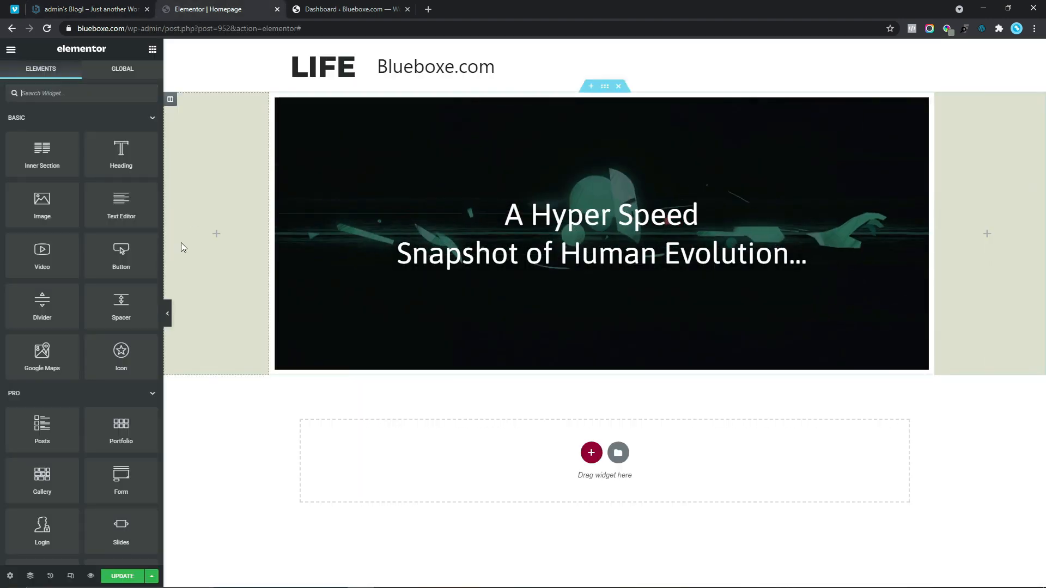
pyautogui.moveTo(121, 256); pyautogui.dragTo(594, 257)
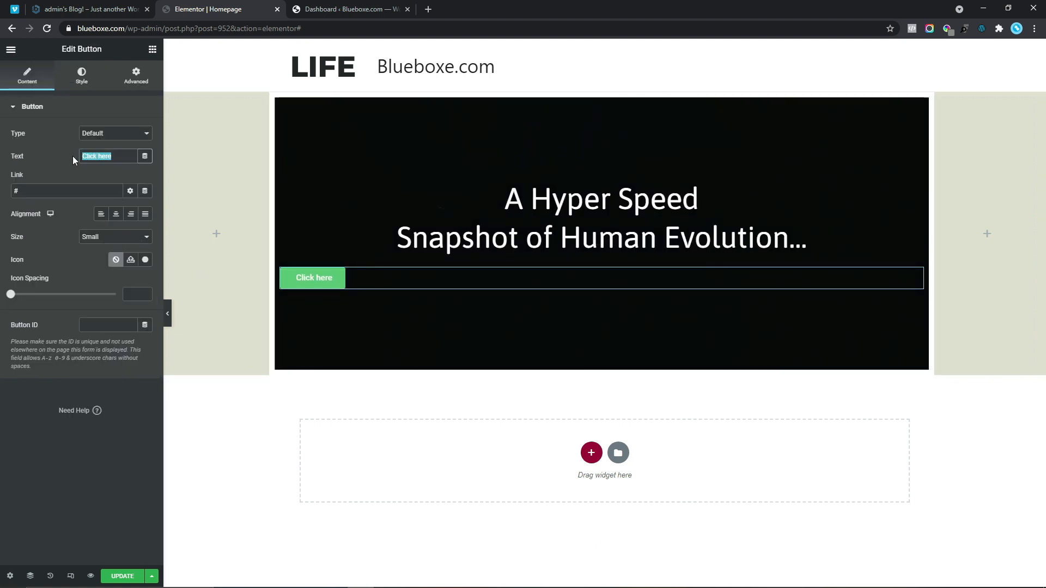
pyautogui.write('DISCOVER')
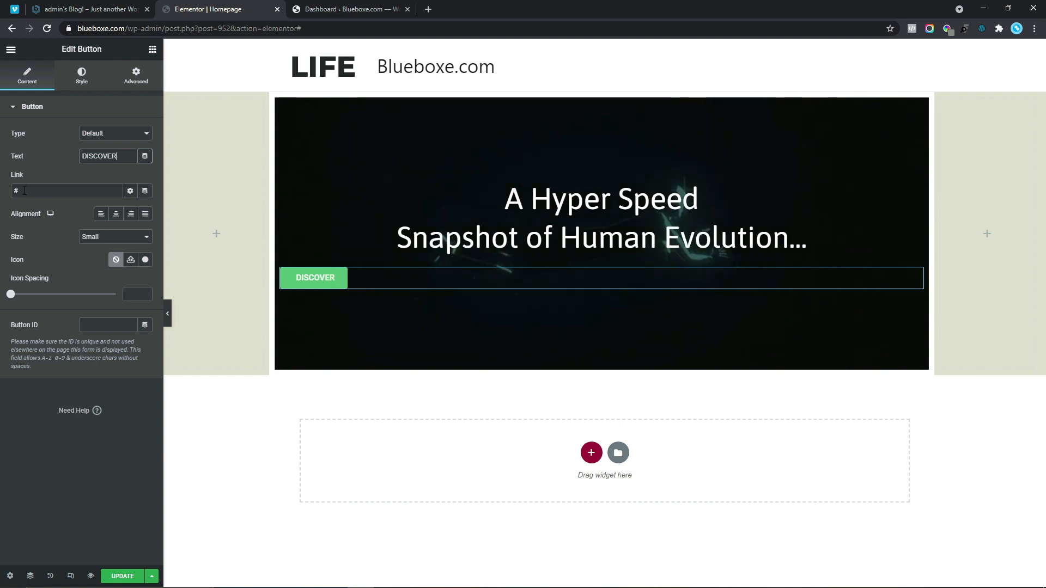
pyautogui.moveTo(25, 191); pyautogui.dragTo(11, 192)
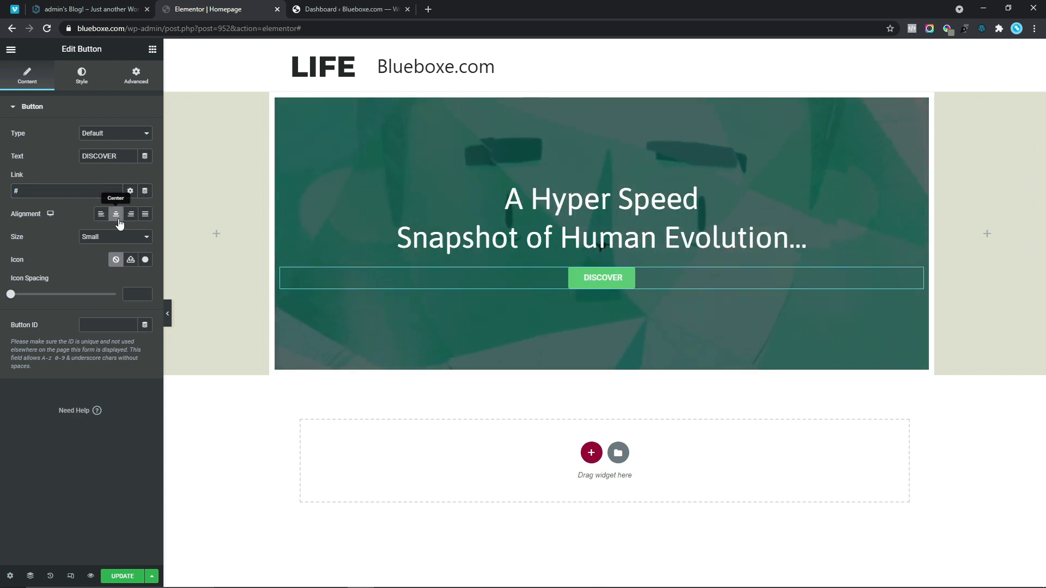
# - Try the Medium, Large and Extra Large sizes on the DISCOVER button, return it to Small, and look through the icon library
pyautogui.click(112, 238)
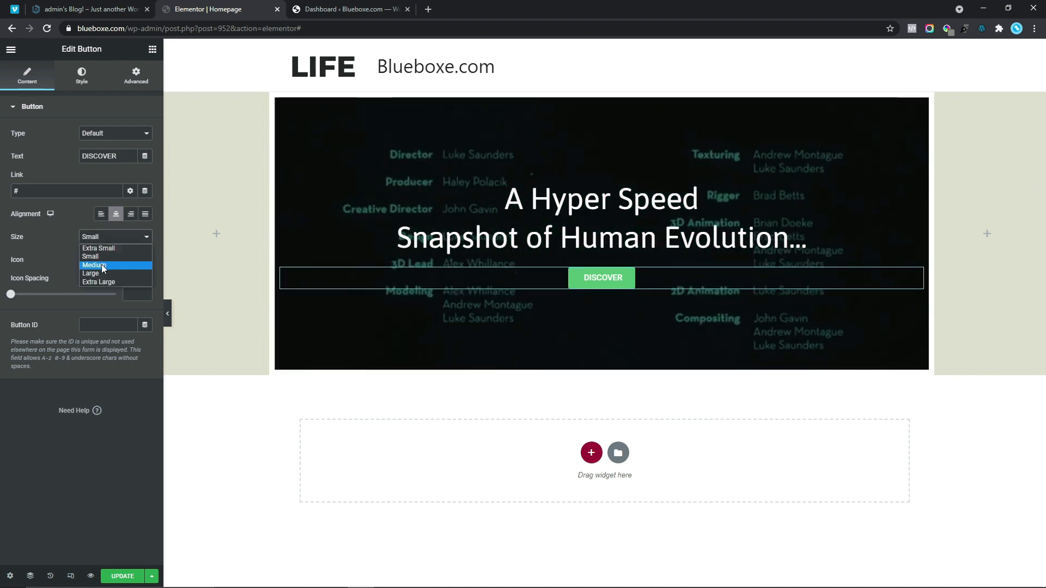
pyautogui.click(102, 265)
pyautogui.click(106, 236)
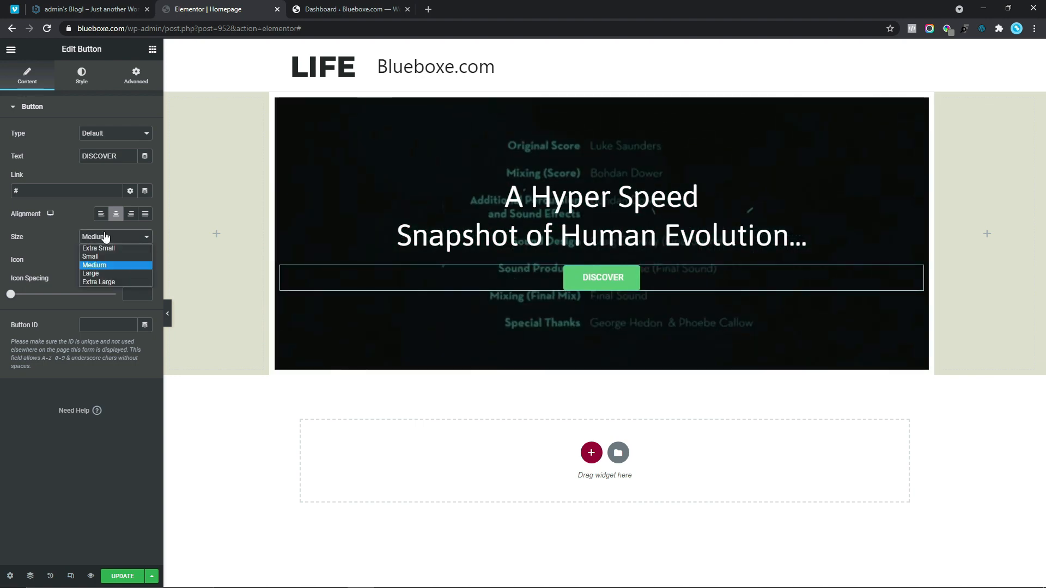
pyautogui.click(100, 273)
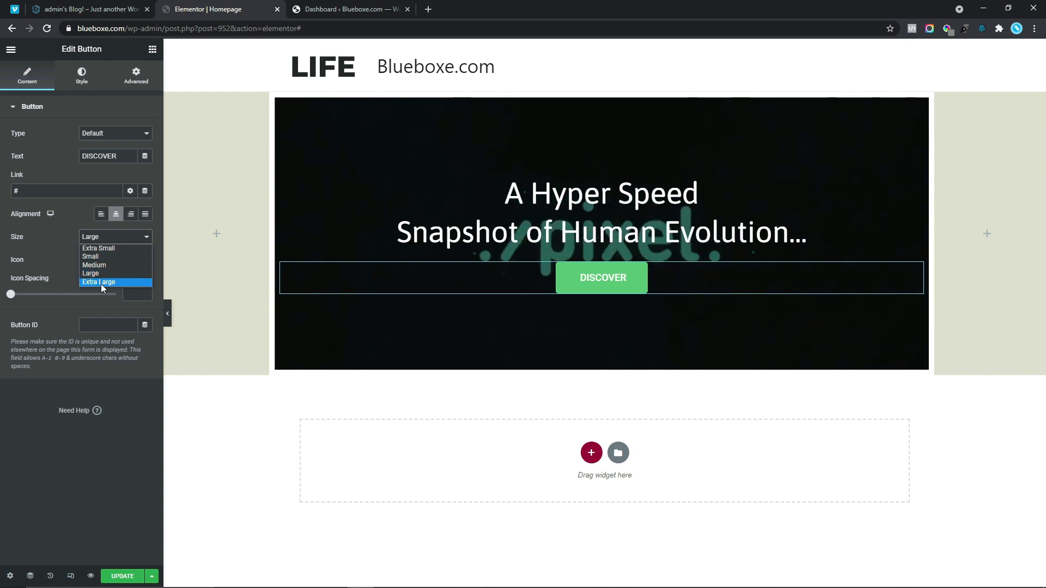
pyautogui.click(101, 282)
pyautogui.click(109, 236)
pyautogui.click(105, 256)
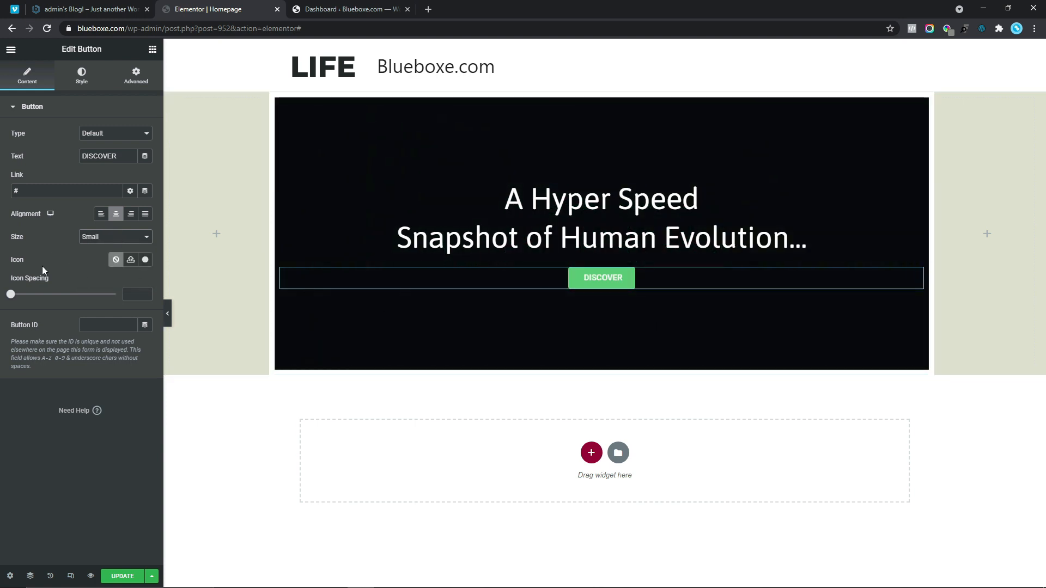
pyautogui.click(145, 260)
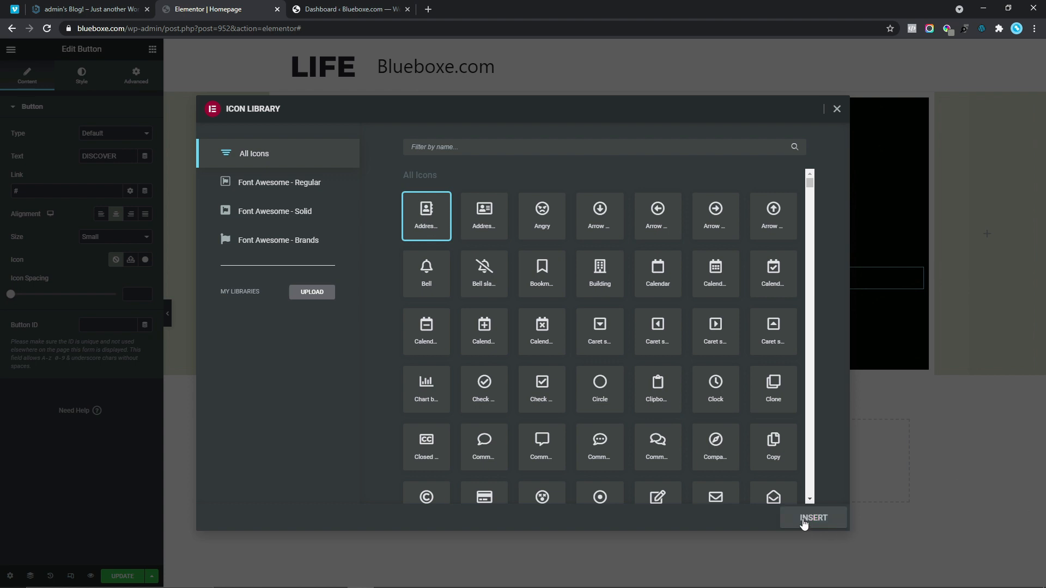
pyautogui.click(837, 110)
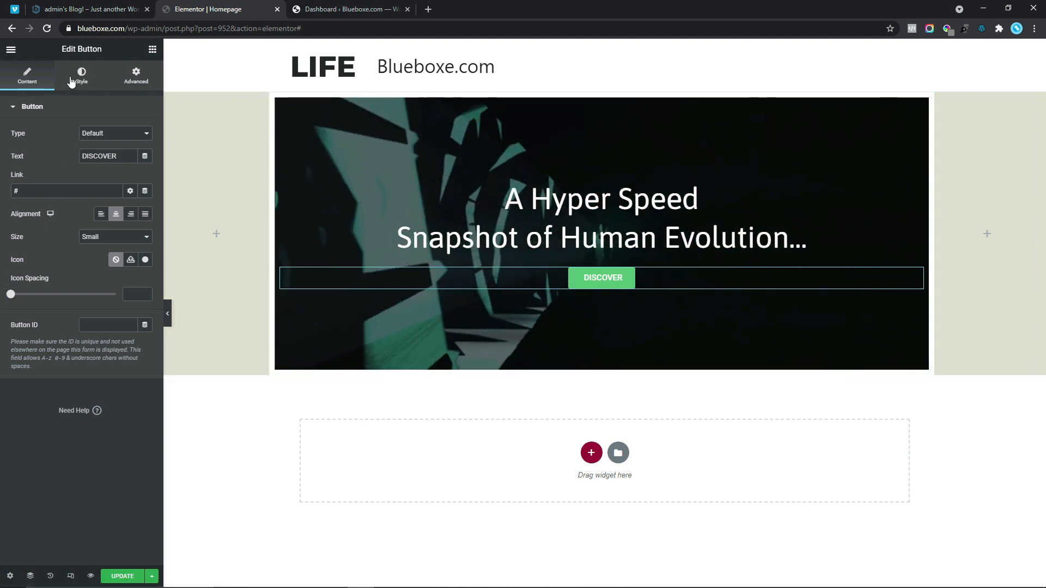
# - Set the DISCOVER button's typography to the Asap family with a size of 14 px
pyautogui.click(81, 82)
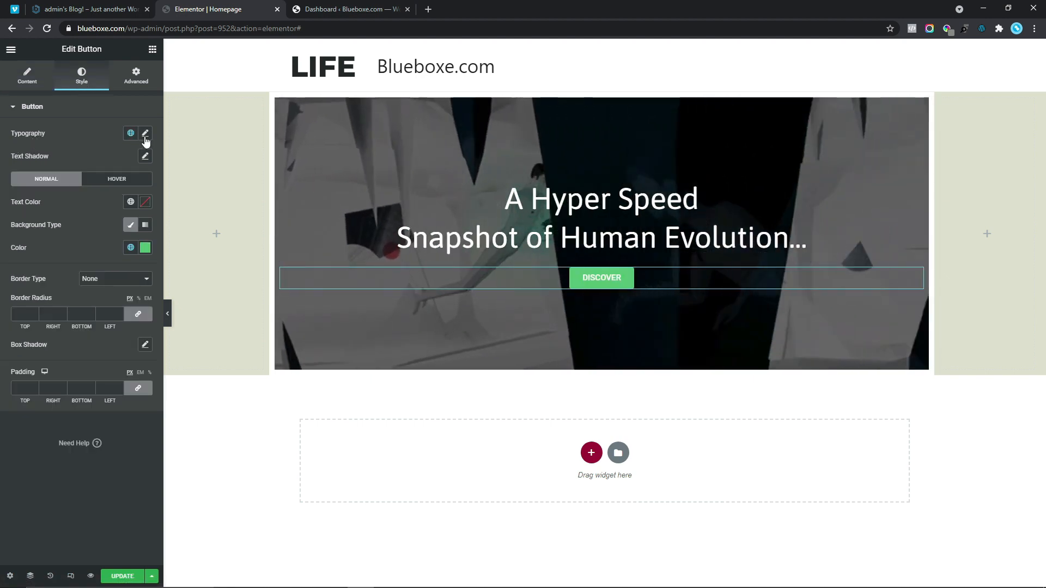
pyautogui.click(145, 134)
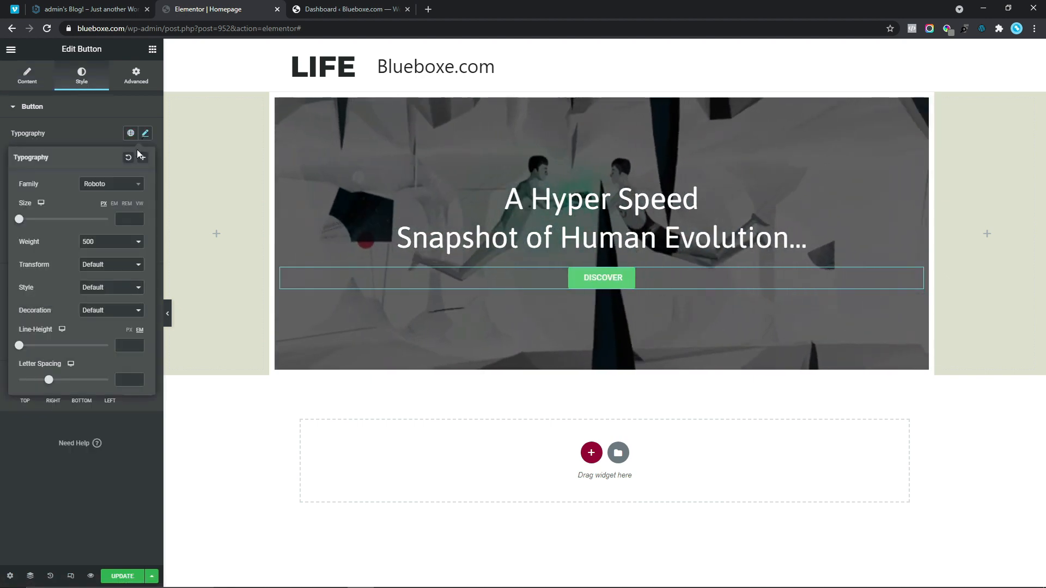
pyautogui.click(110, 184)
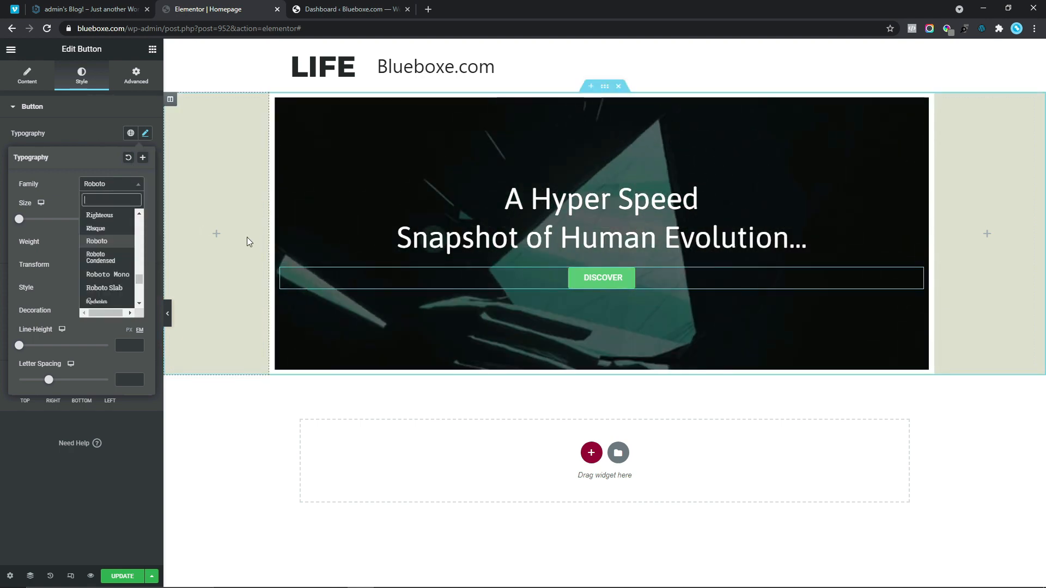
pyautogui.write('asa')
pyautogui.click(116, 228)
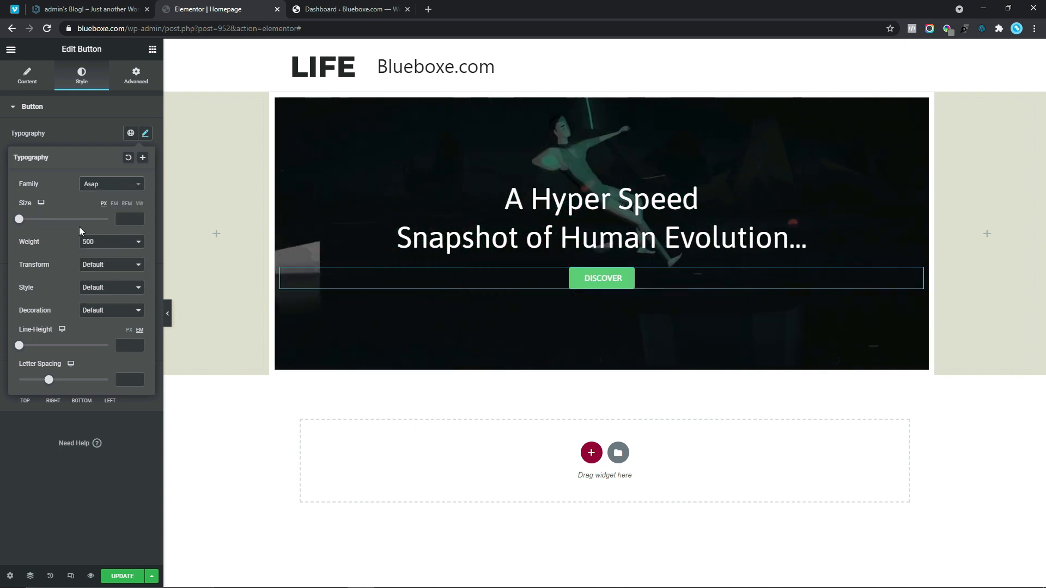
pyautogui.click(124, 220)
pyautogui.write('14')
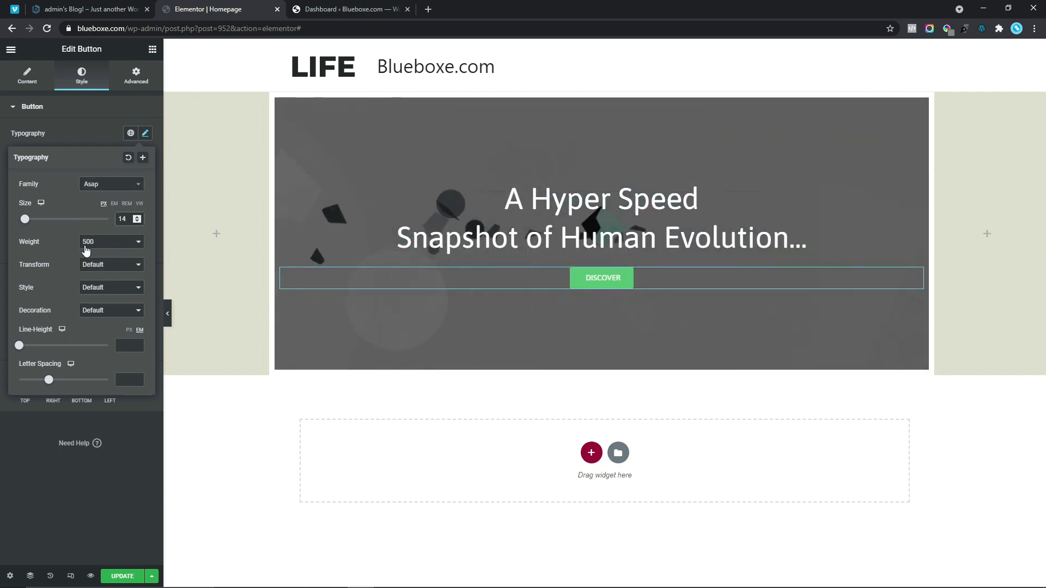
# - Choose the DISCOVER button's font weight and set its text colour to white
pyautogui.click(90, 243)
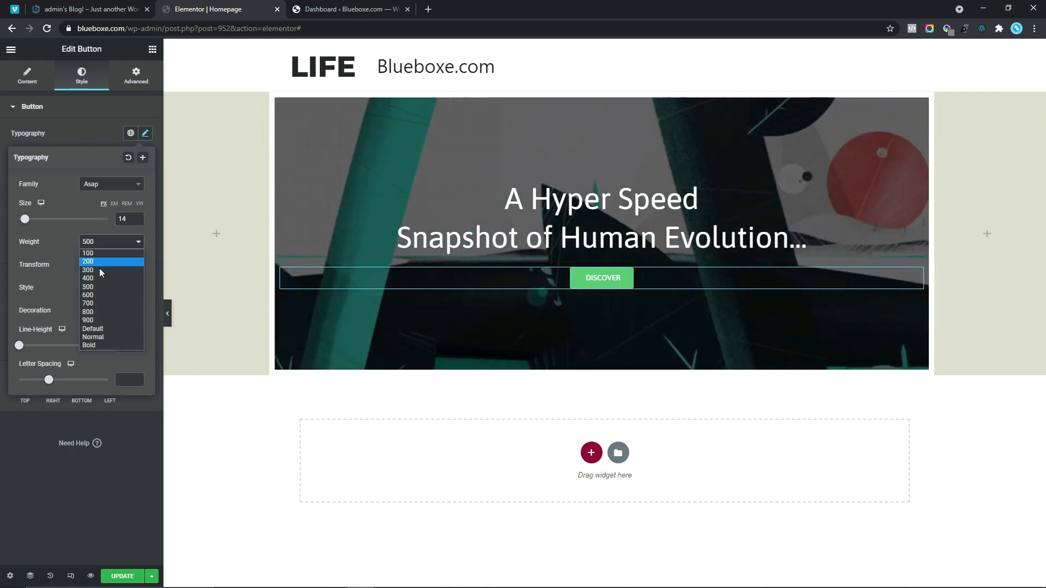
pyautogui.click(100, 270)
pyautogui.click(1, 164)
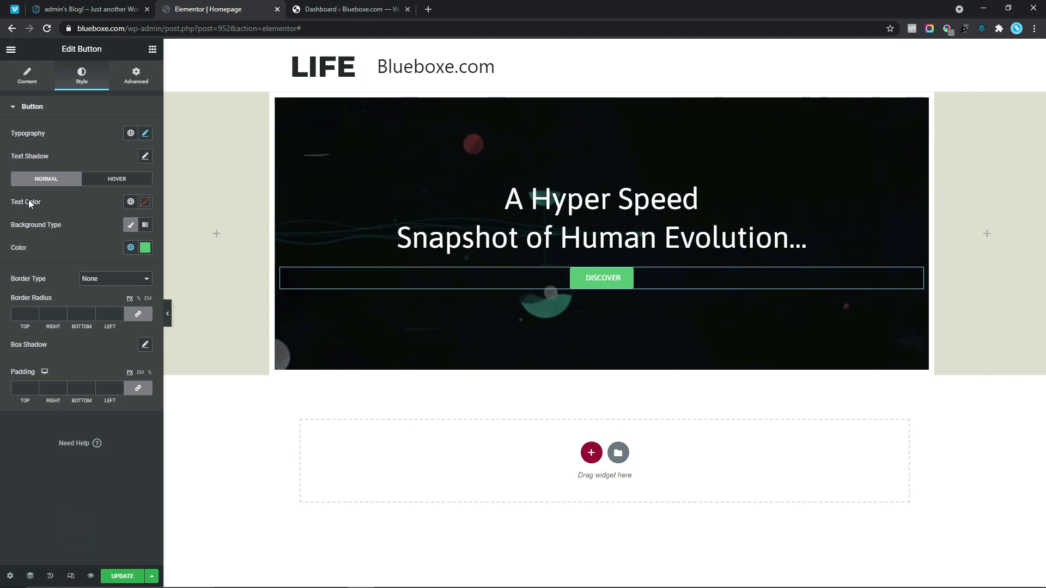
pyautogui.click(145, 202)
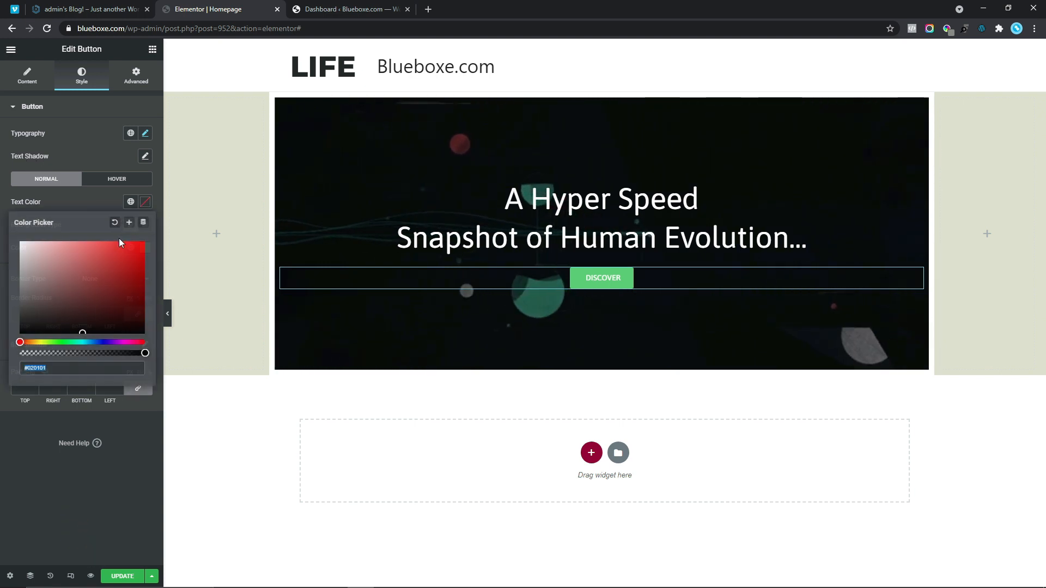
pyautogui.moveTo(47, 248); pyautogui.dragTo(2, 216)
pyautogui.click(2, 217)
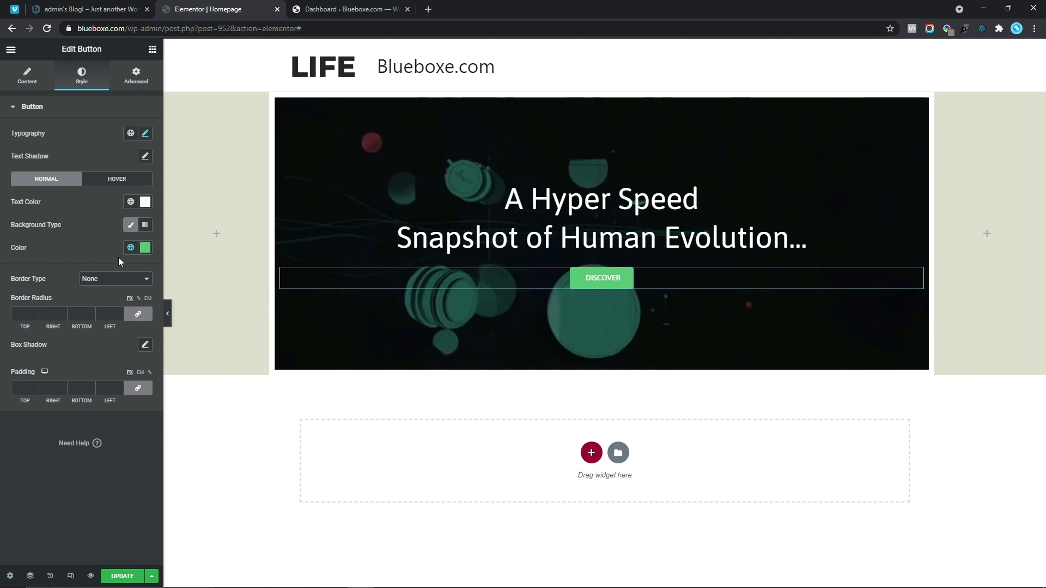
# - Make the DISCOVER button's green background colour fully transparent
pyautogui.click(145, 248)
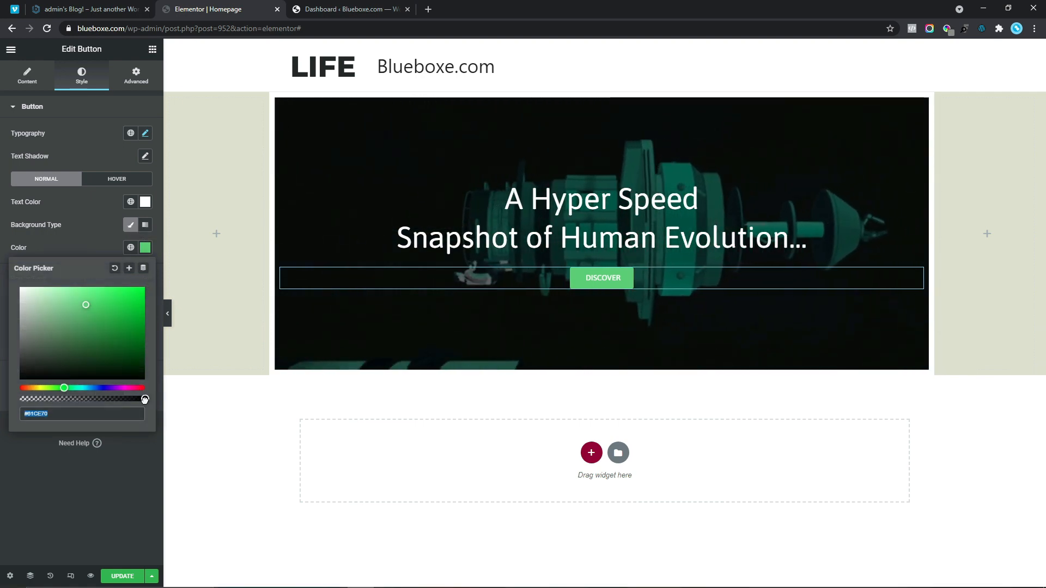
pyautogui.moveTo(145, 399); pyautogui.dragTo(3, 393)
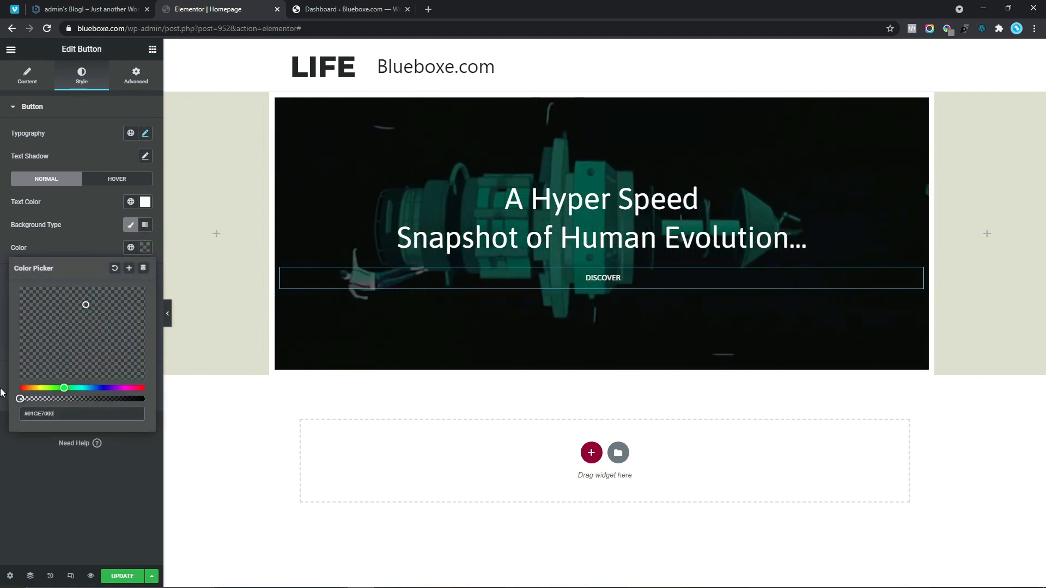
pyautogui.click(5, 293)
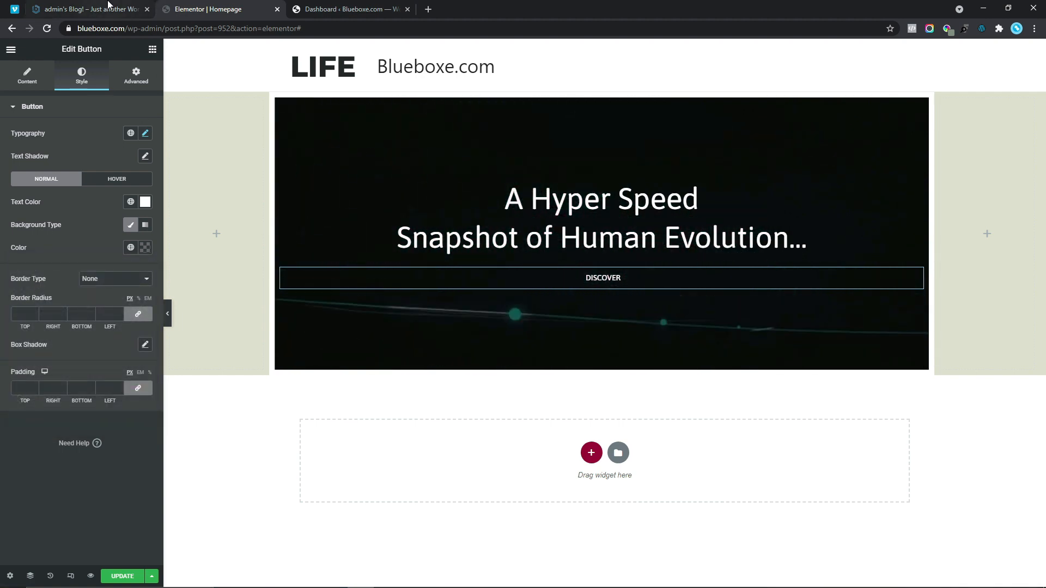
# - Check the reference banner's button, then give the DISCOVER button a solid border with a width of 2 on all sides
pyautogui.click(109, 7)
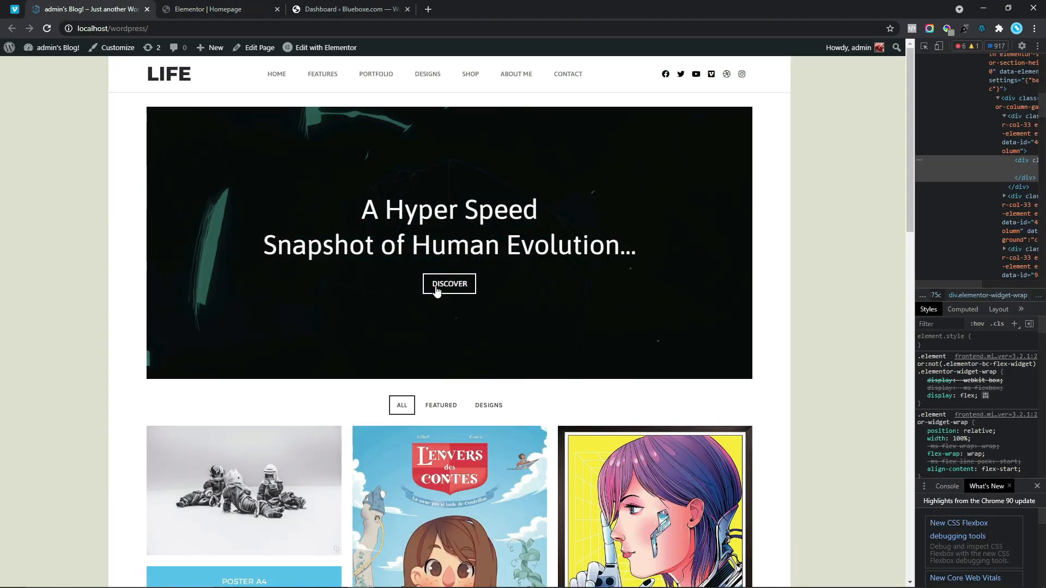
pyautogui.click(225, 4)
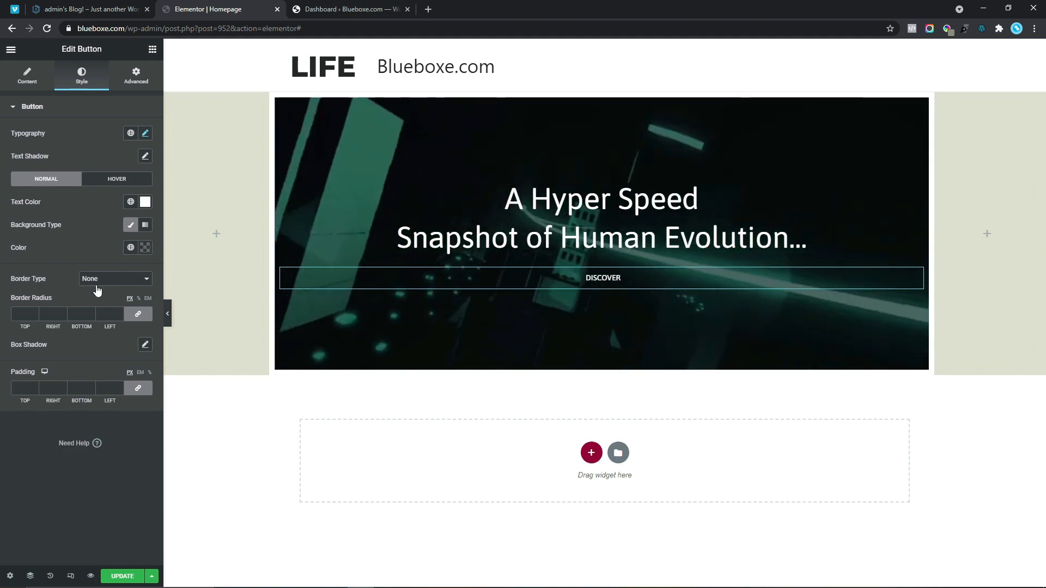
pyautogui.click(100, 279)
pyautogui.click(103, 298)
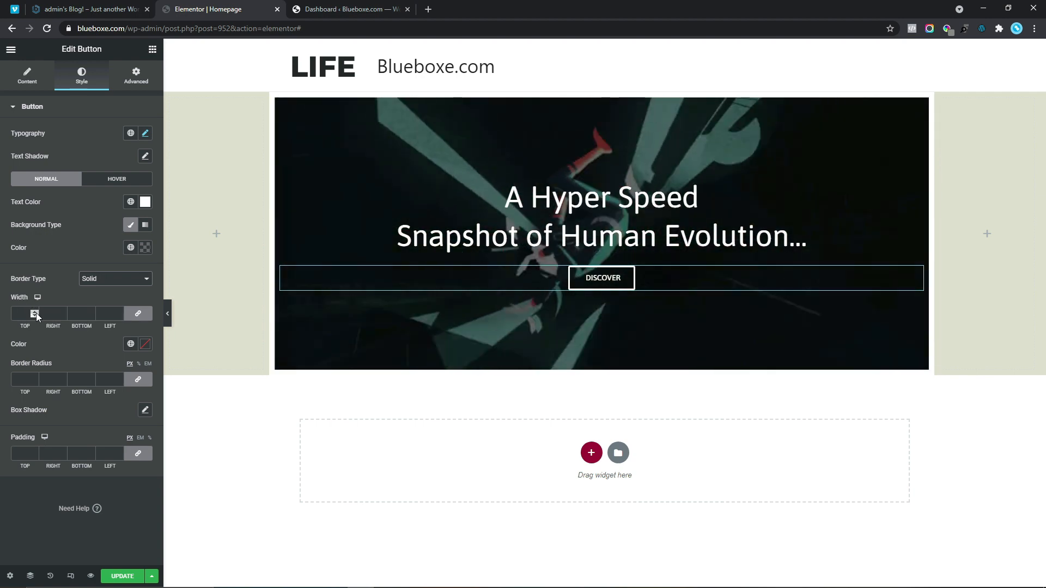
pyautogui.click(35, 311)
pyautogui.click(35, 312)
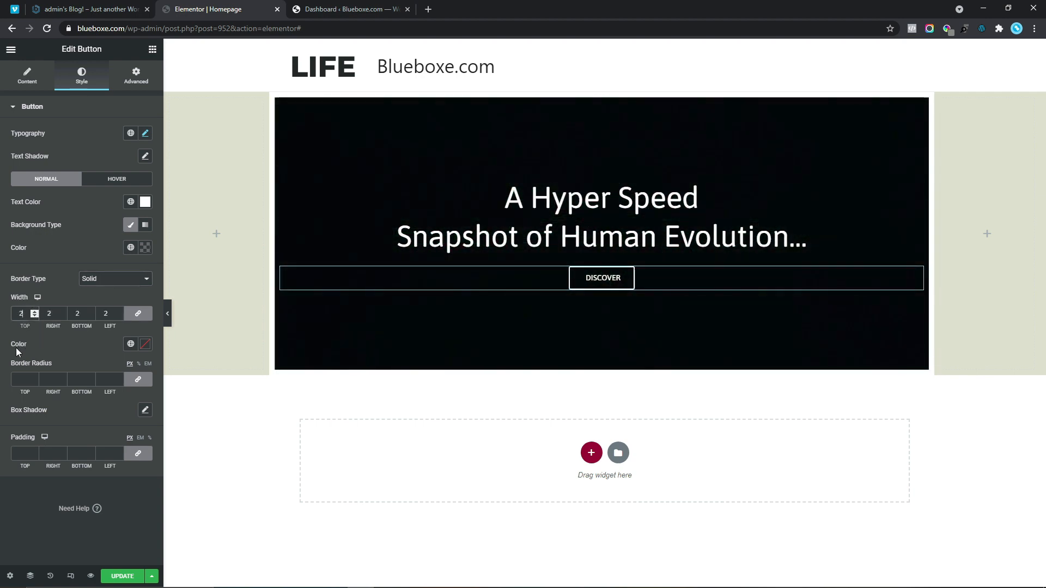
# - Make the DISCOVER button's border white, try a border radius of 22 px, and set the radius to 0
pyautogui.click(145, 344)
pyautogui.click(106, 467)
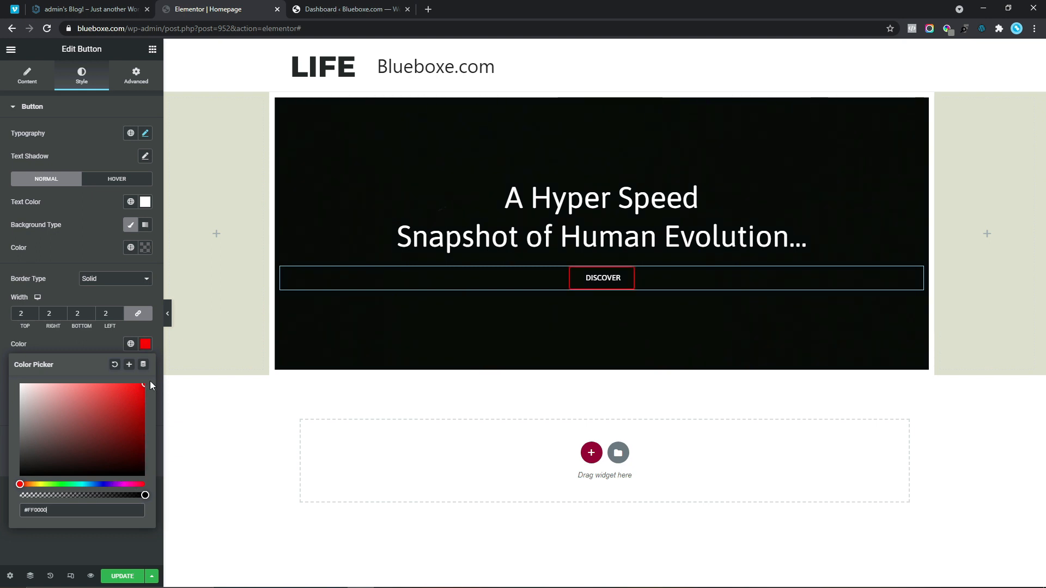
pyautogui.click(53, 384)
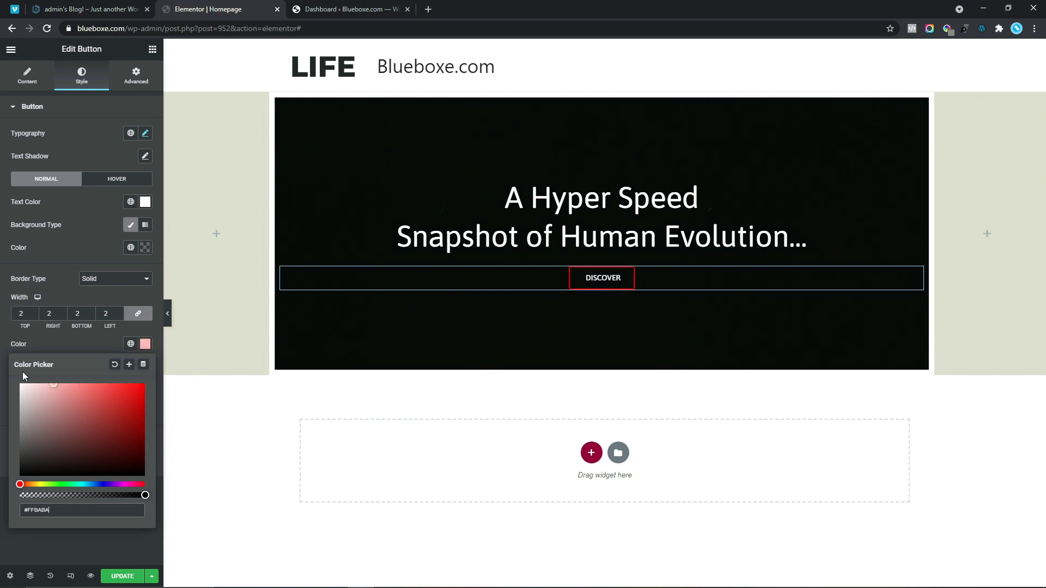
pyautogui.click(2, 347)
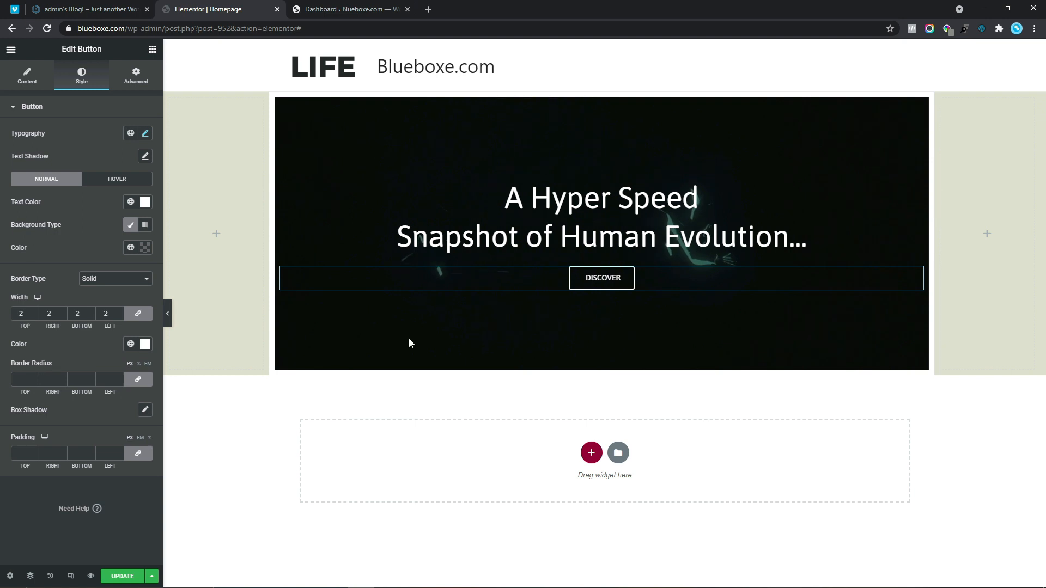
pyautogui.click(34, 377)
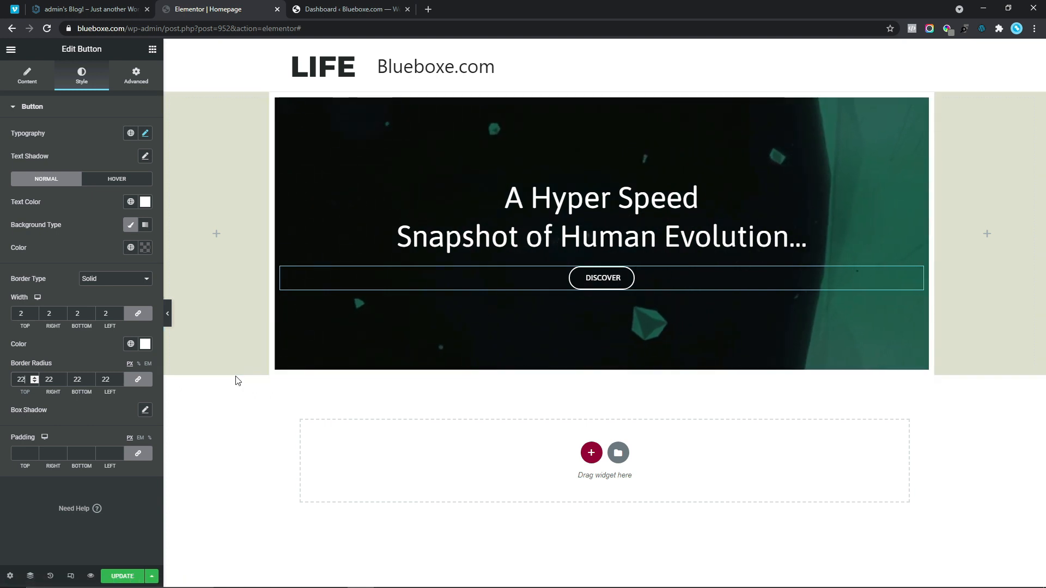
pyautogui.doubleClick(15, 380)
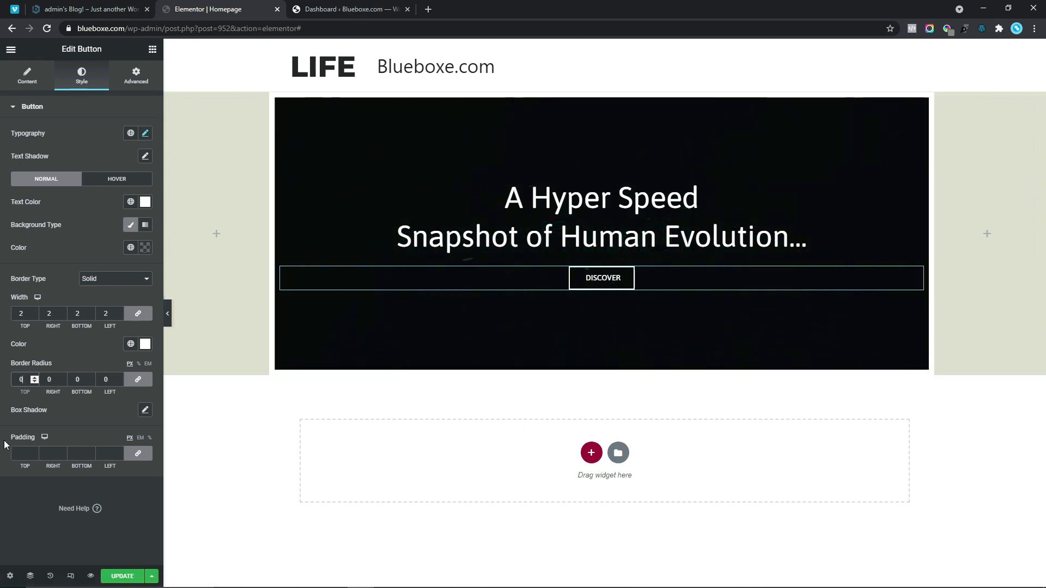
# - Set the DISCOVER button's padding to 10 px top and bottom and 20 px left and right, and compare it with the reference banner
pyautogui.click(12, 457)
pyautogui.write('0')
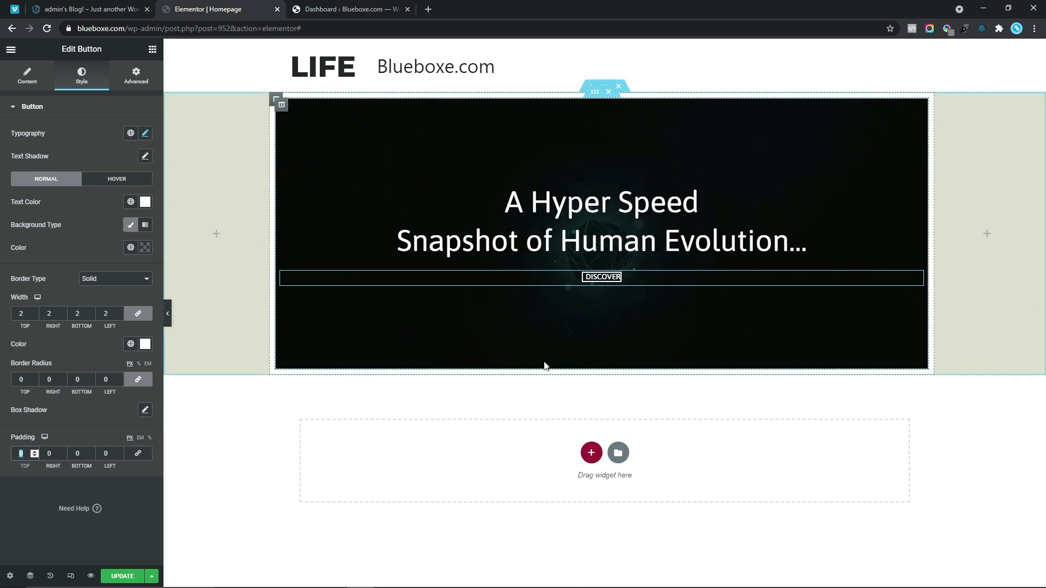
pyautogui.write('1')
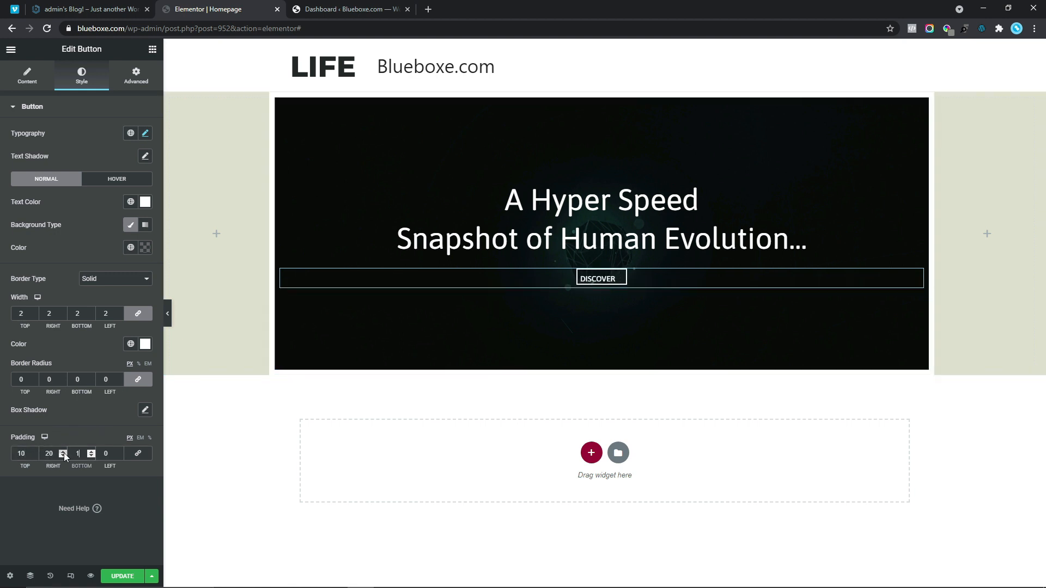
pyautogui.write('010')
pyautogui.press('Tab')
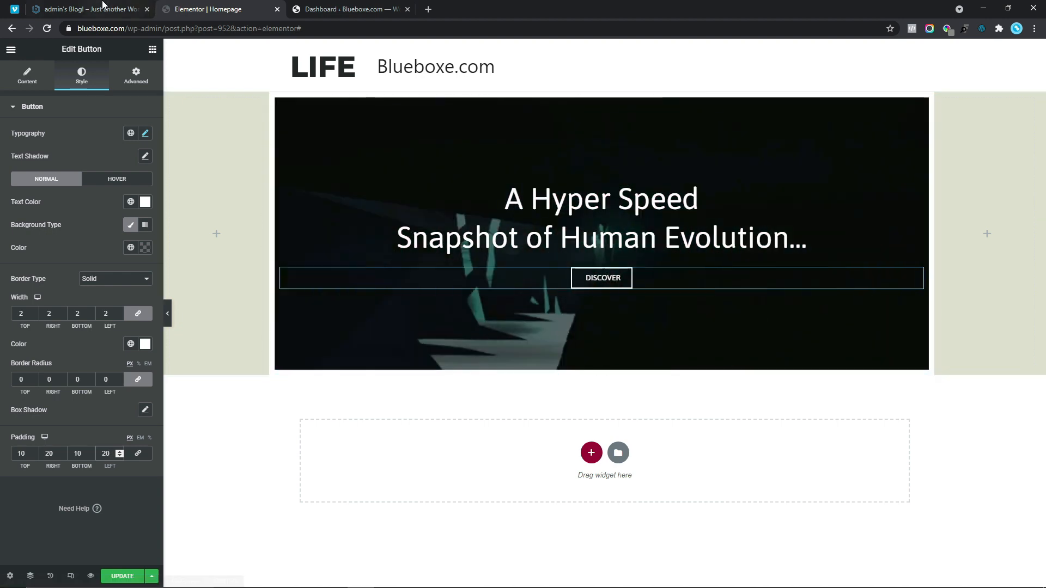
pyautogui.click(102, 7)
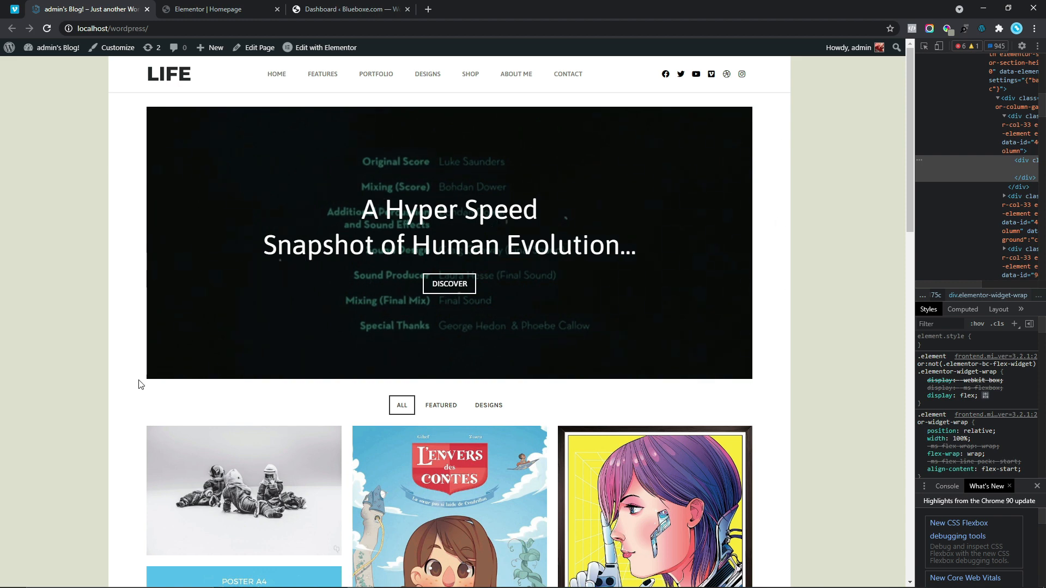
pyautogui.click(212, 15)
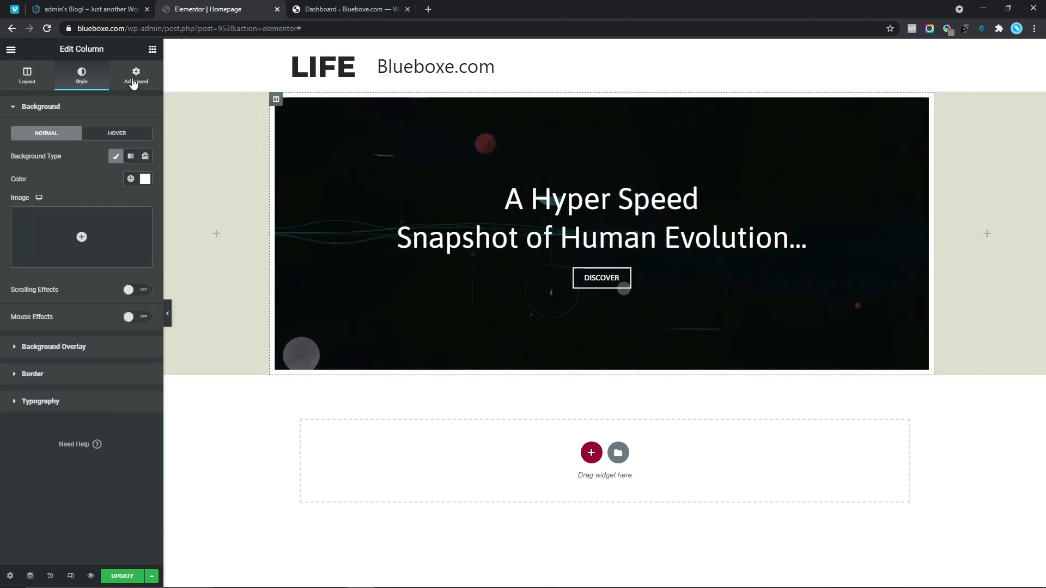
# - Set the hero's outer column padding to 25 px top, 70 px right, 50 px bottom and 70 px left, and update the page
pyautogui.click(133, 82)
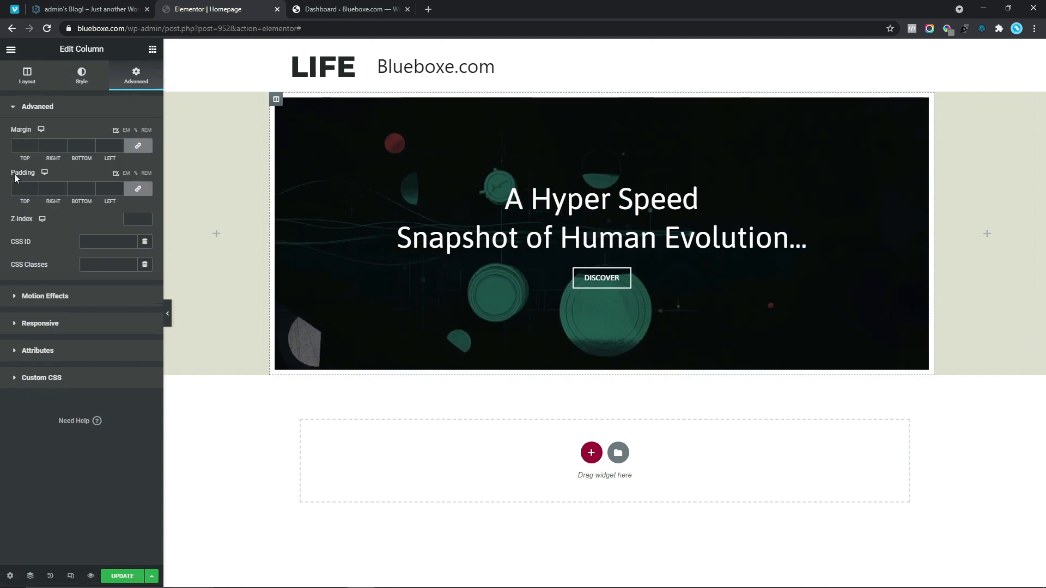
pyautogui.click(138, 189)
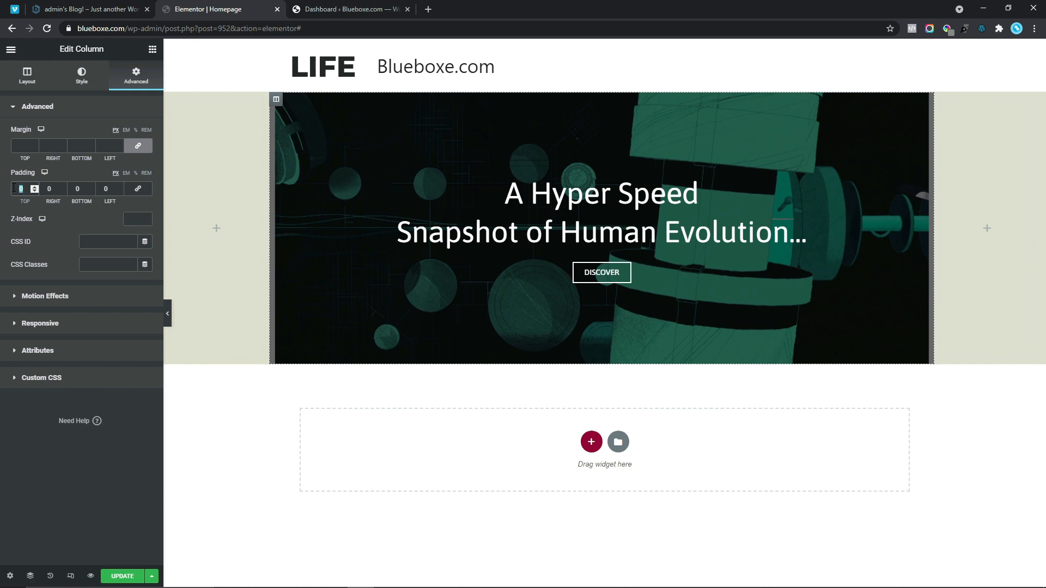
pyautogui.write('25')
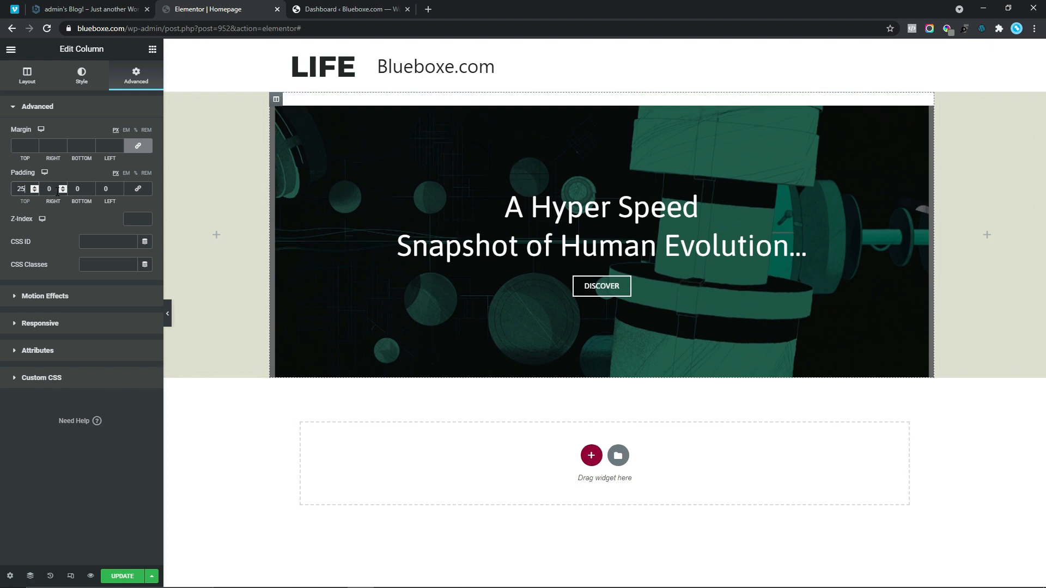
pyautogui.write('70')
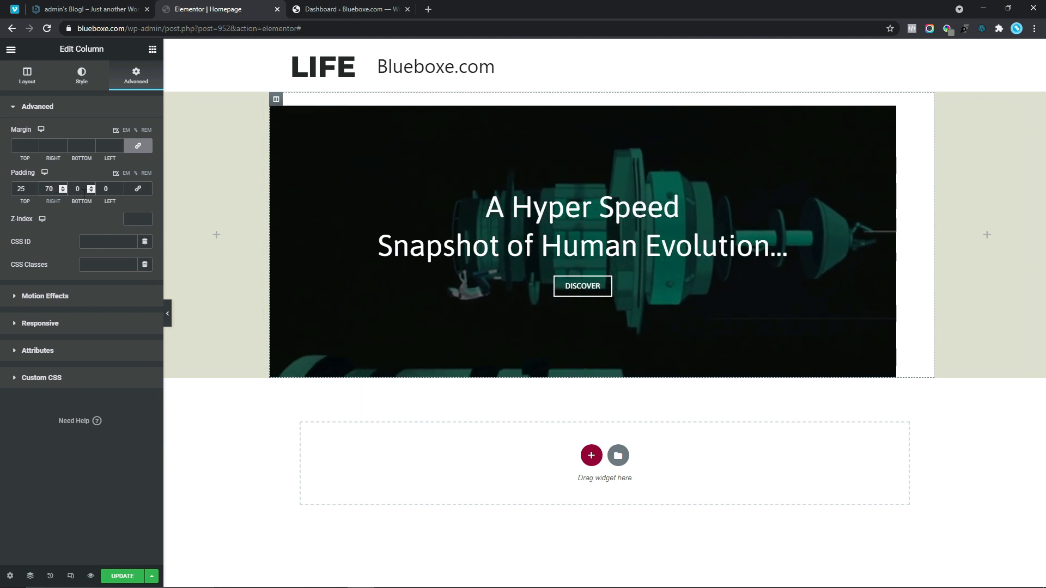
pyautogui.press('Tab')
pyautogui.write('5')
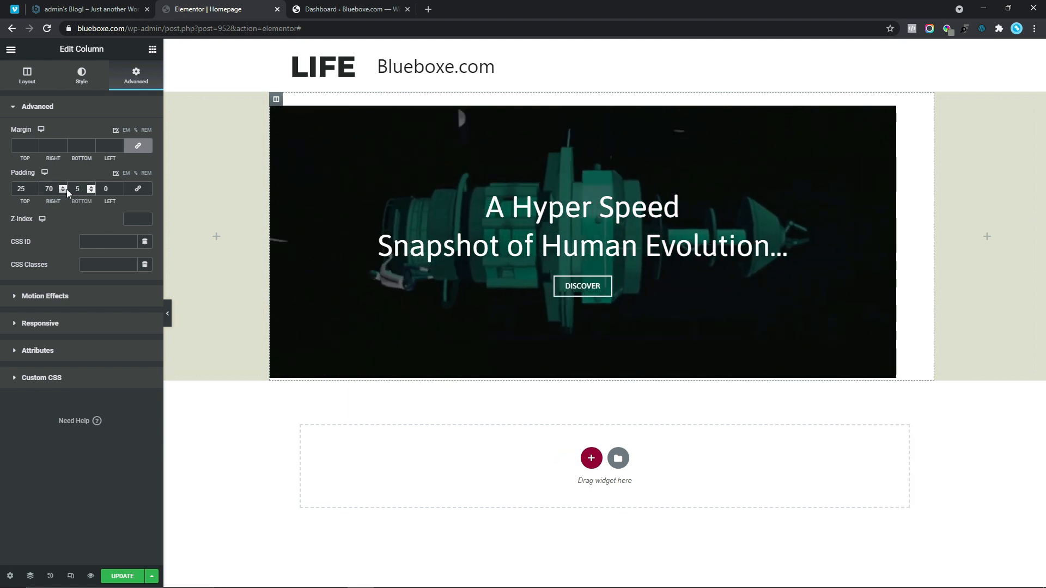
pyautogui.write('0')
pyautogui.press('Tab')
pyautogui.write('7')
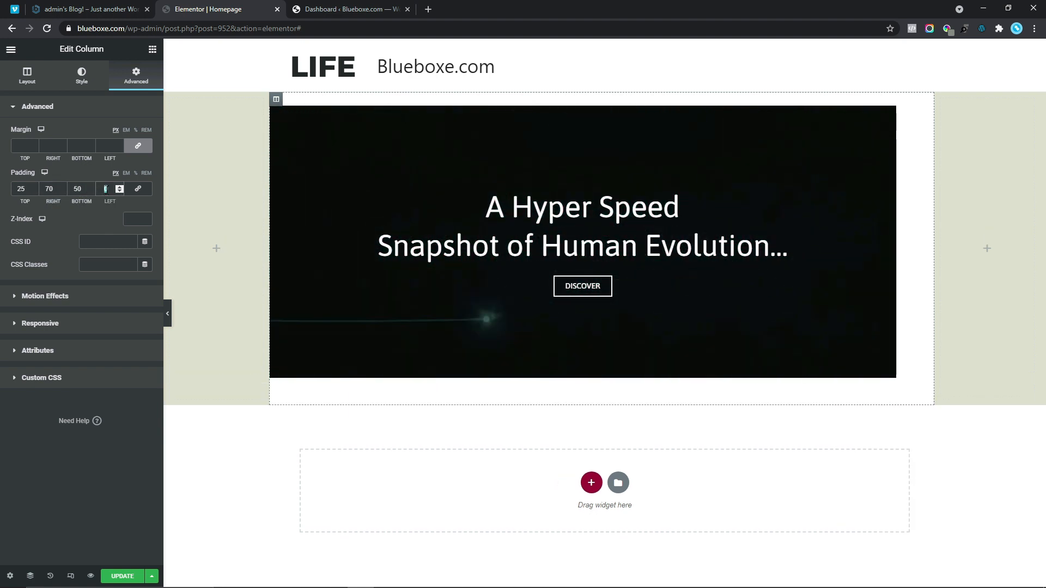
pyautogui.write('0')
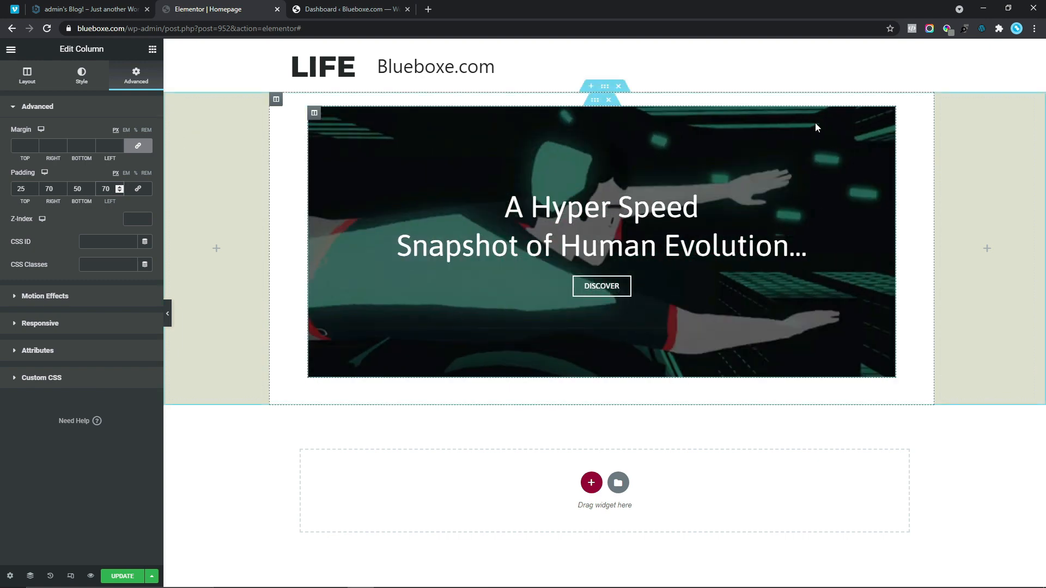
pyautogui.click(122, 577)
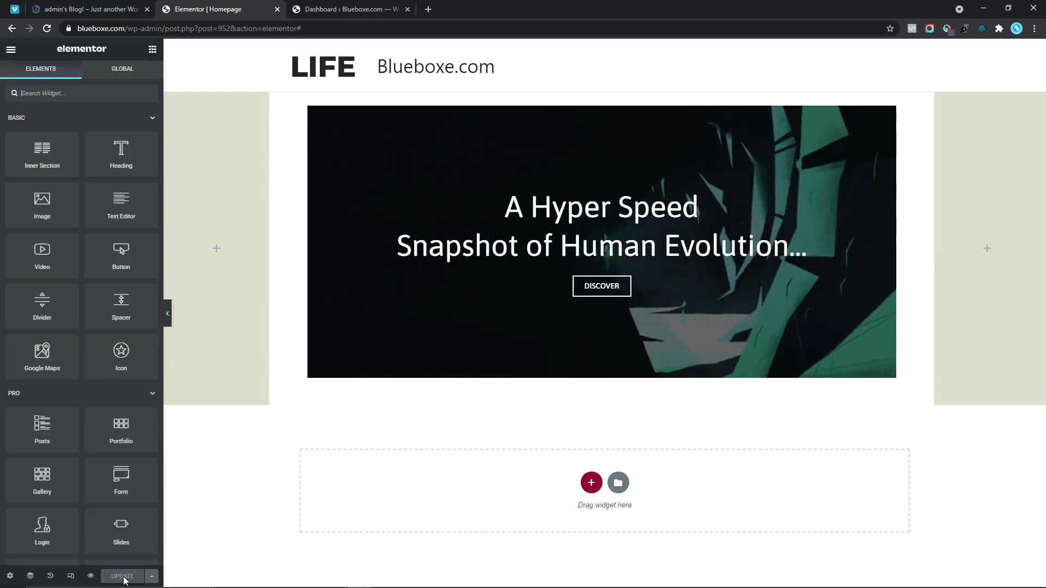
# - Examine the reference page's filterable image gallery and browse several of its images in the lightbox
pyautogui.click(90, 7)
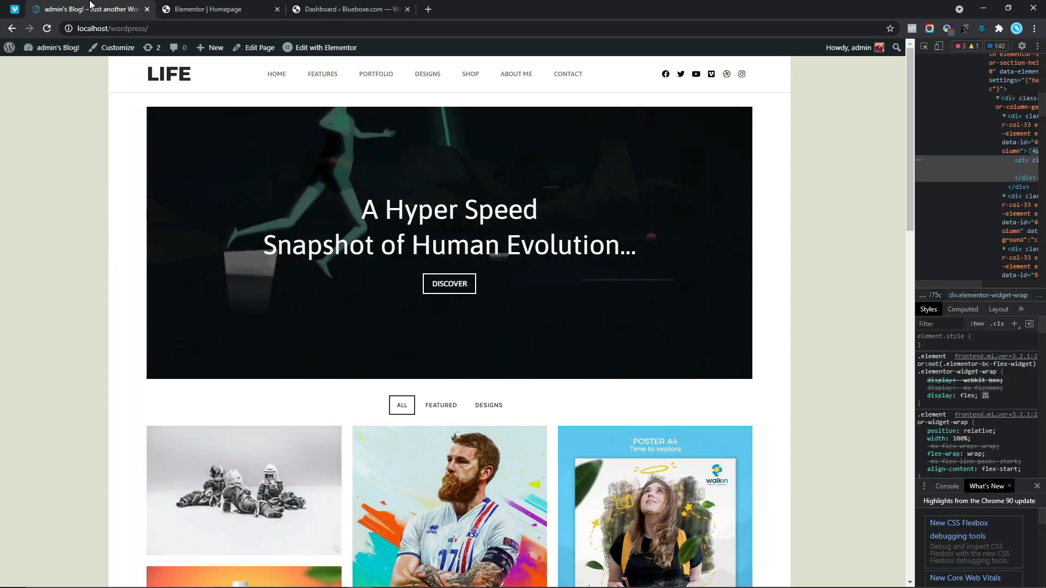
pyautogui.moveTo(914, 120); pyautogui.dragTo(904, 227)
pyautogui.click(502, 204)
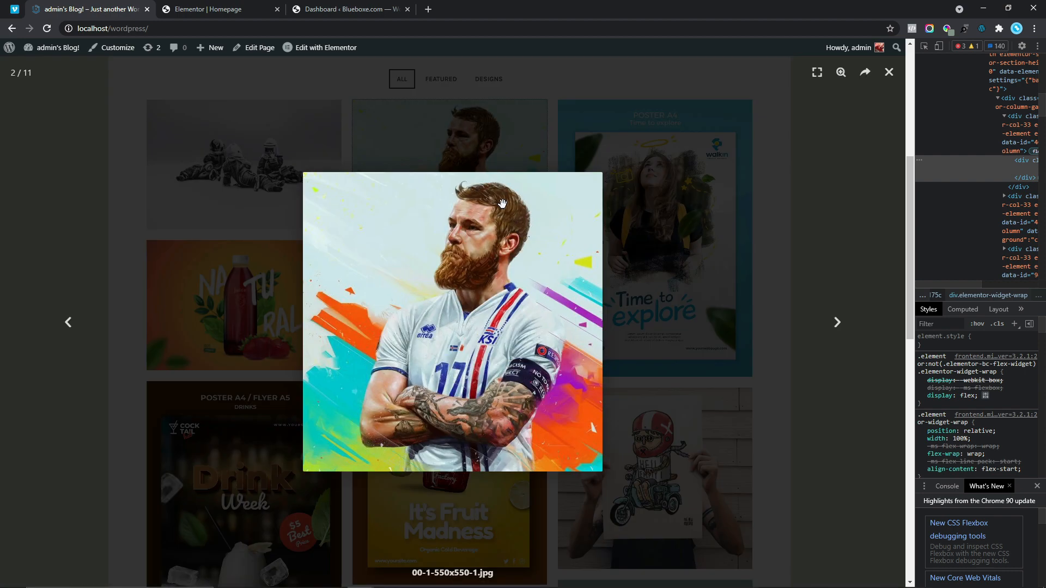
pyautogui.click(835, 319)
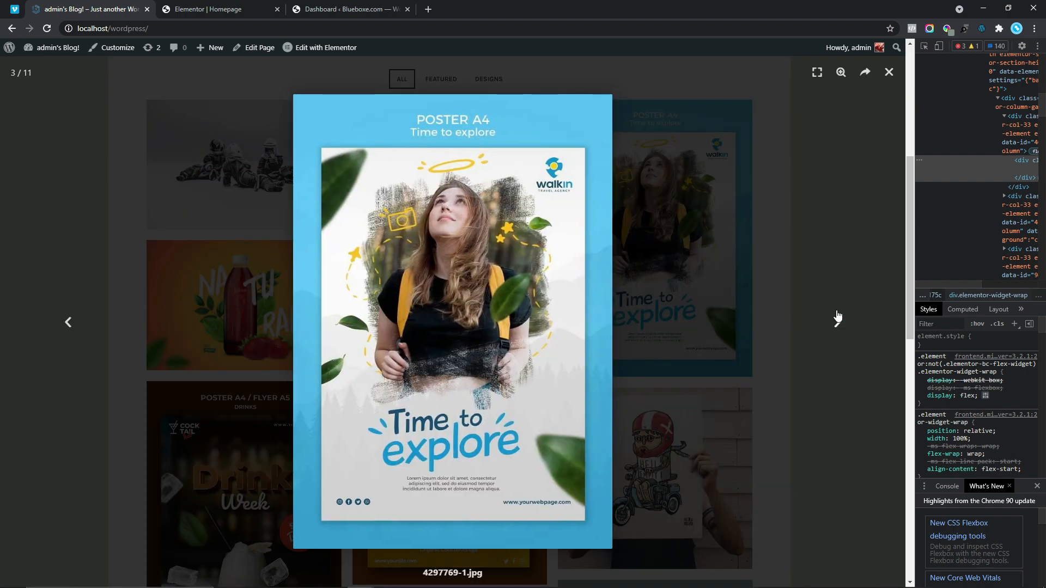
pyautogui.click(837, 319)
pyautogui.click(837, 319)
pyautogui.click(837, 319)
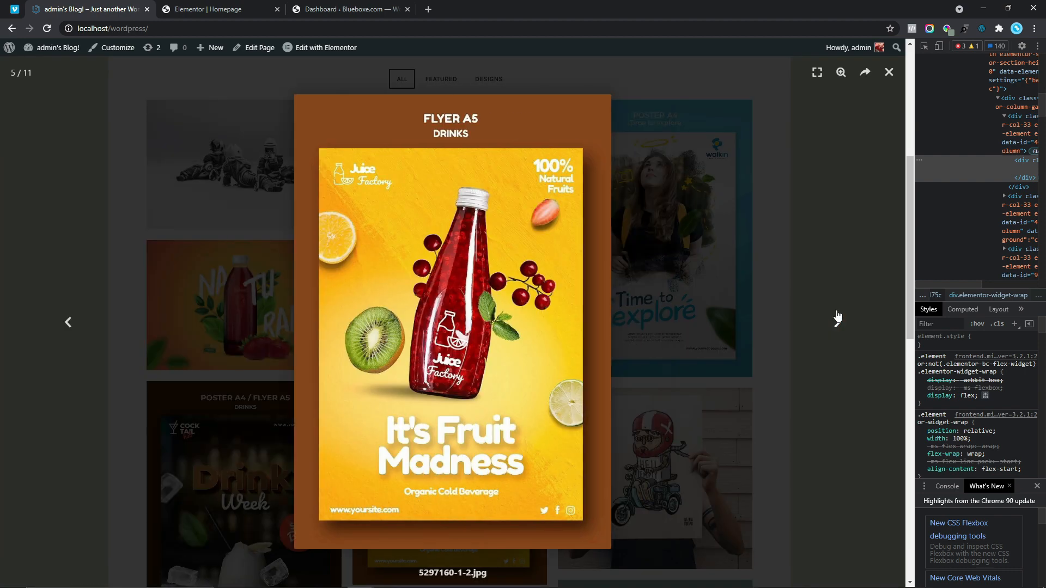
pyautogui.click(837, 319)
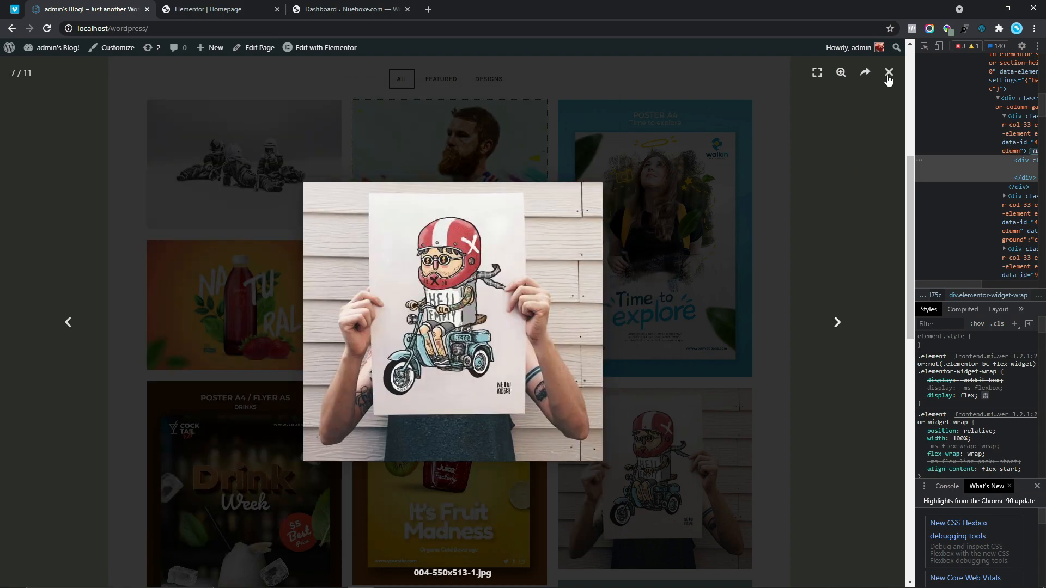
pyautogui.click(888, 75)
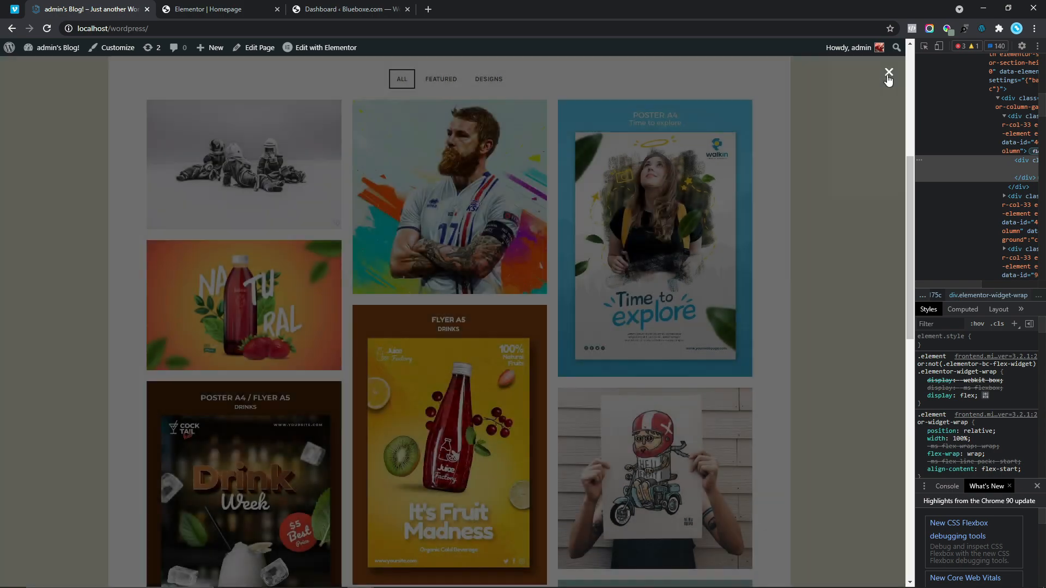
# - Switch back to the Elementor editor, search the widgets for a gallery, and place the Pro Gallery widget directly below the hero banner
pyautogui.scroll(-5, 885, 114)
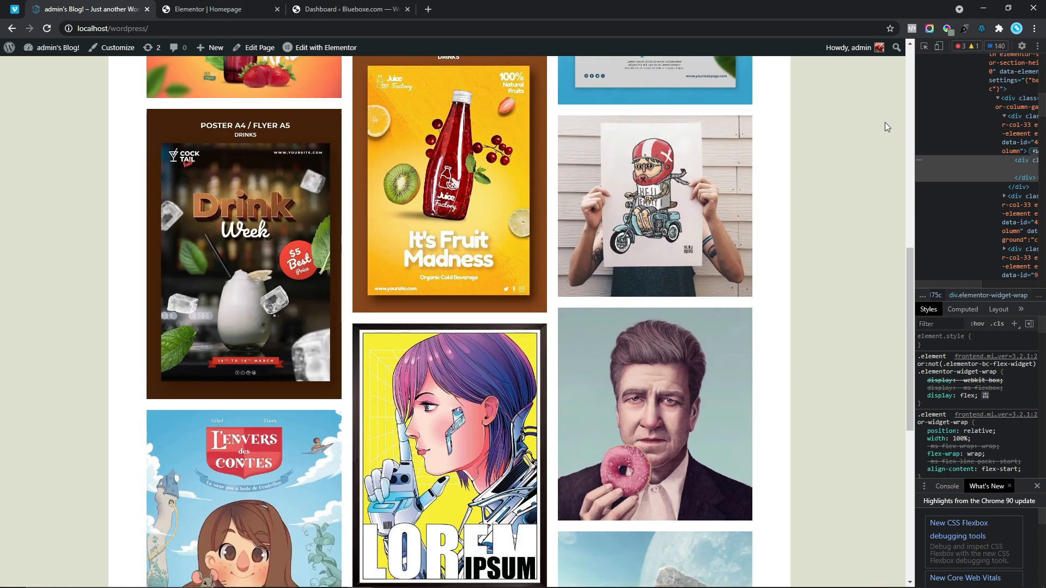
pyautogui.scroll(-2, 886, 127)
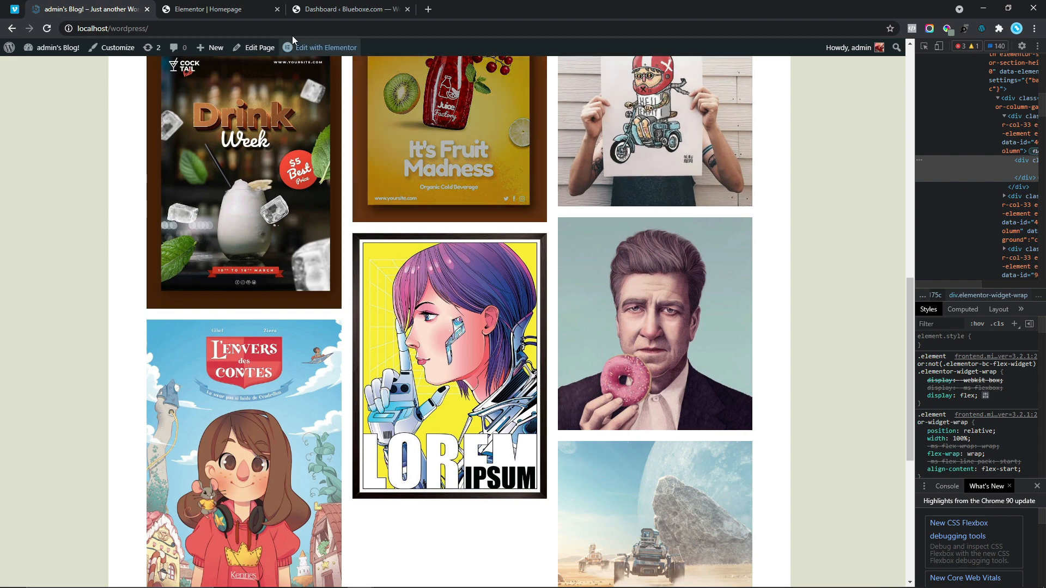
pyautogui.click(237, 7)
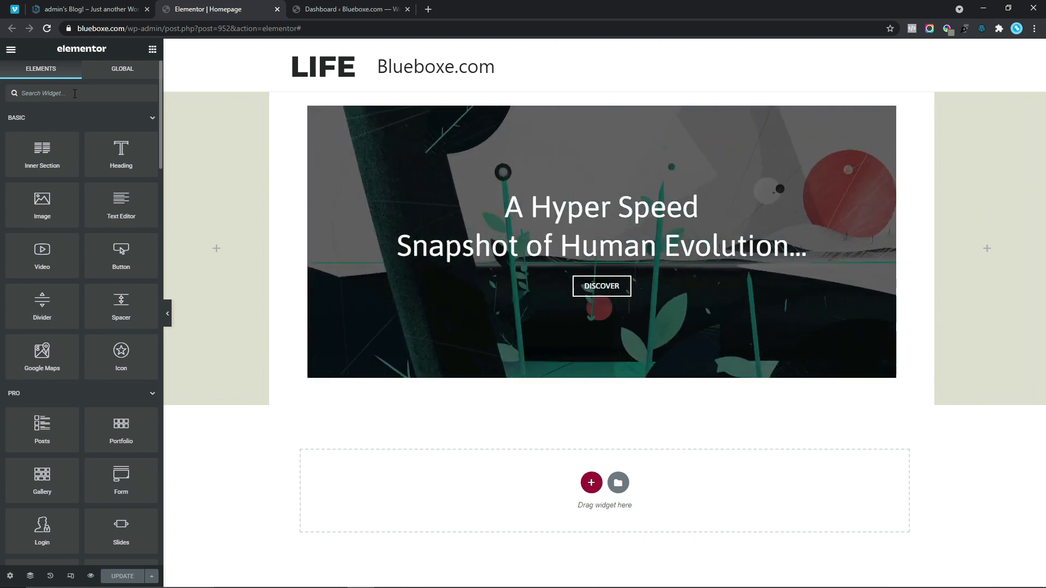
pyautogui.write('Galle')
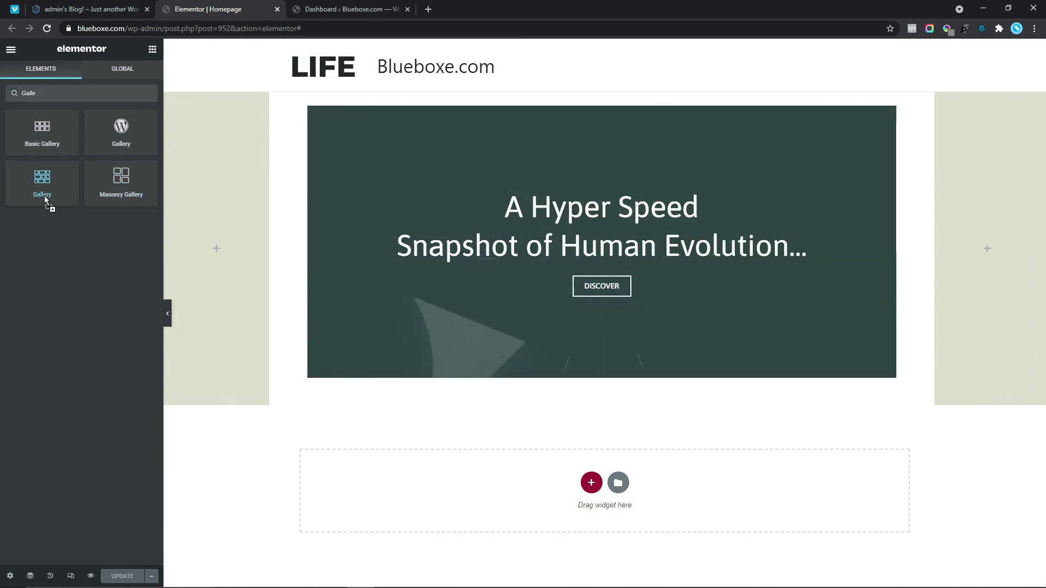
pyautogui.moveTo(46, 202); pyautogui.dragTo(589, 364)
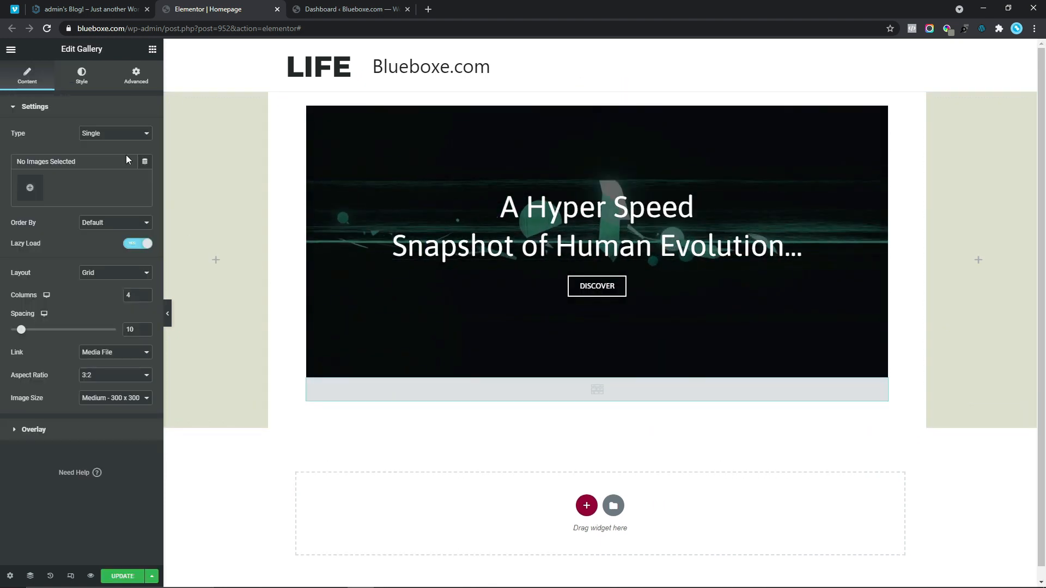
# - Set the gallery type to Multiple and title its first gallery ALL
pyautogui.click(91, 136)
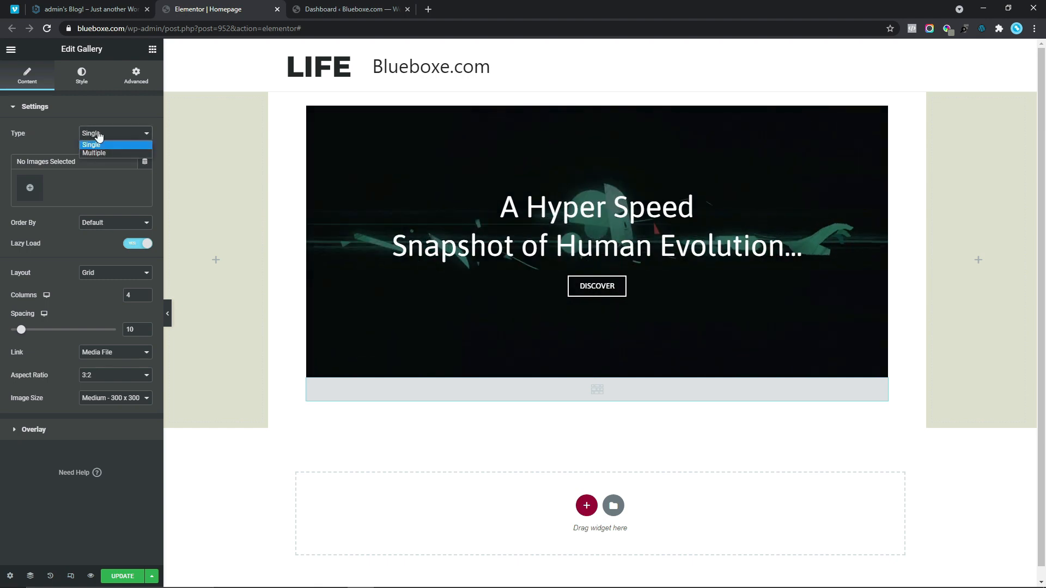
pyautogui.click(94, 152)
pyautogui.click(25, 178)
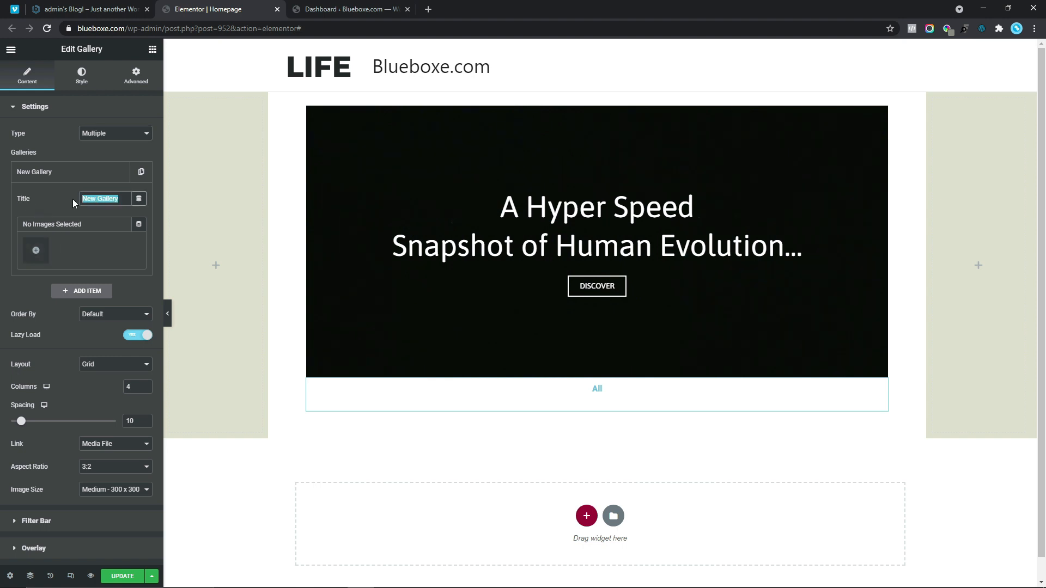
pyautogui.write('ALL')
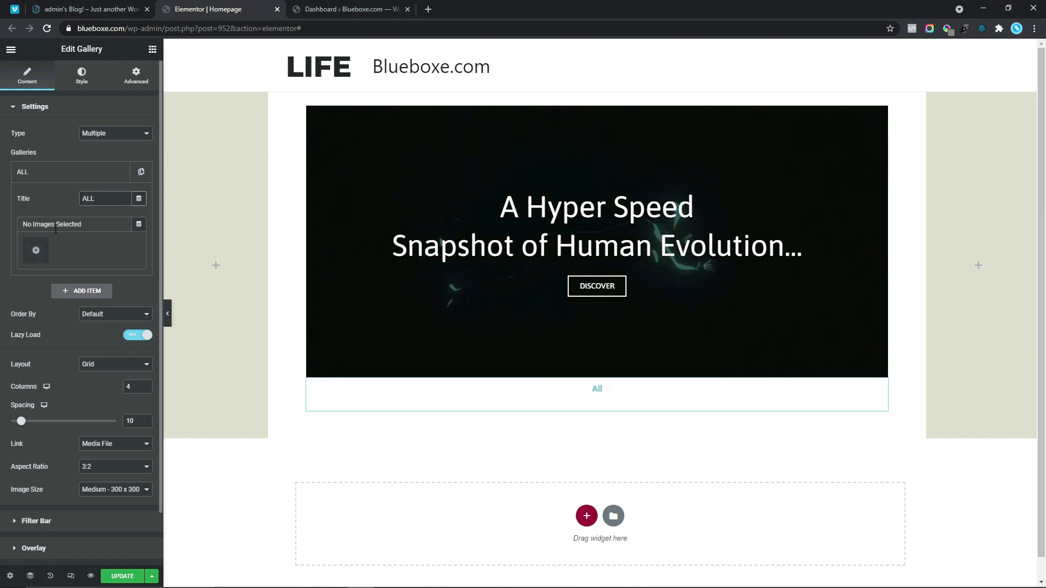
# - Create the ALL gallery from every media library image except the LIFE logo
pyautogui.click(37, 252)
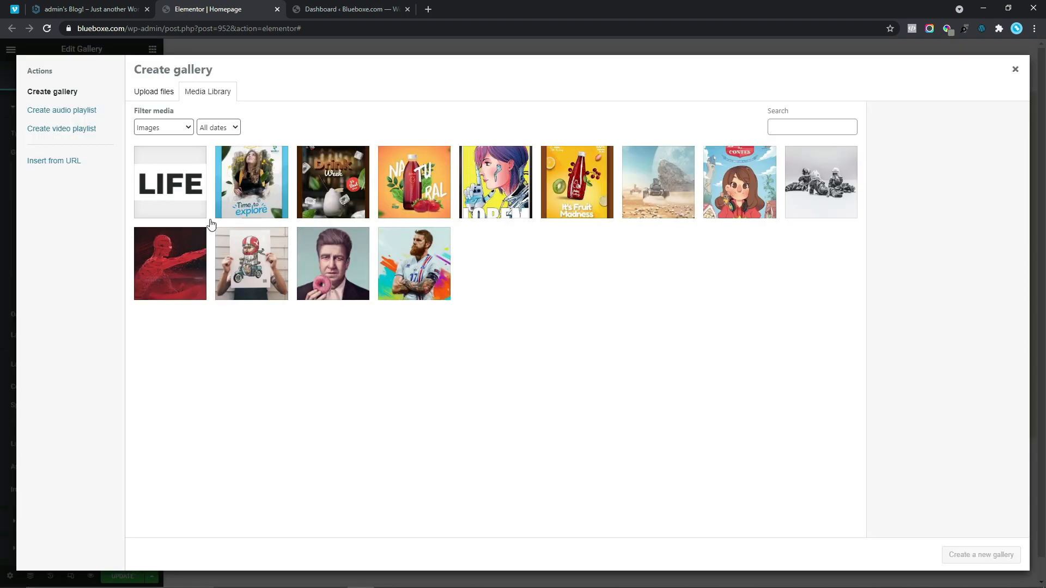
pyautogui.click(260, 202)
pyautogui.click(334, 197)
pyautogui.click(396, 197)
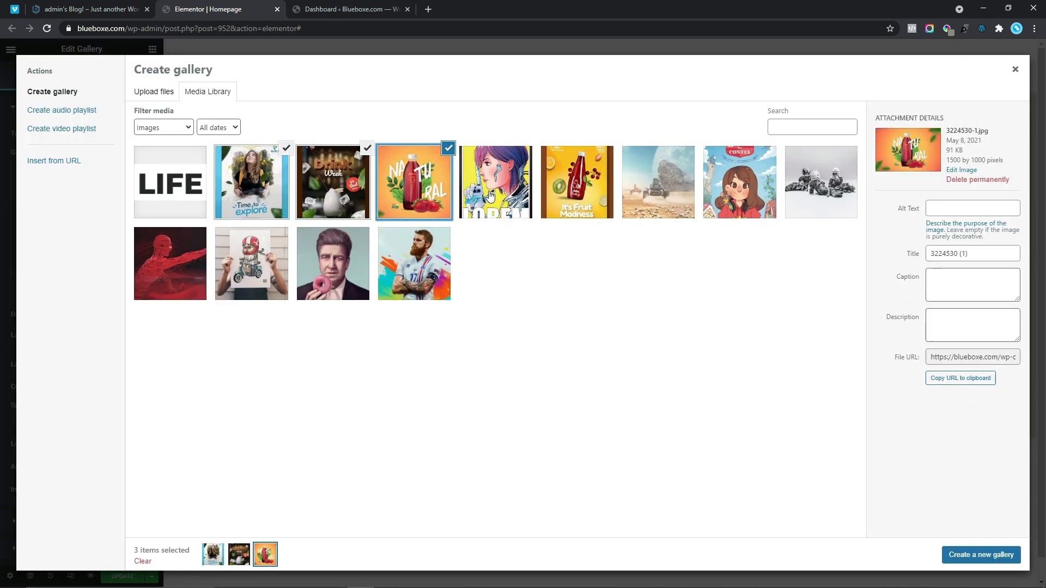
pyautogui.click(493, 197)
pyautogui.click(578, 196)
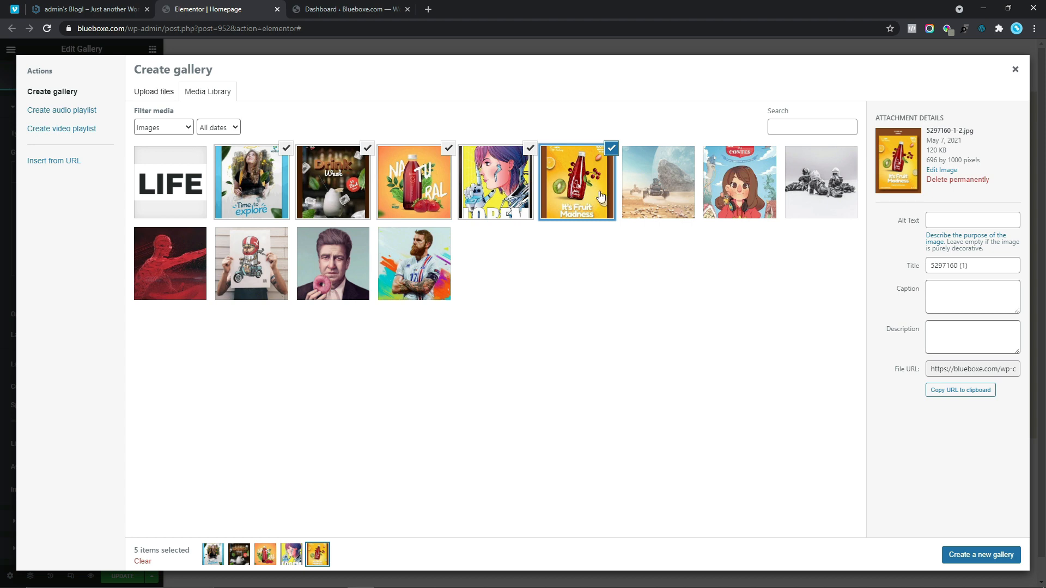
pyautogui.click(656, 196)
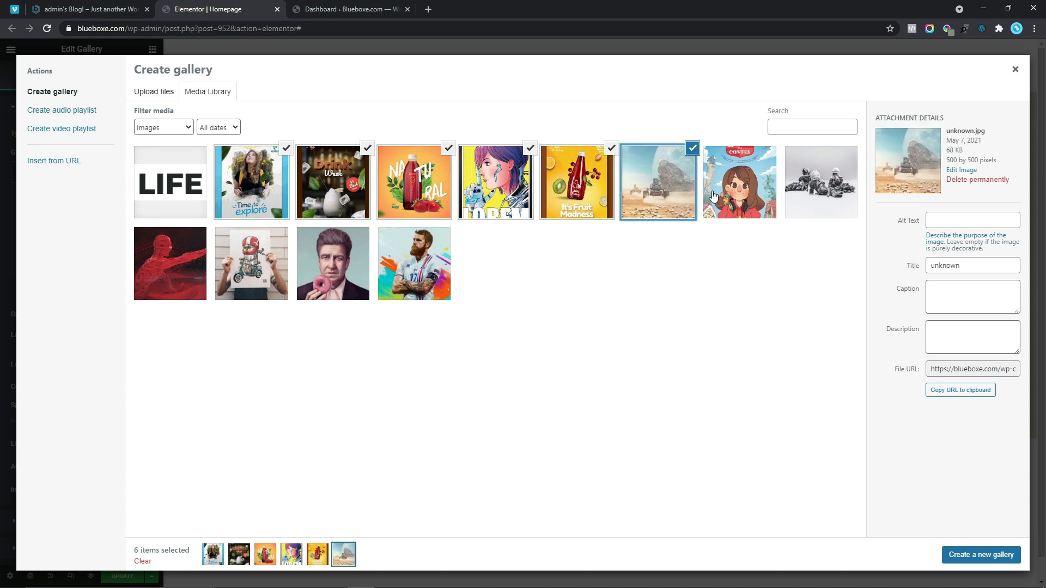
pyautogui.click(713, 196)
pyautogui.click(820, 193)
pyautogui.click(179, 258)
pyautogui.click(251, 262)
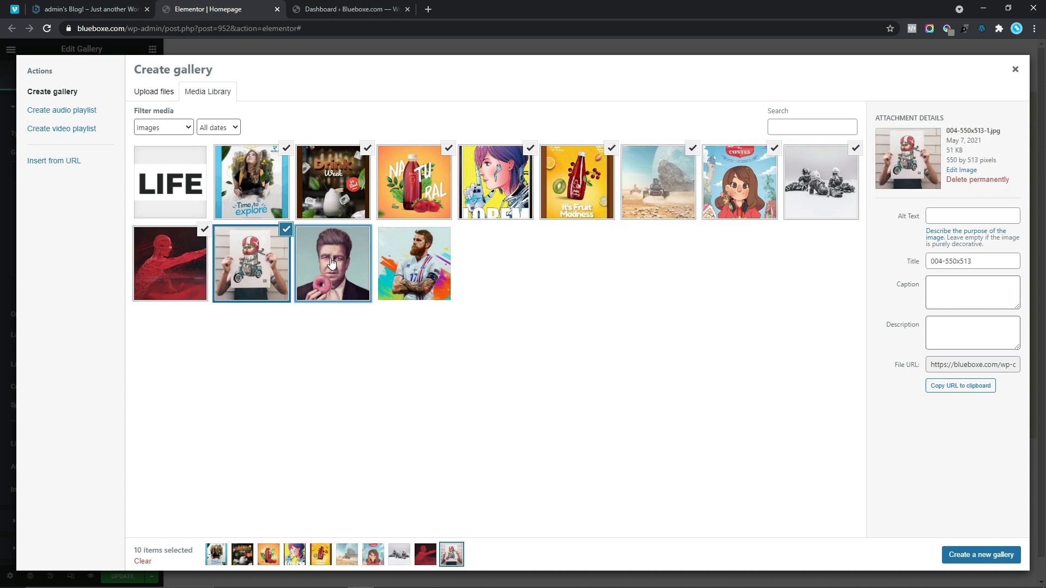
pyautogui.click(333, 261)
pyautogui.click(422, 263)
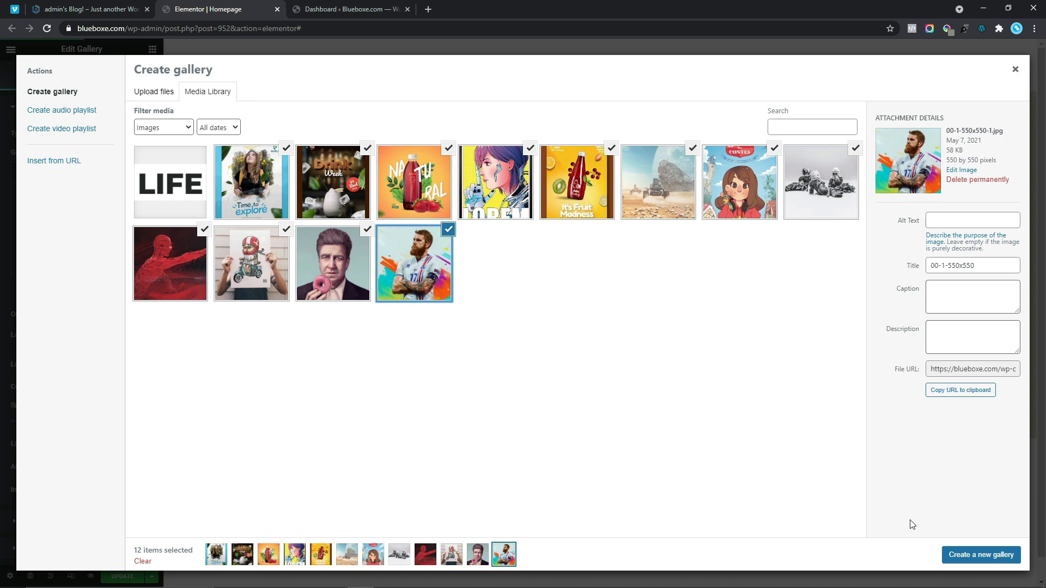
pyautogui.click(973, 556)
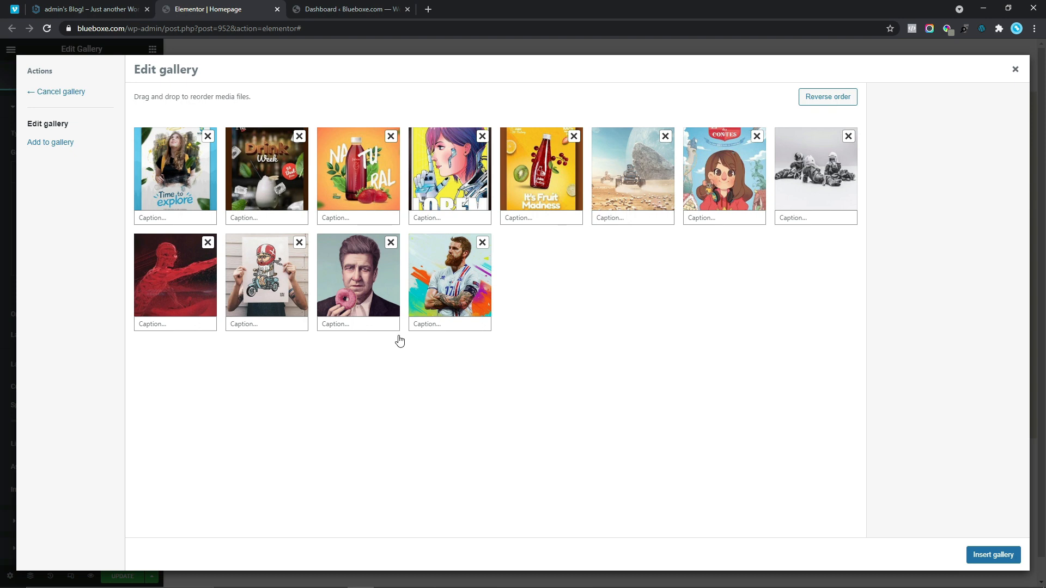
# - Reorder the images to begin with footballer, Fruit Madness, donut man, scooter poster, Natural, astronauts, Drink Week and desert, and insert the gallery
pyautogui.moveTo(450, 300); pyautogui.dragTo(174, 185)
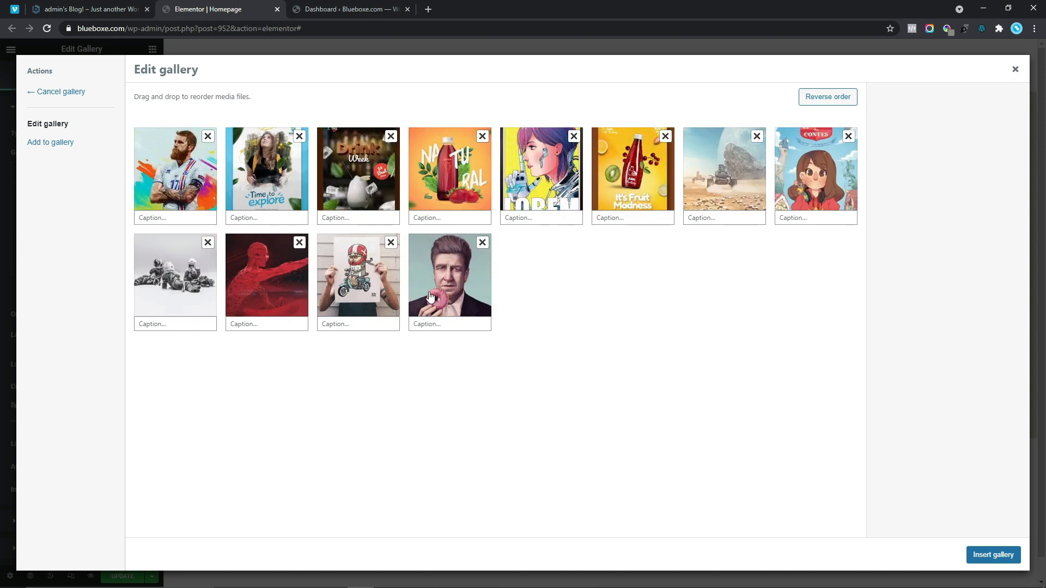
pyautogui.moveTo(646, 196); pyautogui.dragTo(261, 179)
pyautogui.moveTo(440, 268); pyautogui.dragTo(360, 180)
pyautogui.moveTo(450, 284); pyautogui.dragTo(450, 174)
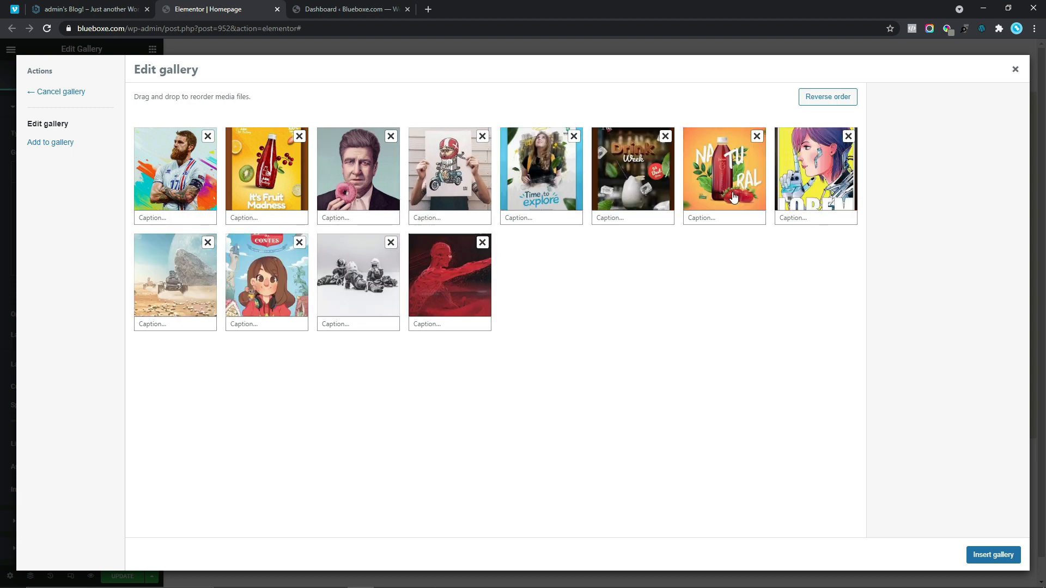
pyautogui.moveTo(725, 174); pyautogui.dragTo(542, 174)
pyautogui.moveTo(357, 300); pyautogui.dragTo(661, 187)
pyautogui.moveTo(807, 181); pyautogui.dragTo(704, 181)
pyautogui.moveTo(290, 284); pyautogui.dragTo(819, 205)
pyautogui.moveTo(450, 278); pyautogui.dragTo(371, 281)
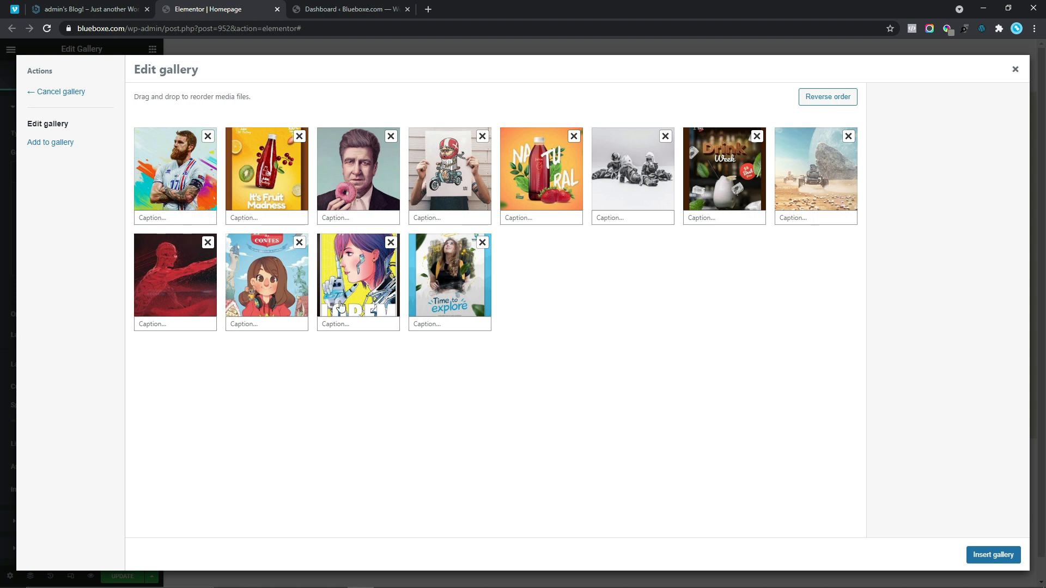
pyautogui.click(988, 556)
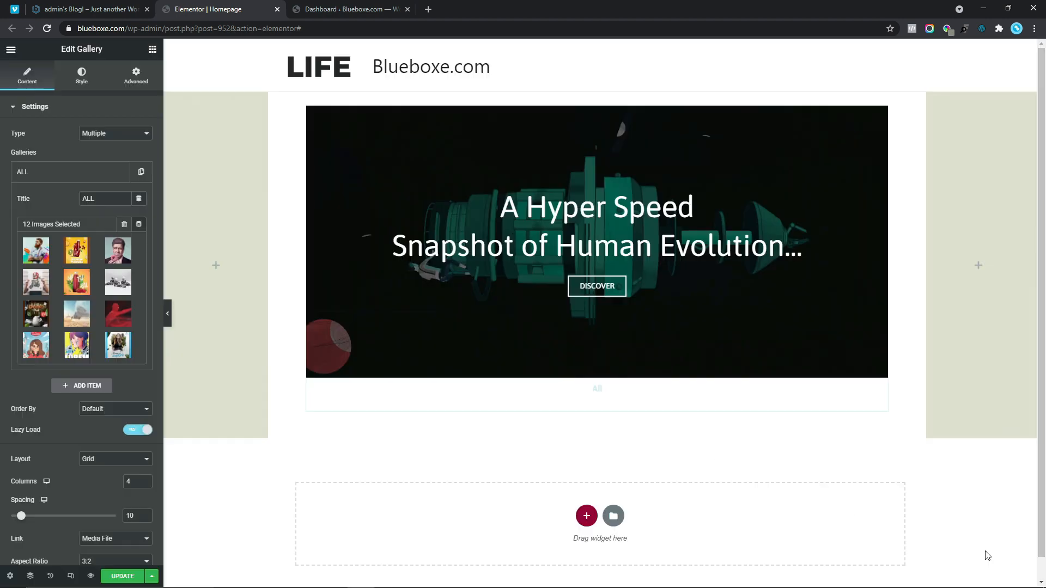
# - Turn off the built-in "All" filter in the gallery's filter bar
pyautogui.scroll(-2, 600, 327)
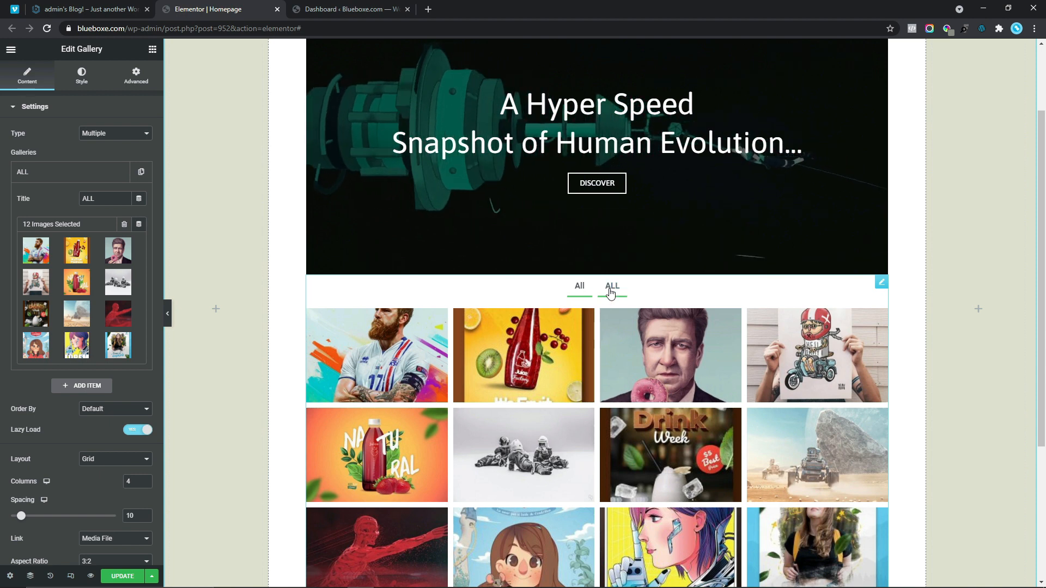
pyautogui.click(49, 172)
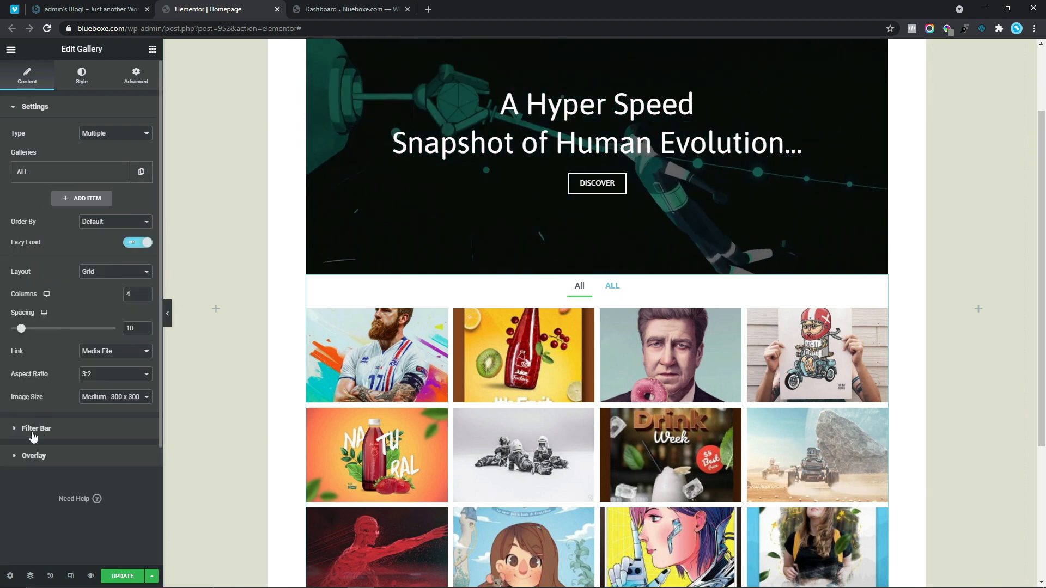
pyautogui.click(30, 428)
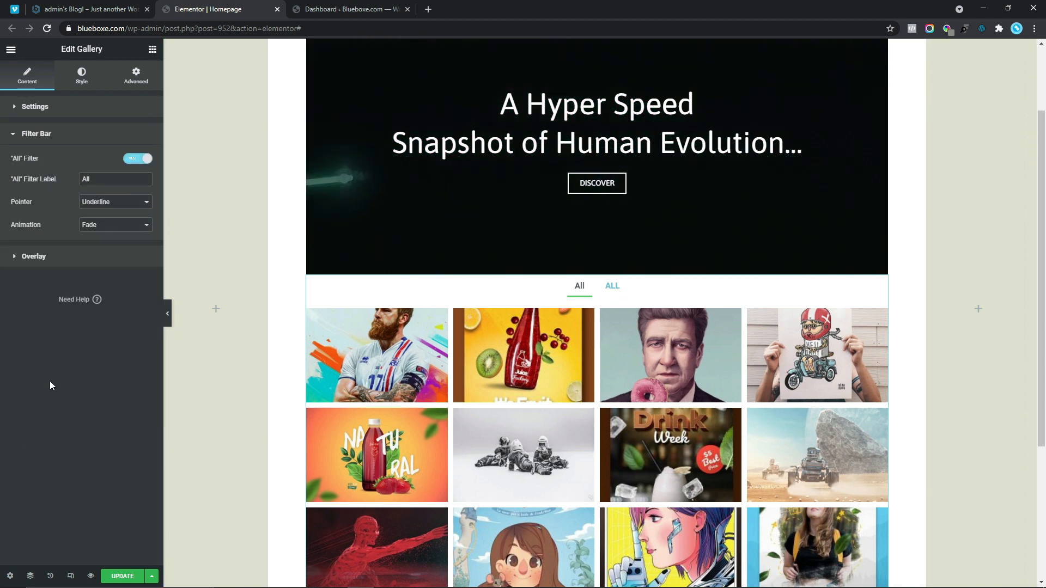
pyautogui.click(140, 160)
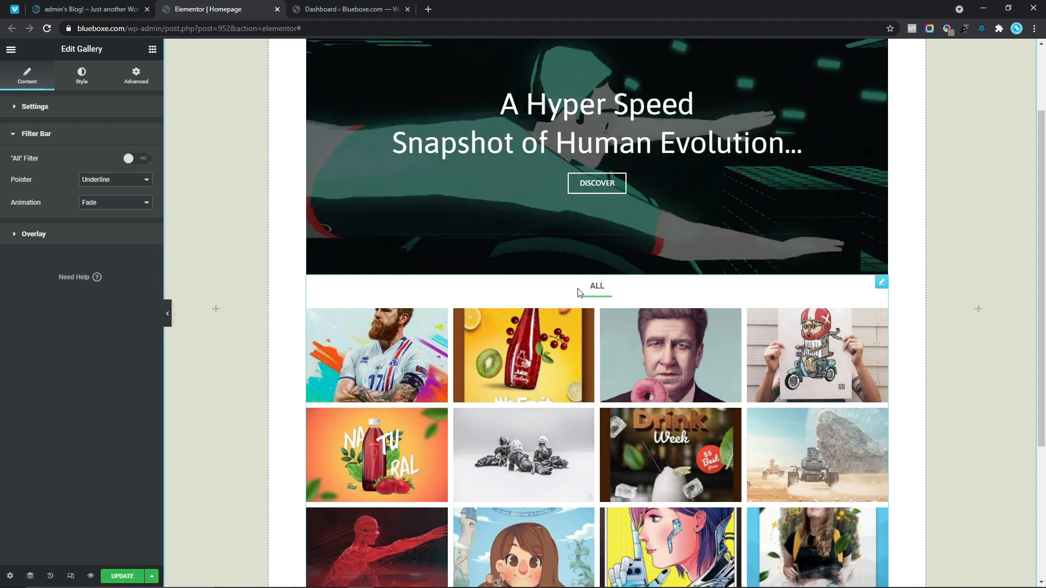
# - Duplicate the ALL gallery and title the copy FEATURED
pyautogui.click(30, 108)
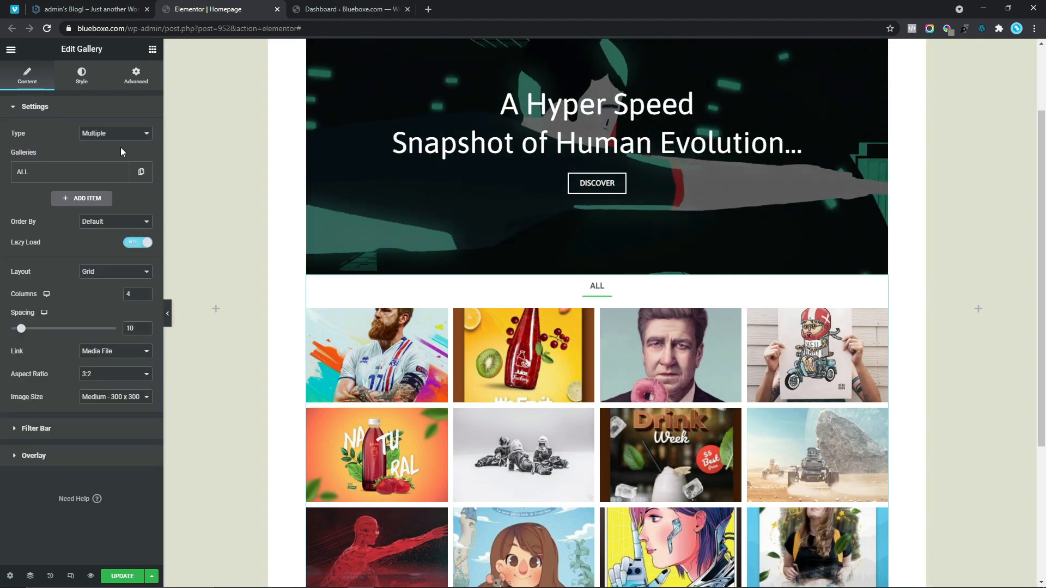
pyautogui.click(141, 174)
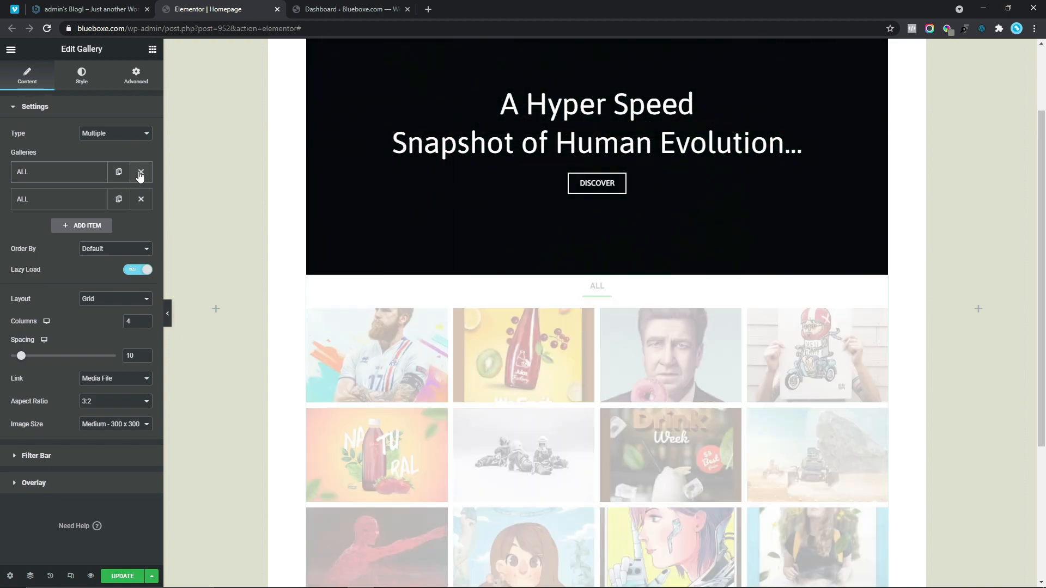
pyautogui.click(75, 205)
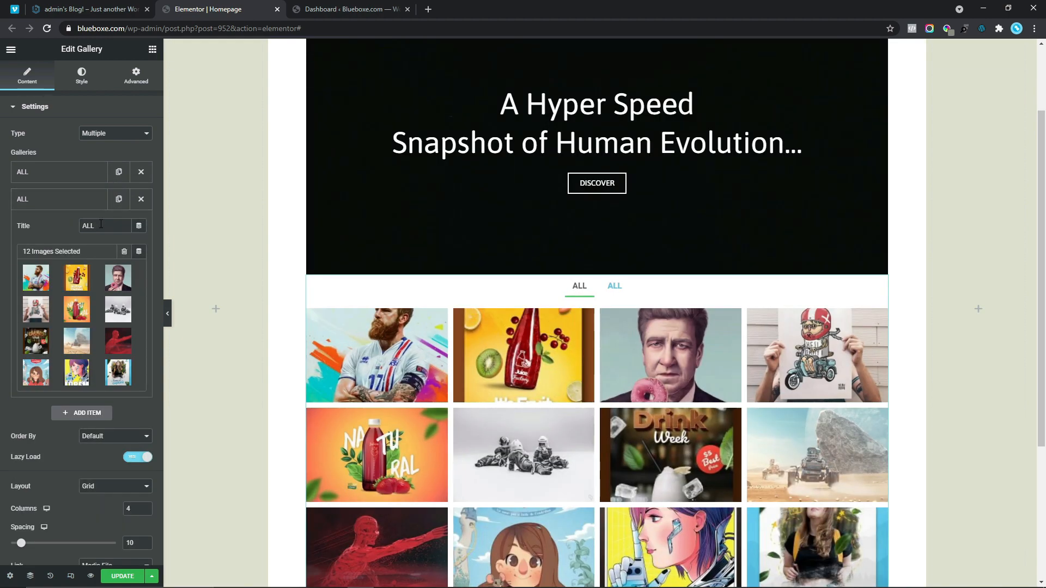
pyautogui.write('FEATURED')
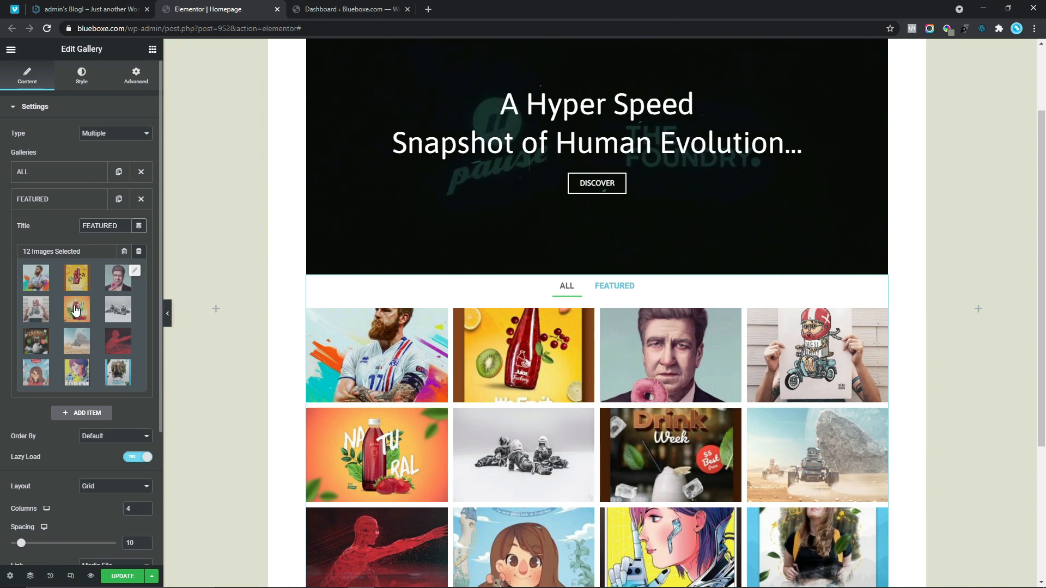
# - Remove the Fruit Madness, Natural, scooter poster and astronaut images from the FEATURED gallery, and preview its filter on the page
pyautogui.click(134, 271)
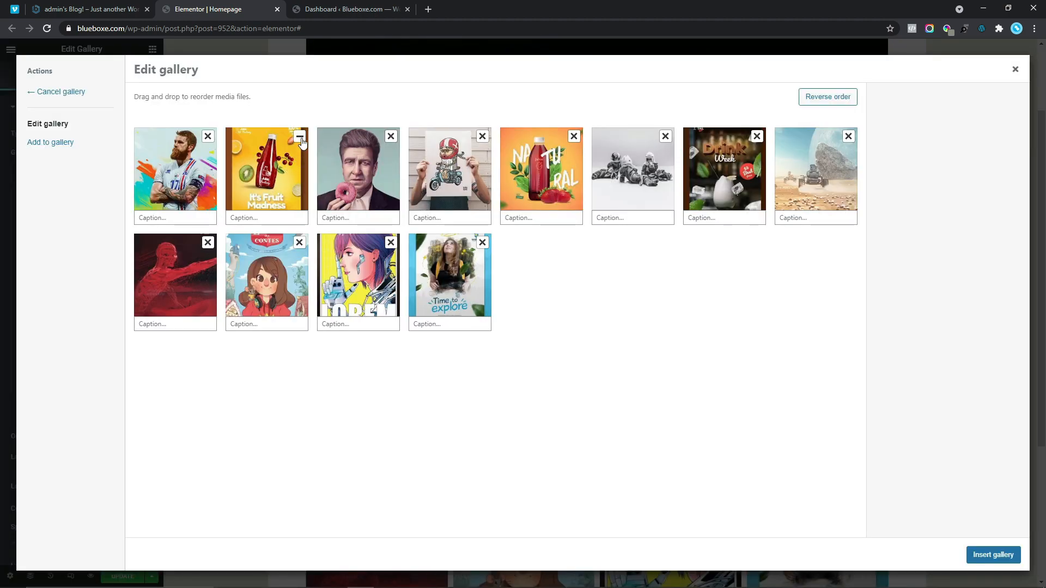
pyautogui.click(300, 137)
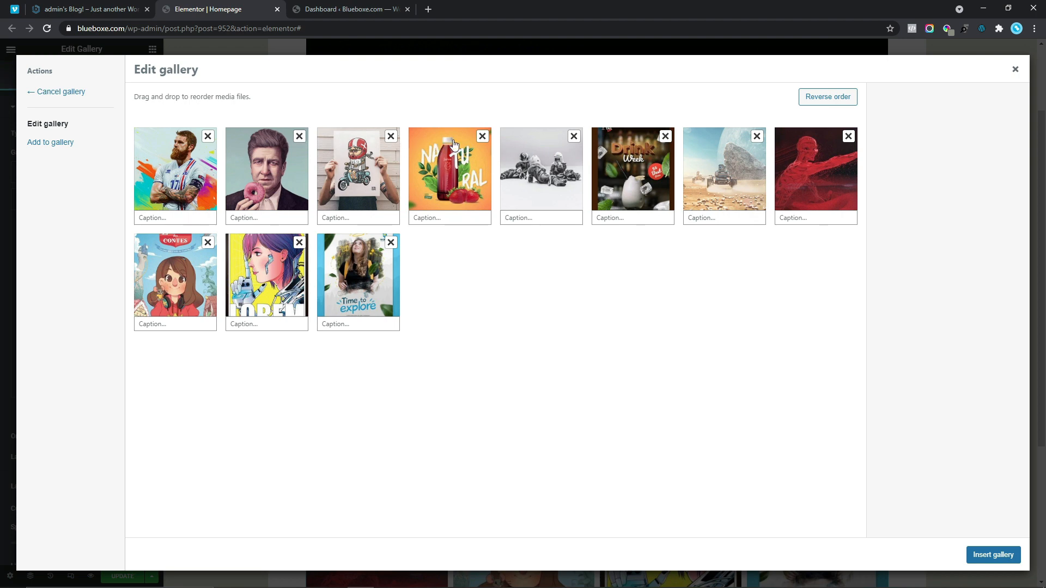
pyautogui.click(483, 137)
pyautogui.click(391, 136)
pyautogui.click(391, 137)
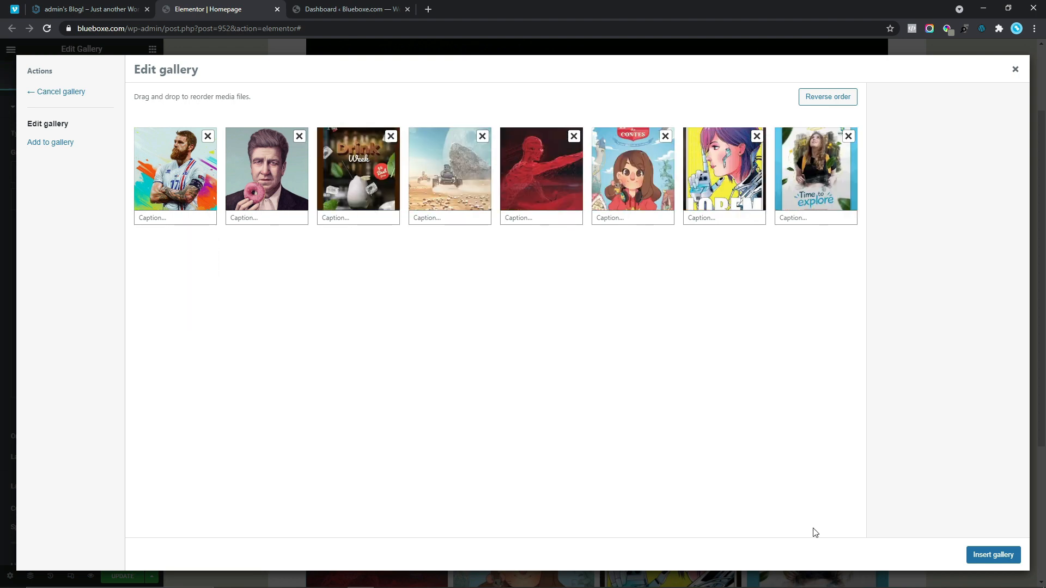
pyautogui.click(1004, 556)
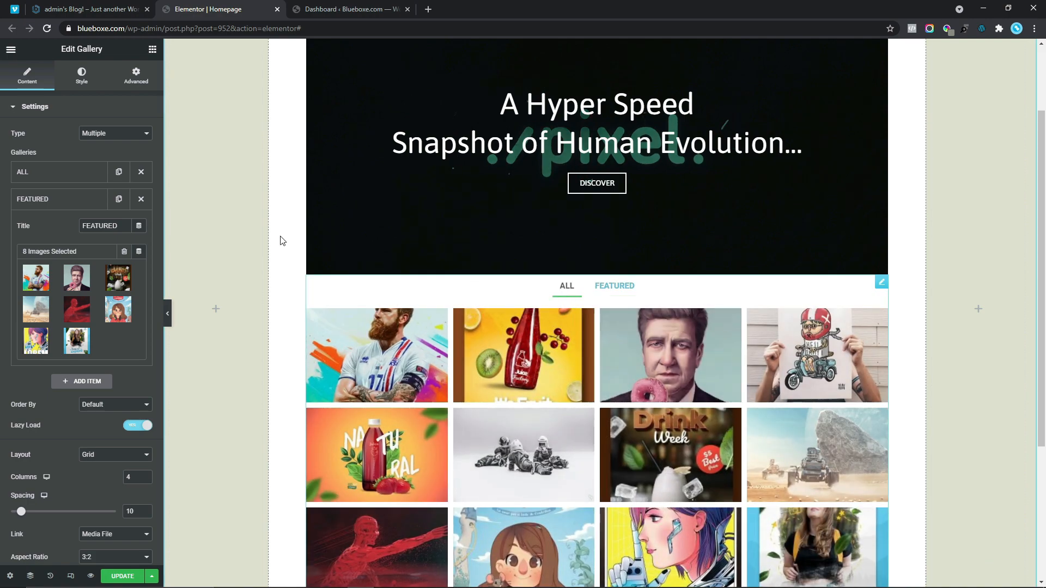
pyautogui.click(609, 291)
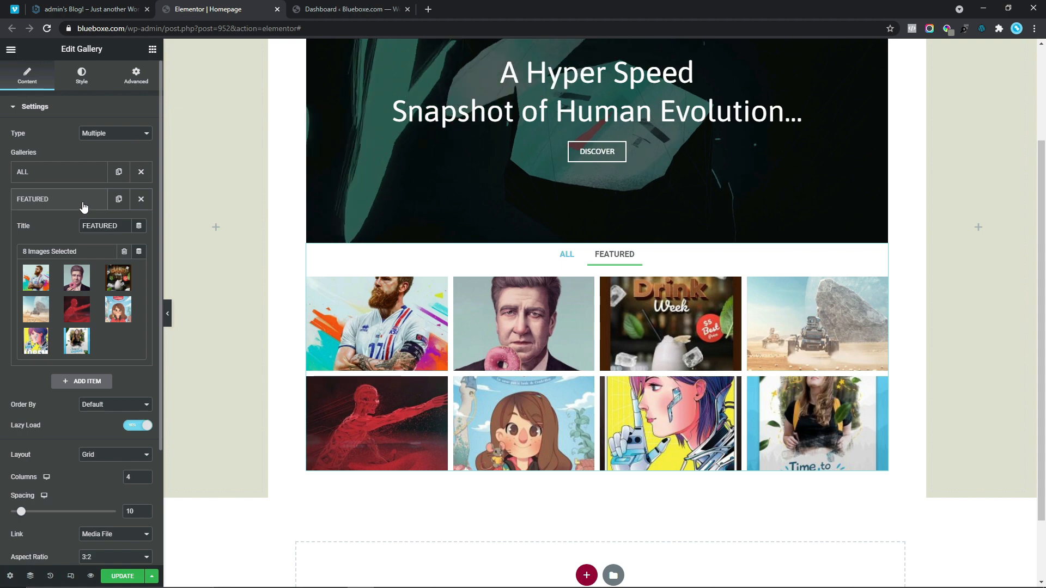
# - Duplicate the FEATURED gallery and title the copy DESIGNS
pyautogui.click(83, 206)
pyautogui.click(119, 200)
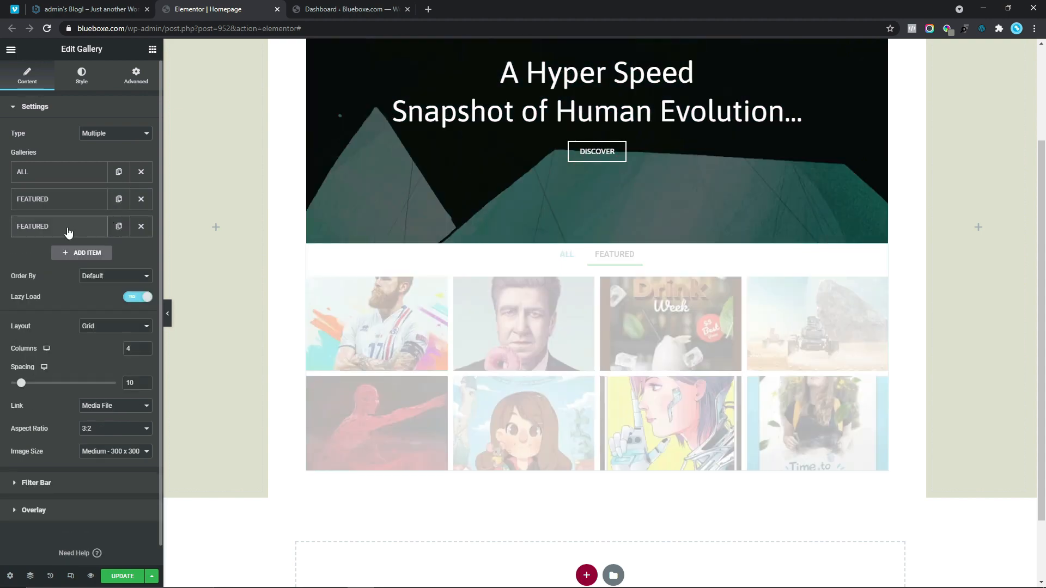
pyautogui.click(68, 232)
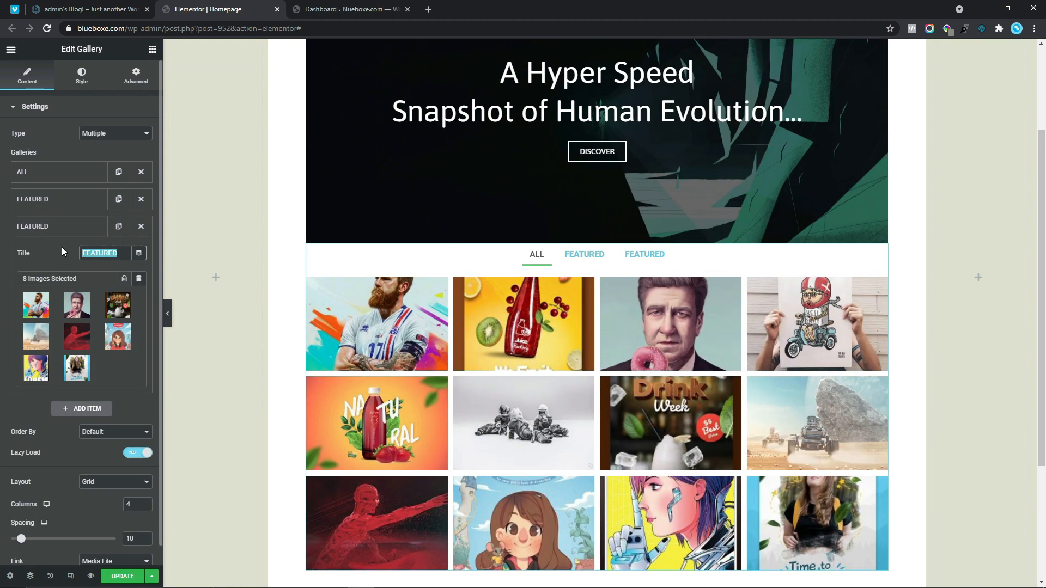
pyautogui.write('DESIGNS')
pyautogui.click(61, 232)
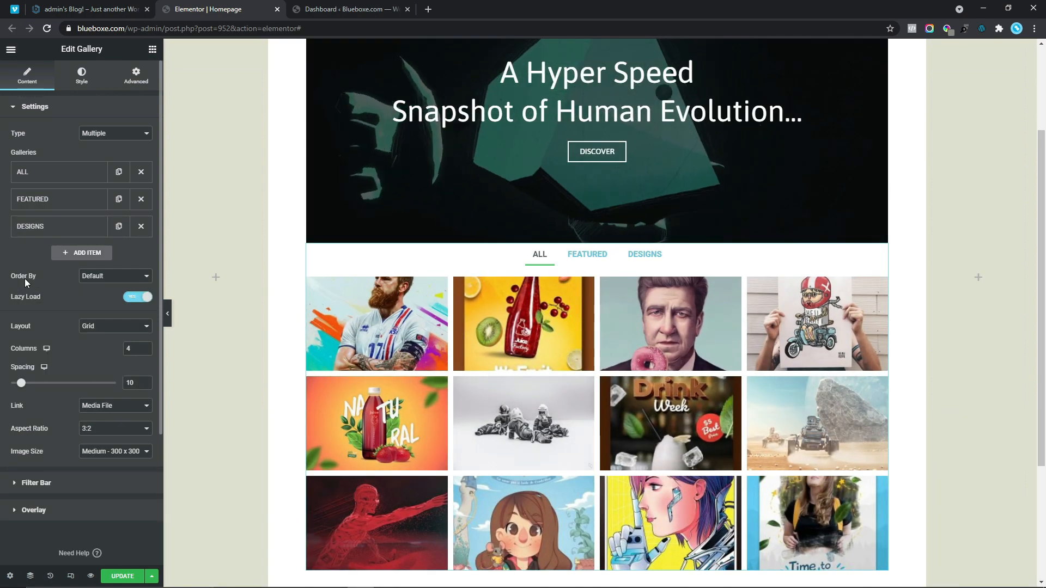
# - Try the Justified layout for the gallery while keeping its order at Default
pyautogui.click(93, 277)
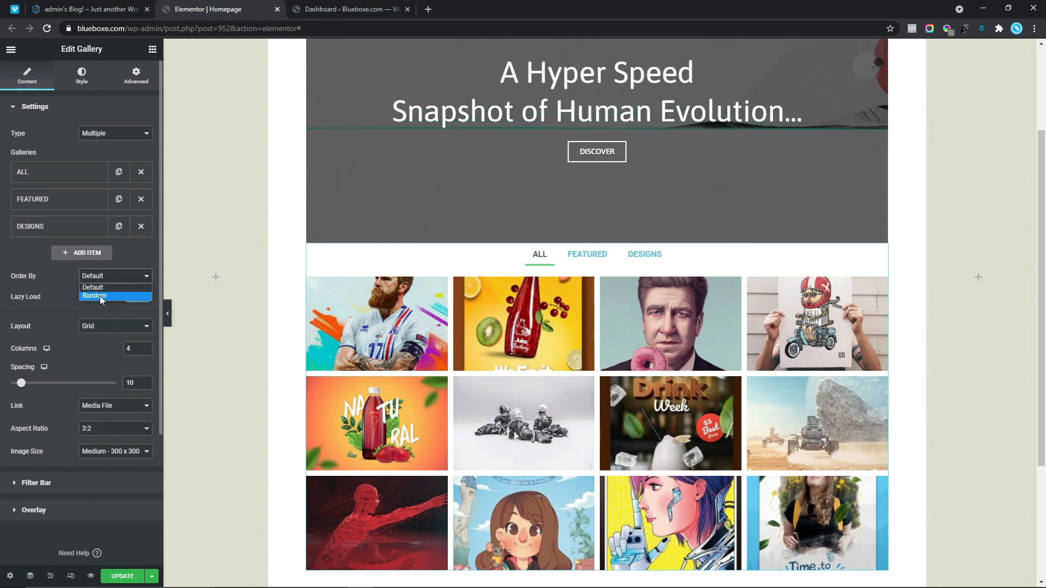
pyautogui.click(103, 287)
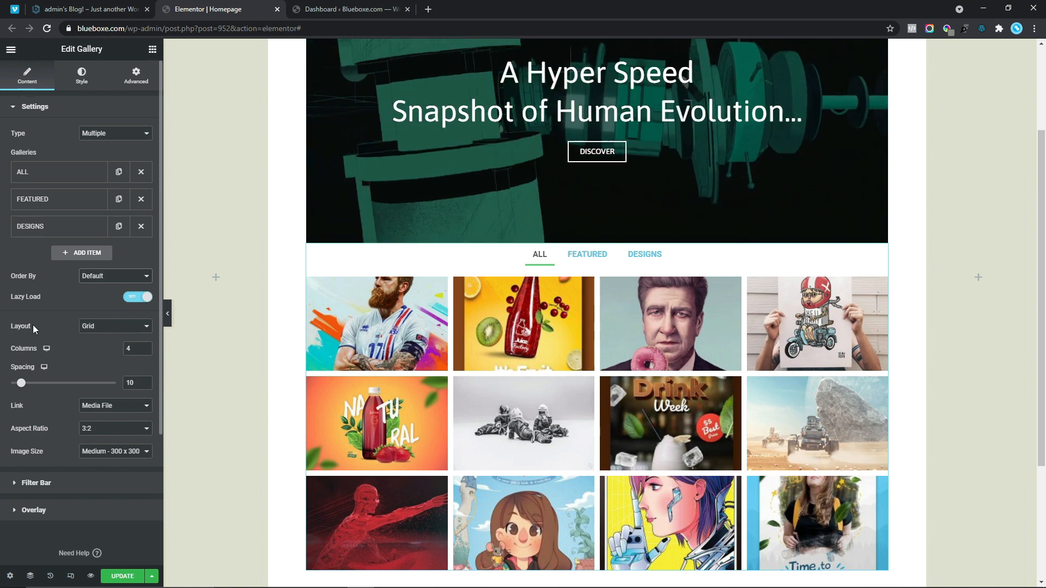
pyautogui.click(96, 327)
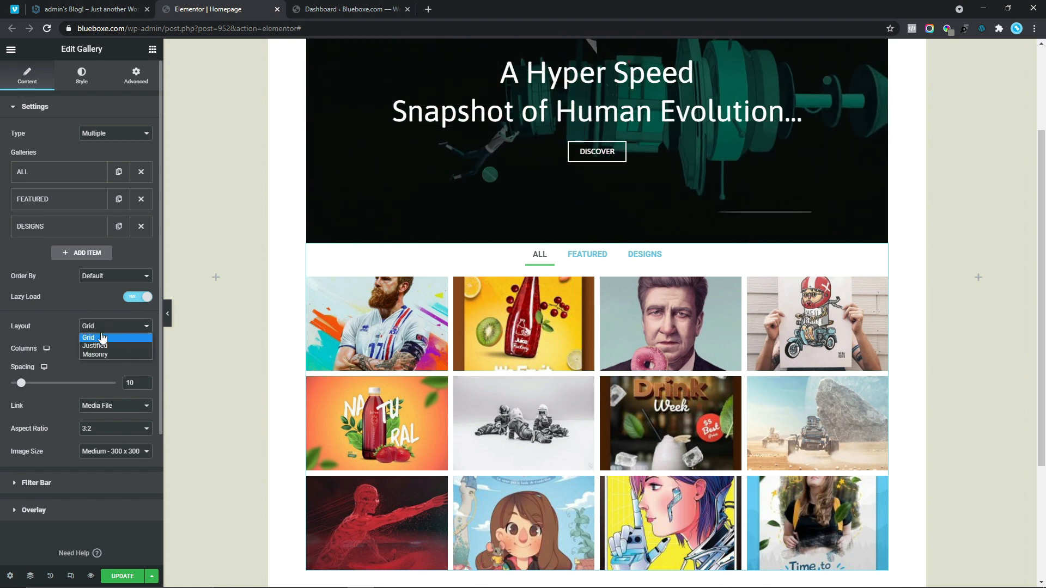
pyautogui.click(97, 346)
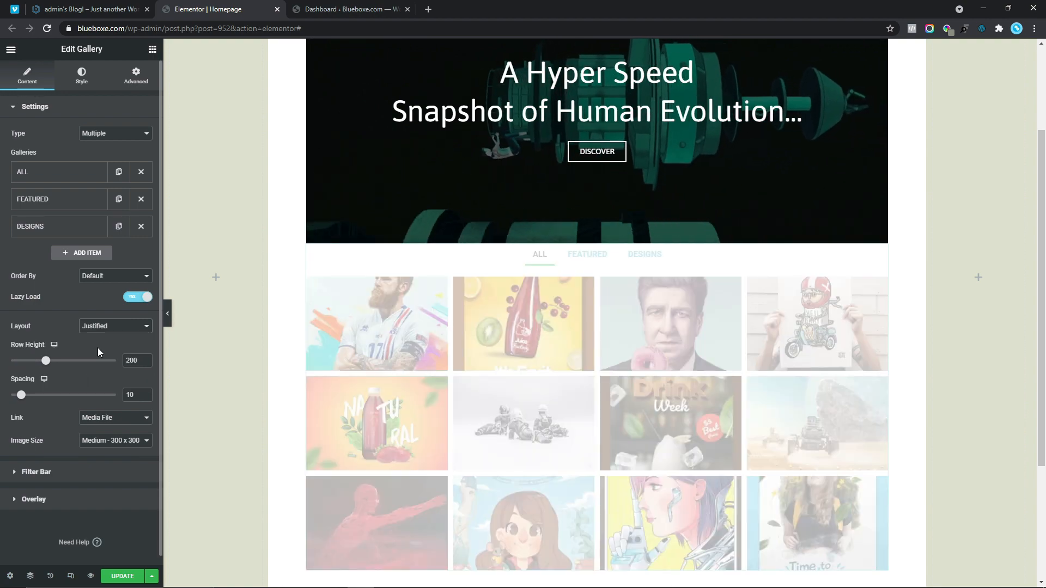
pyautogui.scroll(-2, 520, 312)
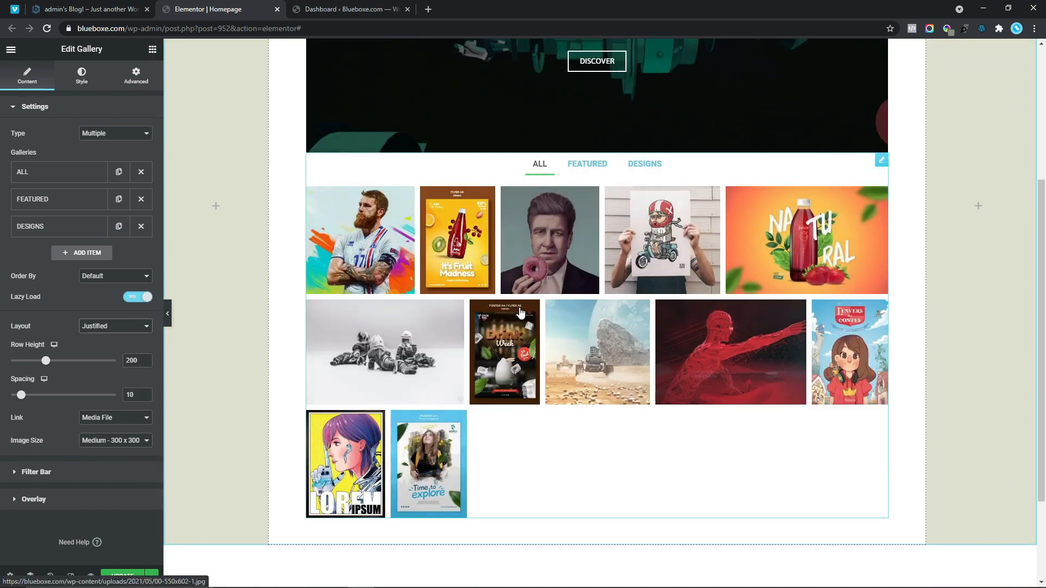
# - Set the gallery layout to Masonry with 3 columns and a spacing of 20, matching the reference site
pyautogui.click(107, 327)
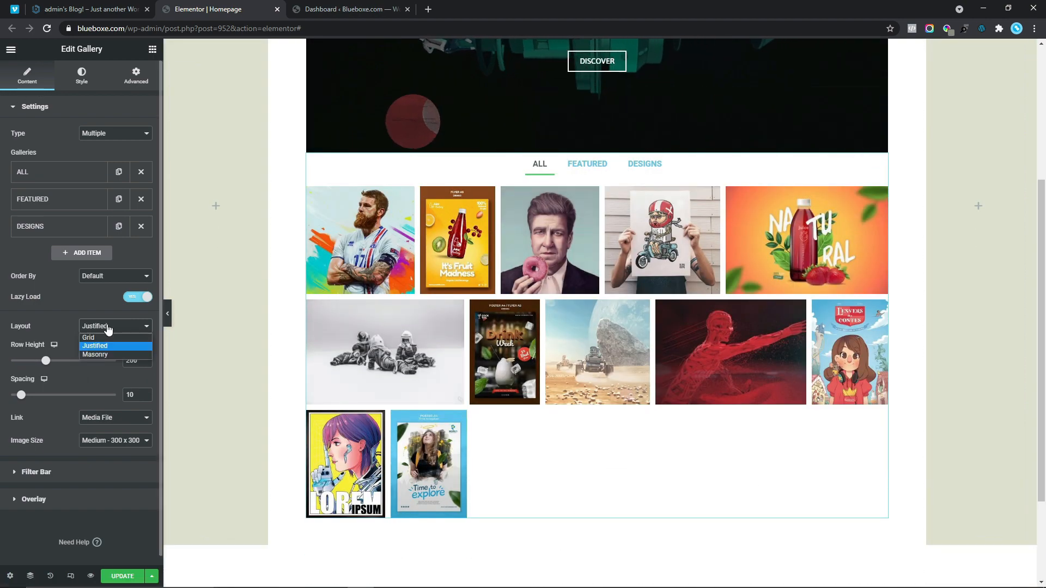
pyautogui.click(101, 354)
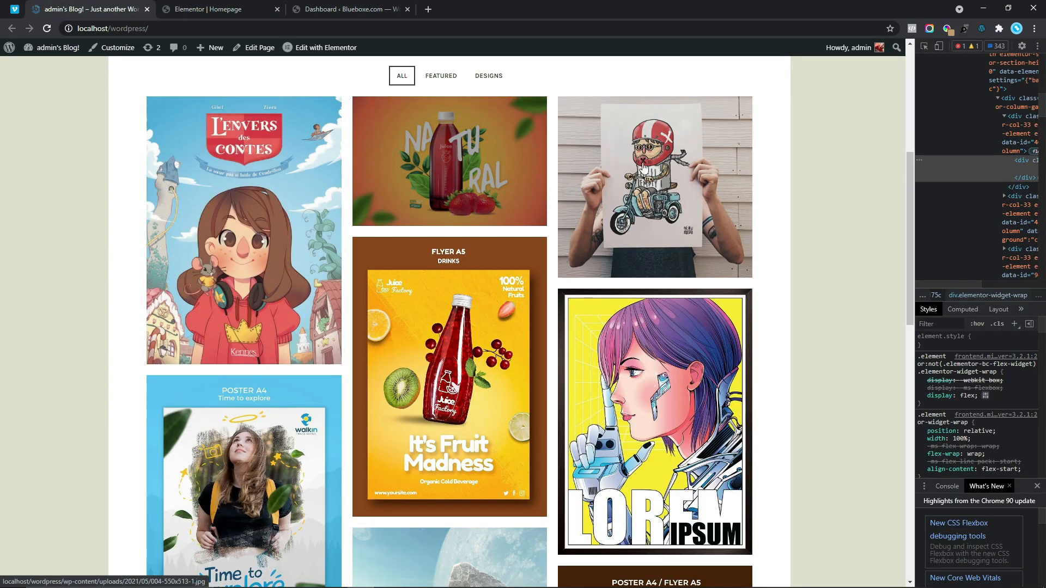
pyautogui.click(200, 7)
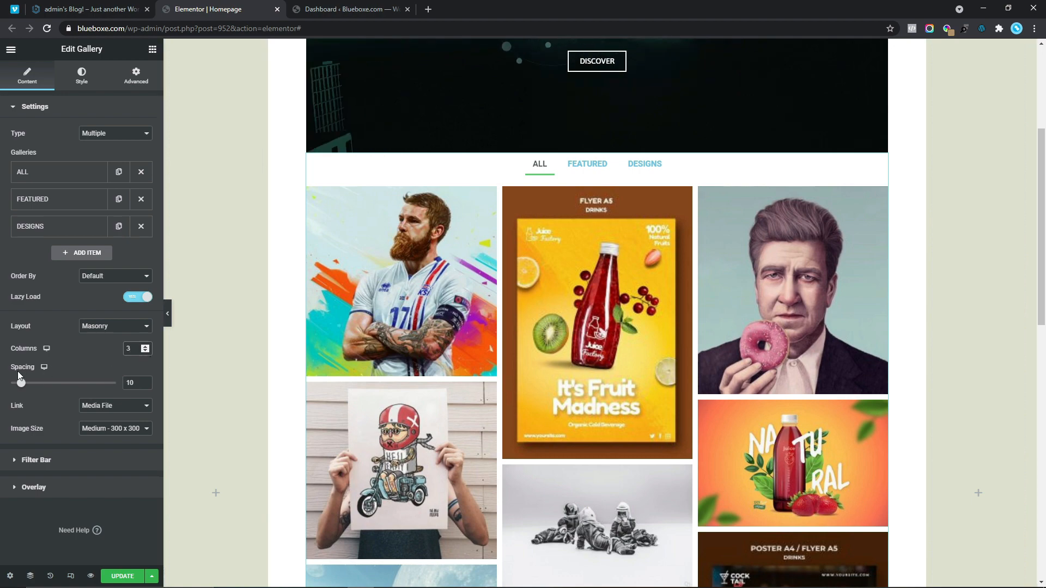
pyautogui.scroll(-3, 1044, 284)
pyautogui.moveTo(1044, 286); pyautogui.dragTo(1044, 289)
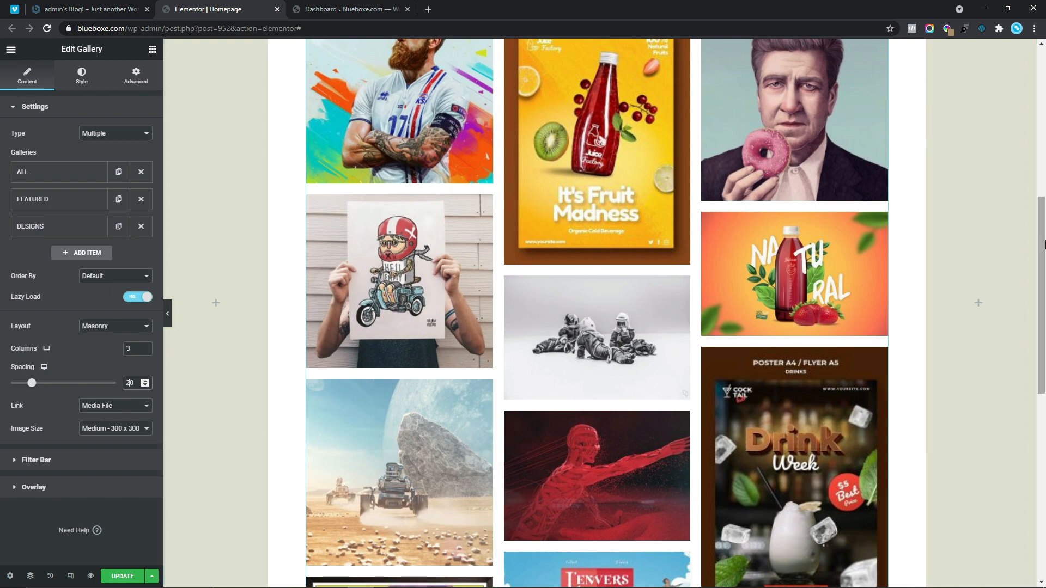
pyautogui.moveTo(1045, 242); pyautogui.dragTo(1044, 336)
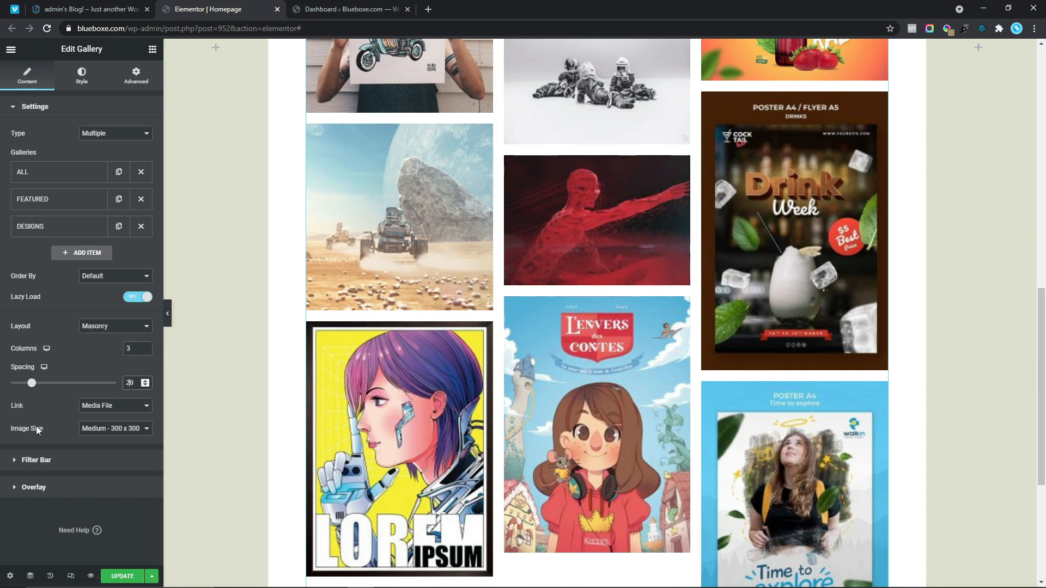
# - Set the gallery's image size to Full and review the images on the page
pyautogui.click(101, 430)
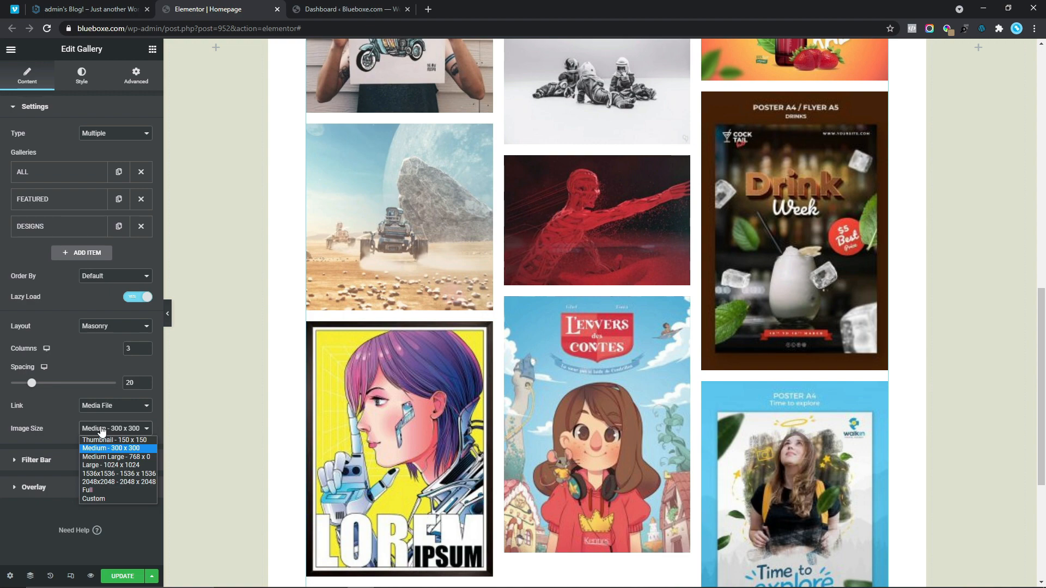
pyautogui.click(101, 491)
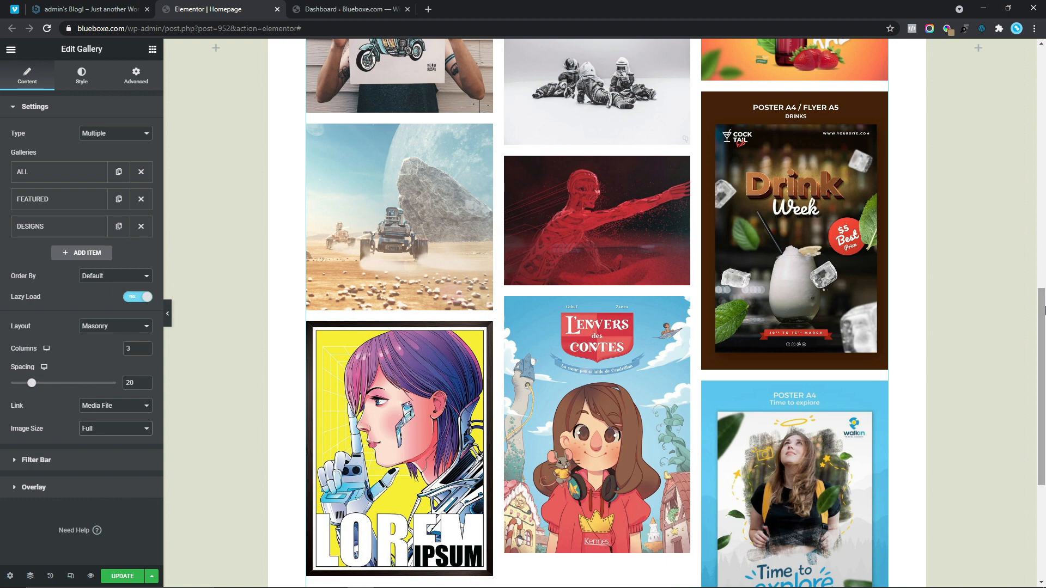
pyautogui.moveTo(1045, 311)
pyautogui.mouseDown()
pyautogui.moveTo(1044, 199)
pyautogui.moveTo(1045, 301)
pyautogui.mouseUp()
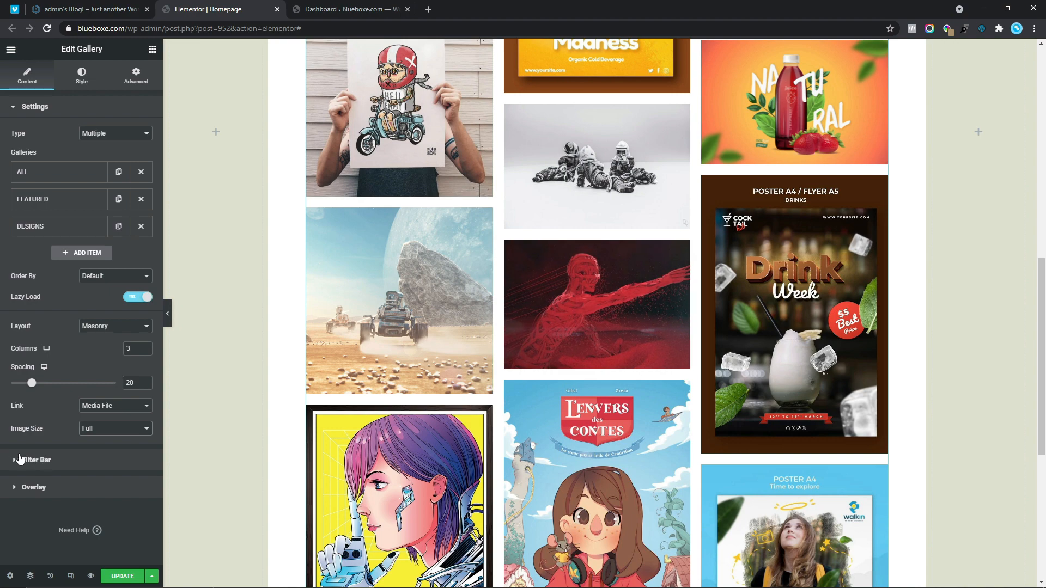
# - Set the gallery filter bar's pointer to Framed as on the reference site, keeping the Fade animation
pyautogui.click(20, 460)
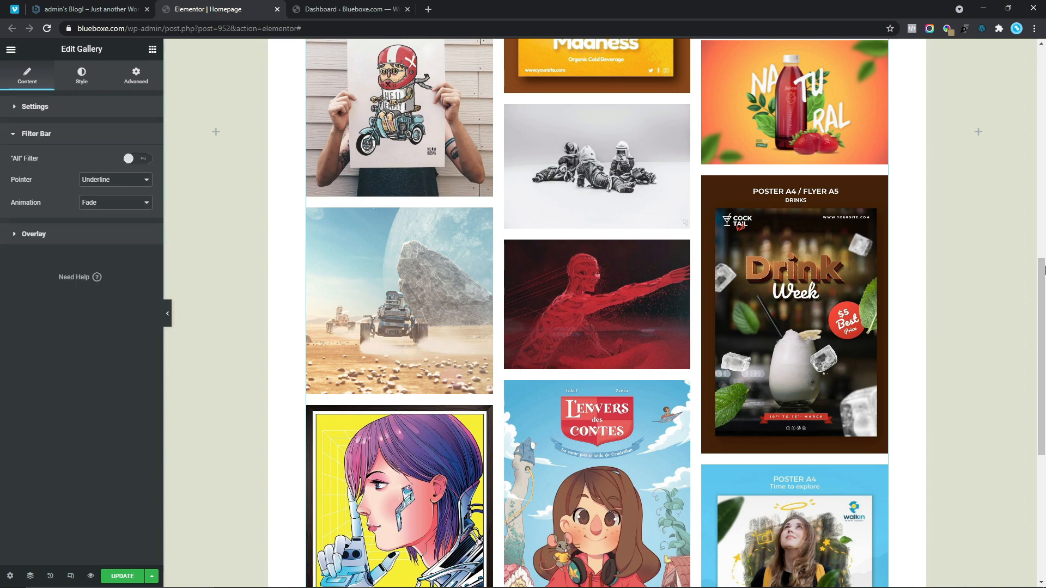
pyautogui.moveTo(1045, 270); pyautogui.dragTo(1045, 142)
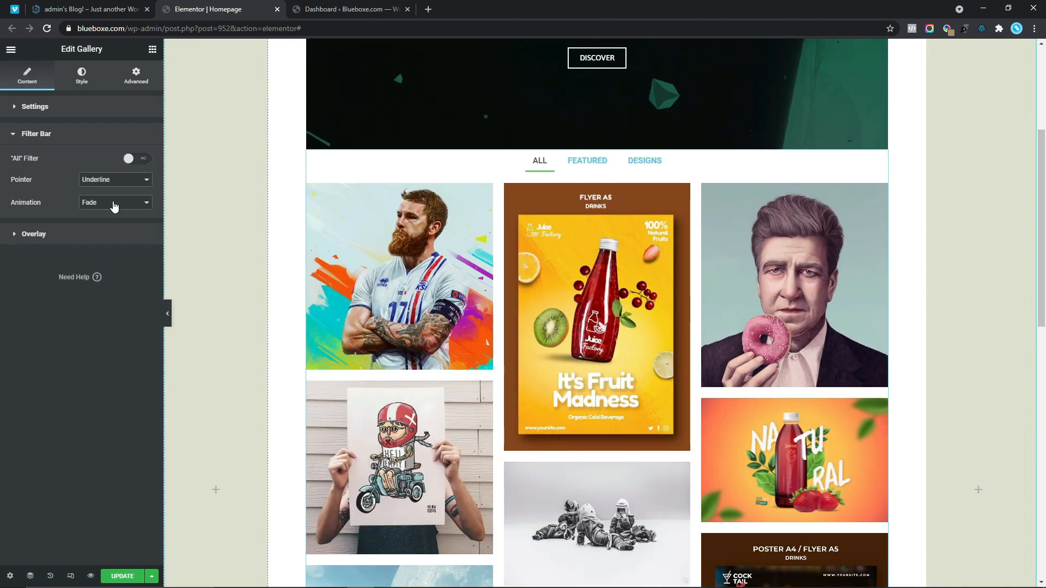
pyautogui.click(107, 183)
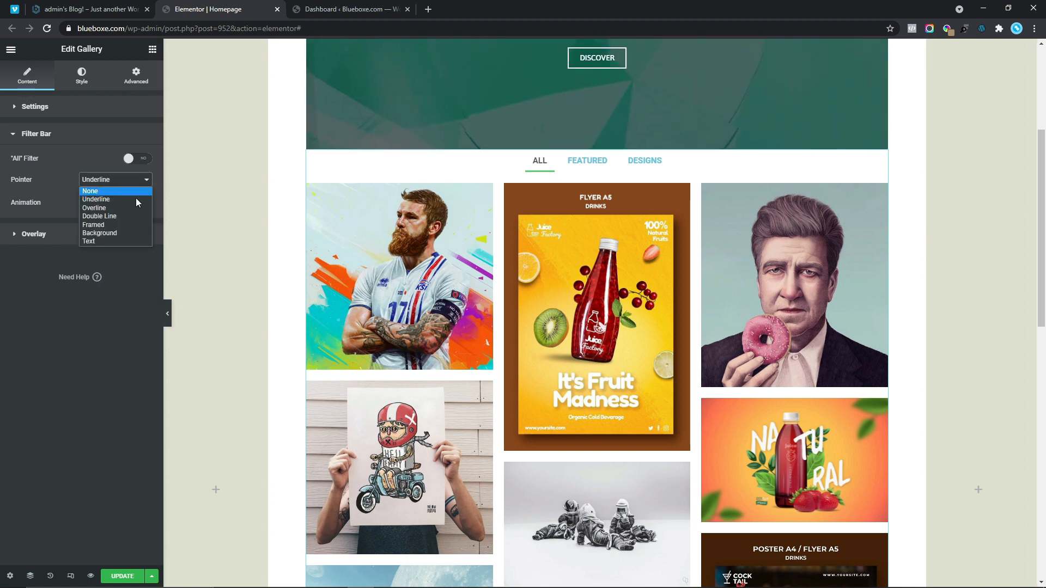
pyautogui.click(94, 225)
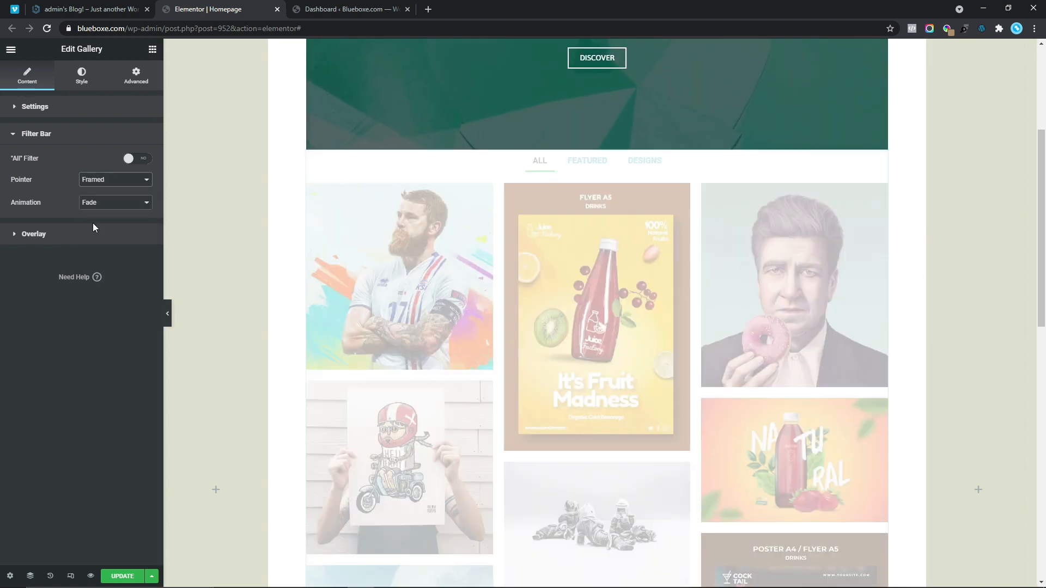
pyautogui.click(96, 7)
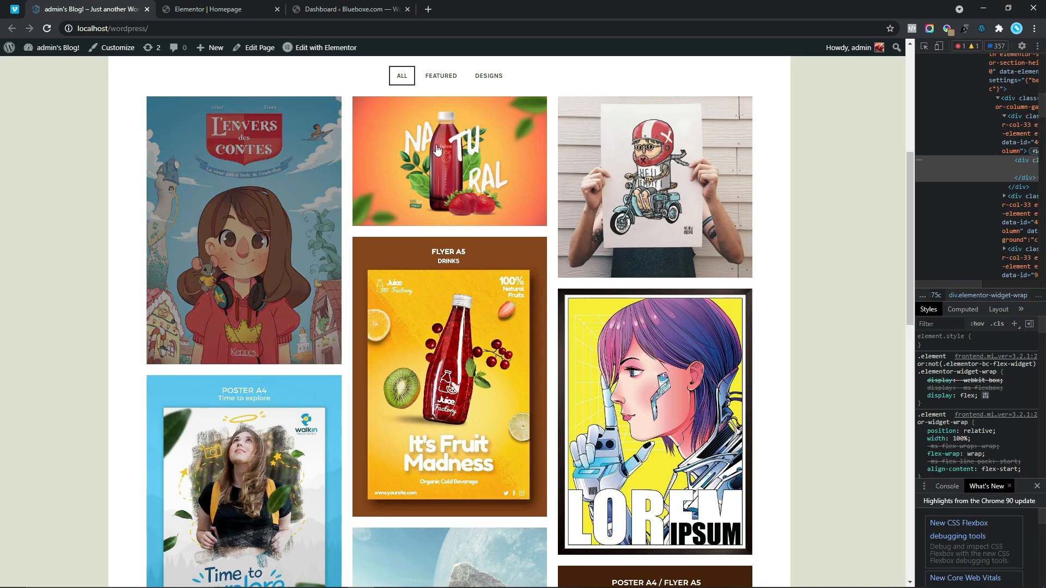
pyautogui.click(229, 9)
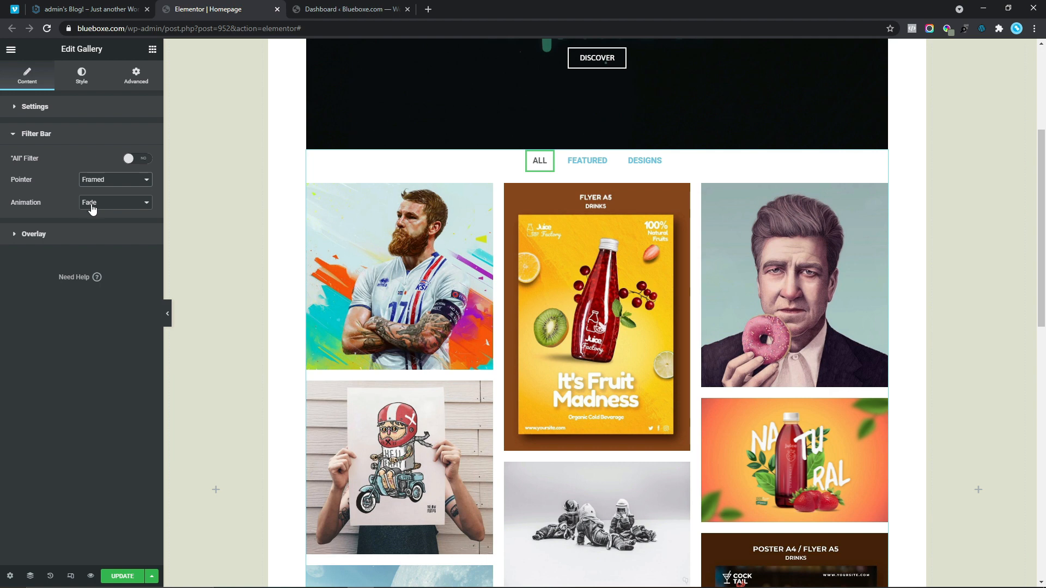
pyautogui.click(92, 206)
pyautogui.click(88, 214)
# - Turn the gallery's overlay background off to preview the images without it, and turn it back on
pyautogui.click(29, 234)
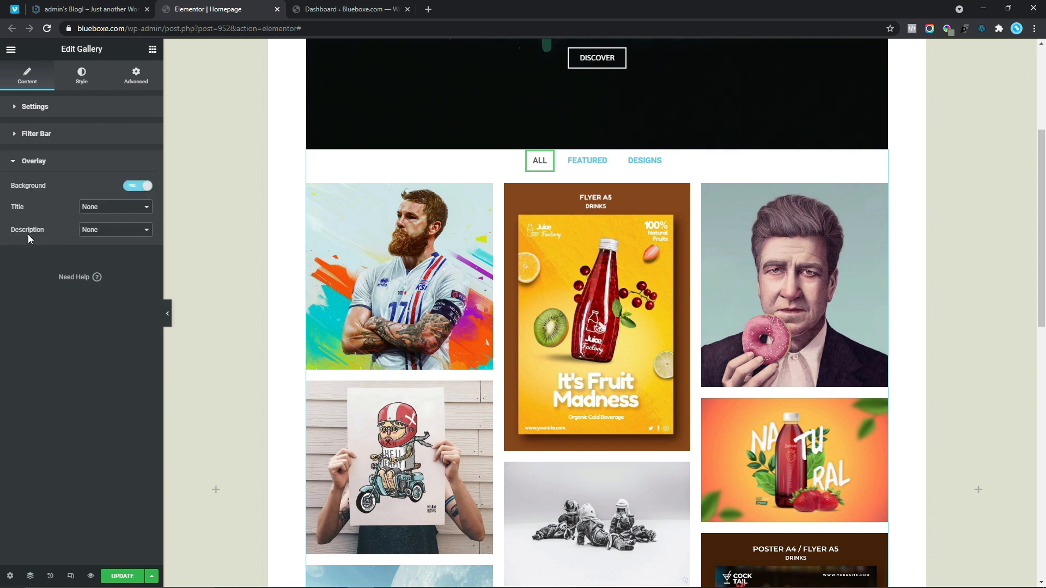
pyautogui.click(135, 186)
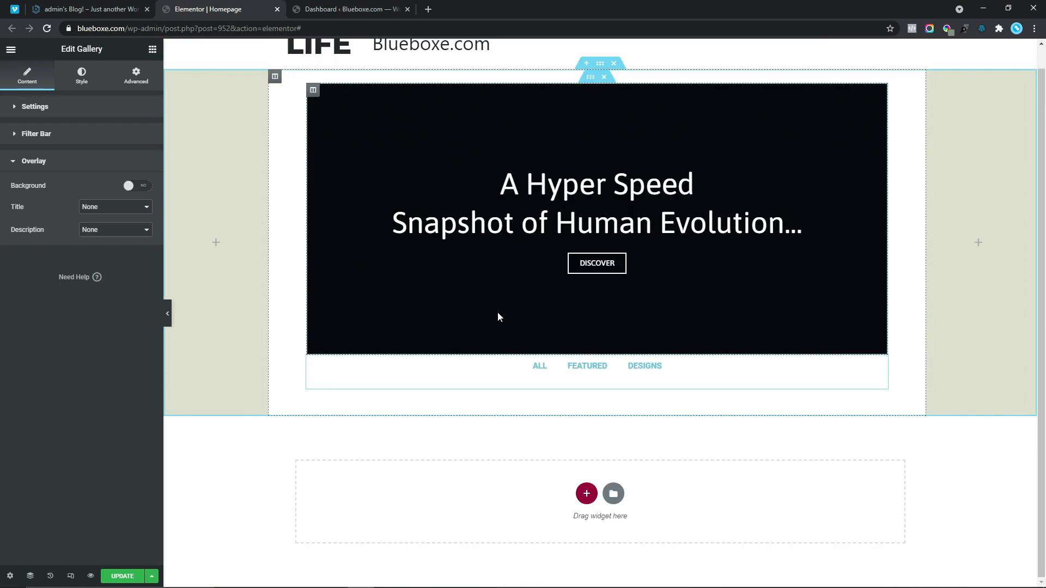
pyautogui.scroll(-4, 478, 381)
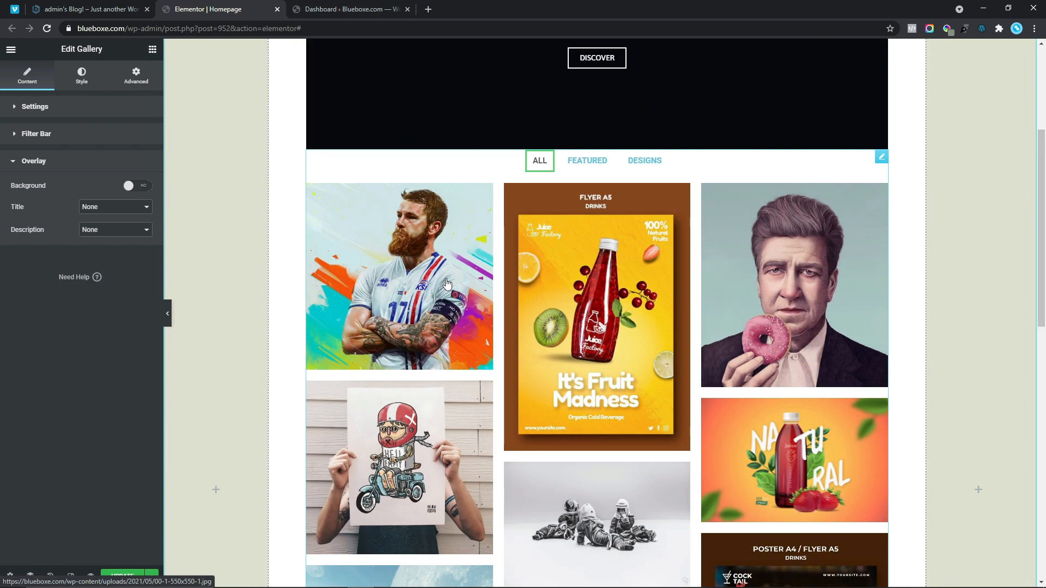
pyautogui.click(129, 188)
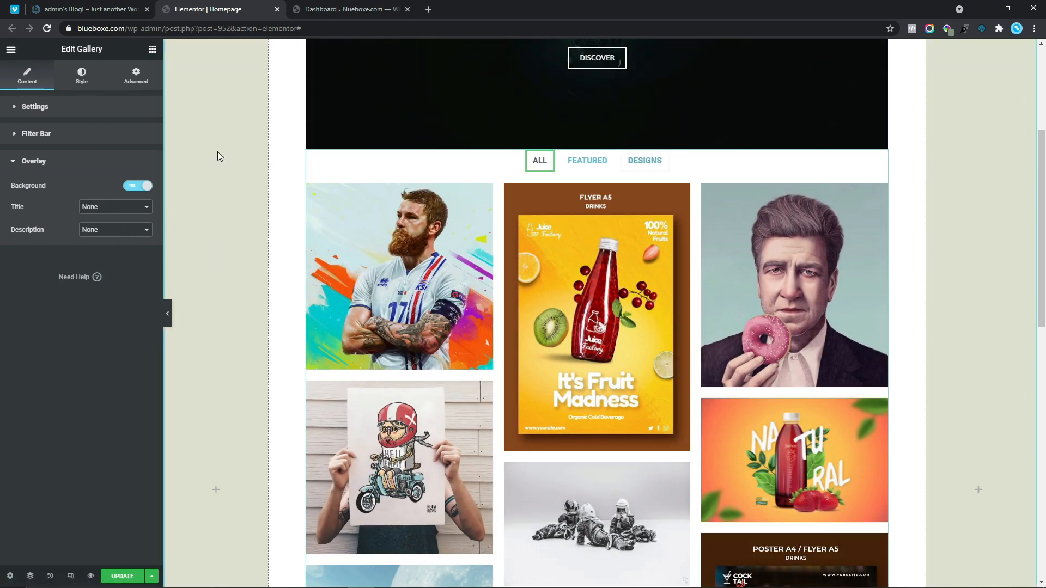
# - Center-align the gallery's filter bar in its style settings
pyautogui.click(80, 76)
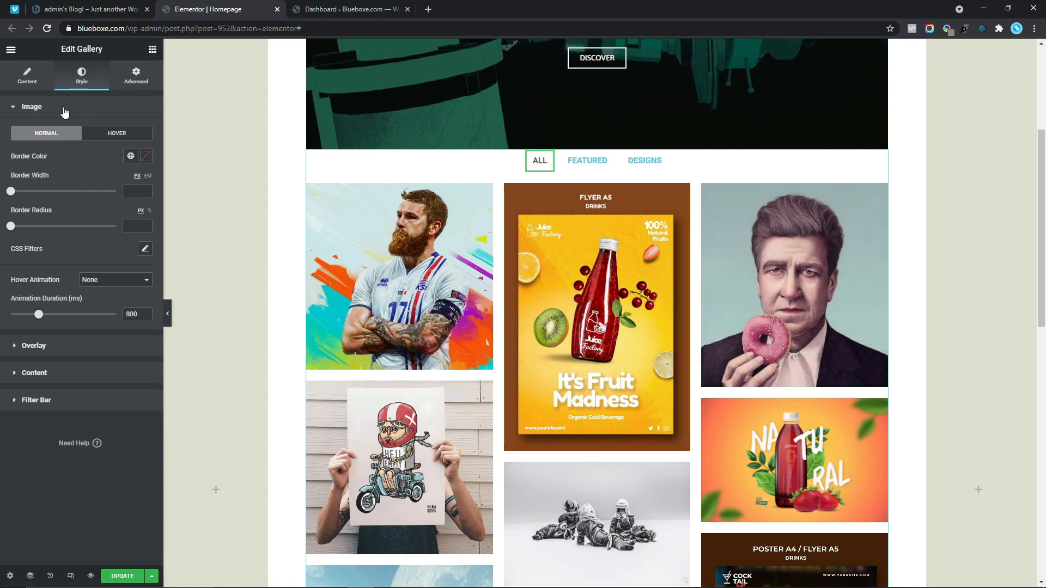
pyautogui.click(61, 107)
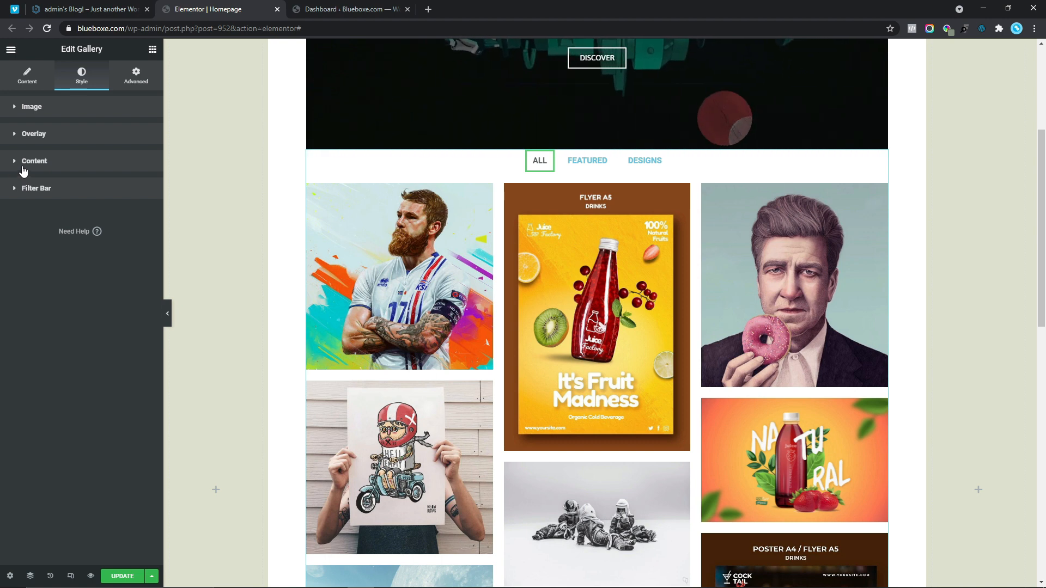
pyautogui.click(55, 189)
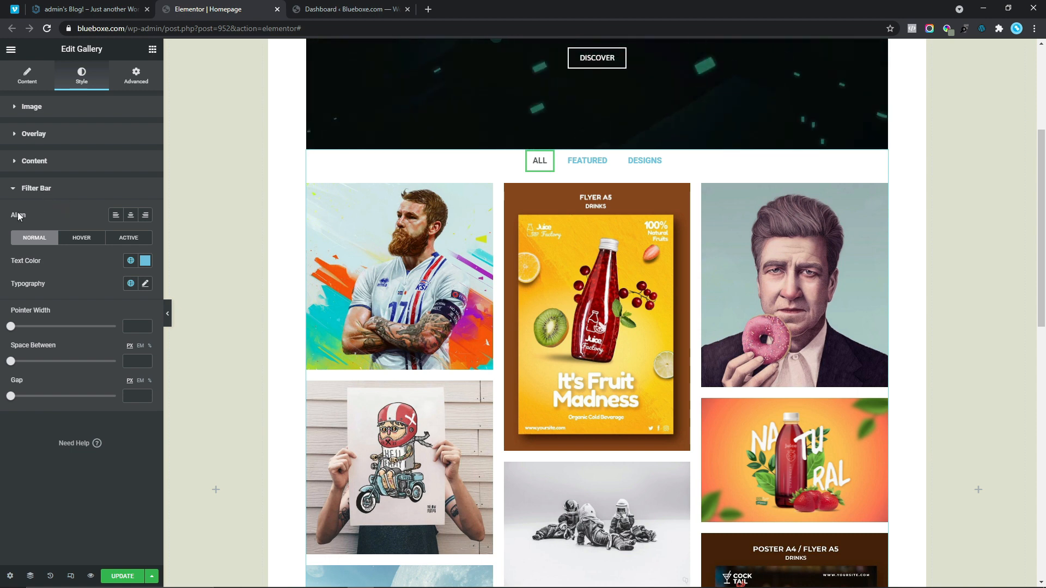
pyautogui.click(130, 215)
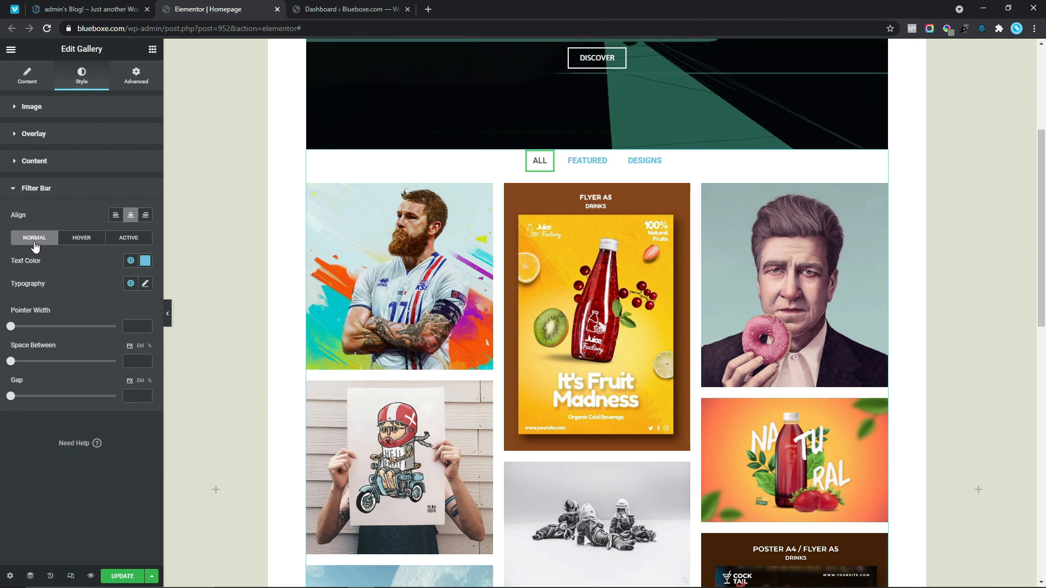
# - Review the filter bar's hover and active states, and set its normal text color to #373737
pyautogui.click(83, 242)
pyautogui.click(132, 241)
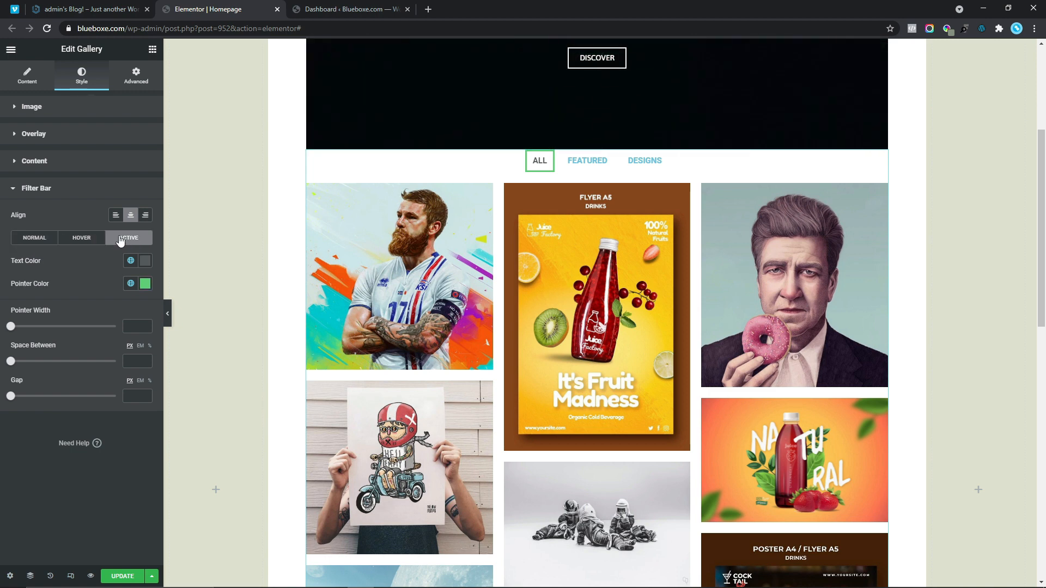
pyautogui.click(41, 241)
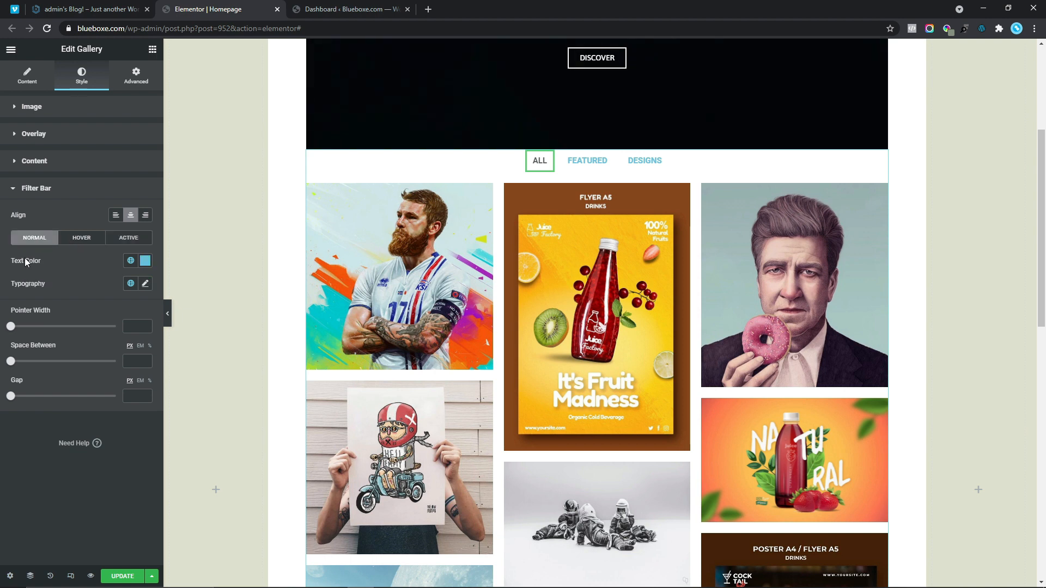
pyautogui.click(146, 262)
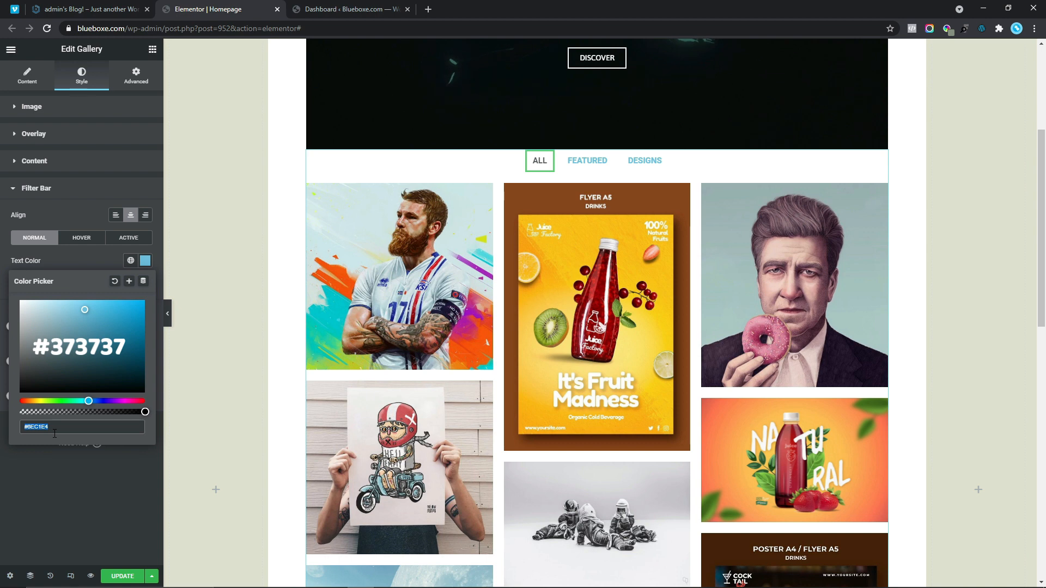
pyautogui.write('#373737')
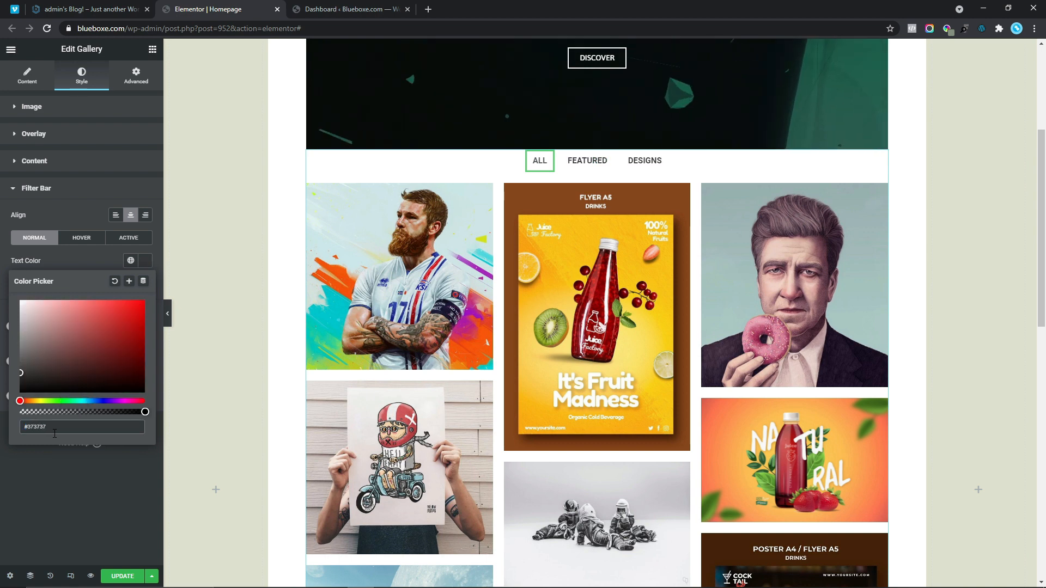
# - Copy the filter bar's normal text color #373737 and apply it as the text color of the hover and active states
pyautogui.hotkey('ctrl', 'a')
pyautogui.hotkey('ctrl', 'c')
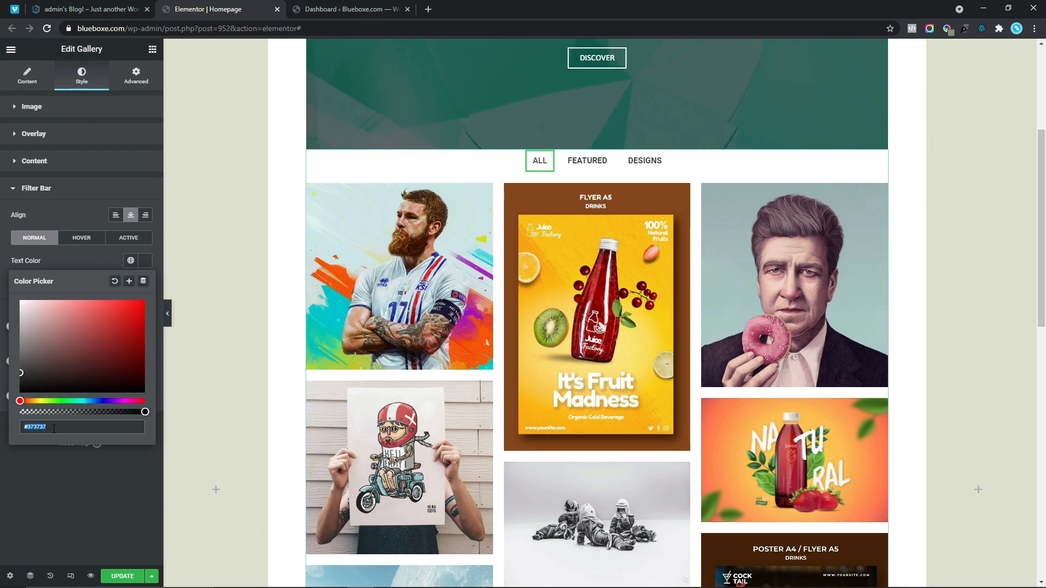
pyautogui.click(81, 238)
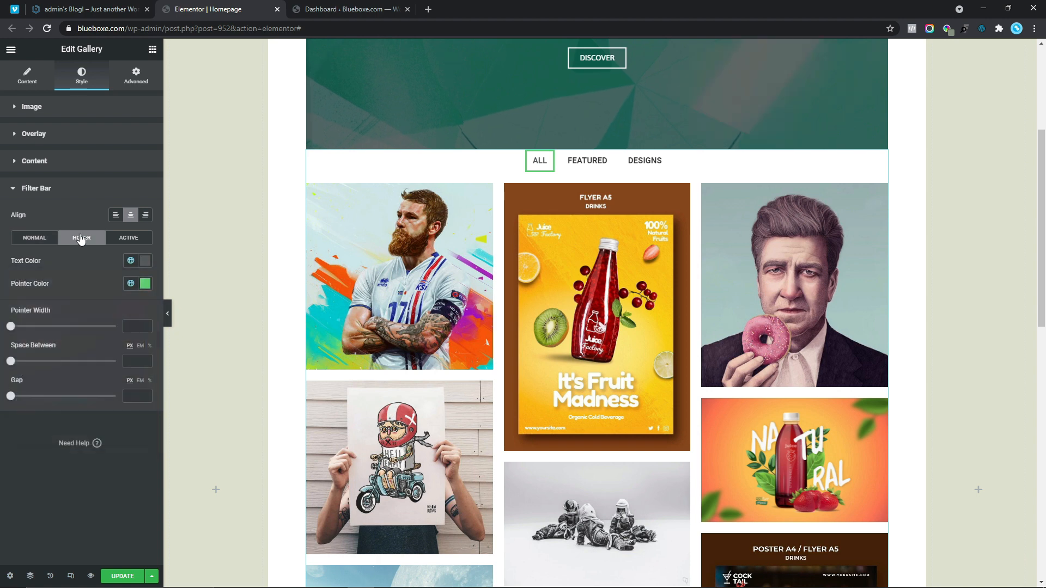
pyautogui.click(144, 262)
pyautogui.hotkey('ctrl', 'v')
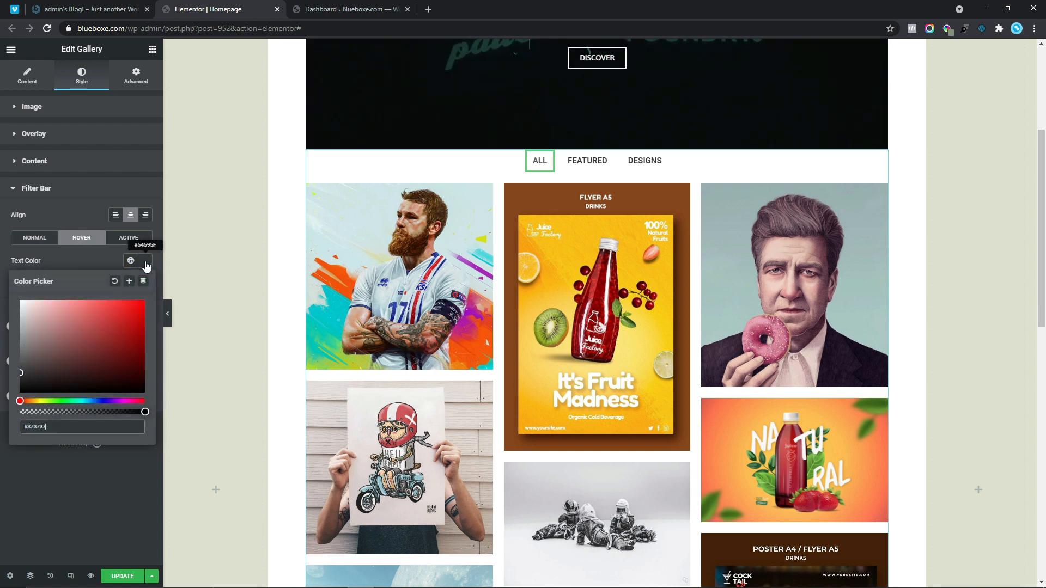
pyautogui.click(130, 240)
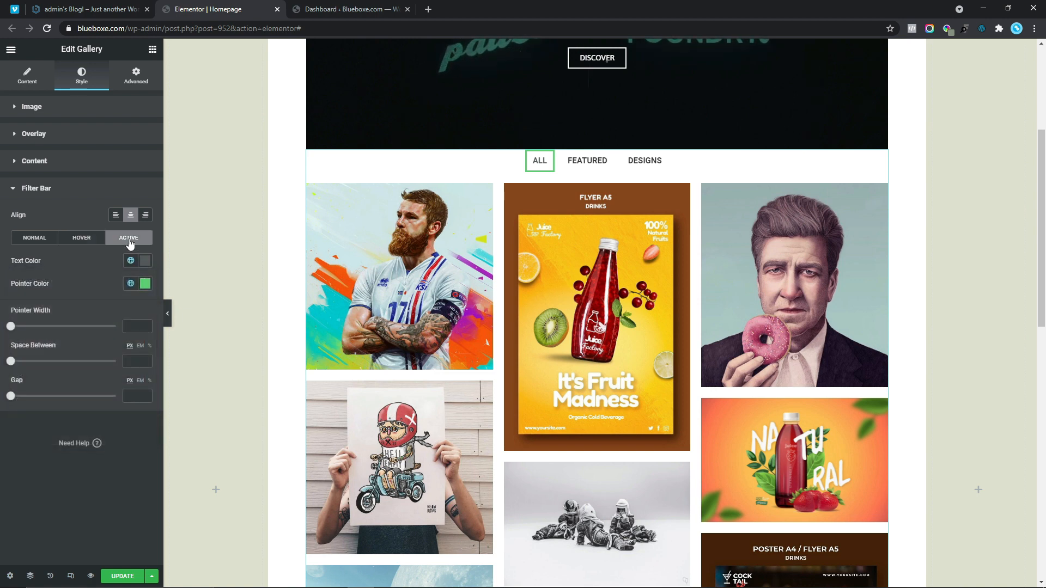
pyautogui.click(145, 261)
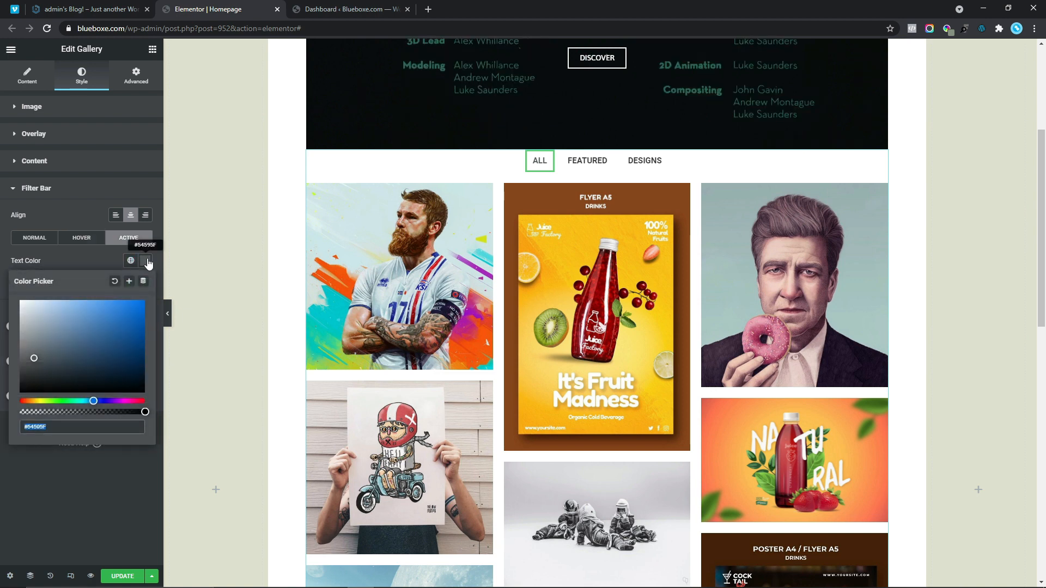
pyautogui.hotkey('ctrl', 'v')
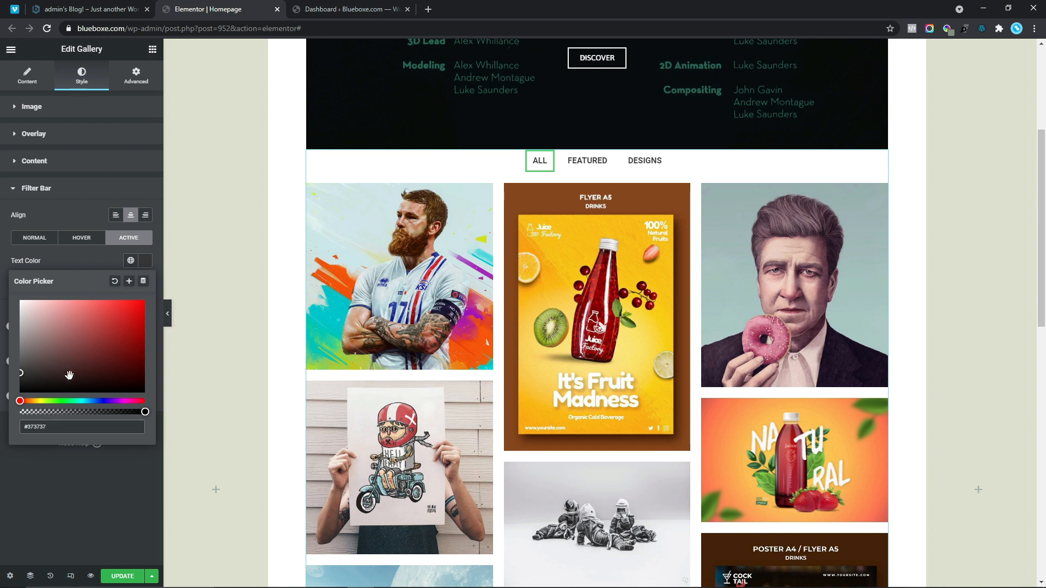
pyautogui.click(119, 248)
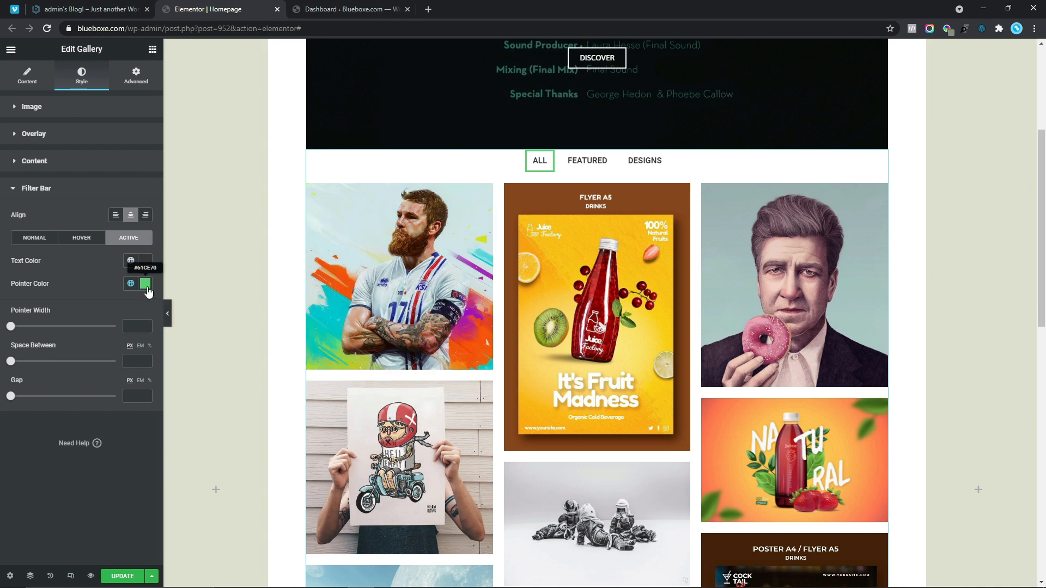
# - Set the filter bar's active pointer color to #373737 and make its hover pointer color fully transparent (#61CE7000)
pyautogui.click(146, 285)
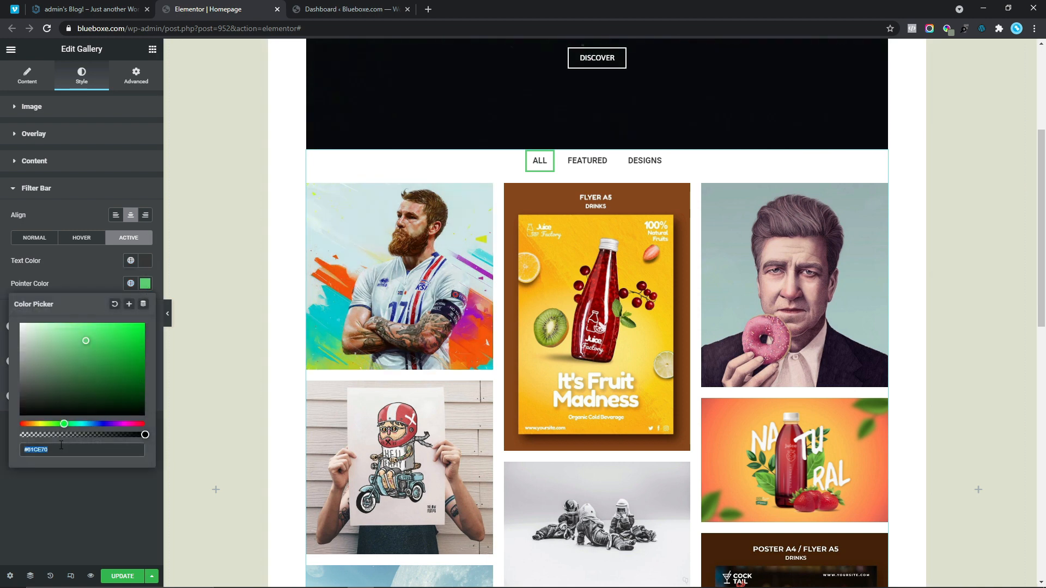
pyautogui.hotkey('ctrl', 'v')
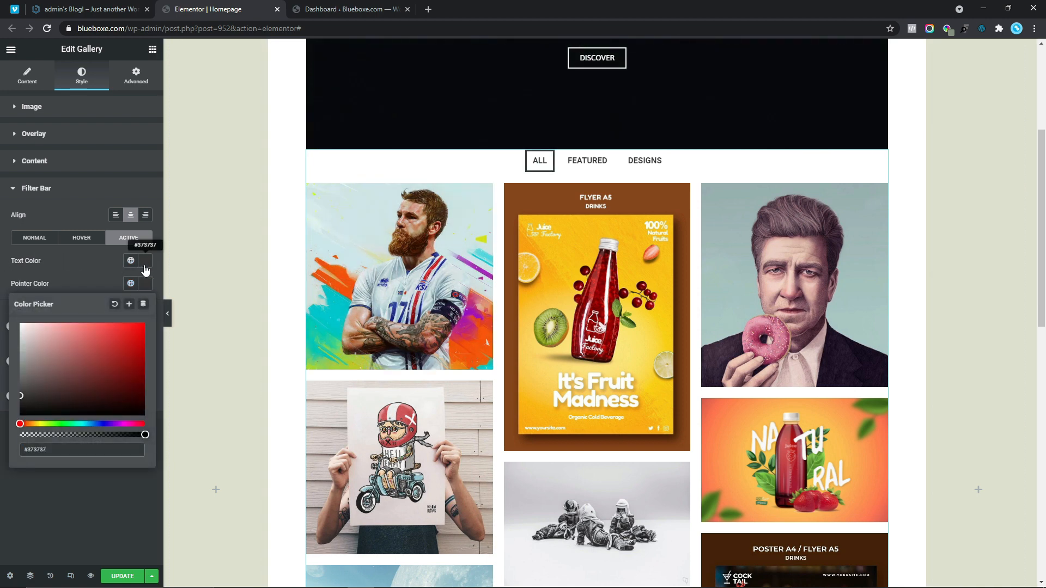
pyautogui.click(85, 240)
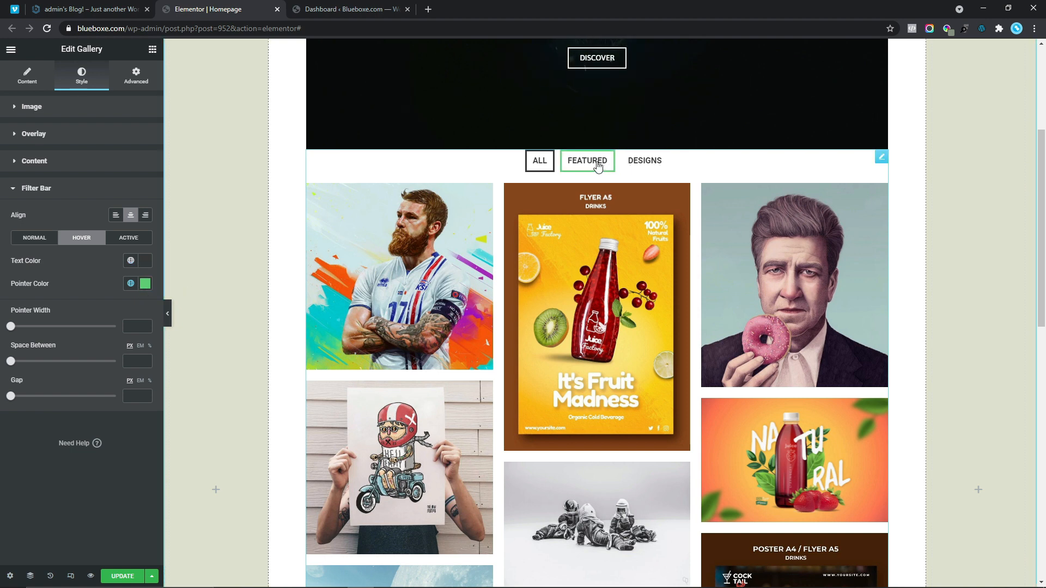
pyautogui.click(145, 286)
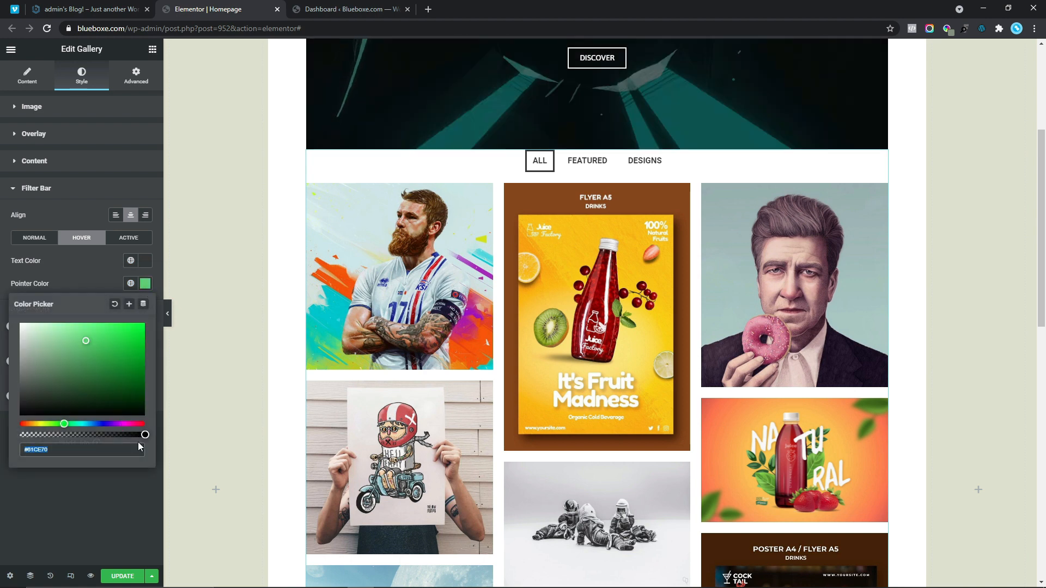
pyautogui.moveTo(144, 435); pyautogui.dragTo(2, 441)
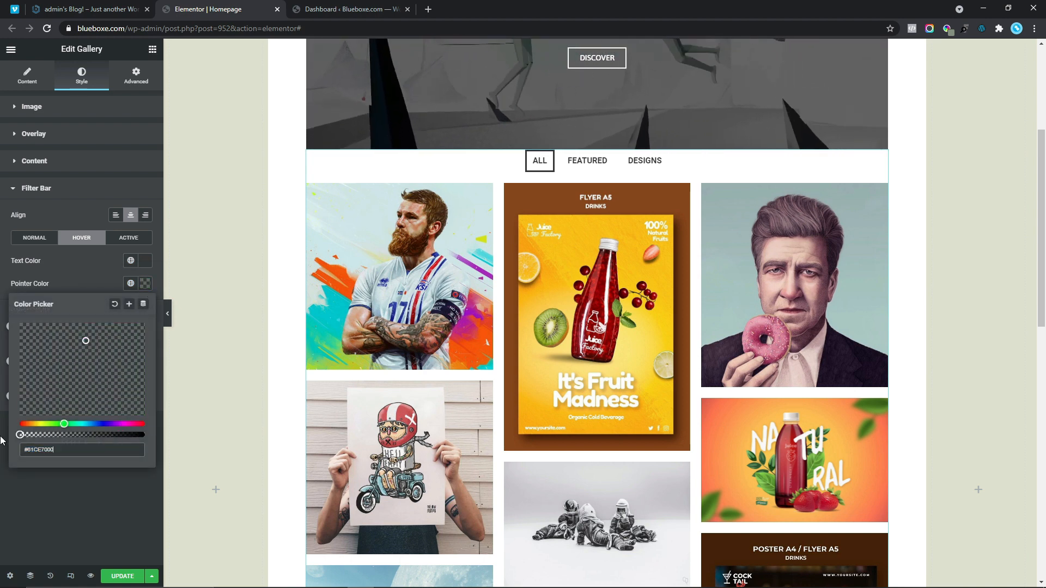
# - Set the filter bar's normal typography to the Karla font family at a size of 12 px
pyautogui.click(41, 242)
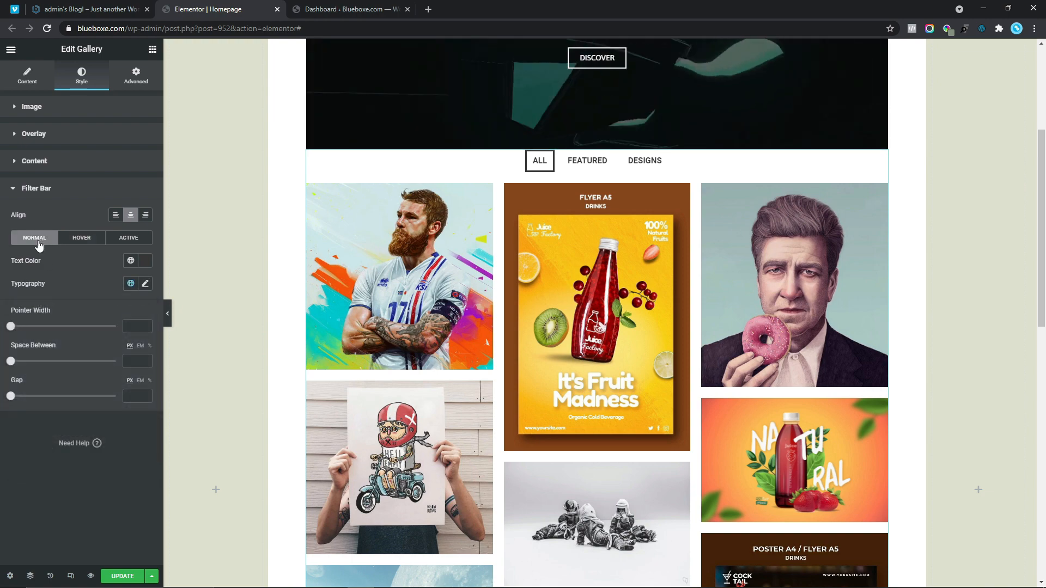
pyautogui.click(145, 284)
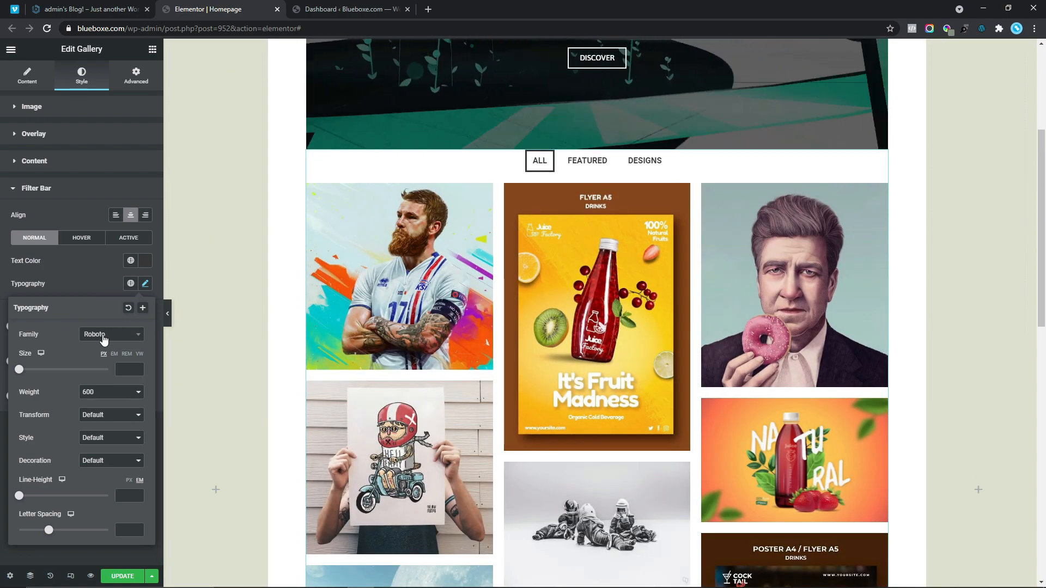
pyautogui.click(104, 338)
pyautogui.write('Karla')
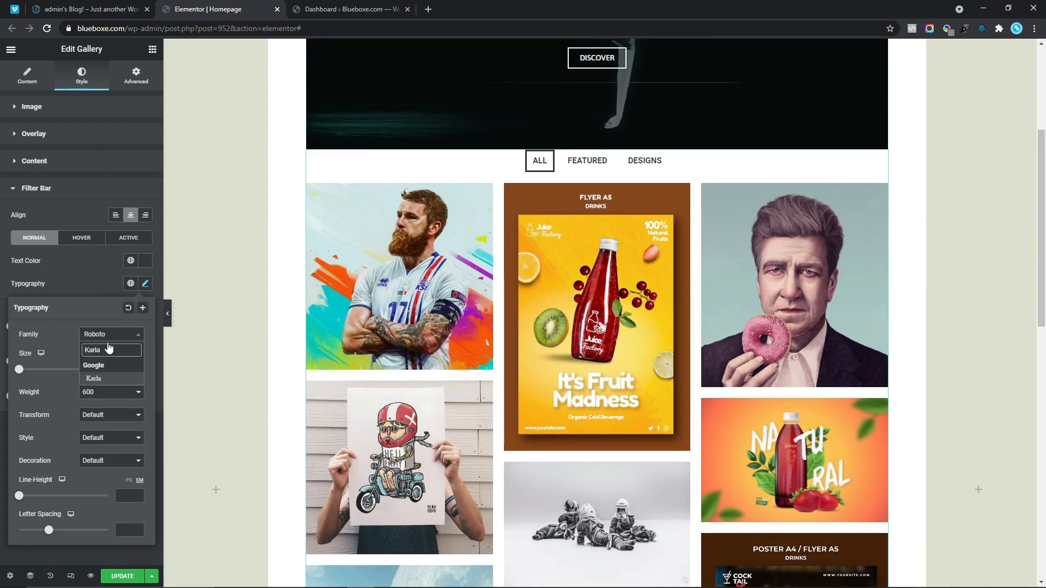
pyautogui.click(92, 379)
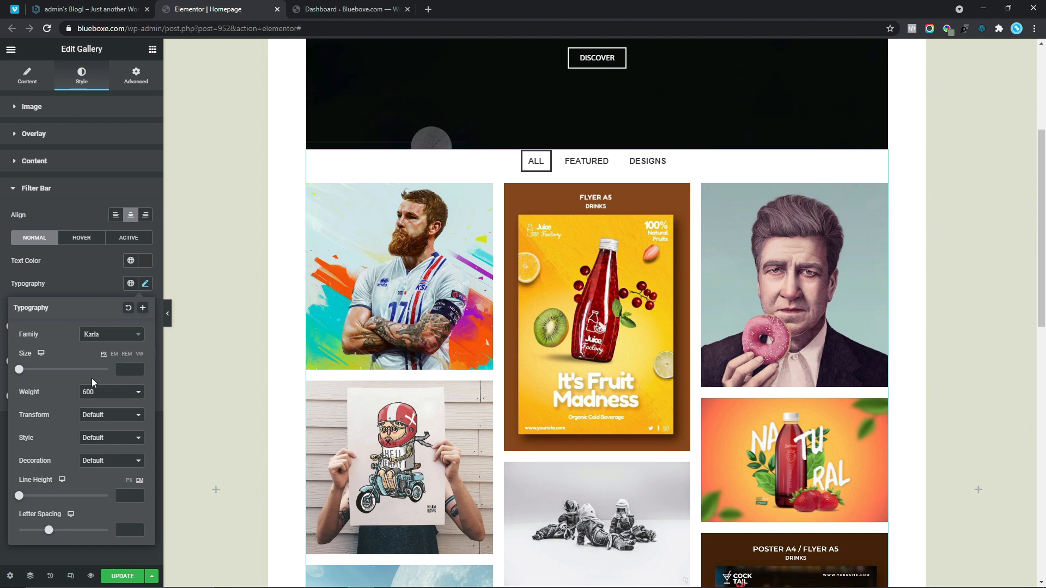
pyautogui.click(121, 371)
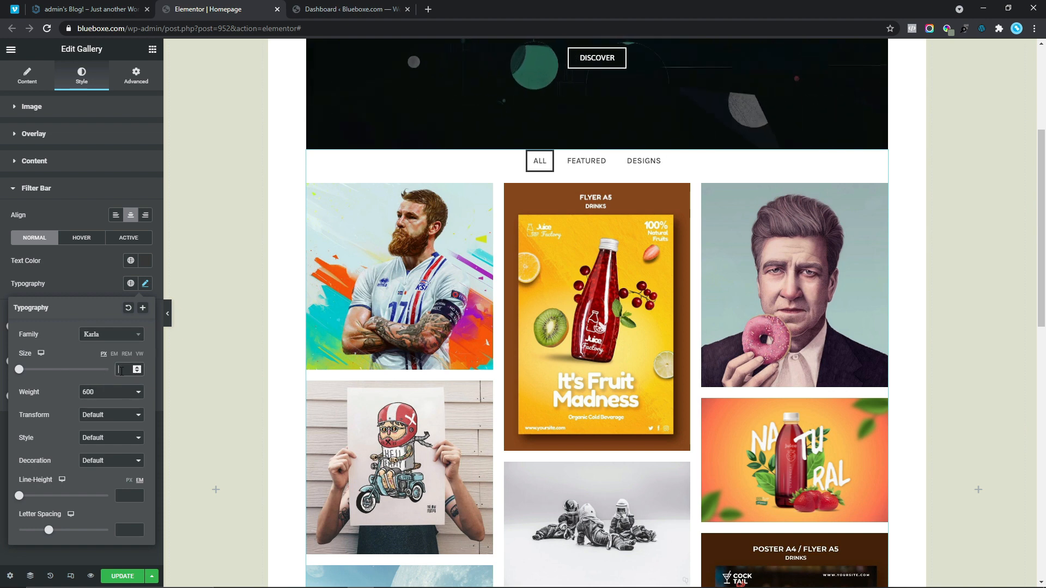
pyautogui.write('12')
pyautogui.click(98, 392)
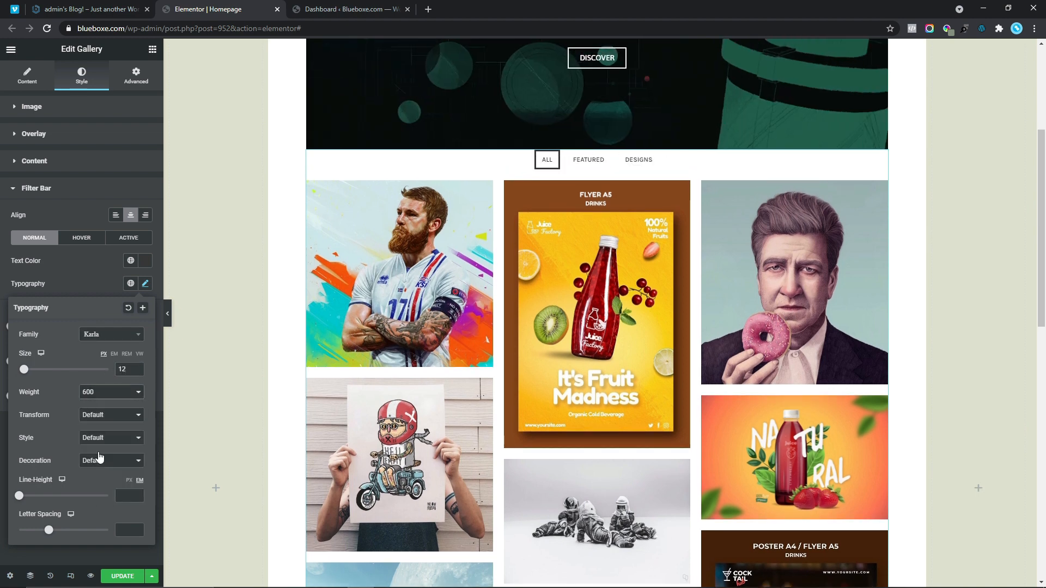
pyautogui.click(98, 453)
pyautogui.click(6, 317)
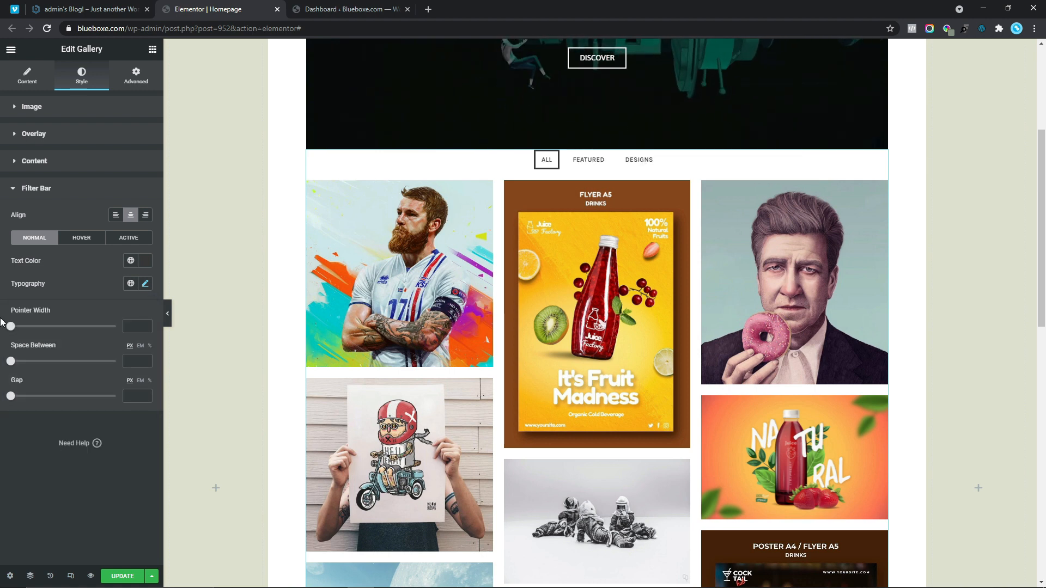
# - Set the filter bar's pointer width to 2, the space between its items to 5 px and its gap to 30 px
pyautogui.click(135, 327)
pyautogui.write('2')
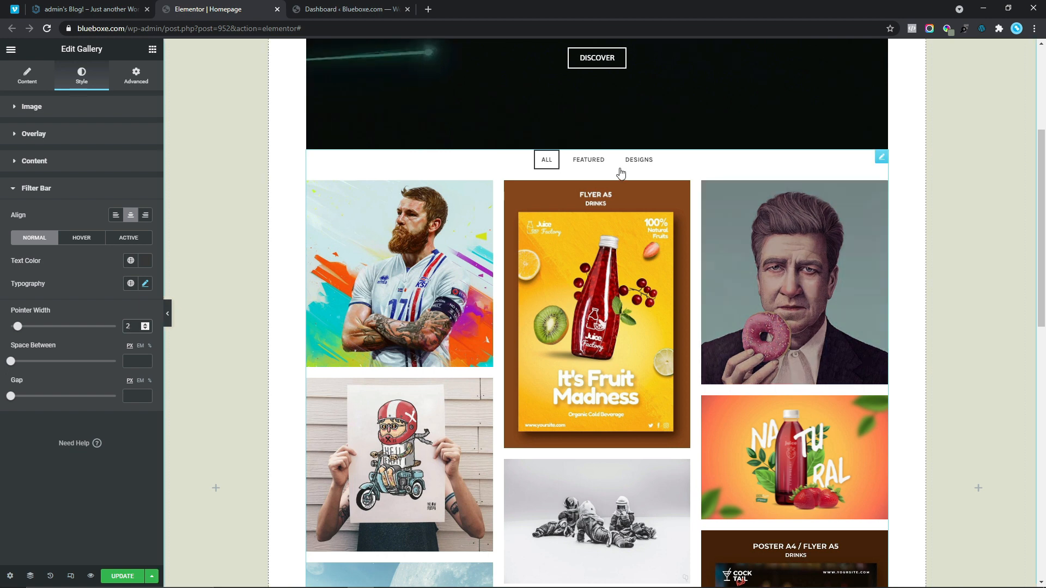
pyautogui.click(136, 362)
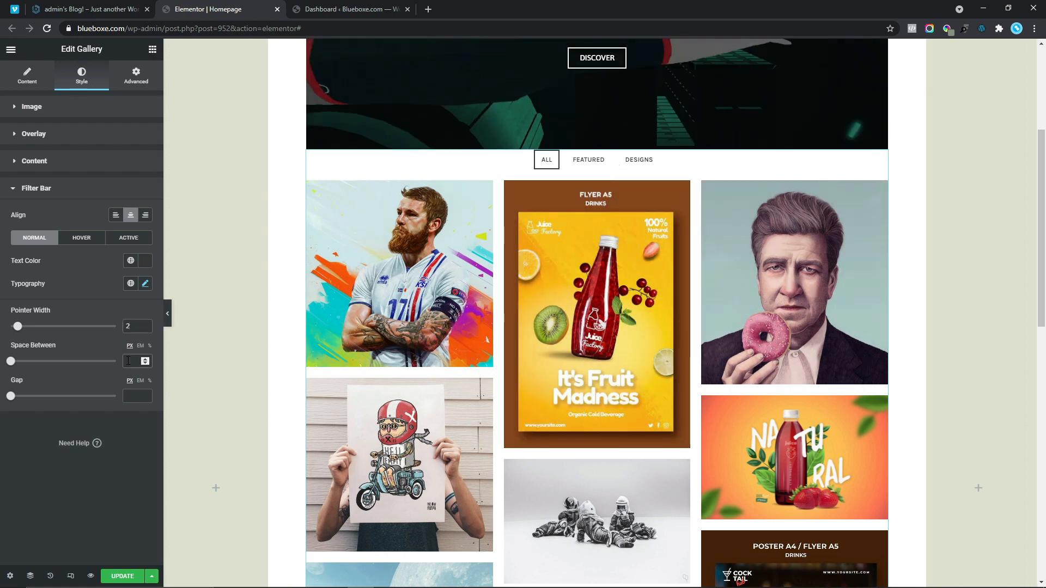
pyautogui.write('5')
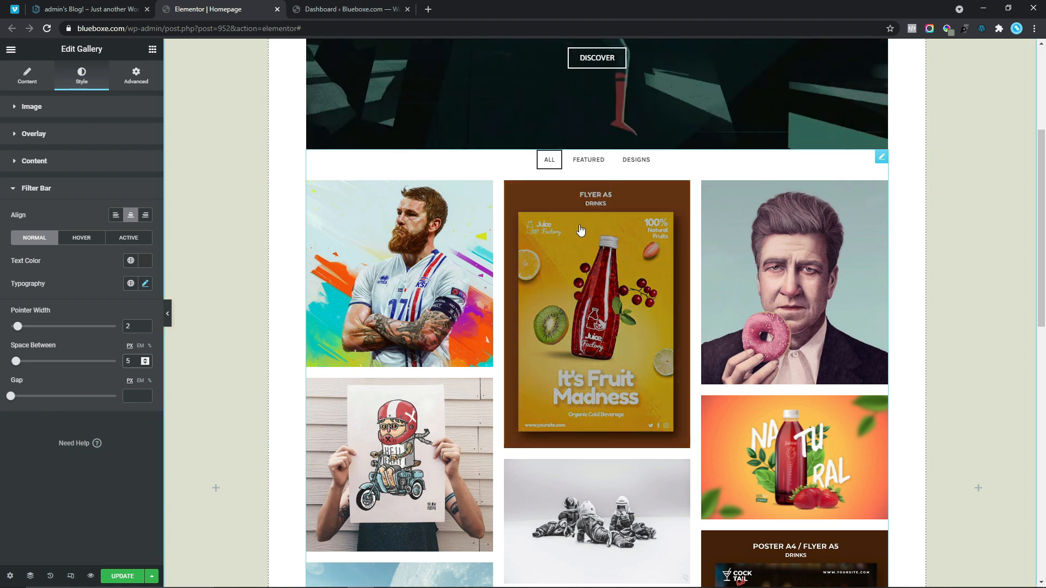
pyautogui.click(130, 396)
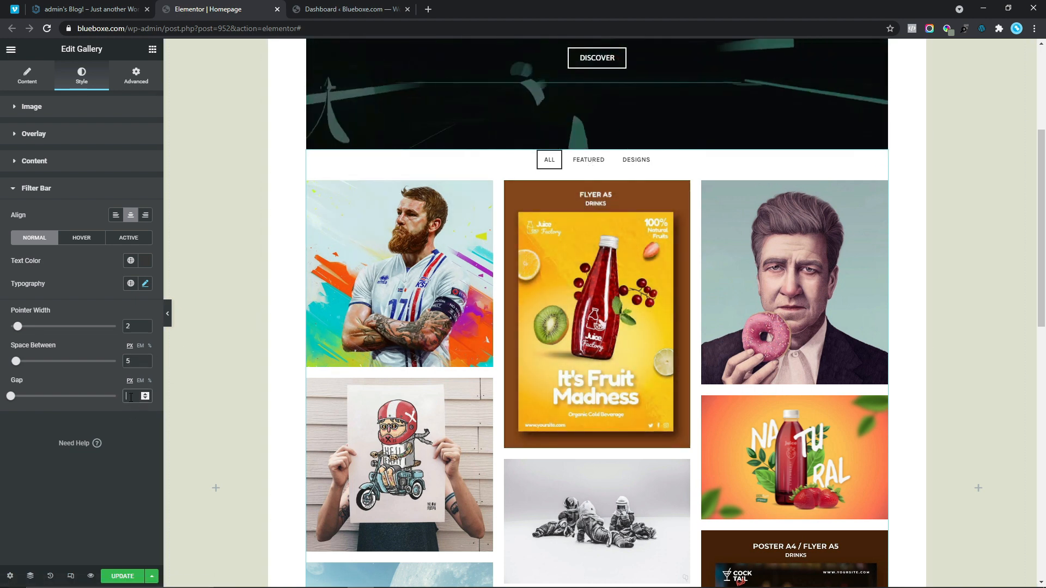
pyautogui.write('30')
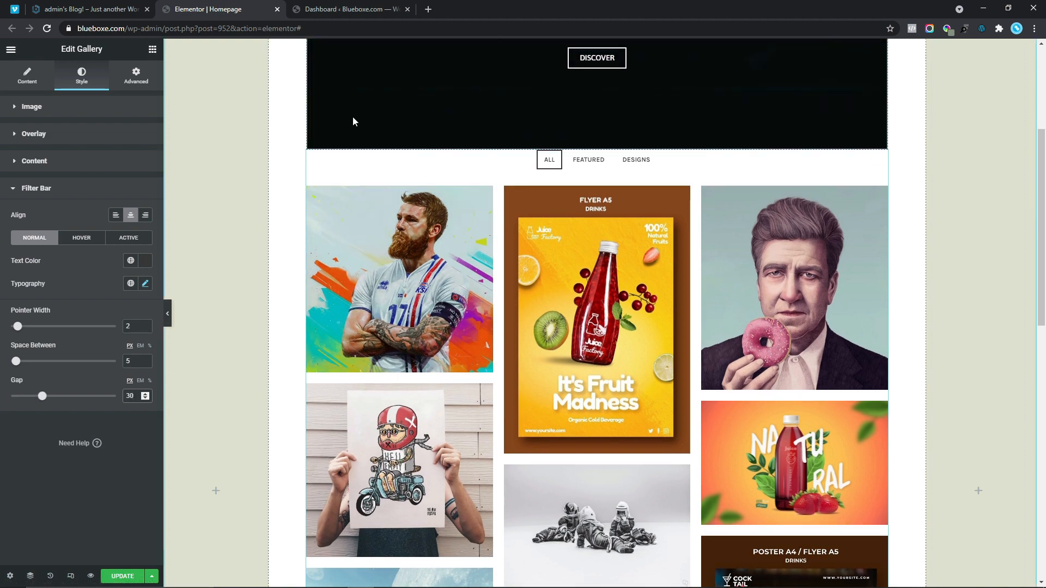
# - Give the gallery widget a top padding of 30 px and update the homepage
pyautogui.scroll(3, 372, 142)
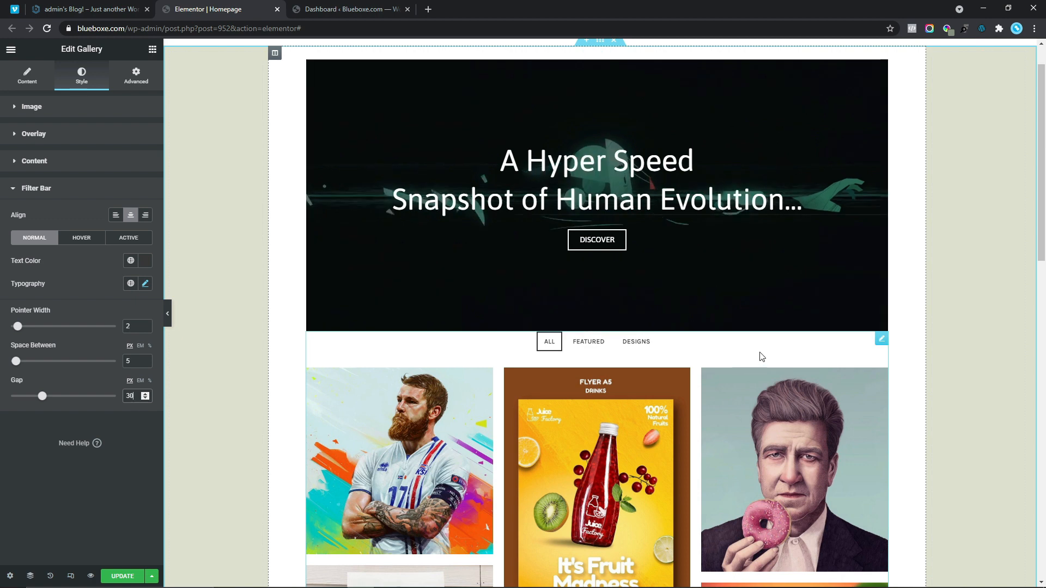
pyautogui.click(135, 76)
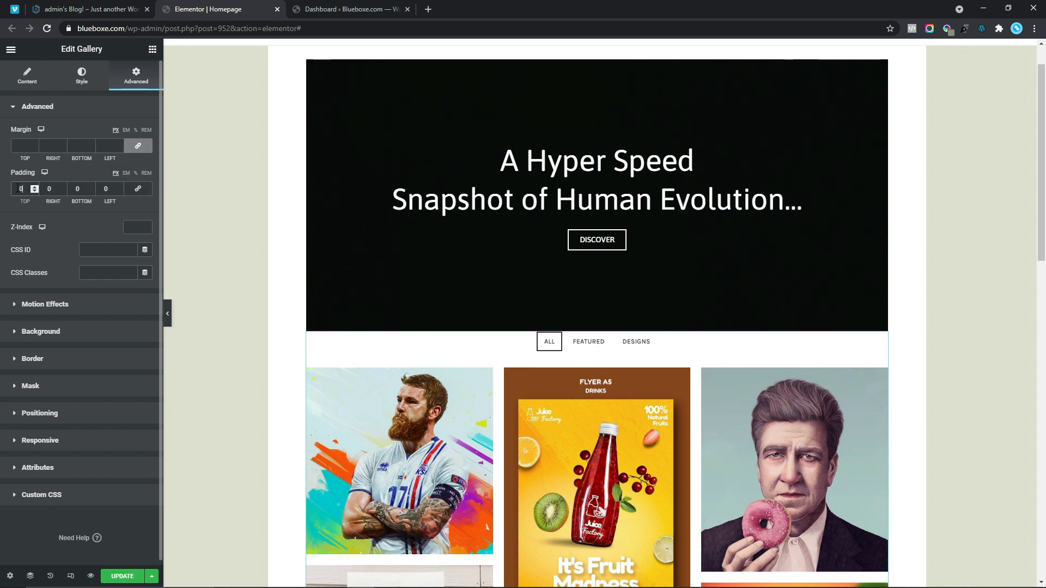
pyautogui.write('30')
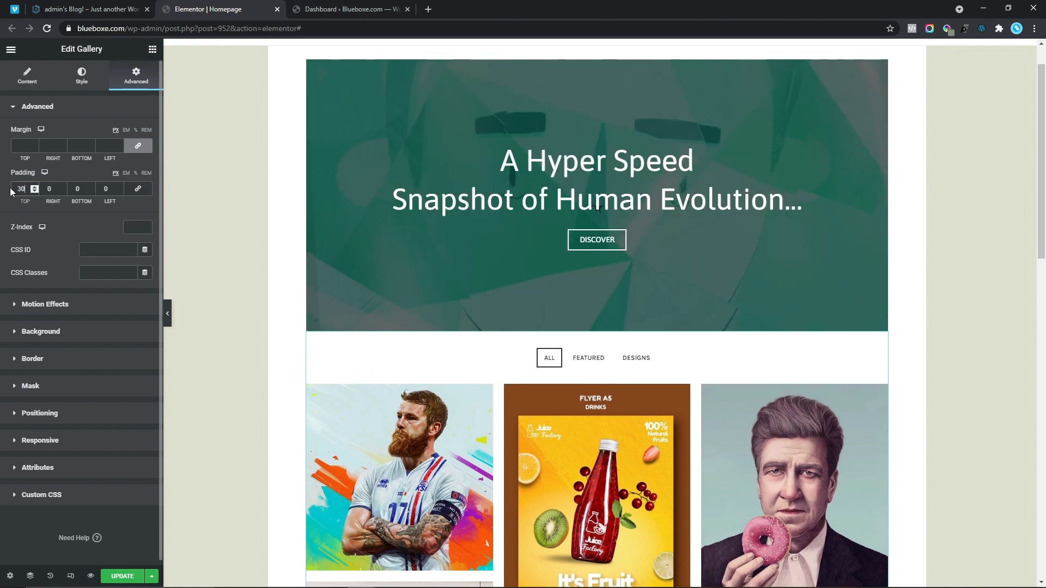
pyautogui.moveTo(1042, 152); pyautogui.dragTo(1043, 245)
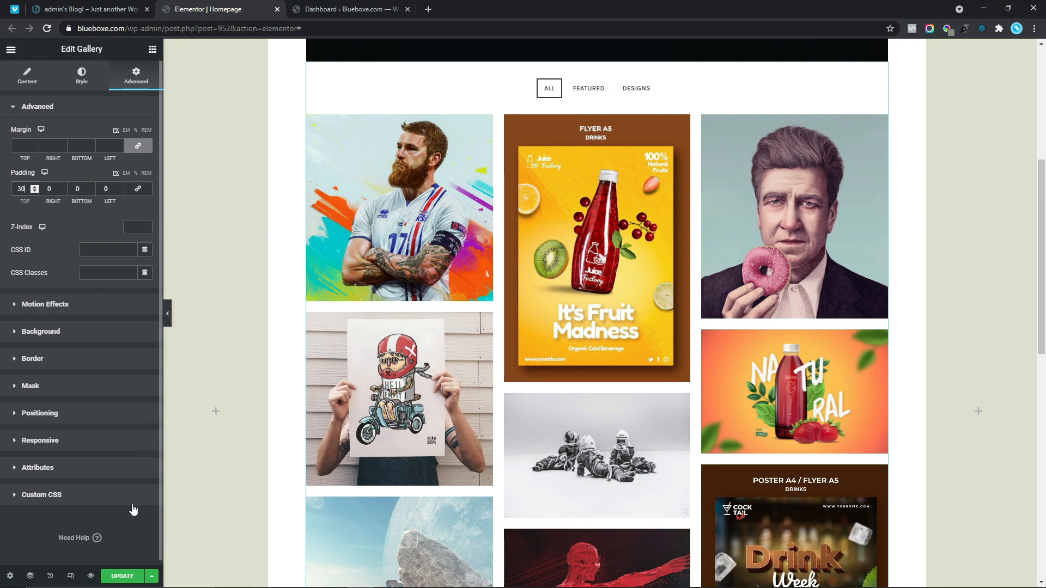
pyautogui.click(119, 576)
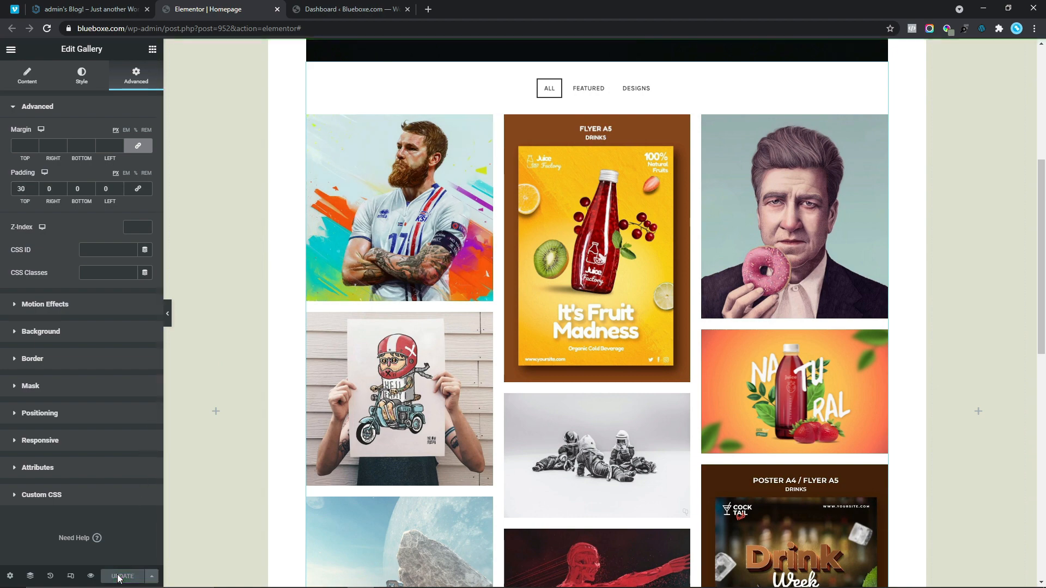
# - Compare the header, banner and gallery layout of the reference site with the edited homepage
pyautogui.moveTo(1044, 322); pyautogui.dragTo(1045, 208)
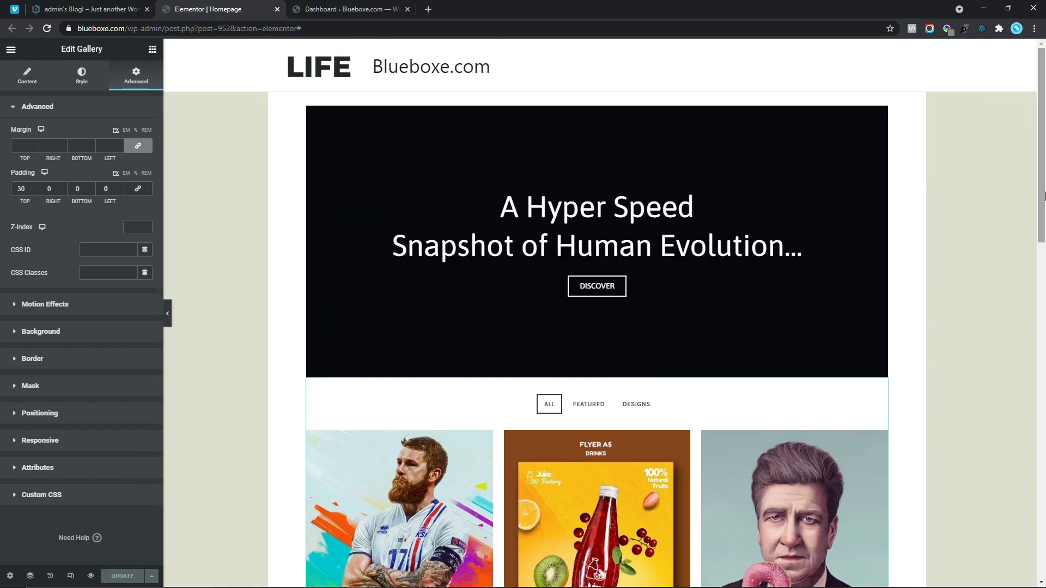
pyautogui.click(76, 8)
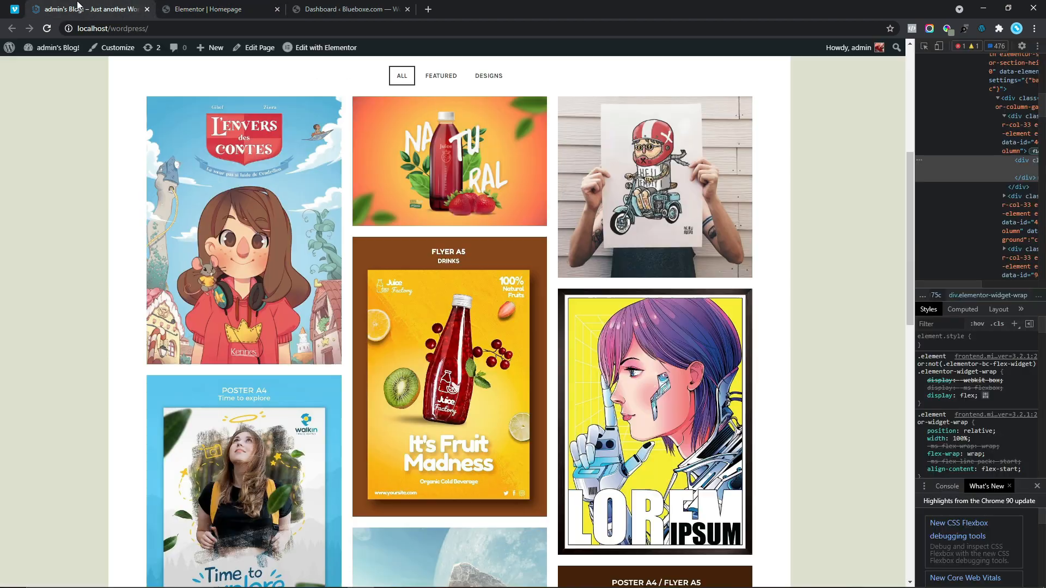
pyautogui.scroll(6, 182, 90)
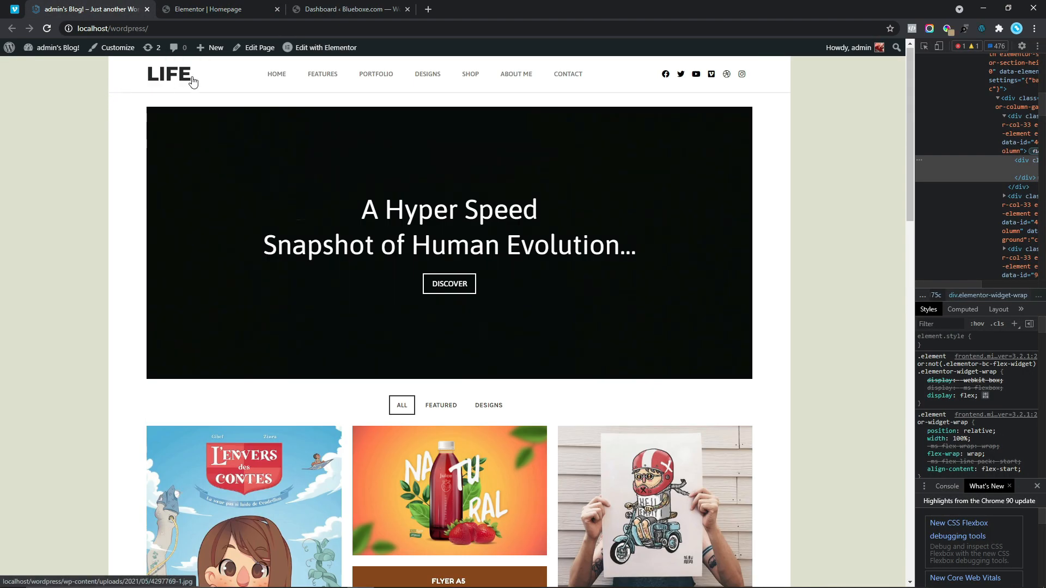
pyautogui.click(250, 8)
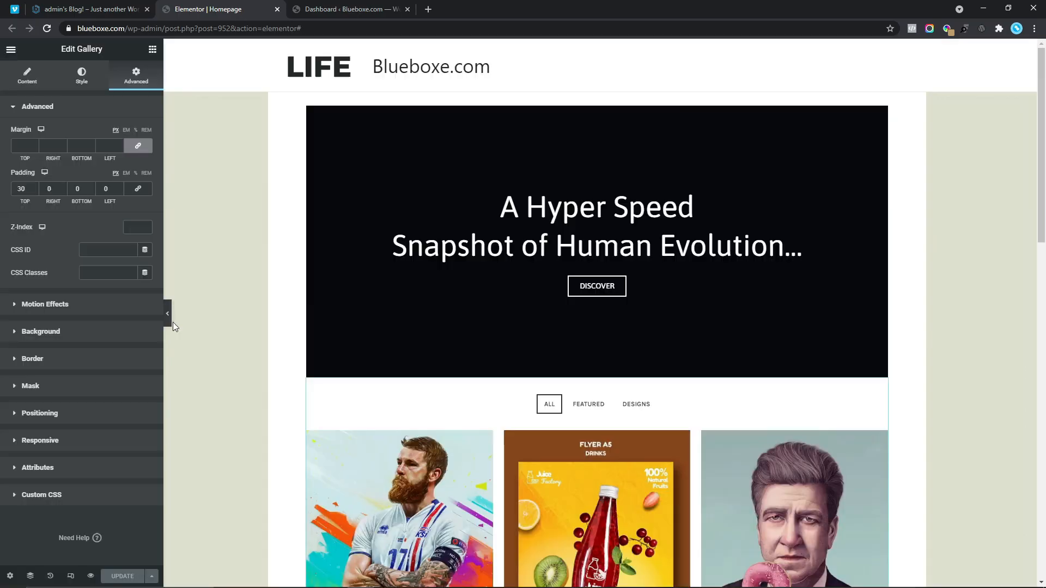
pyautogui.scroll(-5, 992, 228)
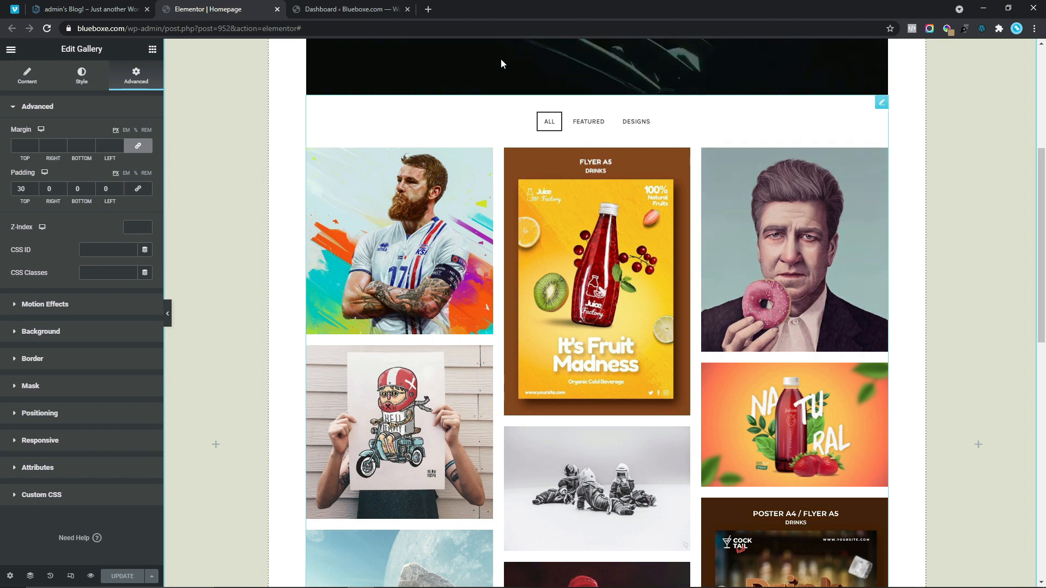
# - Open the form for adding a new Elementor template from the WordPress dashboard in a separate browser tab
pyautogui.click(384, 6)
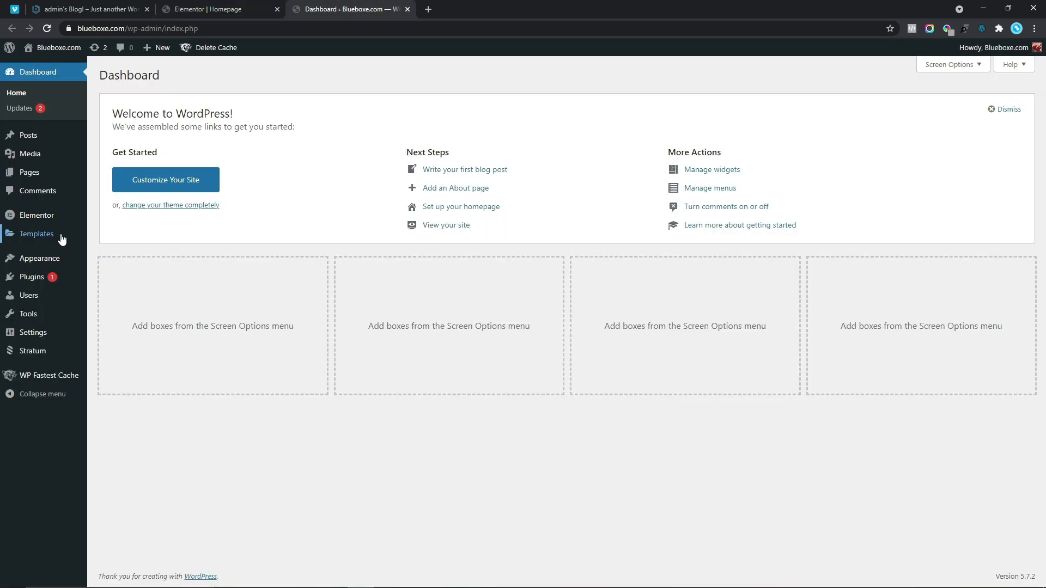
pyautogui.moveTo(56, 237)
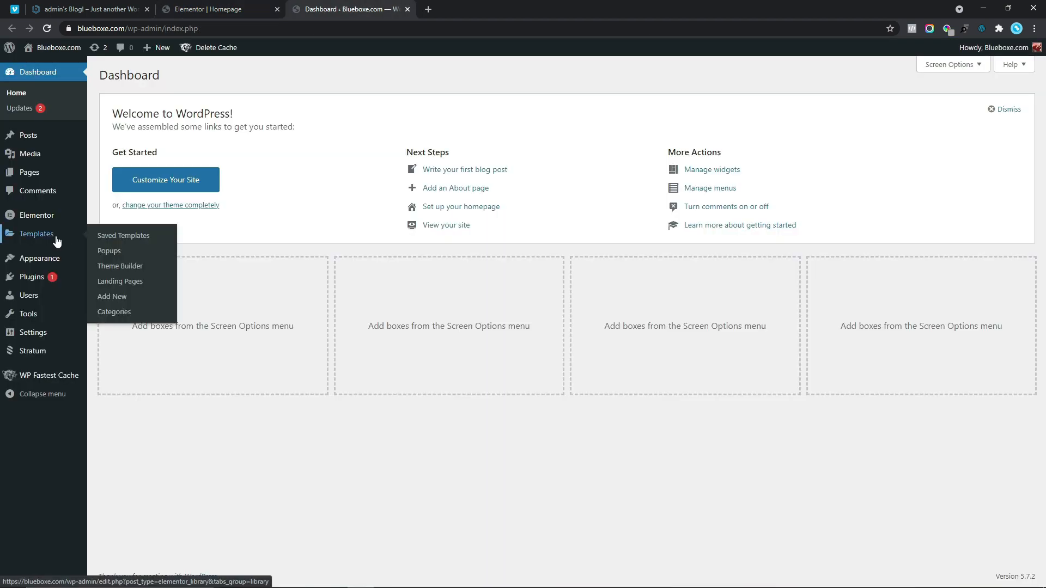
pyautogui.rightClick(113, 301)
pyautogui.click(135, 304)
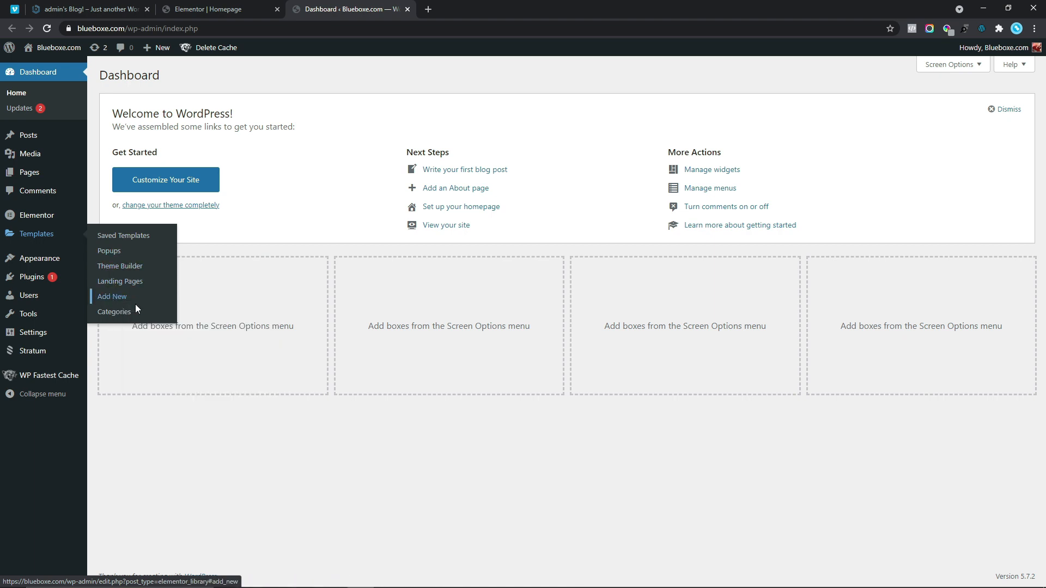
pyautogui.click(467, 9)
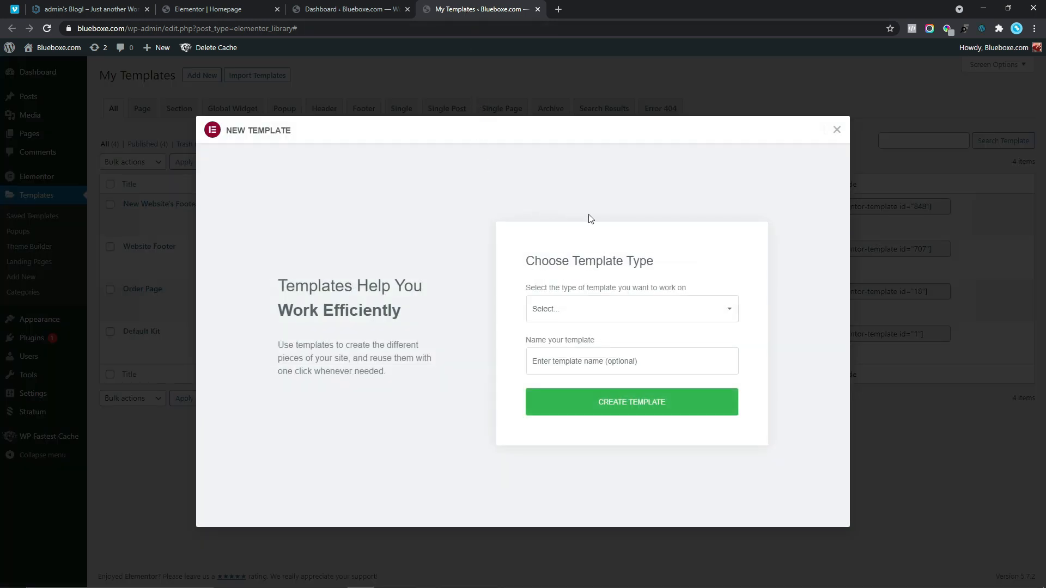
# - Create a template of type Header named "Website's Header"
pyautogui.click(571, 316)
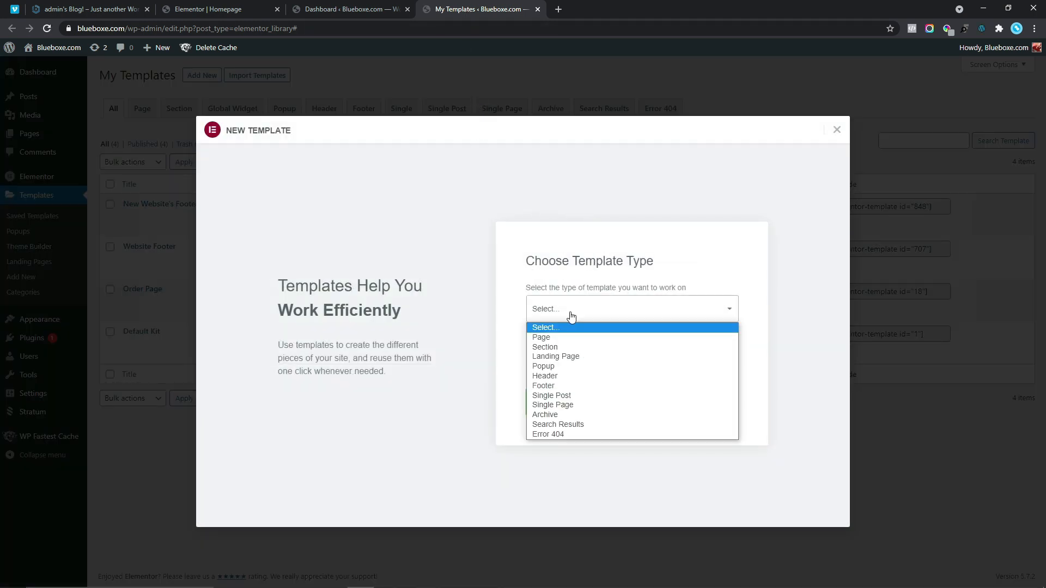
pyautogui.click(553, 377)
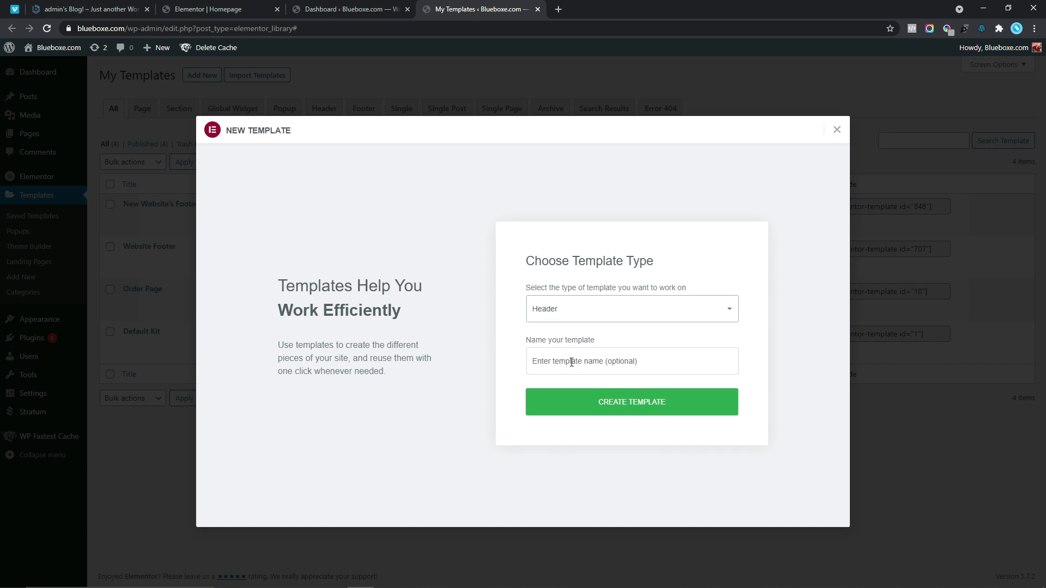
pyautogui.click(571, 362)
pyautogui.write('Webs')
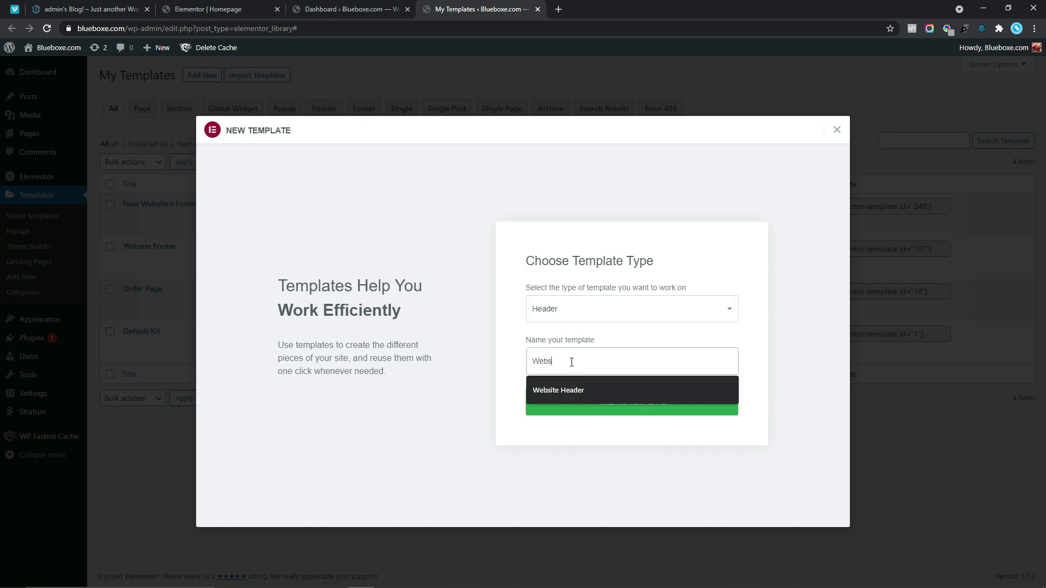
pyautogui.write("ite's Header")
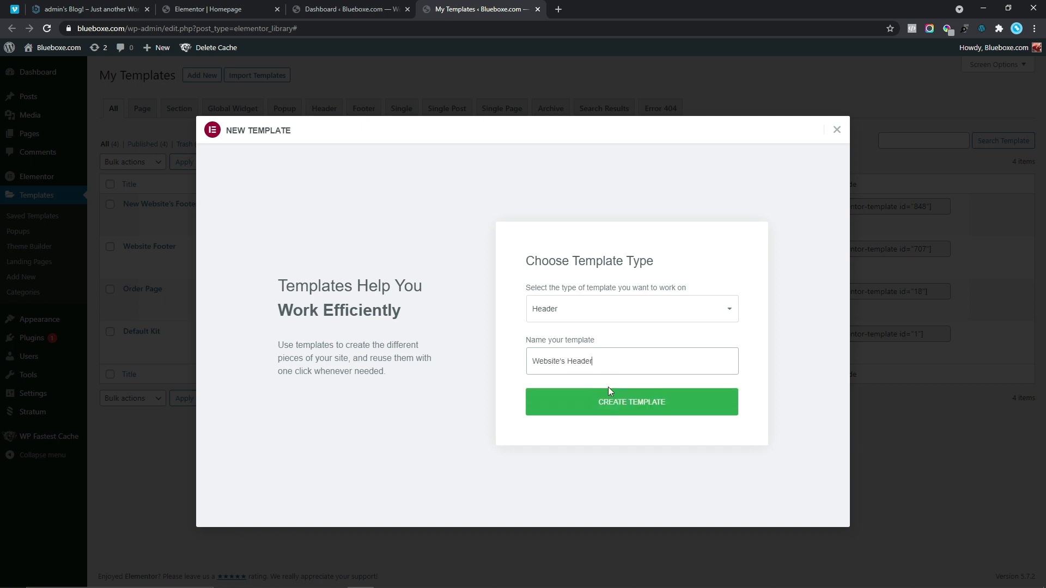
pyautogui.click(609, 406)
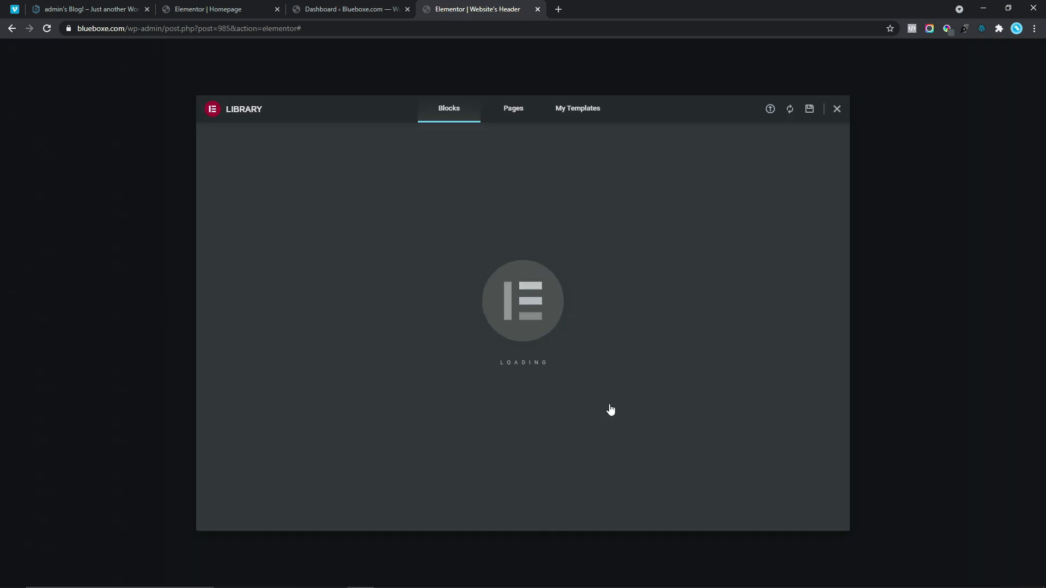
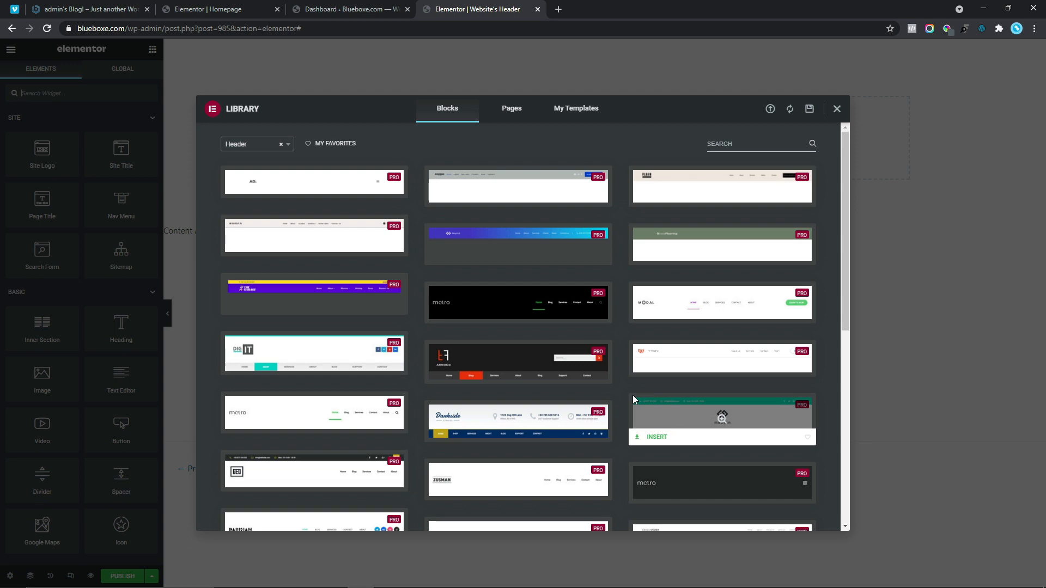
# - Dismiss the block library and add a three-column section to the header template with its content width set to Full Width
pyautogui.click(81, 9)
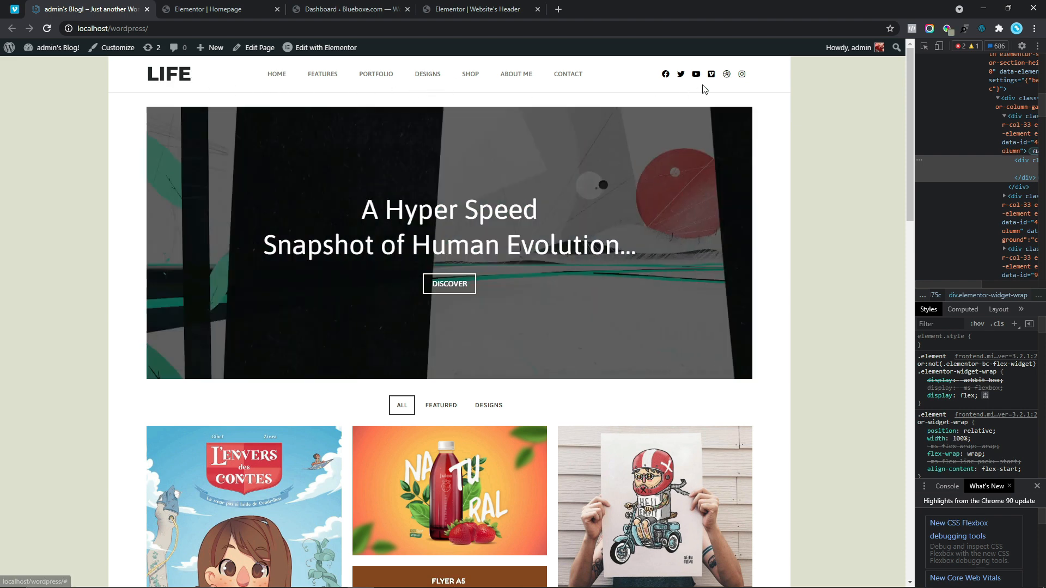
pyautogui.click(456, 5)
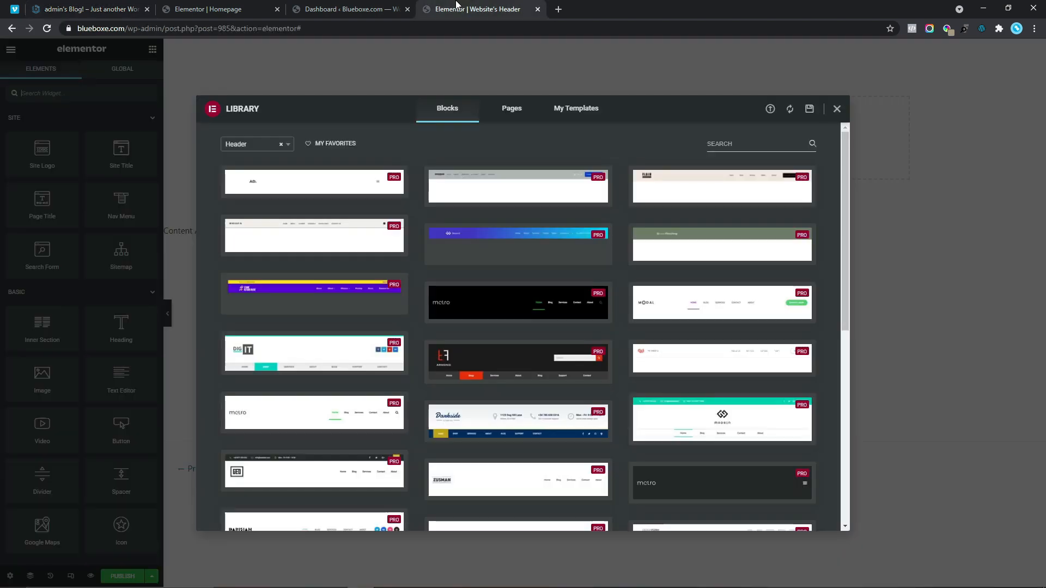
pyautogui.click(837, 110)
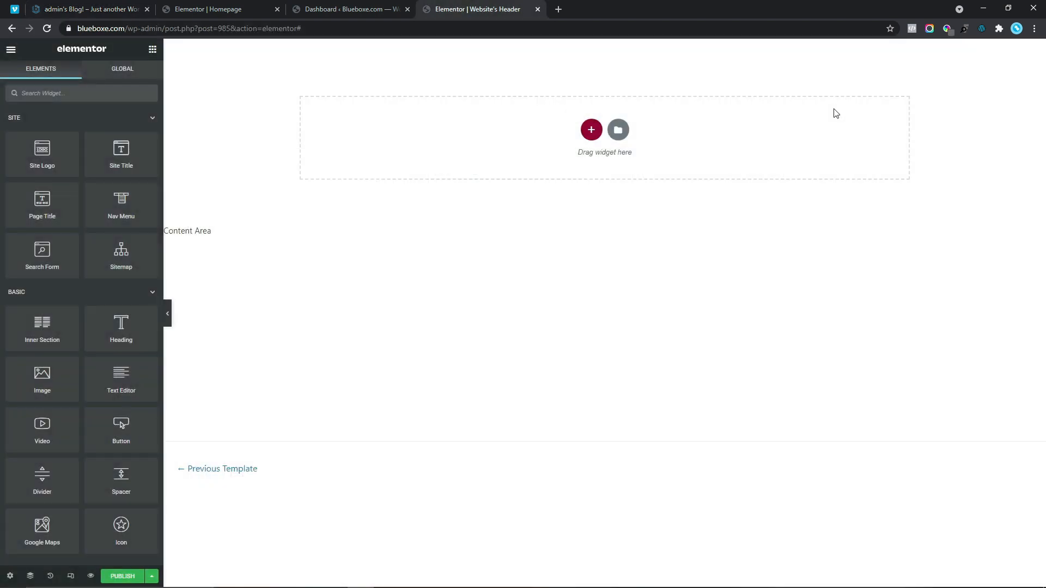
pyautogui.click(592, 131)
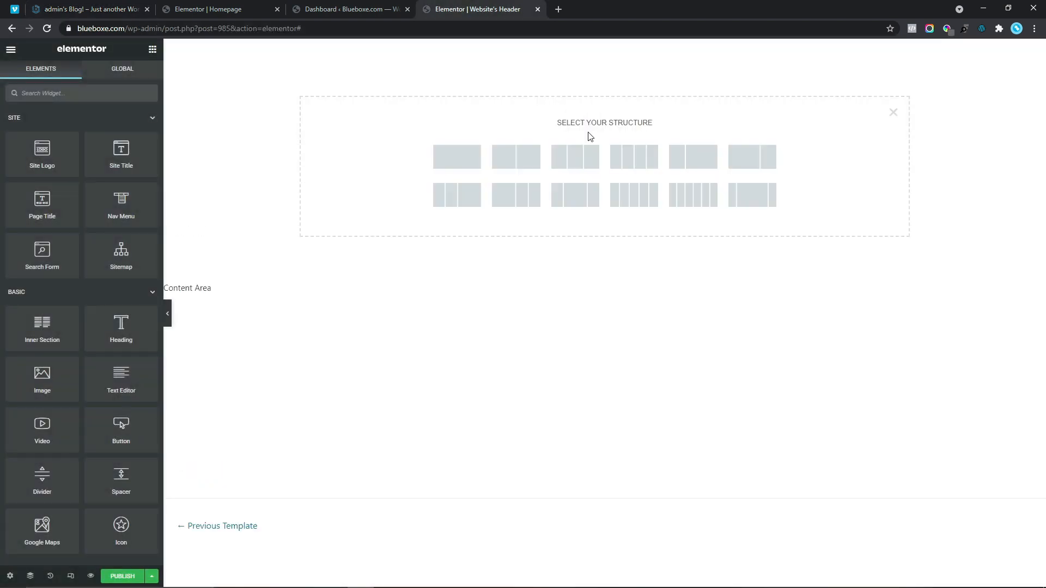
pyautogui.click(570, 164)
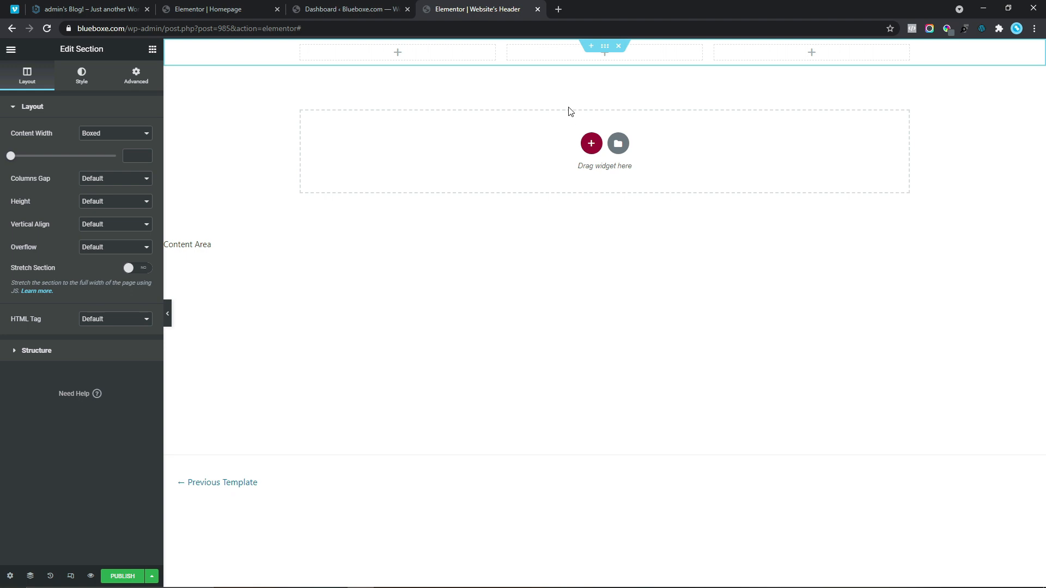
pyautogui.click(95, 134)
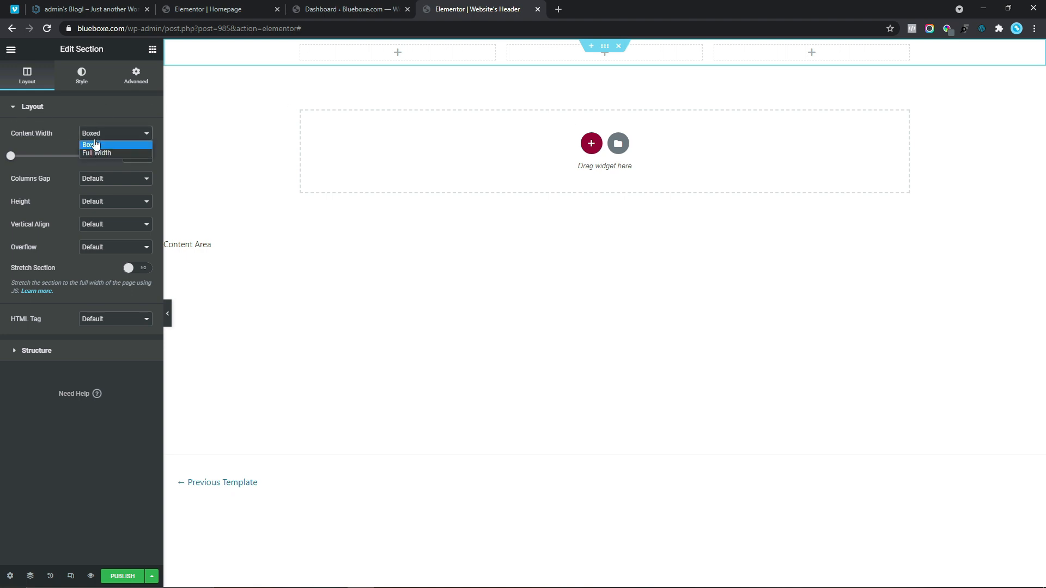
pyautogui.click(97, 152)
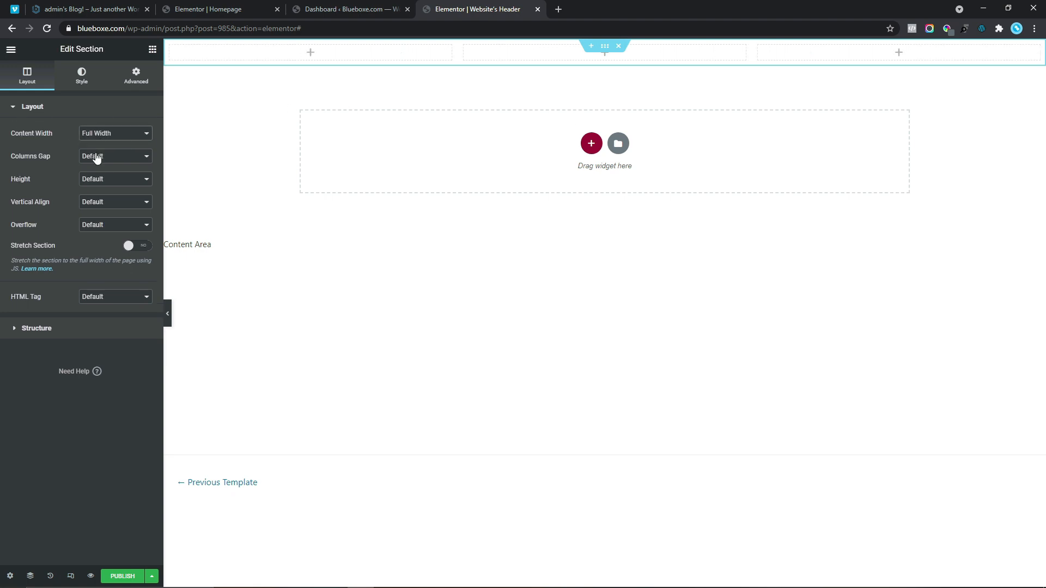
# - Give the three-column header section a classic background with the color #E0E0CD
pyautogui.click(81, 75)
pyautogui.click(207, 9)
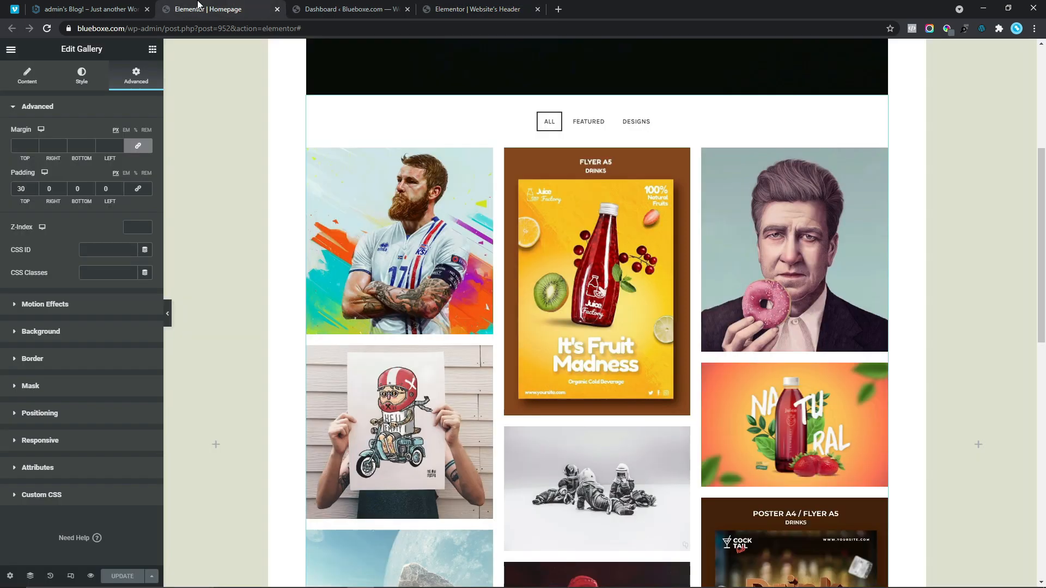
pyautogui.click(474, 8)
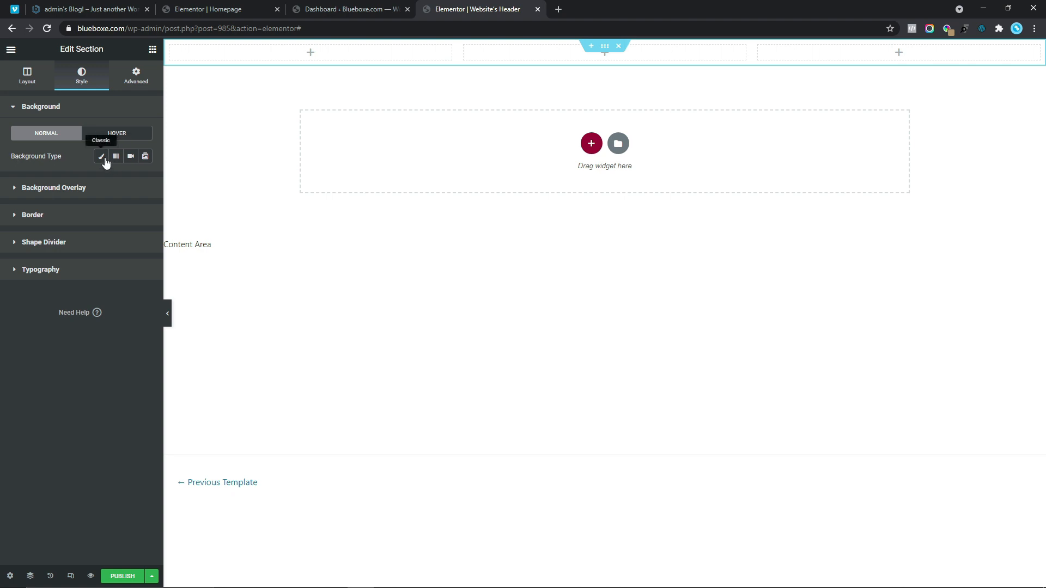
pyautogui.click(103, 158)
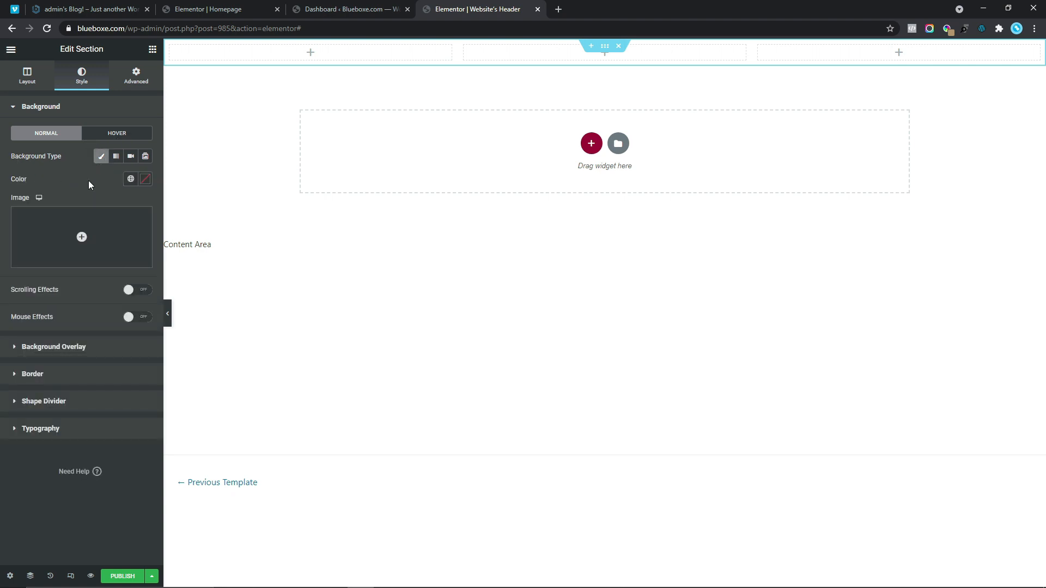
pyautogui.click(146, 179)
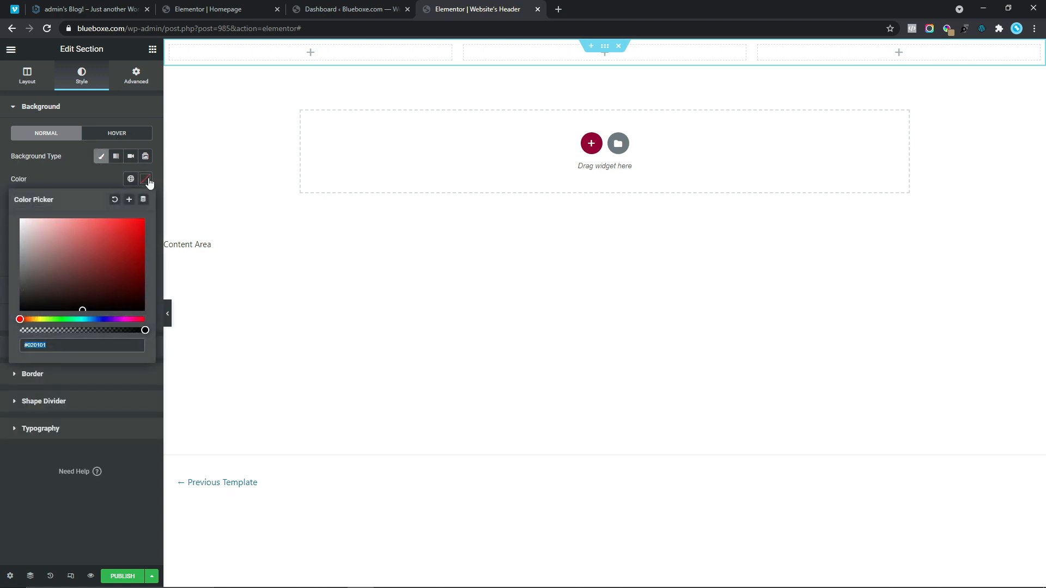
pyautogui.write('#')
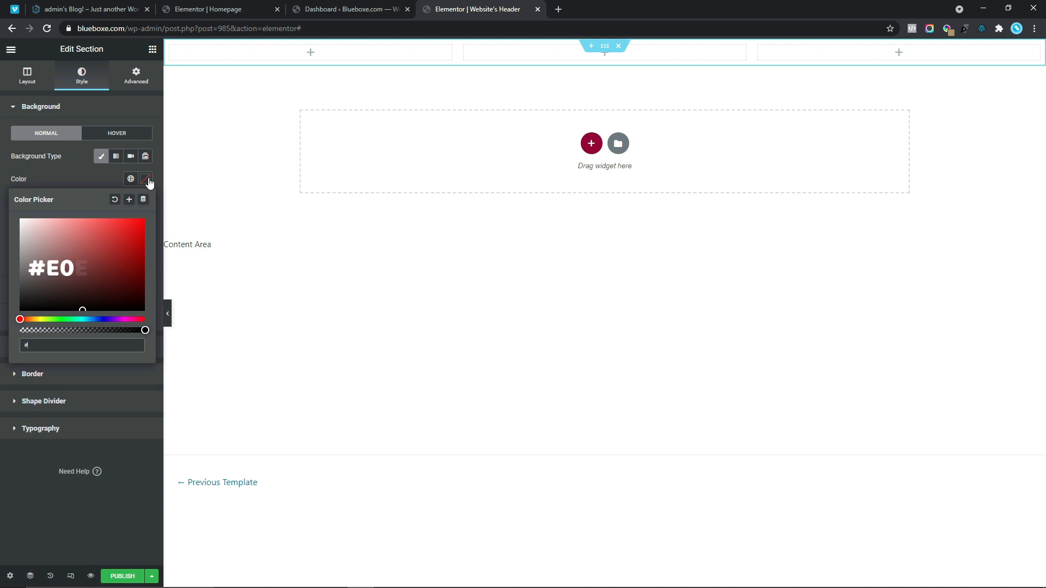
pyautogui.write('E0')
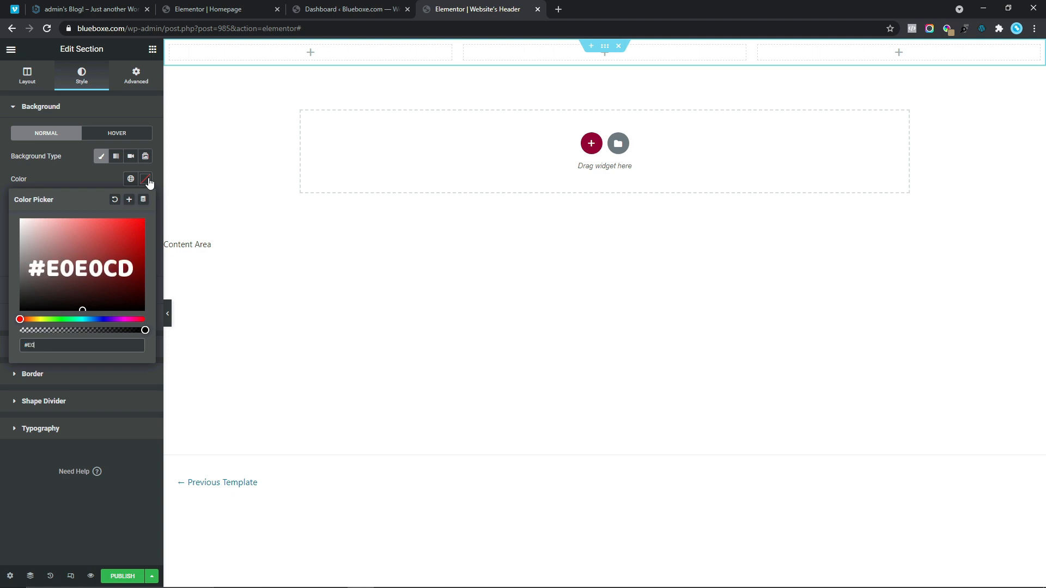
pyautogui.write('E0CD')
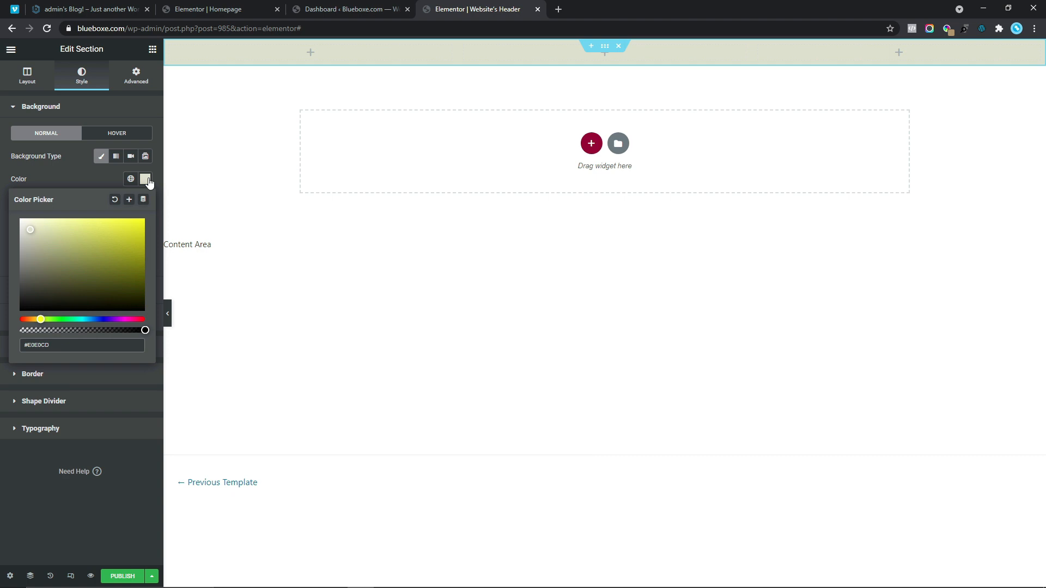
# - Set the width of the header section's first and third columns to 12% each
pyautogui.click(171, 47)
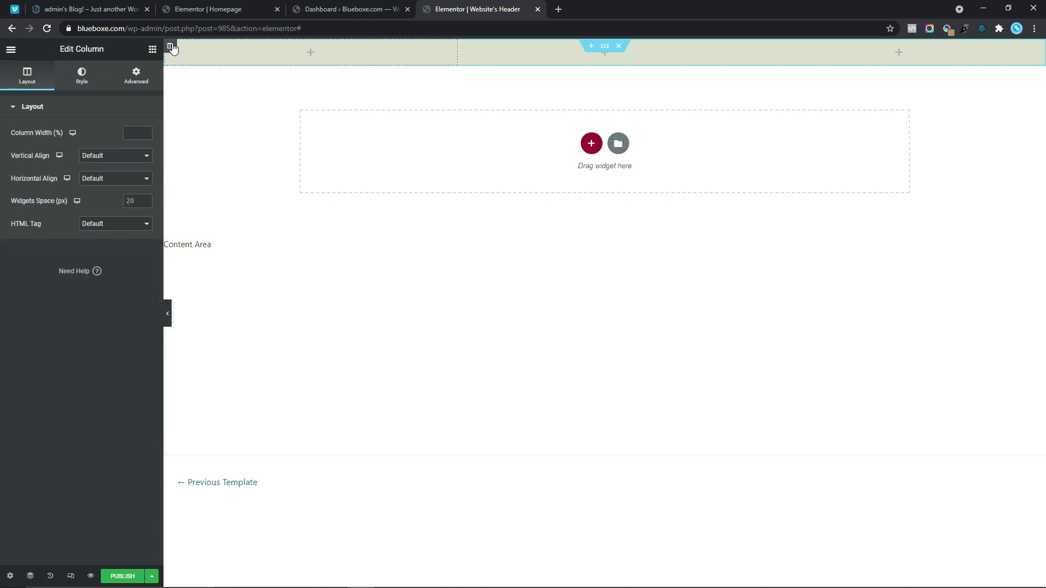
pyautogui.click(129, 133)
pyautogui.write('12')
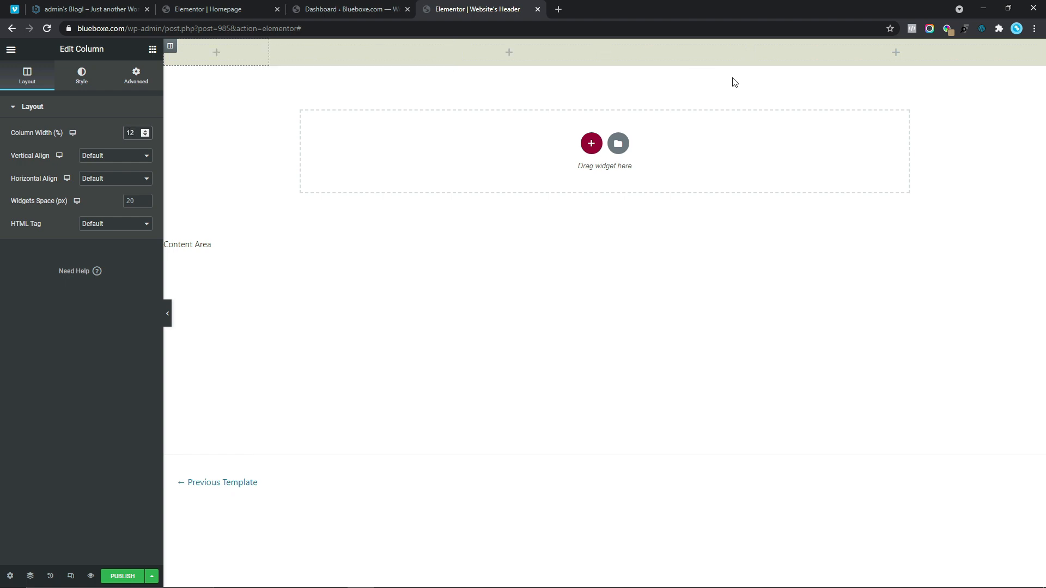
pyautogui.click(758, 46)
pyautogui.write('2')
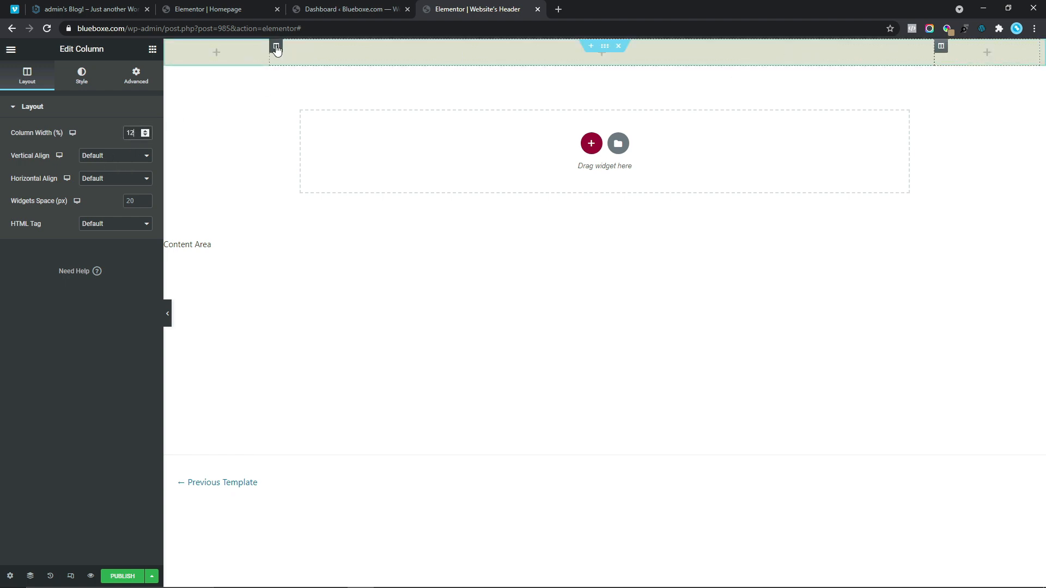
# - Give the header section's middle column a classic background in white, #FFFFFF
pyautogui.click(82, 75)
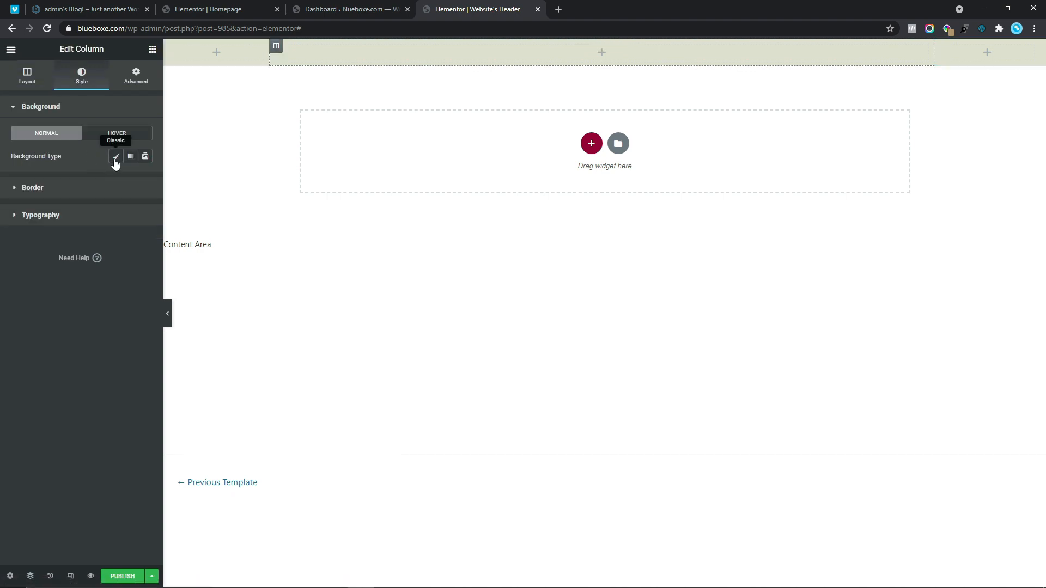
pyautogui.click(116, 158)
pyautogui.click(146, 179)
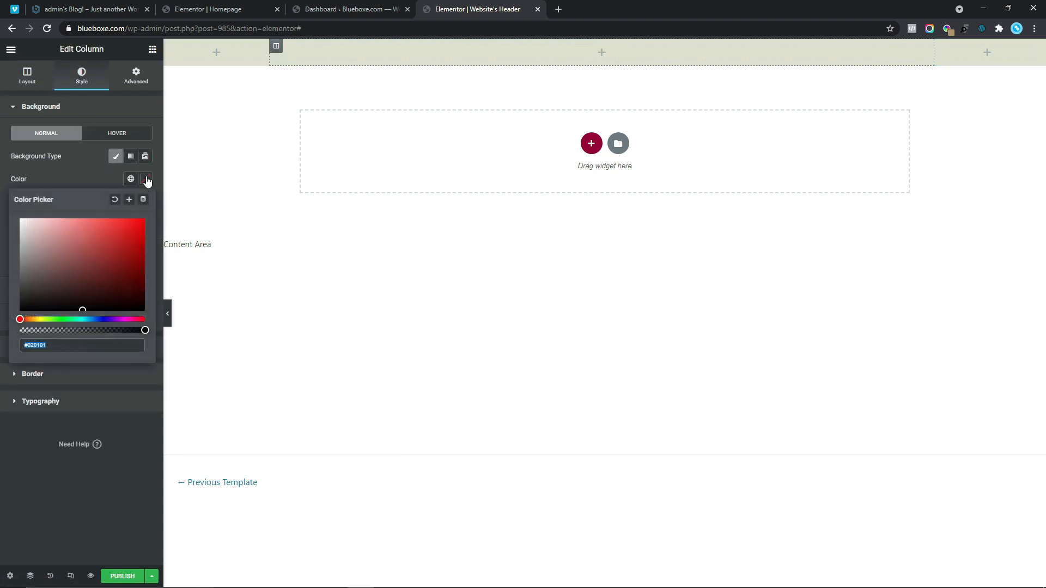
pyautogui.moveTo(93, 264); pyautogui.dragTo(7, 214)
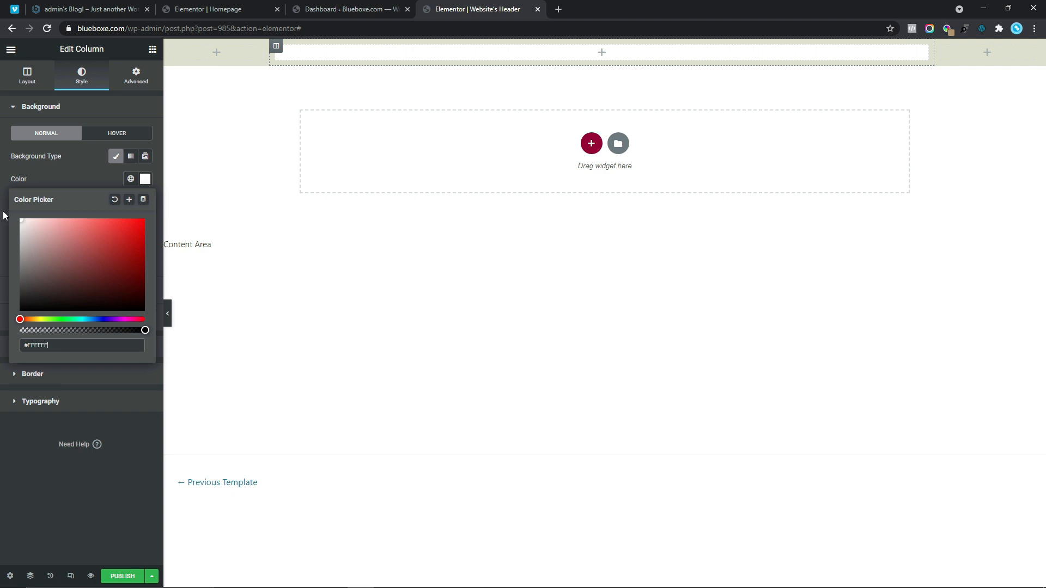
pyautogui.click(1, 190)
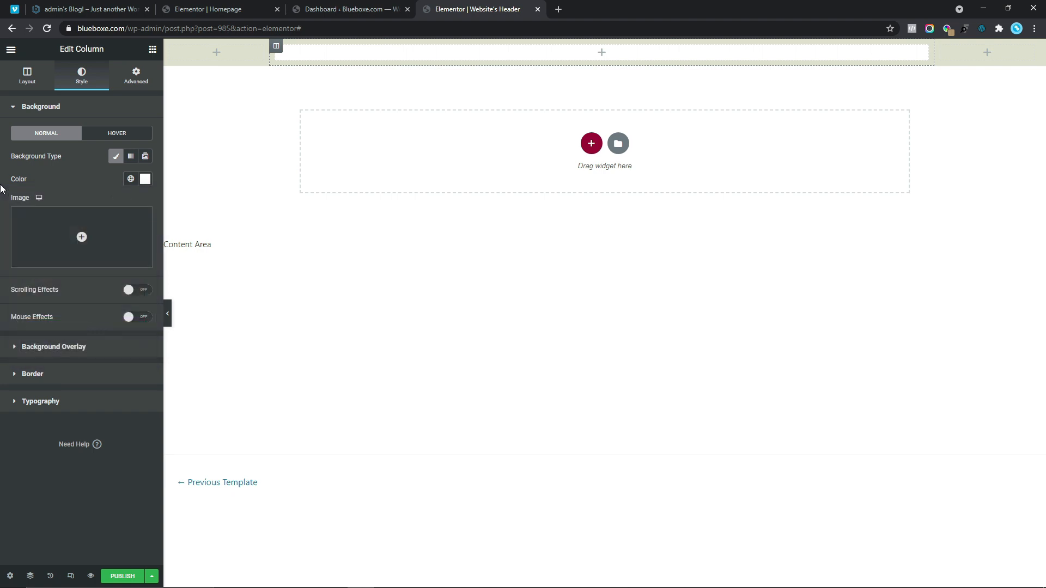
# - Place an Inner Section in the white middle column and duplicate its first column to make three inner columns
pyautogui.click(152, 50)
pyautogui.moveTo(42, 327); pyautogui.dragTo(548, 54)
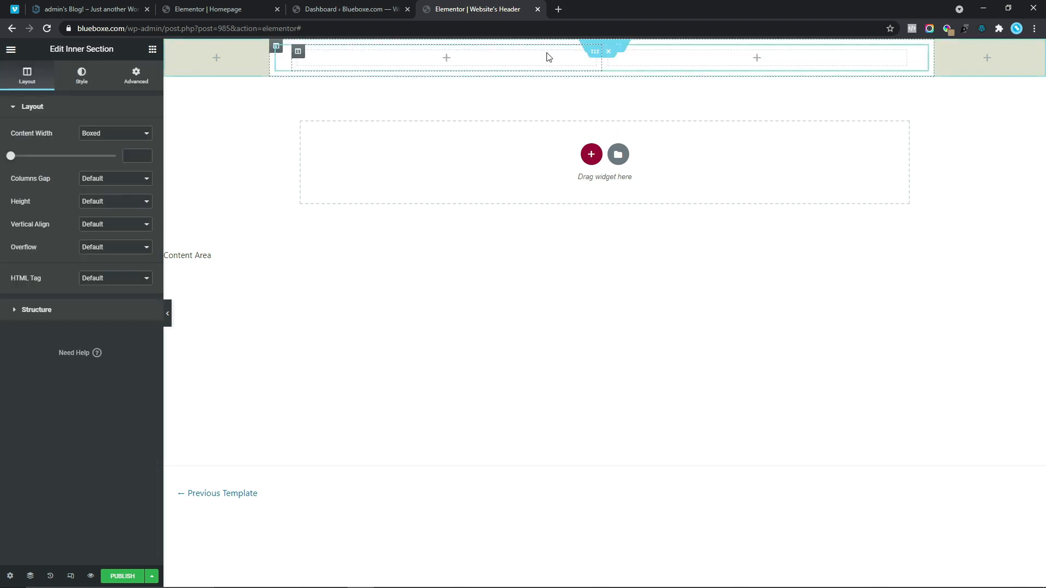
pyautogui.rightClick(298, 52)
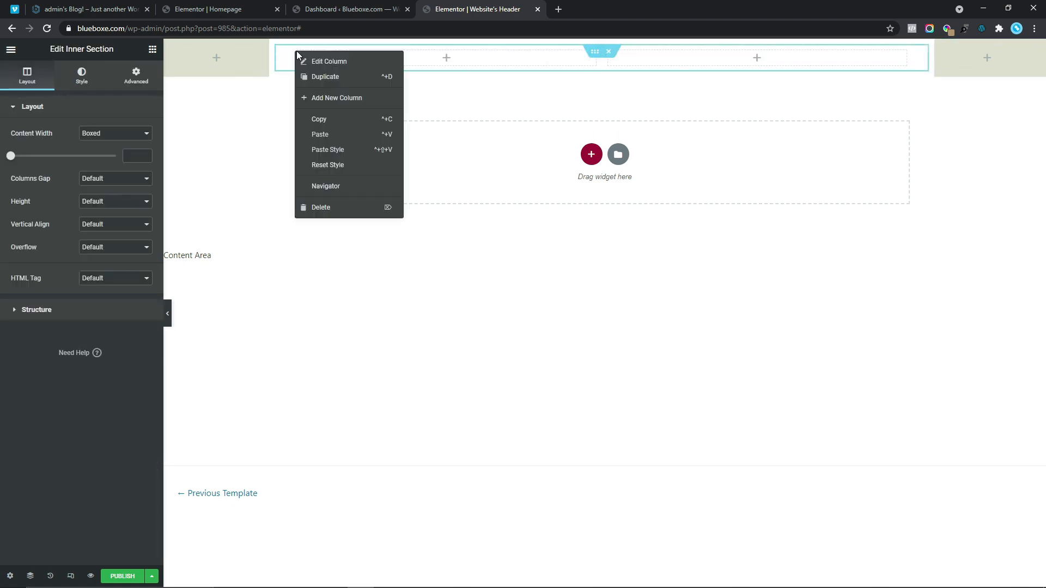
pyautogui.click(319, 79)
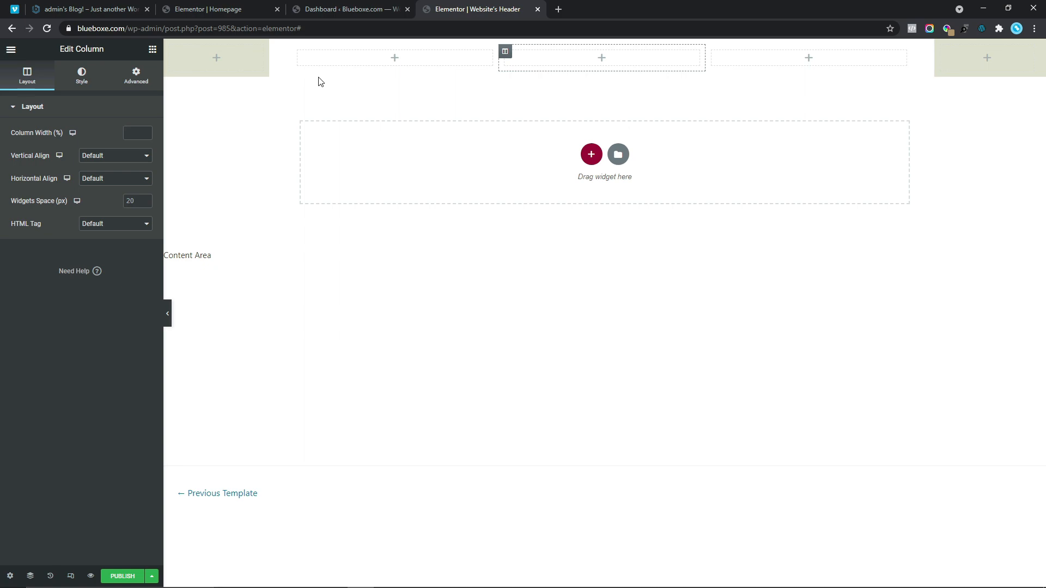
# - Check the reference site's header and move the header template's browser tab beside the reference site's tab
pyautogui.click(116, 4)
pyautogui.moveTo(480, 9); pyautogui.dragTo(164, 8)
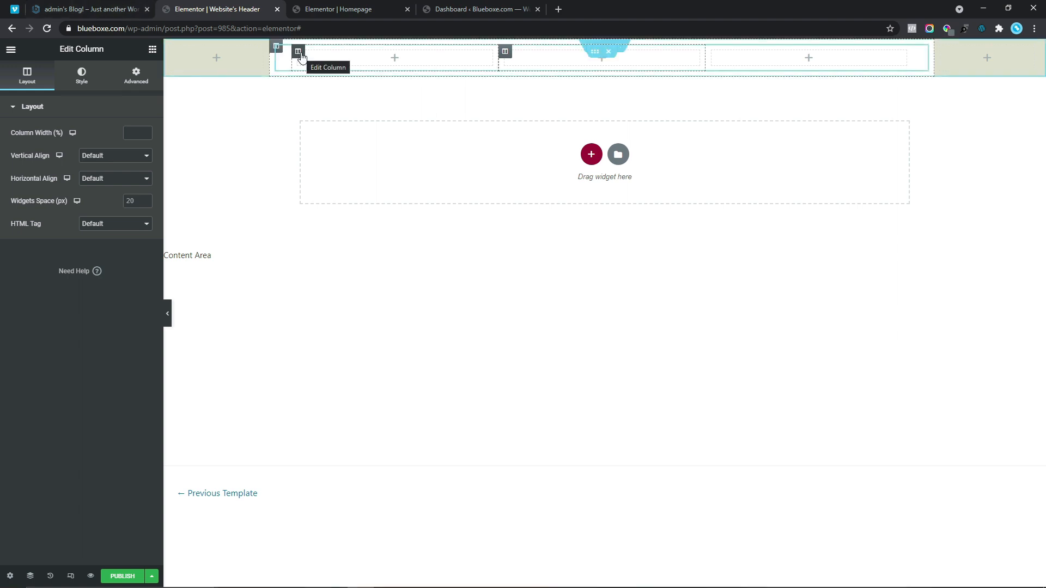
# - Set the content width of the header's three-column inner section to Full Width
pyautogui.click(276, 46)
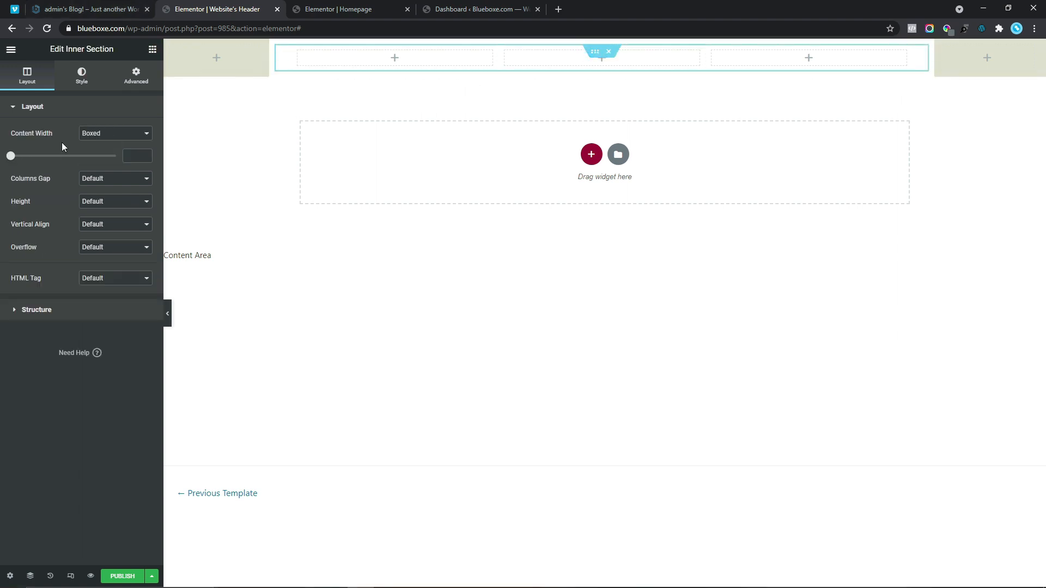
pyautogui.click(97, 137)
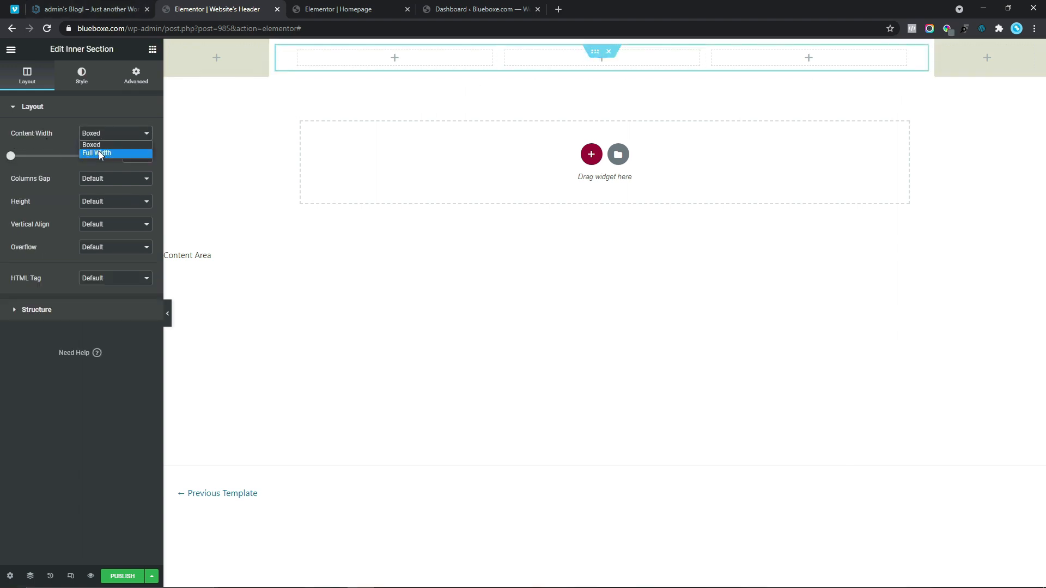
pyautogui.click(99, 151)
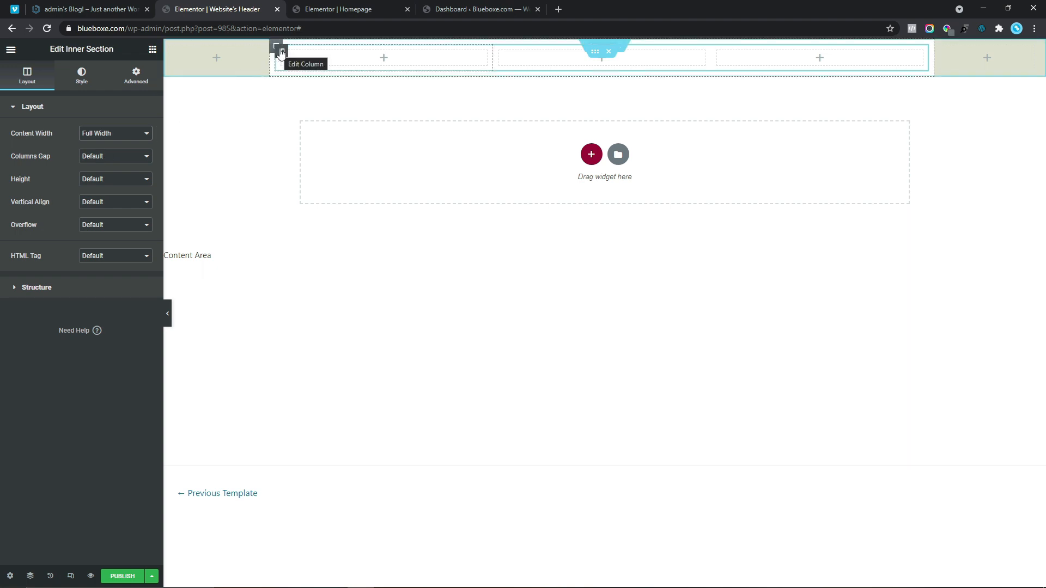
# - Set the width of the first inner column to 10% and the middle inner column to 72%
pyautogui.click(282, 53)
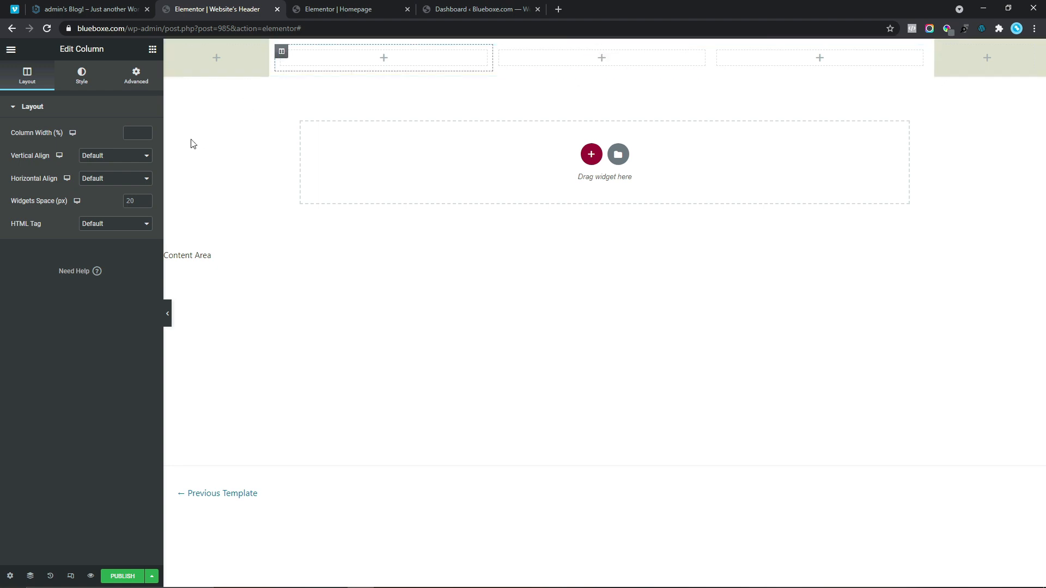
pyautogui.click(136, 134)
pyautogui.write('10')
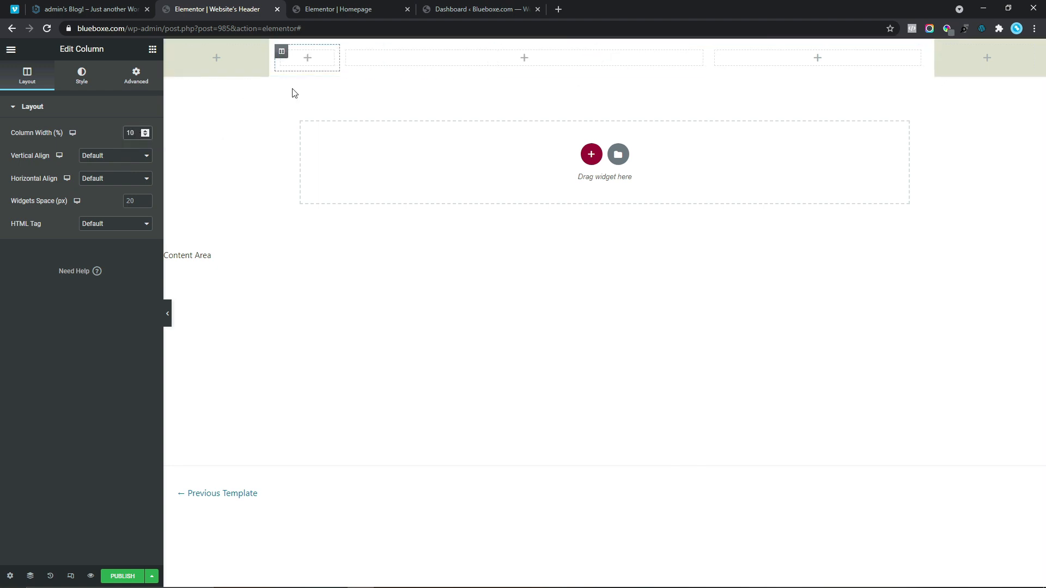
pyautogui.click(347, 52)
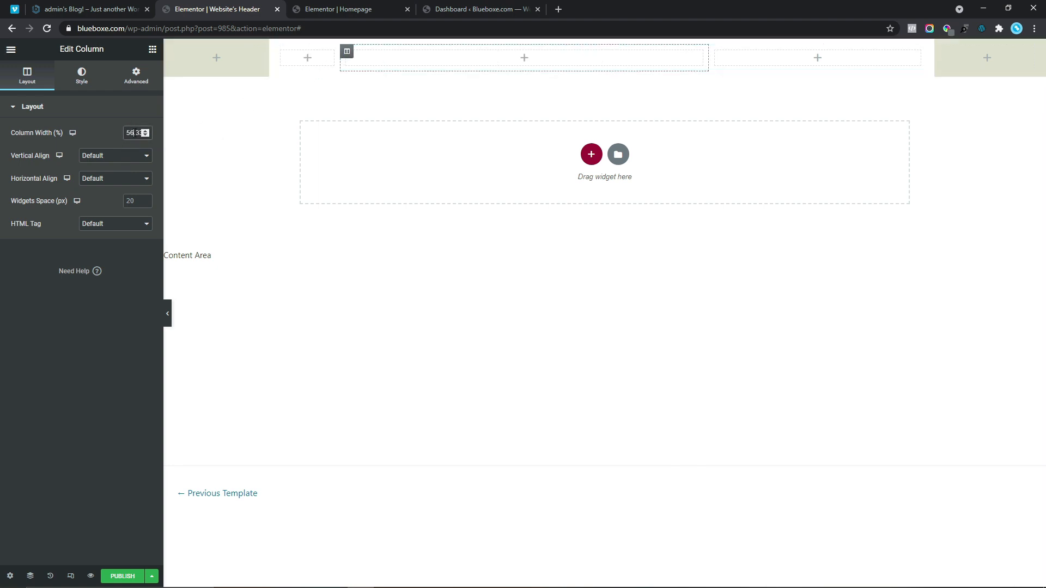
pyautogui.doubleClick(133, 133)
pyautogui.write('72')
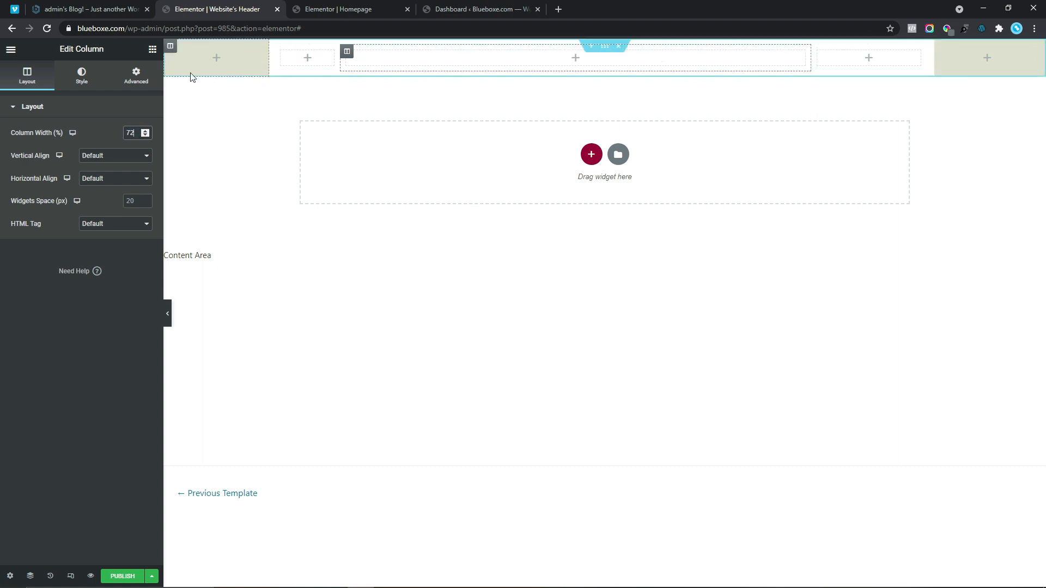
# - Place a Site Logo widget in the first inner column and a Nav Menu widget in the middle inner column
pyautogui.click(153, 50)
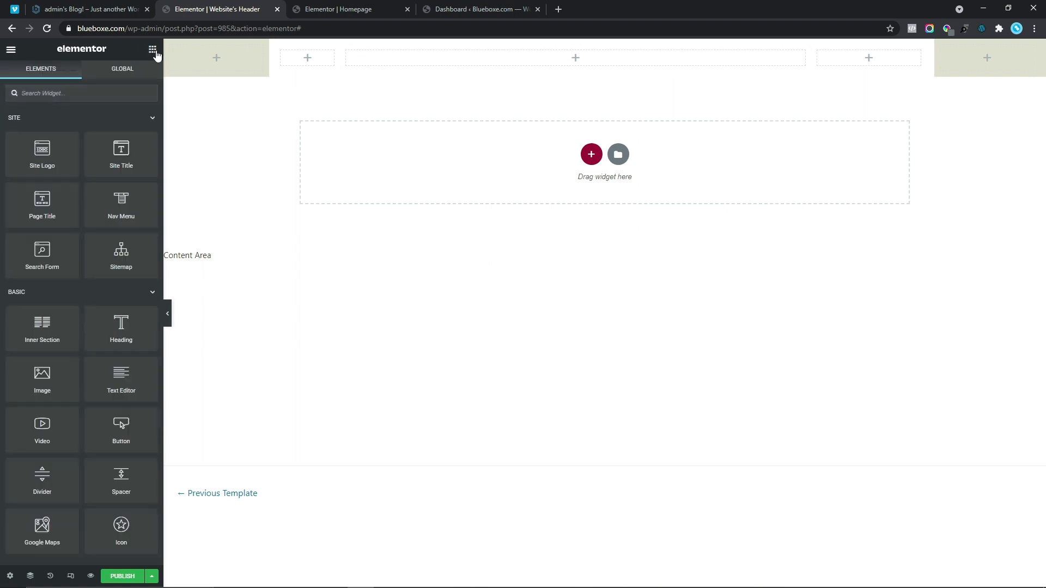
pyautogui.moveTo(33, 155); pyautogui.dragTo(308, 58)
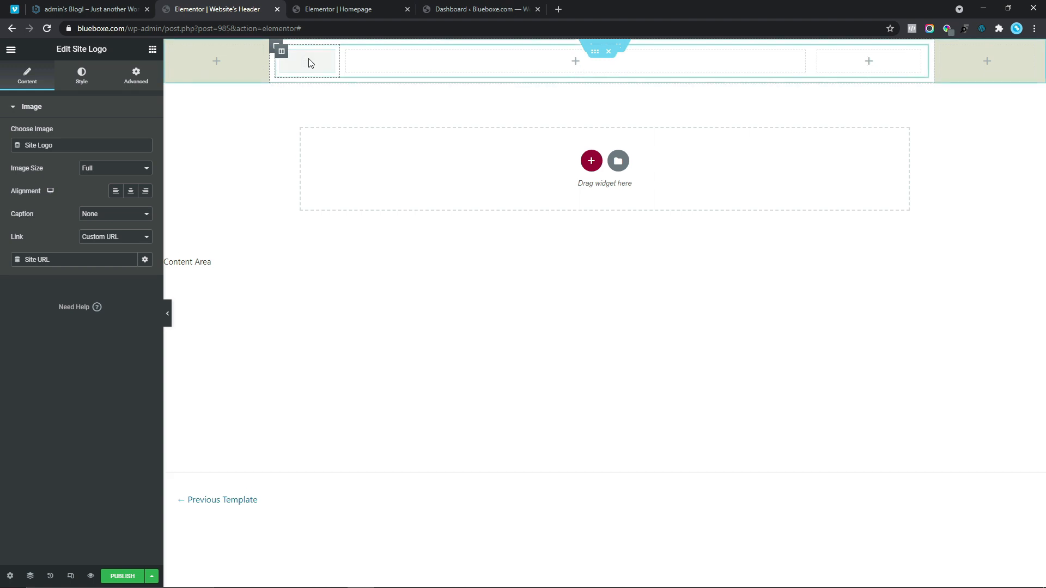
pyautogui.click(152, 50)
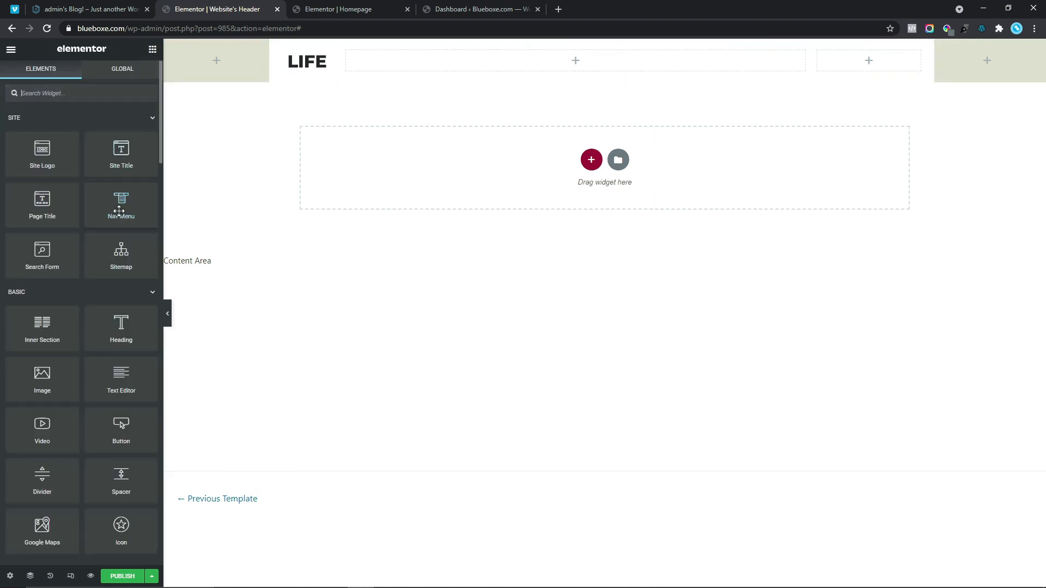
pyautogui.moveTo(121, 206); pyautogui.dragTo(528, 63)
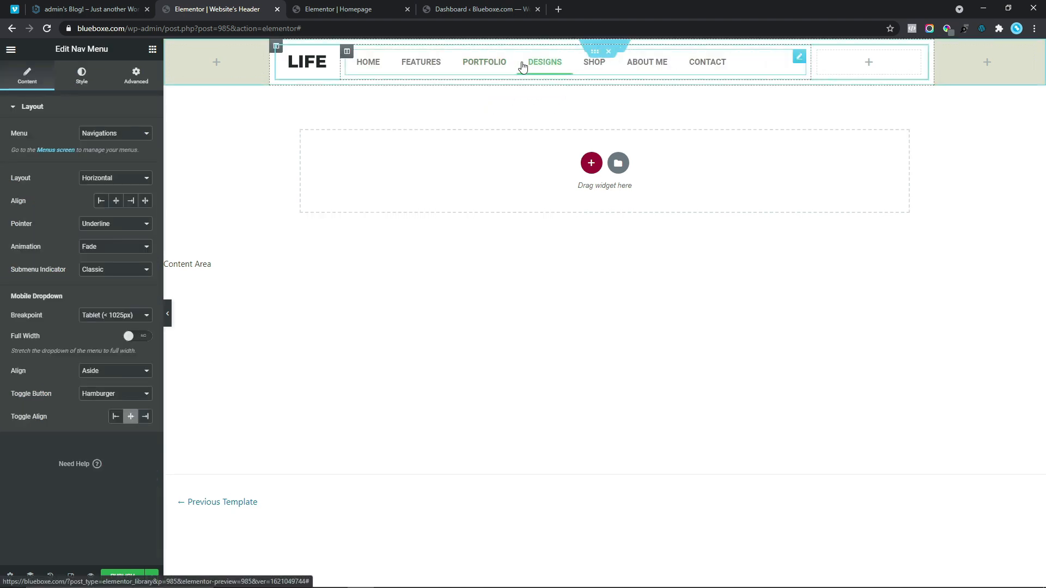
# - Check the Navigations menu on the WordPress dashboard's Menus page, then return to the header template
pyautogui.click(463, 4)
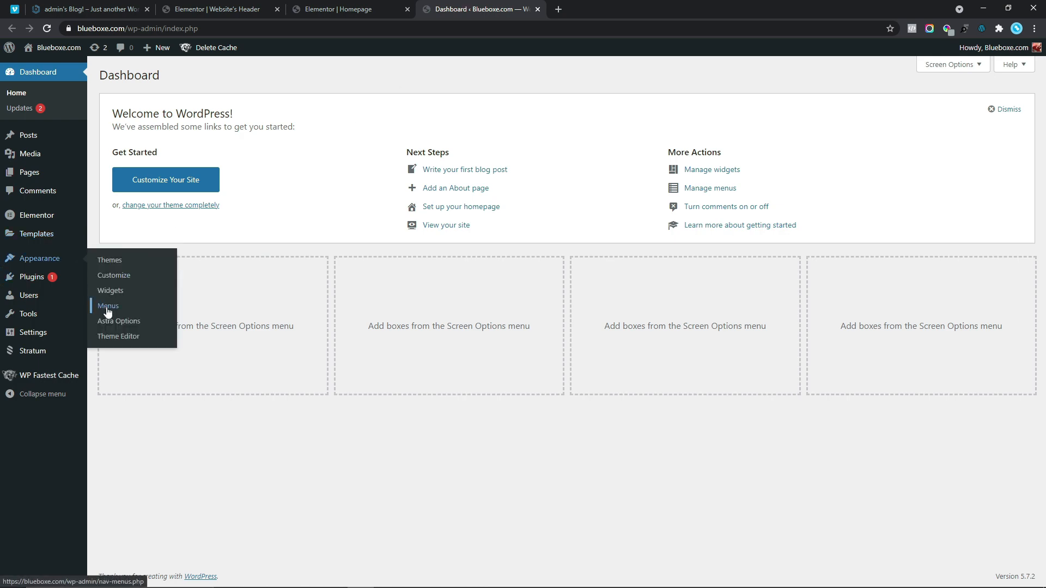
pyautogui.rightClick(108, 310)
pyautogui.click(132, 315)
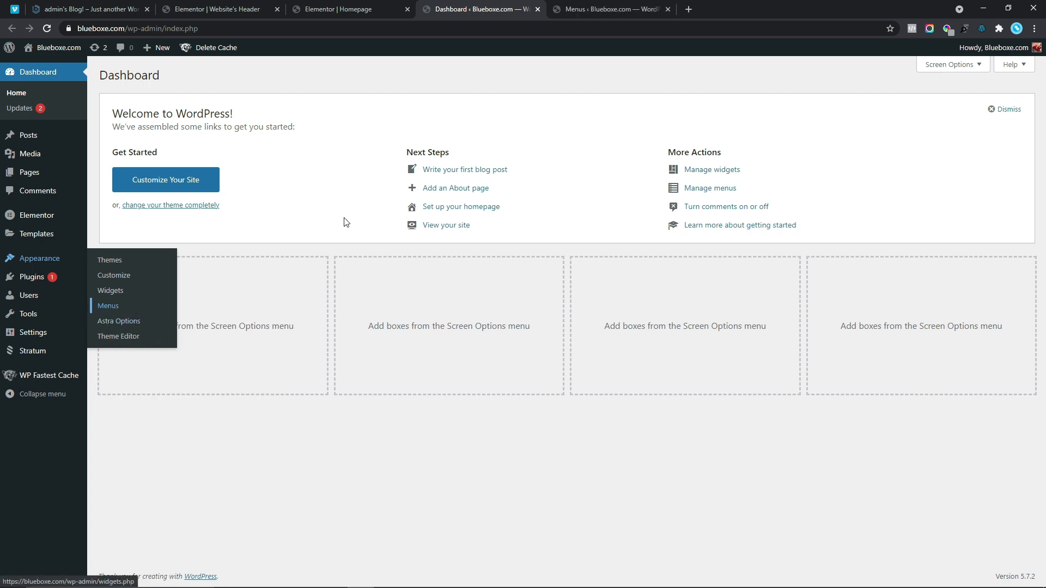
pyautogui.click(613, 10)
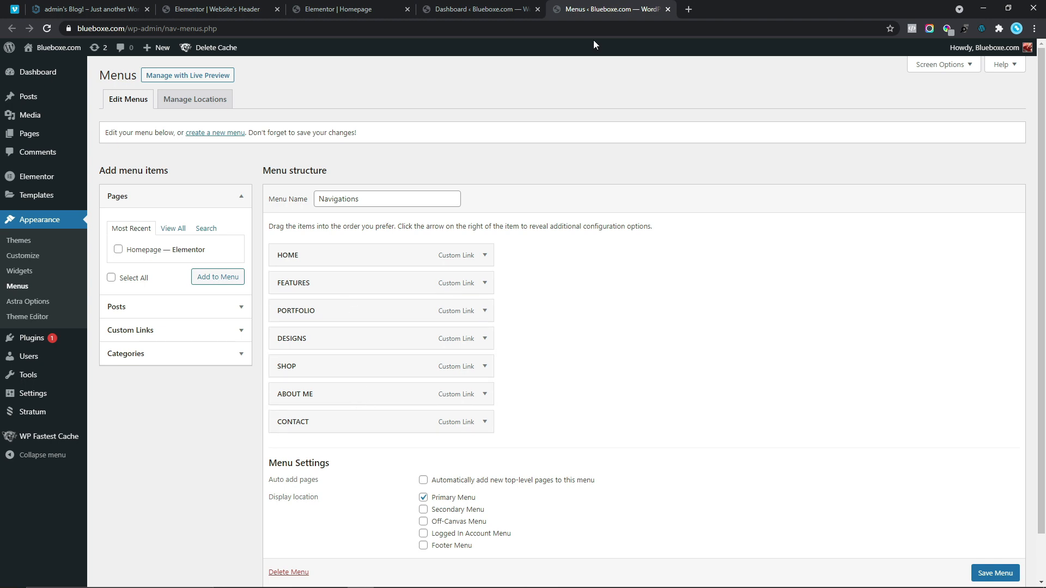
pyautogui.click(668, 10)
pyautogui.click(221, 5)
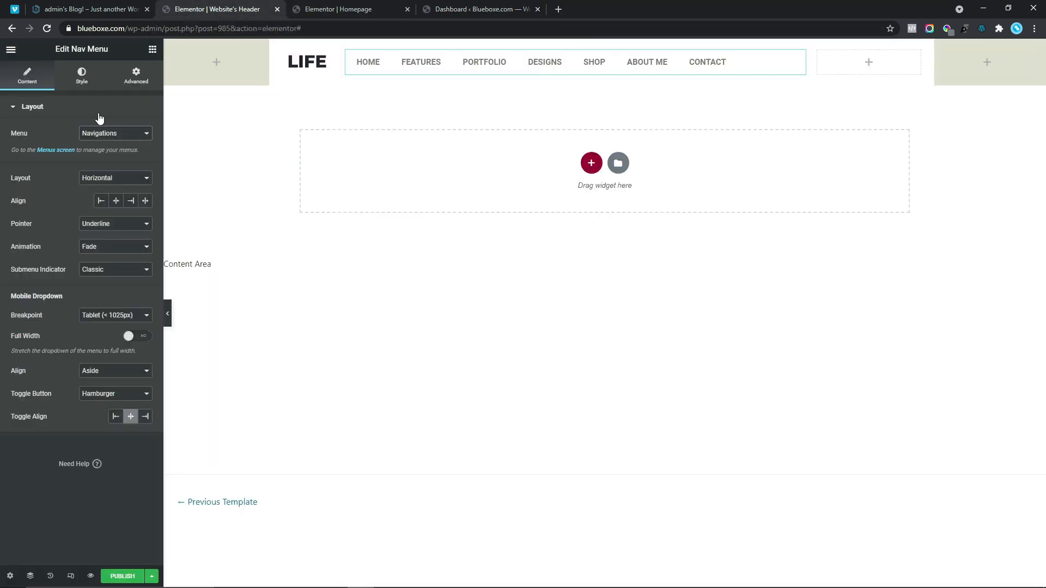
# - Check the reference site's header and place a Social Icons widget in the third inner column
pyautogui.click(153, 49)
pyautogui.click(90, 10)
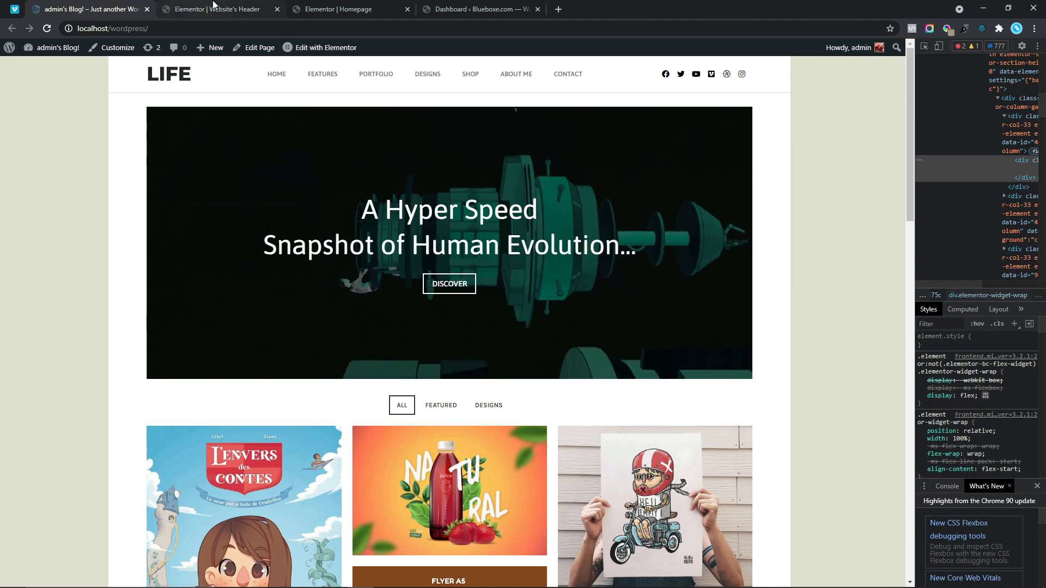
pyautogui.click(215, 9)
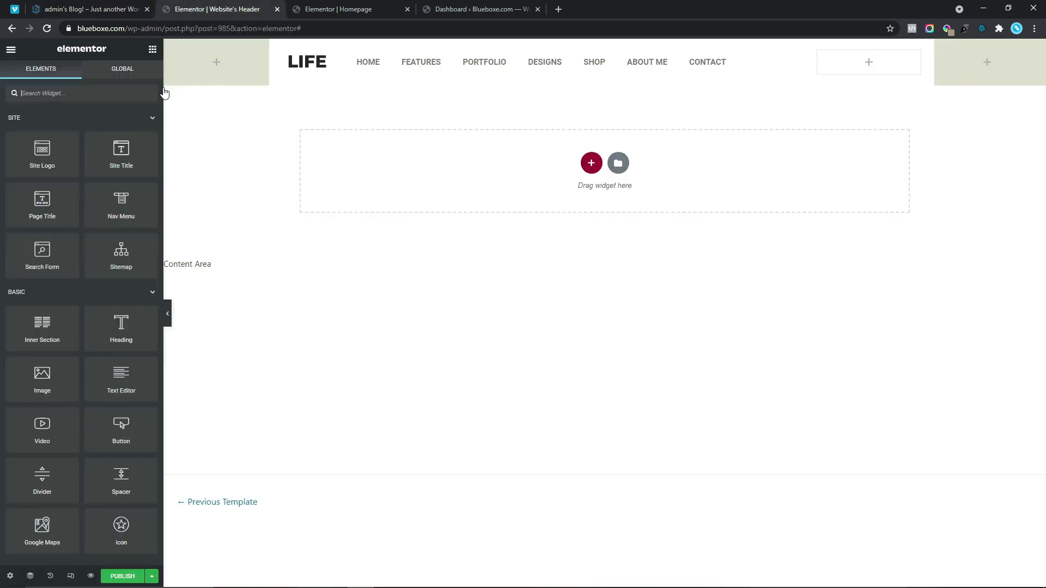
pyautogui.click(87, 95)
pyautogui.write('soci')
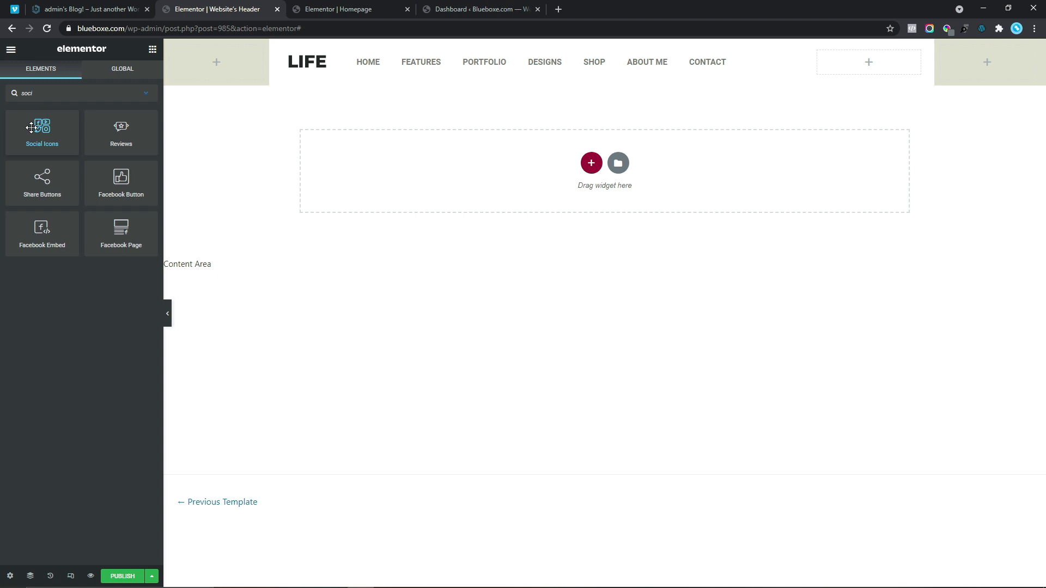
pyautogui.moveTo(31, 128); pyautogui.dragTo(867, 57)
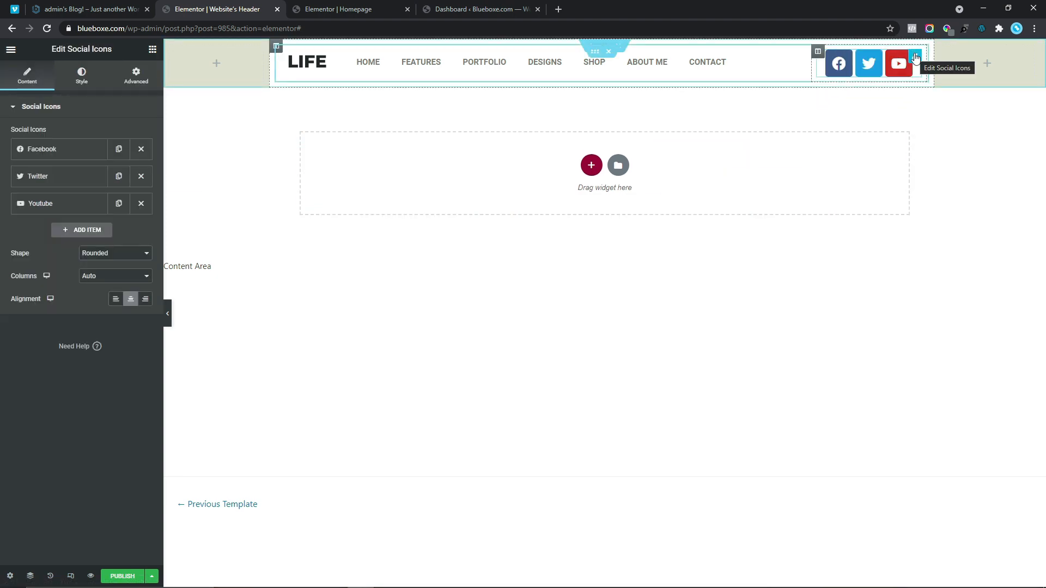
# - Configure the Nav Menu widget with the Navigations menu, Horizontal layout, centered alignment and pointer None
pyautogui.click(799, 59)
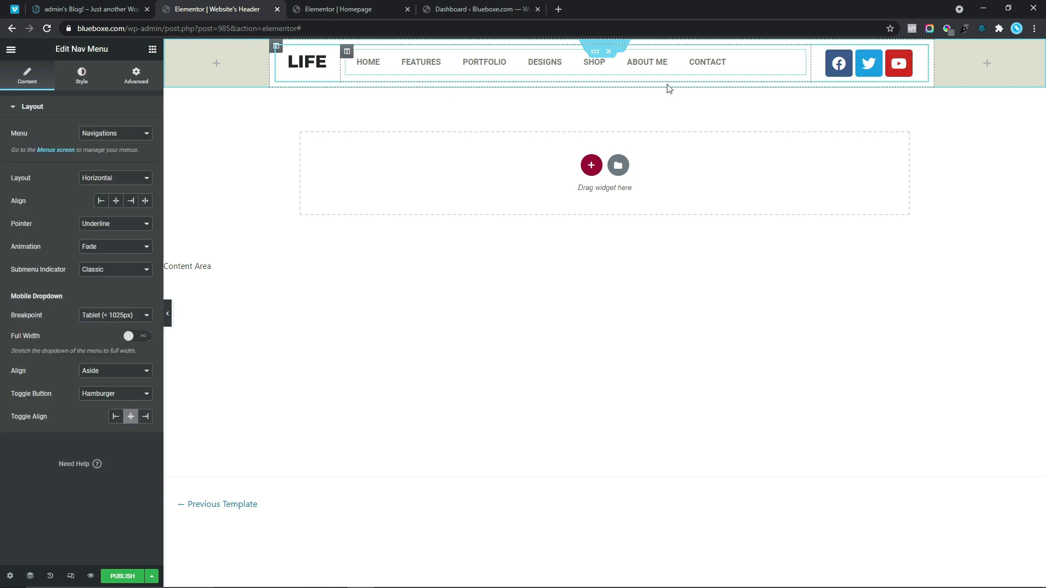
pyautogui.click(80, 133)
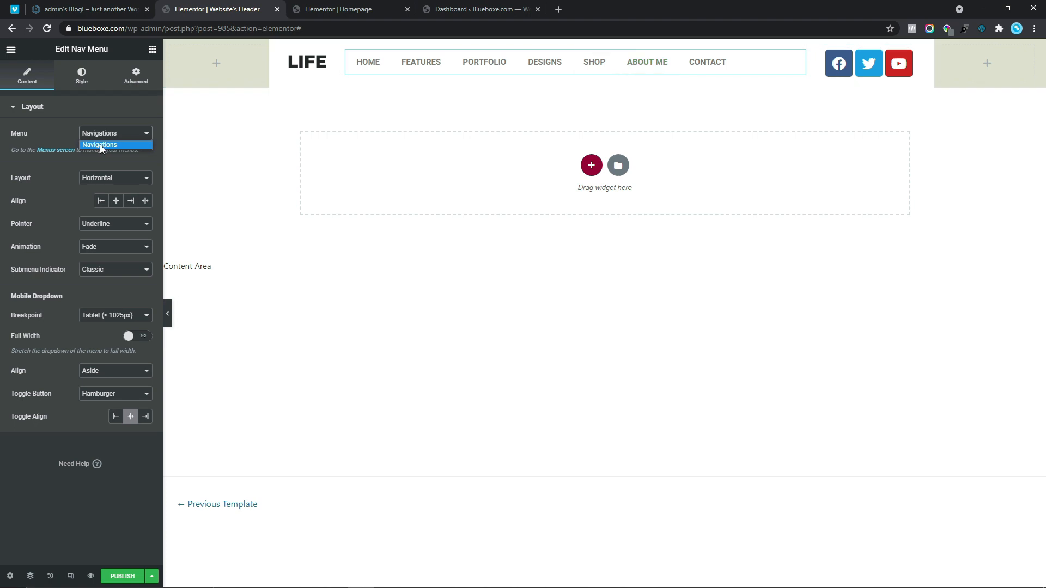
pyautogui.click(100, 145)
pyautogui.click(104, 182)
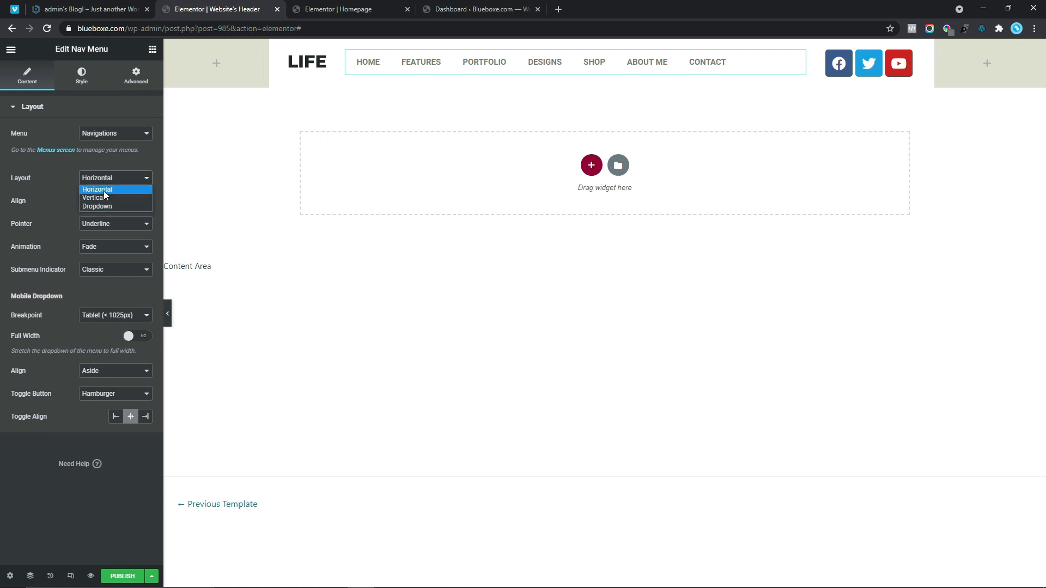
pyautogui.click(103, 191)
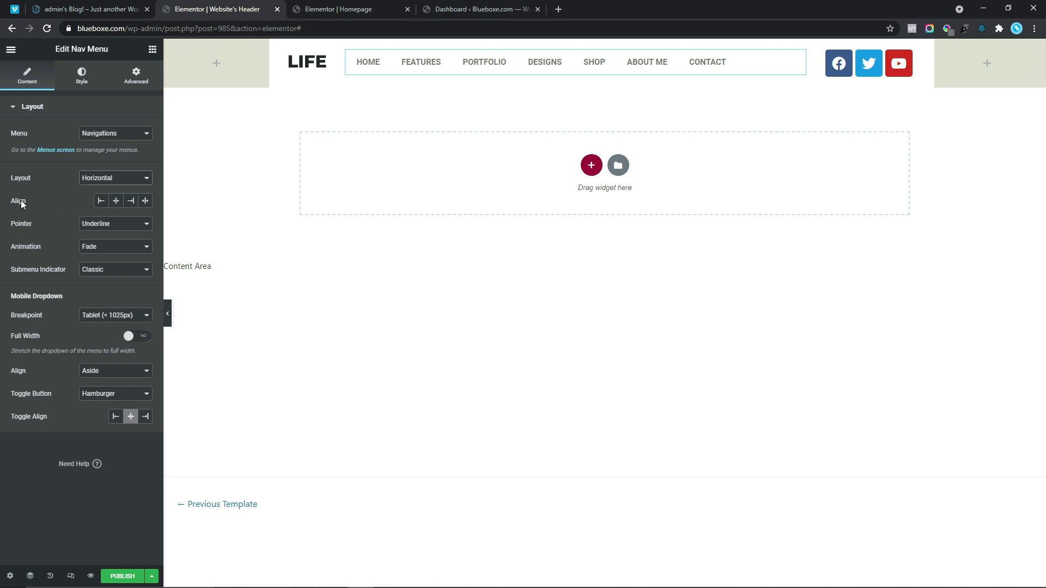
pyautogui.click(116, 201)
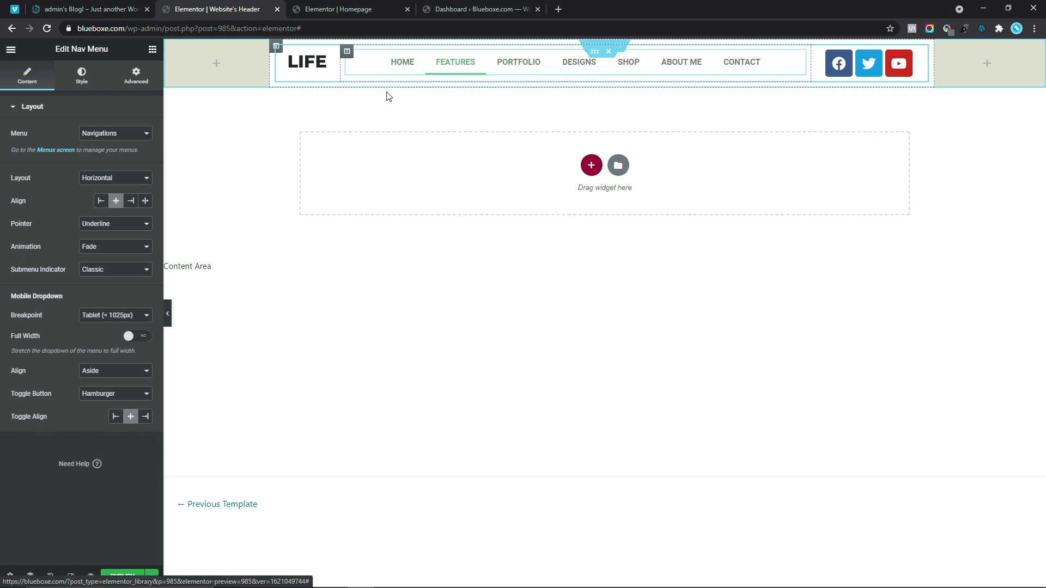
pyautogui.click(105, 226)
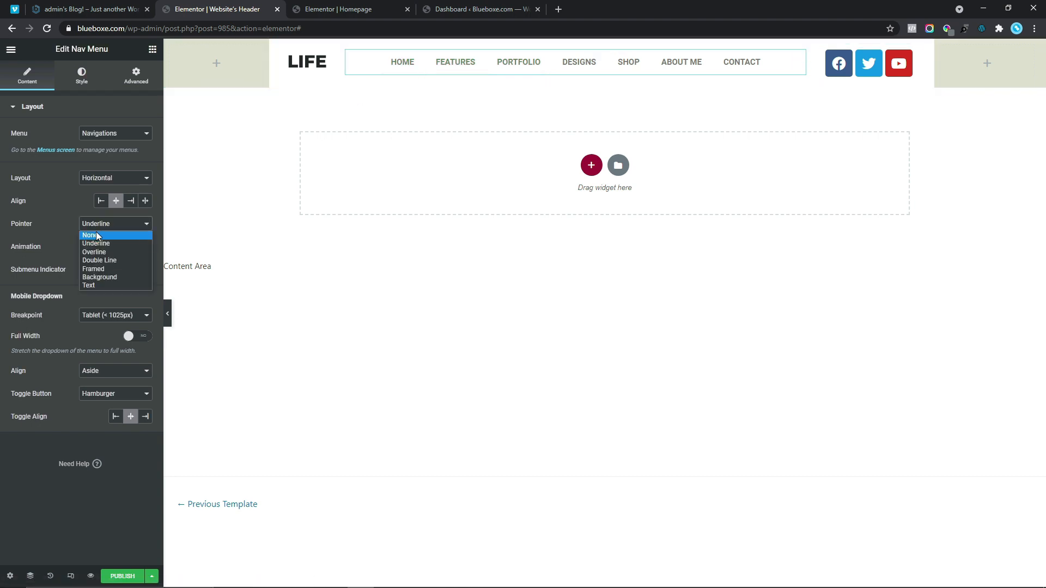
pyautogui.click(95, 234)
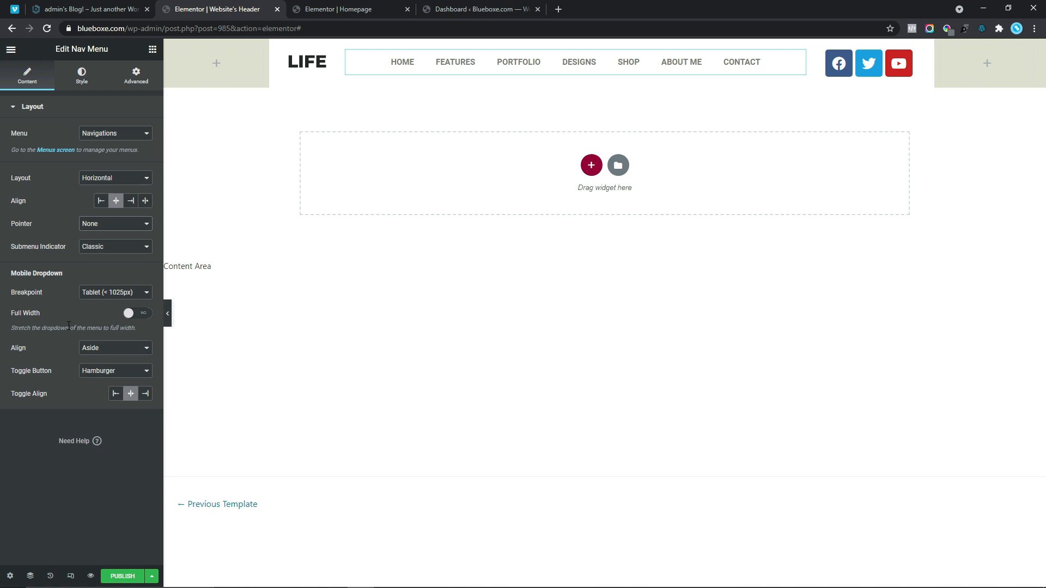
# - Set the Nav Menu's main menu typography to the Asap family, size 12 px and weight 600
pyautogui.click(93, 78)
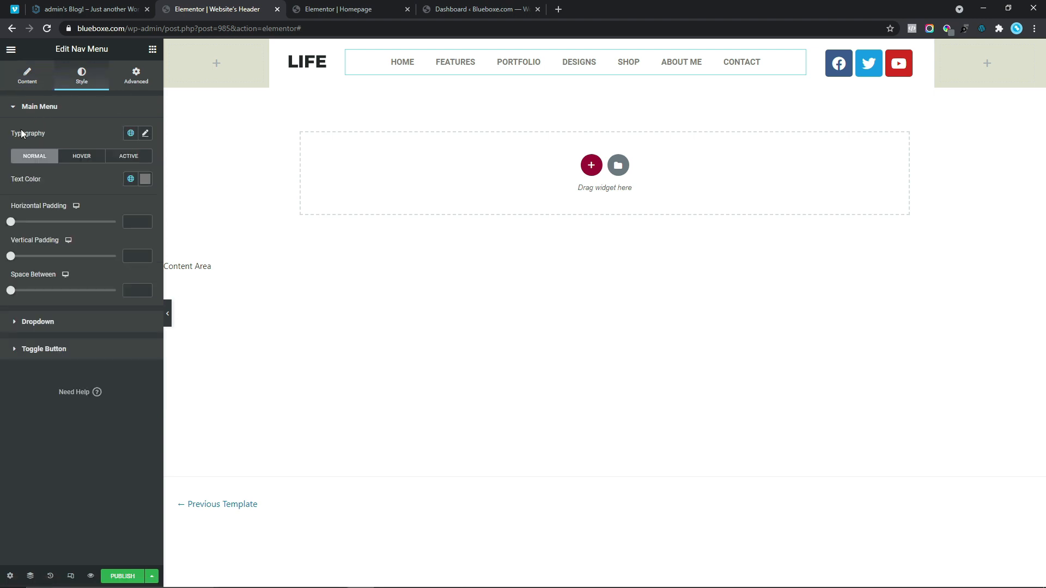
pyautogui.click(146, 134)
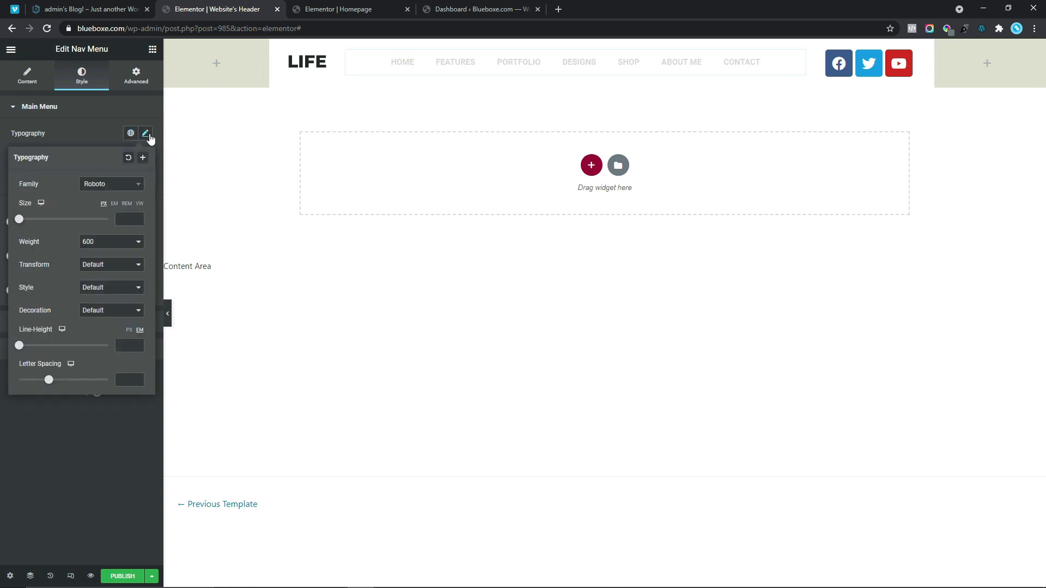
pyautogui.click(106, 185)
pyautogui.write('Asap')
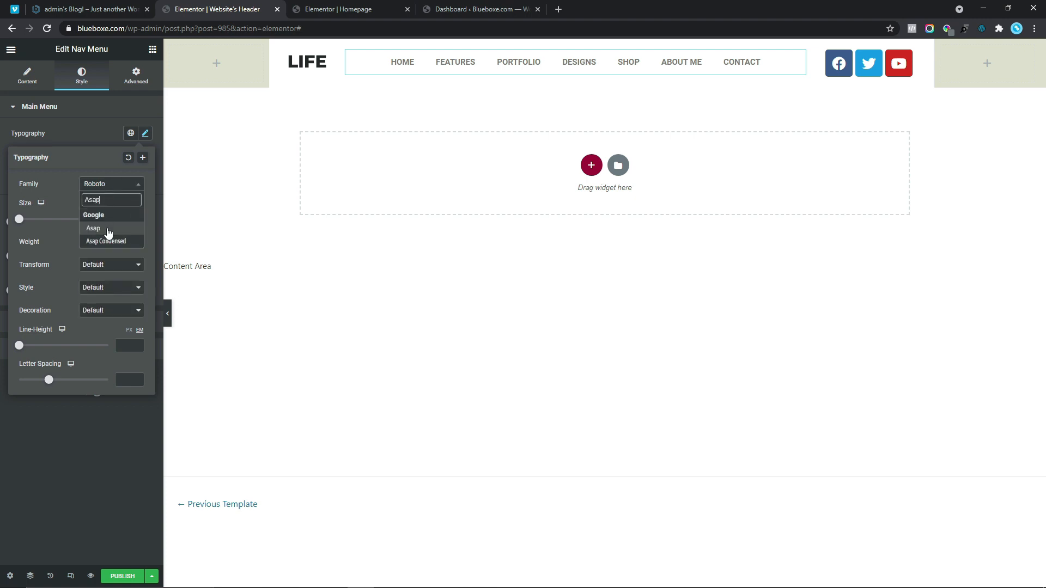
pyautogui.click(108, 229)
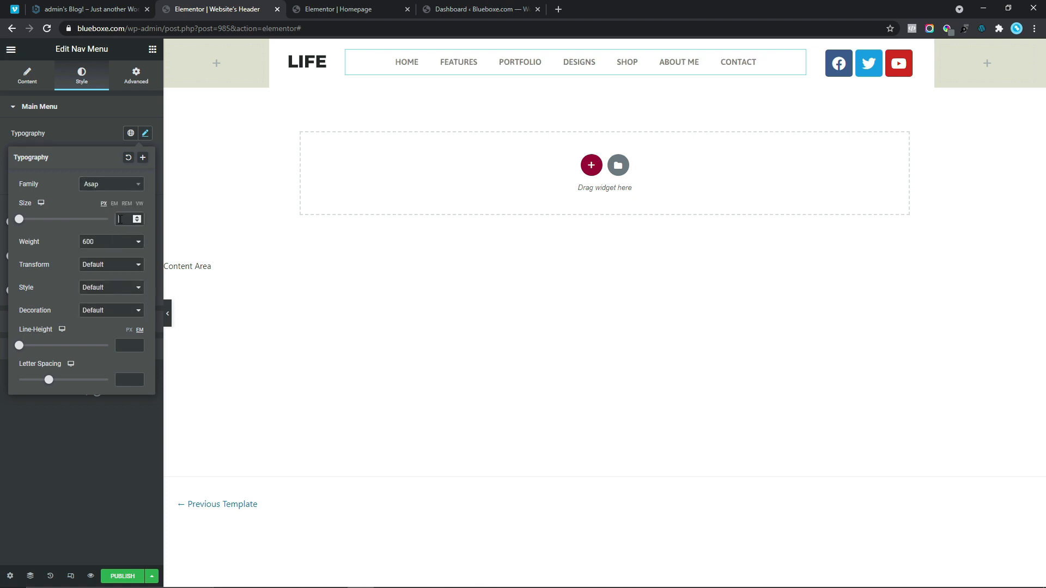
pyautogui.click(120, 219)
pyautogui.write('12')
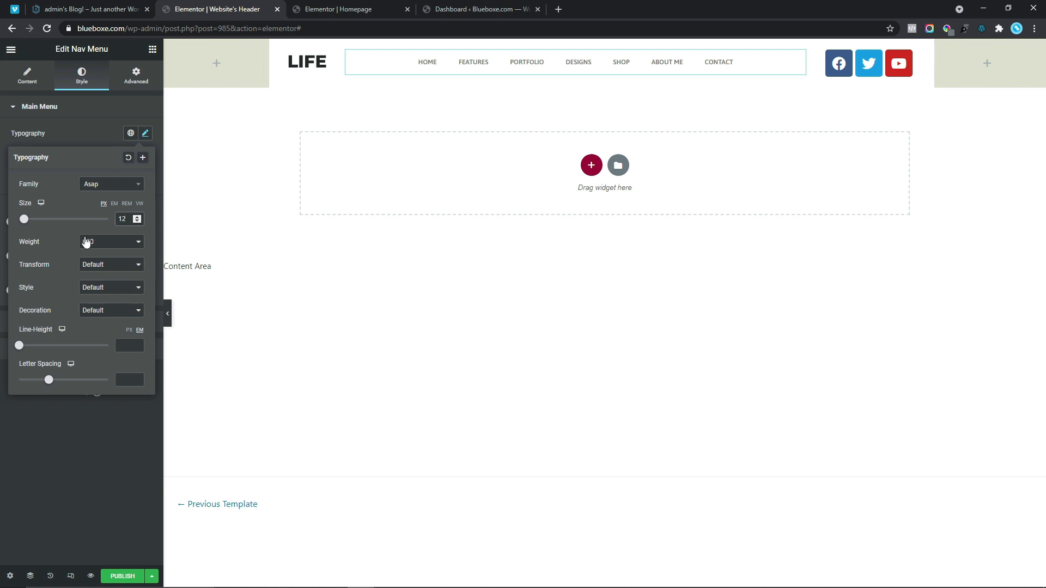
pyautogui.click(88, 245)
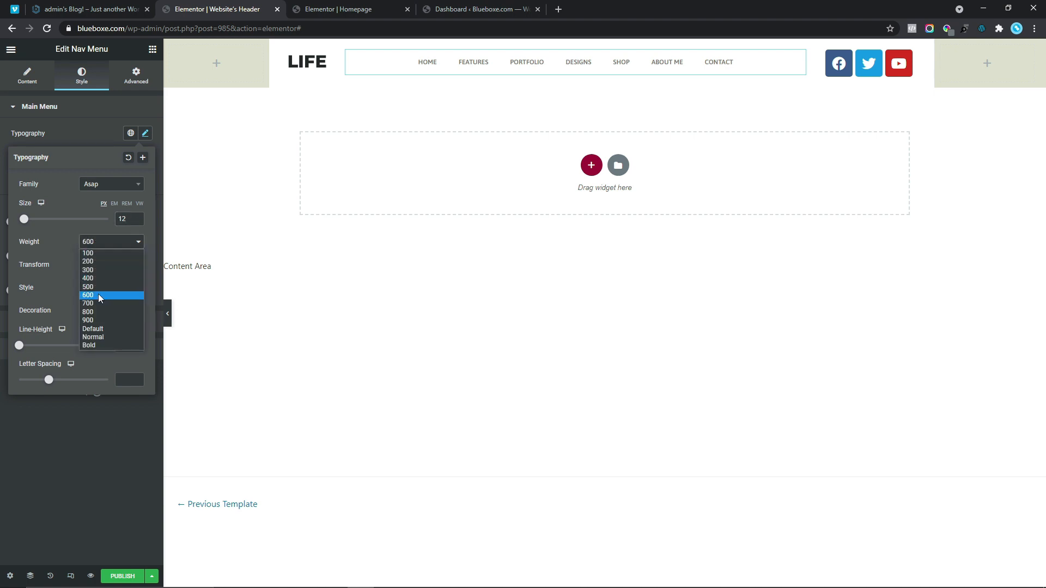
pyautogui.click(98, 294)
pyautogui.click(4, 159)
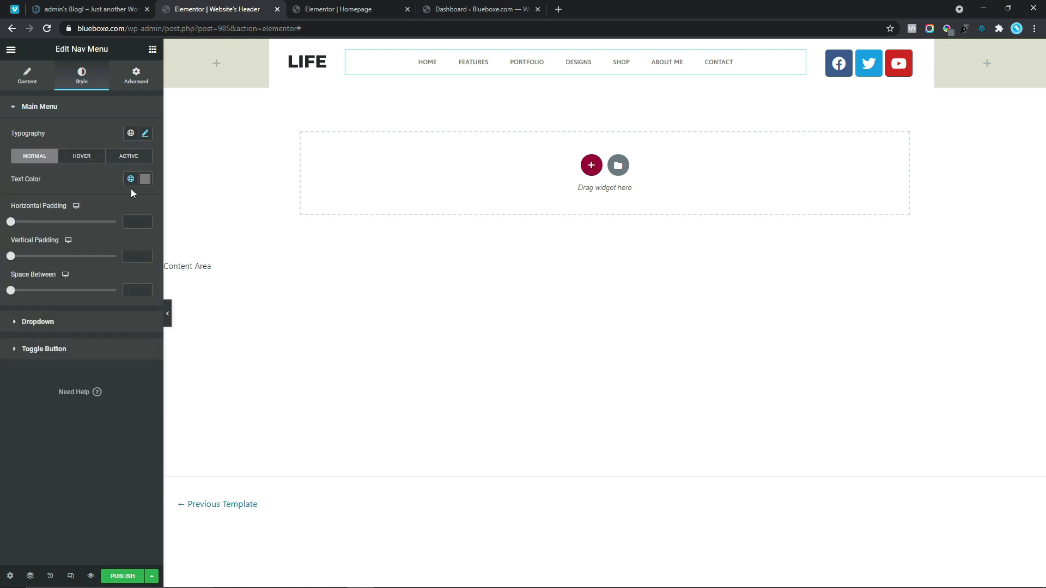
# - Set the Nav Menu's main menu text color to #000000 for the hover state and black for the active state
pyautogui.click(146, 180)
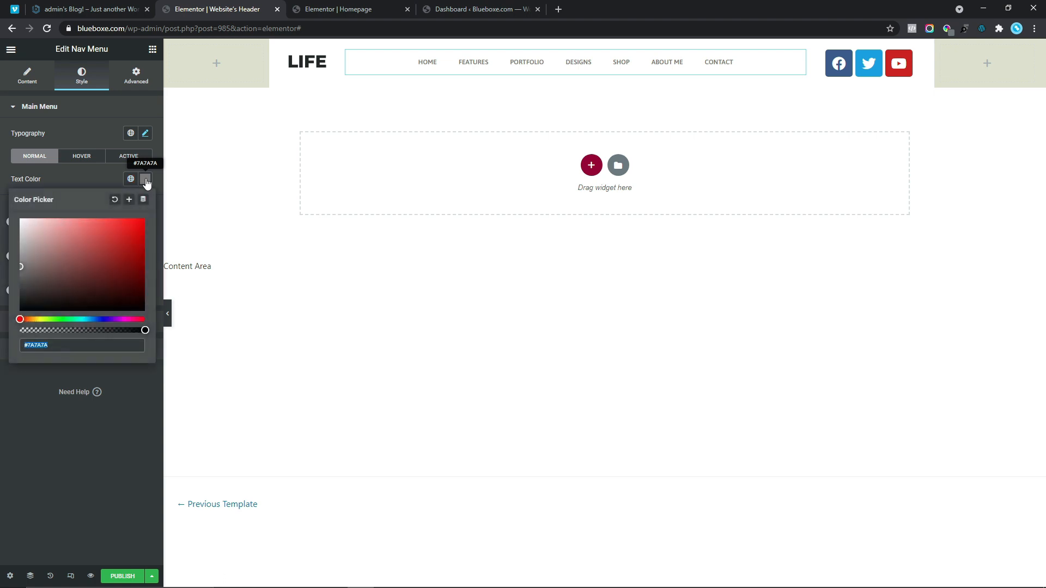
pyautogui.click(53, 344)
pyautogui.click(84, 157)
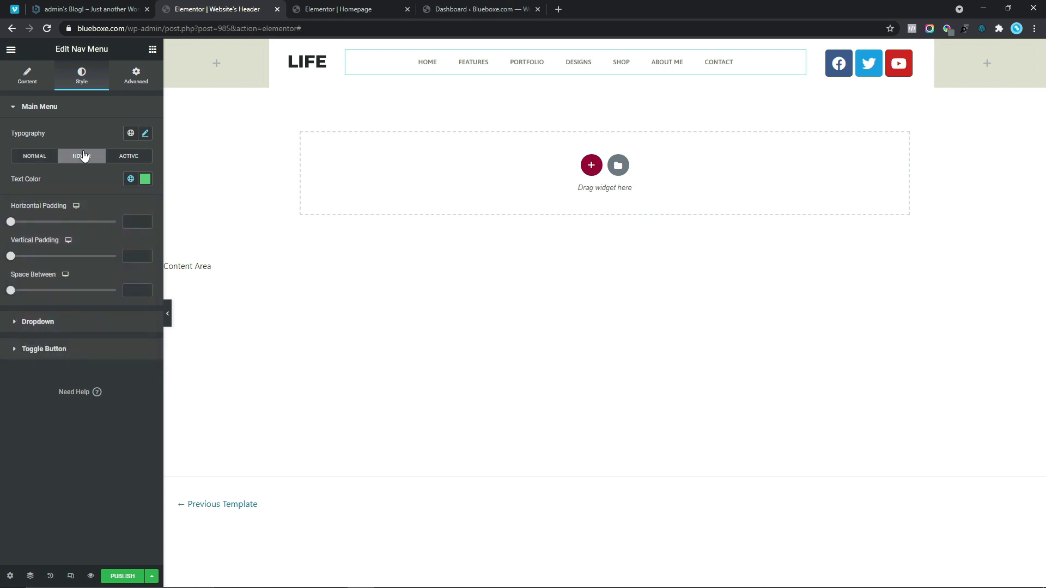
pyautogui.click(145, 179)
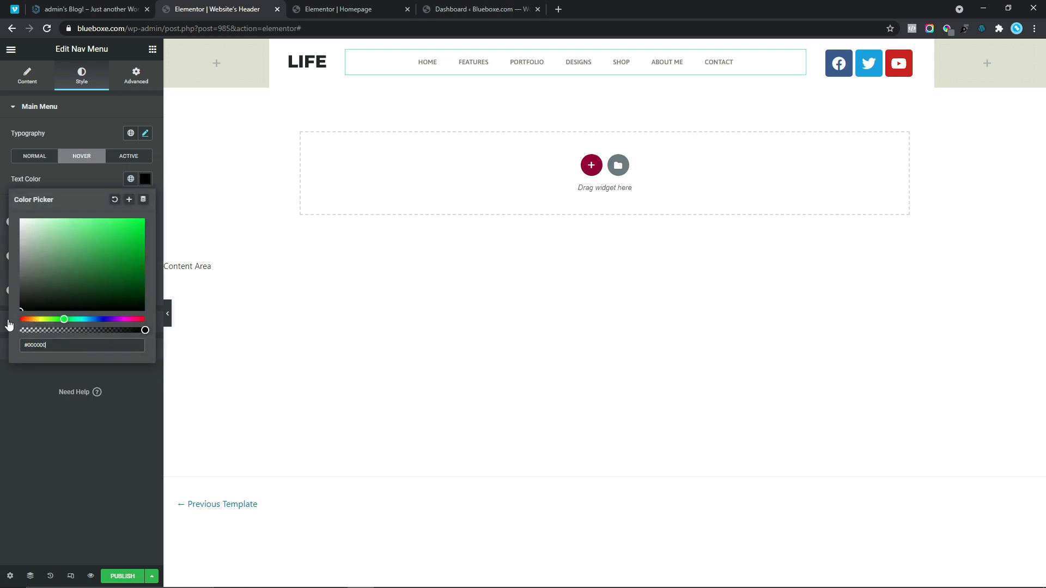
pyautogui.click(128, 157)
pyautogui.click(144, 181)
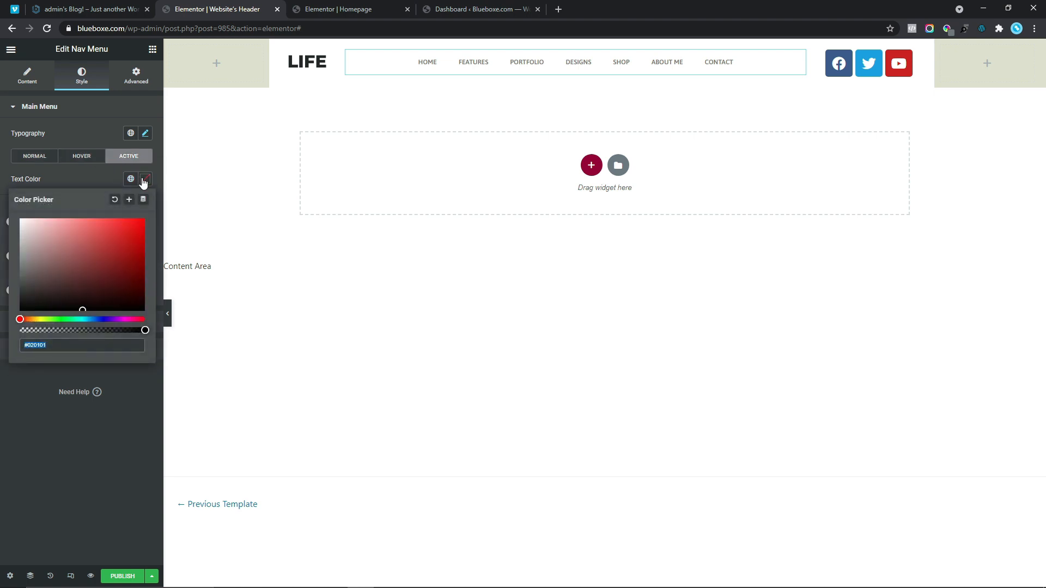
pyautogui.moveTo(63, 269); pyautogui.dragTo(2, 343)
pyautogui.click(2, 169)
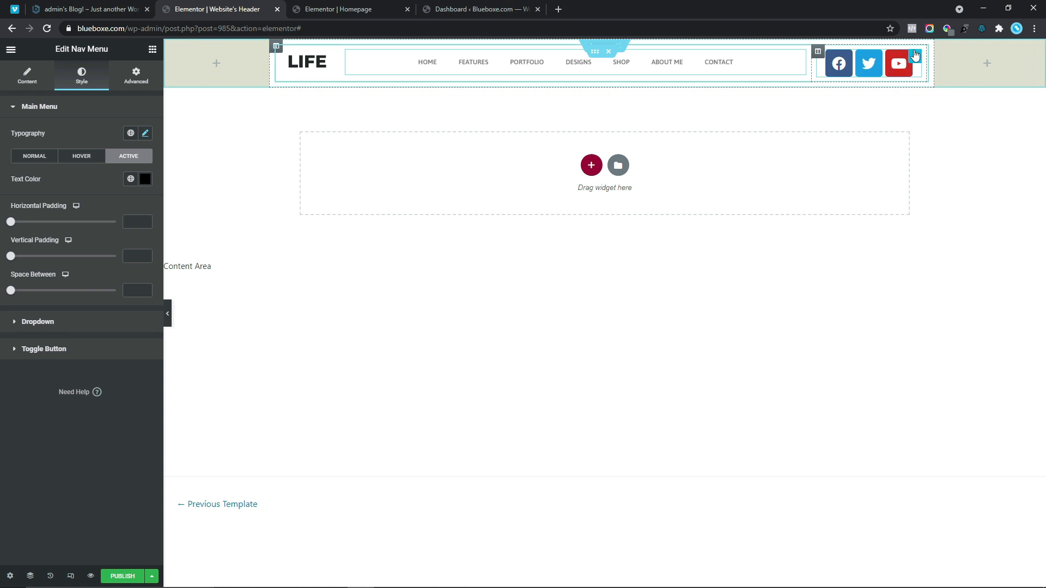
# - Check the social icons in the reference site's header and add a Vimeo item with link # to the Social Icons widget
pyautogui.click(916, 56)
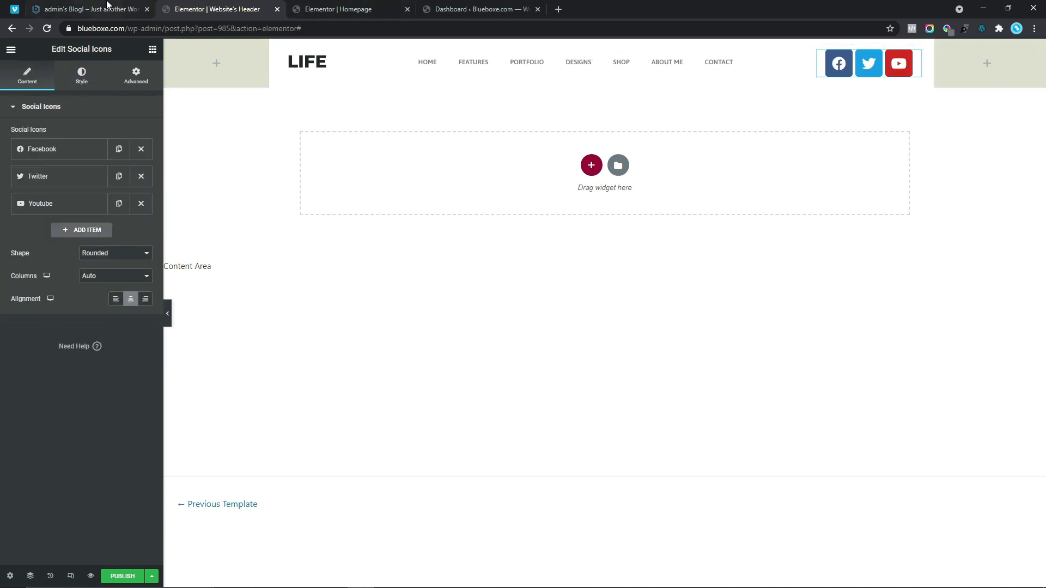
pyautogui.click(90, 9)
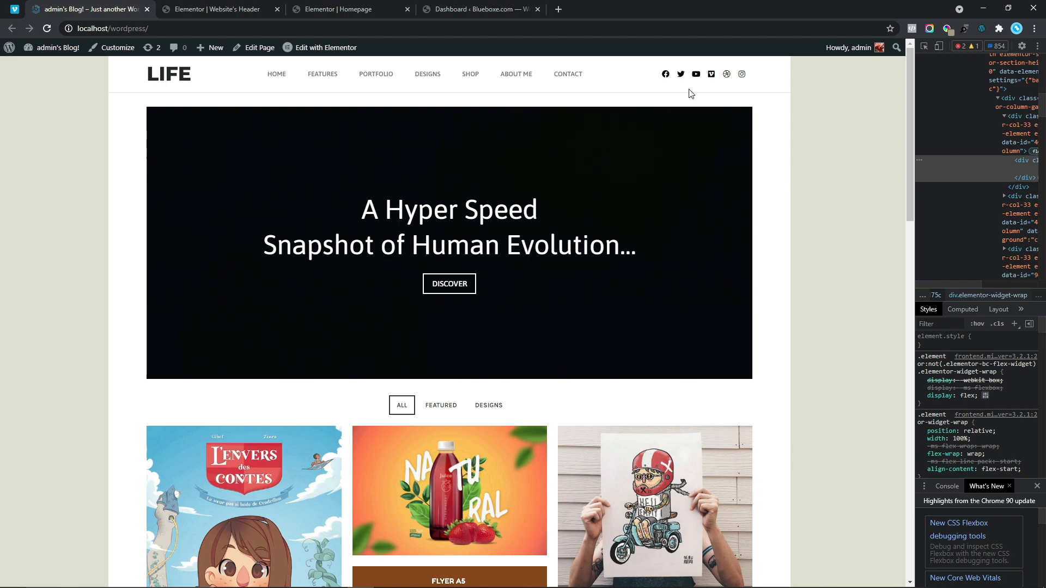
pyautogui.click(242, 4)
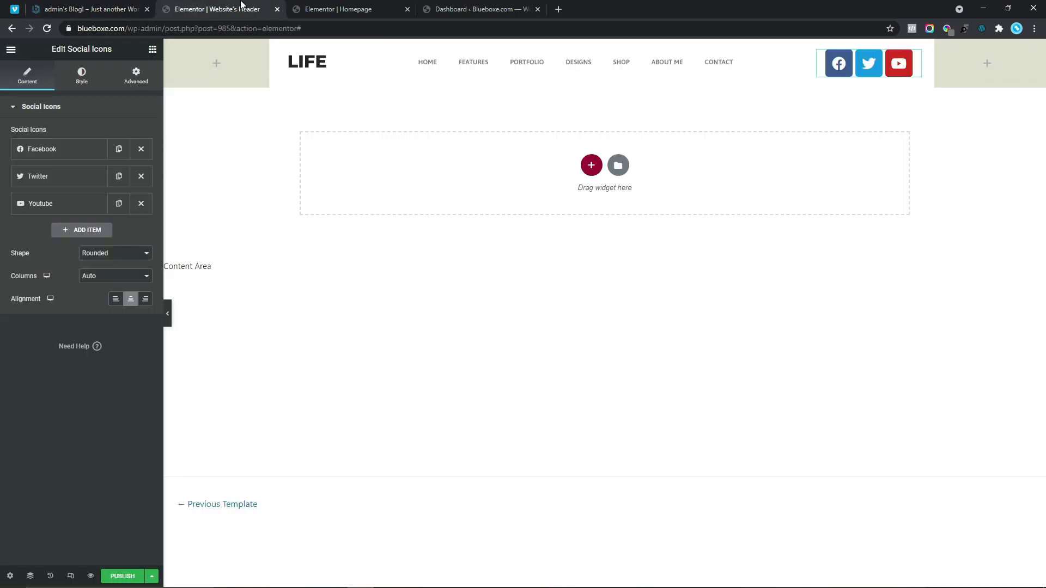
pyautogui.click(68, 230)
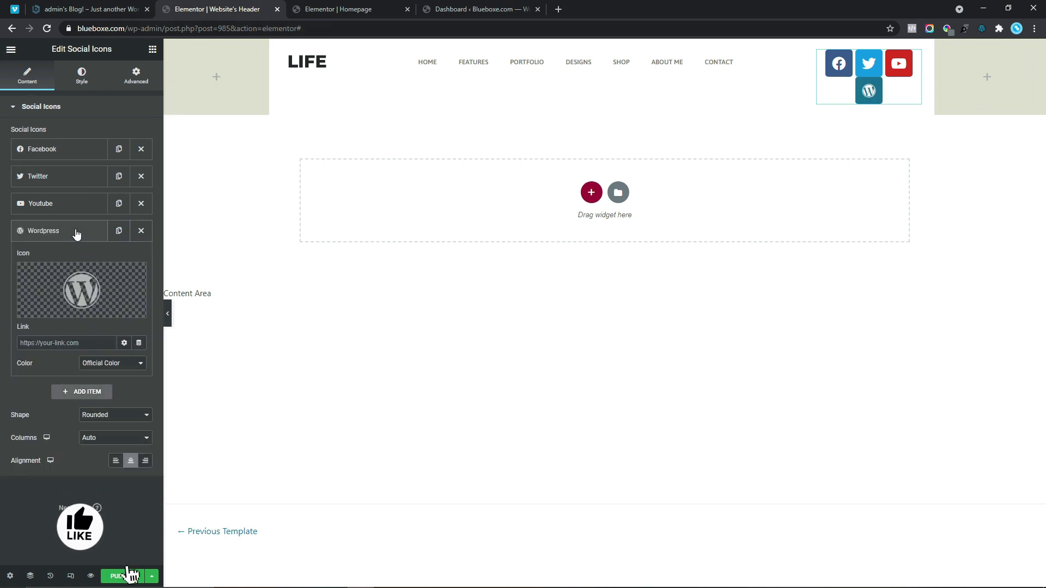
pyautogui.click(76, 286)
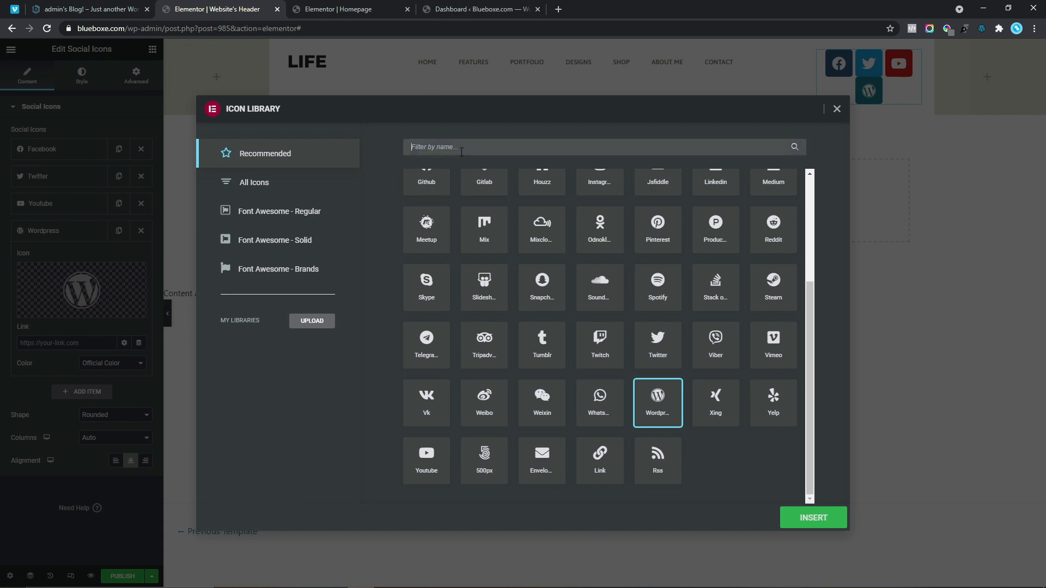
pyautogui.write('Vim')
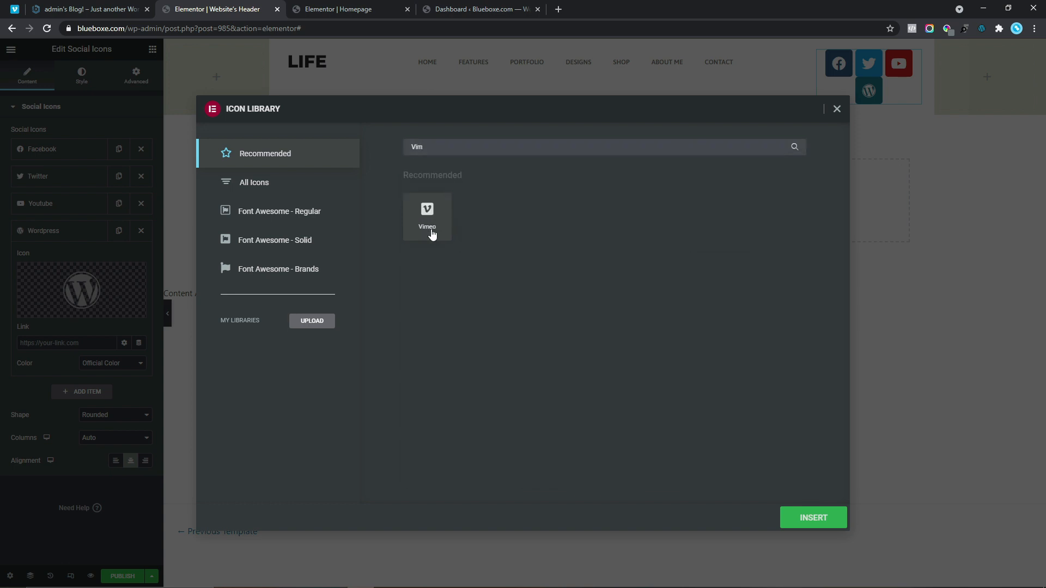
pyautogui.click(435, 229)
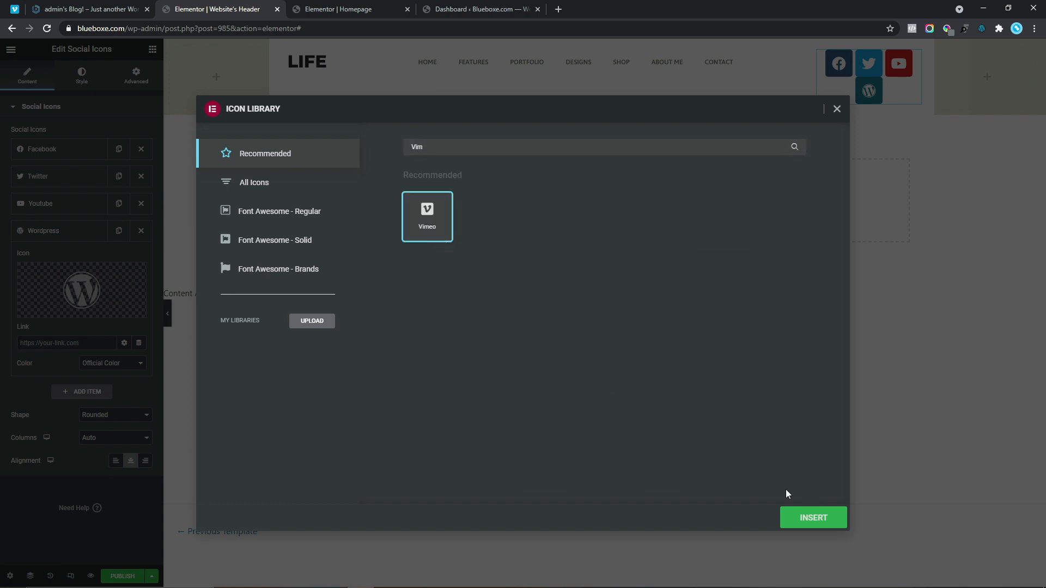
pyautogui.click(810, 518)
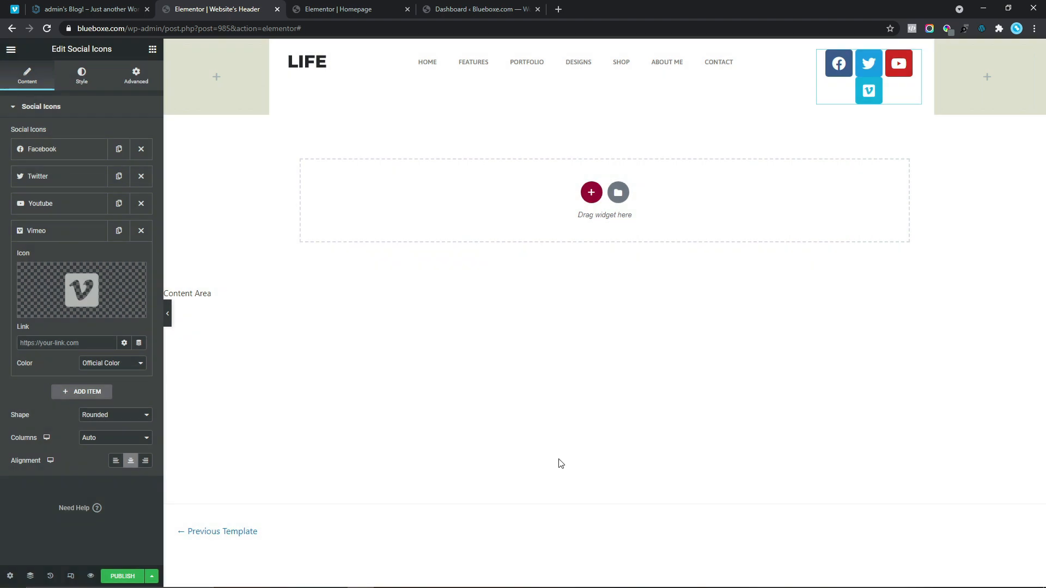
pyautogui.click(50, 345)
pyautogui.write('#')
# - Set the links of the Youtube, Twitter and Facebook social icons to #
pyautogui.click(56, 204)
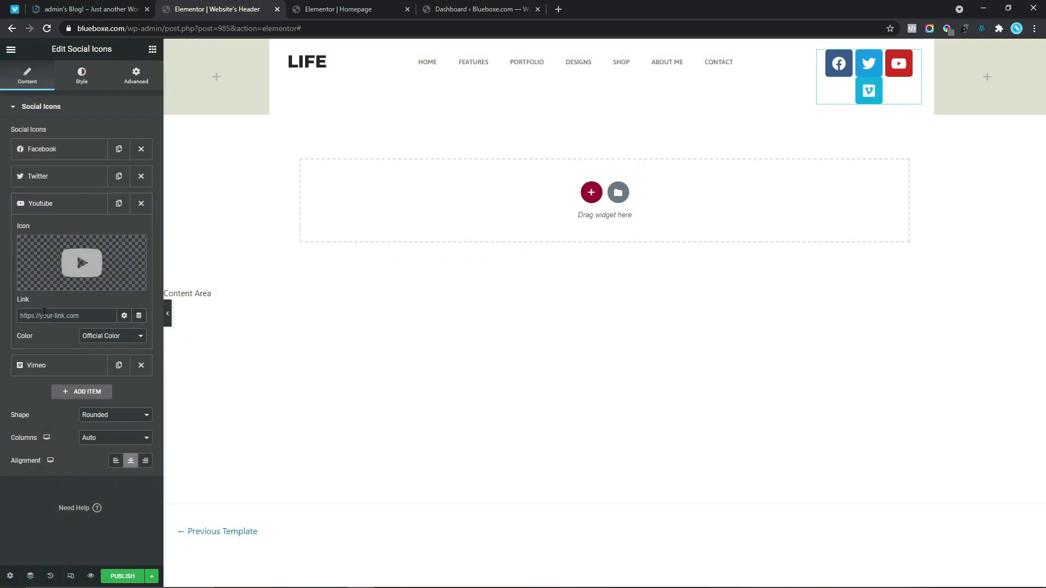
pyautogui.write('#')
pyautogui.click(49, 179)
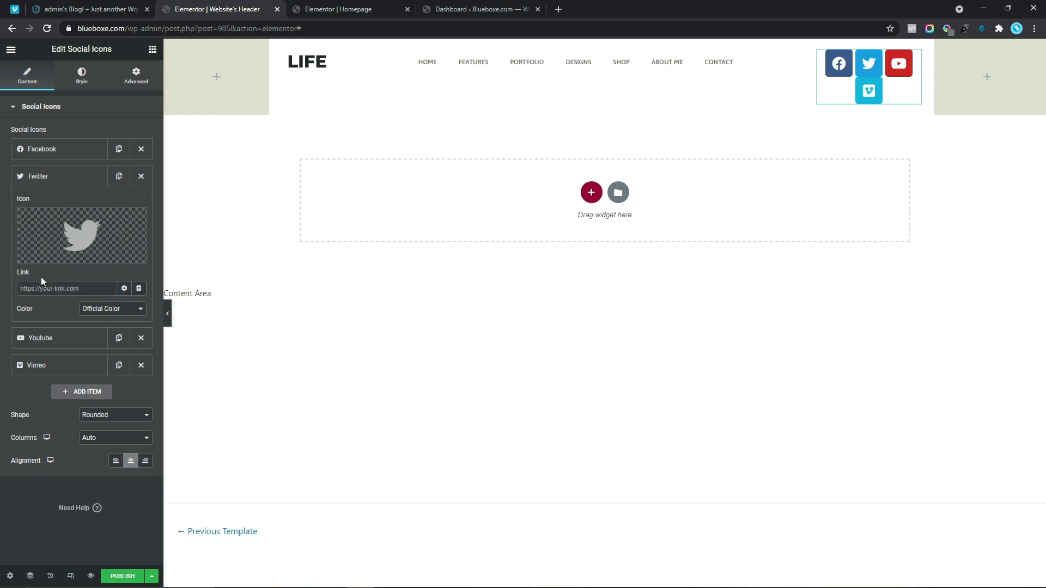
pyautogui.click(40, 292)
pyautogui.write('#')
pyautogui.click(71, 148)
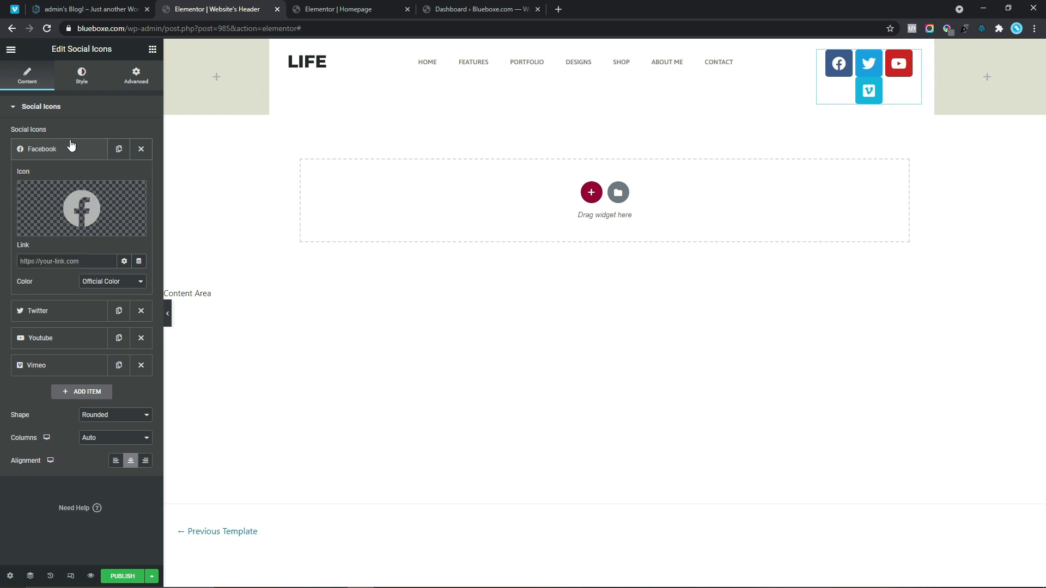
pyautogui.click(36, 260)
pyautogui.write('#')
pyautogui.click(36, 155)
# - Add a fifth item to the Social Icons widget and give it the Dribbble icon
pyautogui.click(69, 258)
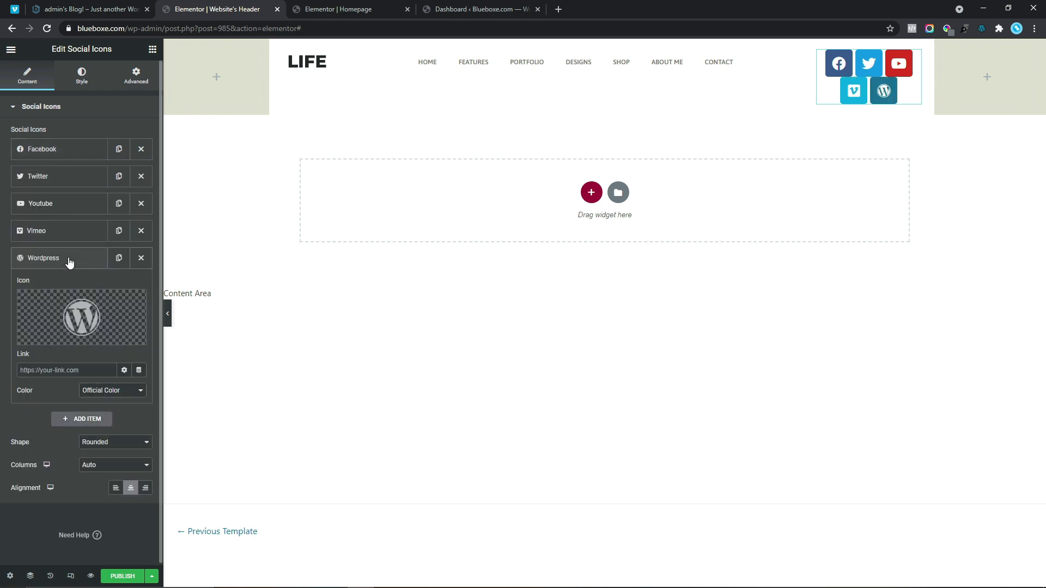
pyautogui.click(64, 305)
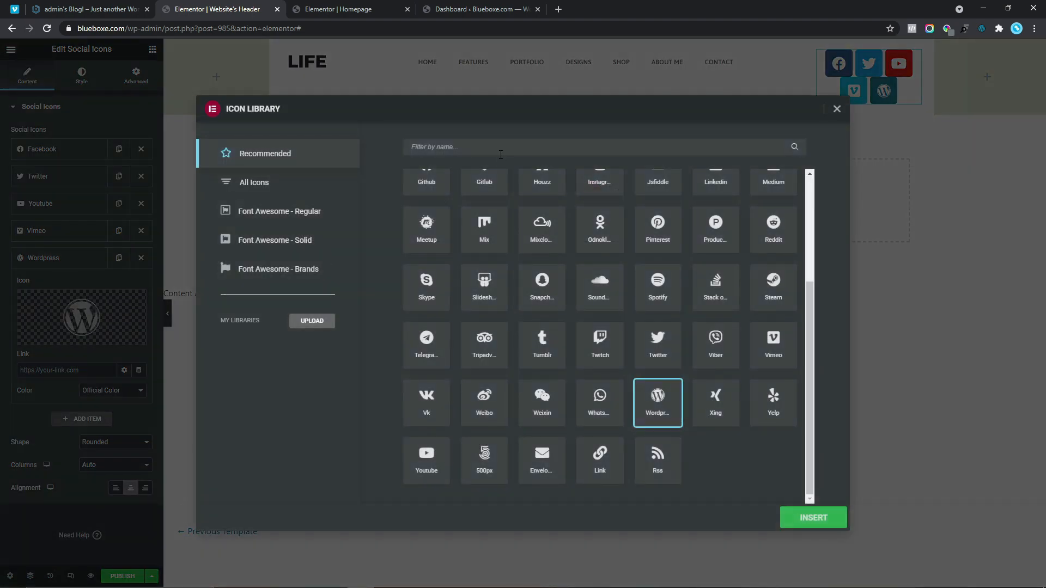
pyautogui.write('Dri')
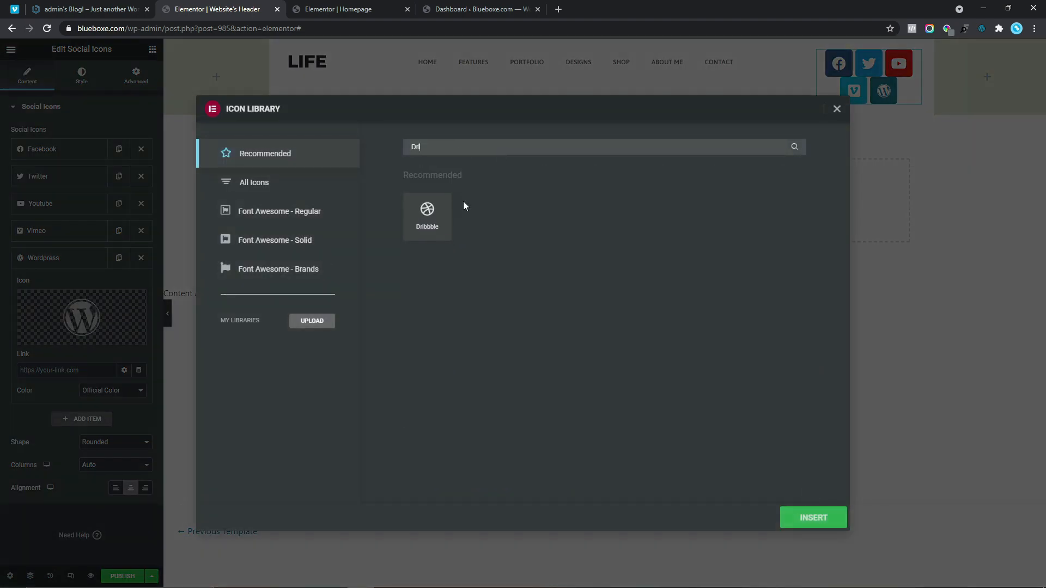
pyautogui.click(439, 229)
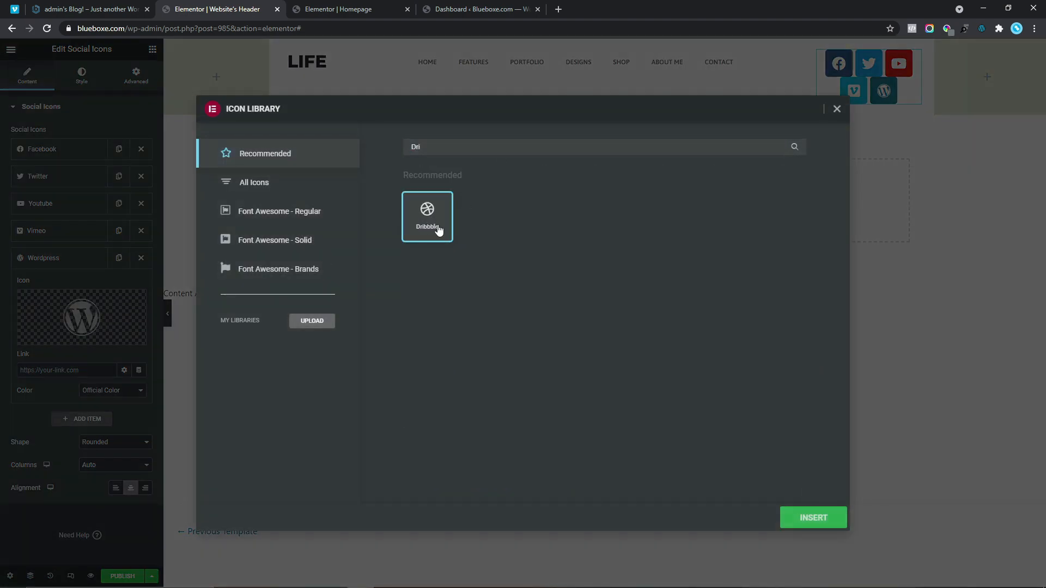
pyautogui.click(812, 518)
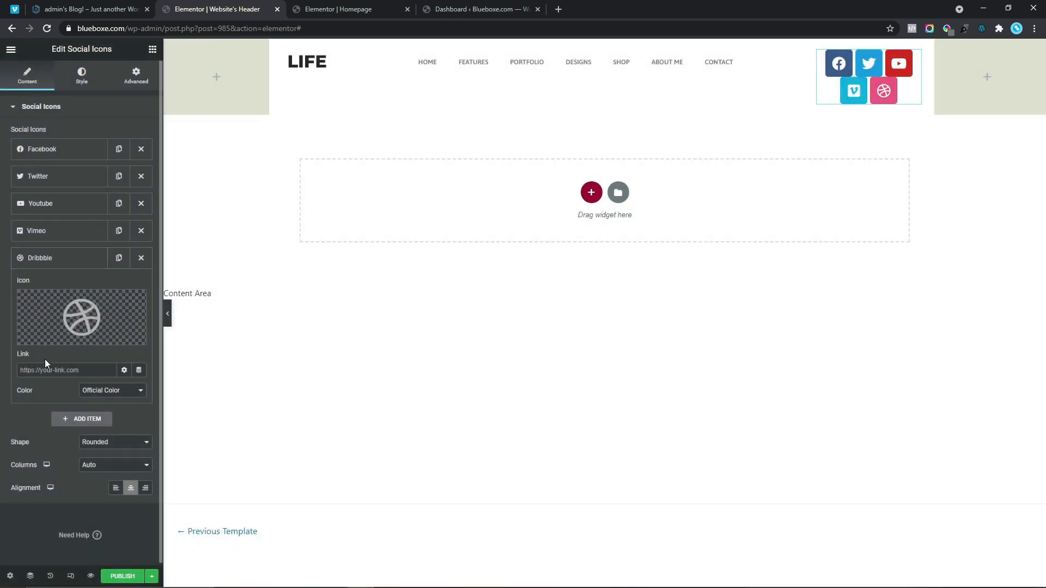
# - Add a new item to the social icons list and give it the Instagram icon from the icon library
pyautogui.click(50, 259)
pyautogui.click(75, 283)
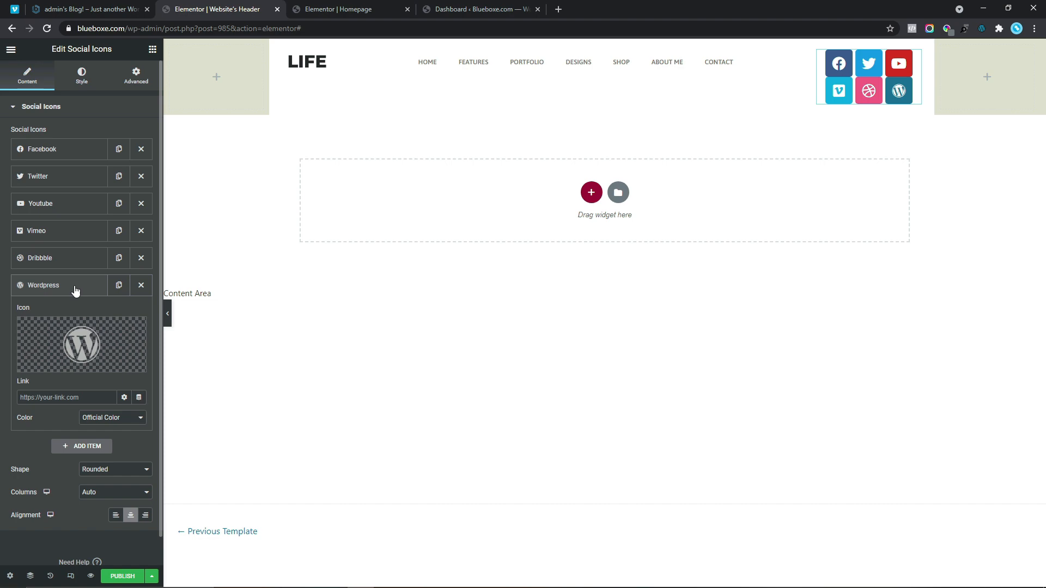
pyautogui.click(76, 340)
pyautogui.click(463, 146)
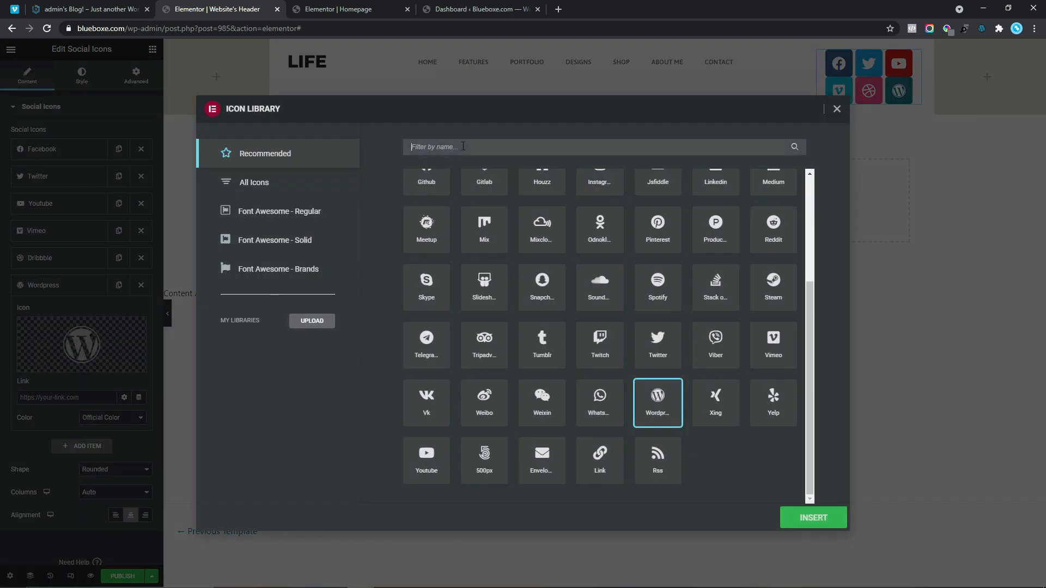
pyautogui.write('Ins')
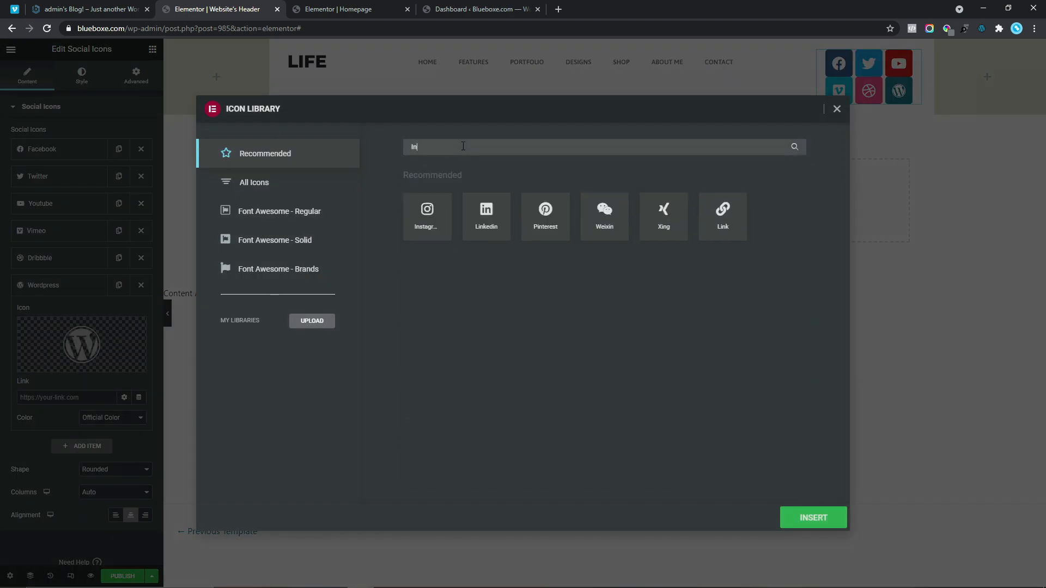
pyautogui.click(428, 229)
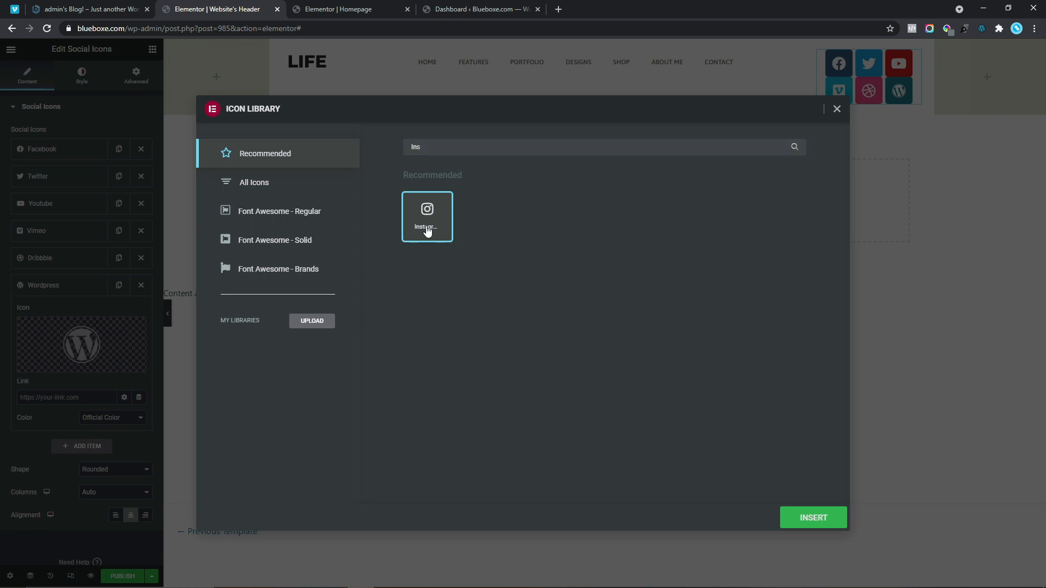
pyautogui.click(806, 522)
# - Set the Instagram item's link to # and collapse the item
pyautogui.click(36, 401)
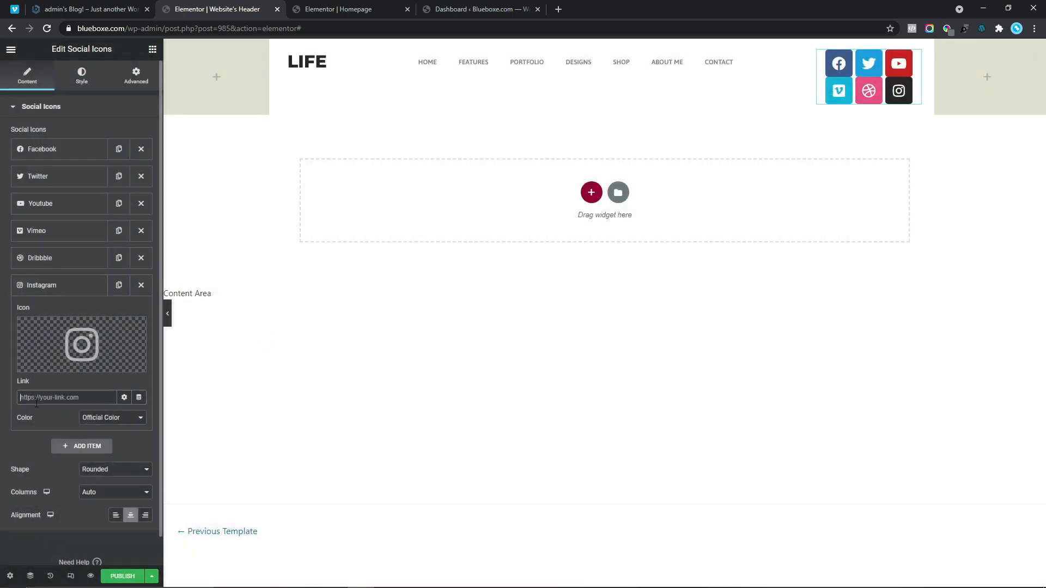
pyautogui.write('#')
pyautogui.click(45, 294)
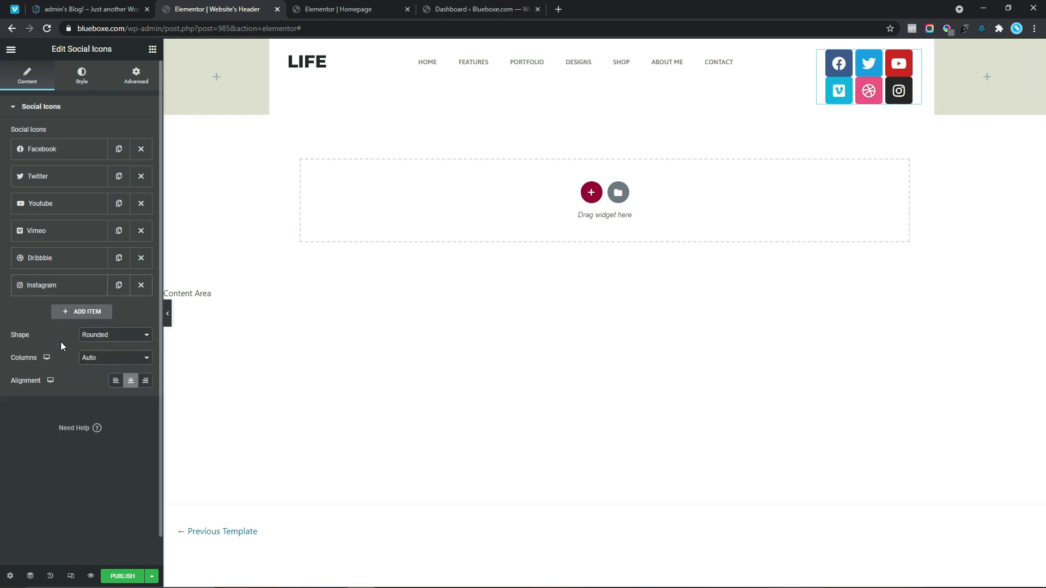
# - Try the Square and Circle shapes on the social icons, and return the shape to Rounded
pyautogui.click(115, 338)
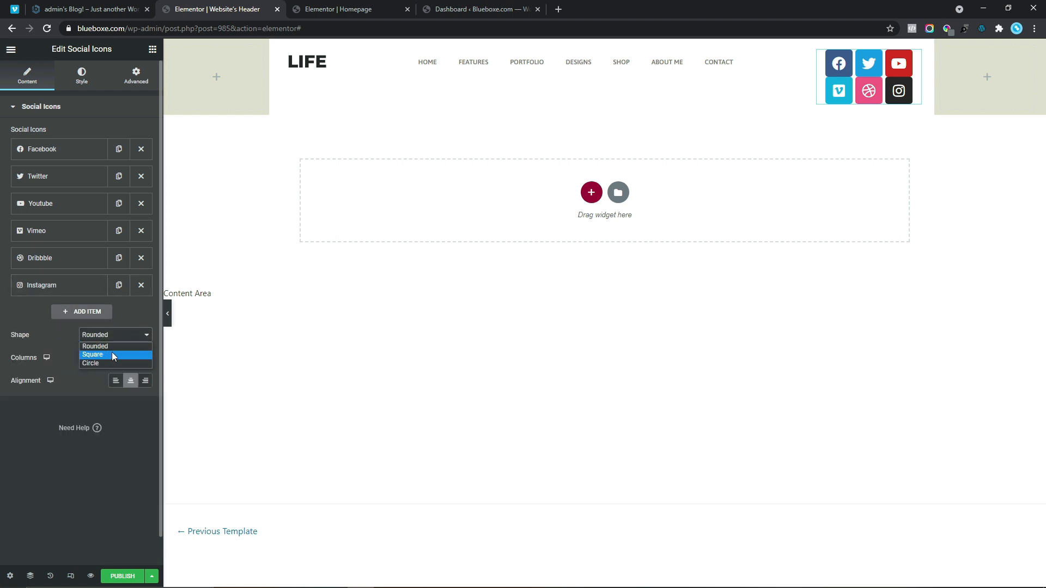
pyautogui.click(107, 355)
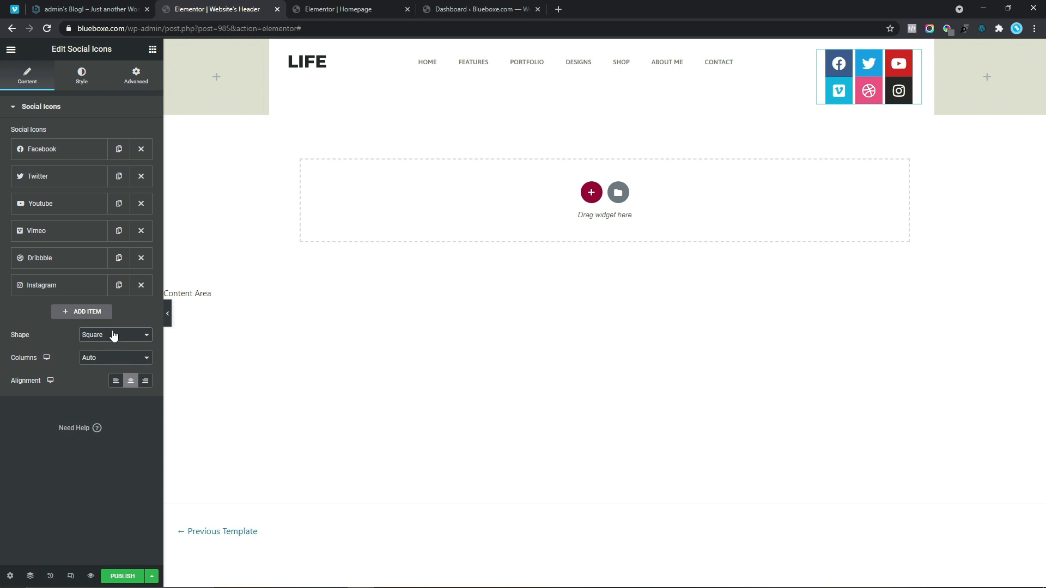
pyautogui.click(112, 335)
pyautogui.click(97, 365)
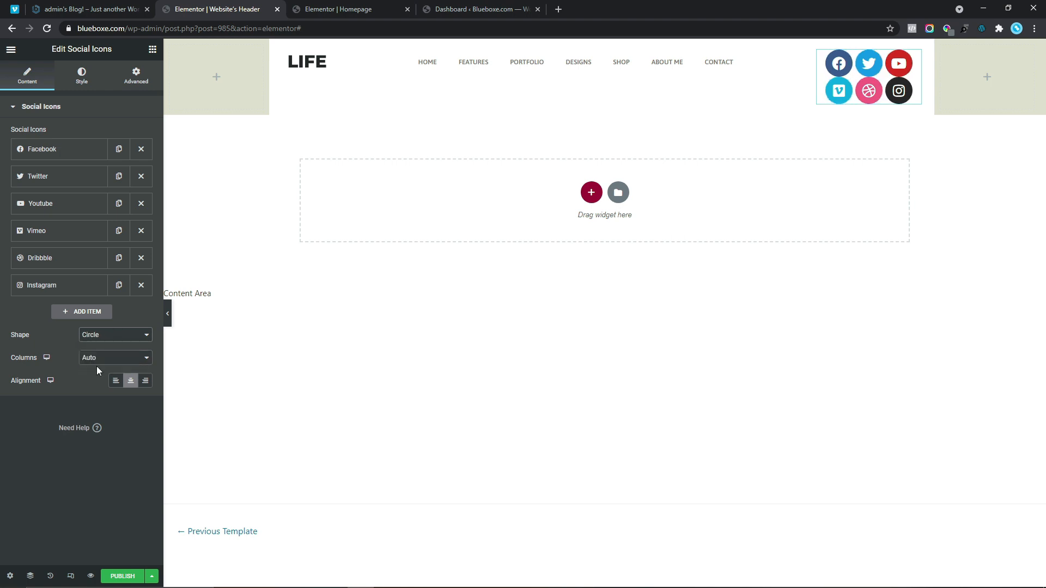
pyautogui.click(111, 337)
pyautogui.click(111, 347)
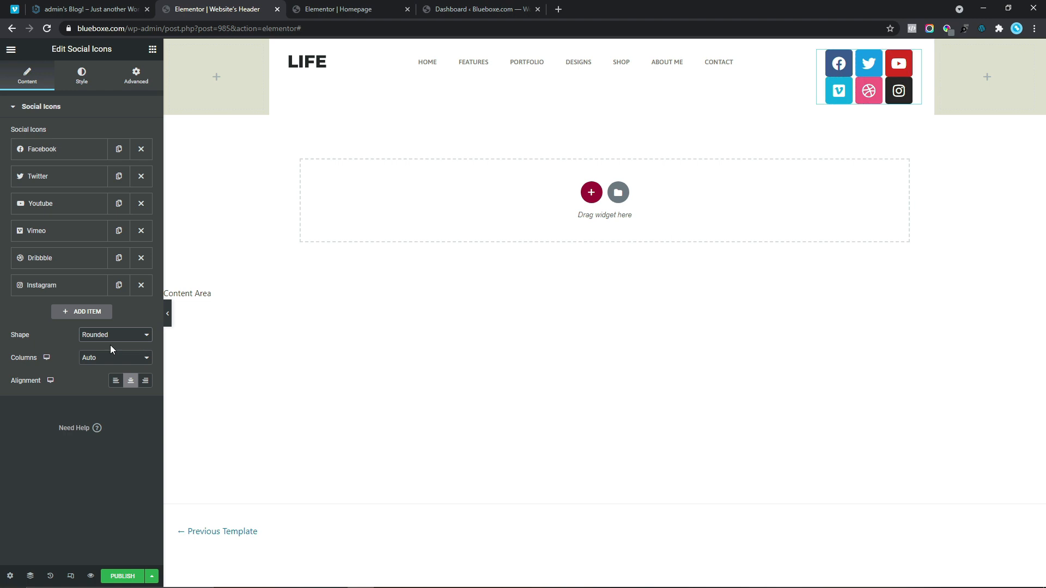
# - Try arranging the social icons in 6 columns, and return the column setting to Auto
pyautogui.click(85, 359)
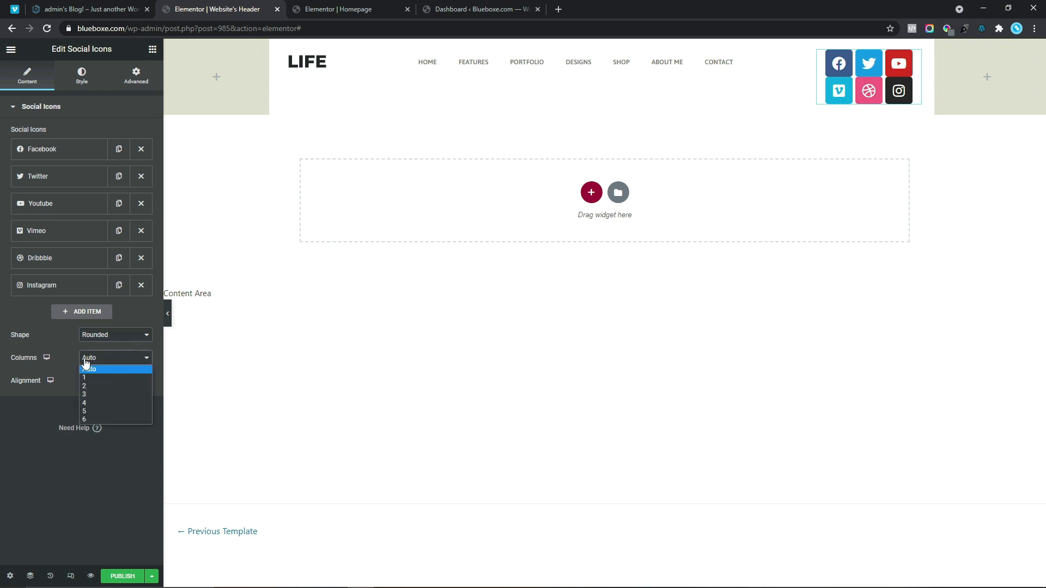
pyautogui.click(86, 419)
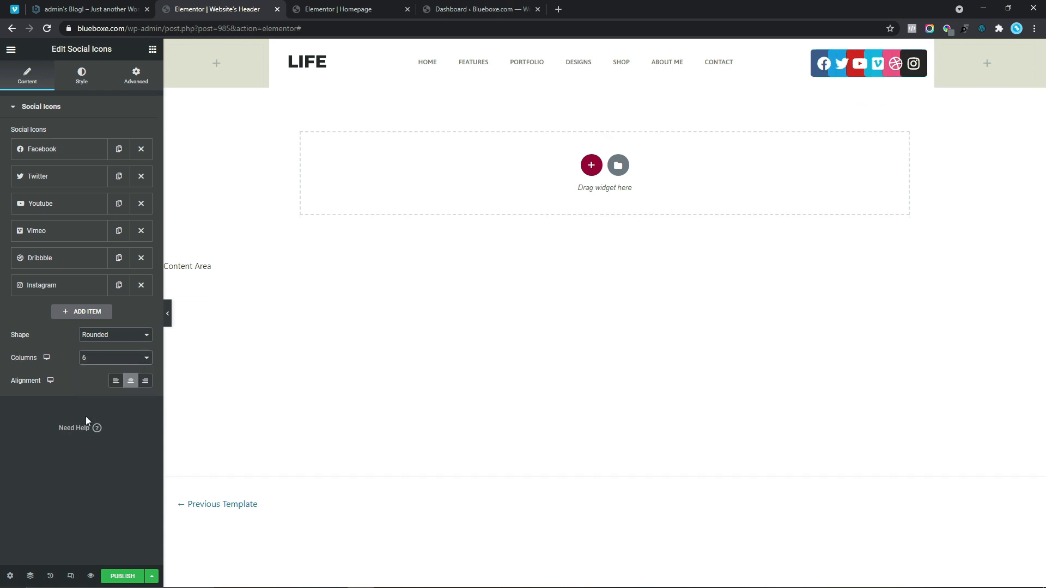
pyautogui.click(89, 358)
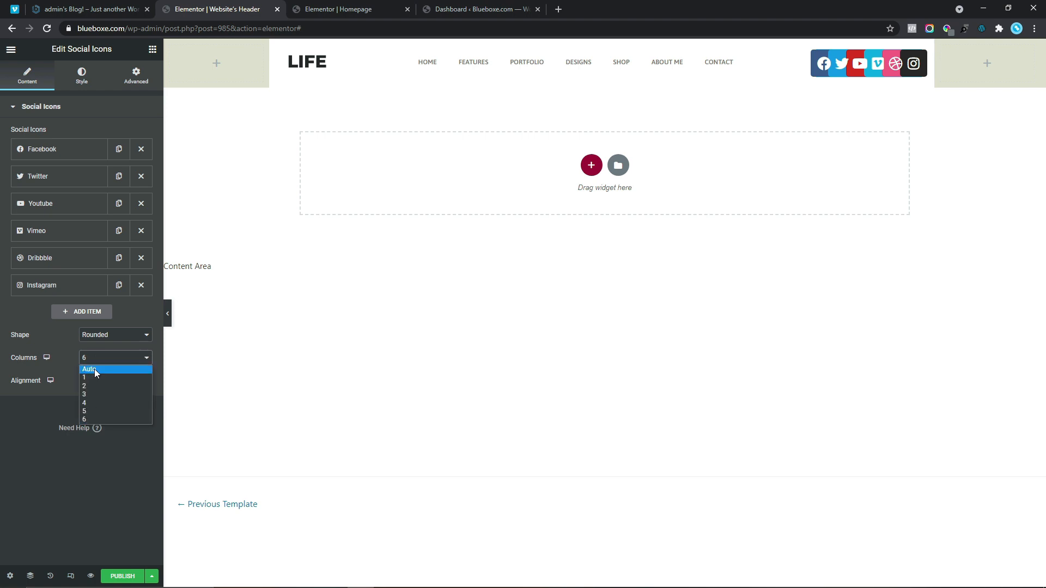
pyautogui.click(95, 370)
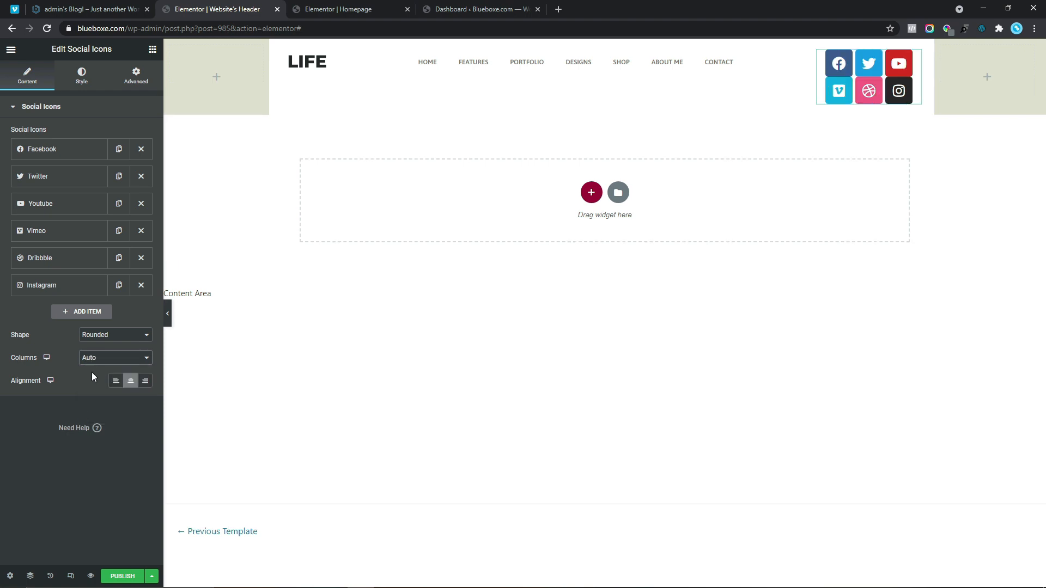
# - Check the social icons in the reference site's header, and set the widget's icon color to Custom
pyautogui.click(112, 8)
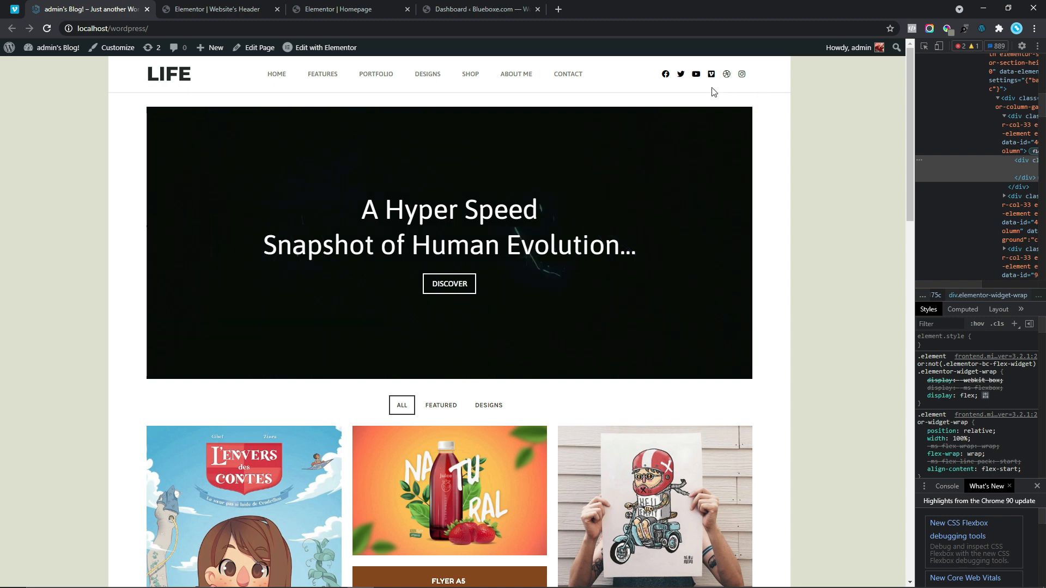
pyautogui.click(228, 4)
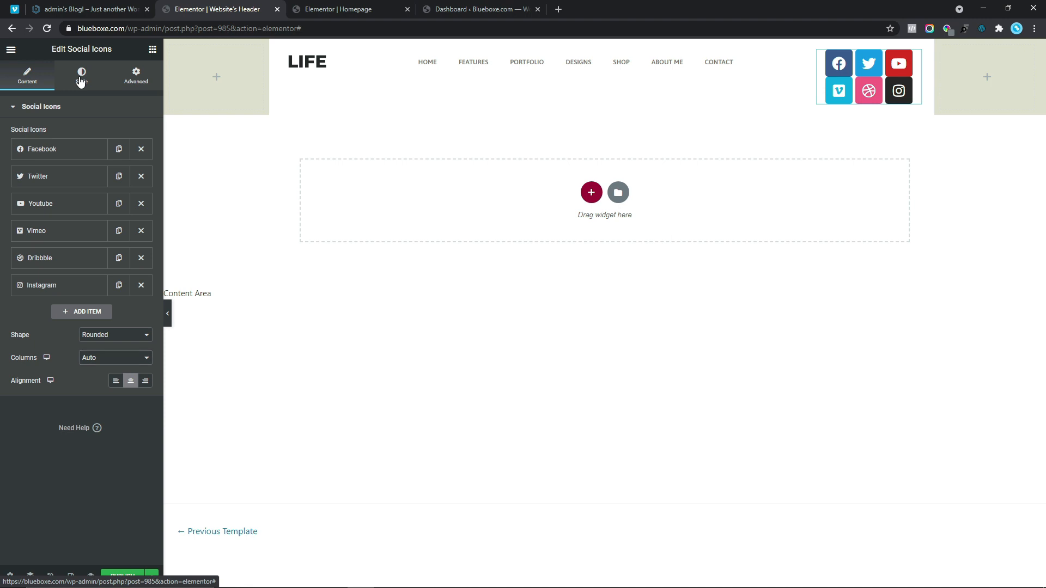
pyautogui.click(80, 79)
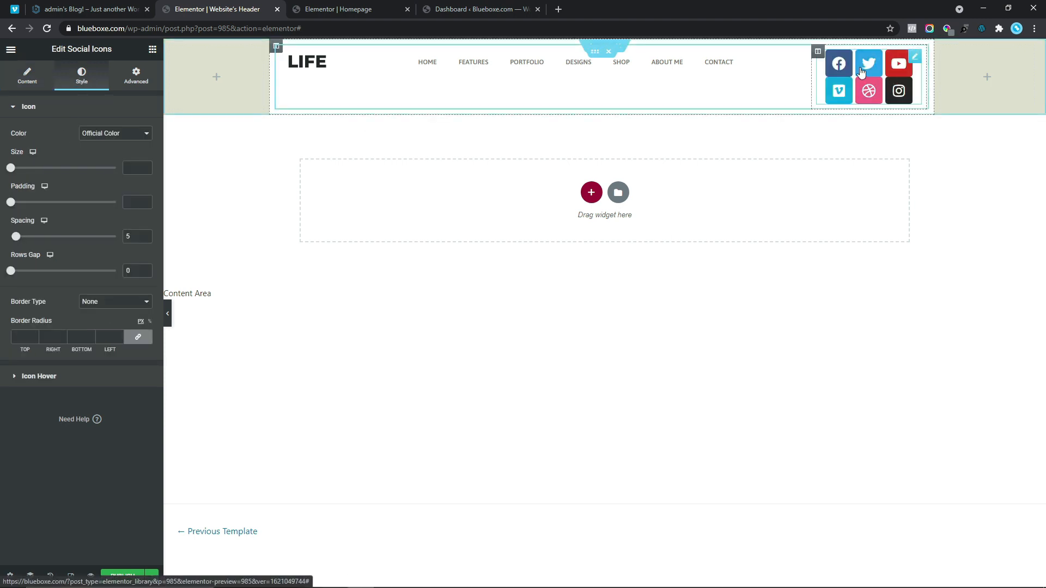
pyautogui.click(109, 133)
pyautogui.click(101, 152)
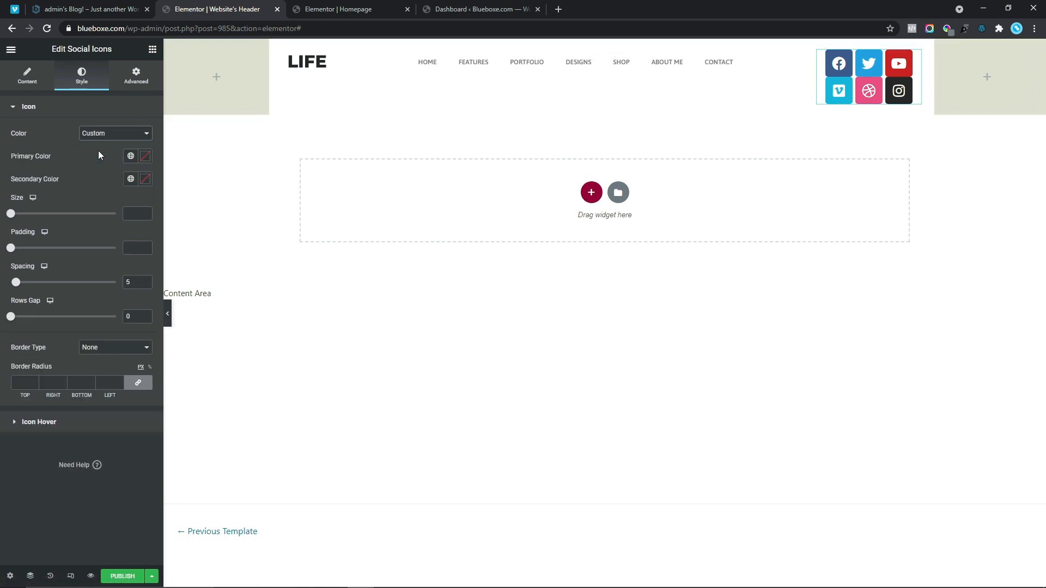
# - Compare with the reference header again and make the icons' primary color fully transparent
pyautogui.click(86, 10)
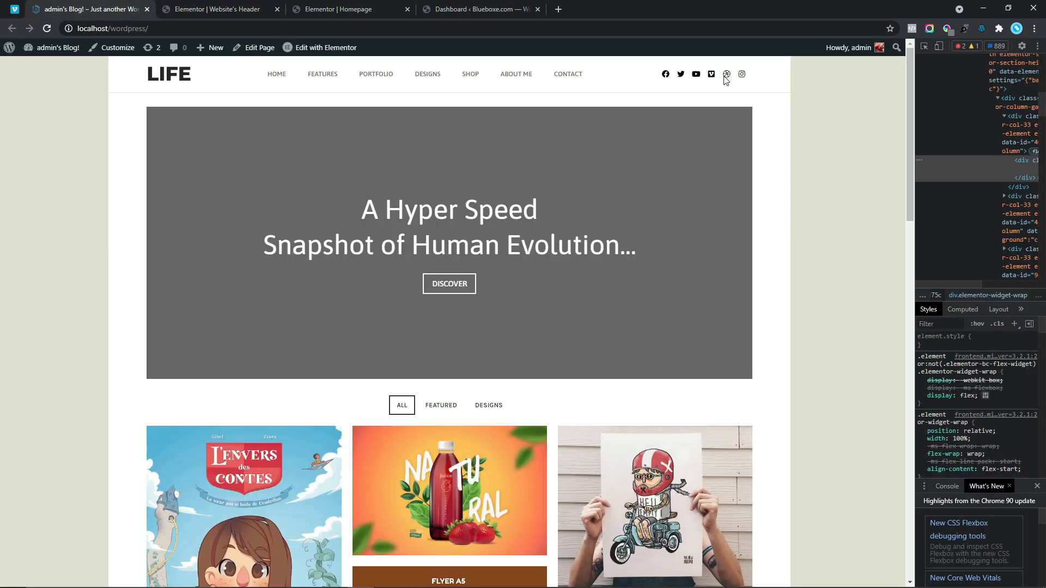
pyautogui.click(214, 9)
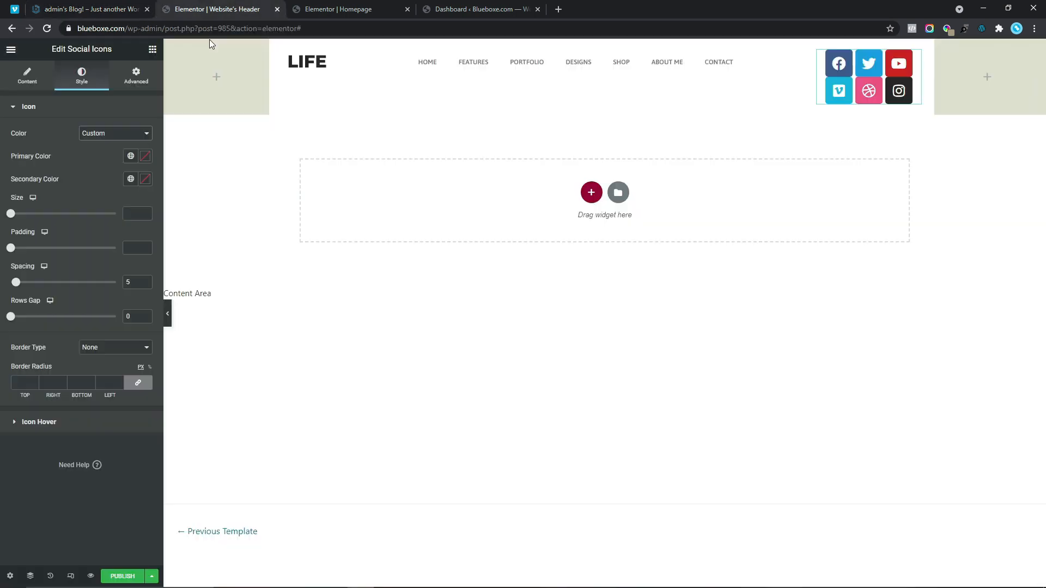
pyautogui.click(145, 158)
pyautogui.moveTo(143, 307); pyautogui.dragTo(2, 300)
pyautogui.click(30, 179)
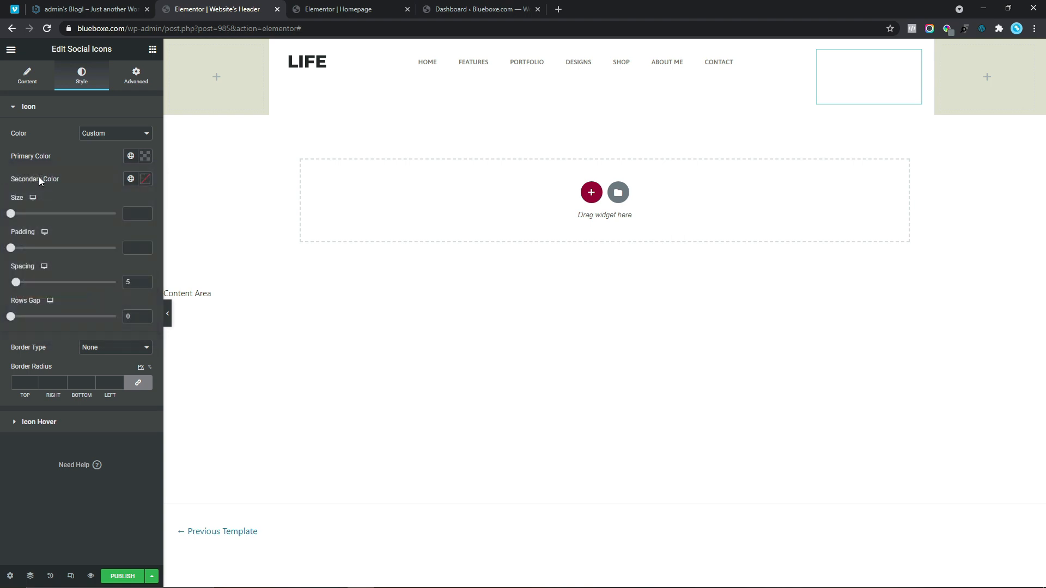
# - Set the icons' secondary color to black, #000000
pyautogui.click(145, 180)
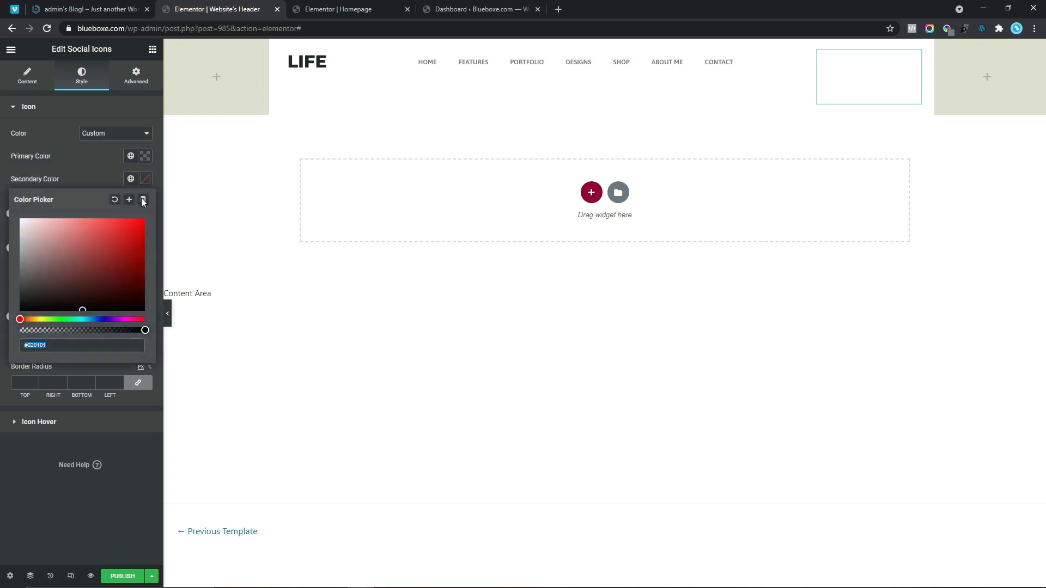
pyautogui.moveTo(109, 284); pyautogui.dragTo(2, 326)
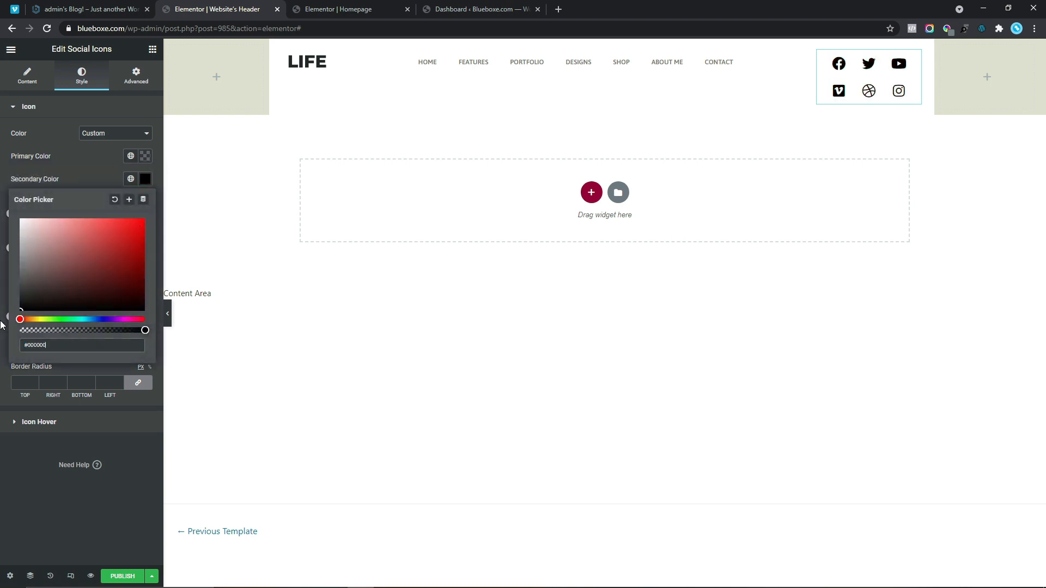
pyautogui.click(2, 185)
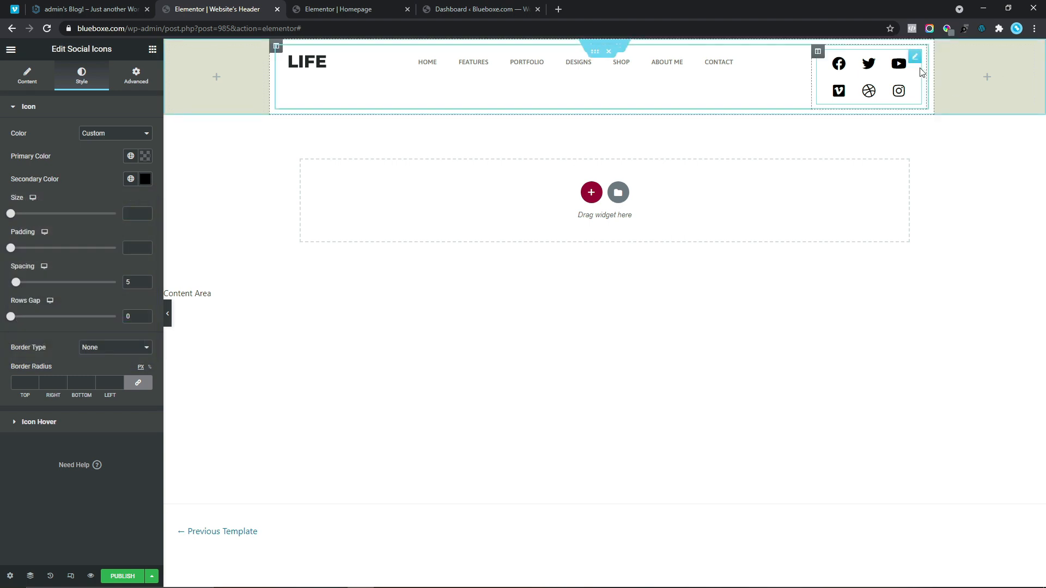
# - Set the social icons' size to 14 and their spacing to 0
pyautogui.click(129, 215)
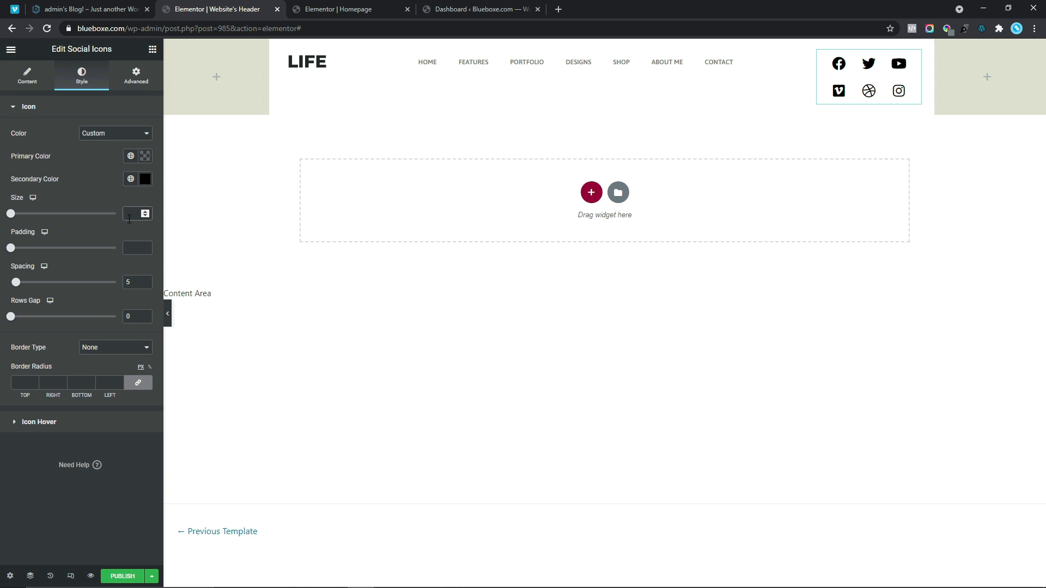
pyautogui.write('14')
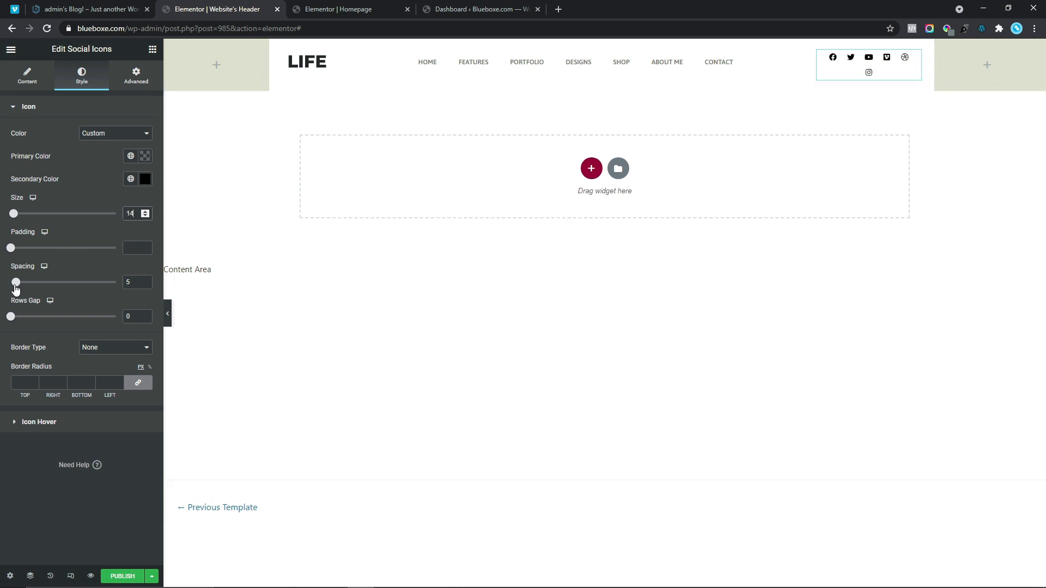
pyautogui.moveTo(15, 289); pyautogui.dragTo(2, 286)
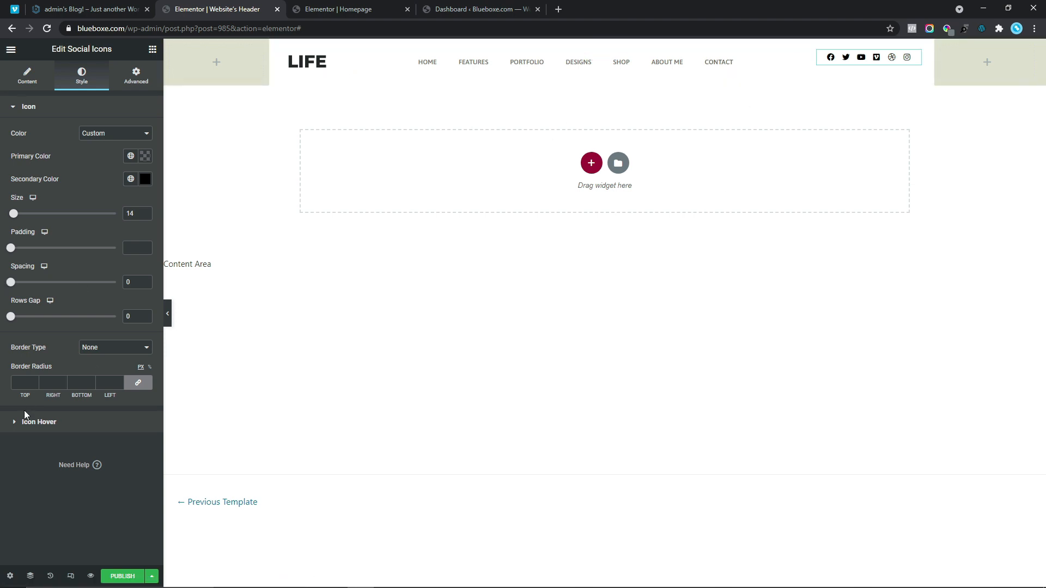
# - Make the primary color in the Icon Hover settings fully transparent
pyautogui.click(24, 428)
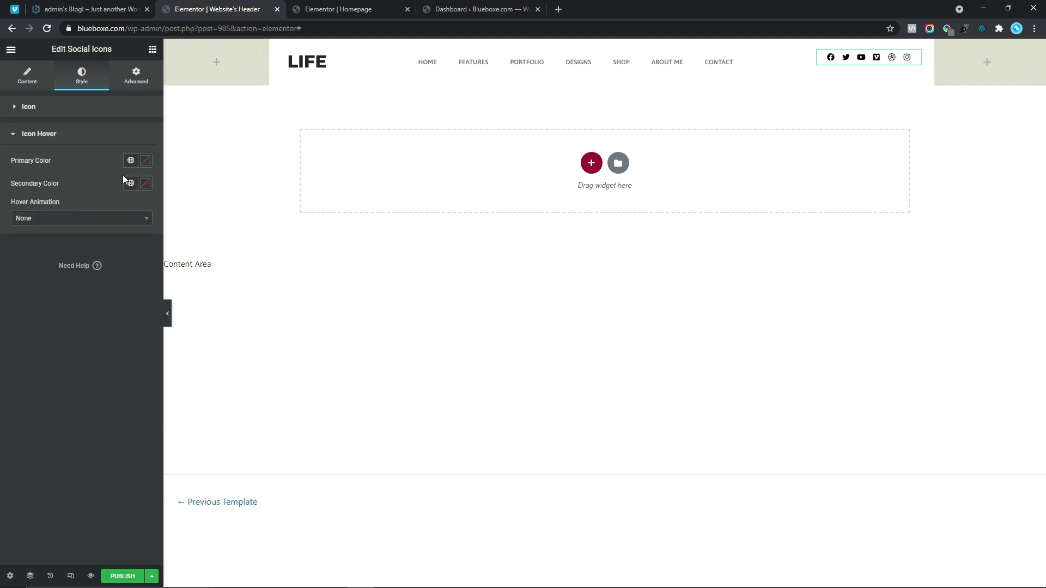
pyautogui.click(144, 162)
pyautogui.moveTo(145, 311); pyautogui.dragTo(3, 320)
pyautogui.click(3, 284)
# - Try red #FF0000 as the icons' hover secondary color, and change it to a dark grey
pyautogui.click(146, 189)
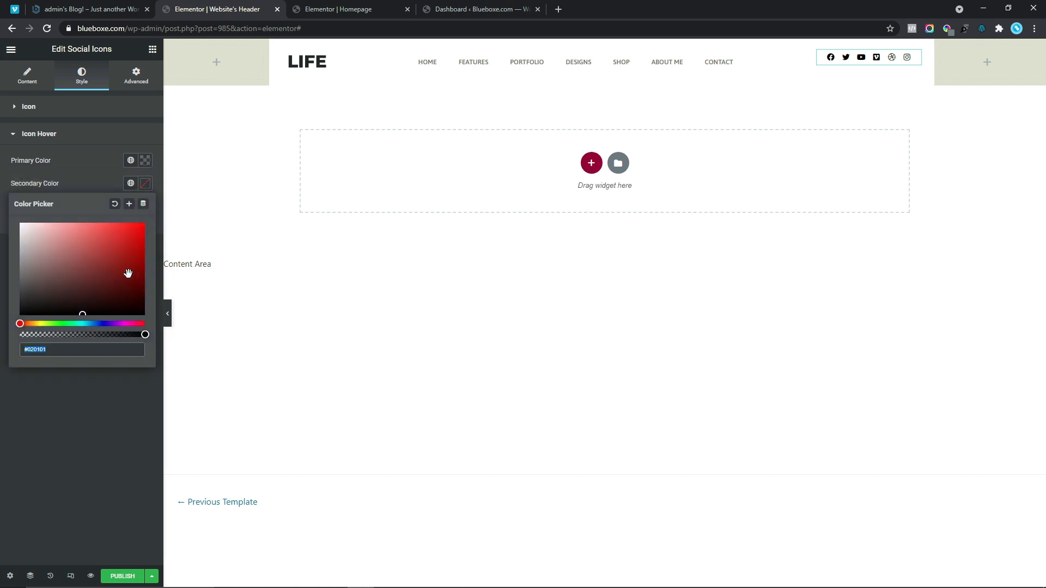
pyautogui.moveTo(129, 273); pyautogui.dragTo(171, 203)
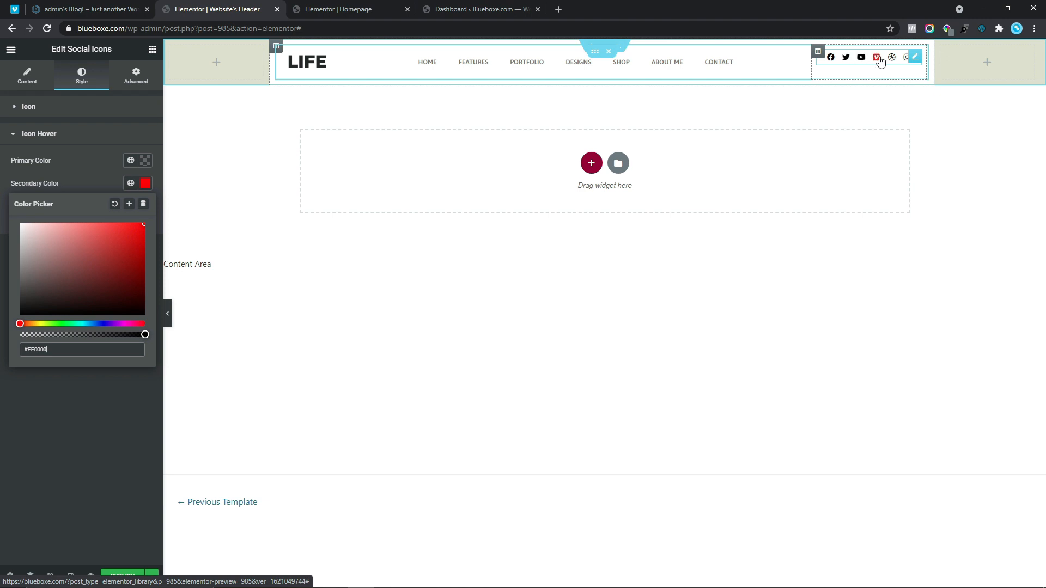
pyautogui.click(85, 285)
pyautogui.moveTo(81, 289); pyautogui.dragTo(3, 307)
pyautogui.click(2, 216)
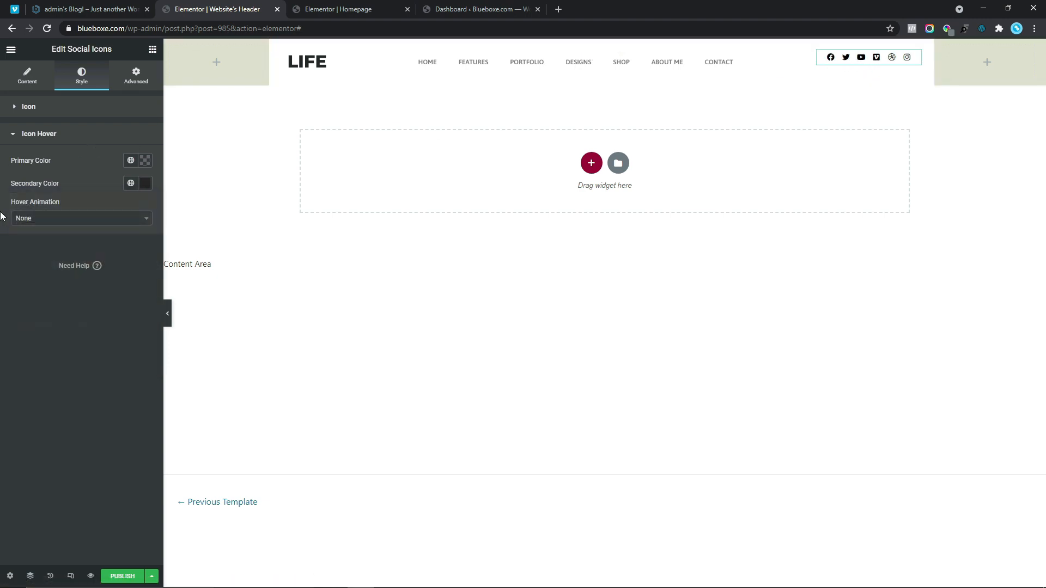
# - Try the Pulse hover animation on the social icons, and set the animation to Grow
pyautogui.click(44, 220)
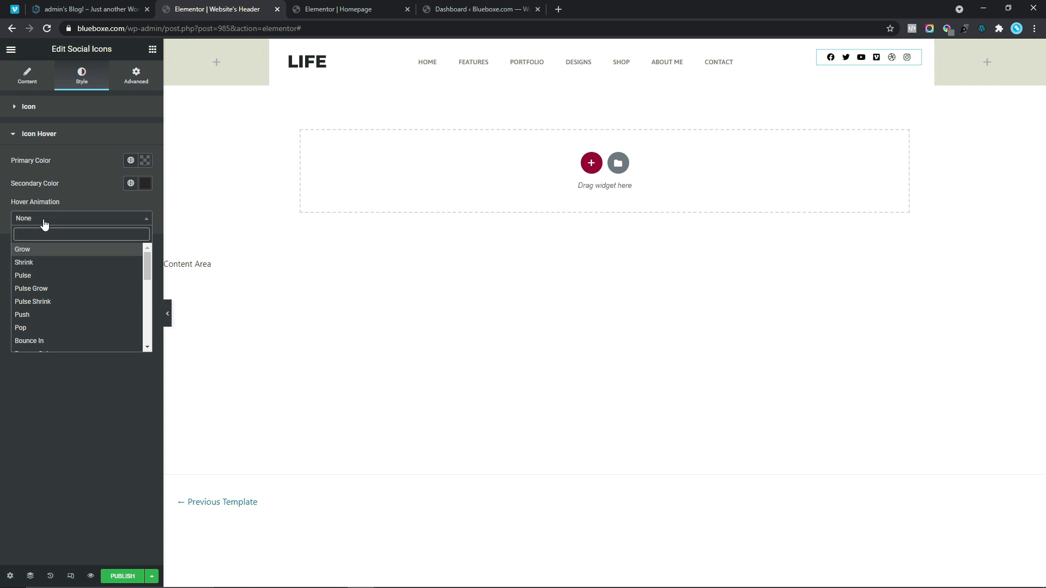
pyautogui.click(43, 277)
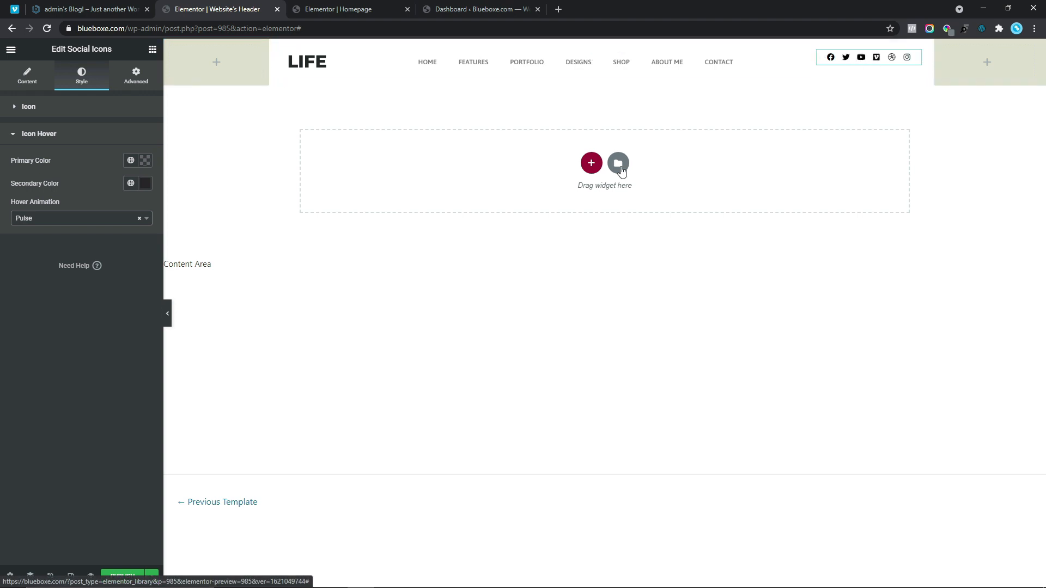
pyautogui.click(76, 221)
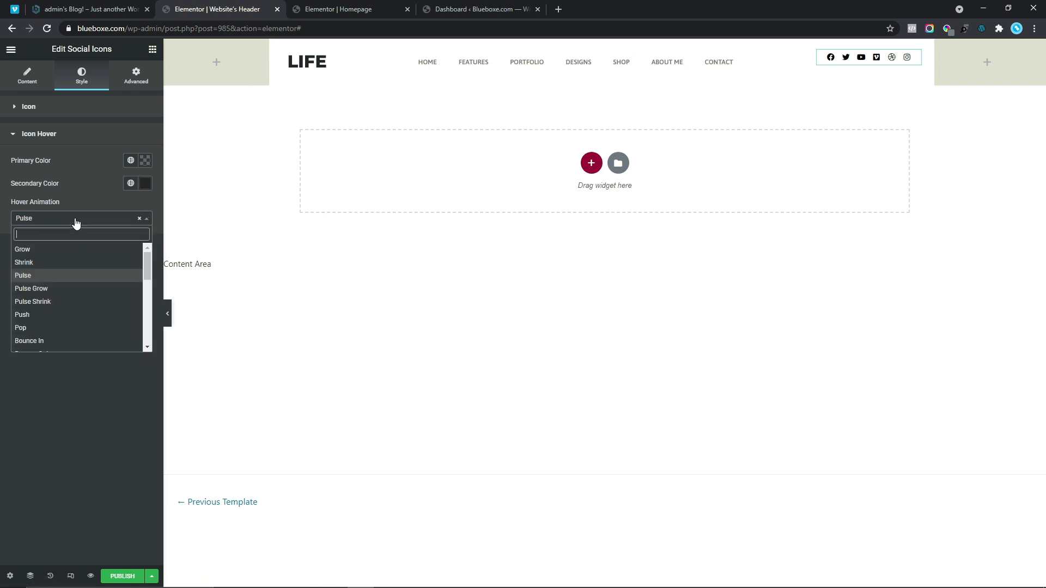
pyautogui.click(30, 251)
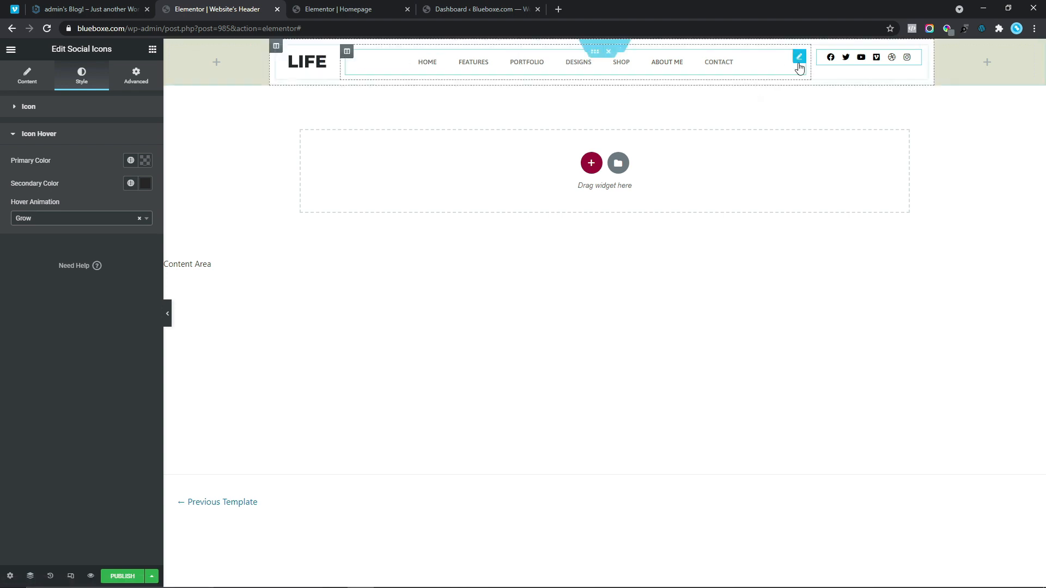
# - Set the vertical alignment of the header's inner section to Middle
pyautogui.click(595, 54)
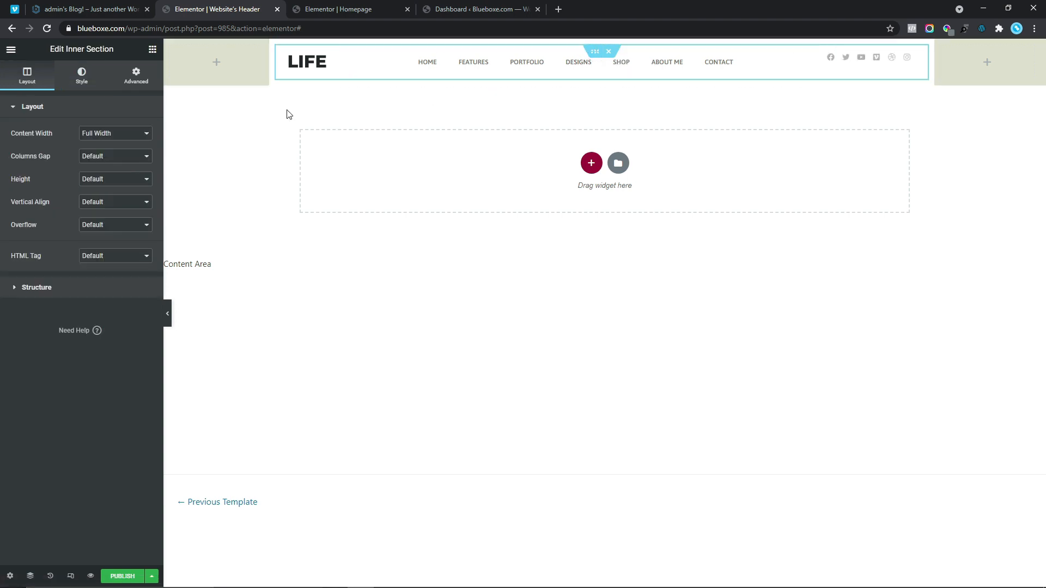
pyautogui.click(103, 203)
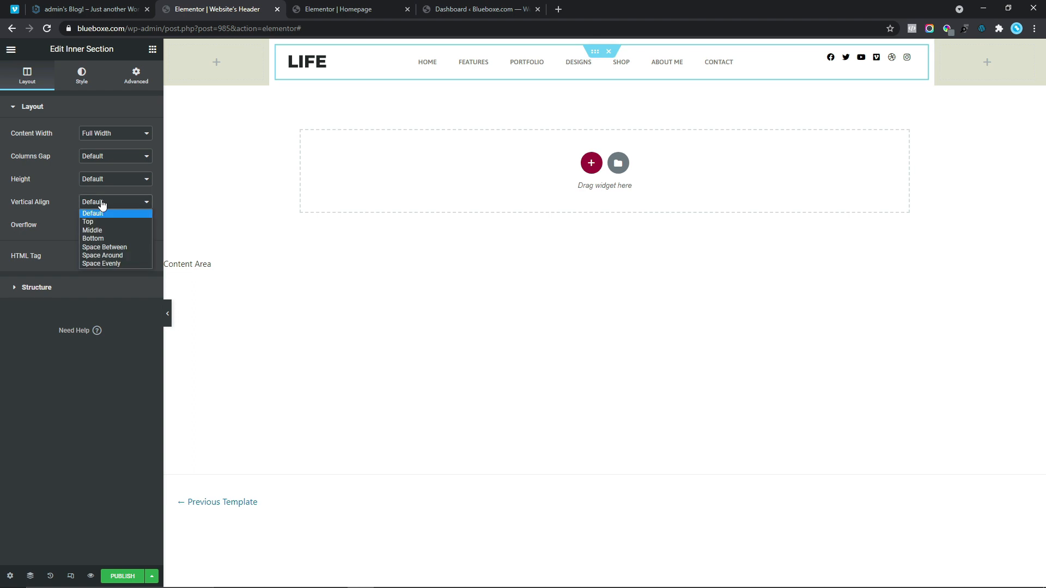
pyautogui.click(98, 230)
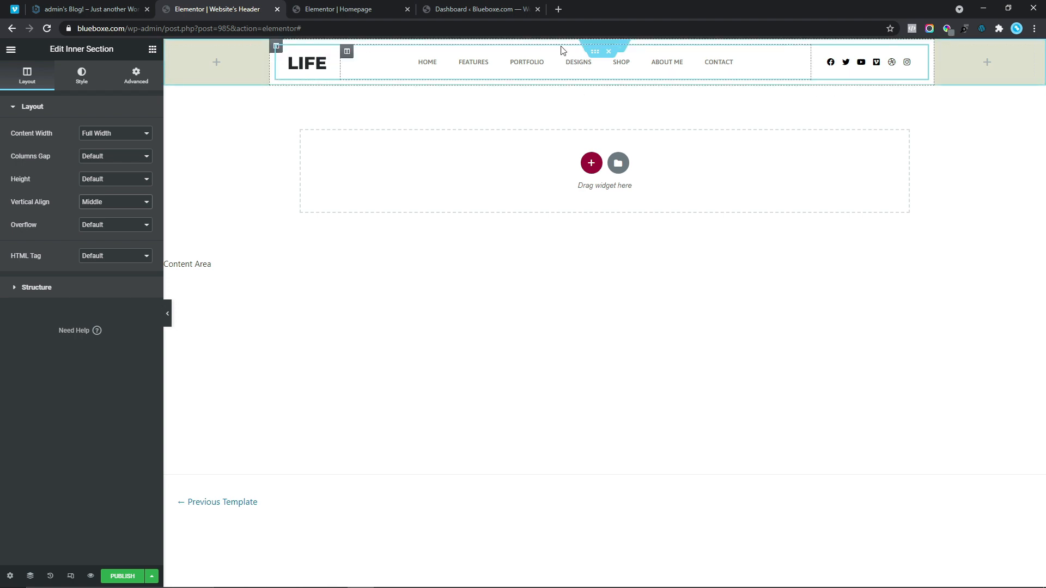
# - Check the homepage layout, and set the header's middle column padding to 55 right and left and 0 top and bottom
pyautogui.click(335, 7)
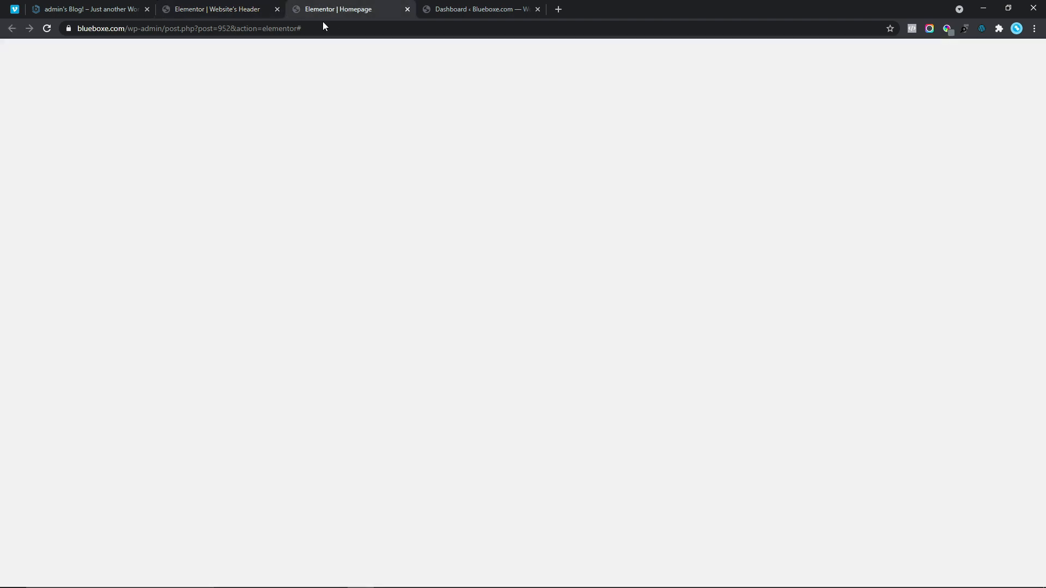
pyautogui.scroll(5, 304, 227)
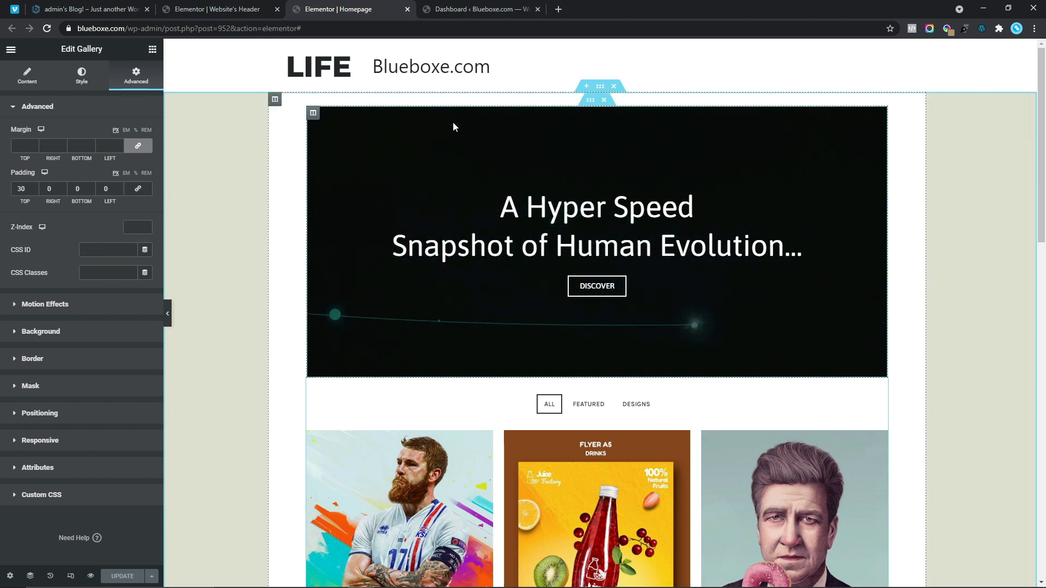
pyautogui.click(246, 7)
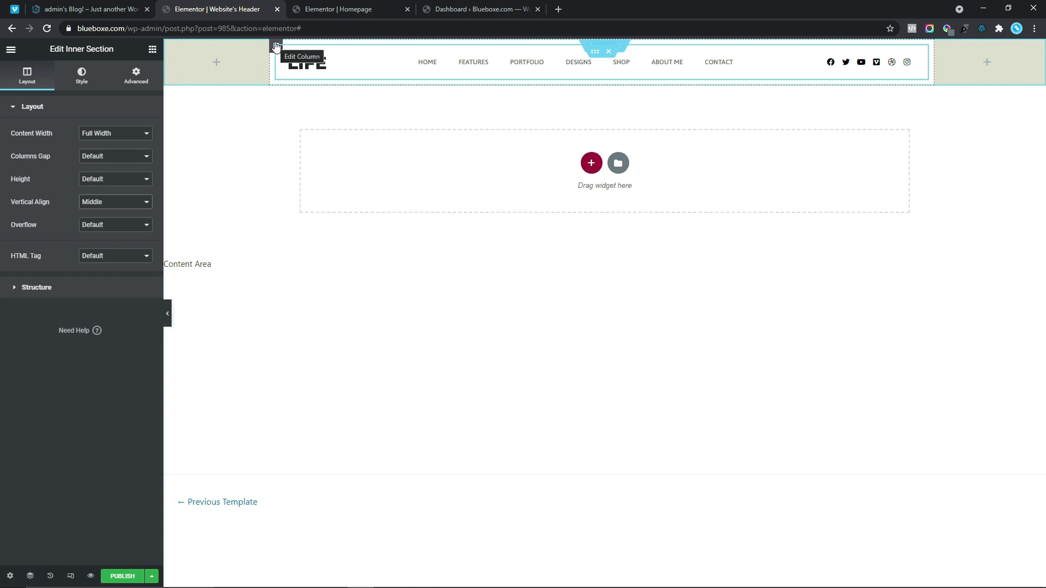
pyautogui.click(308, 12)
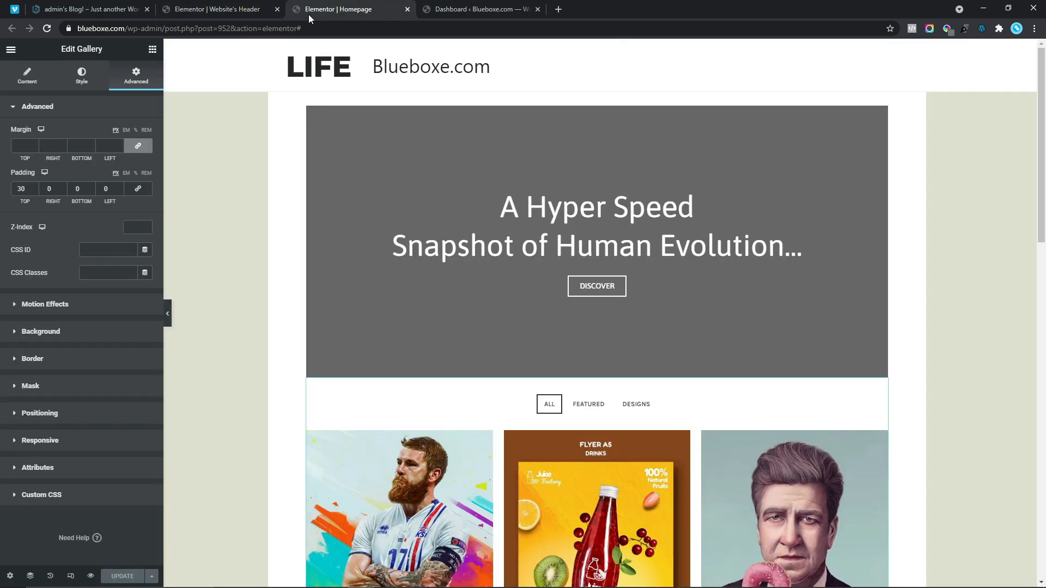
pyautogui.click(257, 8)
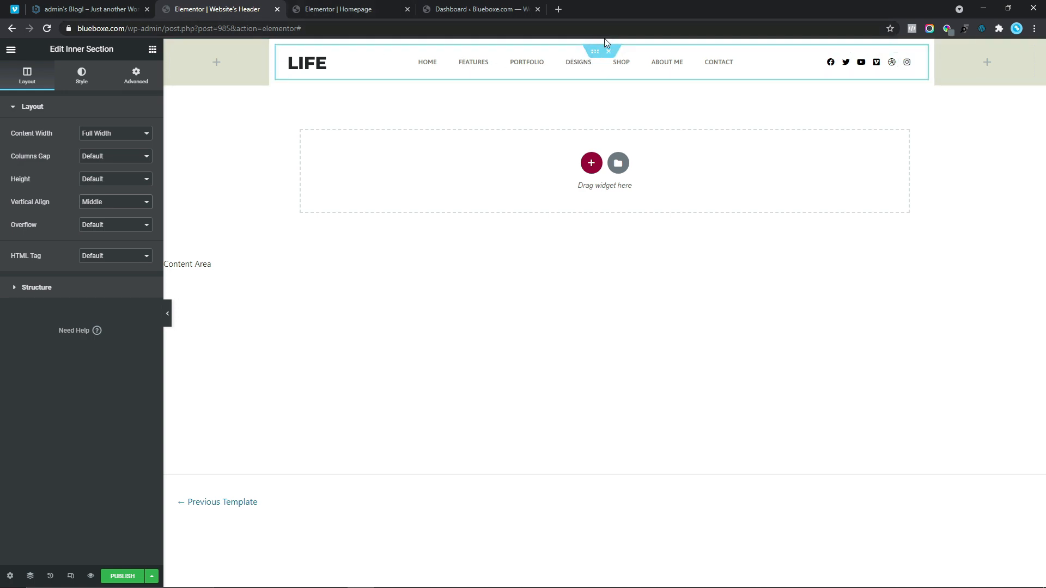
pyautogui.click(275, 51)
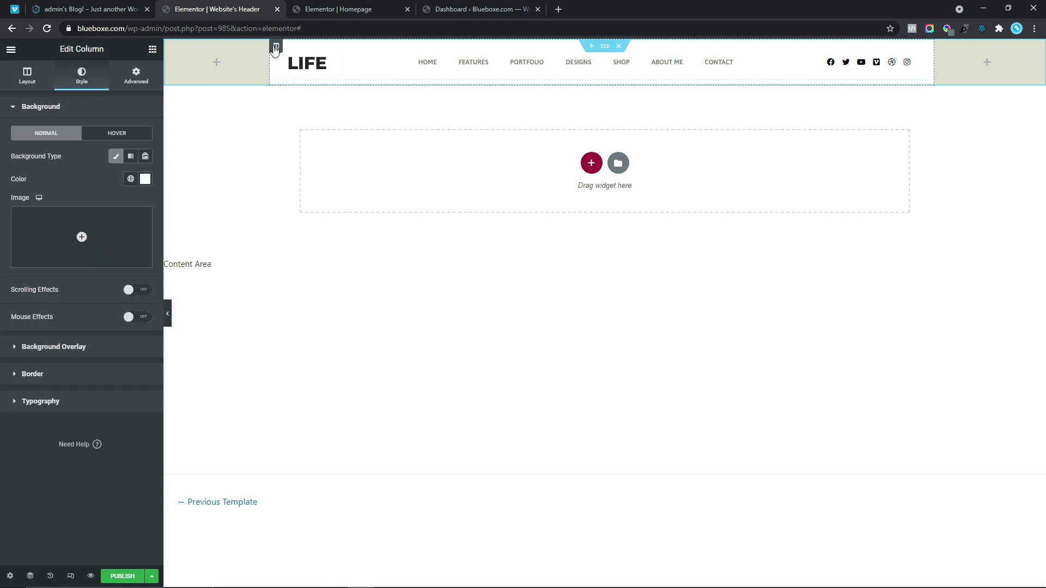
pyautogui.click(133, 78)
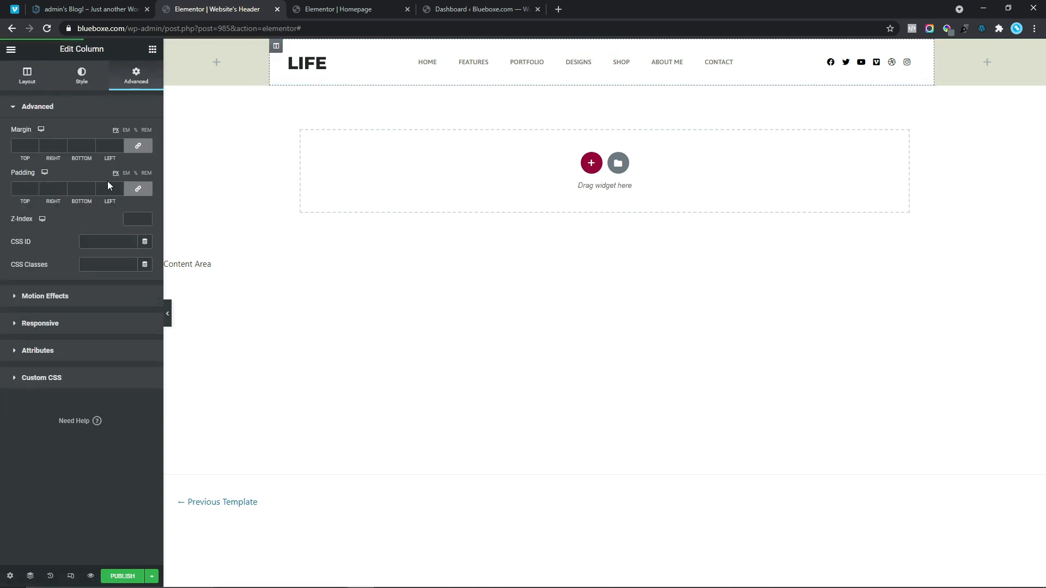
pyautogui.click(139, 189)
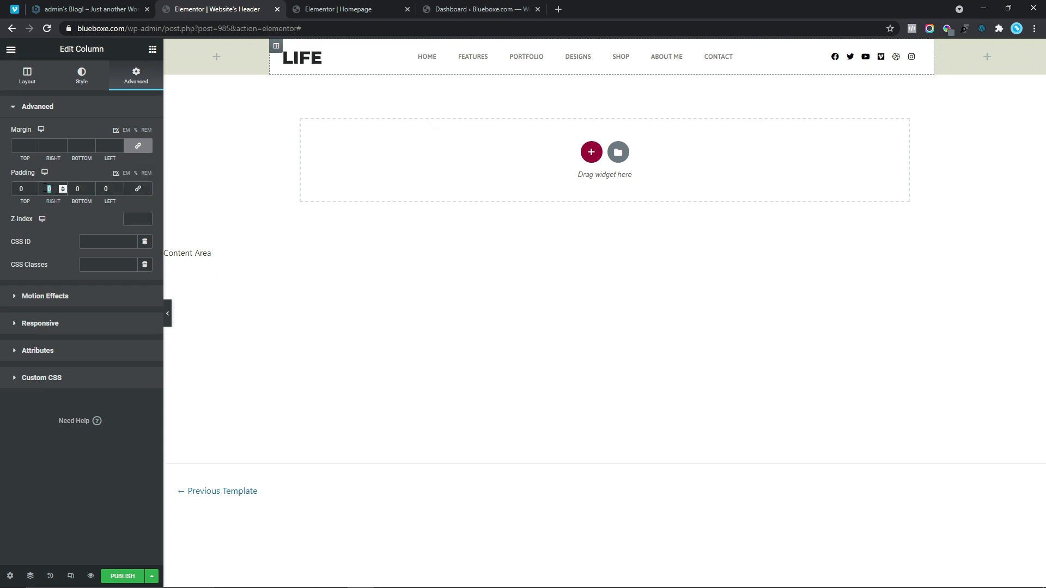
pyautogui.write('55')
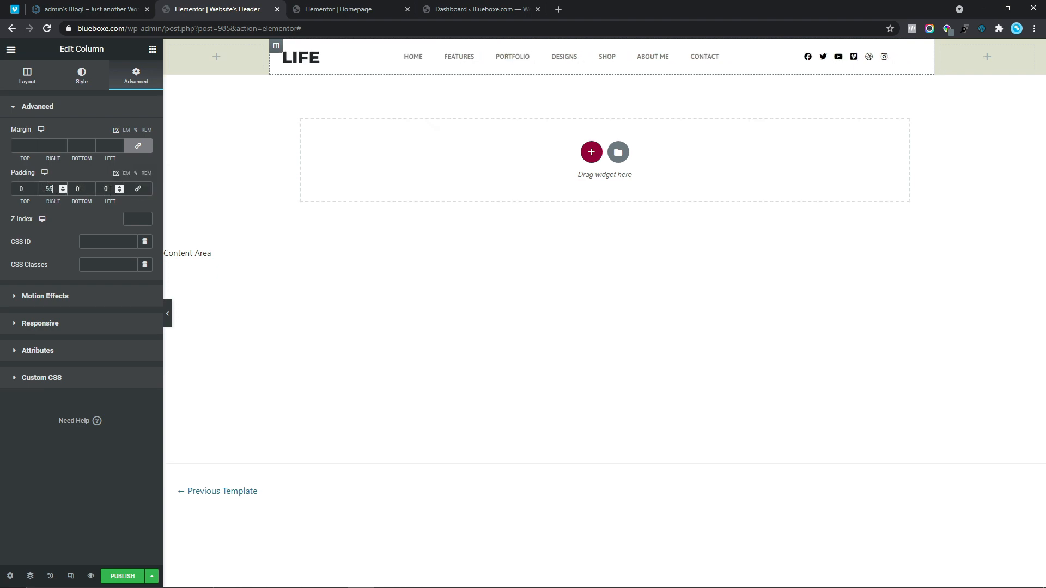
pyautogui.click(96, 188)
pyautogui.write('55')
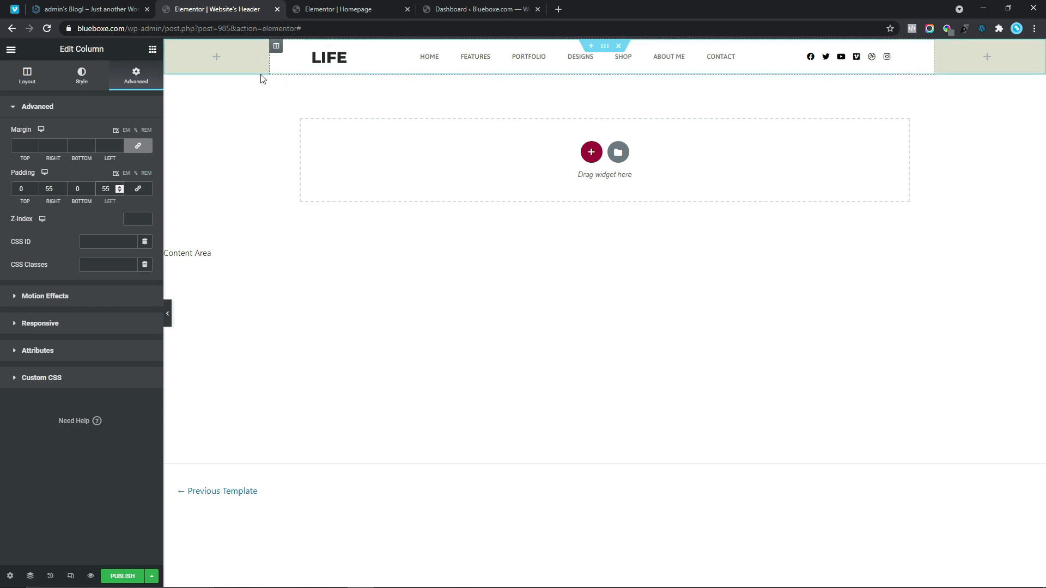
# - Check the reference site's header, and give the middle column a solid border with width 2 at the bottom and 0 on the other sides
pyautogui.click(102, 8)
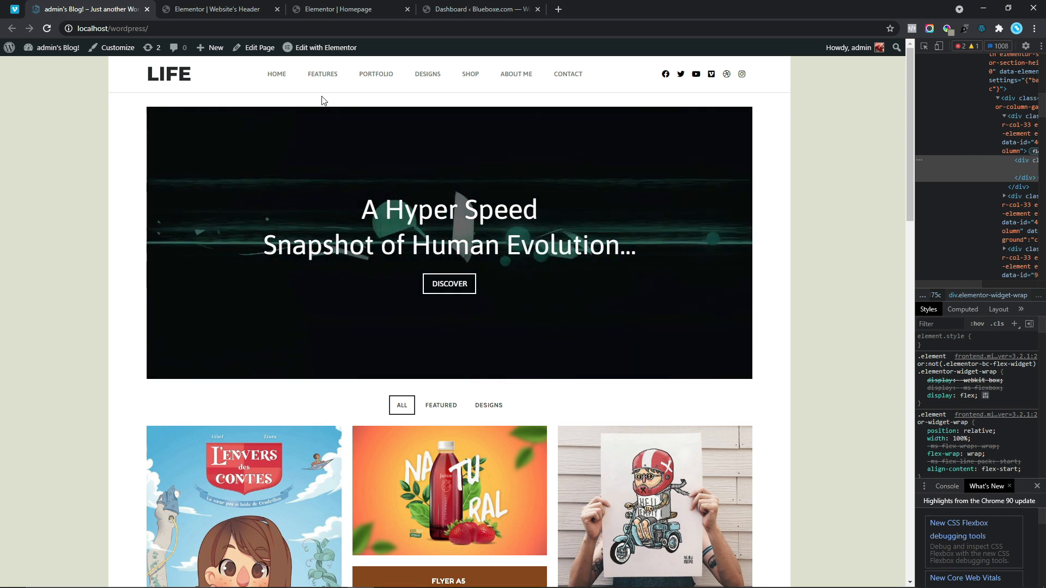
pyautogui.click(222, 10)
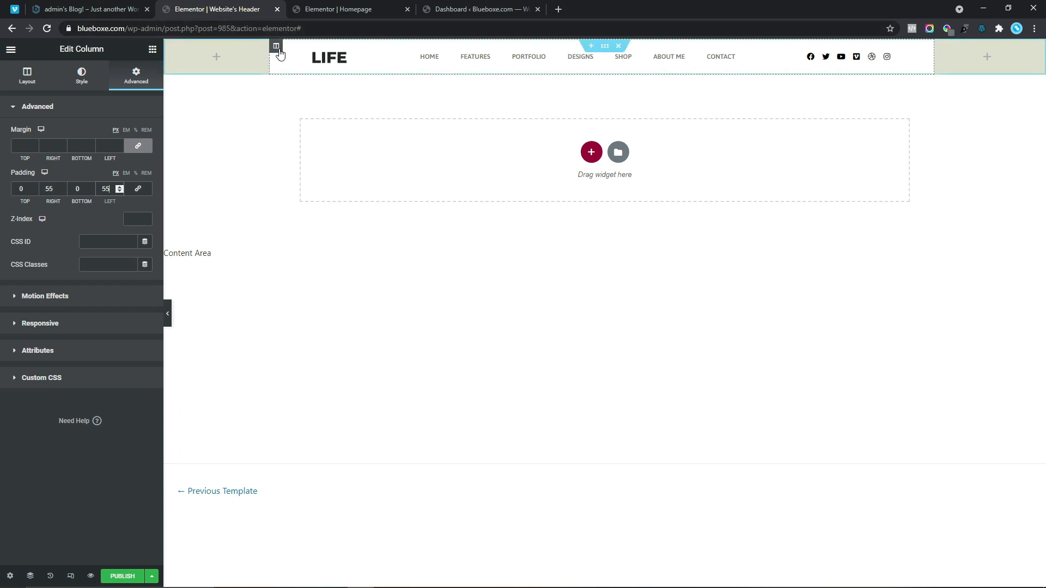
pyautogui.click(81, 76)
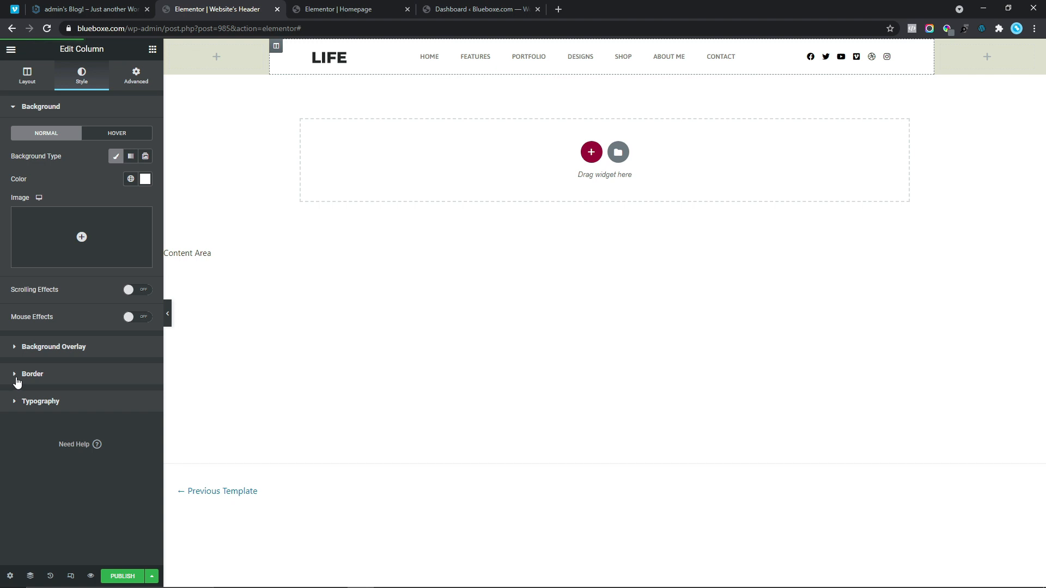
pyautogui.click(17, 382)
pyautogui.click(102, 211)
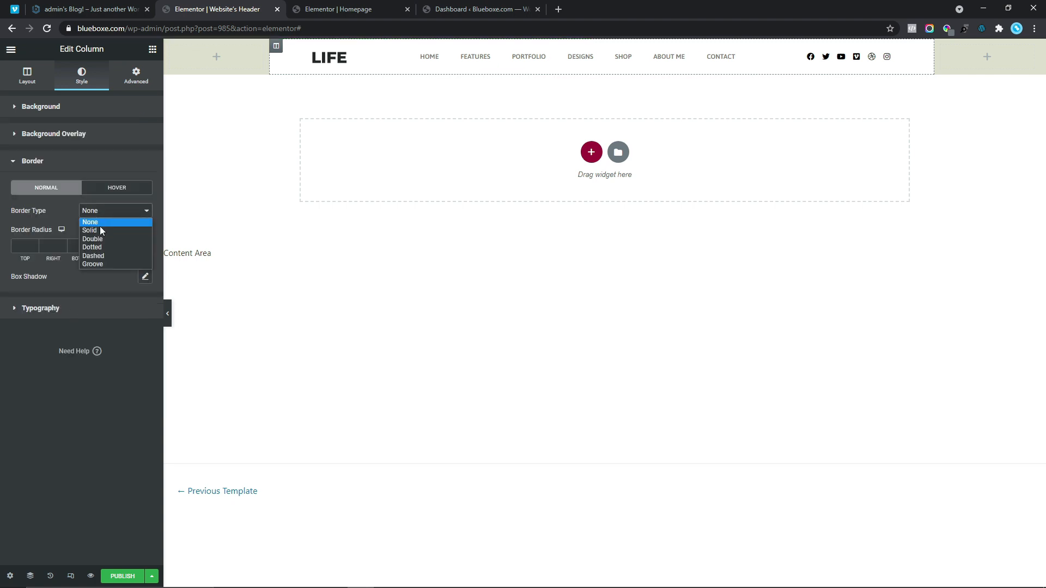
pyautogui.click(99, 229)
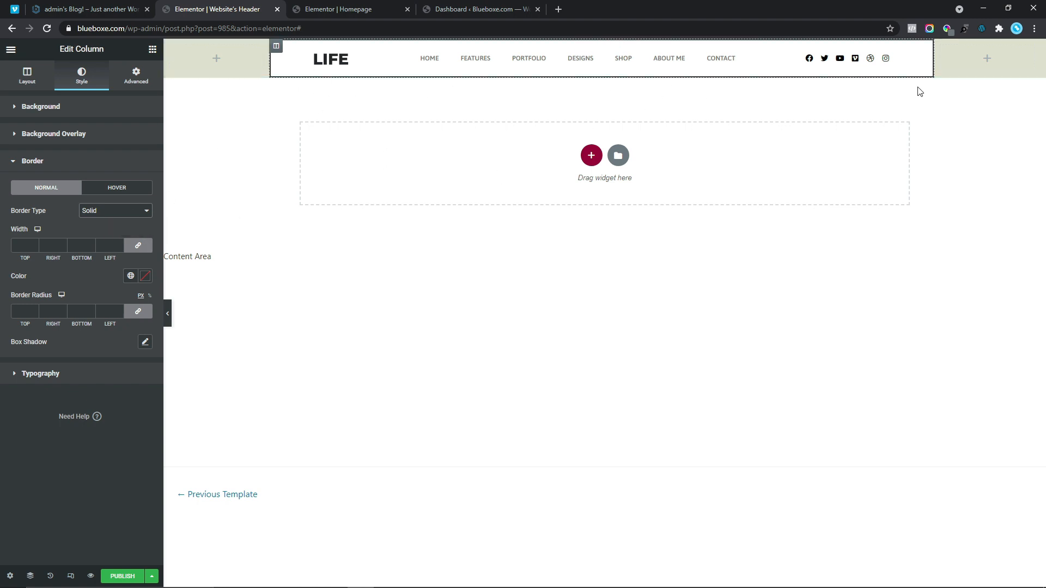
pyautogui.click(138, 245)
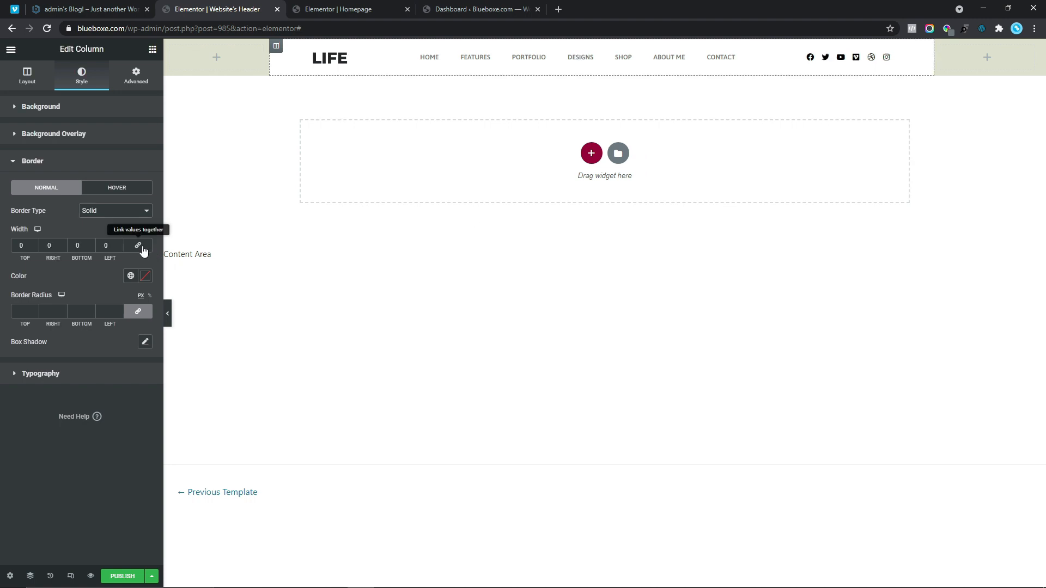
pyautogui.click(90, 244)
pyautogui.click(91, 244)
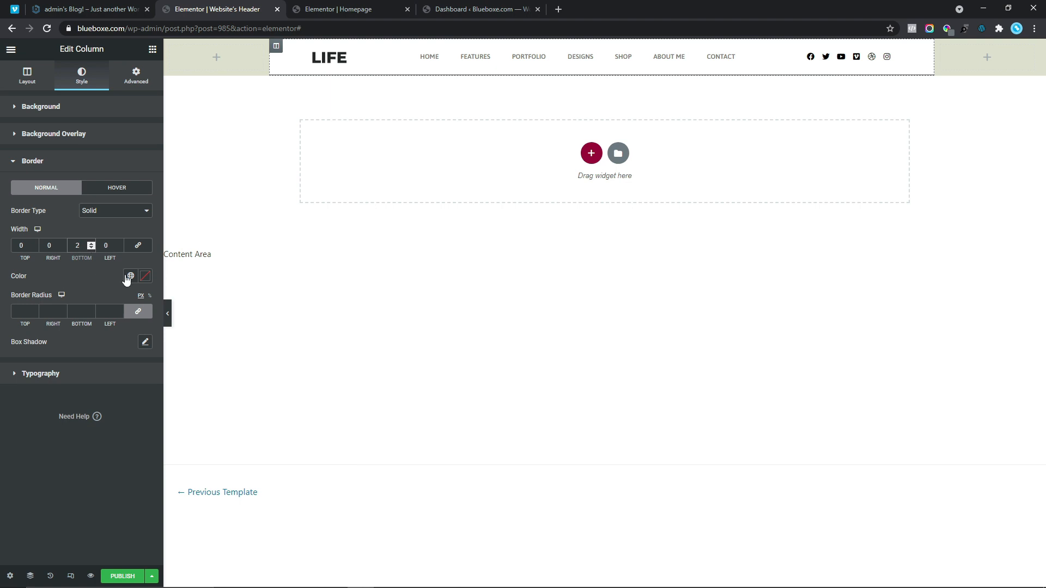
# - Set the middle column's border color to #EDEDED
pyautogui.click(144, 276)
pyautogui.click(145, 278)
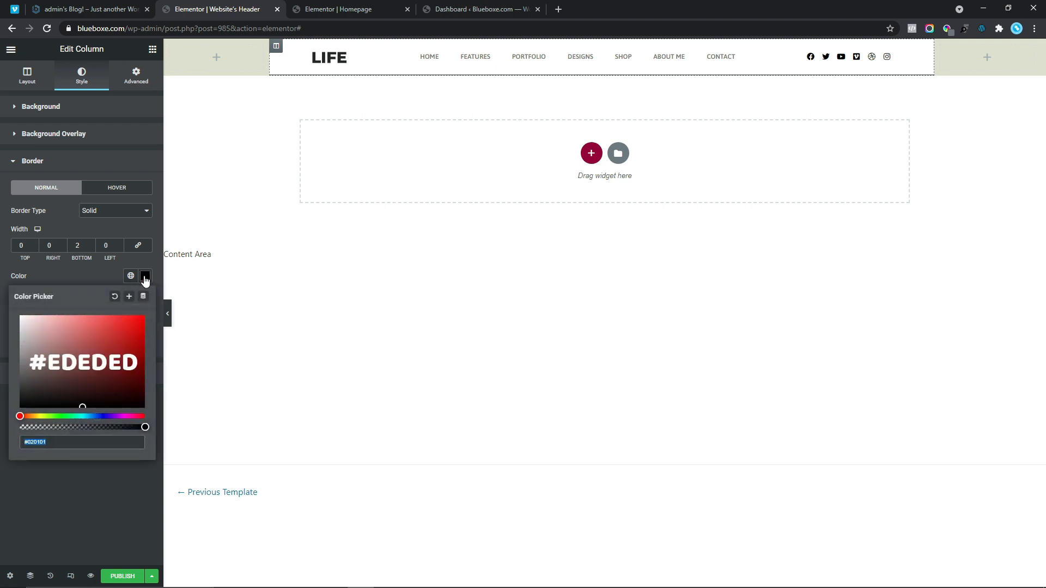
pyautogui.write('#EDEDED')
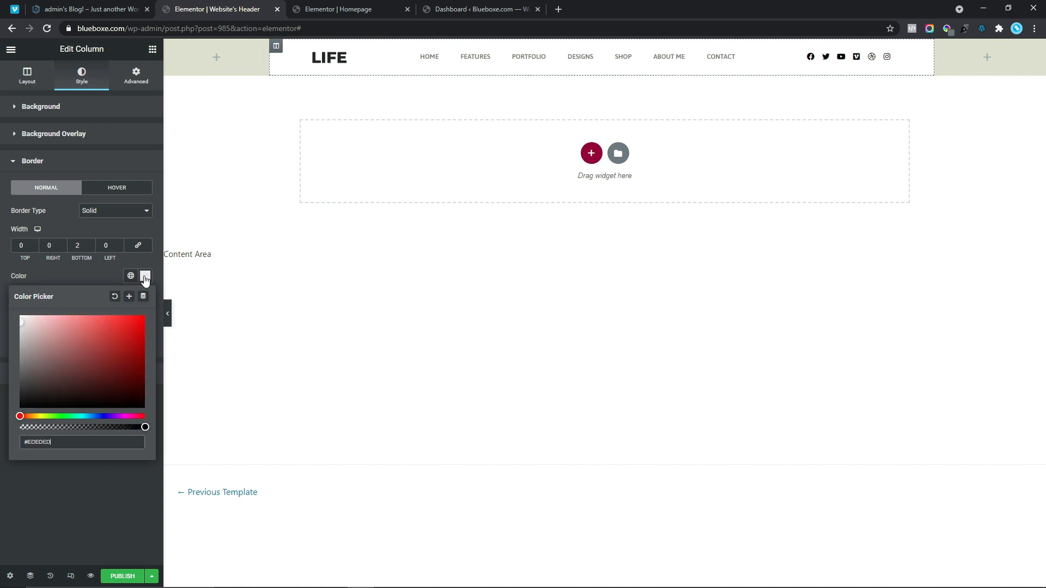
pyautogui.click(179, 57)
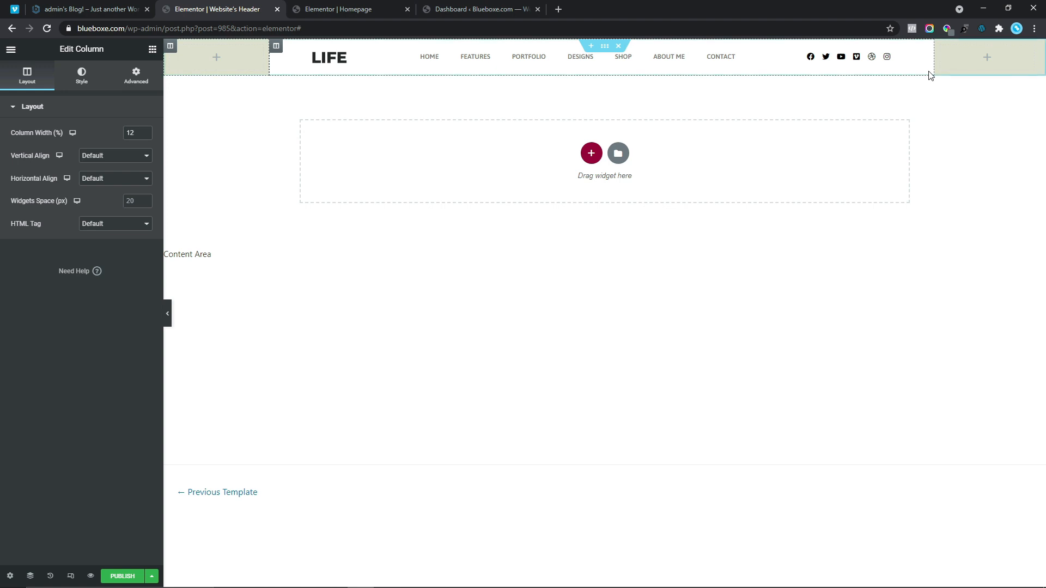
# - Publish the header template with the display condition Include Entire Site, and preview it
pyautogui.click(122, 576)
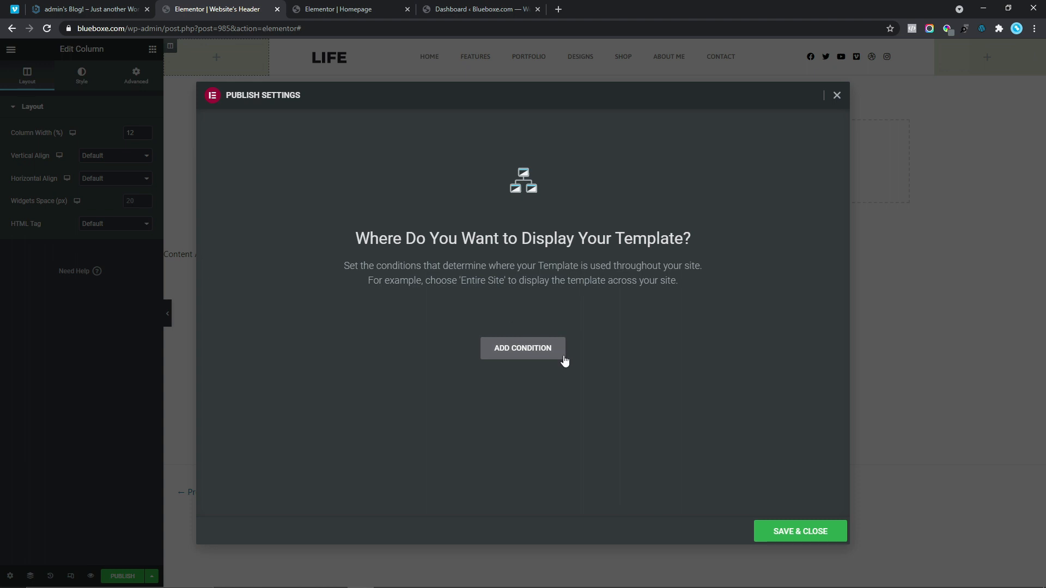
pyautogui.click(540, 352)
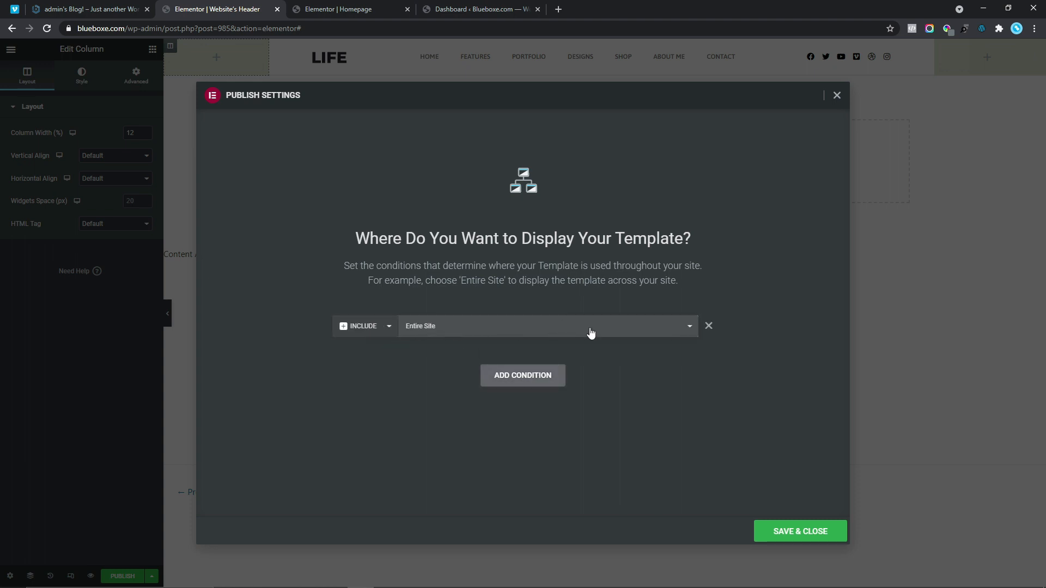
pyautogui.click(787, 530)
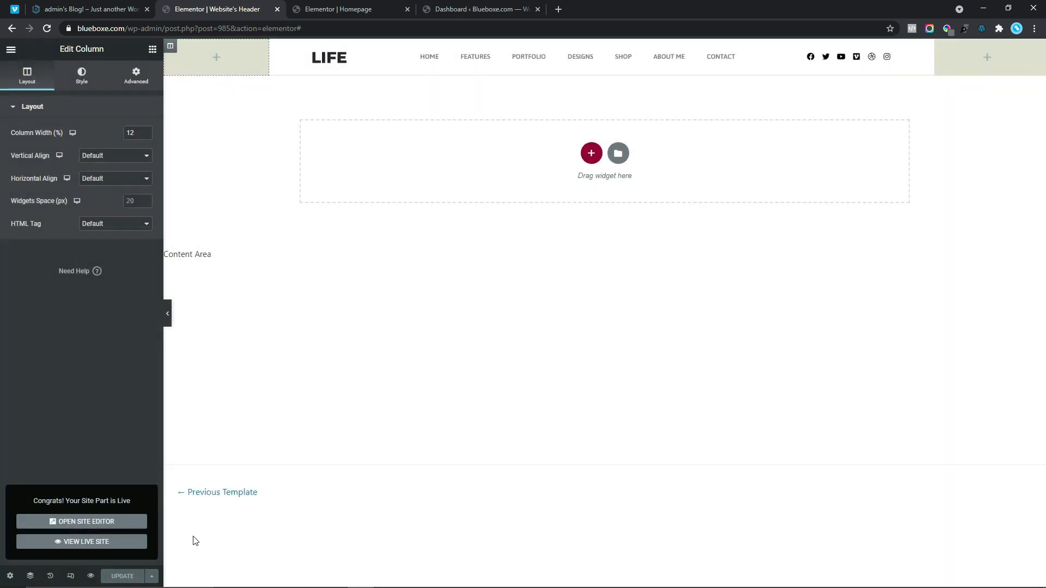
pyautogui.moveTo(87, 575)
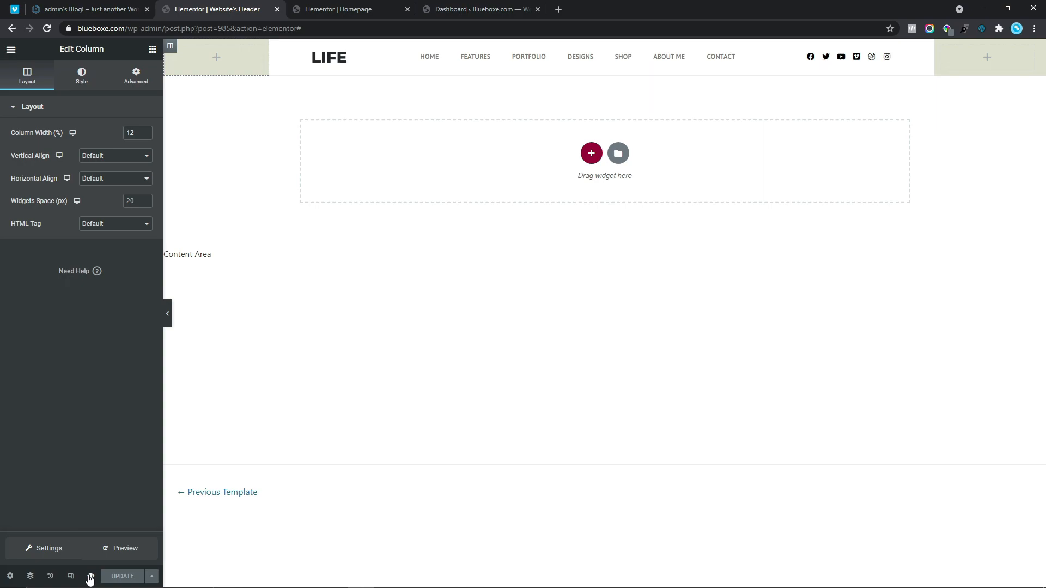
pyautogui.click(123, 550)
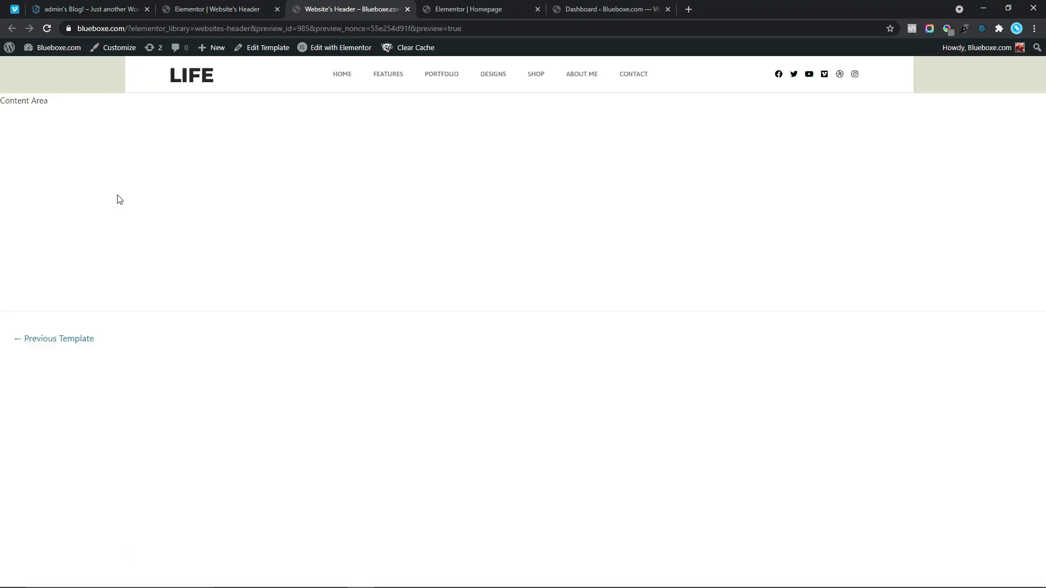
# - In the WordPress Reading settings, make the homepage display the static page Homepage, and save the changes
pyautogui.moveTo(53, 48)
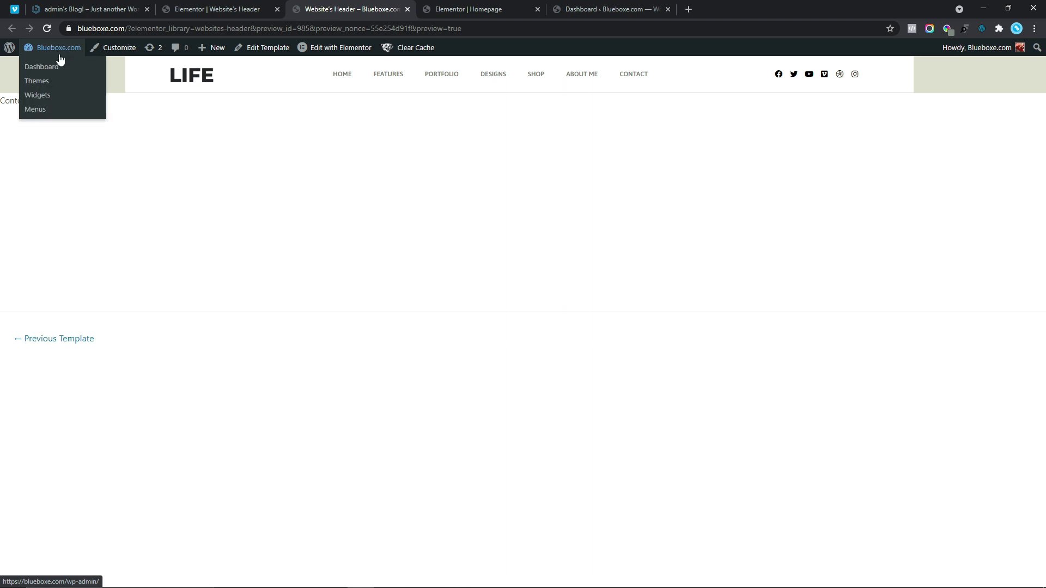
pyautogui.click(49, 68)
pyautogui.moveTo(47, 335)
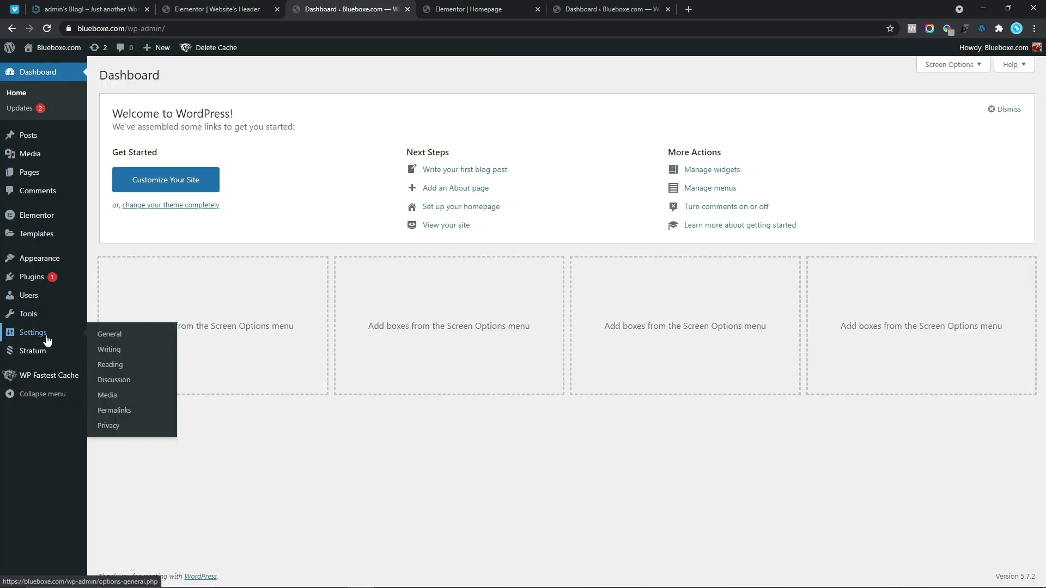
pyautogui.click(123, 370)
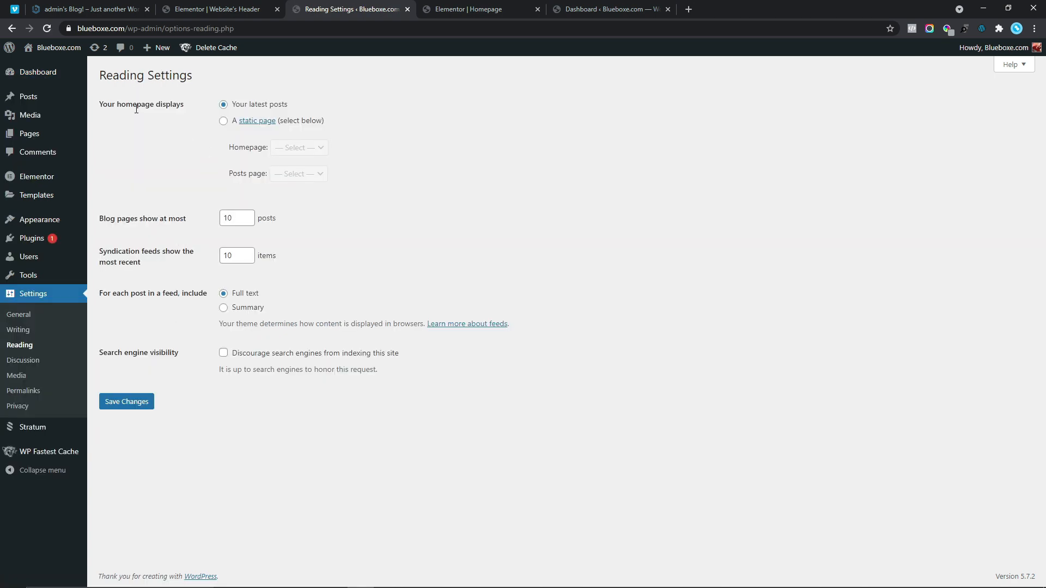
pyautogui.click(224, 122)
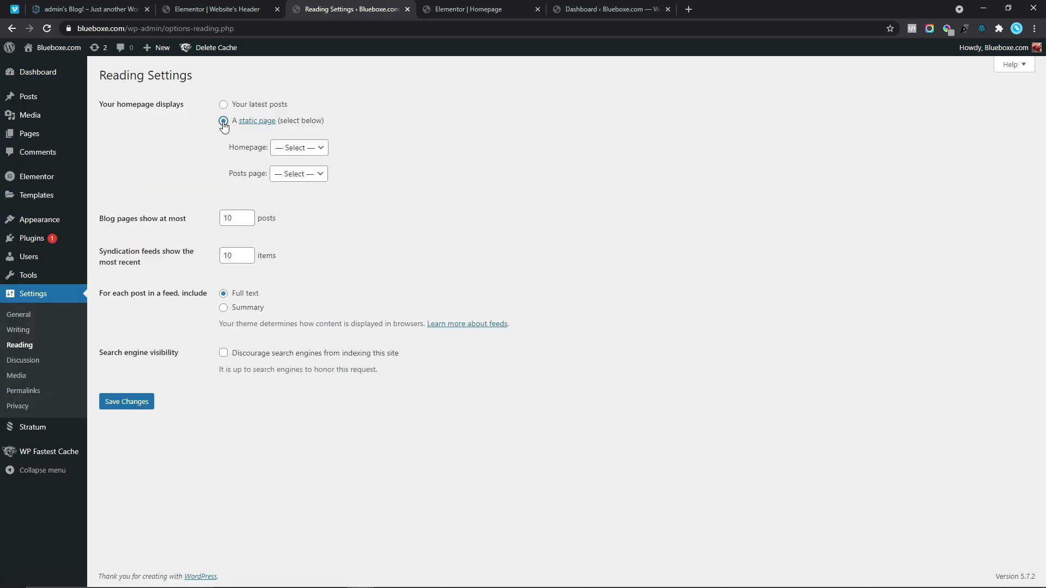
pyautogui.click(284, 149)
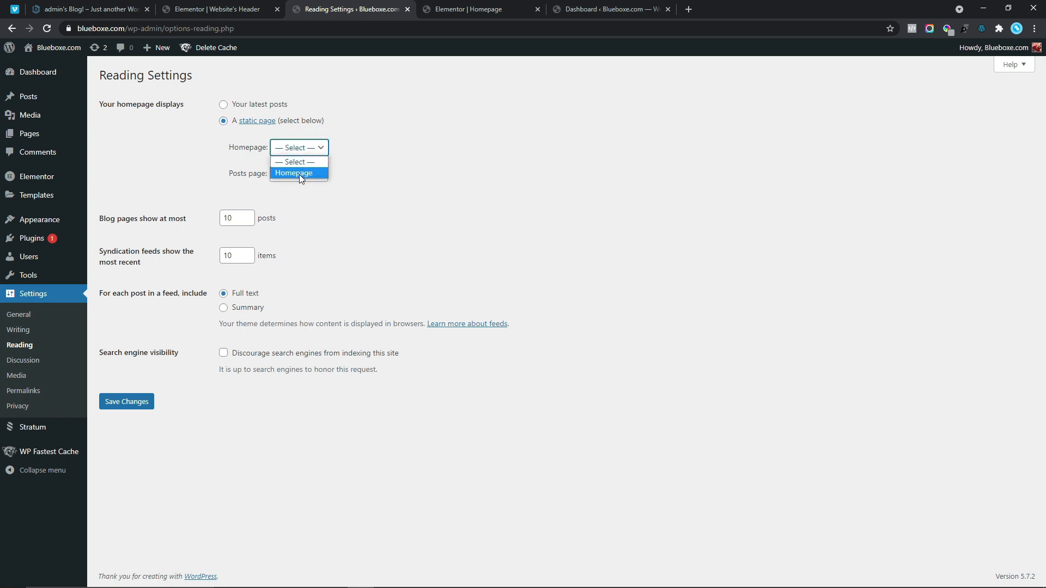
pyautogui.click(299, 174)
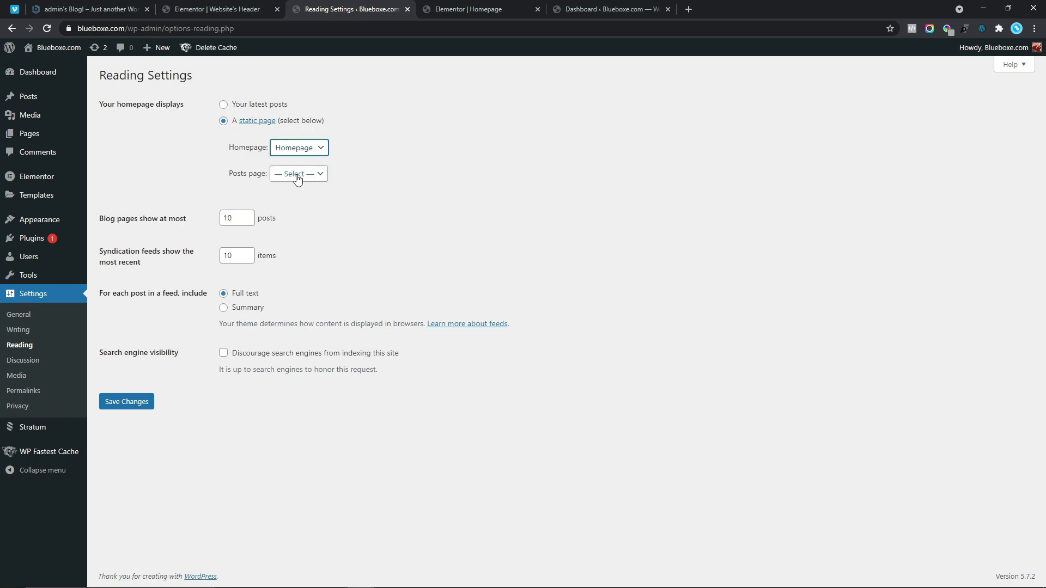
pyautogui.click(130, 400)
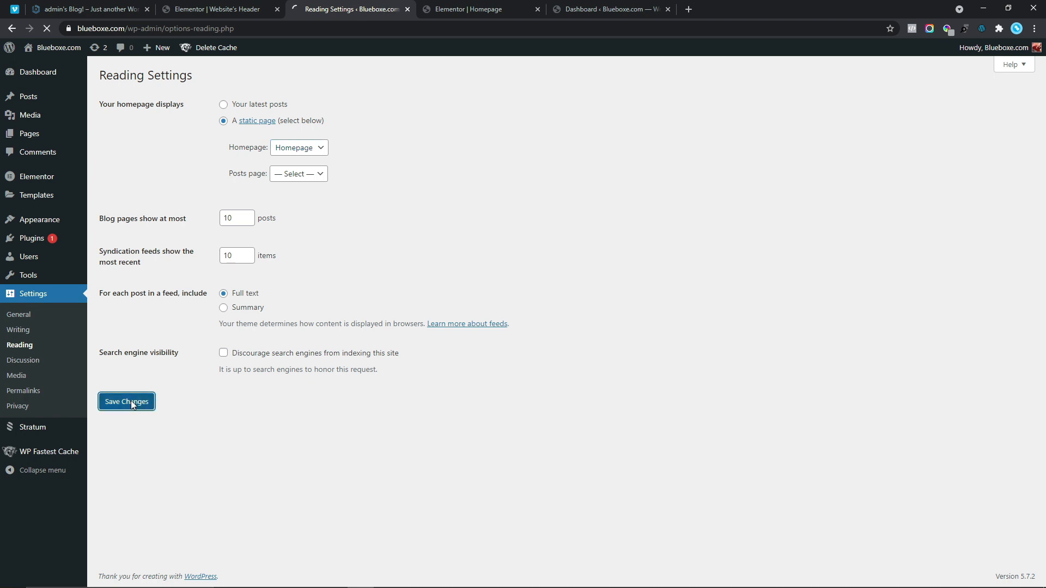
# - View the live site's homepage with the browser's developer tools open and review it from the header down to its end
pyautogui.moveTo(59, 52)
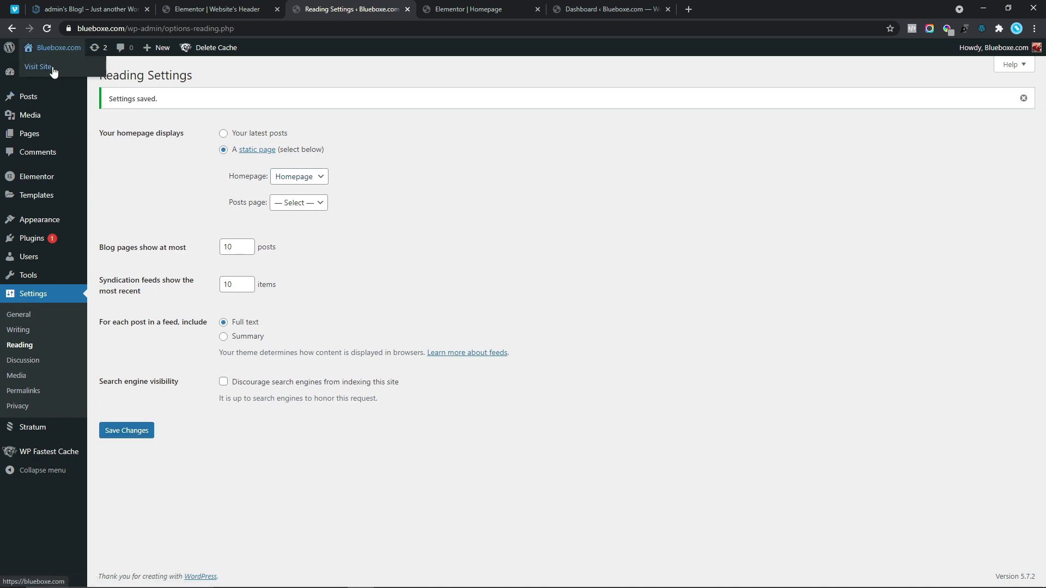
pyautogui.click(52, 69)
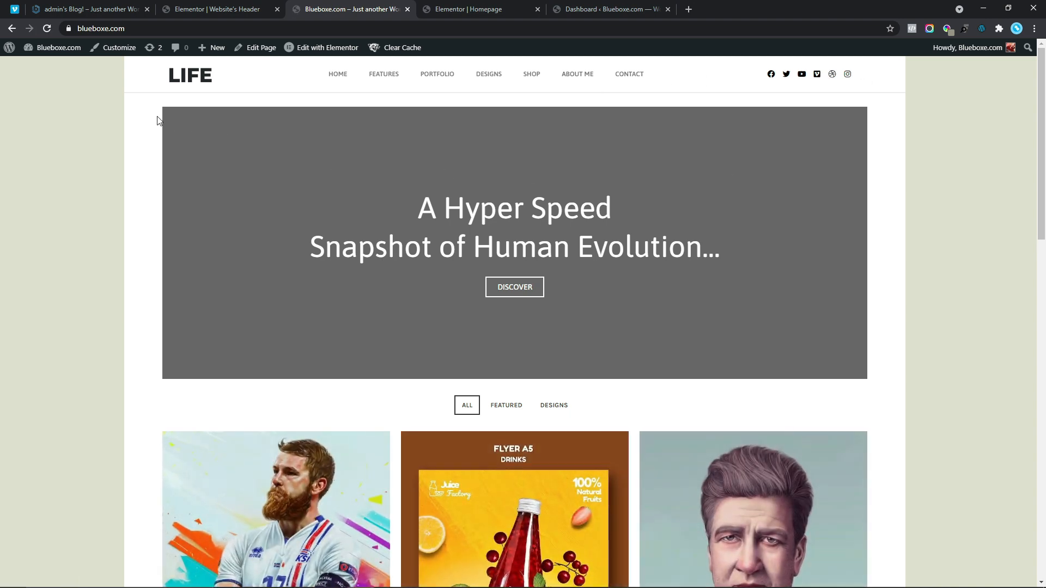
pyautogui.moveTo(1041, 156); pyautogui.dragTo(1040, 123)
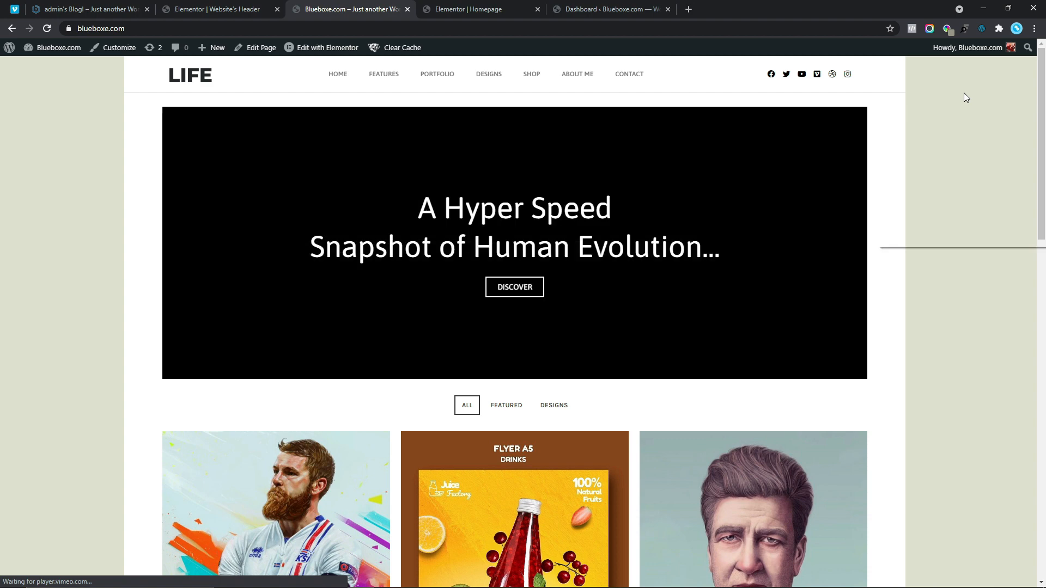
pyautogui.rightClick(965, 94)
pyautogui.click(909, 240)
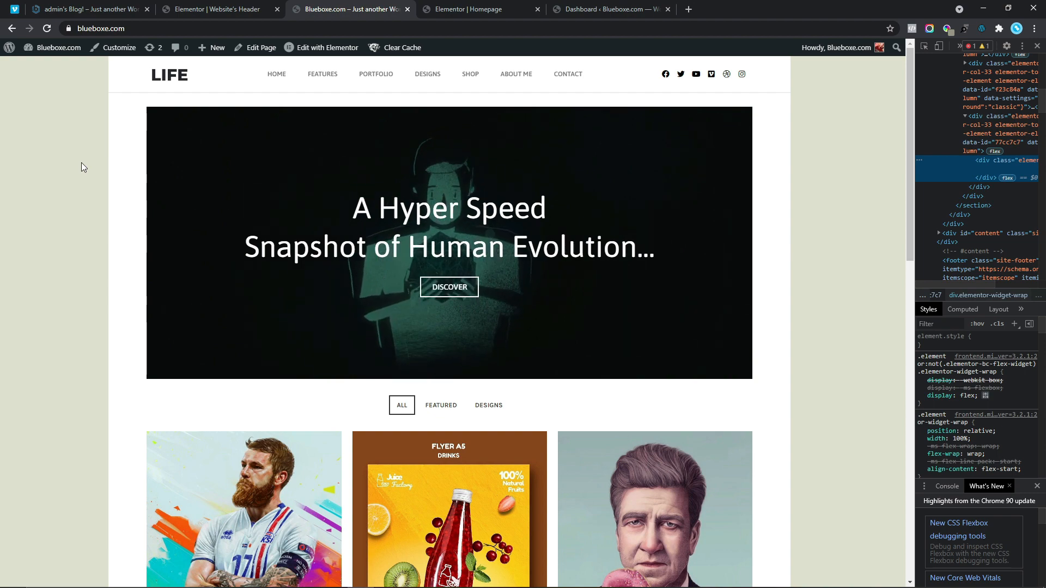
pyautogui.scroll(-14, 81, 162)
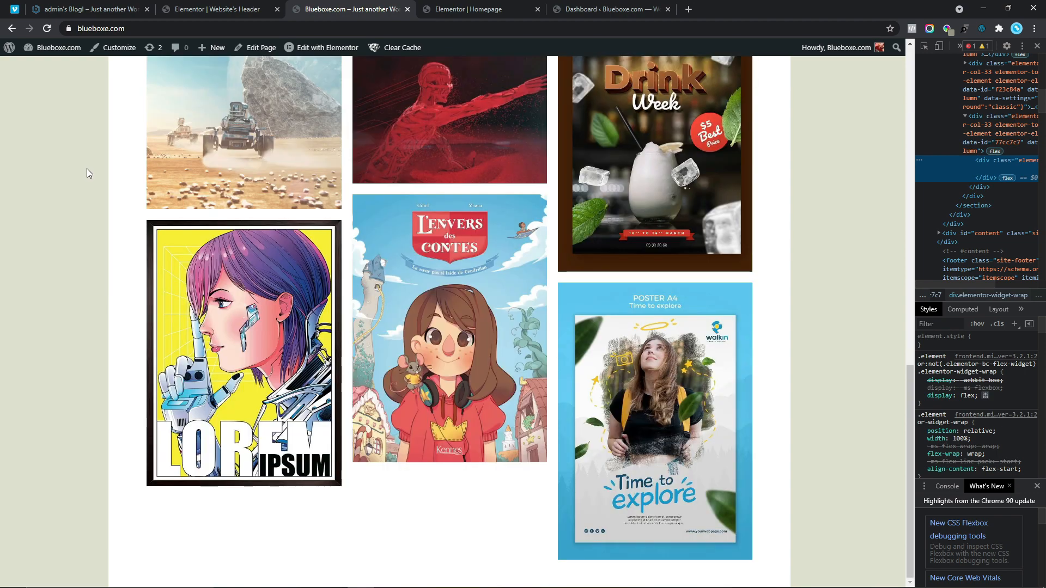
pyautogui.scroll(15, 89, 170)
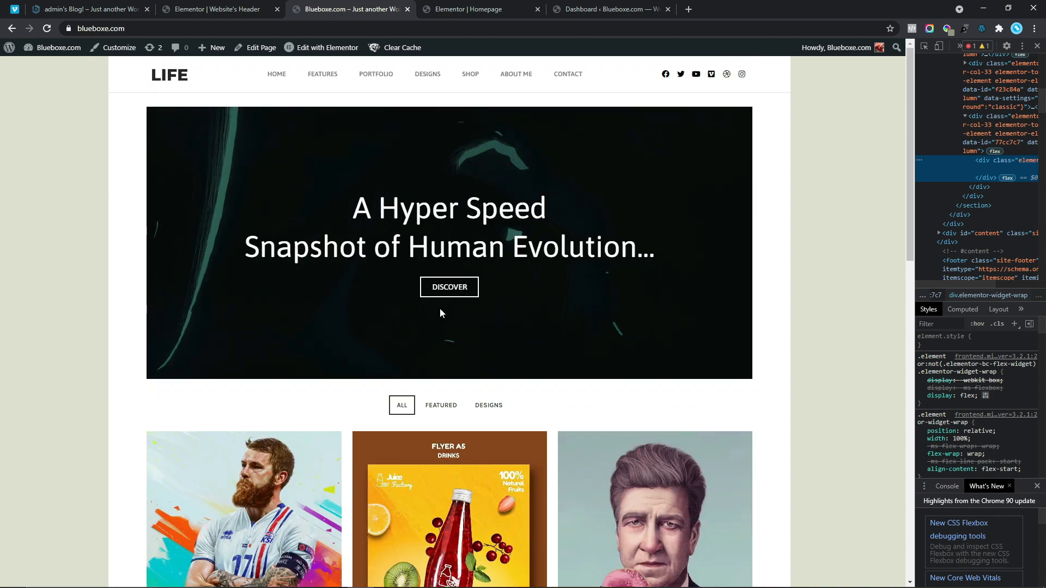
# - Examine the reference site's footer, including the Stay Updated heading, the subscription text and the e-mail sign-up form
pyautogui.click(104, 8)
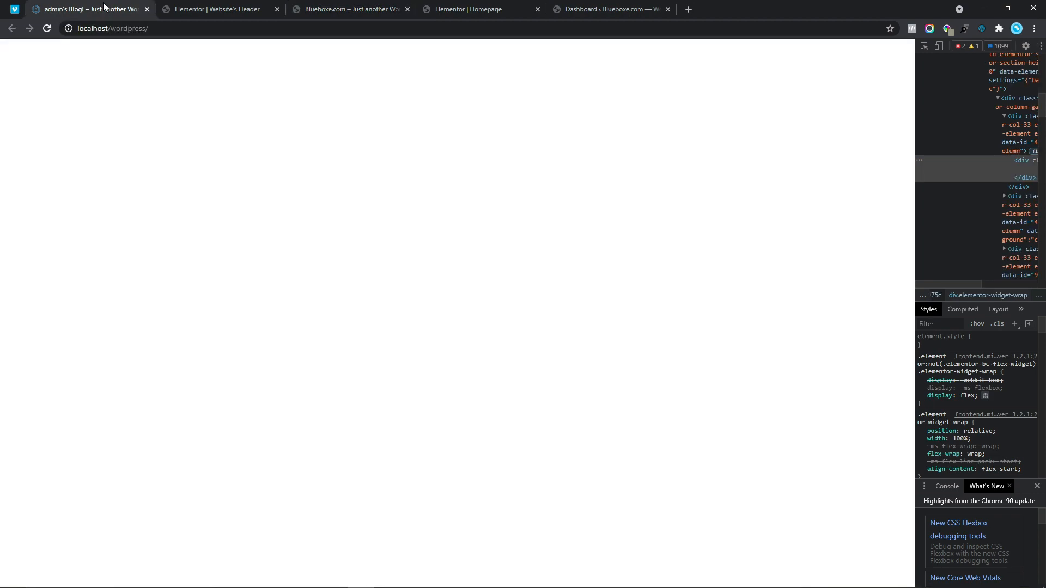
pyautogui.scroll(-6, 141, 187)
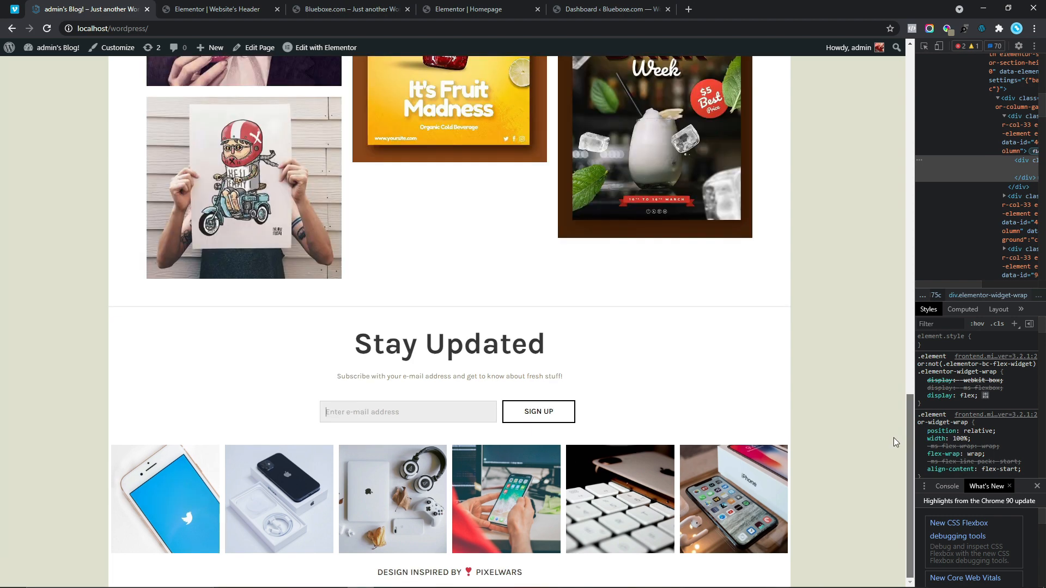
pyautogui.moveTo(567, 359); pyautogui.dragTo(337, 349)
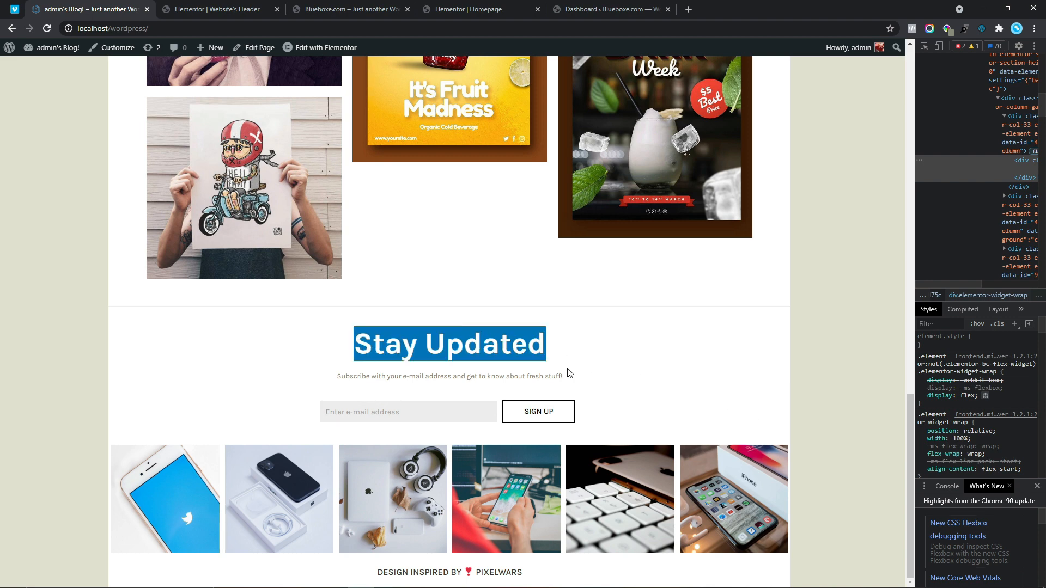
pyautogui.click(571, 379)
pyautogui.moveTo(570, 380); pyautogui.dragTo(330, 382)
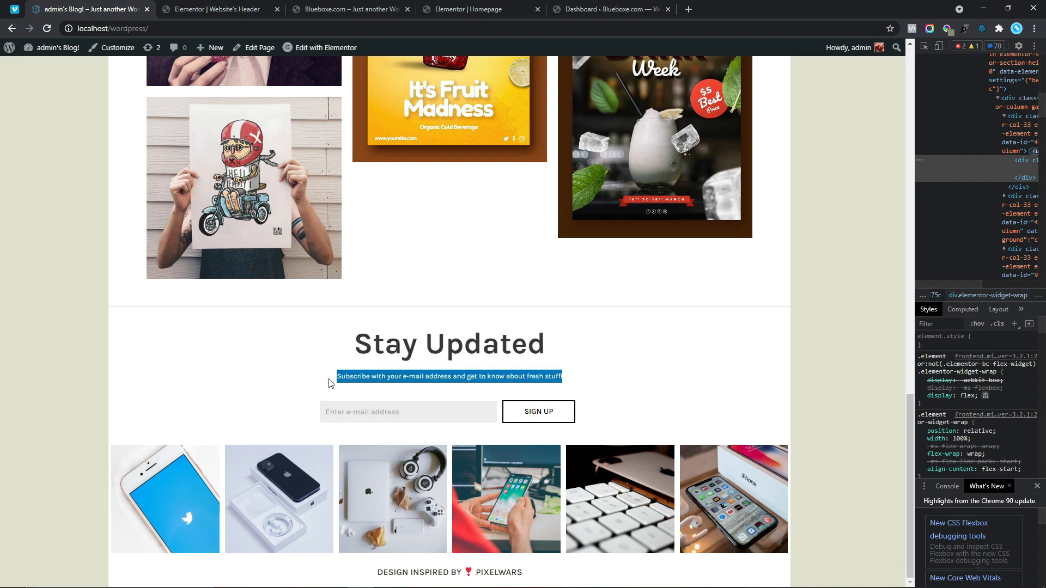
pyautogui.click(358, 414)
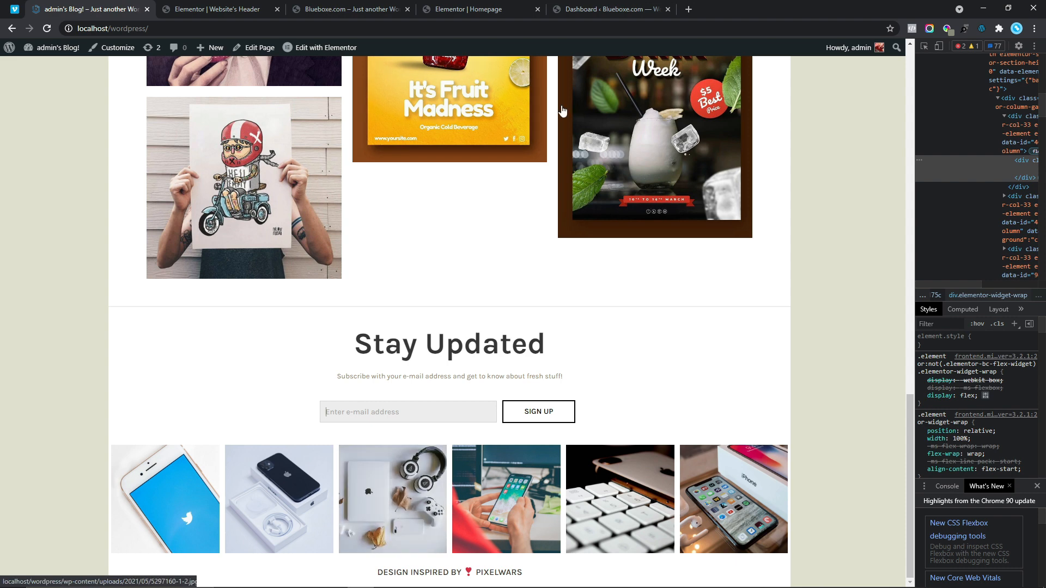
# - Open the Stratum plugin's API settings in the WordPress dashboard and paste the Instagram access token
pyautogui.click(597, 8)
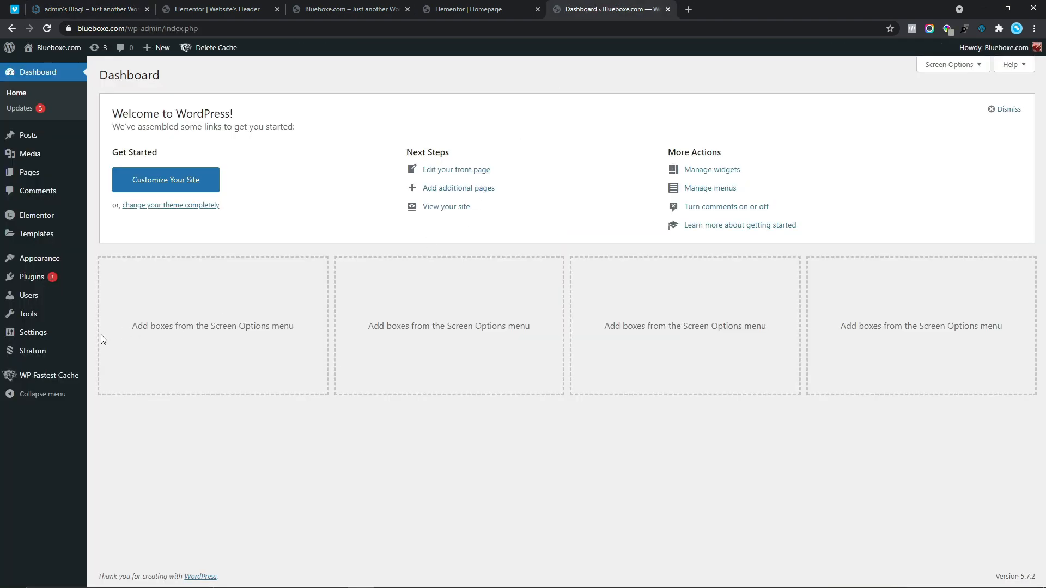
pyautogui.moveTo(61, 352)
pyautogui.click(109, 369)
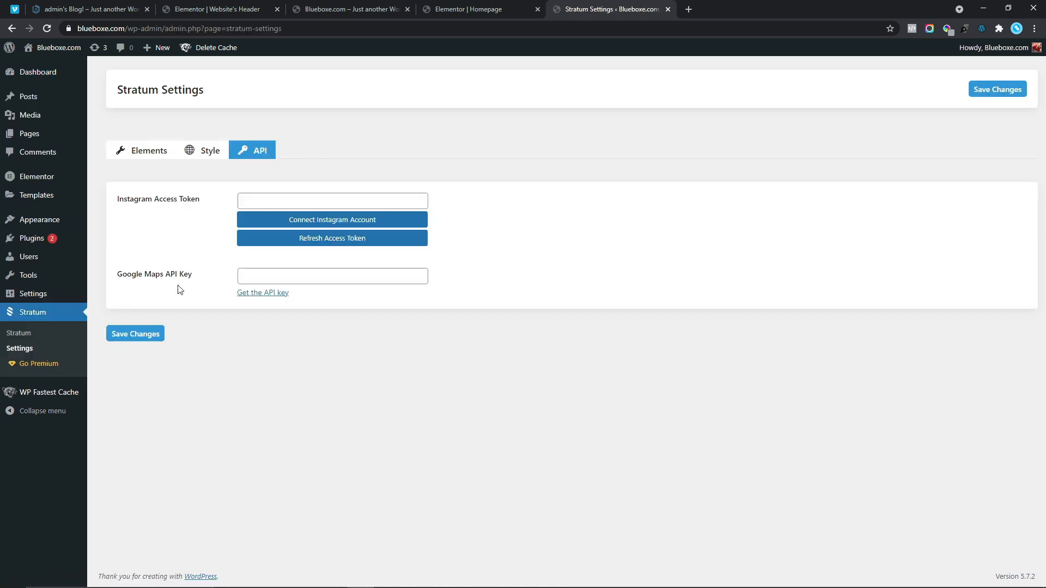
pyautogui.click(279, 199)
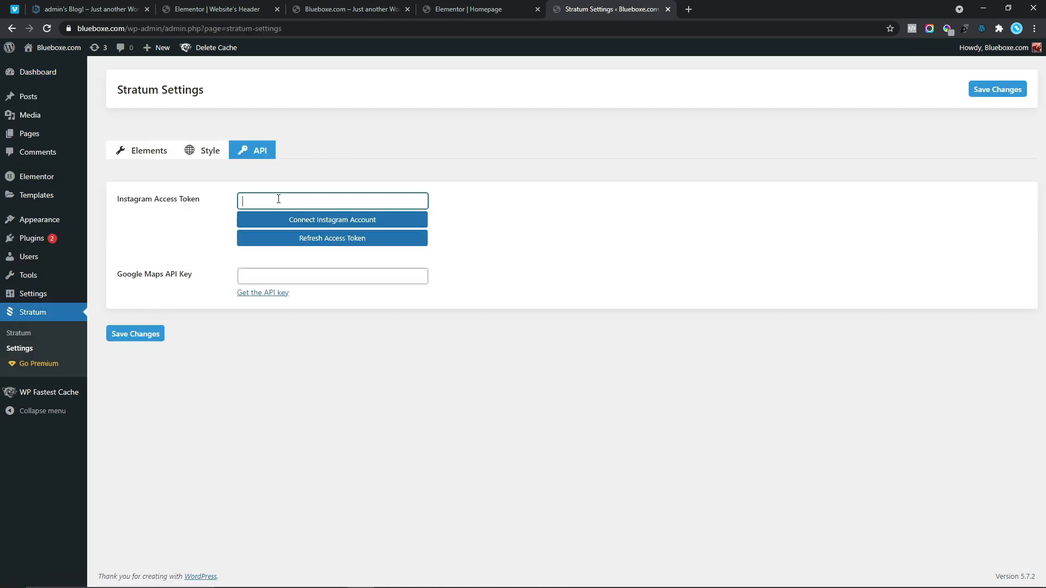
pyautogui.rightClick(278, 199)
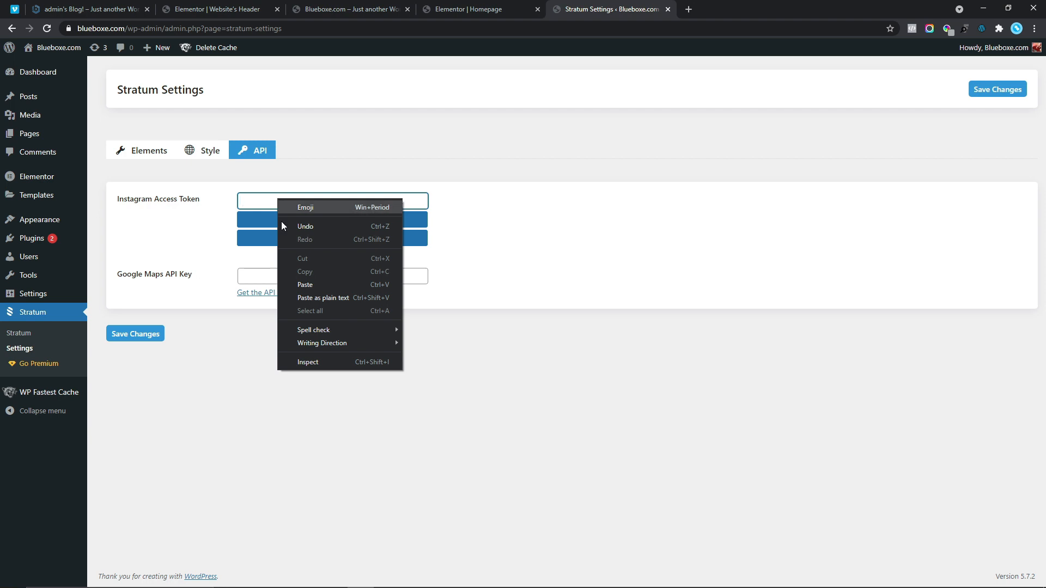
pyautogui.click(293, 280)
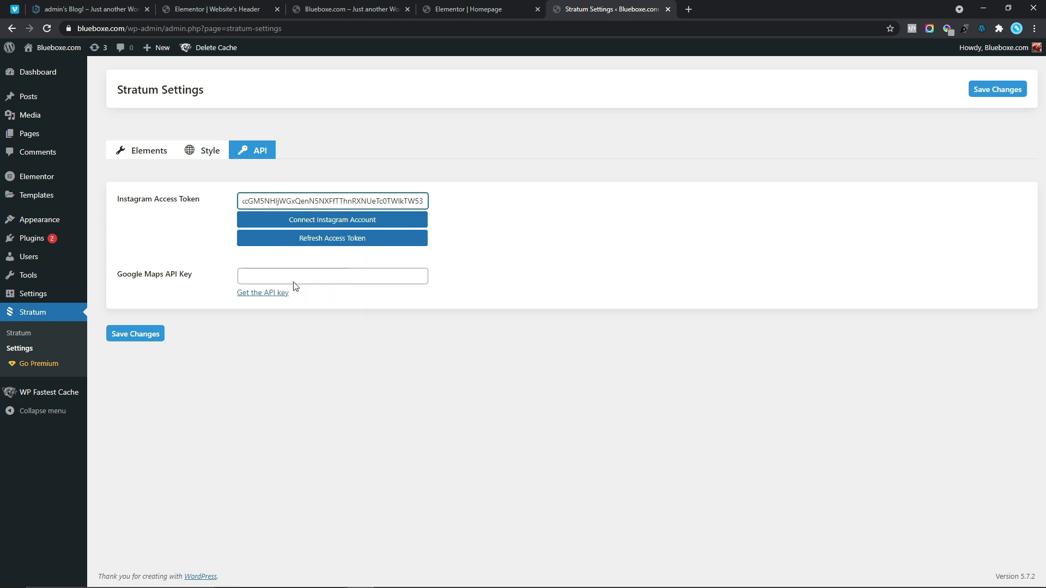
# - Connect the Instagram account to Stratum, allow MotoPress Content Blocks to access it, and save the settings
pyautogui.click(316, 224)
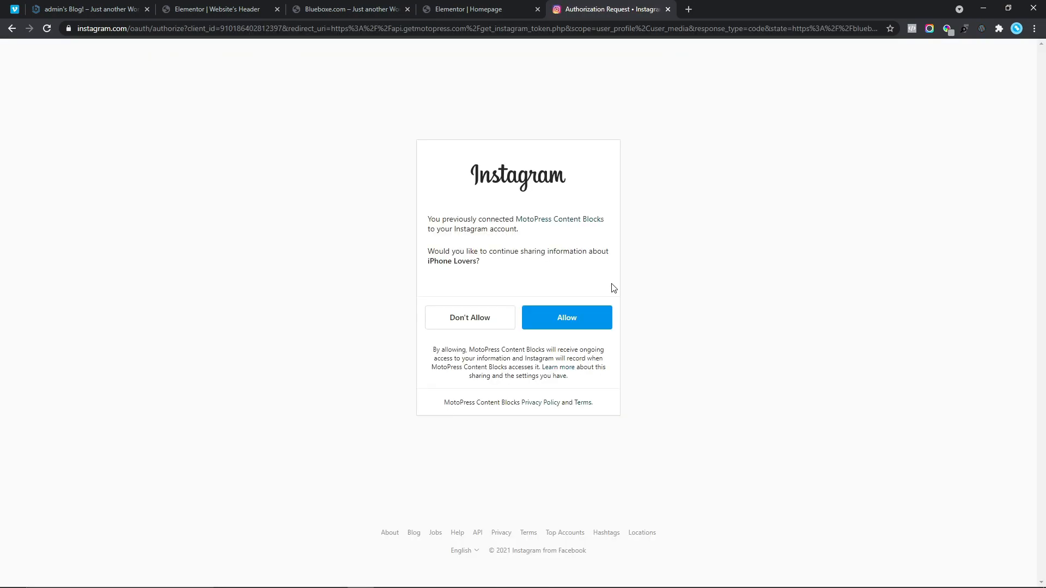
pyautogui.click(568, 320)
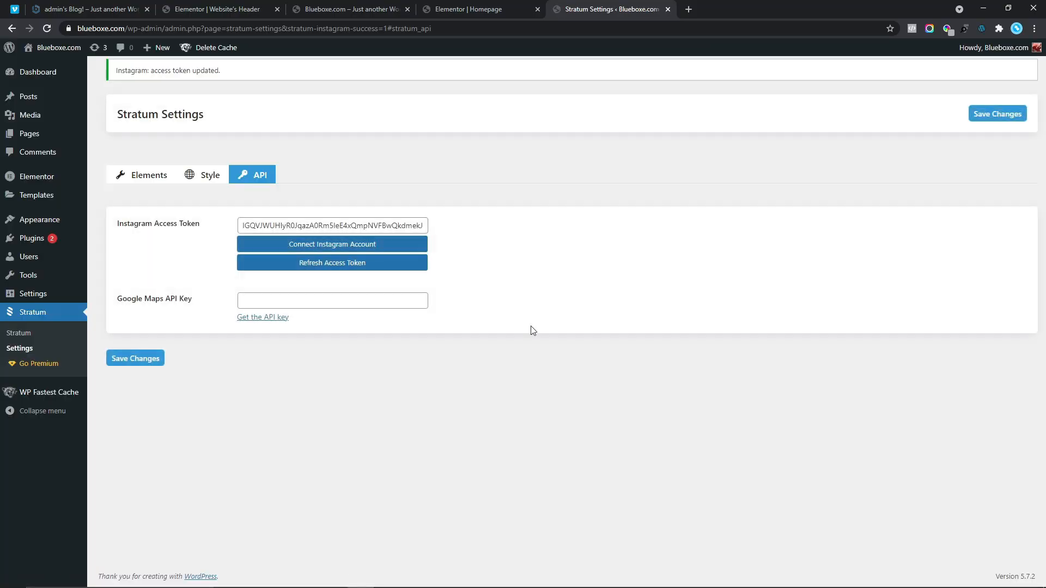
pyautogui.click(157, 361)
# - Create a new Footer template named Website's Footer and dismiss the block library to start from a blank layout
pyautogui.moveTo(83, 207)
pyautogui.click(112, 259)
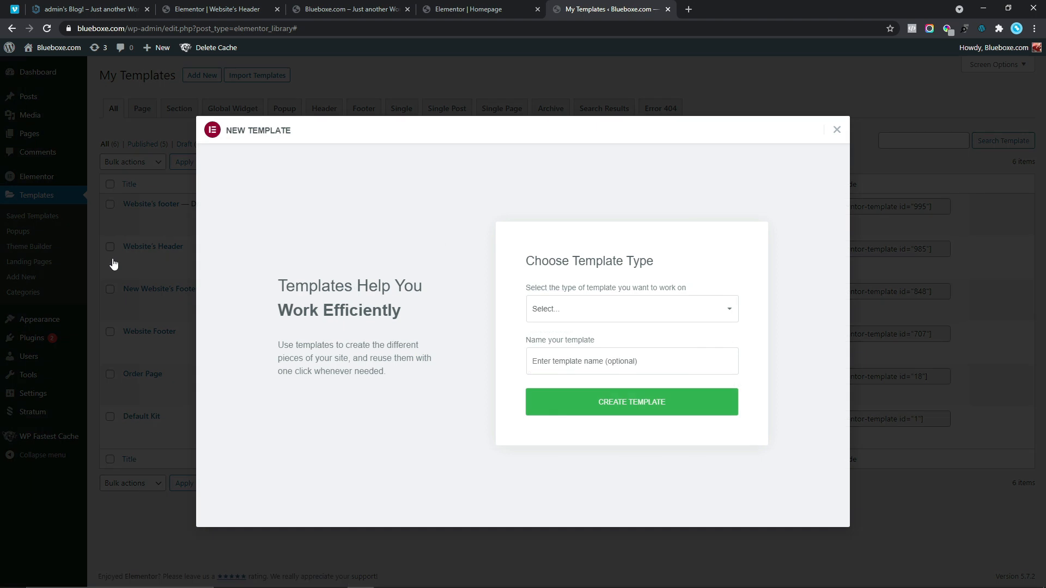
pyautogui.click(582, 321)
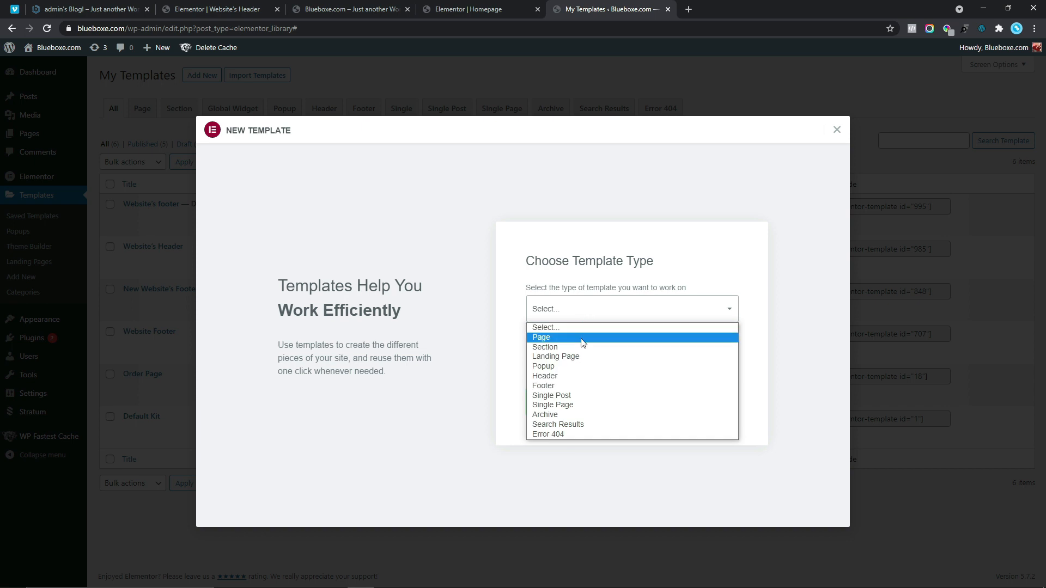
pyautogui.click(569, 386)
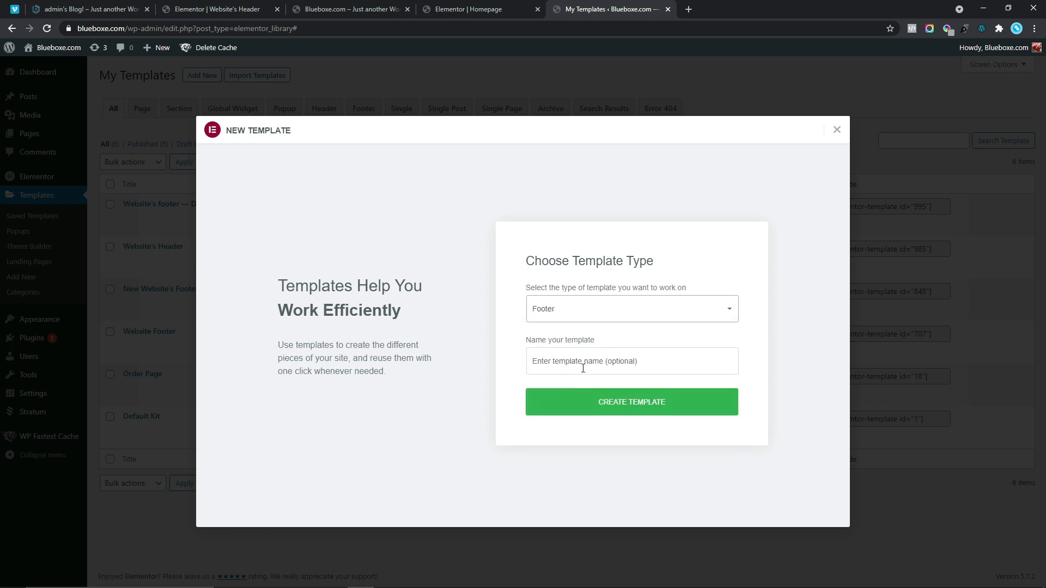
pyautogui.click(553, 360)
pyautogui.write("Website's")
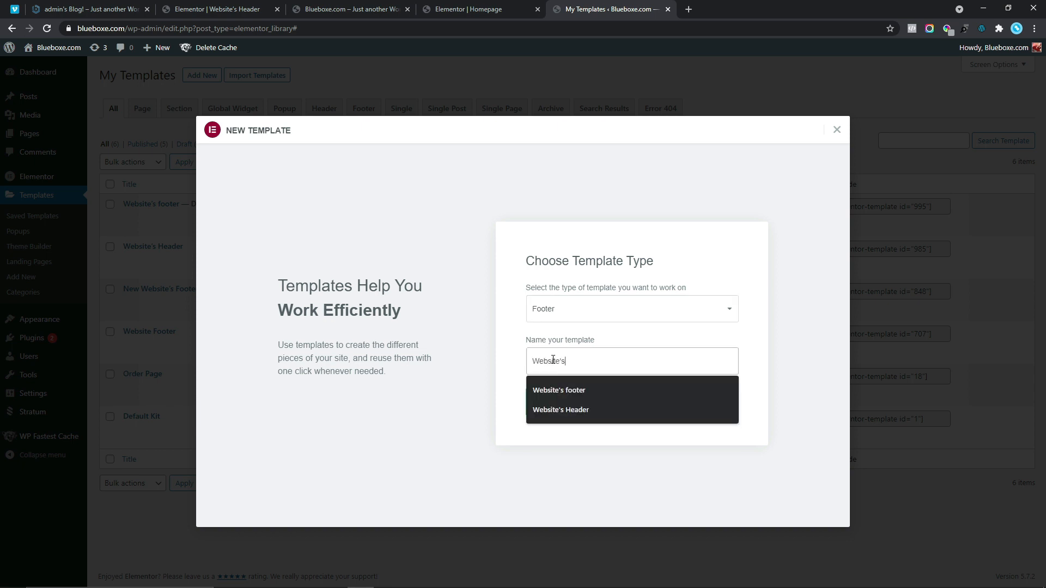
pyautogui.write(' Footer')
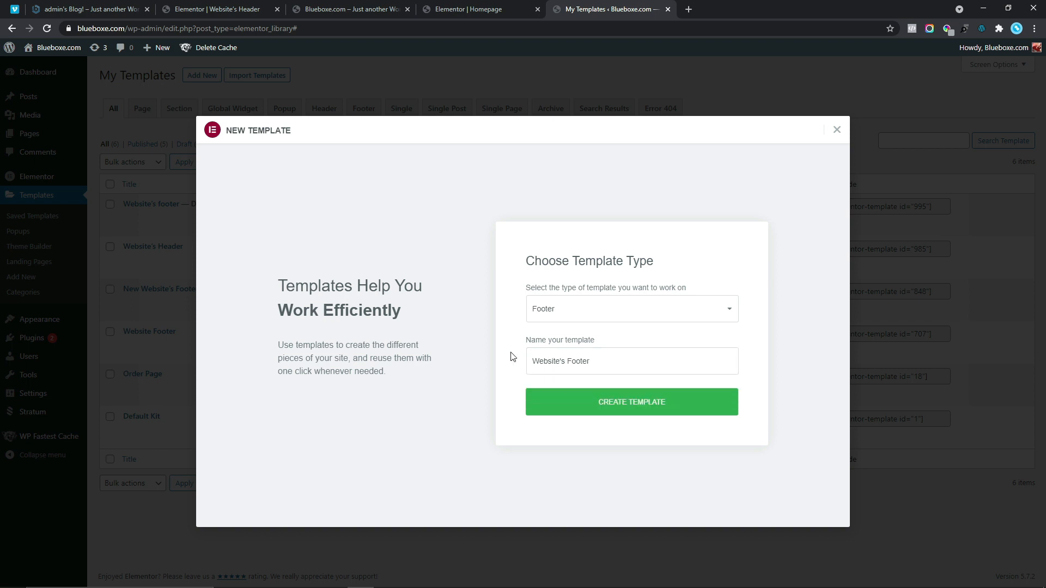
pyautogui.click(635, 403)
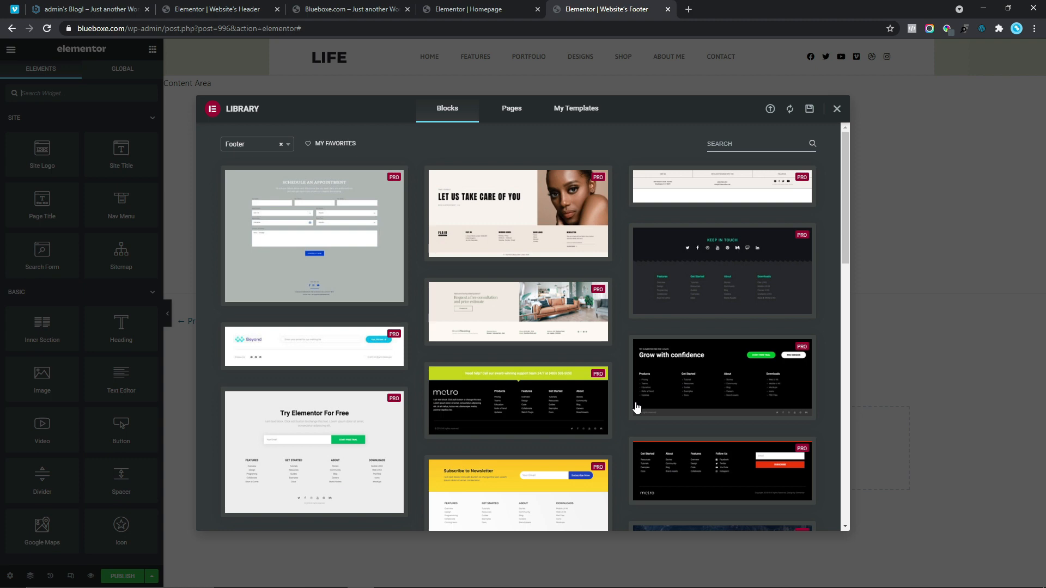
pyautogui.click(837, 109)
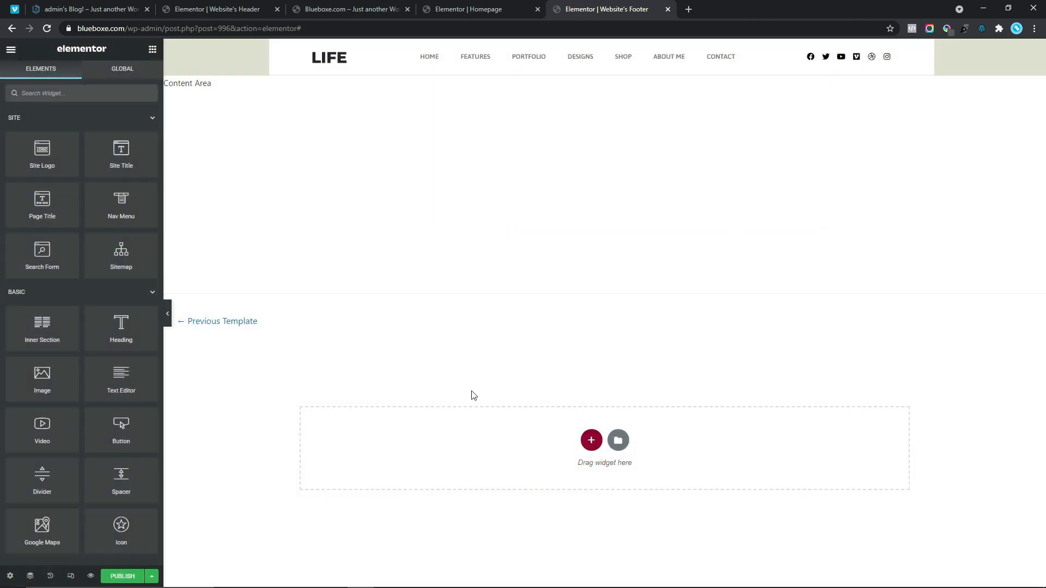
# - Add a section with three equal columns to the footer and set its content width to Full Width
pyautogui.click(592, 441)
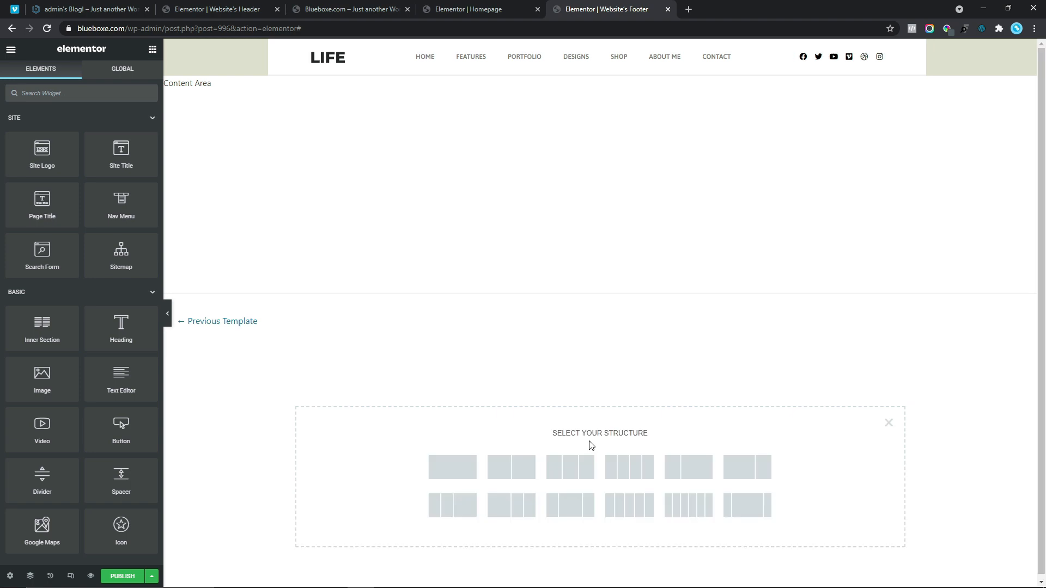
pyautogui.click(568, 471)
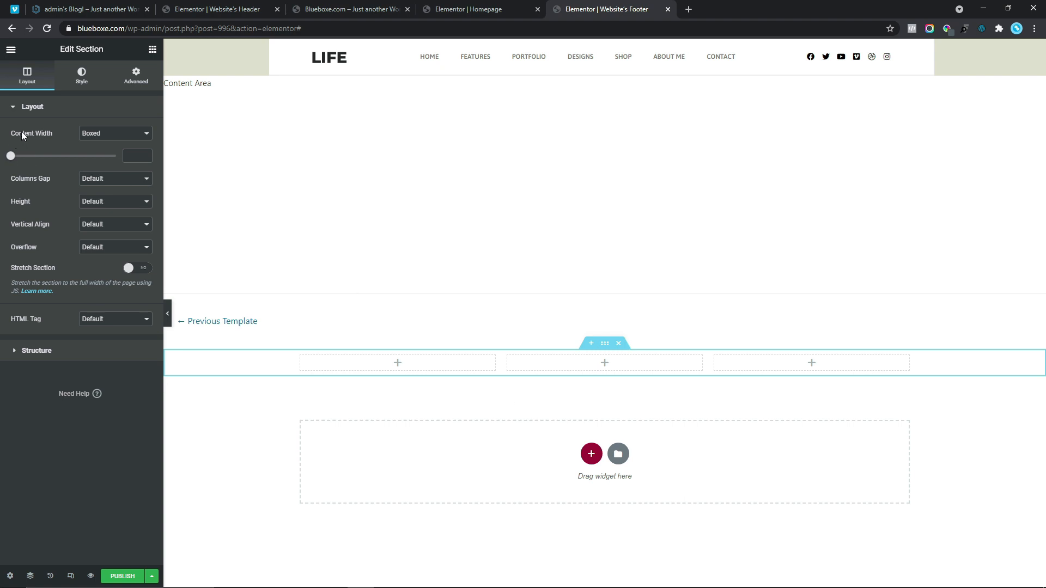
pyautogui.click(96, 136)
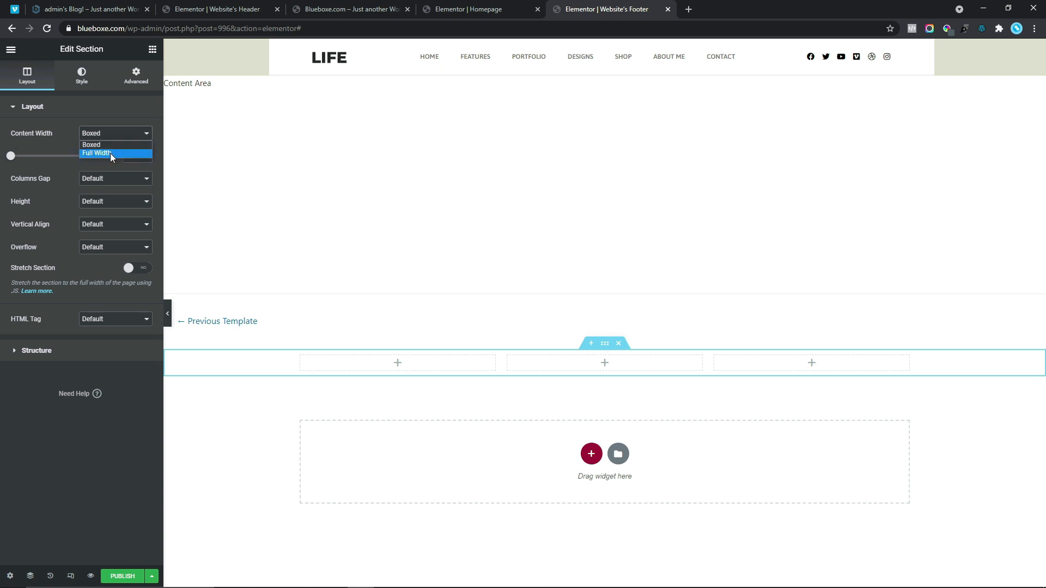
pyautogui.click(98, 153)
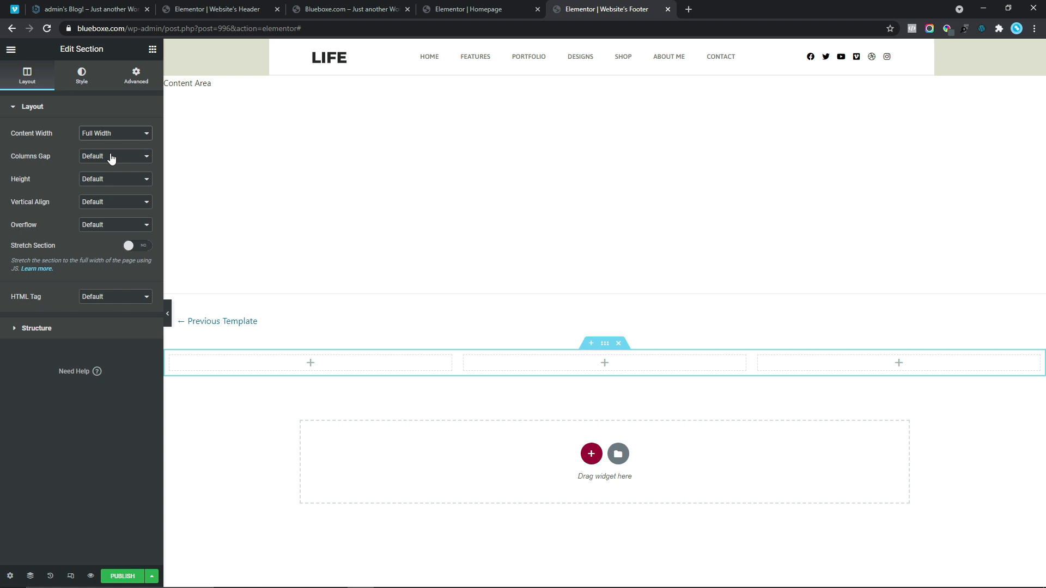
# - Give the footer section a classic background with the color #E0E0CD
pyautogui.click(82, 76)
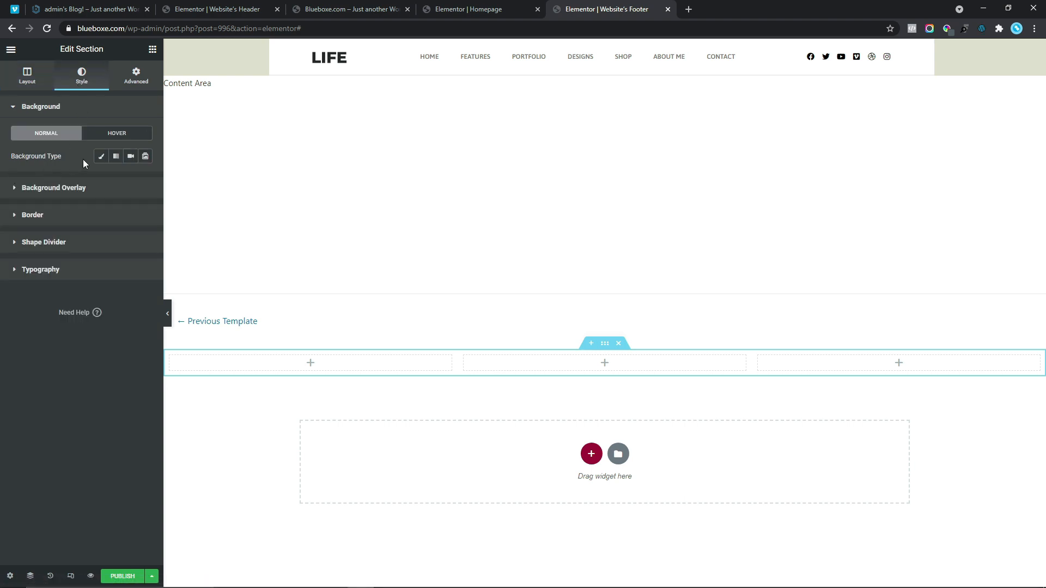
pyautogui.click(101, 157)
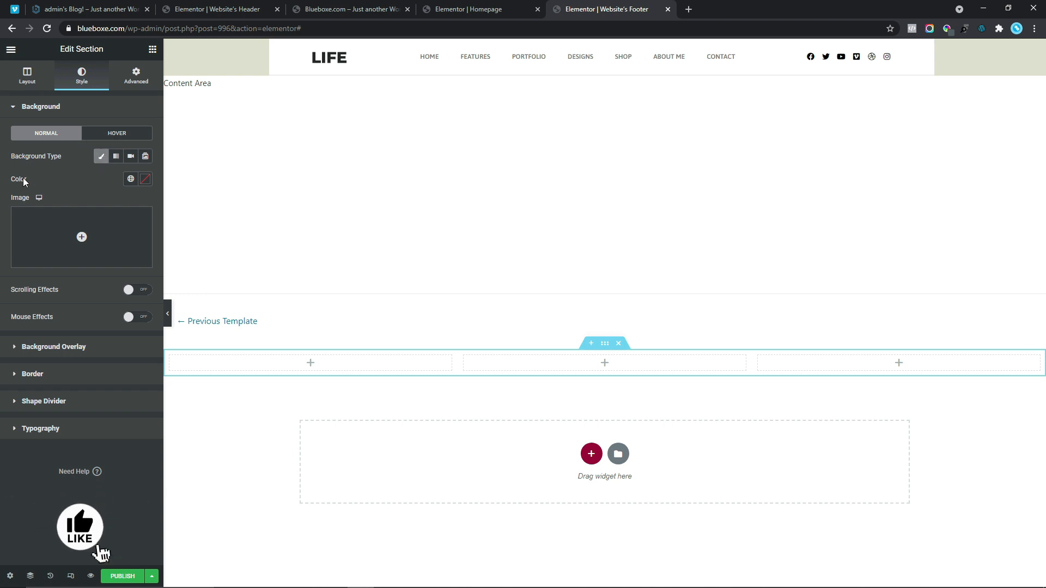
pyautogui.click(145, 180)
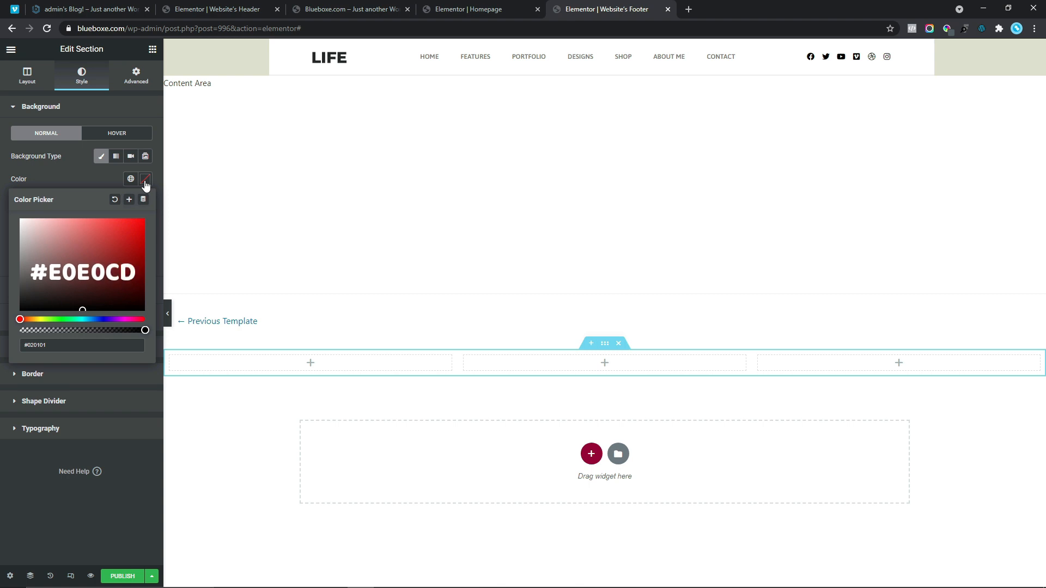
pyautogui.tripleClick(59, 345)
pyautogui.write('#E0E0C')
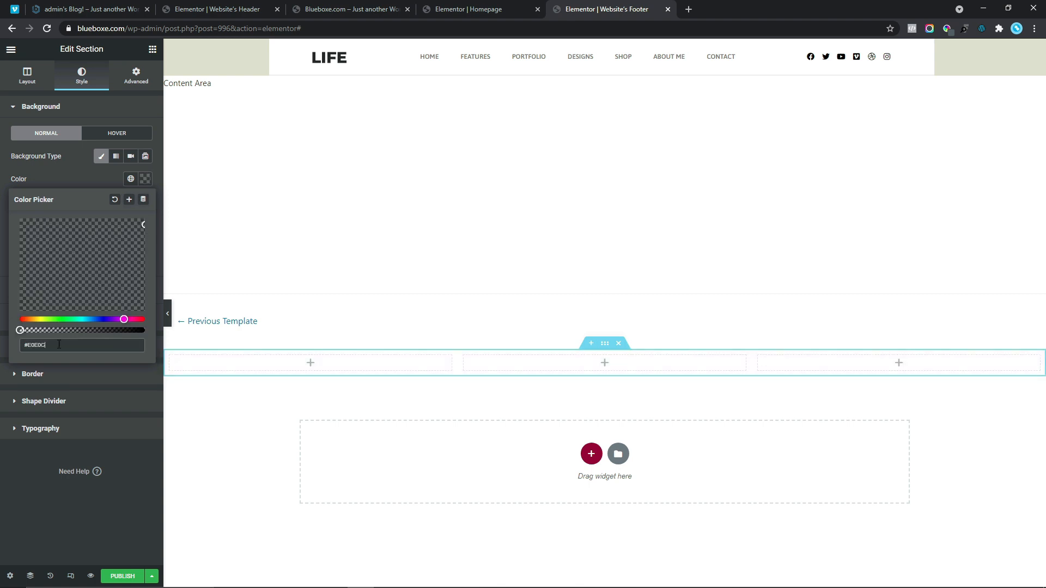
pyautogui.write('D')
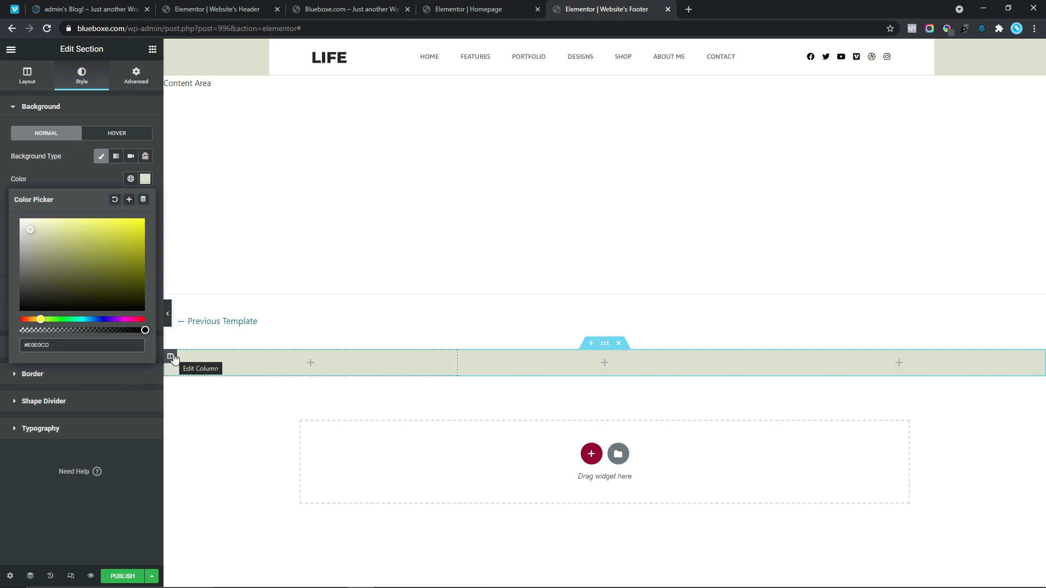
# - Set the width of the footer section's first and third columns to 12% each
pyautogui.click(171, 357)
pyautogui.click(131, 136)
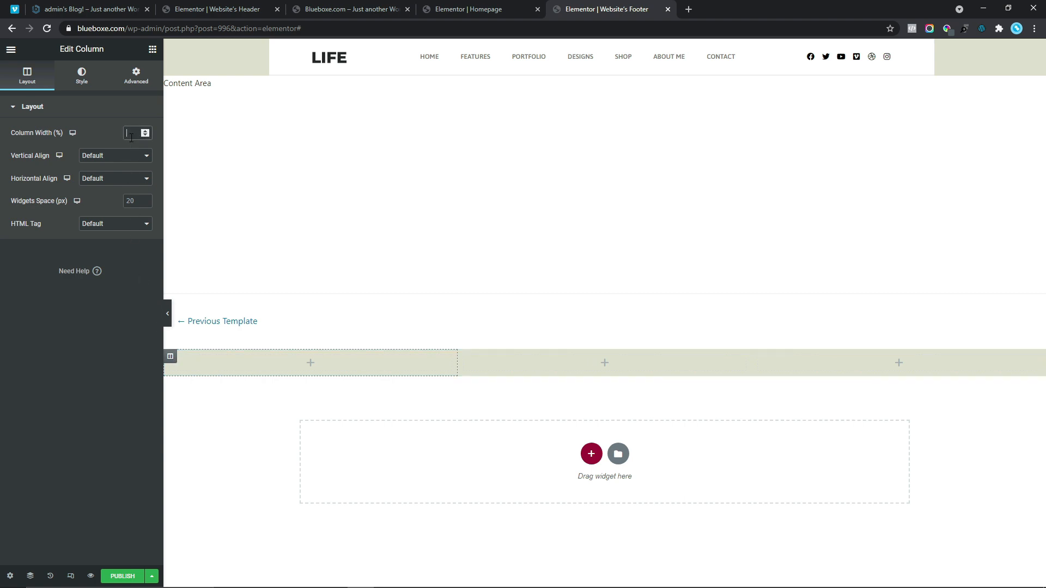
pyautogui.write('12')
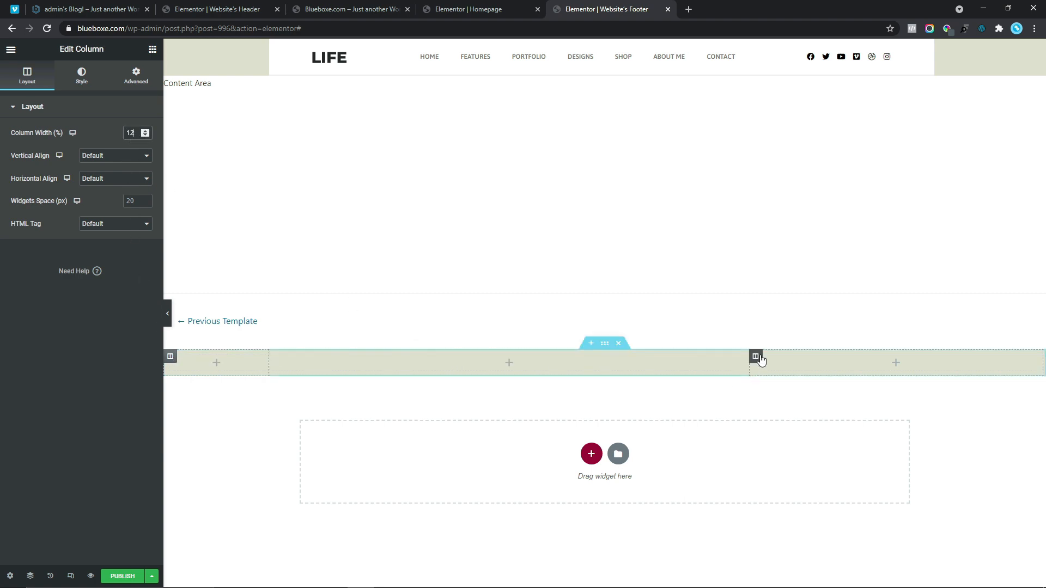
pyautogui.click(760, 358)
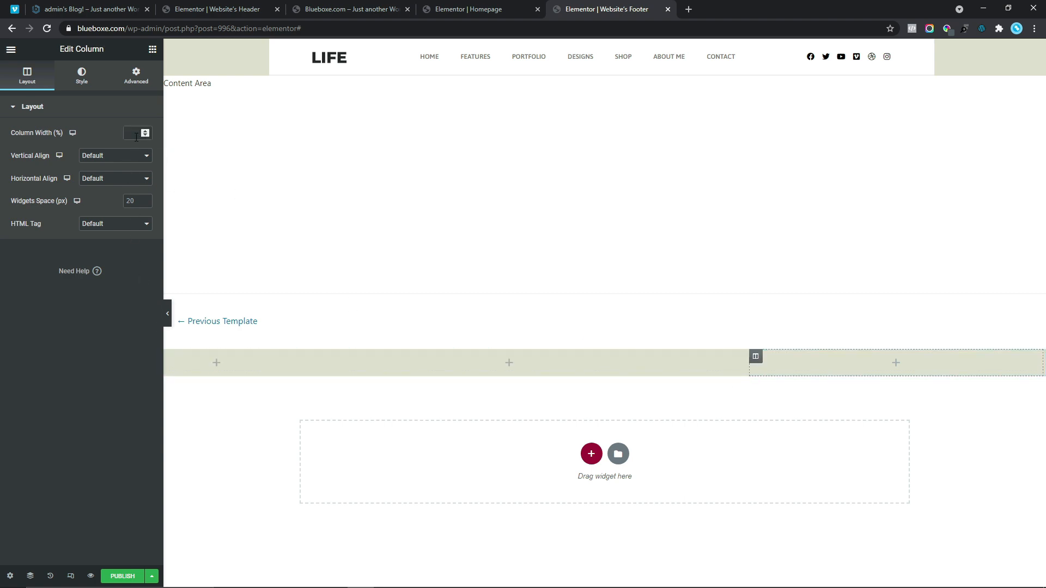
pyautogui.write('12')
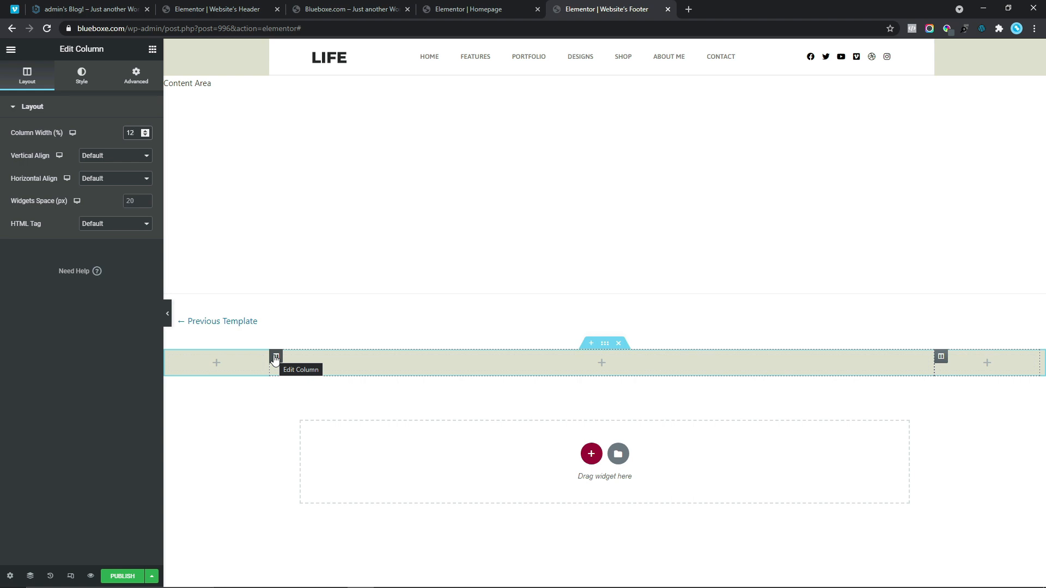
# - Give the footer's middle column a classic background in white
pyautogui.click(275, 358)
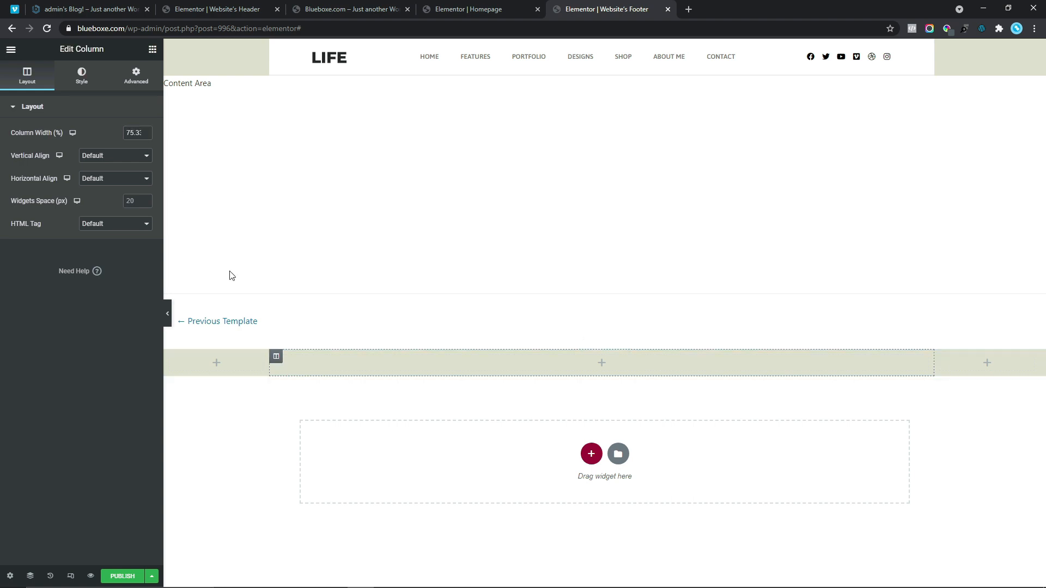
pyautogui.click(90, 77)
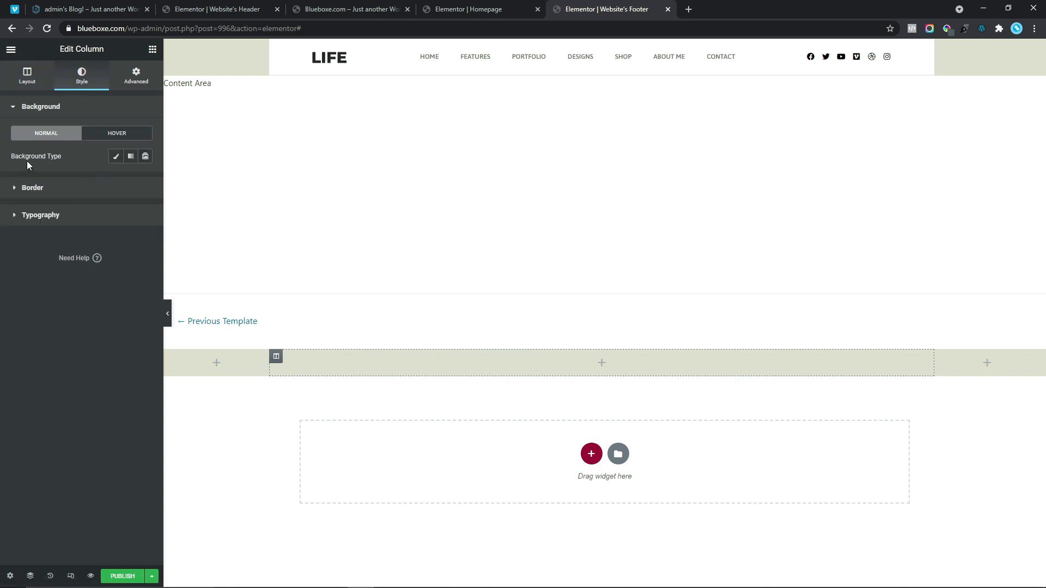
pyautogui.click(116, 157)
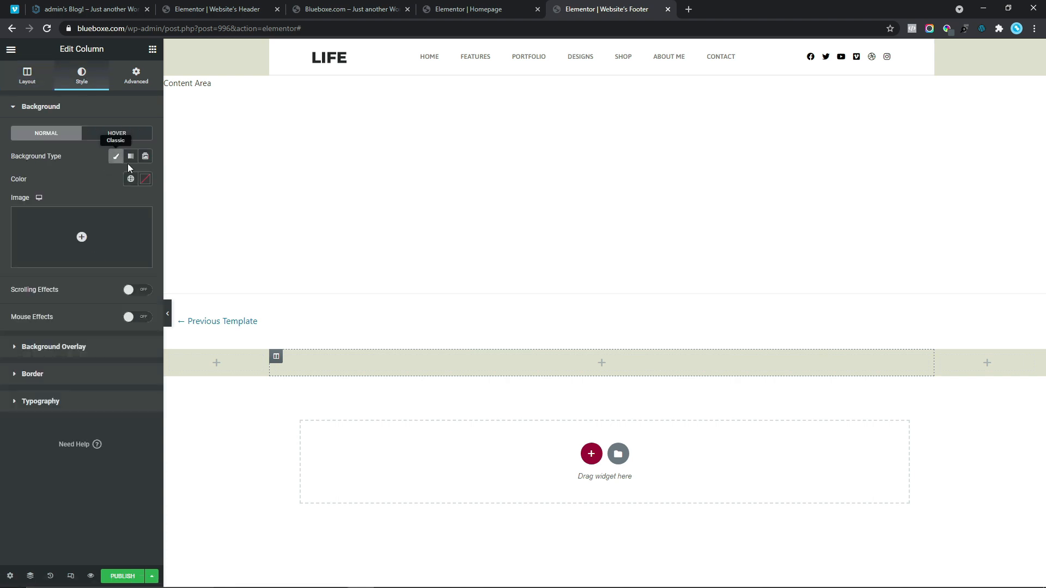
pyautogui.click(145, 179)
pyautogui.moveTo(95, 283); pyautogui.dragTo(1, 202)
pyautogui.click(2, 204)
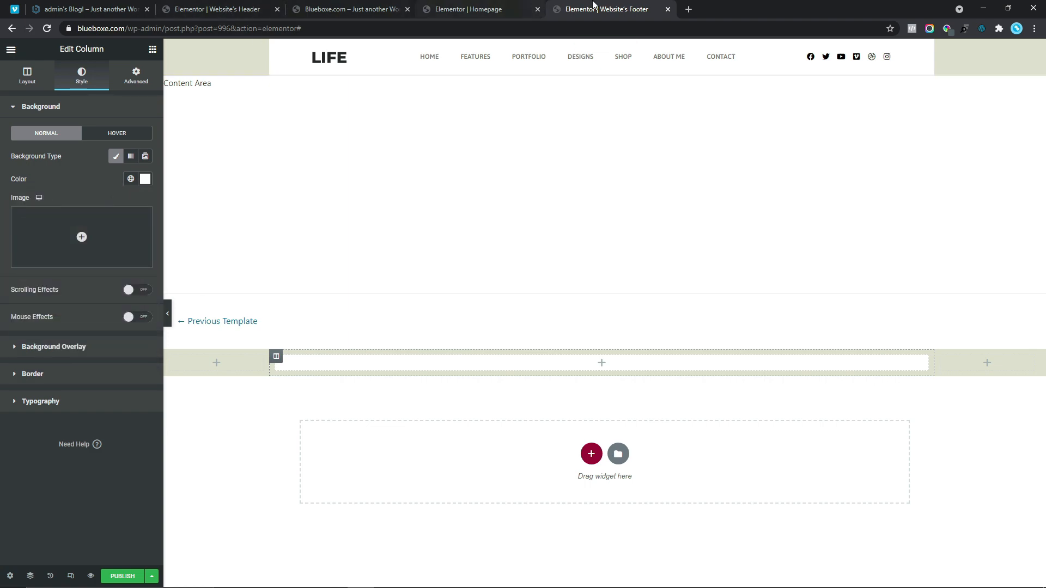
# - Place the footer editor's browser tab beside the reference site's and copy the "Stay Updated" heading from the reference footer
pyautogui.moveTo(595, 8); pyautogui.dragTo(166, 5)
pyautogui.click(109, 12)
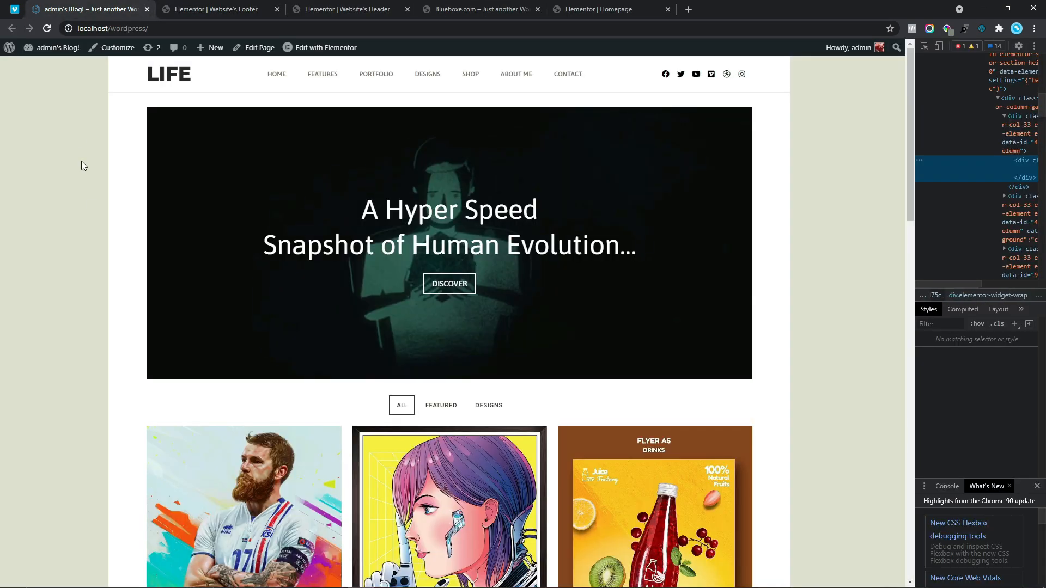
pyautogui.scroll(-8, 101, 216)
pyautogui.scroll(-5, 102, 218)
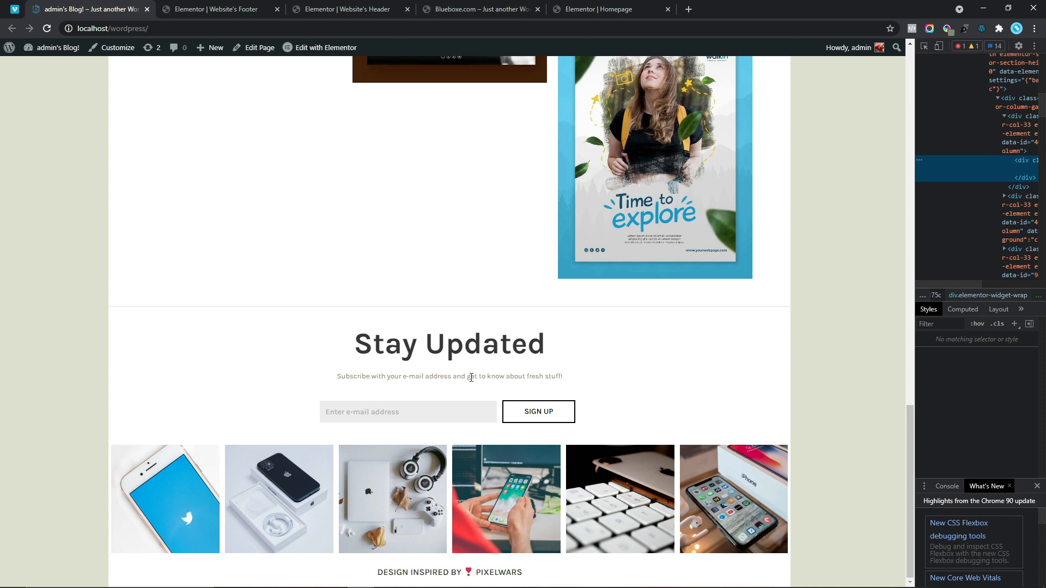
pyautogui.click(336, 338)
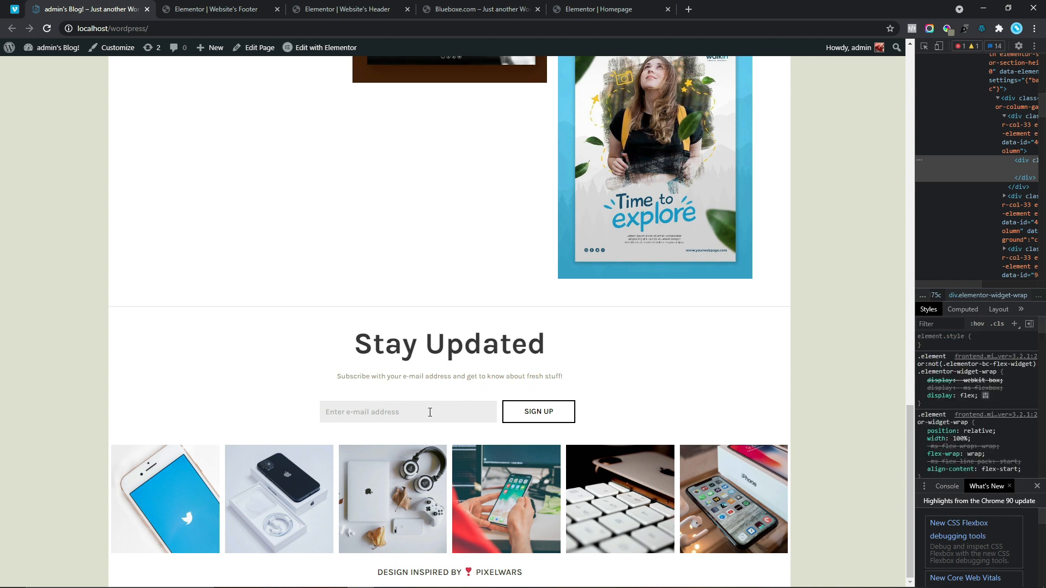
pyautogui.moveTo(352, 349); pyautogui.dragTo(602, 348)
pyautogui.rightClick(477, 339)
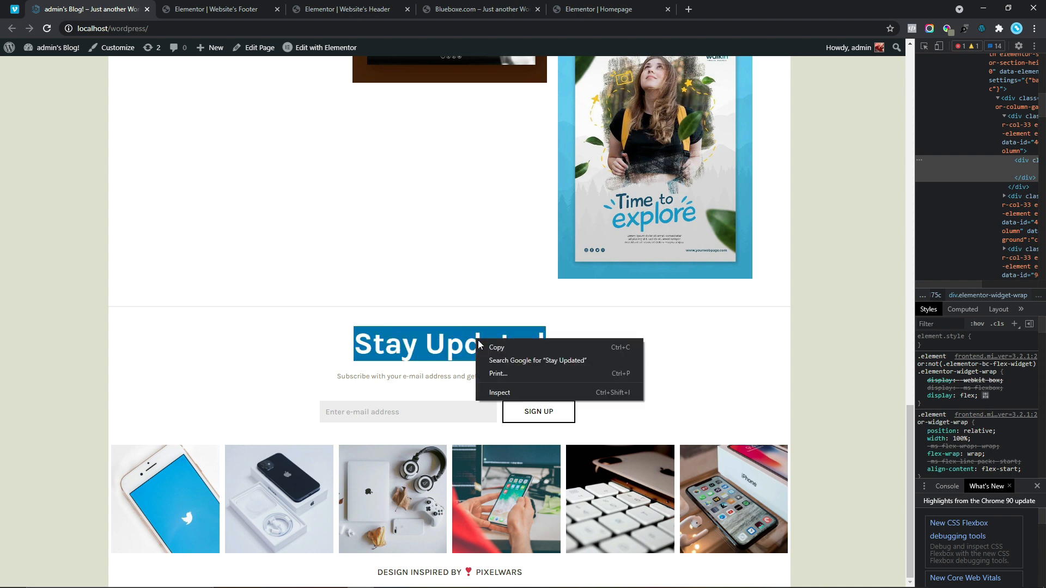
pyautogui.click(493, 344)
# - Add a Heading widget to the footer's middle column and replace its title with the copied text "Stay Updated"
pyautogui.click(221, 7)
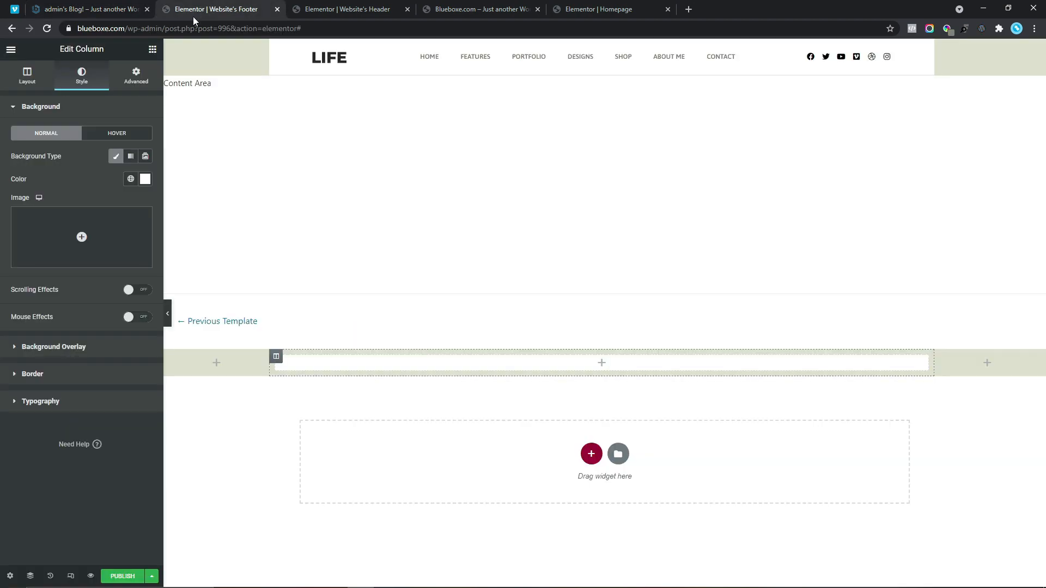
pyautogui.click(153, 50)
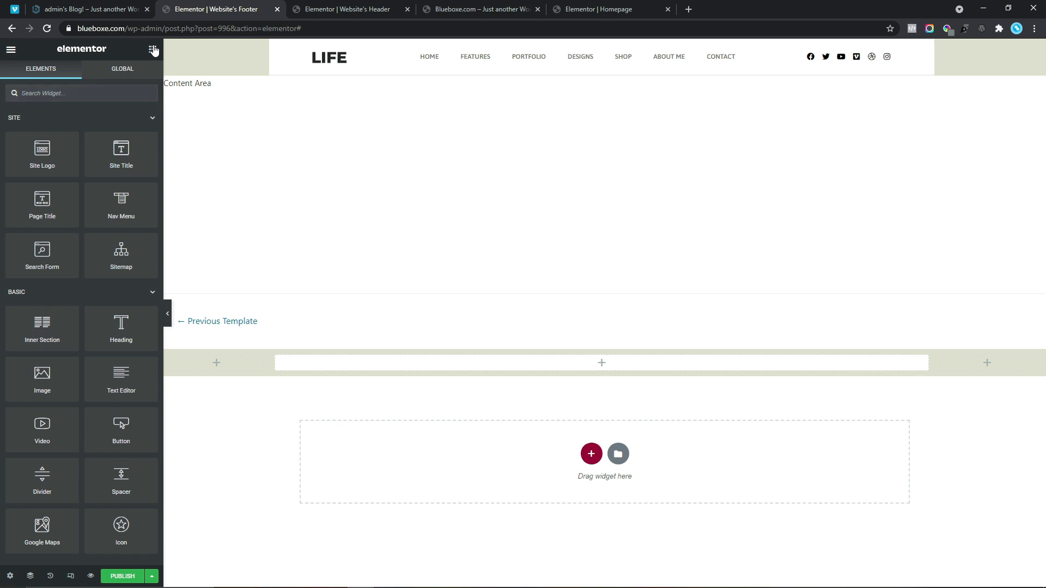
pyautogui.moveTo(137, 321); pyautogui.dragTo(547, 357)
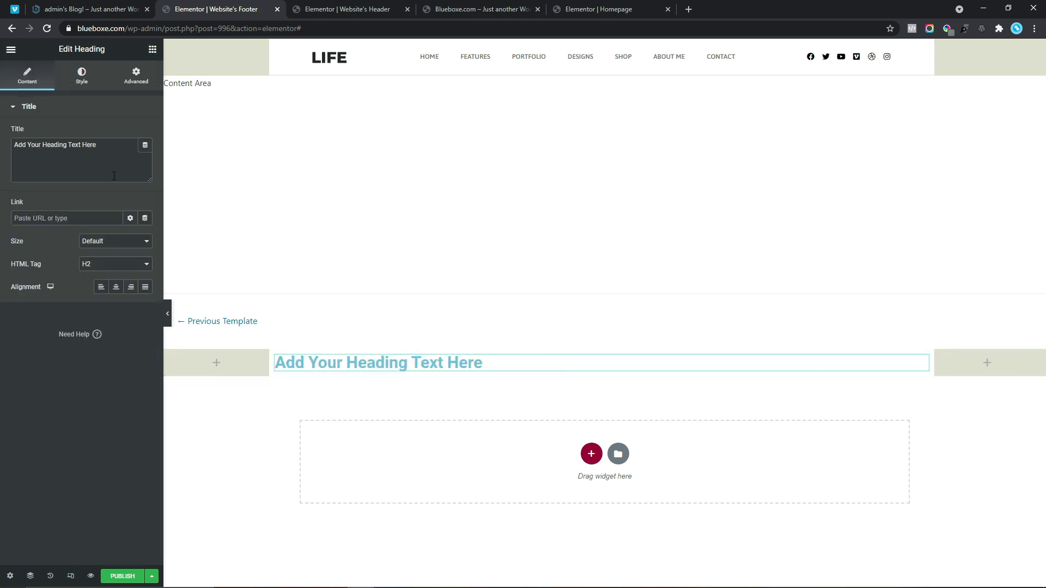
pyautogui.moveTo(113, 175); pyautogui.dragTo(9, 148)
pyautogui.rightClick(22, 143)
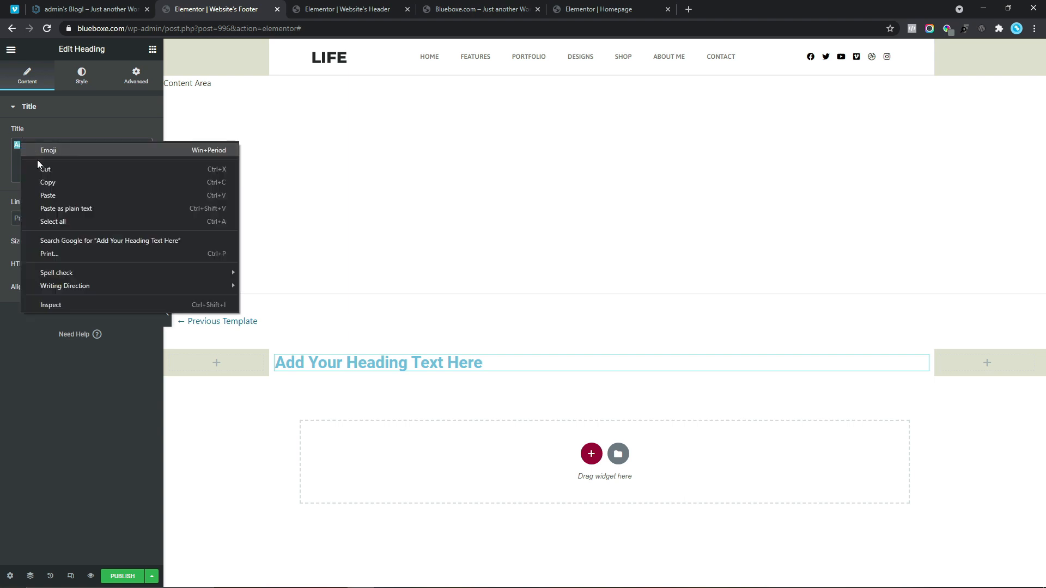
pyautogui.click(53, 194)
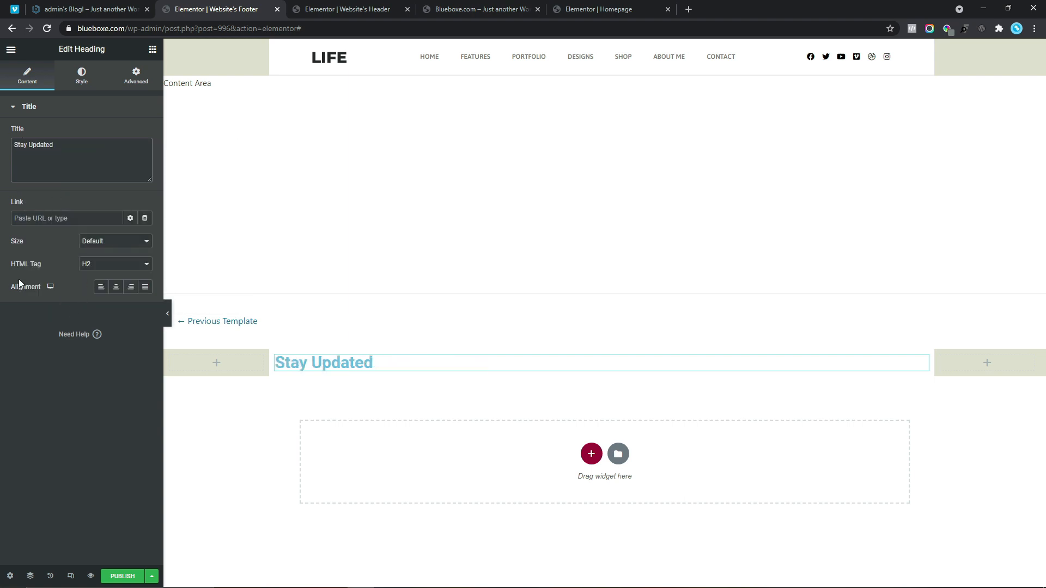
# - Center the "Stay Updated" heading and set its text color to #373737
pyautogui.click(116, 289)
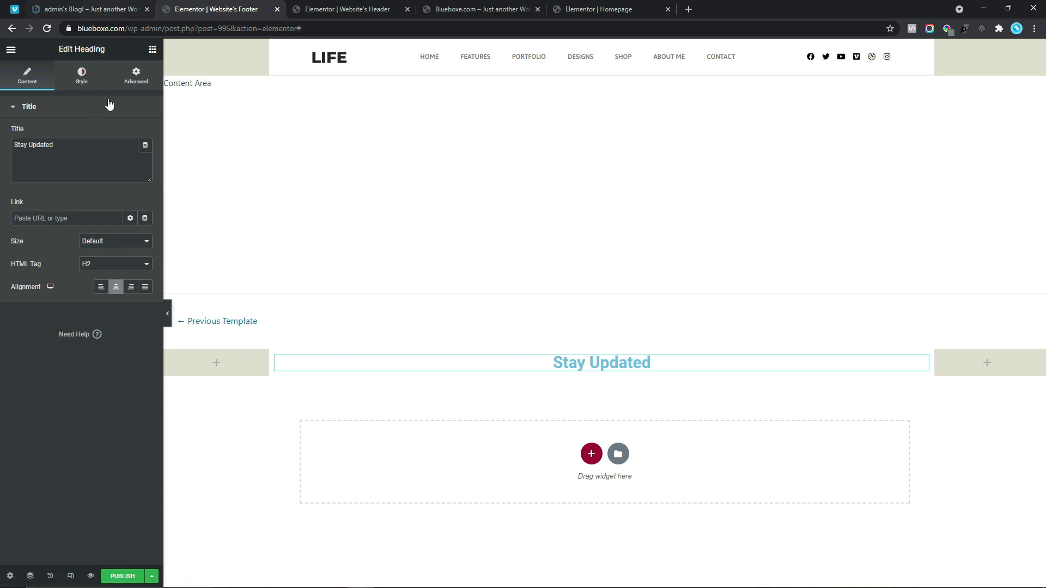
pyautogui.click(82, 82)
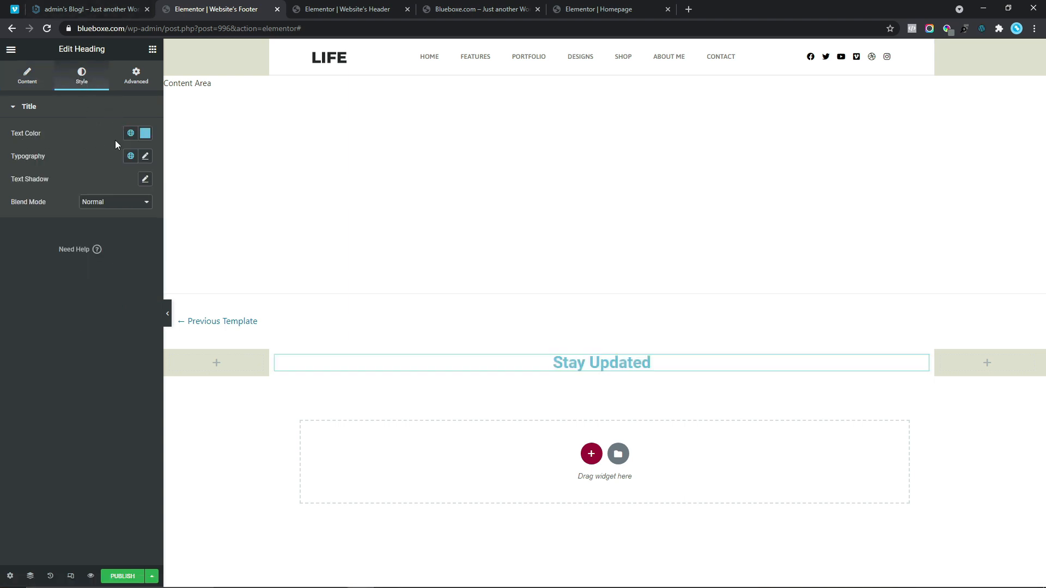
pyautogui.click(145, 134)
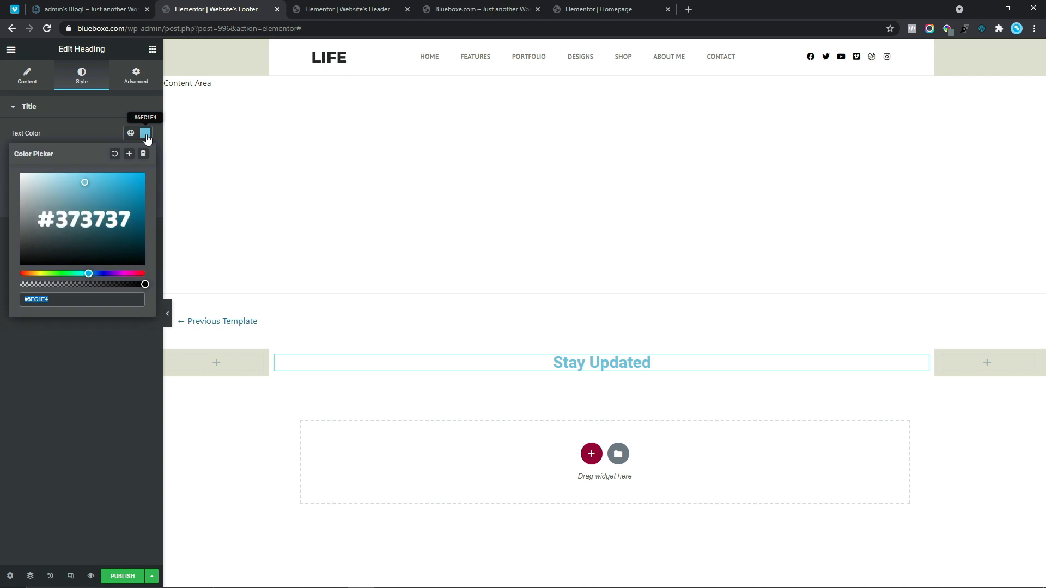
pyautogui.write('#373737')
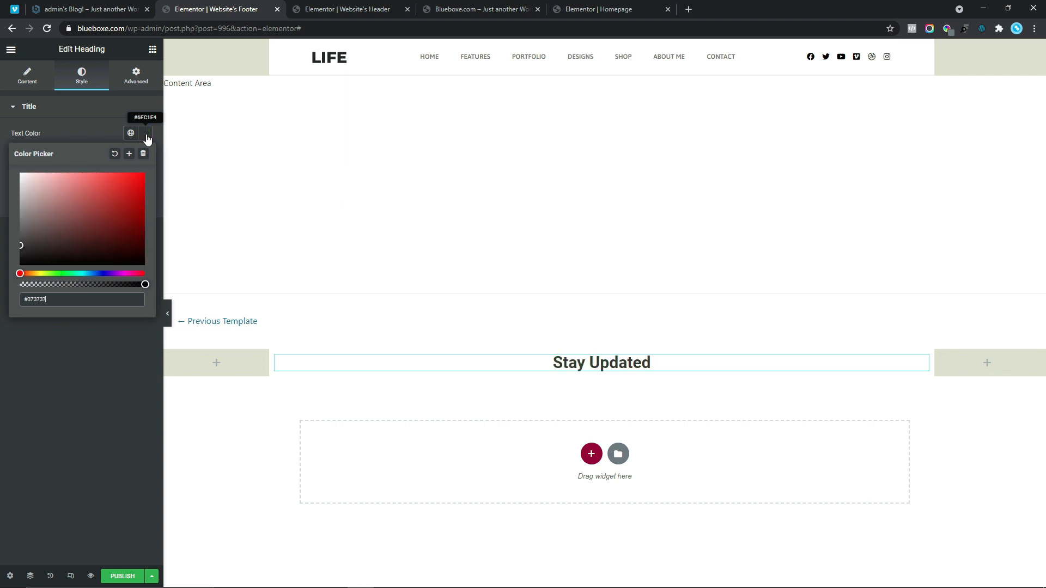
pyautogui.click(1, 172)
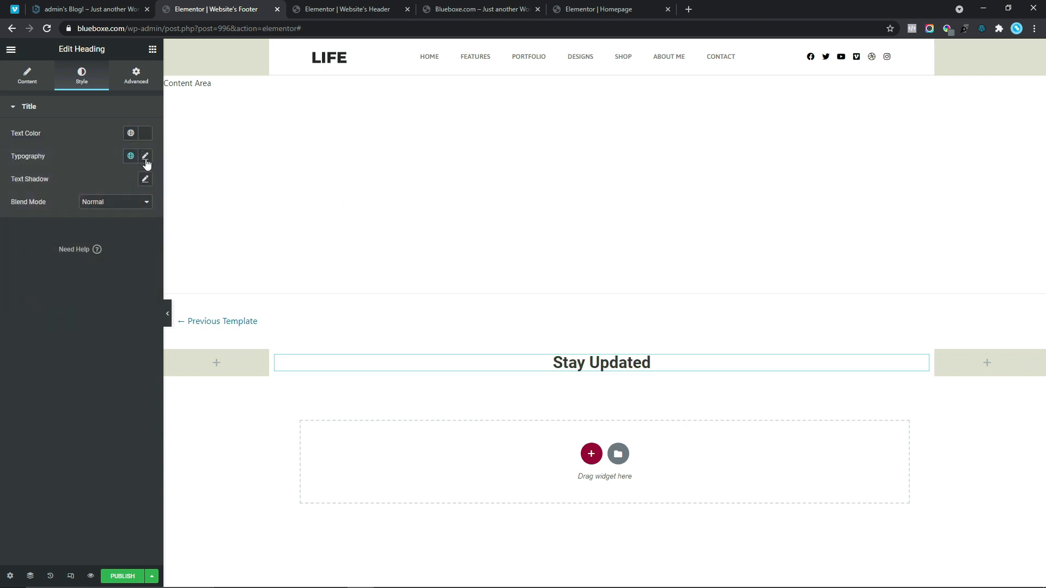
# - Set the heading's typography to the Karla font, size 55 px and weight 700
pyautogui.click(146, 158)
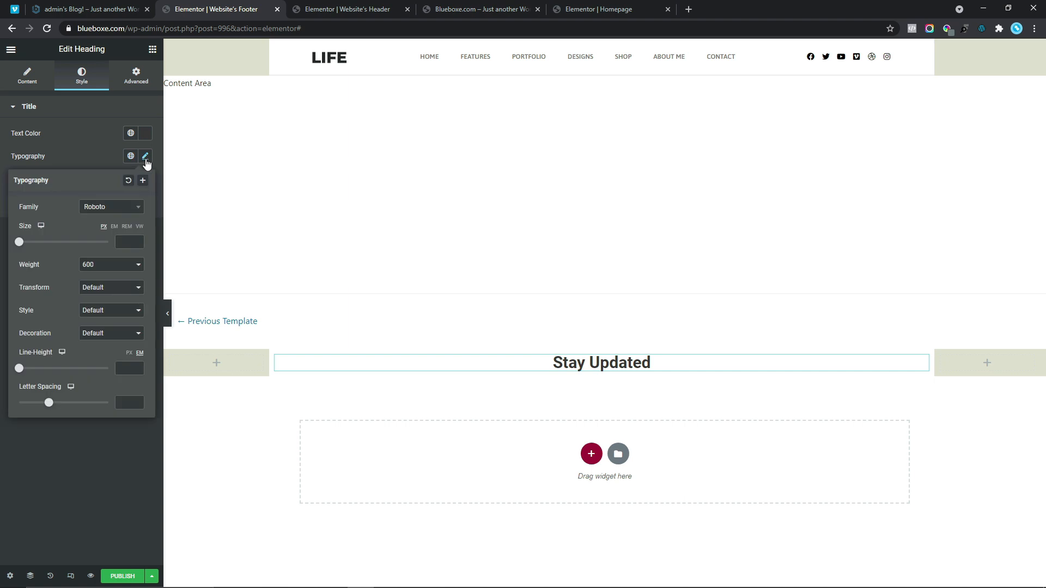
pyautogui.click(95, 207)
pyautogui.write('Karla')
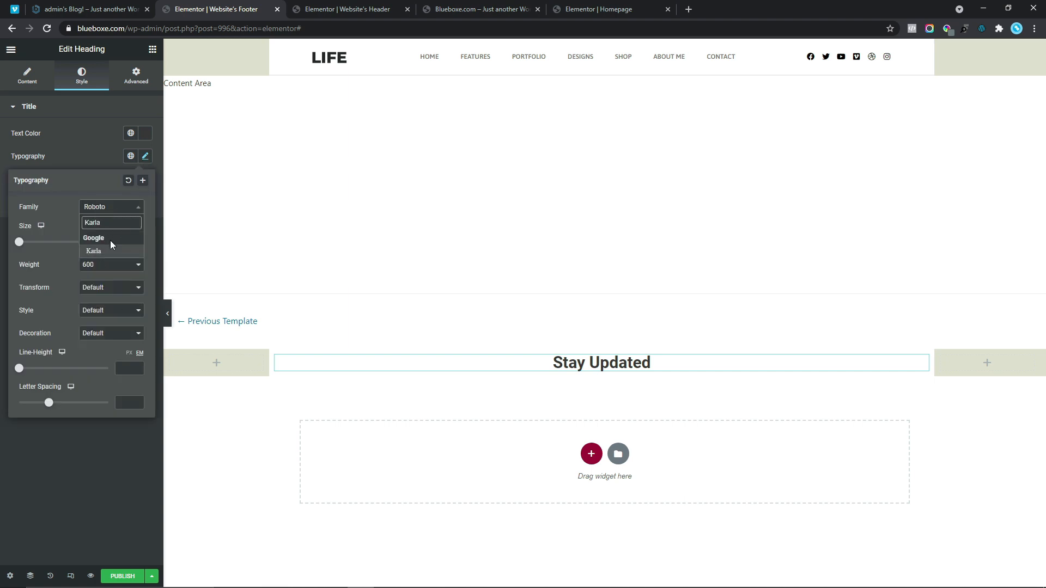
pyautogui.click(96, 251)
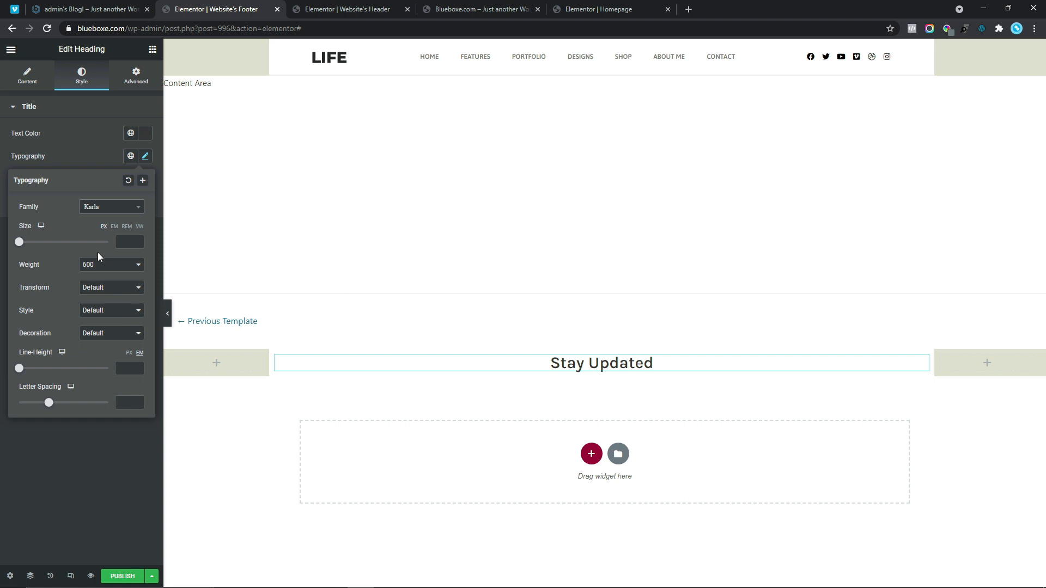
pyautogui.click(130, 241)
pyautogui.write('55')
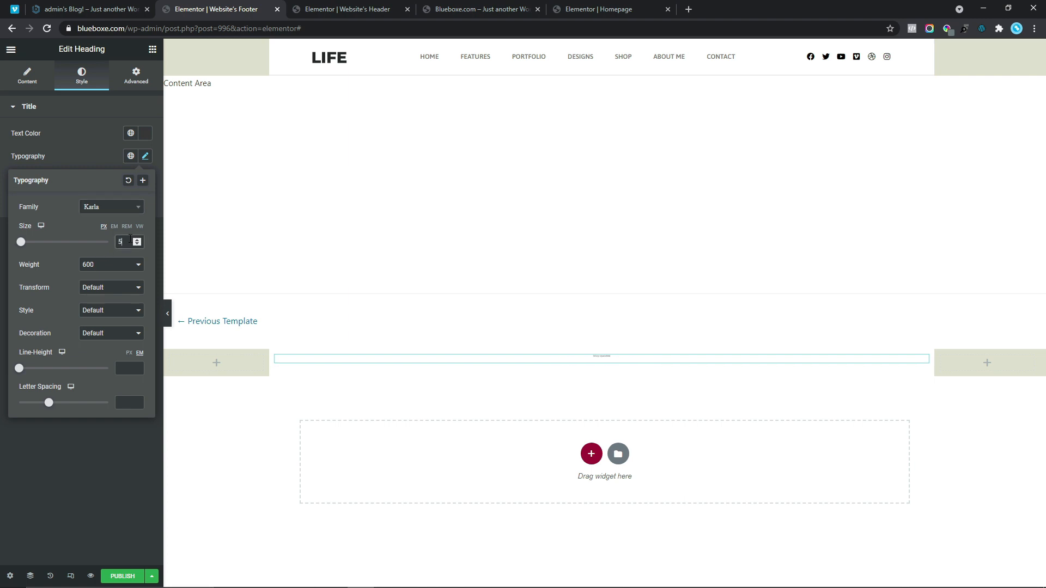
pyautogui.click(112, 270)
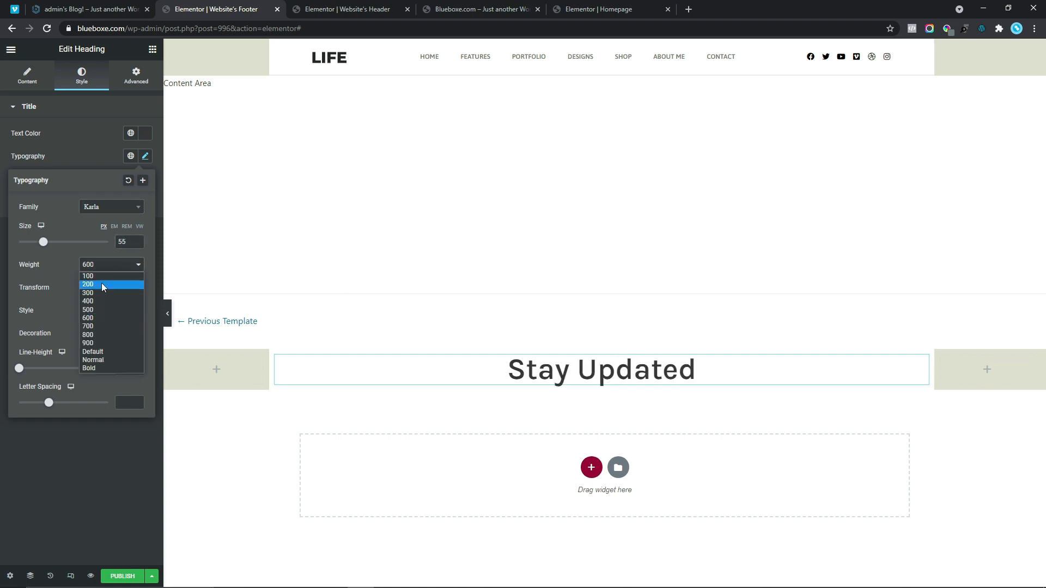
pyautogui.click(93, 323)
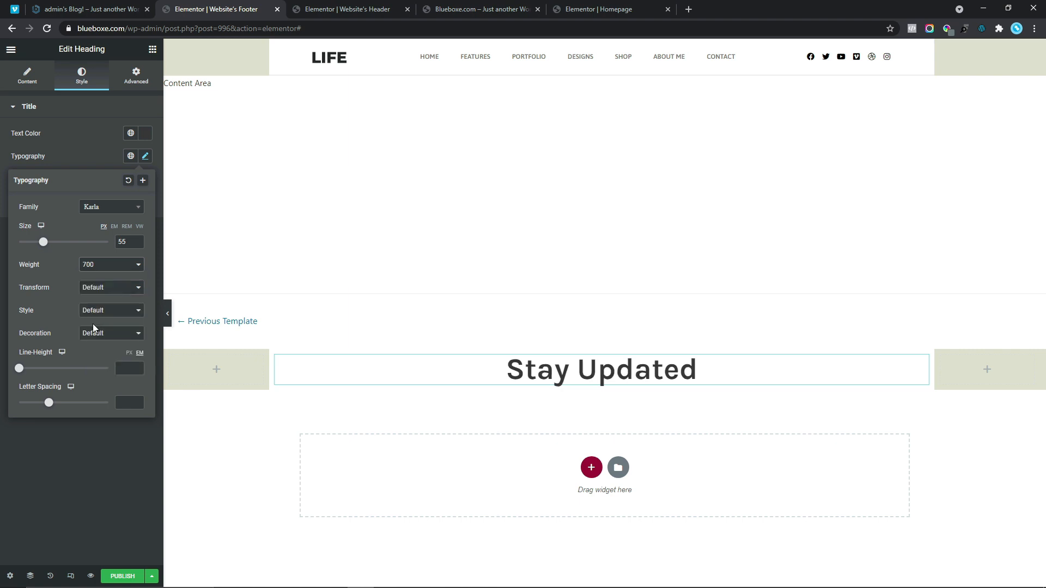
# - Copy the line "Subscribe with your e-mail address and get to know about fresh stuff!" from the reference site's footer
pyautogui.click(85, 9)
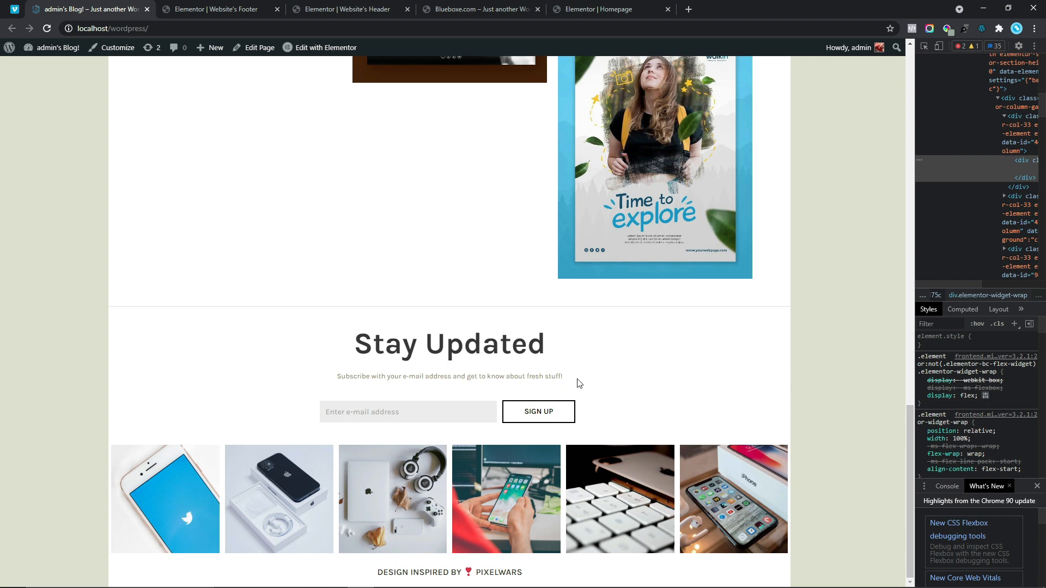
pyautogui.moveTo(577, 381); pyautogui.dragTo(338, 377)
pyautogui.rightClick(339, 376)
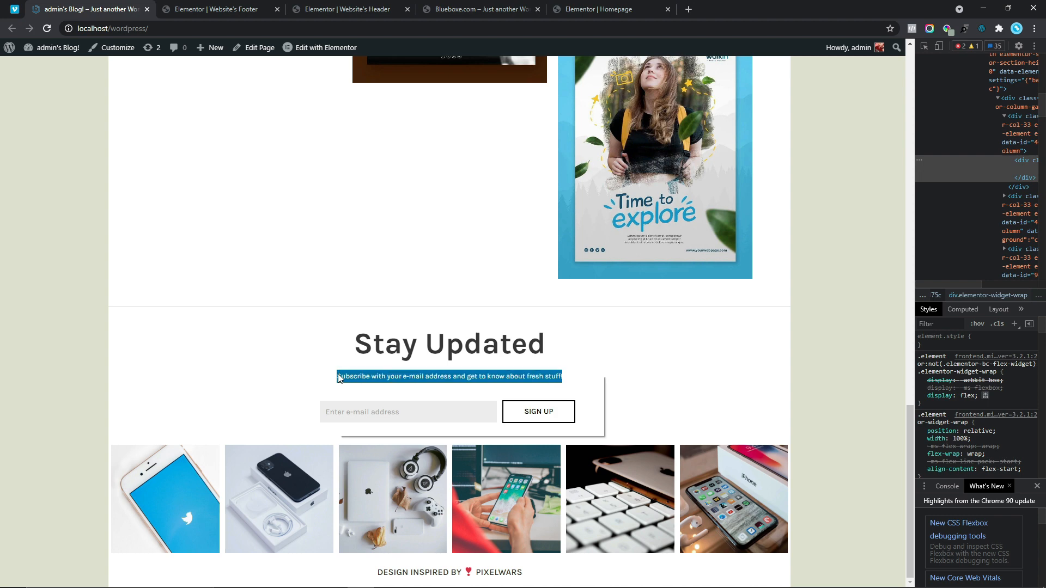
pyautogui.click(355, 383)
# - Add a Text Editor widget below the footer heading and replace its placeholder with the copied subscribe line as plain text
pyautogui.click(250, 10)
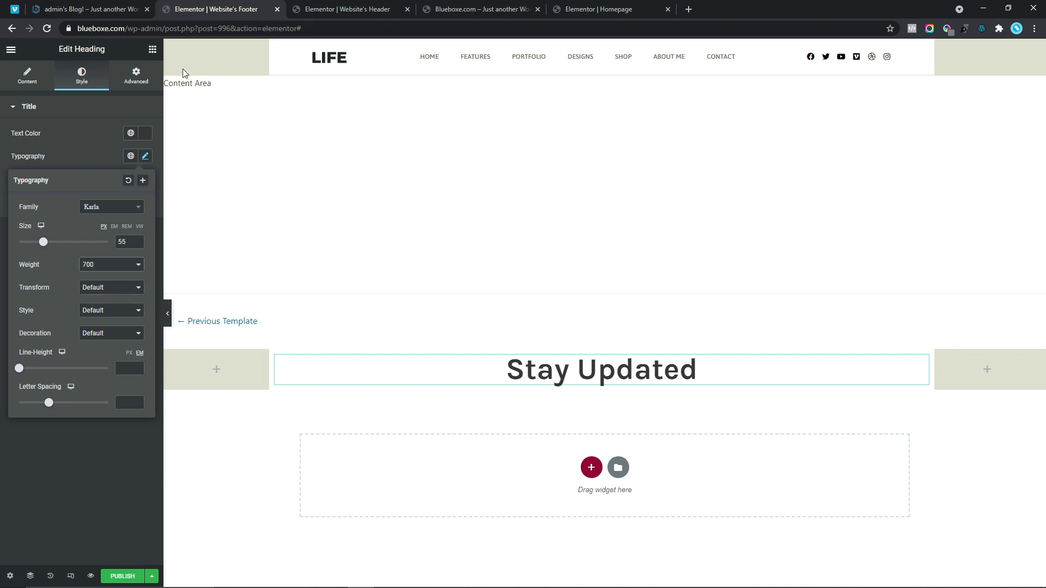
pyautogui.click(152, 50)
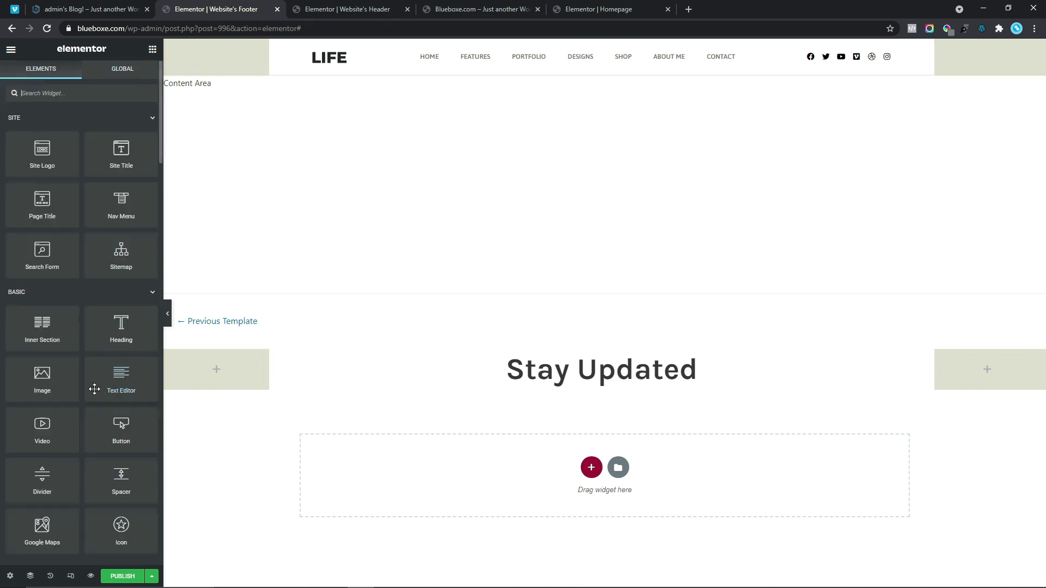
pyautogui.moveTo(121, 381); pyautogui.dragTo(620, 383)
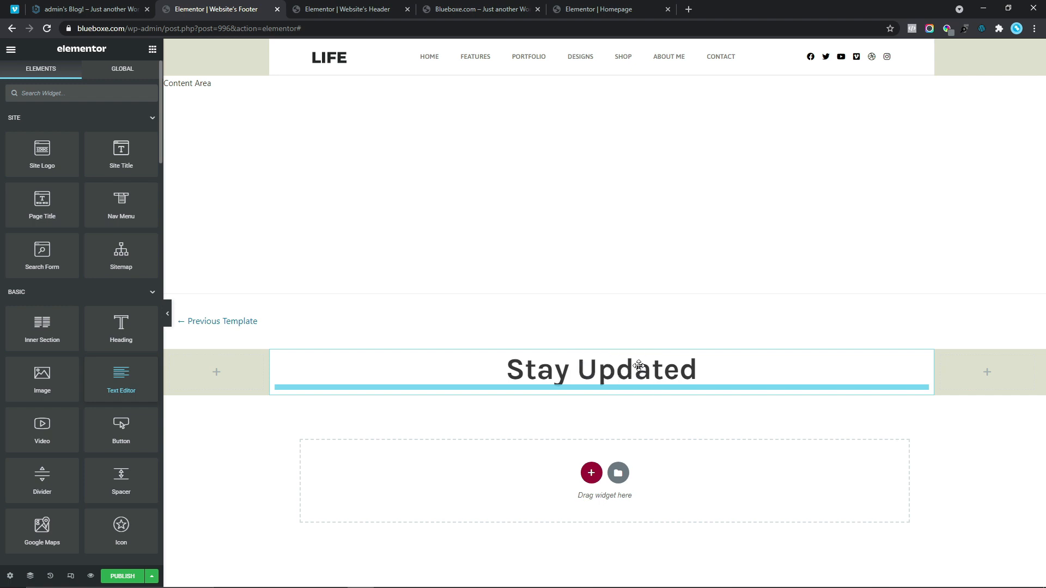
pyautogui.moveTo(126, 341); pyautogui.dragTo(7, 251)
pyautogui.rightClick(47, 258)
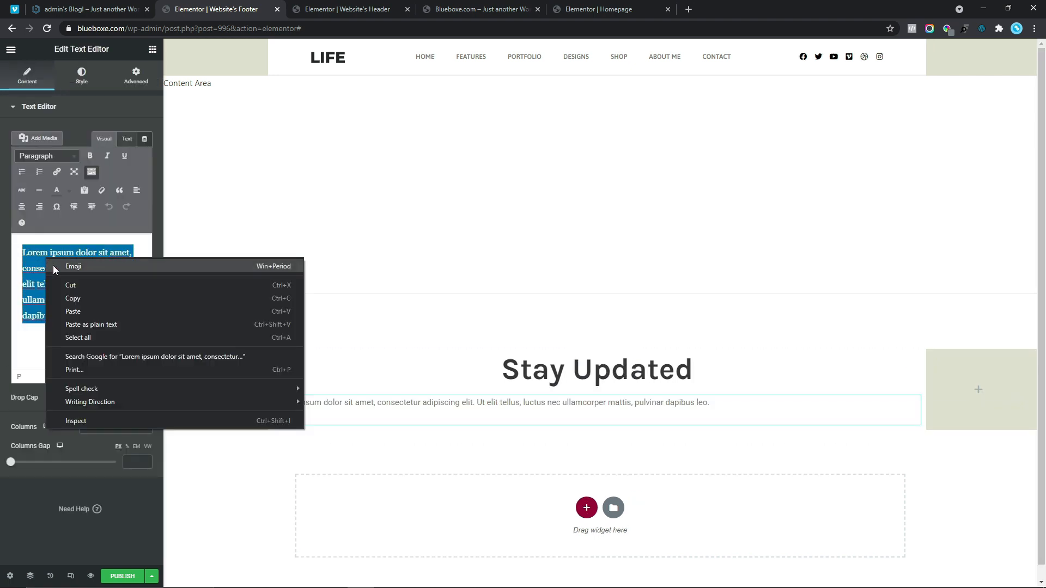
pyautogui.click(89, 326)
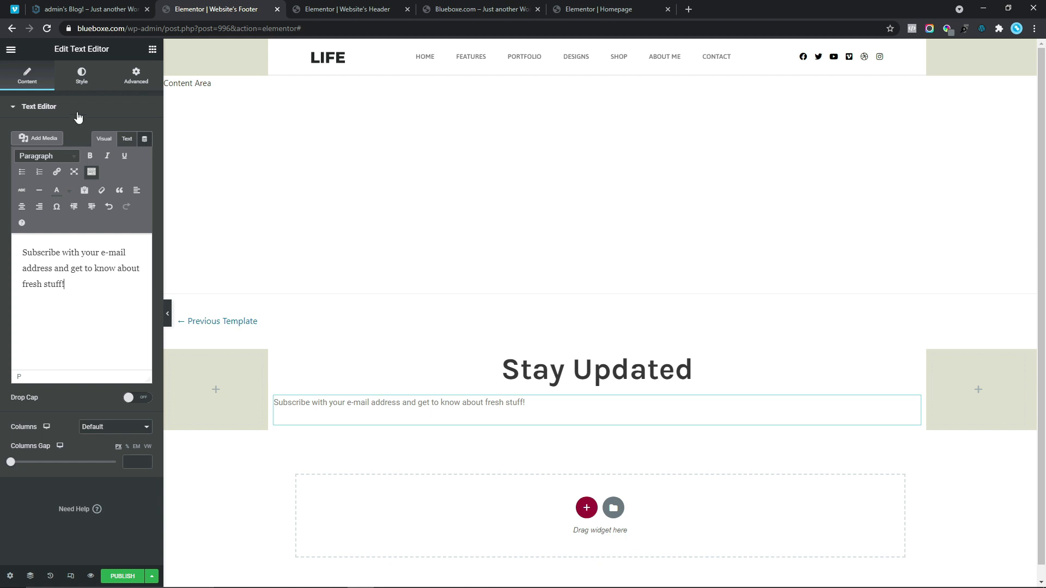
# - Center the subscribe line below the footer heading and set its text color to #8F7766
pyautogui.click(81, 79)
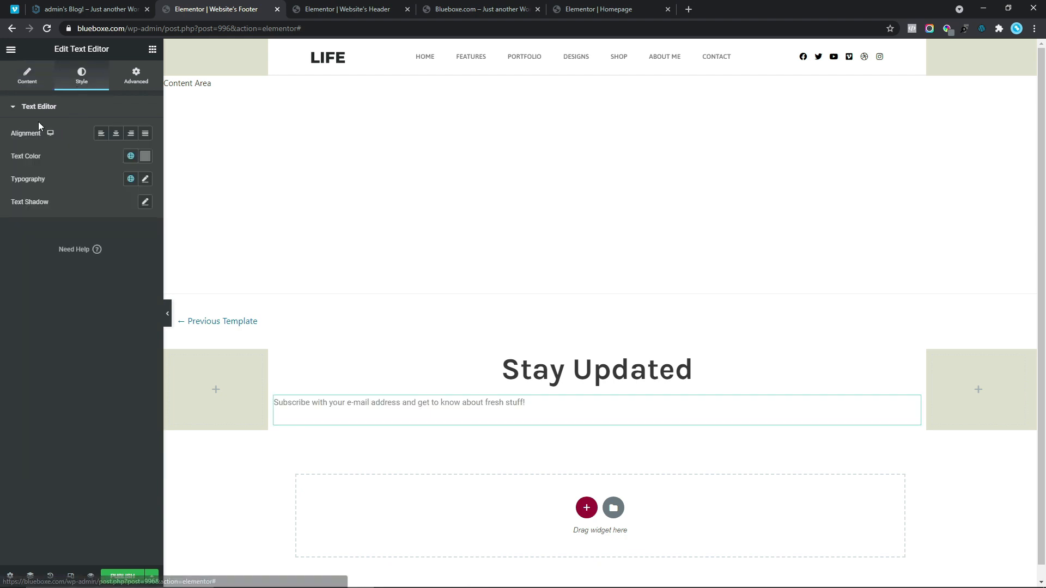
pyautogui.click(116, 134)
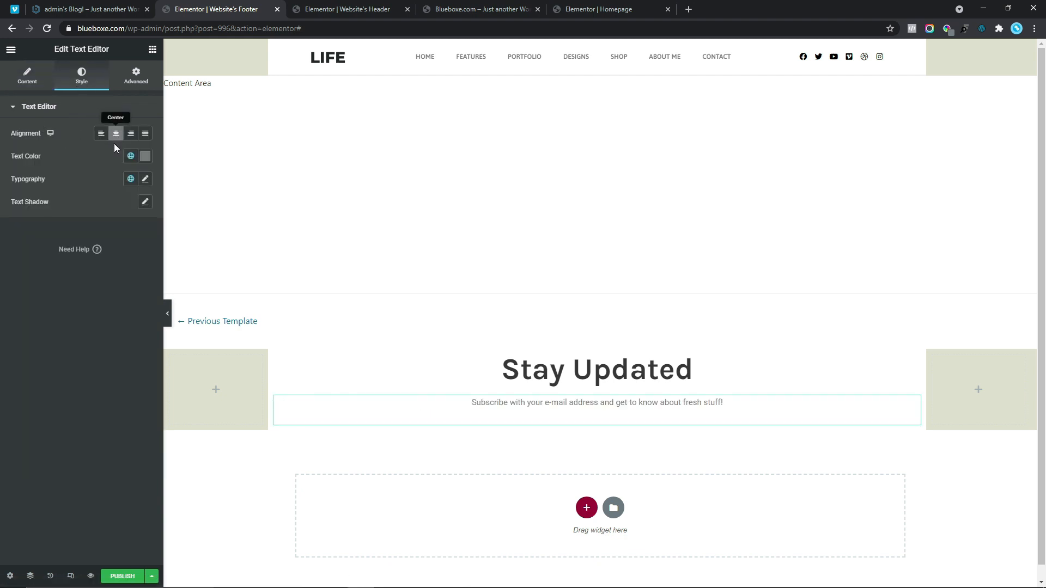
pyautogui.click(145, 157)
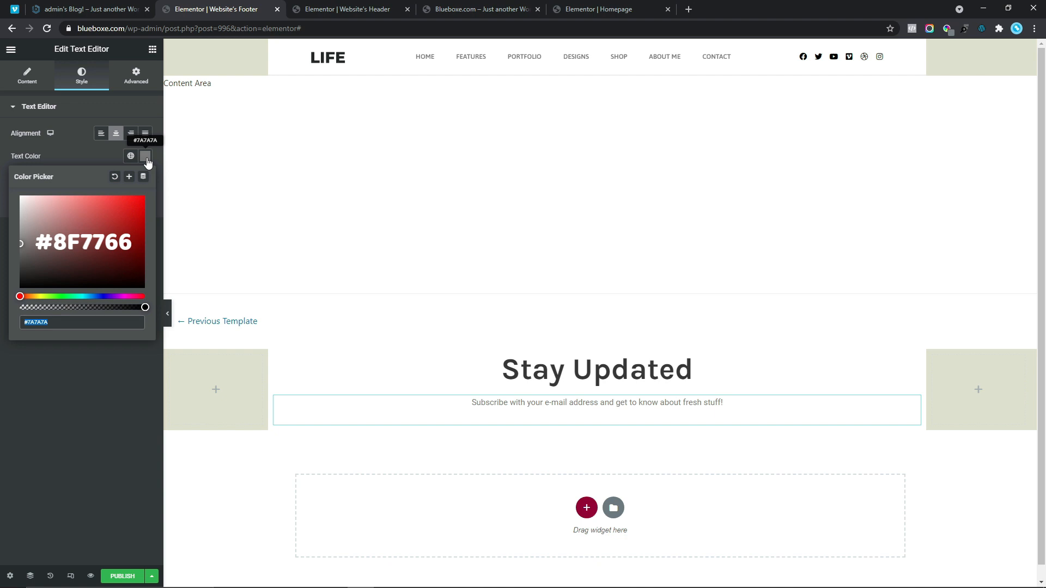
pyautogui.write('#8F7766')
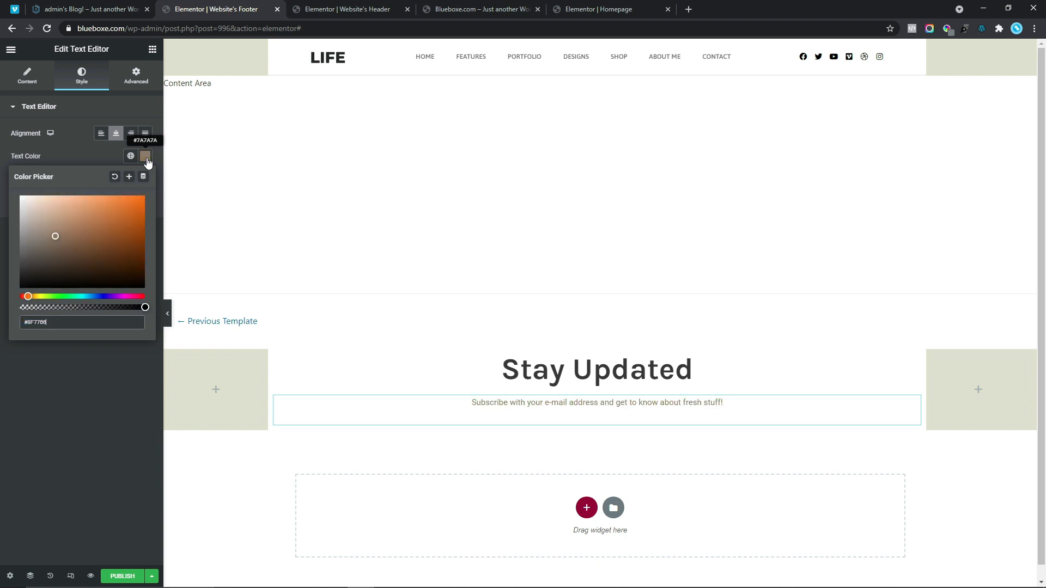
pyautogui.click(3, 161)
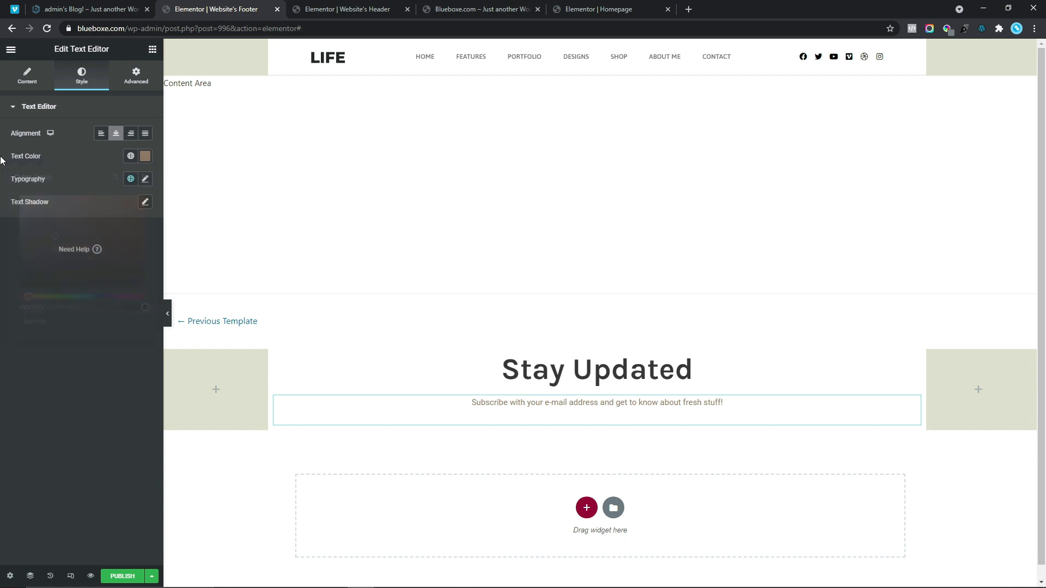
# - Set the subscribe line's typography to the Karla font, size 13 px and weight 400
pyautogui.click(145, 179)
pyautogui.click(95, 232)
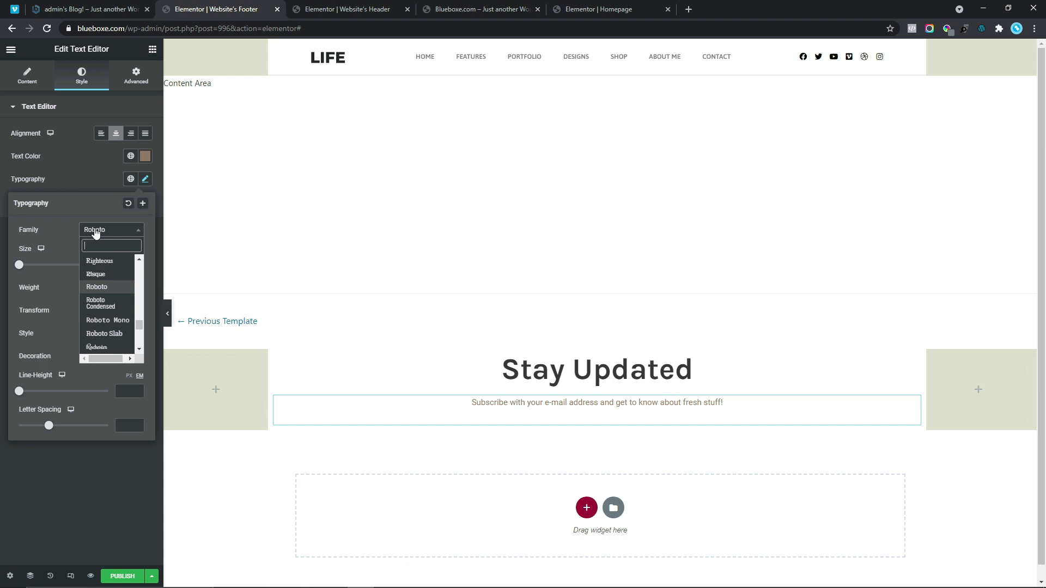
pyautogui.write('Karla')
pyautogui.click(94, 275)
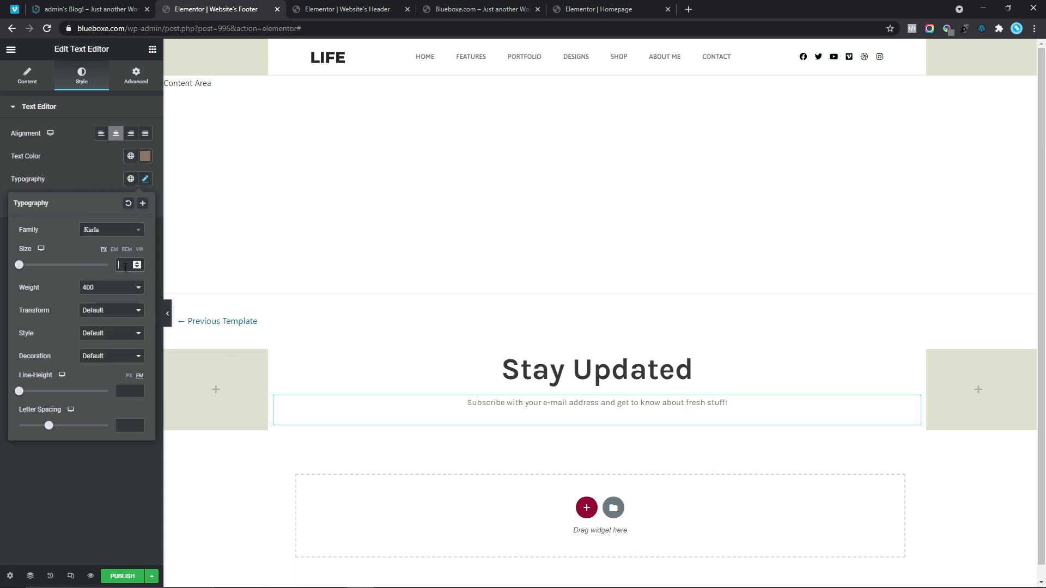
pyautogui.write('13')
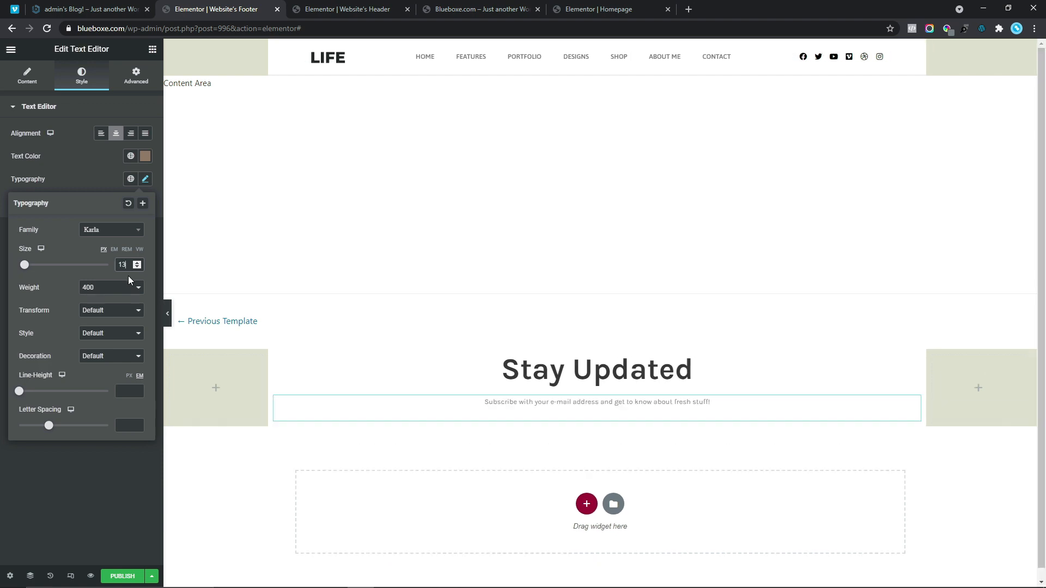
pyautogui.click(87, 296)
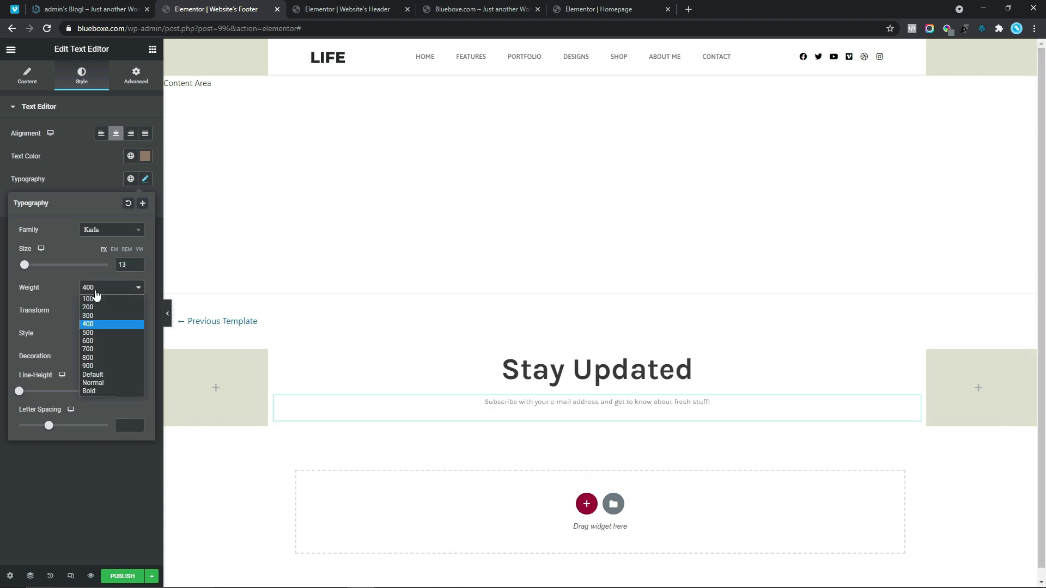
pyautogui.click(90, 326)
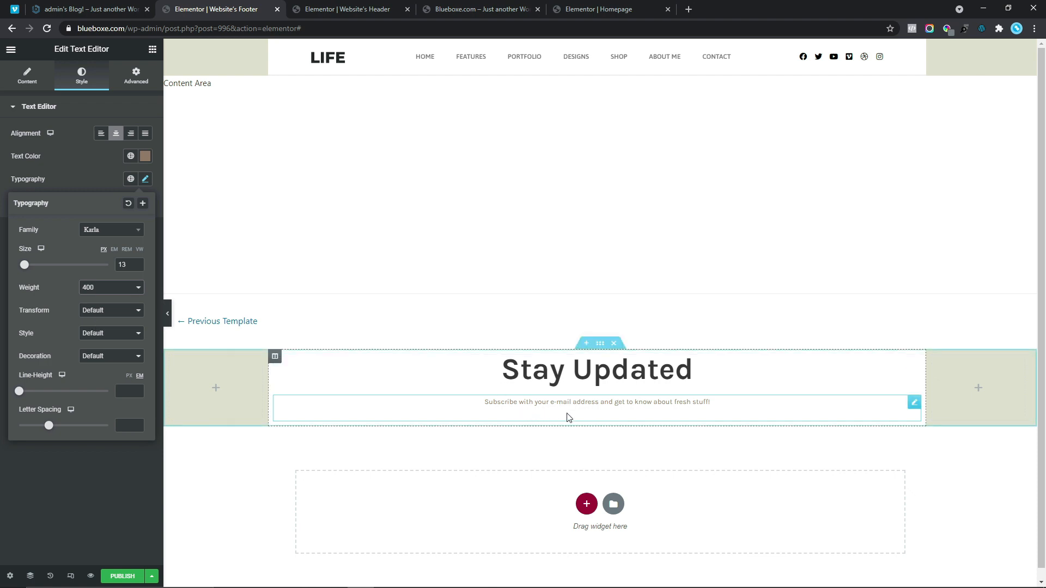
# - Unlink the subscribe line's margin values and set its bottom margin to -20 px
pyautogui.click(135, 82)
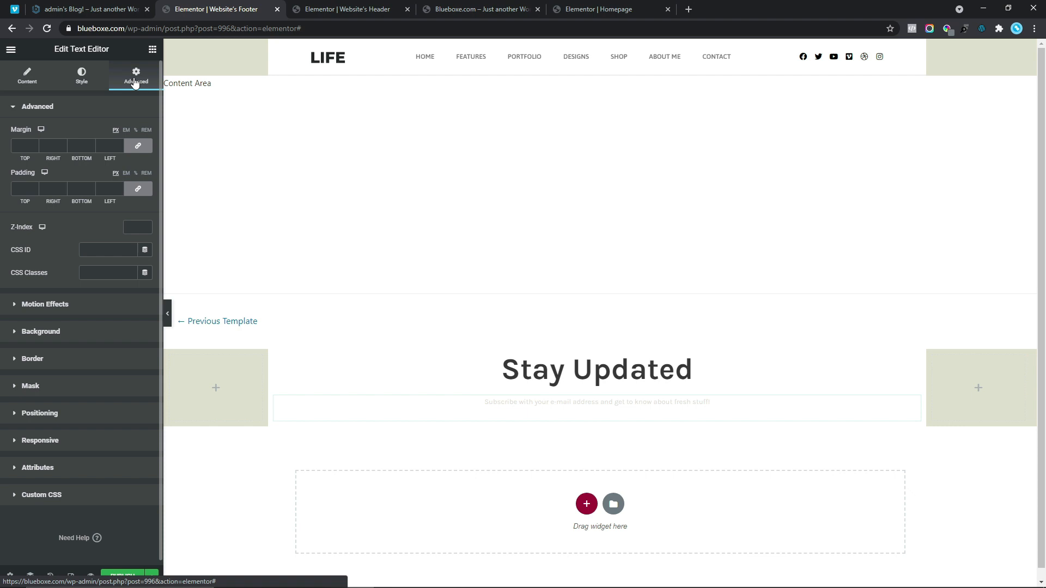
pyautogui.click(138, 146)
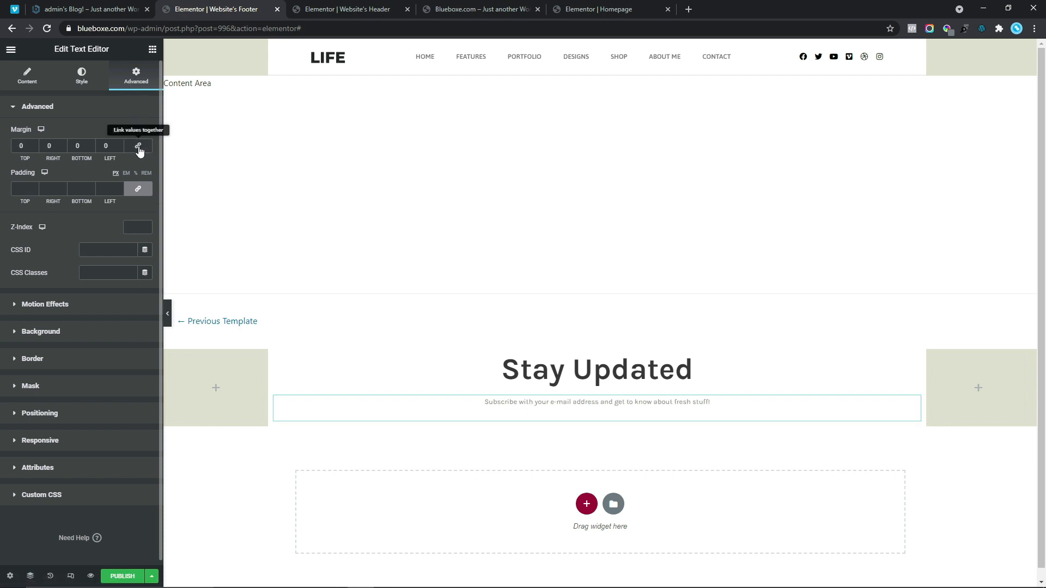
pyautogui.click(90, 148)
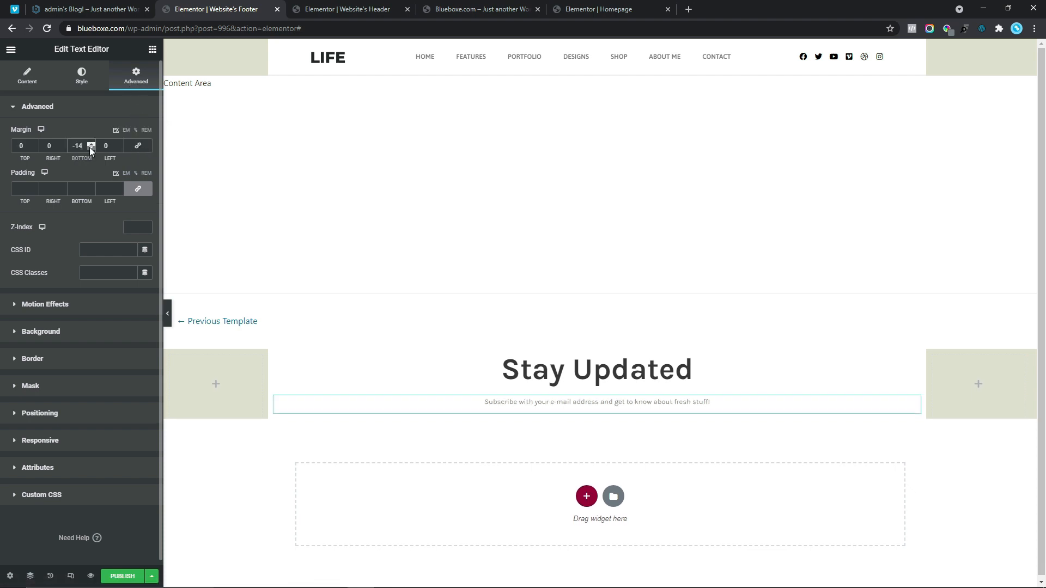
pyautogui.click(90, 148)
pyautogui.click(91, 144)
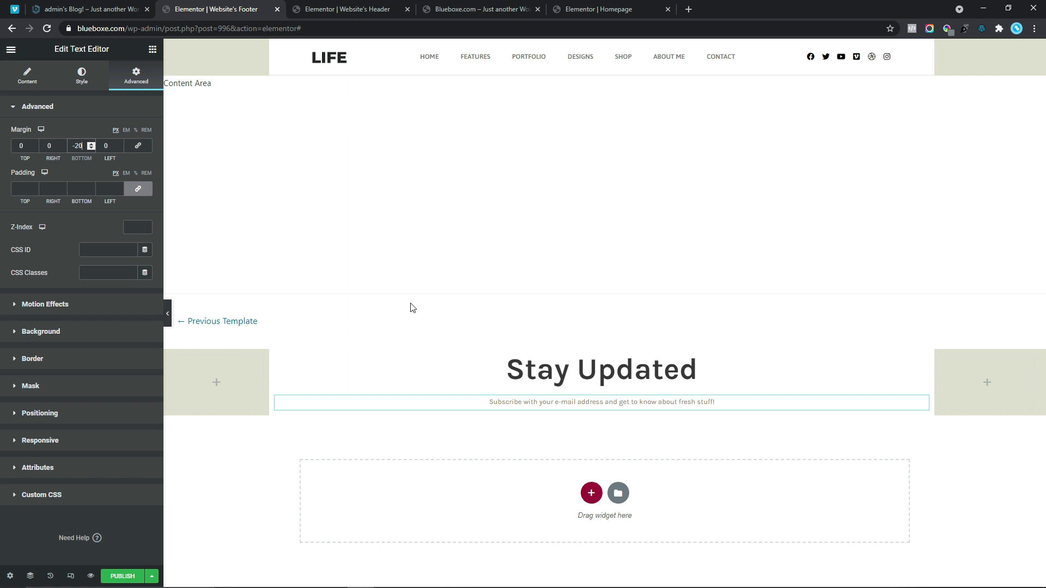
# - Add an Inner Section below the subscribe line and set its content width to Full Width
pyautogui.click(152, 50)
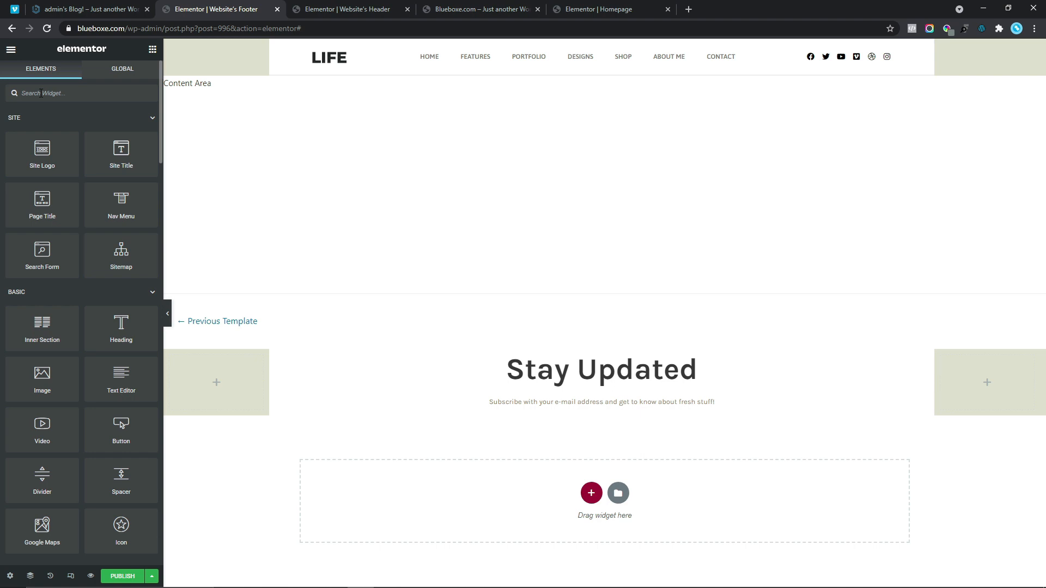
pyautogui.write('For')
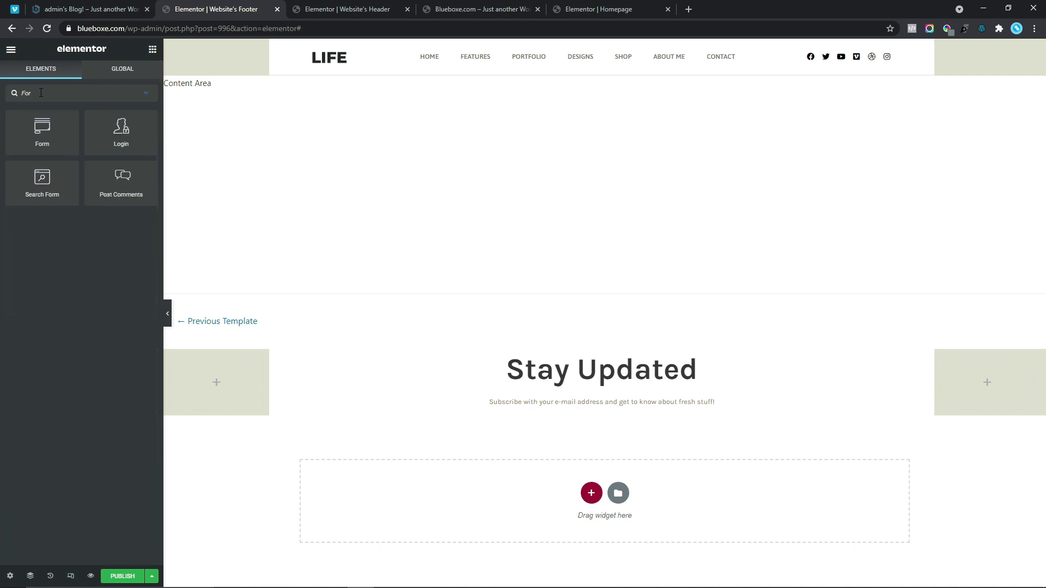
pyautogui.click(146, 94)
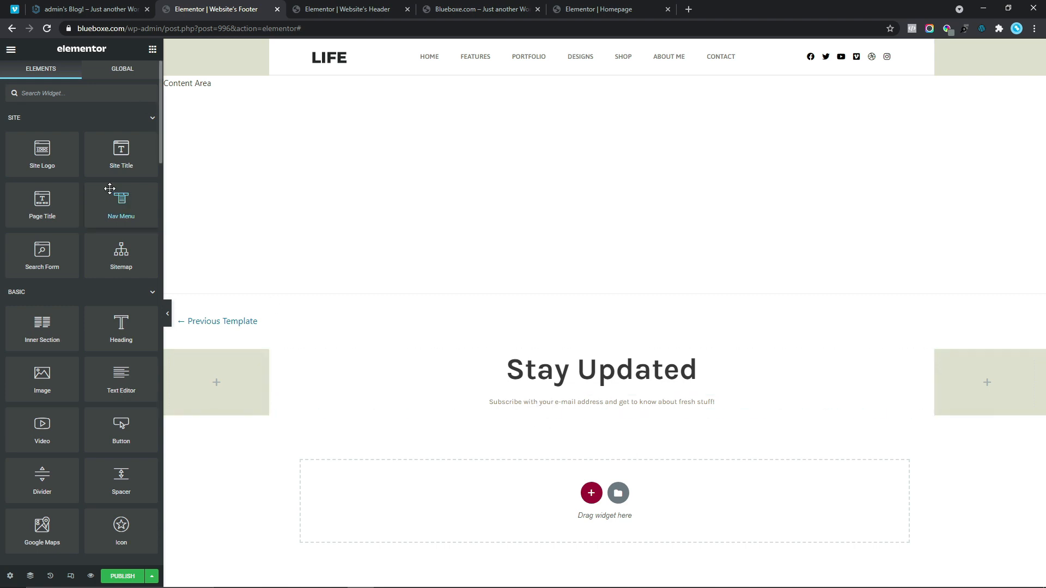
pyautogui.moveTo(42, 329); pyautogui.dragTo(575, 409)
pyautogui.click(104, 136)
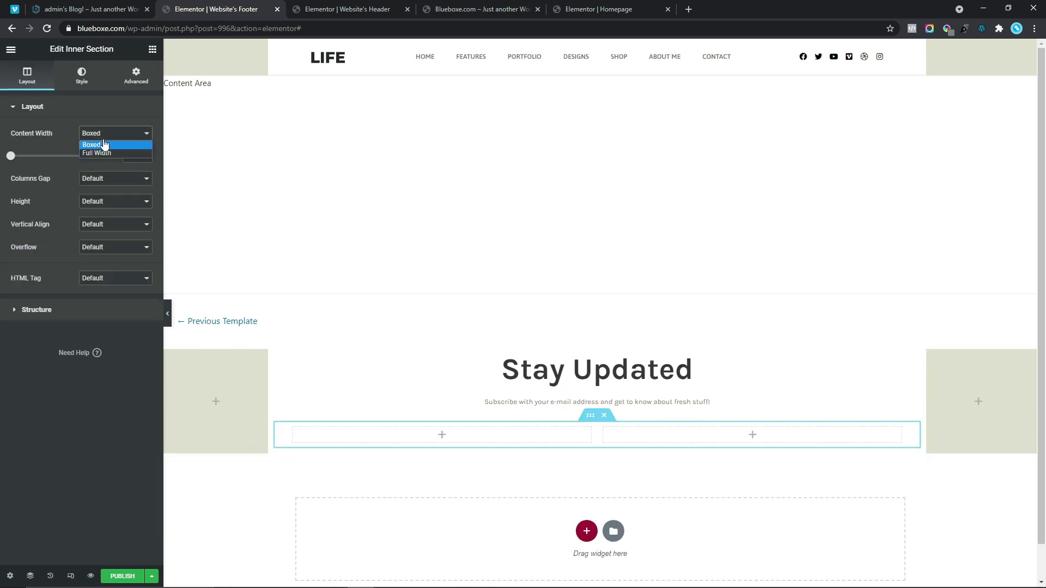
pyautogui.click(103, 149)
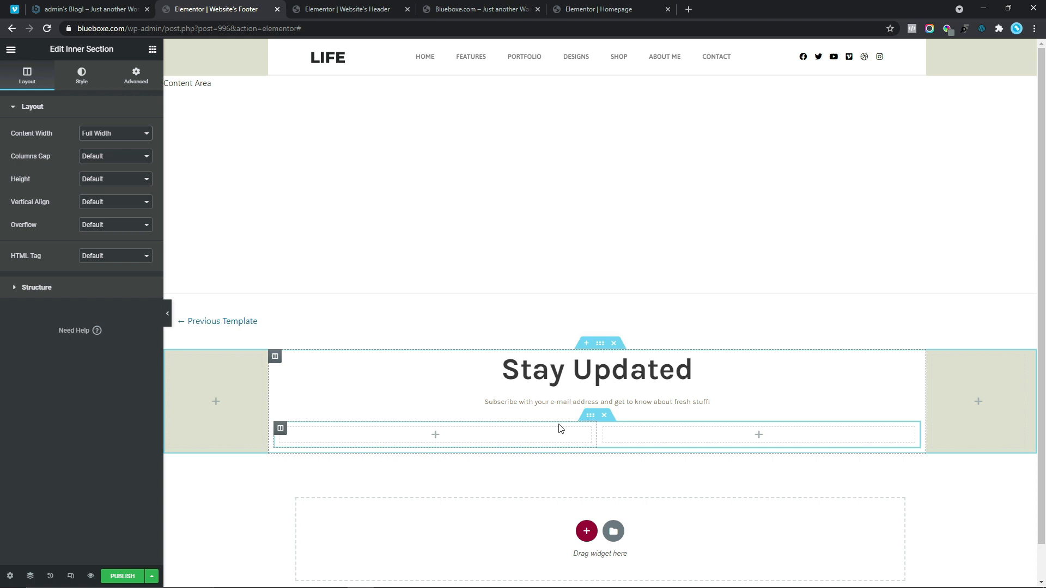
# - Add a third column to the inner section and set the width of both outer columns to 30%
pyautogui.rightClick(280, 430)
pyautogui.click(290, 452)
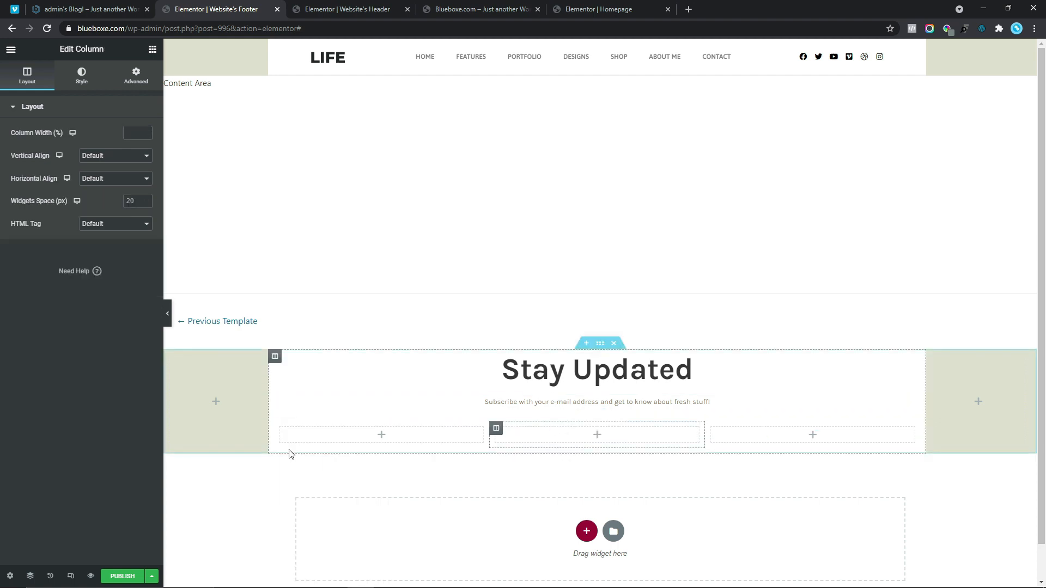
pyautogui.click(280, 428)
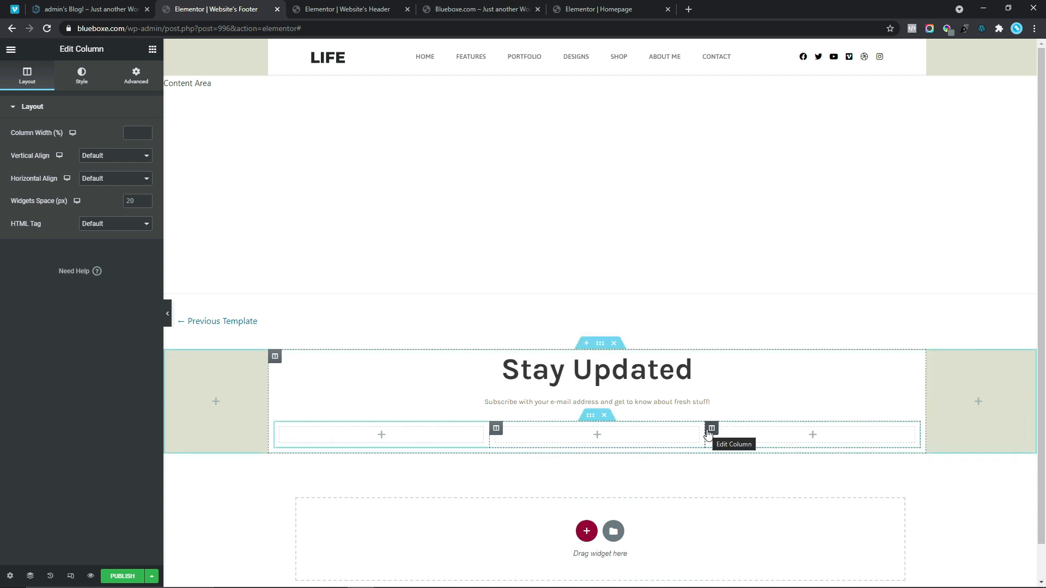
pyautogui.click(711, 429)
pyautogui.click(280, 429)
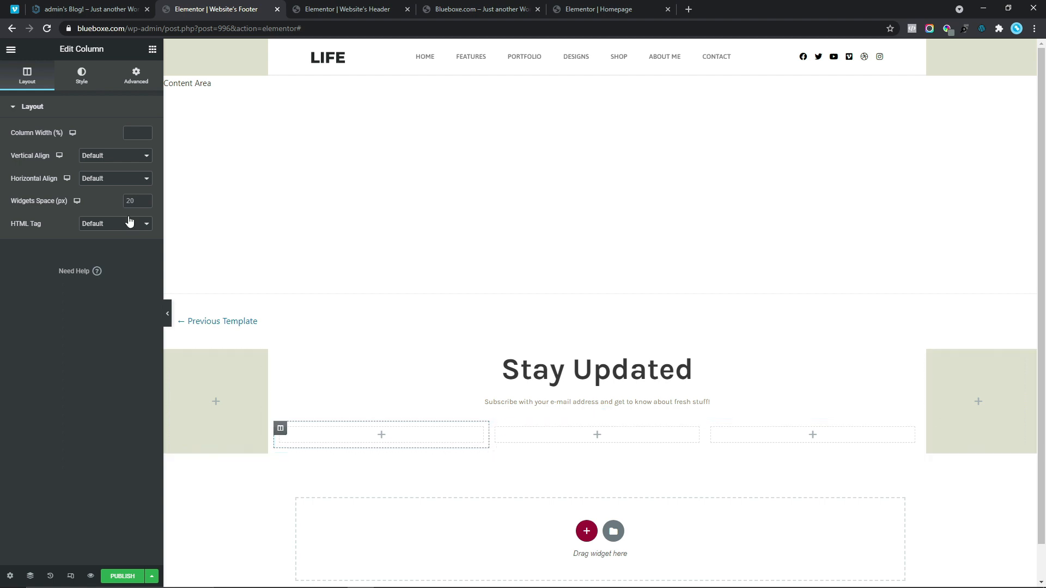
pyautogui.click(134, 133)
pyautogui.write('30')
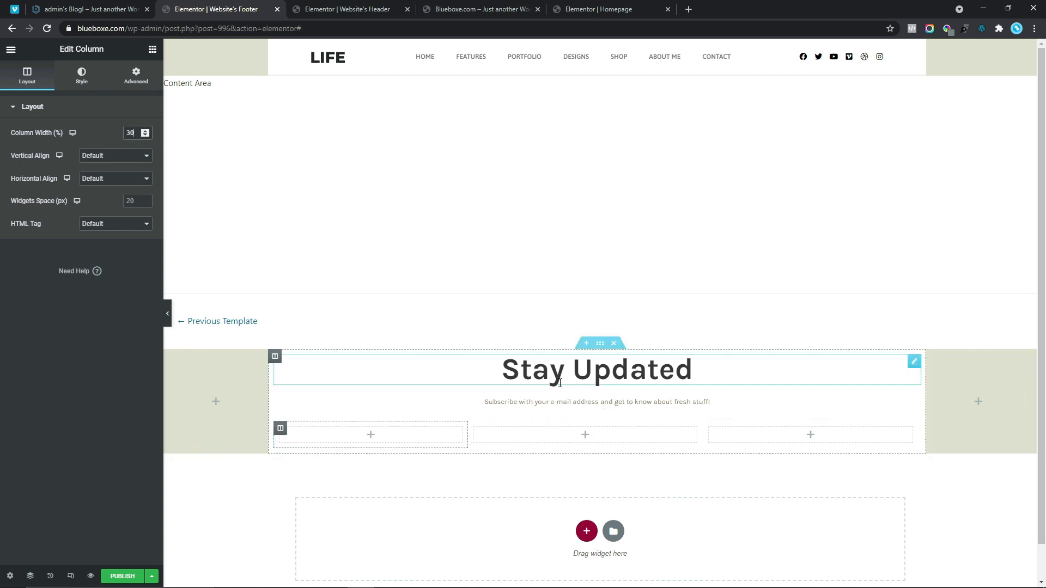
pyautogui.click(710, 430)
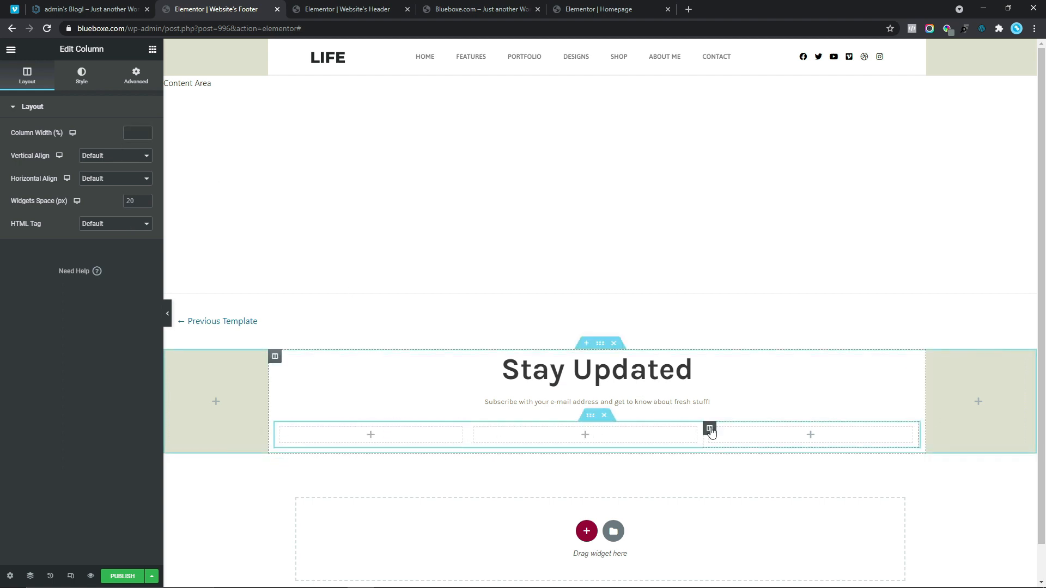
pyautogui.click(131, 132)
pyautogui.write('30')
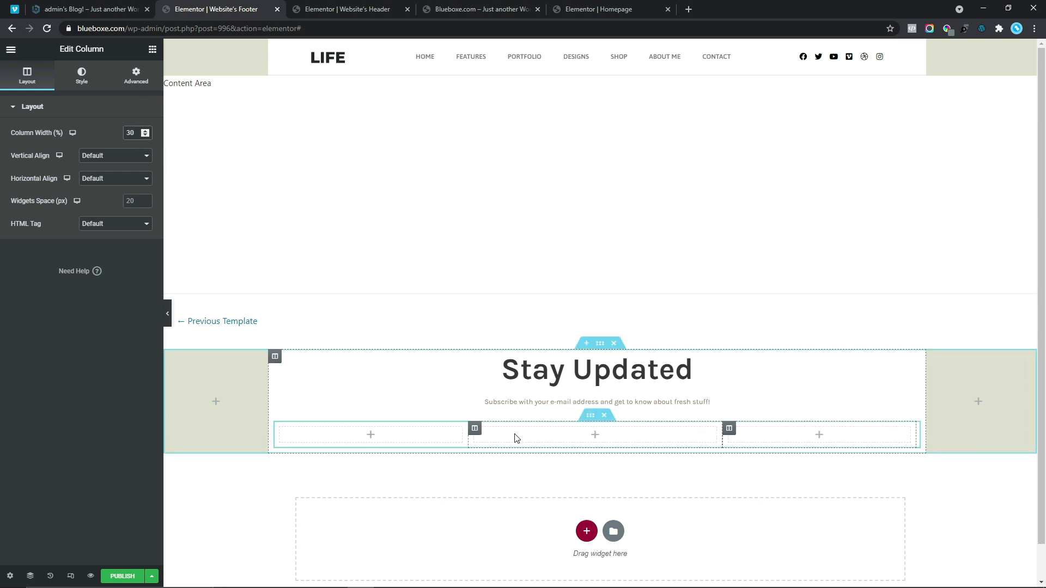
# - Add a Form widget to the inner section's middle column and remove its Message and Name fields
pyautogui.click(152, 49)
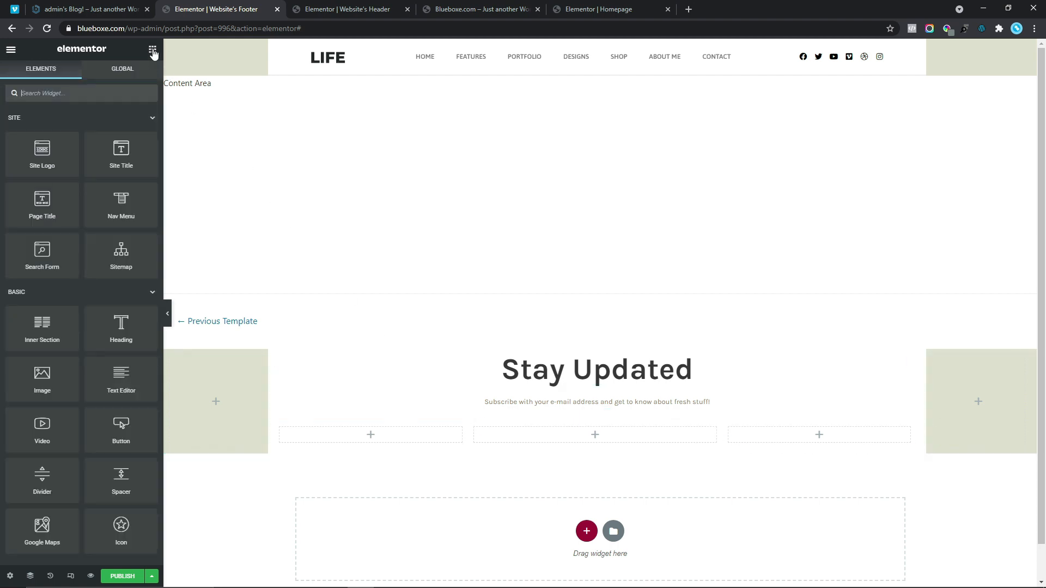
pyautogui.click(102, 90)
pyautogui.write('form')
pyautogui.moveTo(42, 131); pyautogui.dragTo(642, 431)
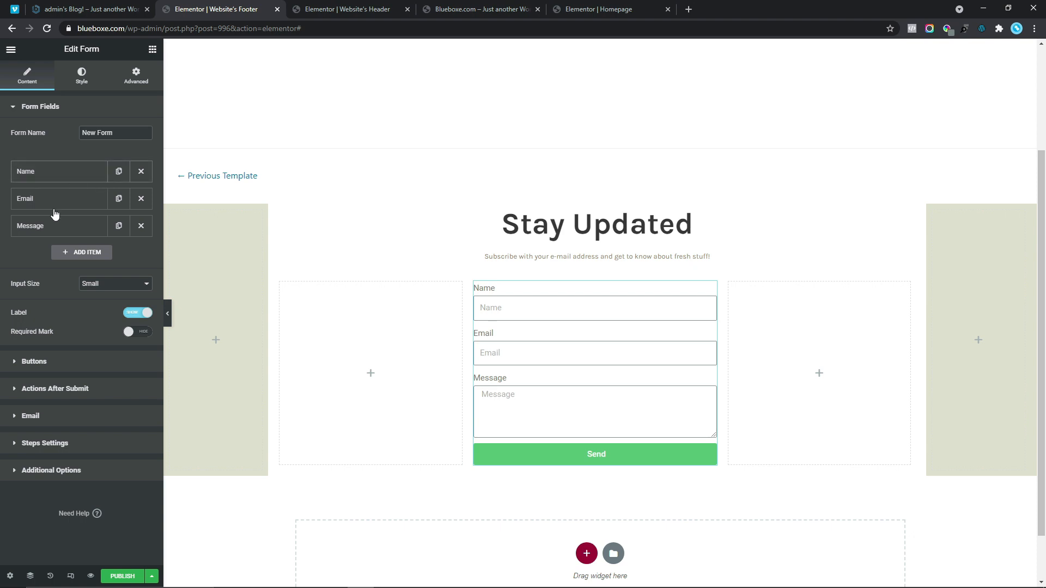
pyautogui.click(146, 223)
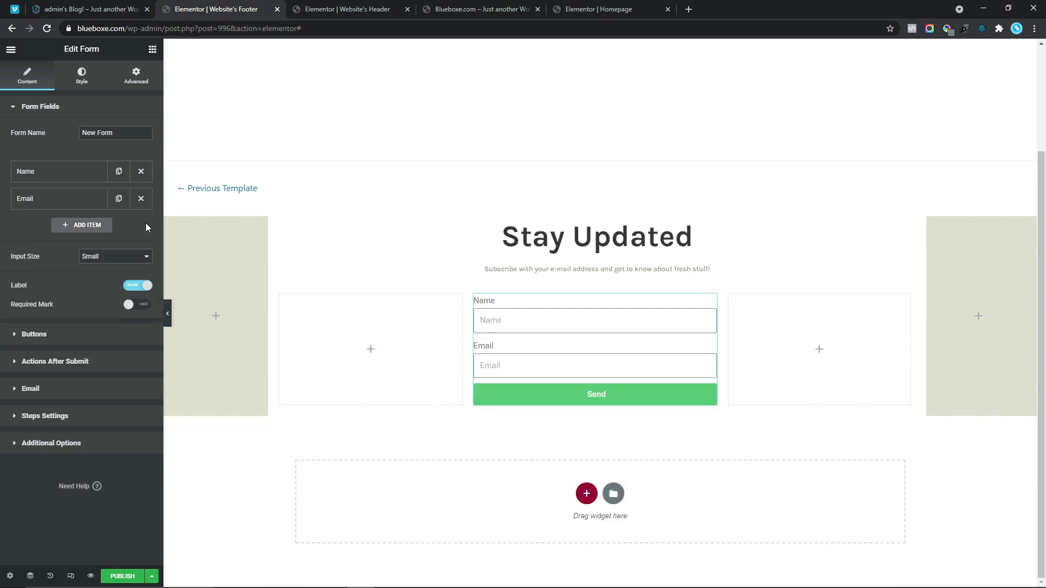
pyautogui.click(141, 172)
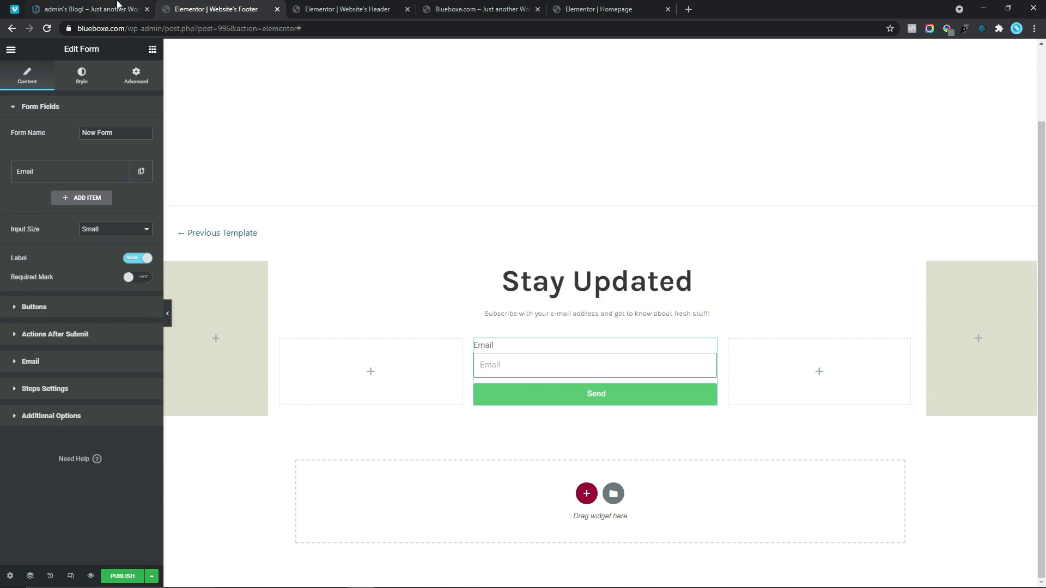
# - Check the reference site's sign-up form, then set the Email field's placeholder to "Enter email address" and its column width to 70%
pyautogui.click(90, 10)
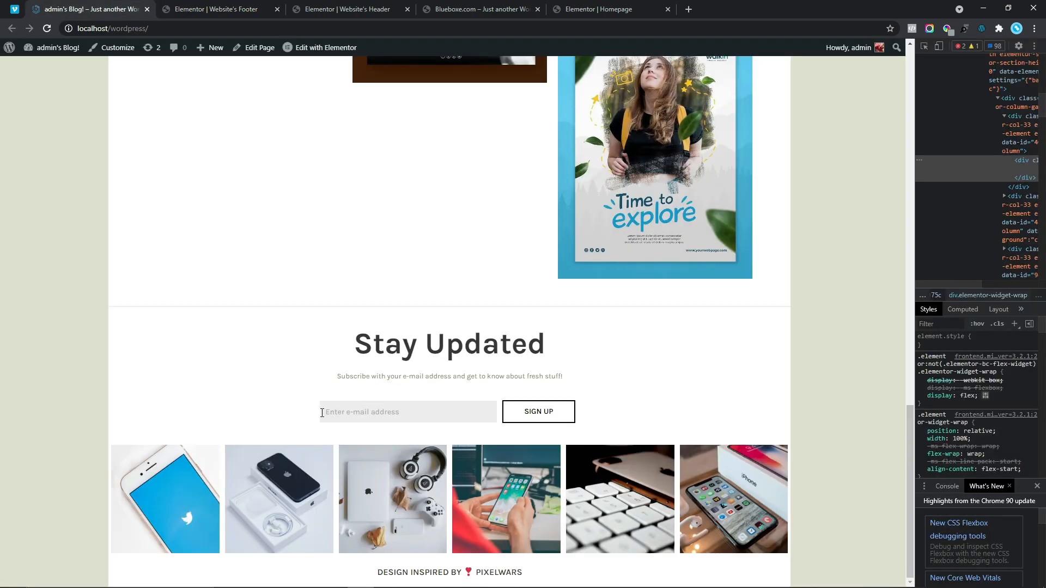
pyautogui.click(215, 9)
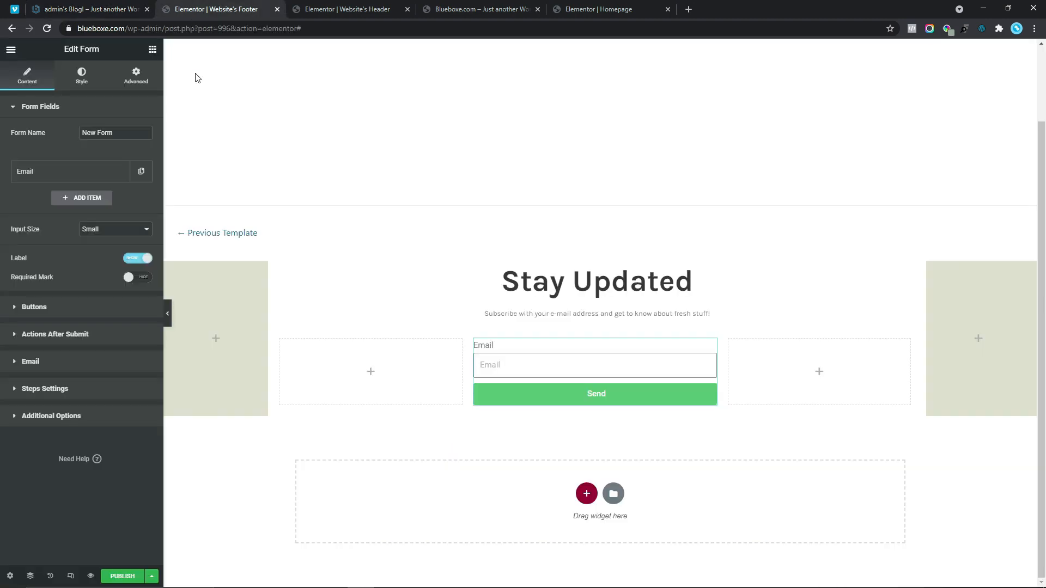
pyautogui.click(53, 174)
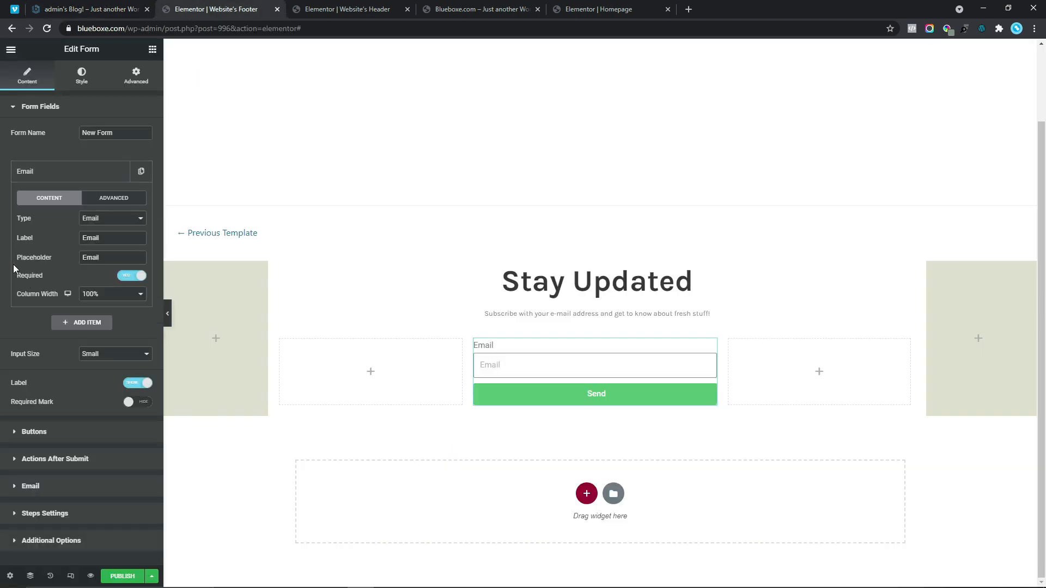
pyautogui.moveTo(109, 254); pyautogui.dragTo(64, 257)
pyautogui.write('Enter email address')
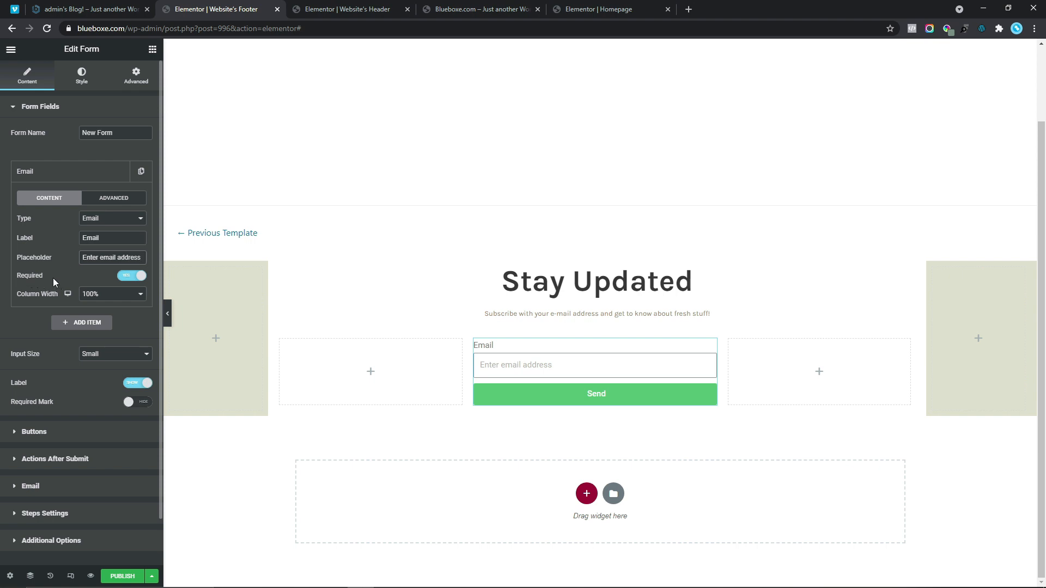
pyautogui.click(99, 295)
pyautogui.click(99, 373)
pyautogui.click(80, 355)
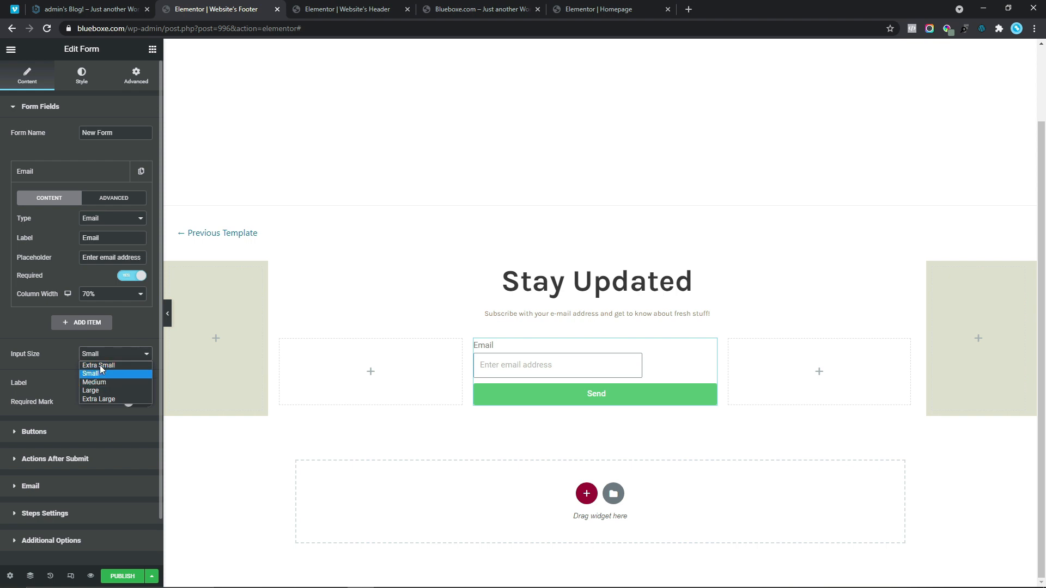
pyautogui.click(100, 365)
pyautogui.click(102, 358)
pyautogui.click(100, 373)
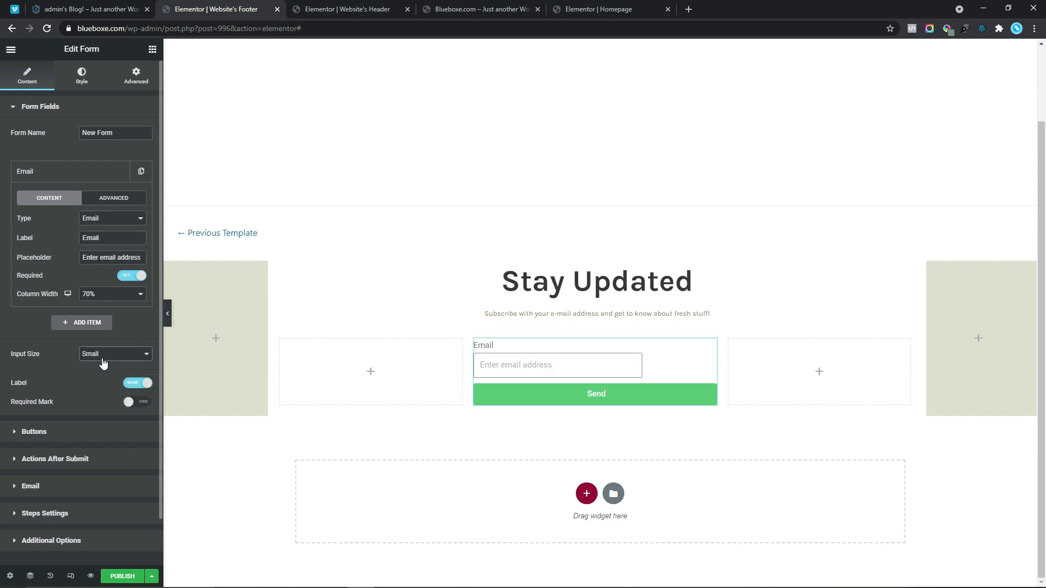
# - Try the Medium input size for the form, then set it back to Small
pyautogui.click(103, 359)
pyautogui.click(103, 381)
pyautogui.click(106, 357)
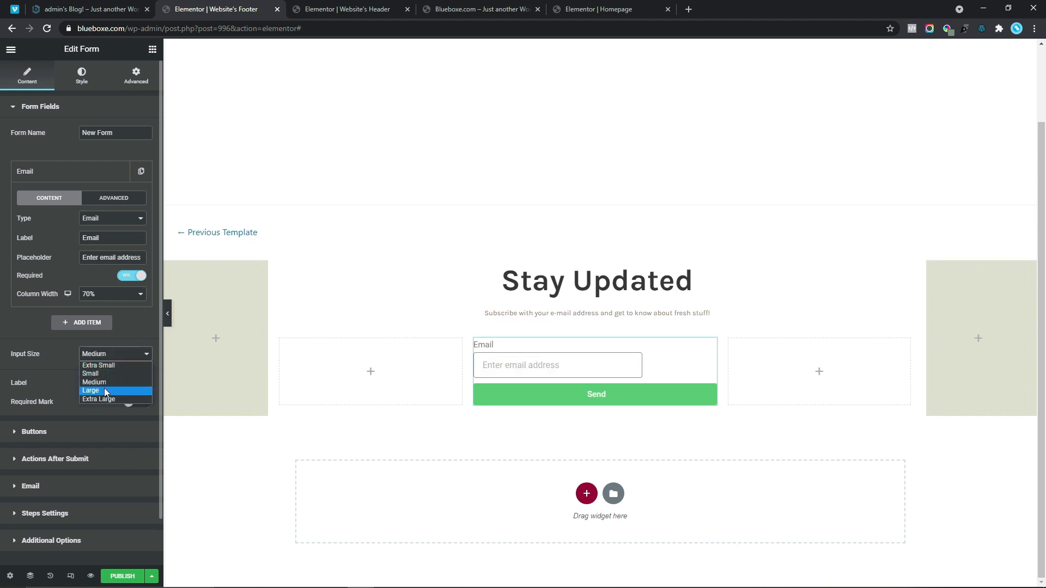
pyautogui.click(107, 373)
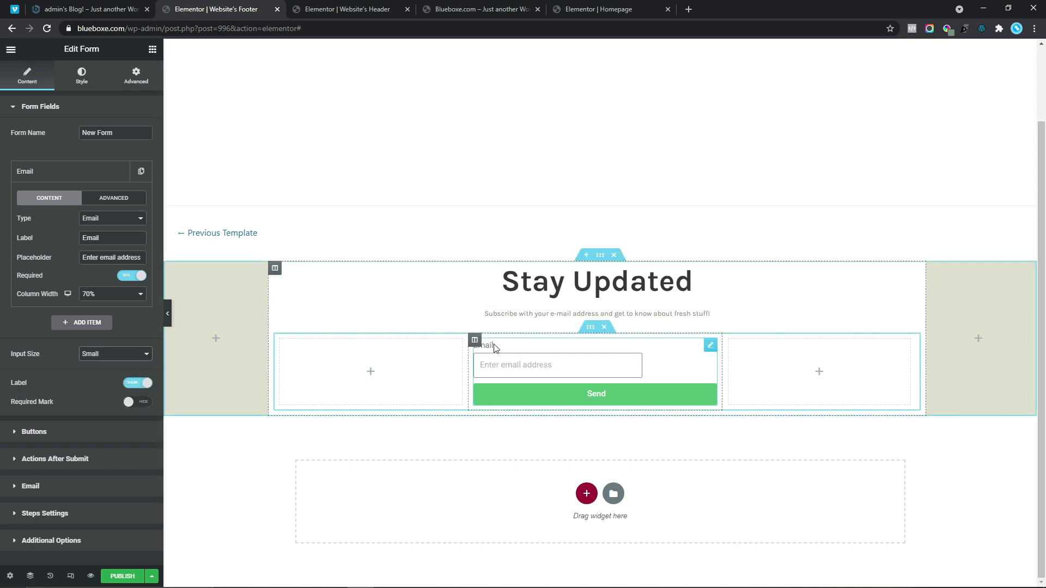
# - Hide the form's field labels and compare the form with the reference site's sign-up form
pyautogui.click(146, 386)
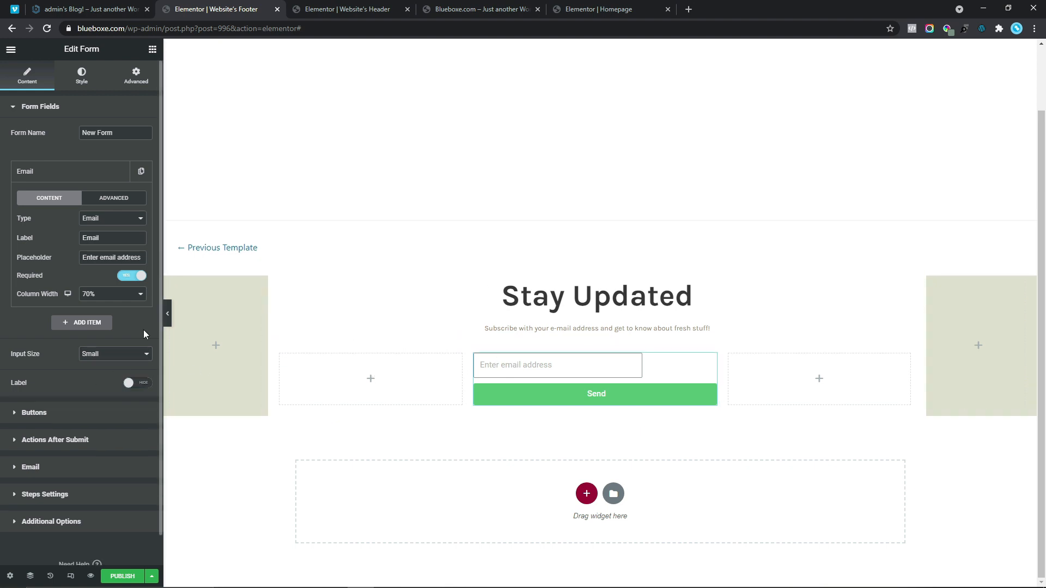
pyautogui.click(134, 9)
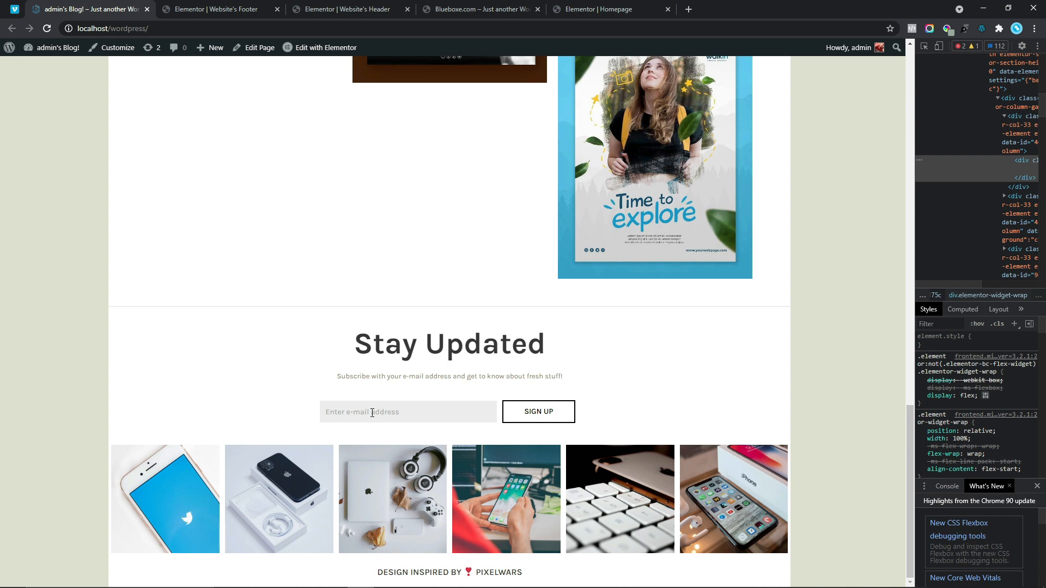
pyautogui.click(234, 6)
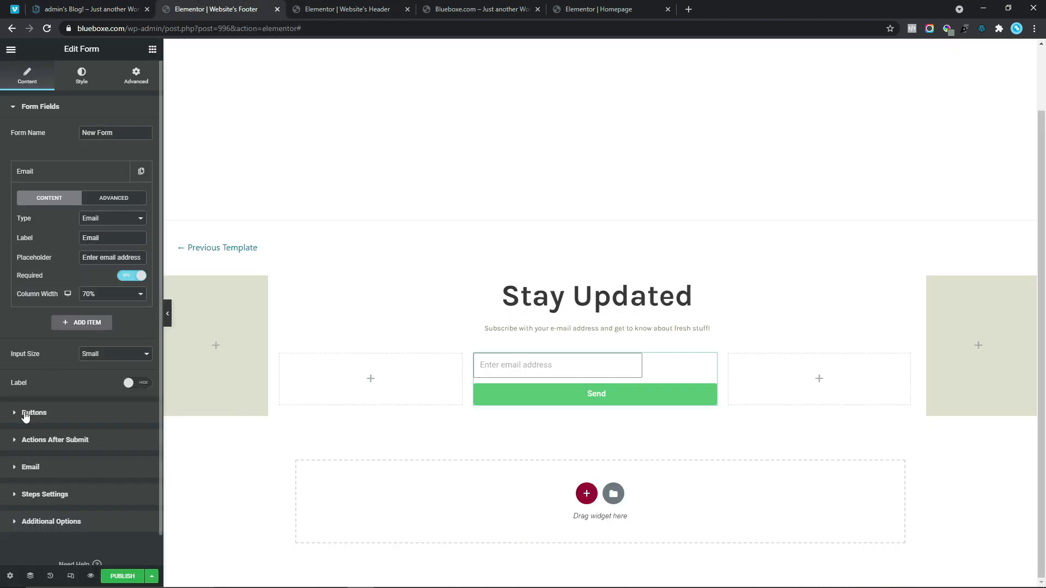
# - Set the column width of the form's button to 30%
pyautogui.click(25, 415)
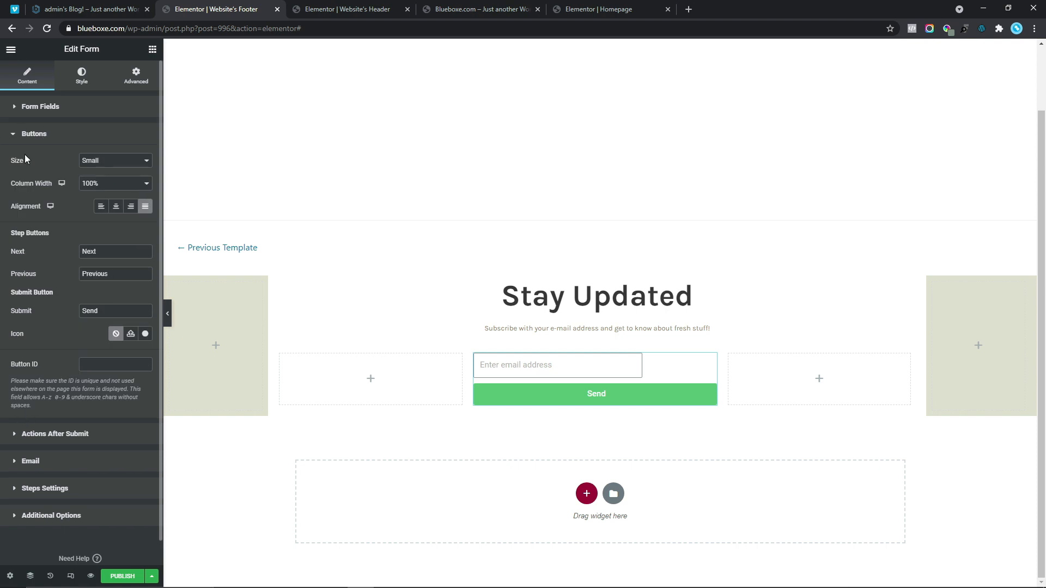
pyautogui.click(113, 168)
pyautogui.click(85, 181)
pyautogui.click(103, 186)
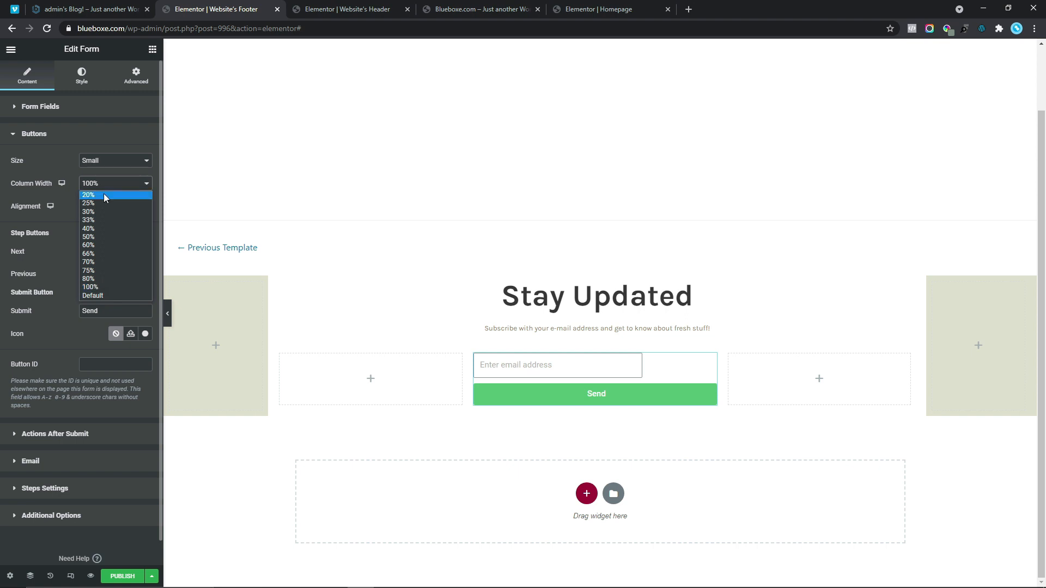
pyautogui.click(90, 211)
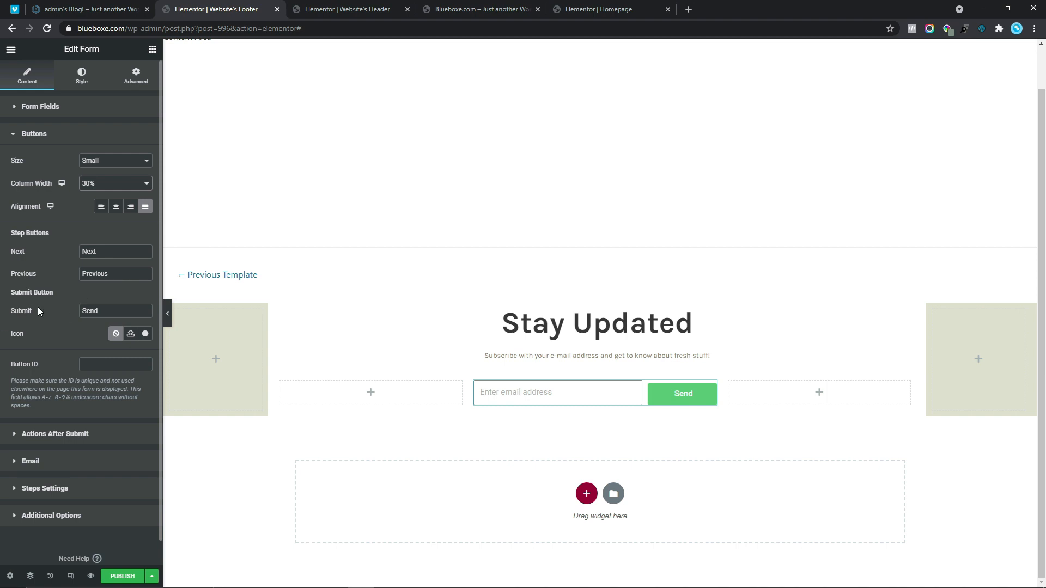
# - Check the button wording on the reference site and set the form's submit button text to "SIGN UP"
pyautogui.click(91, 8)
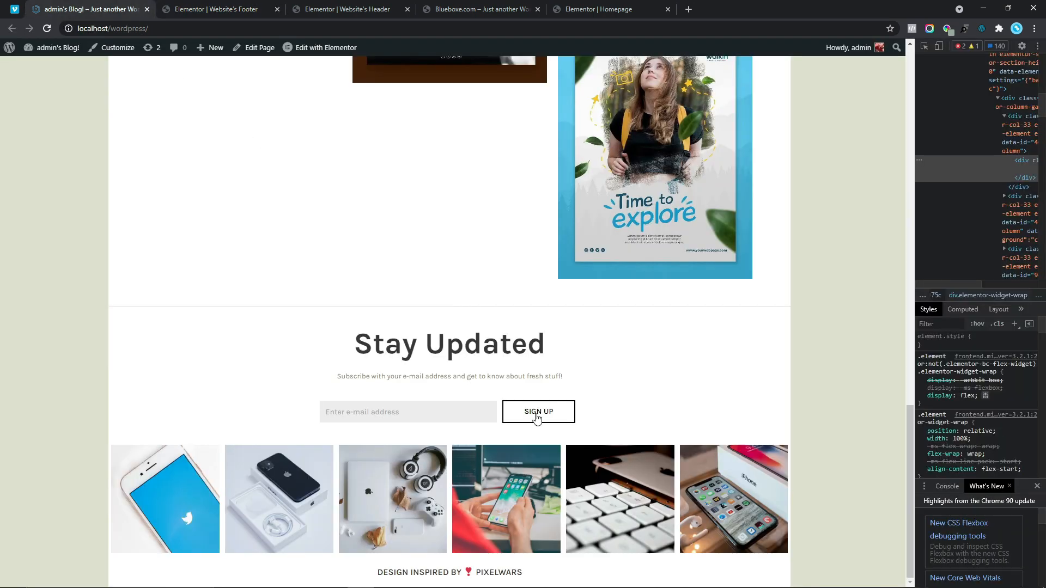
pyautogui.click(216, 9)
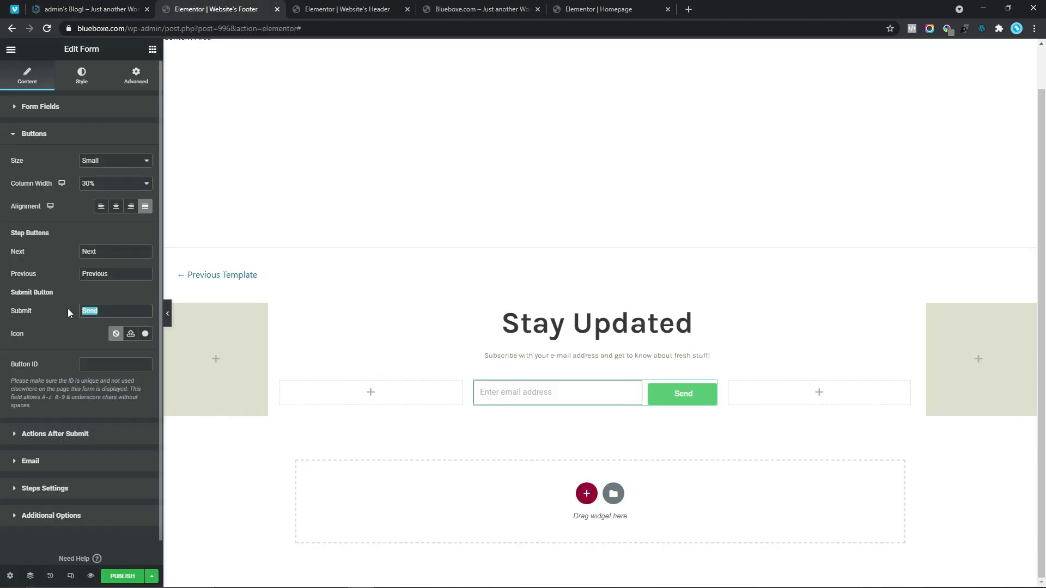
pyautogui.write('SIGN UP')
# - Try an outlined Envelope icon placed after the submit button's text, then remove it
pyautogui.click(145, 335)
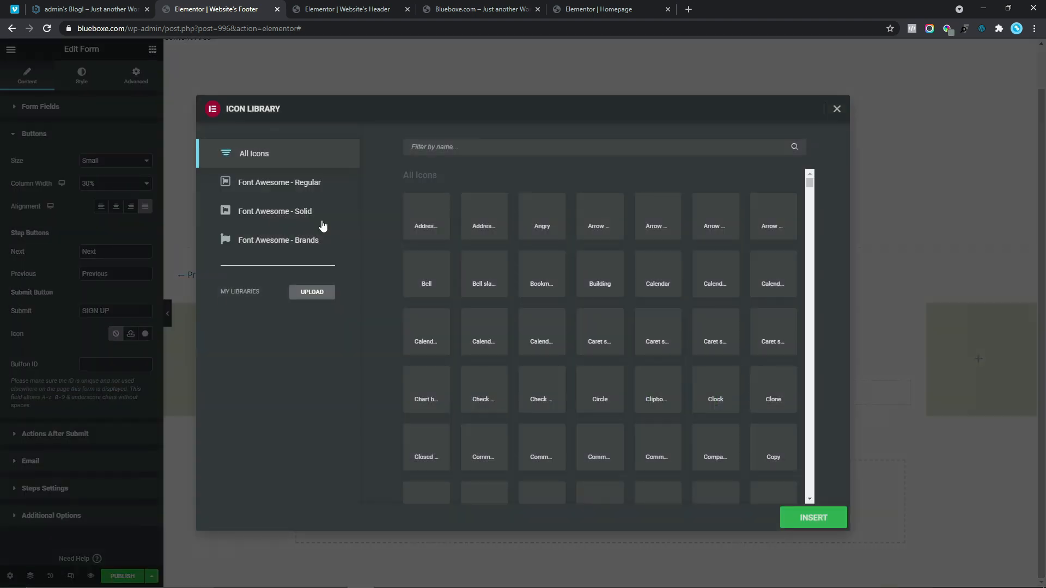
pyautogui.click(471, 146)
pyautogui.write('Enve')
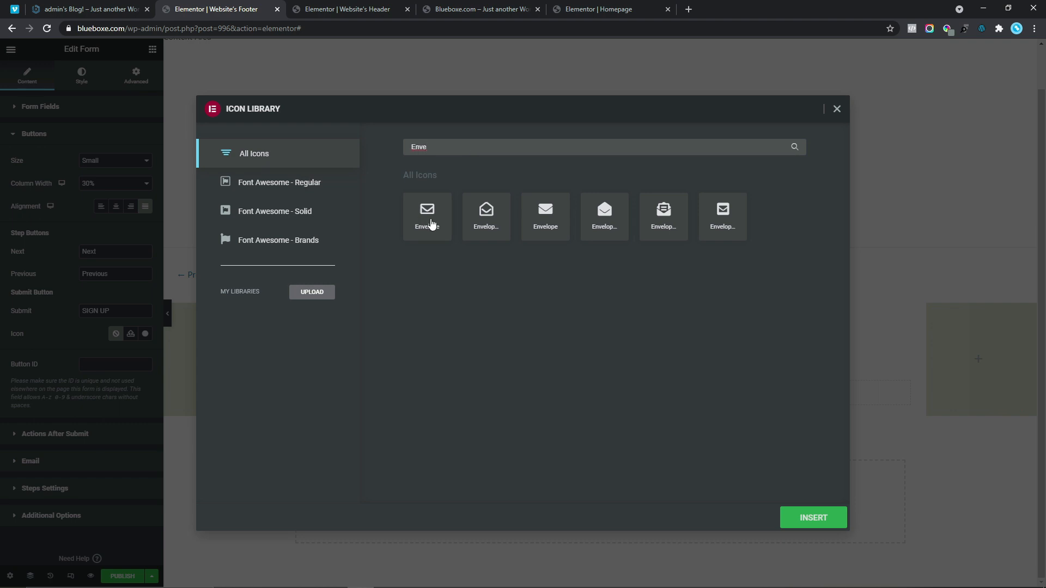
pyautogui.click(431, 224)
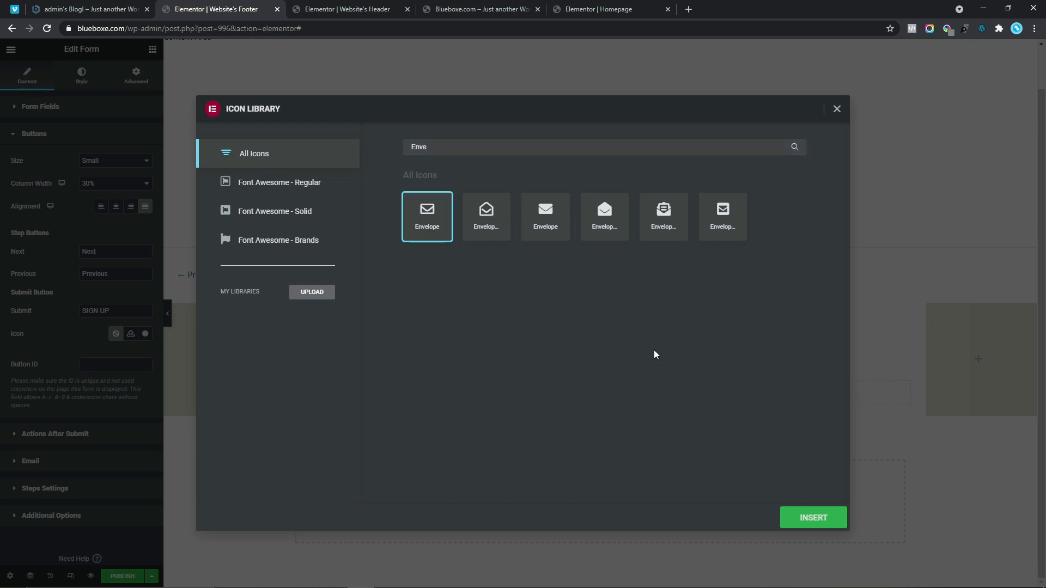
pyautogui.click(798, 522)
pyautogui.click(115, 356)
pyautogui.click(104, 376)
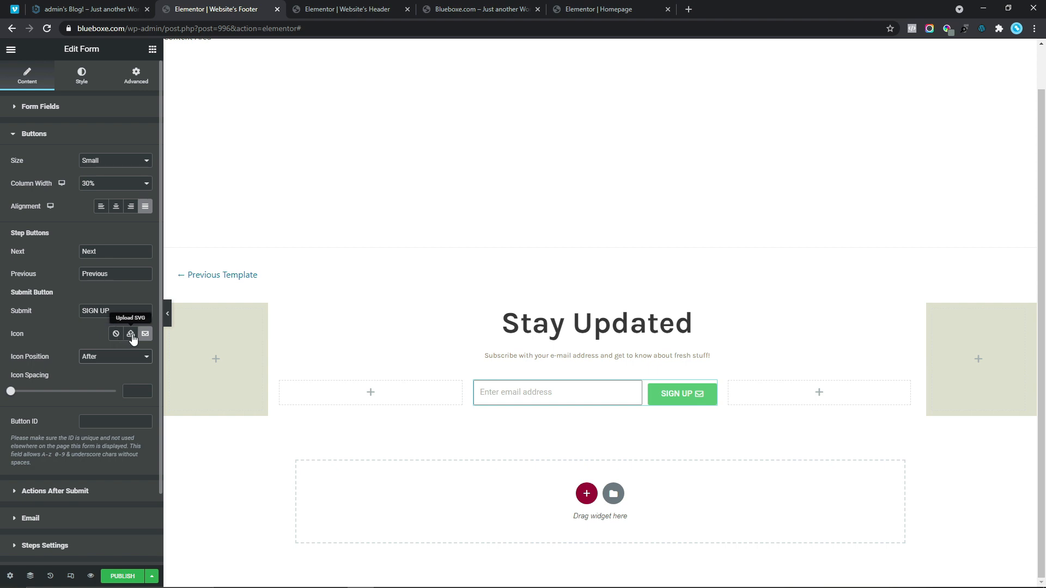
pyautogui.click(114, 334)
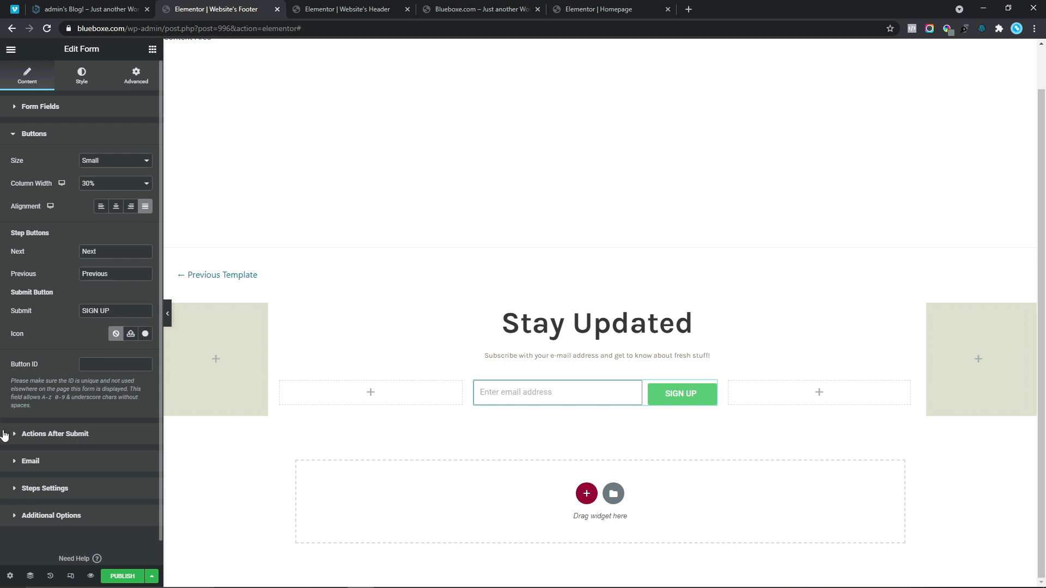
# - Add MailChimp to the form's actions after submit
pyautogui.click(8, 433)
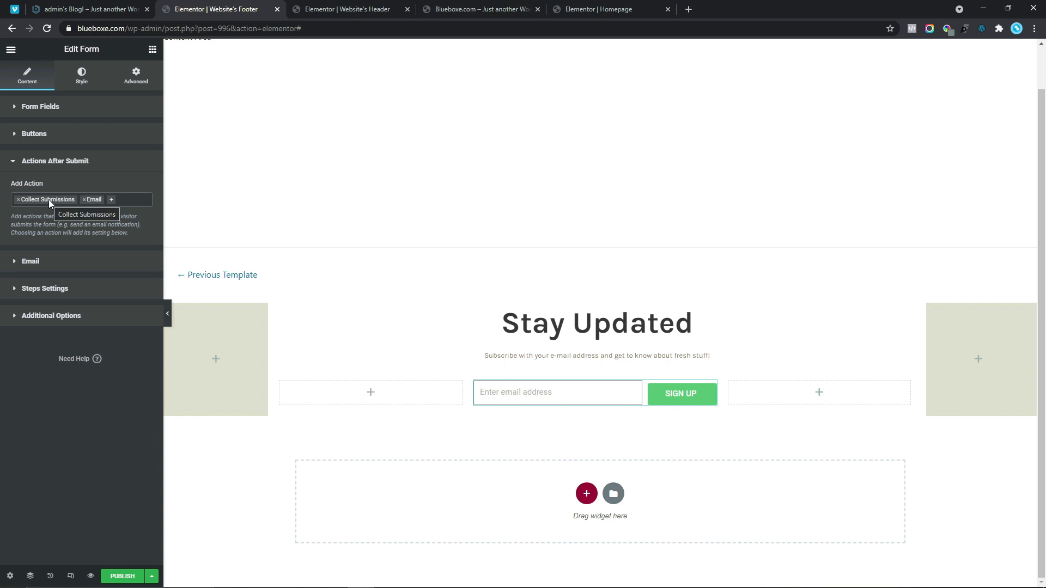
pyautogui.click(111, 203)
pyautogui.moveTo(146, 230)
pyautogui.mouseDown()
pyautogui.moveTo(149, 283)
pyautogui.moveTo(153, 227)
pyautogui.moveTo(144, 220)
pyautogui.mouseUp()
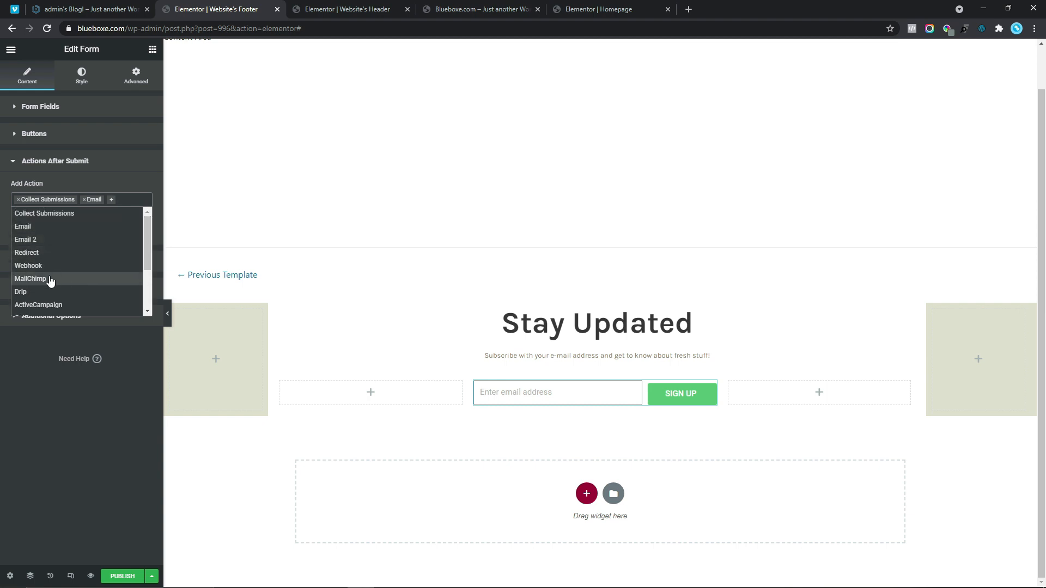
pyautogui.click(24, 279)
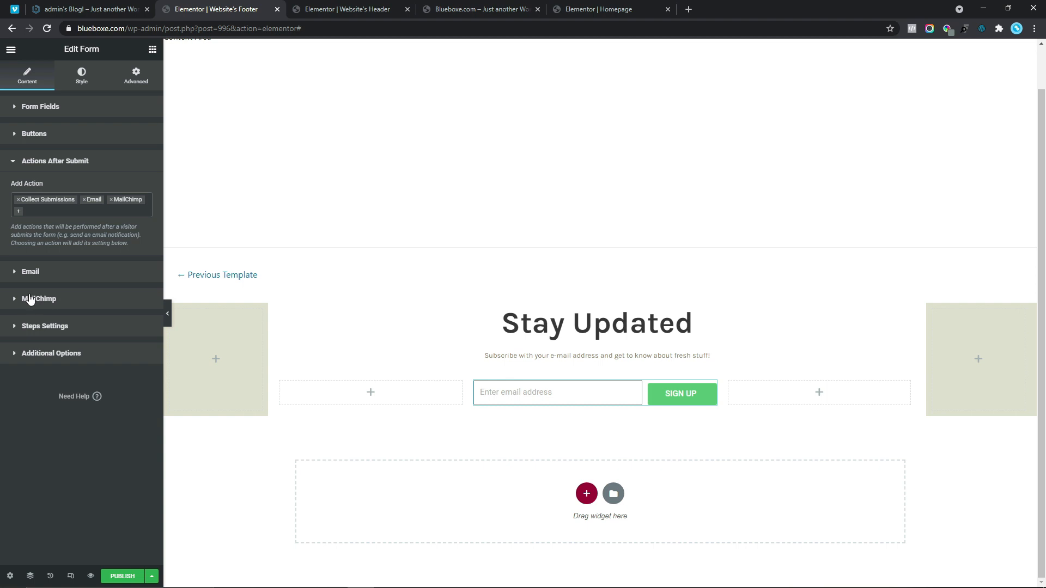
# - Review the form's Email notification settings and its MailChimp API key options
pyautogui.click(30, 271)
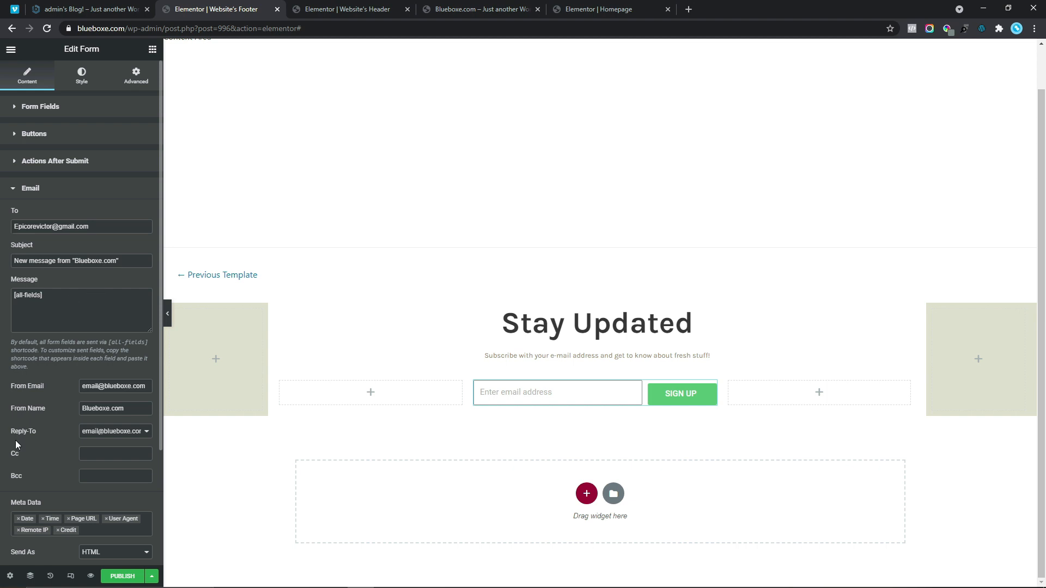
pyautogui.click(69, 191)
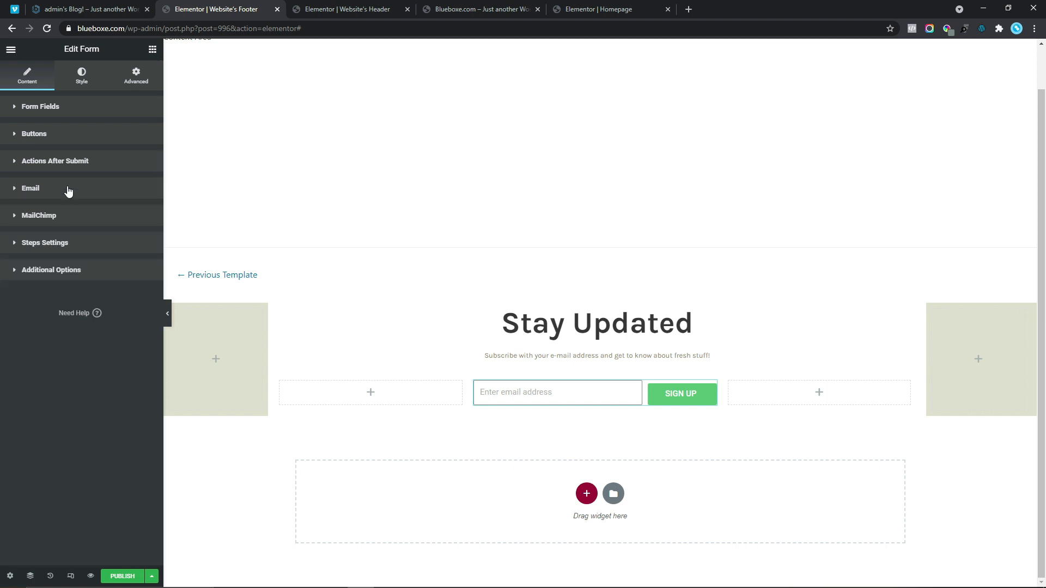
pyautogui.click(44, 221)
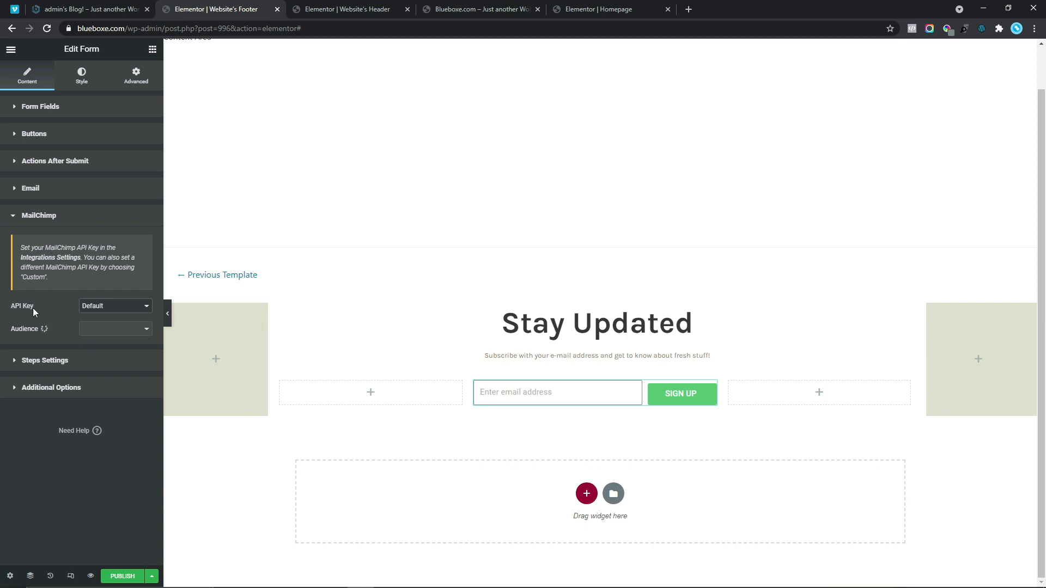
pyautogui.click(101, 306)
pyautogui.click(102, 306)
# - Set the form field's text color to #7A7A7A
pyautogui.click(85, 84)
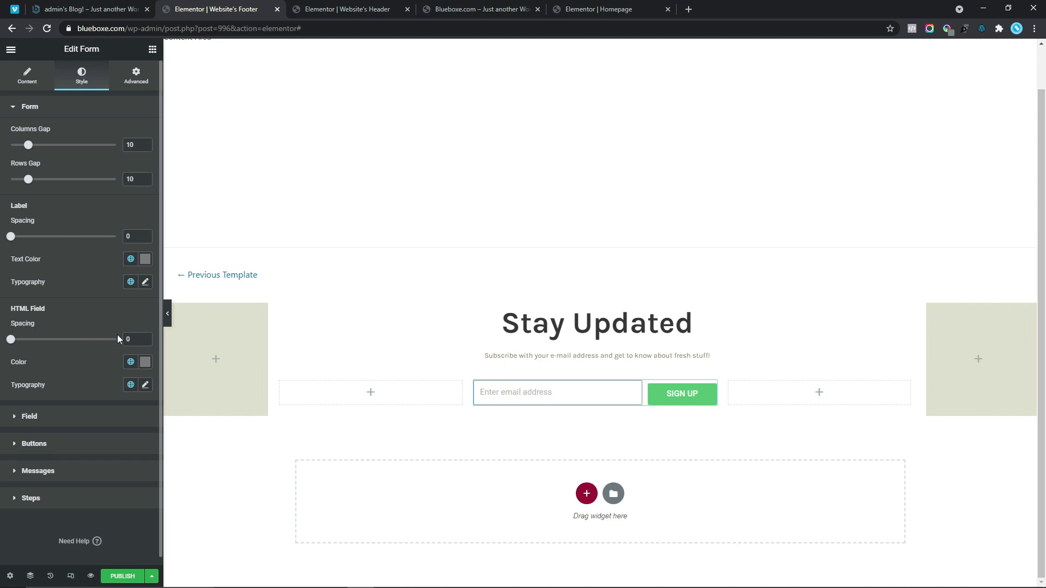
pyautogui.click(6, 421)
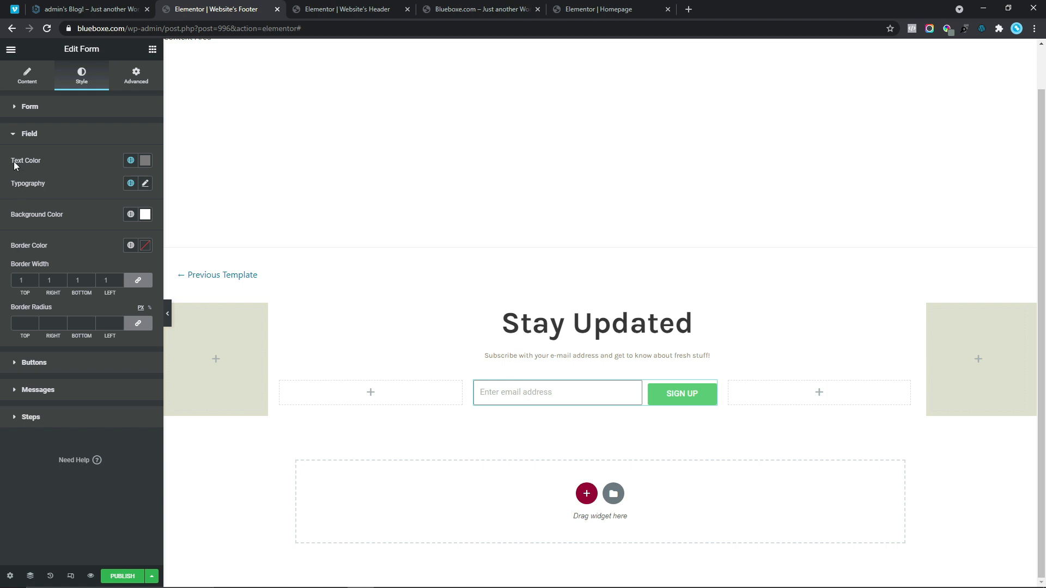
pyautogui.click(145, 162)
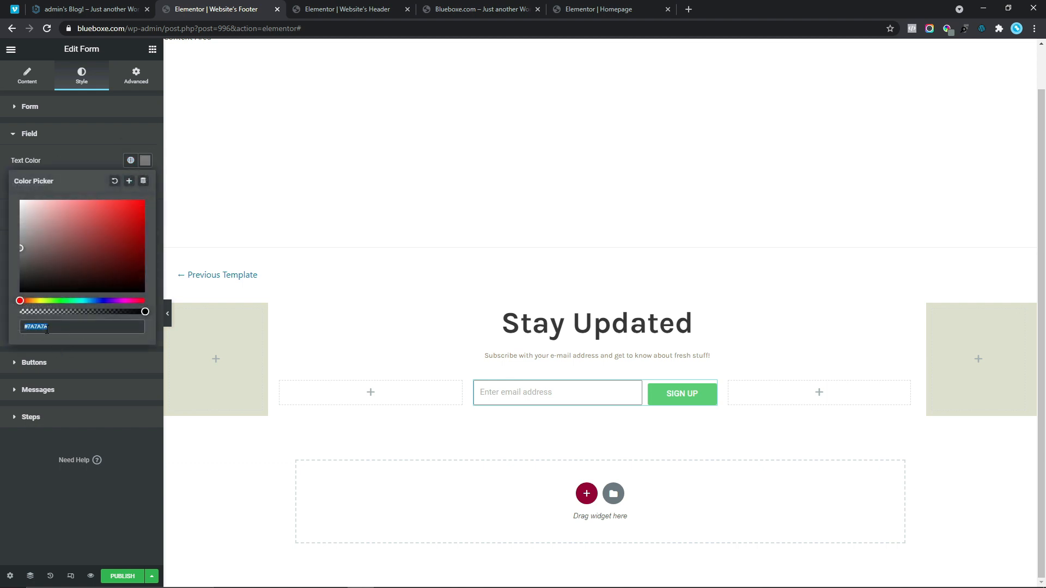
pyautogui.click(1, 164)
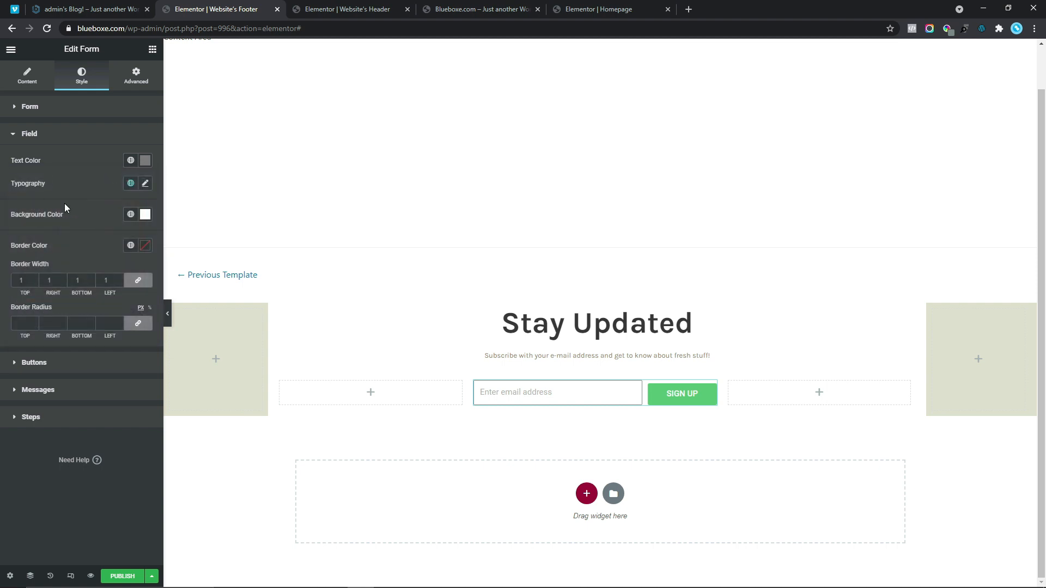
# - Set the form field's typography to Karla, size 14 px and weight 500
pyautogui.click(146, 185)
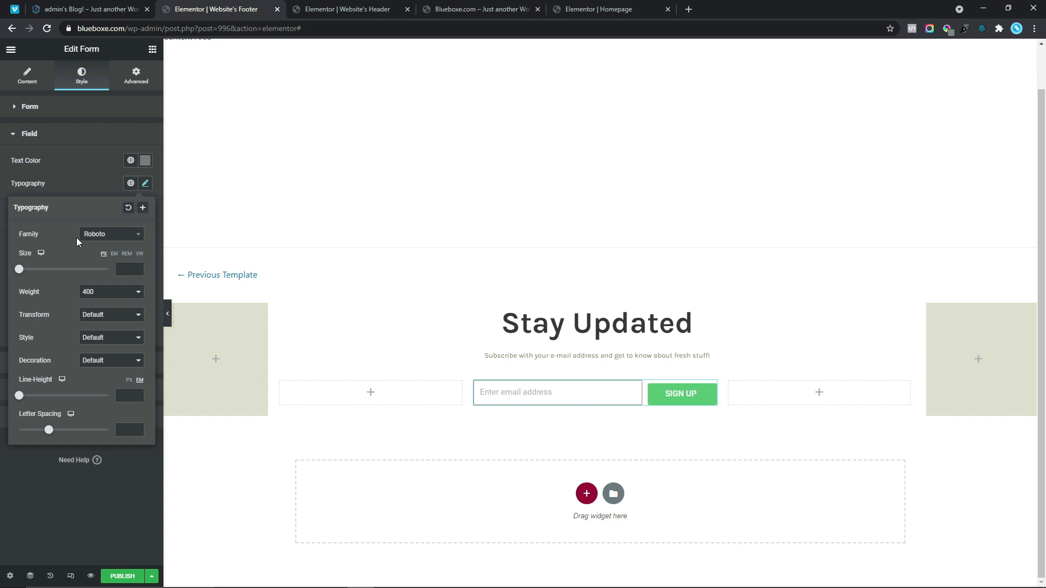
pyautogui.click(109, 234)
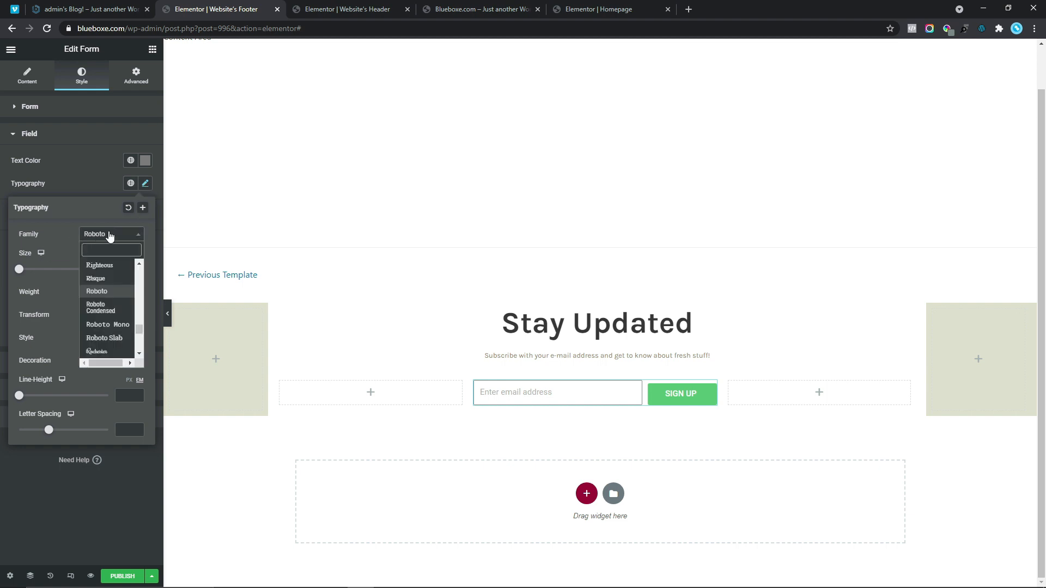
pyautogui.write('Karla')
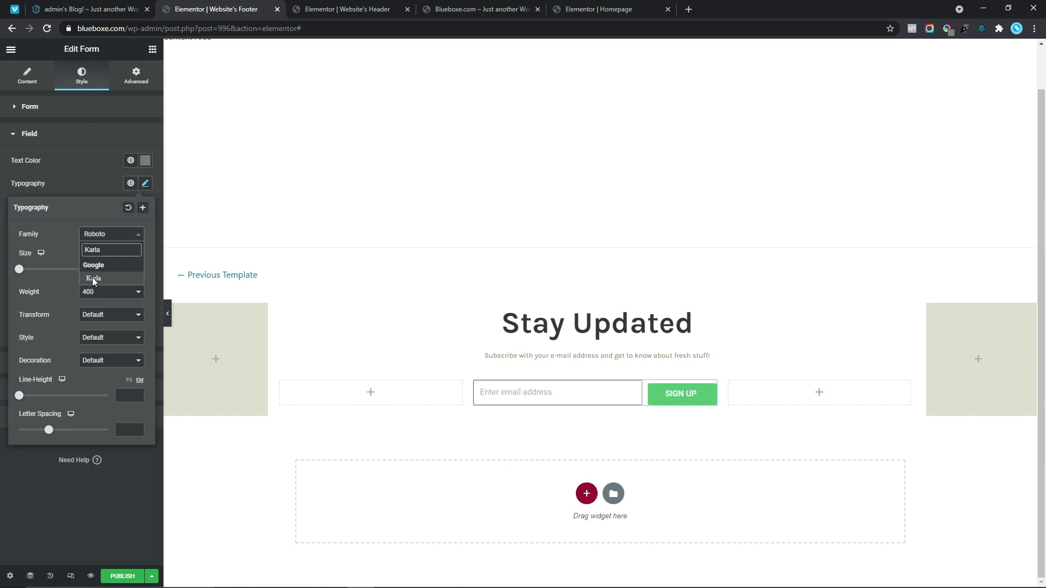
pyautogui.click(92, 279)
pyautogui.click(125, 270)
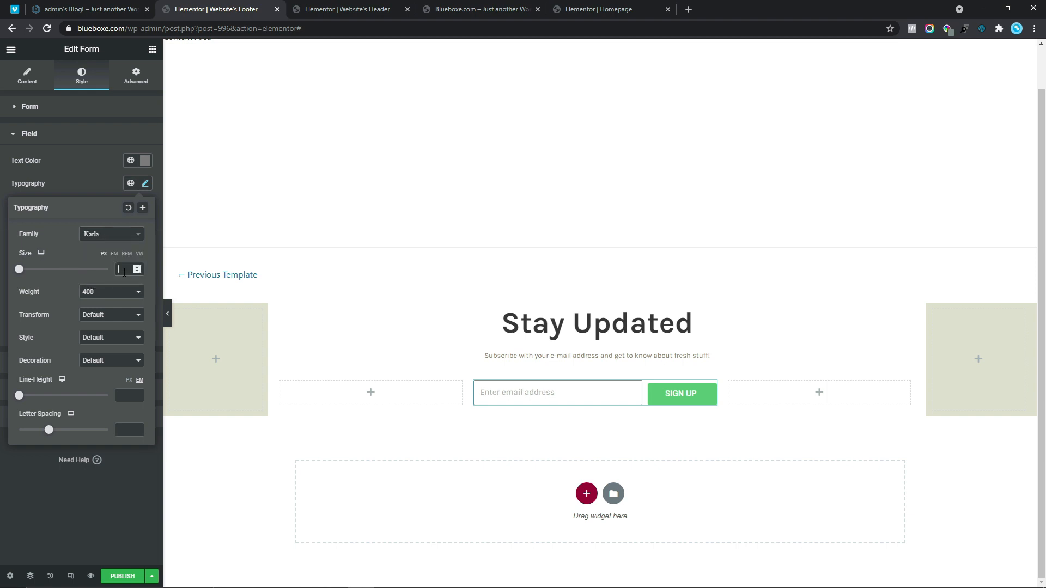
pyautogui.write('14')
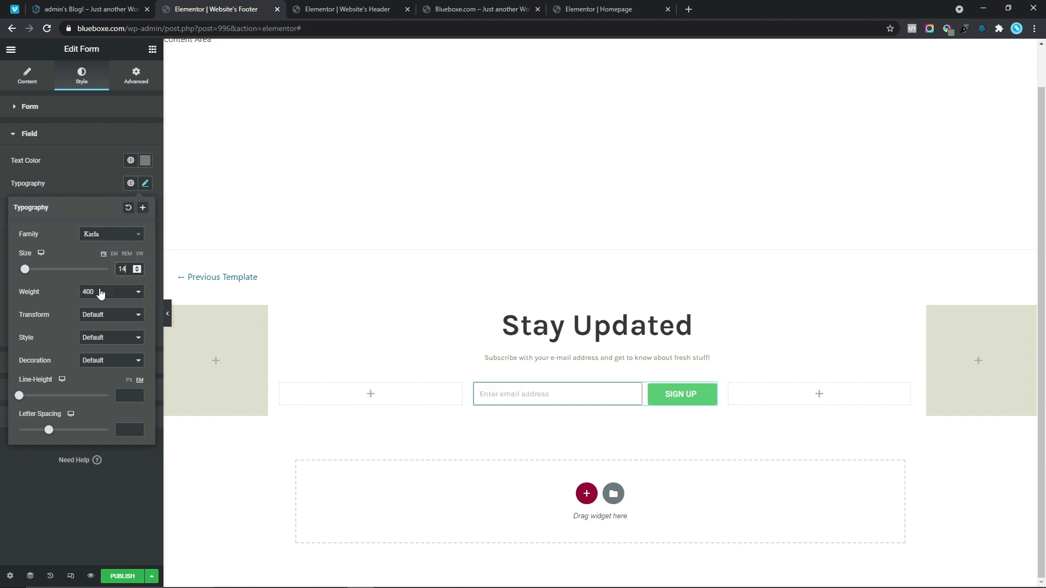
pyautogui.click(100, 293)
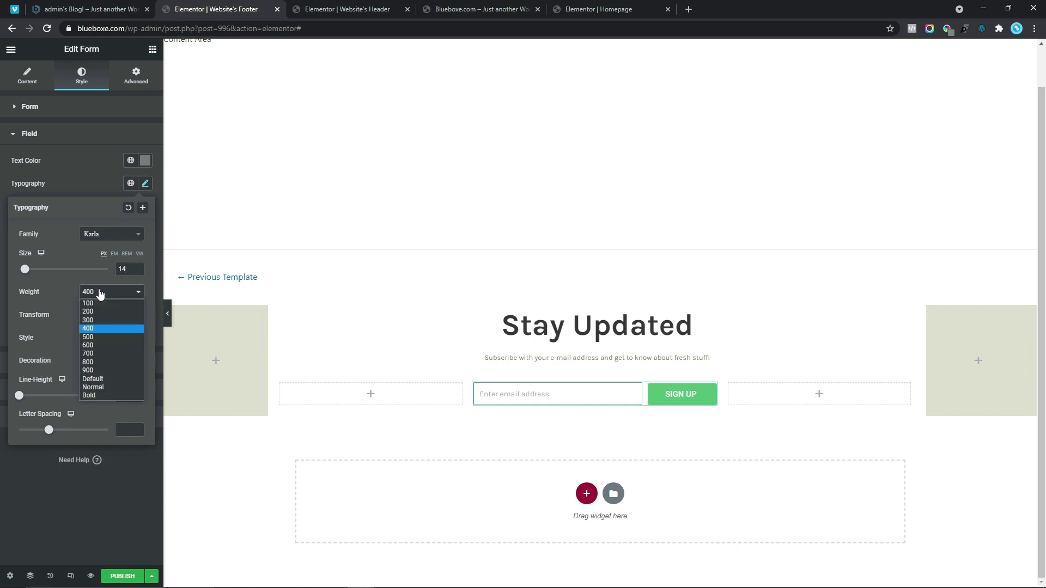
pyautogui.click(95, 337)
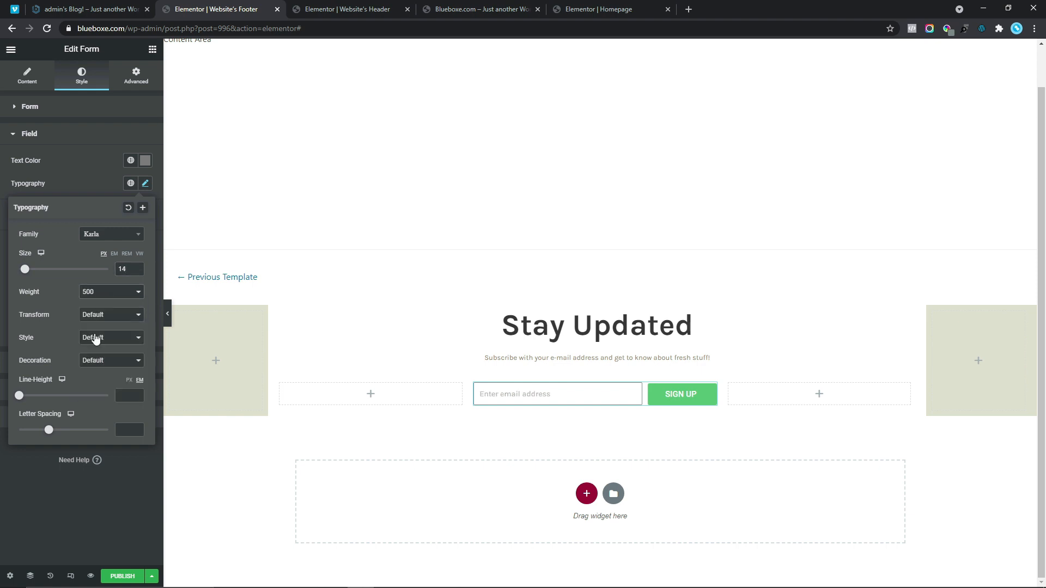
pyautogui.click(4, 217)
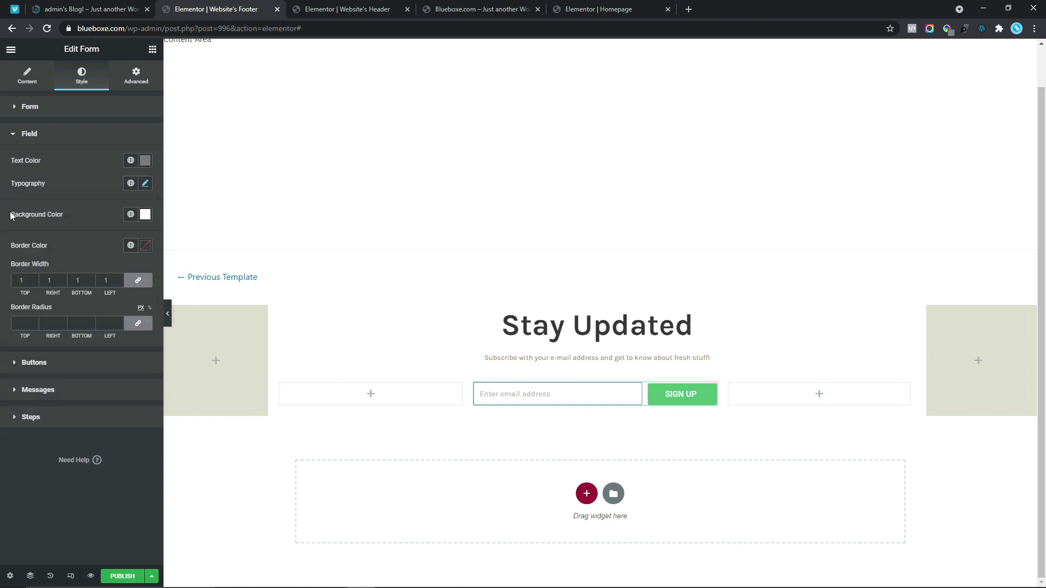
# - Set the form field's background color to #ECECEC
pyautogui.click(145, 215)
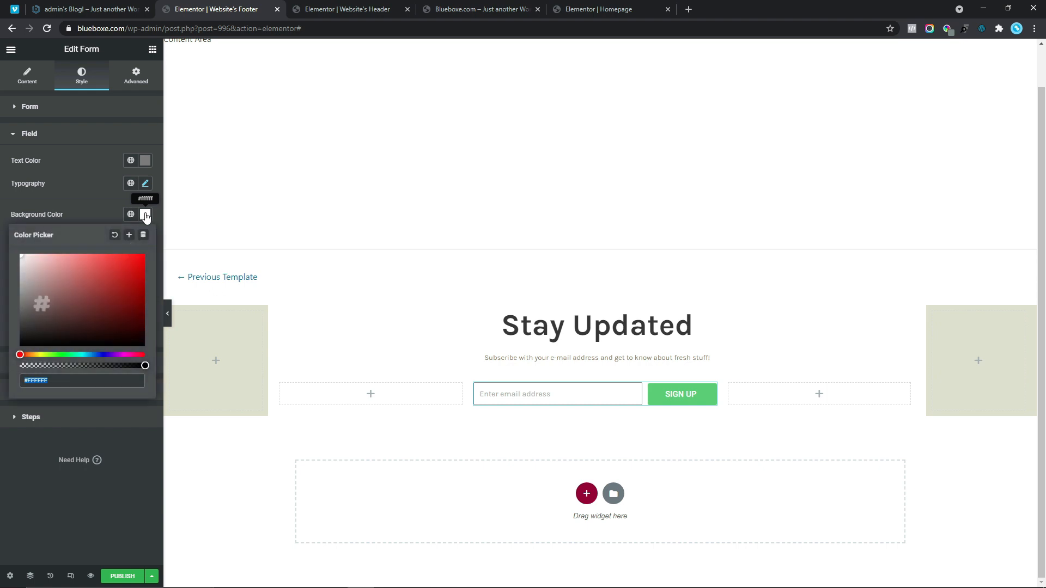
pyautogui.write('#')
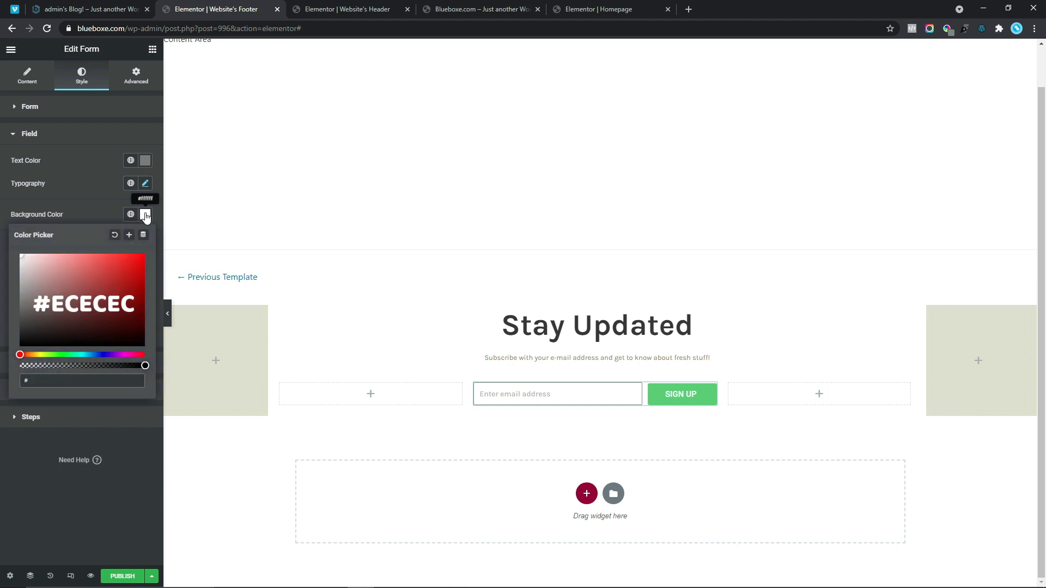
pyautogui.write('ECECEC')
pyautogui.click(74, 211)
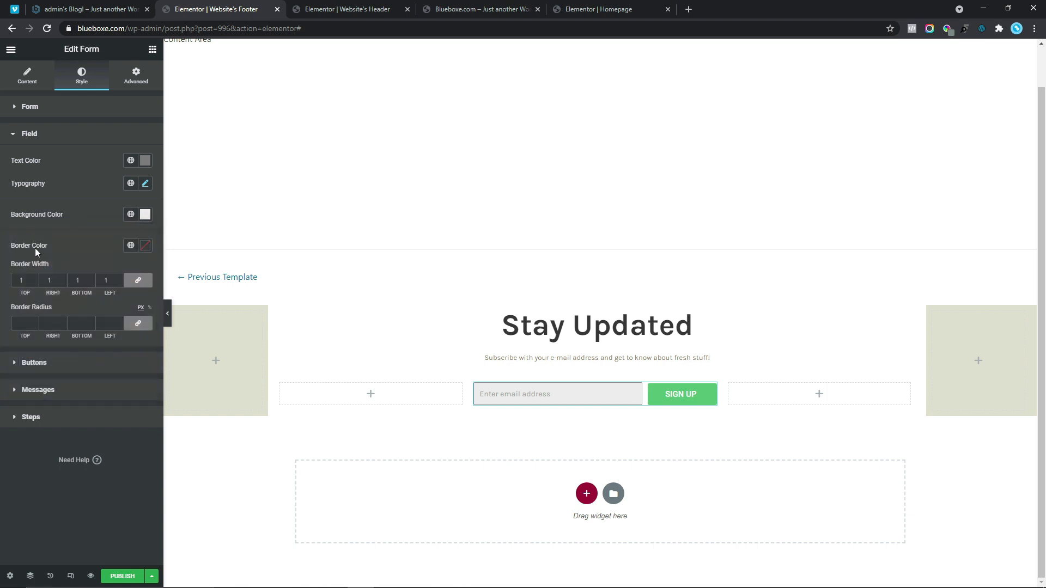
# - Try a fully transparent border color on the form field and return it to full opacity at #020101
pyautogui.click(145, 246)
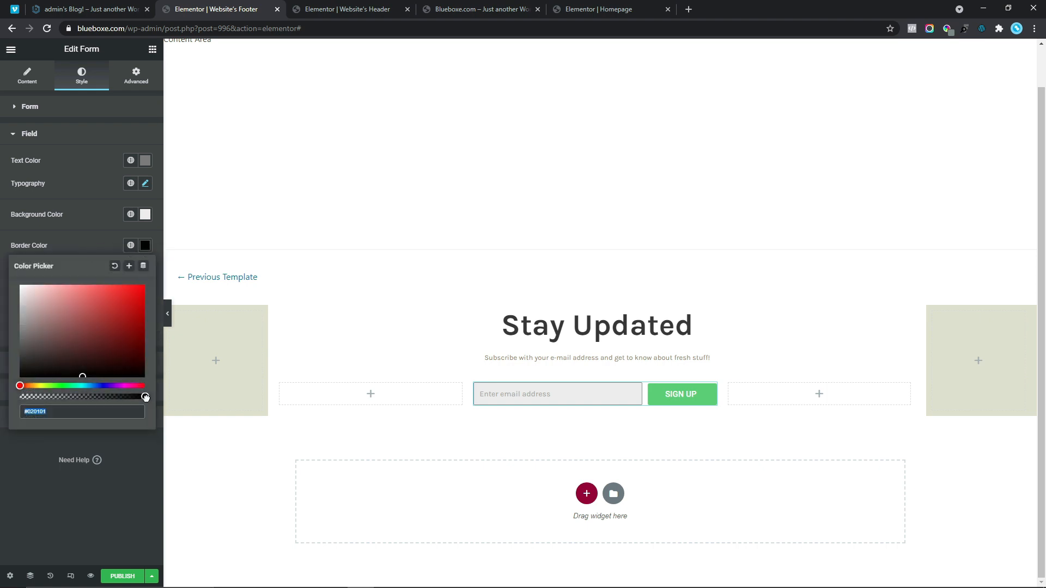
pyautogui.moveTo(144, 394); pyautogui.dragTo(3, 404)
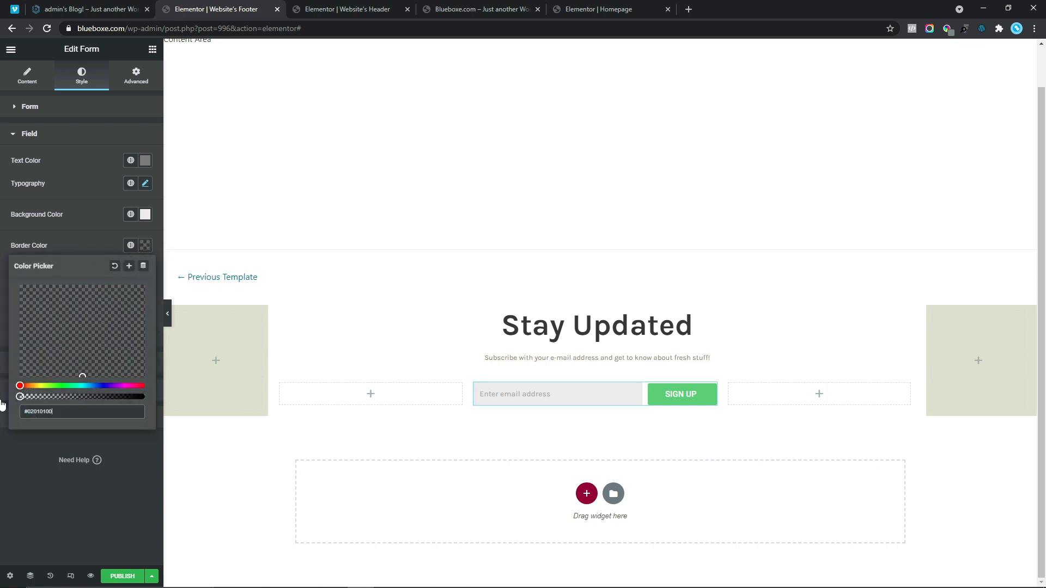
pyautogui.click(2, 267)
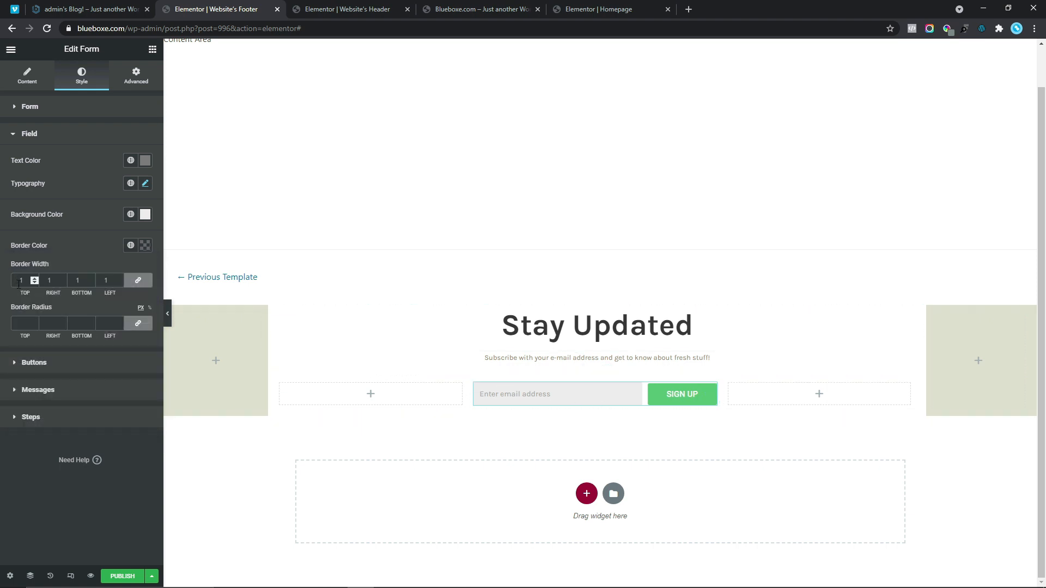
pyautogui.click(145, 246)
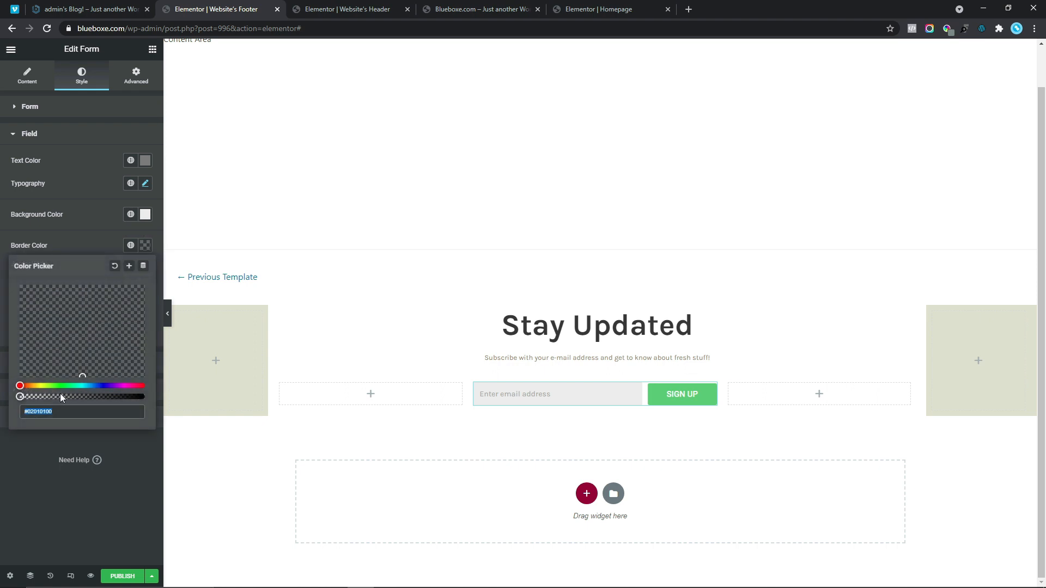
pyautogui.moveTo(19, 396); pyautogui.dragTo(145, 396)
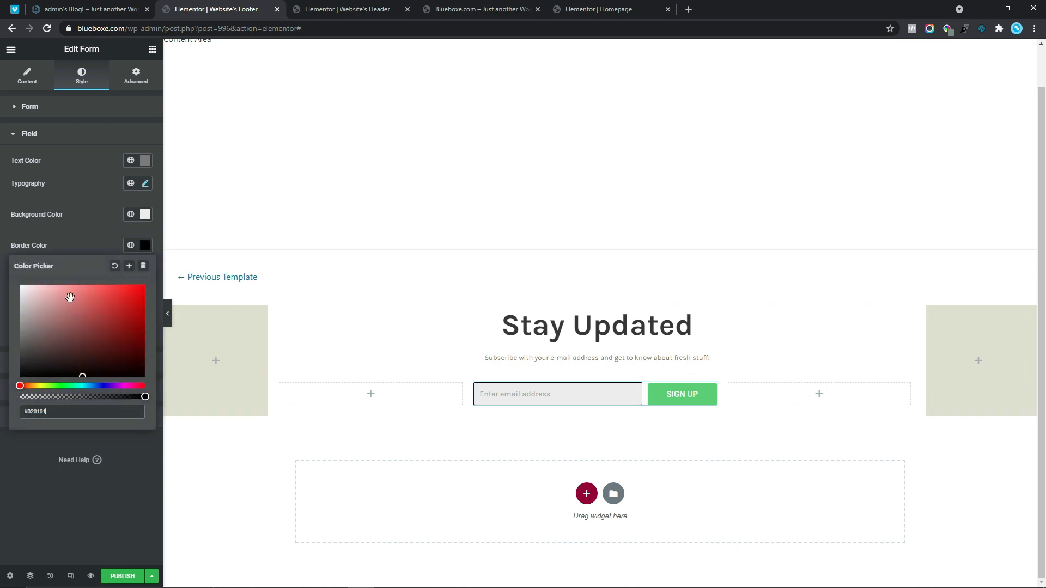
pyautogui.press('Escape')
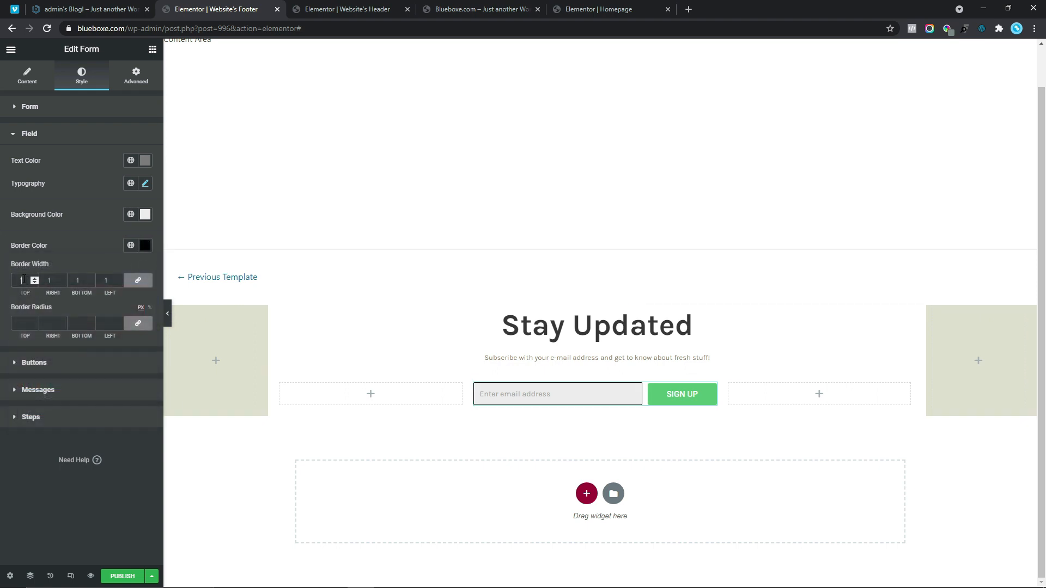
# - Set the form field's border width and border radius to 0 on all sides
pyautogui.write('0')
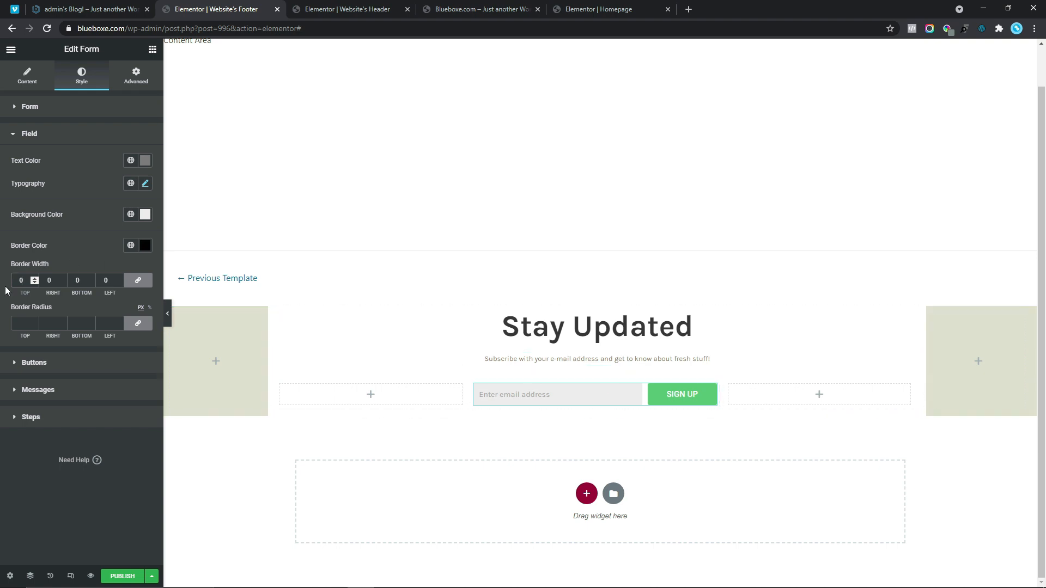
pyautogui.click(21, 324)
pyautogui.write('0')
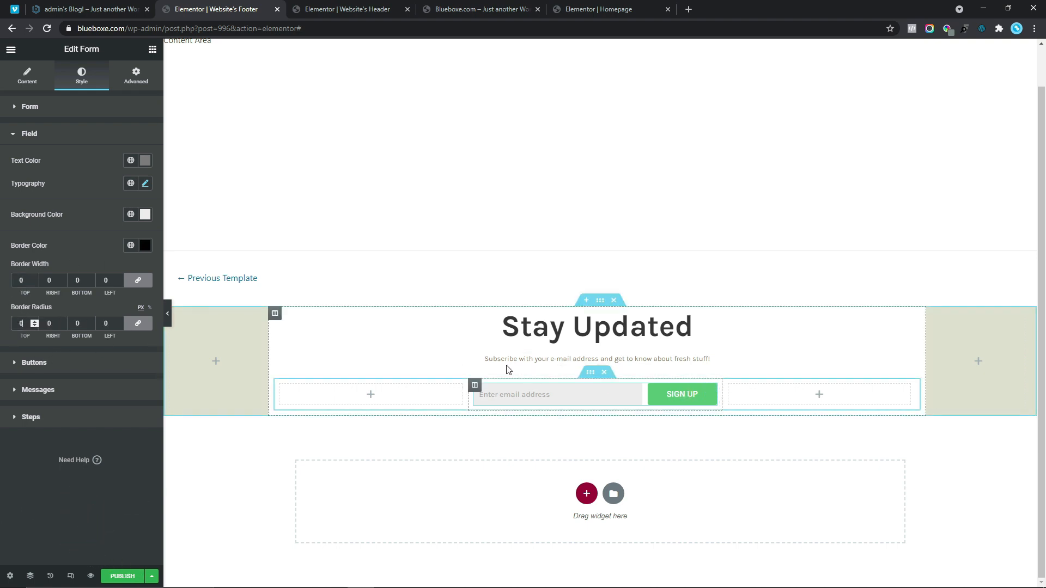
# - Set the form buttons' typography to Karla, size 14 px and weight 600
pyautogui.click(27, 363)
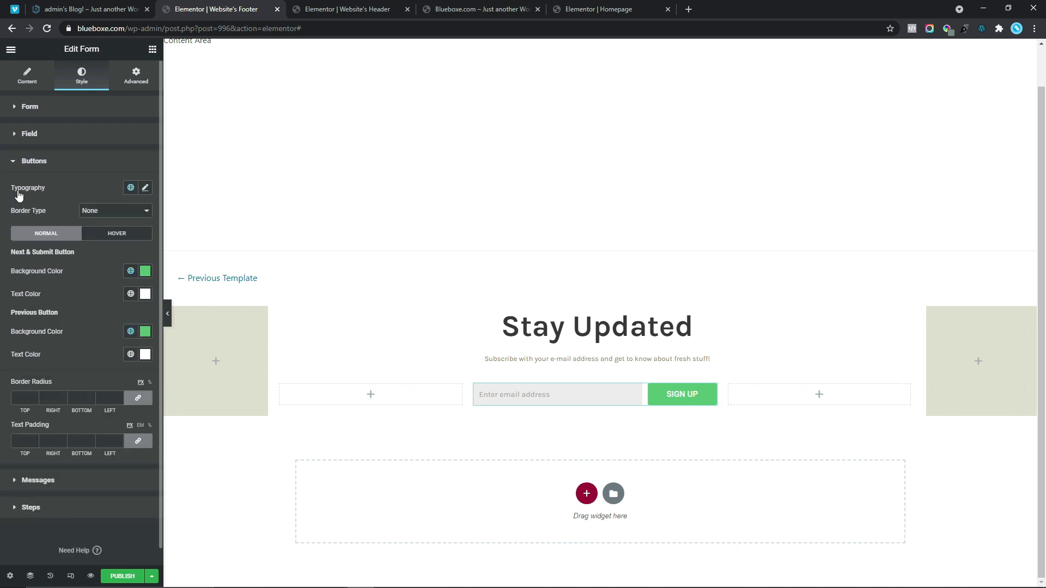
pyautogui.click(145, 191)
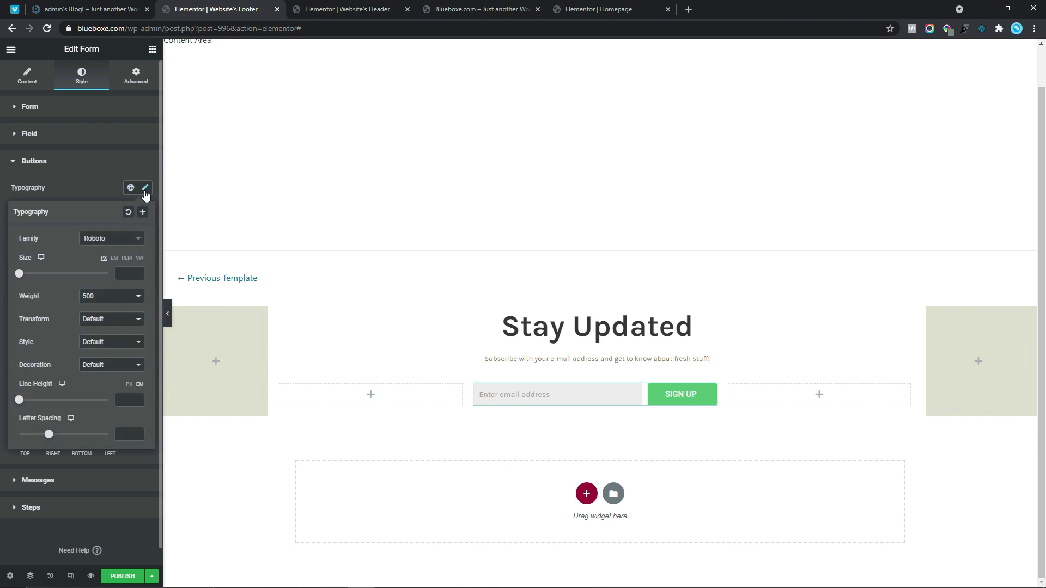
pyautogui.click(127, 243)
pyautogui.write('kar')
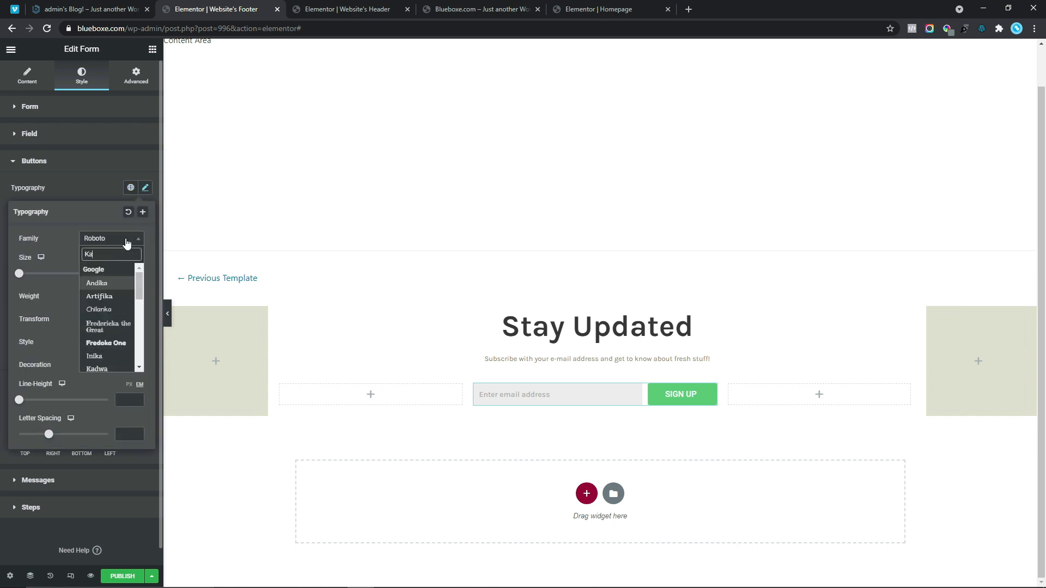
pyautogui.click(110, 269)
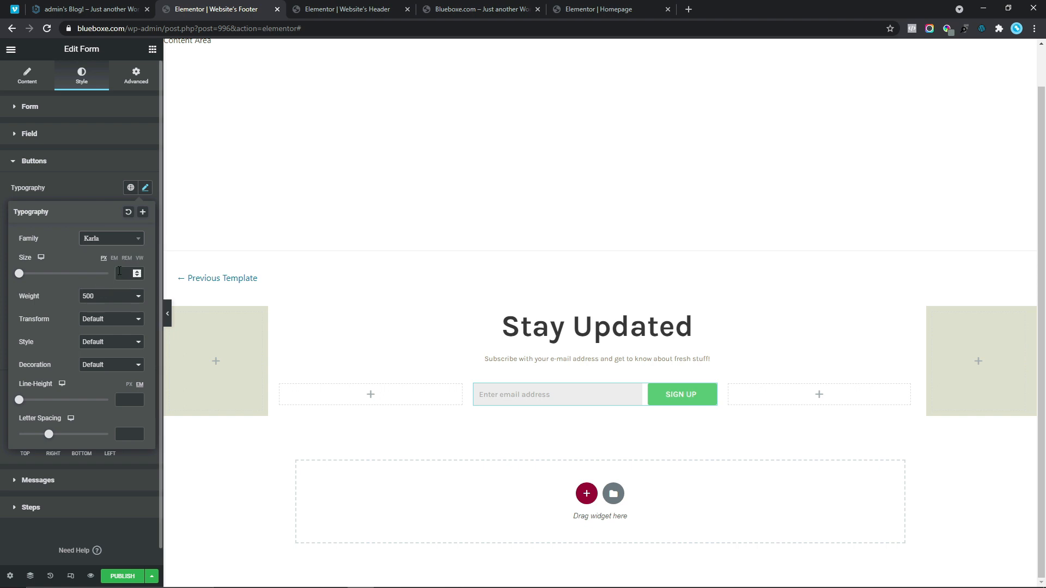
pyautogui.click(122, 273)
pyautogui.write('14')
pyautogui.click(103, 298)
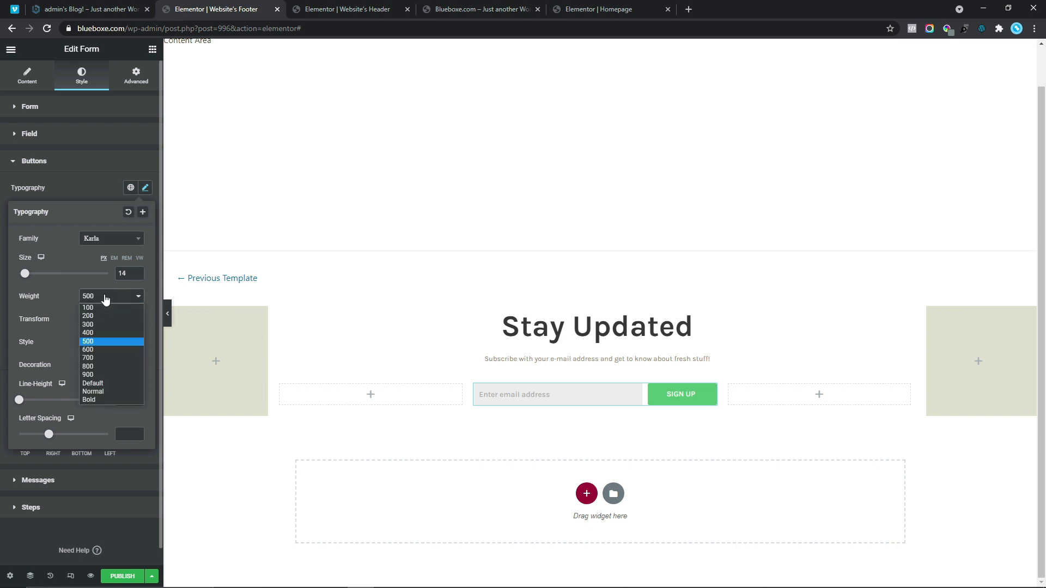
pyautogui.click(100, 350)
pyautogui.click(1, 222)
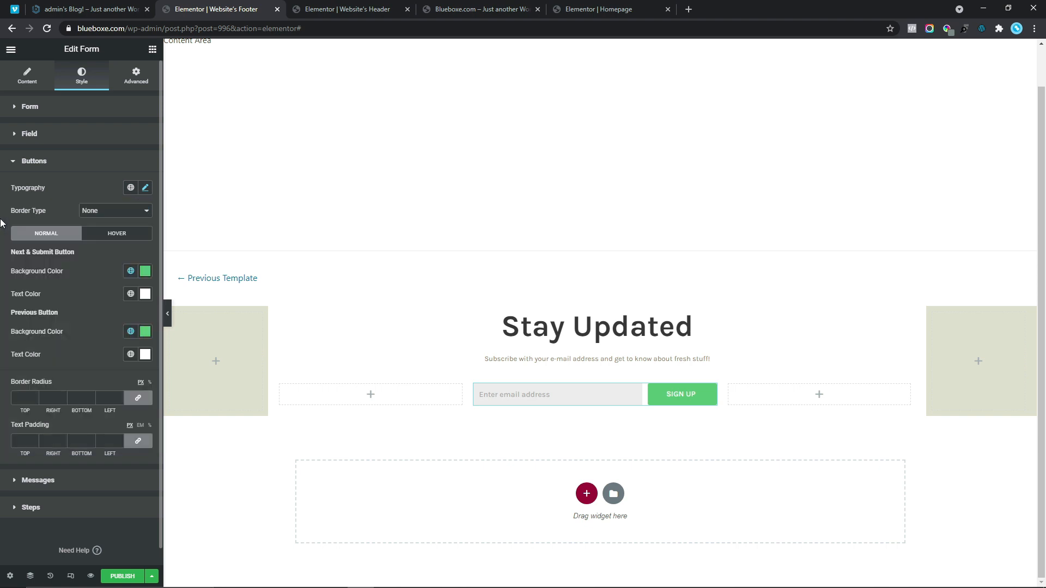
# - Give the form buttons a solid border with a width of 2 on all sides
pyautogui.click(110, 213)
pyautogui.click(96, 231)
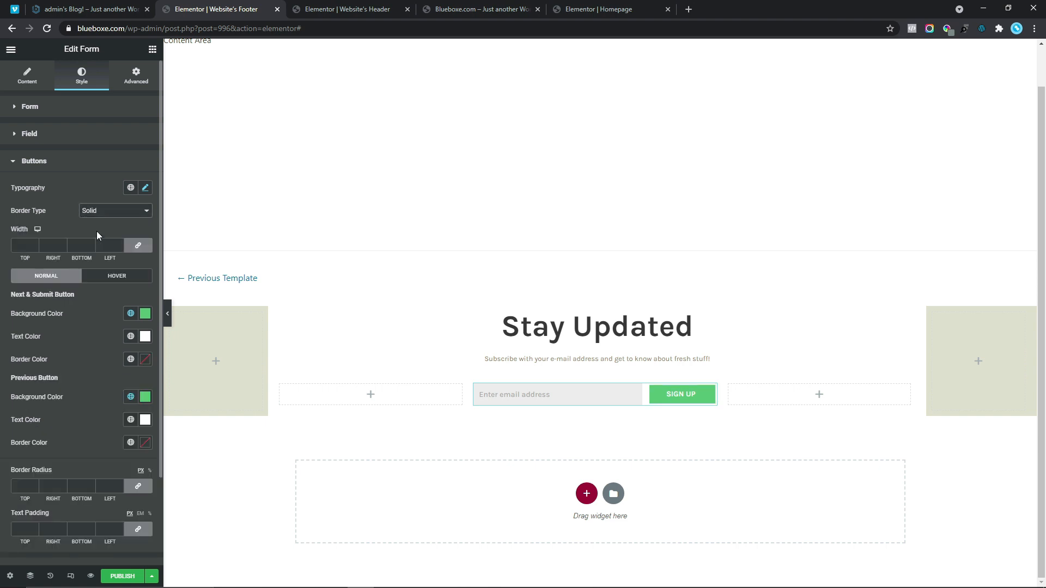
pyautogui.click(31, 245)
pyautogui.write('2')
# - Set the Next & Submit button's normal colors to a #FFFFFF background with #000000 text and a black border
pyautogui.click(145, 314)
pyautogui.moveTo(96, 358); pyautogui.dragTo(1, 341)
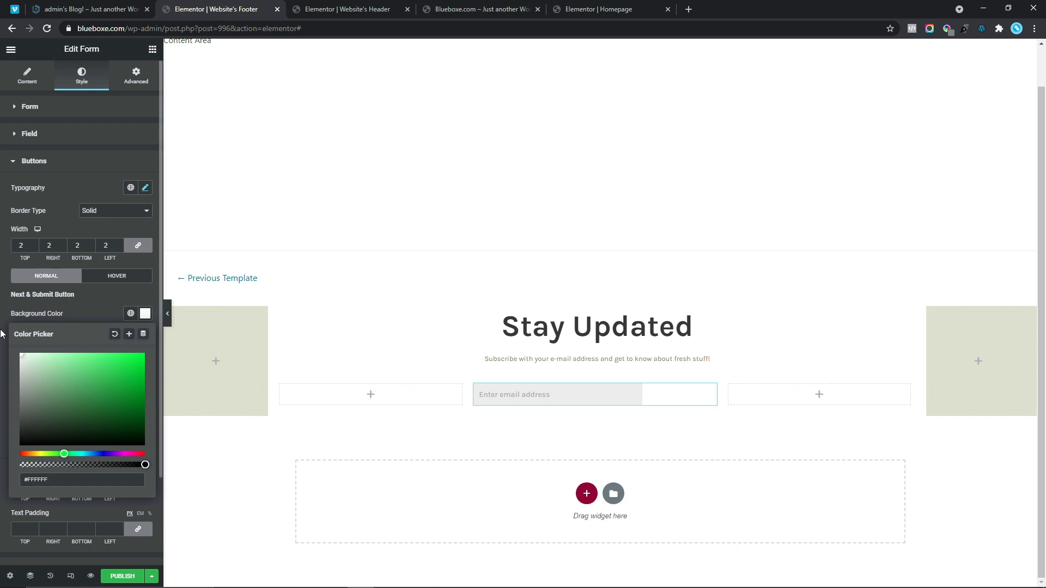
pyautogui.click(1, 334)
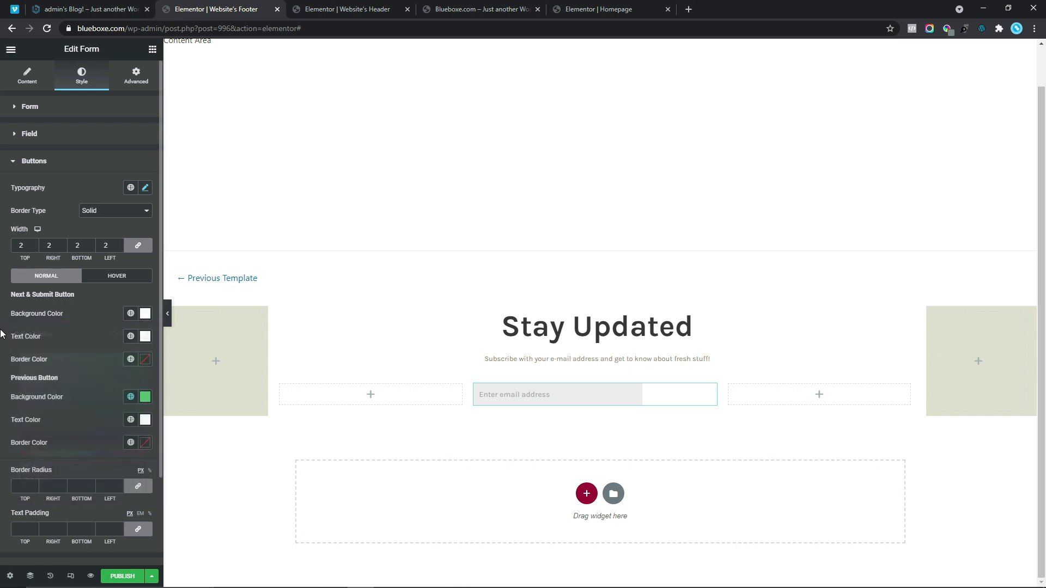
pyautogui.click(145, 336)
pyautogui.click(66, 400)
pyautogui.moveTo(44, 430); pyautogui.dragTo(1, 504)
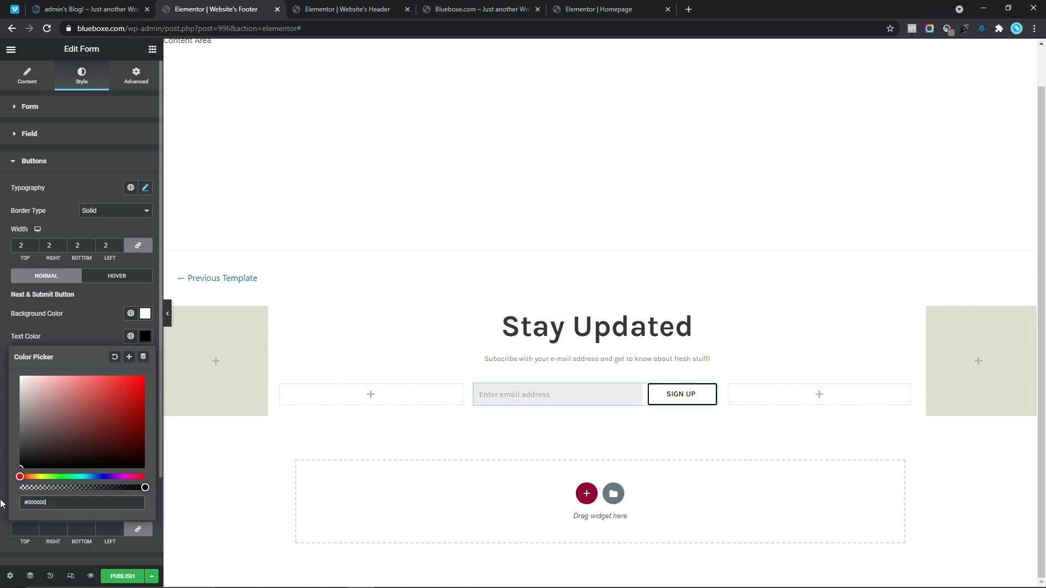
pyautogui.click(1, 370)
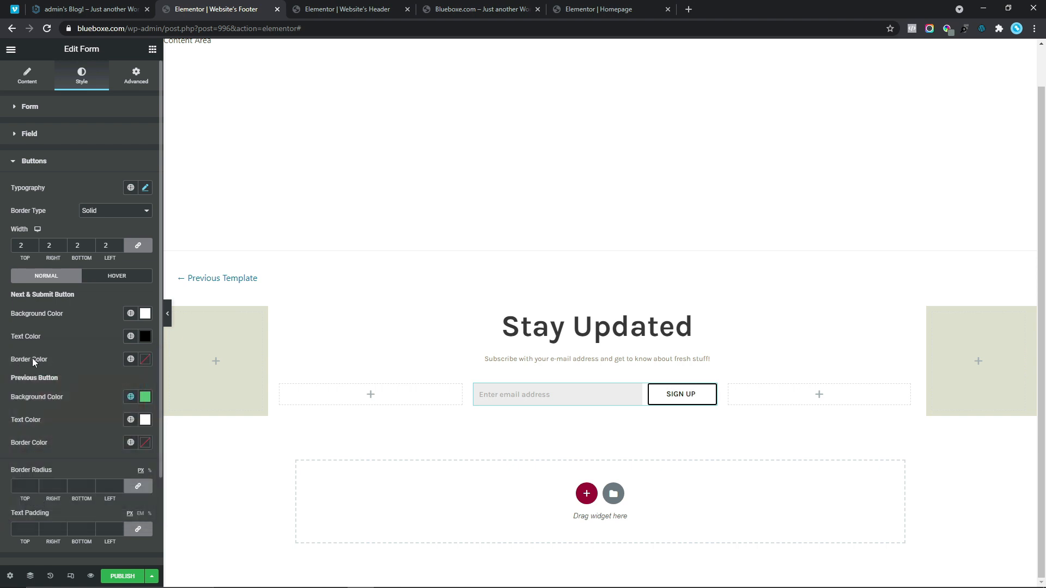
pyautogui.click(145, 359)
pyautogui.moveTo(92, 433); pyautogui.dragTo(1, 525)
pyautogui.click(34, 401)
# - Set the Previous button's normal colors to a white background with black text and a black border
pyautogui.click(145, 397)
pyautogui.moveTo(84, 492); pyautogui.dragTo(1, 403)
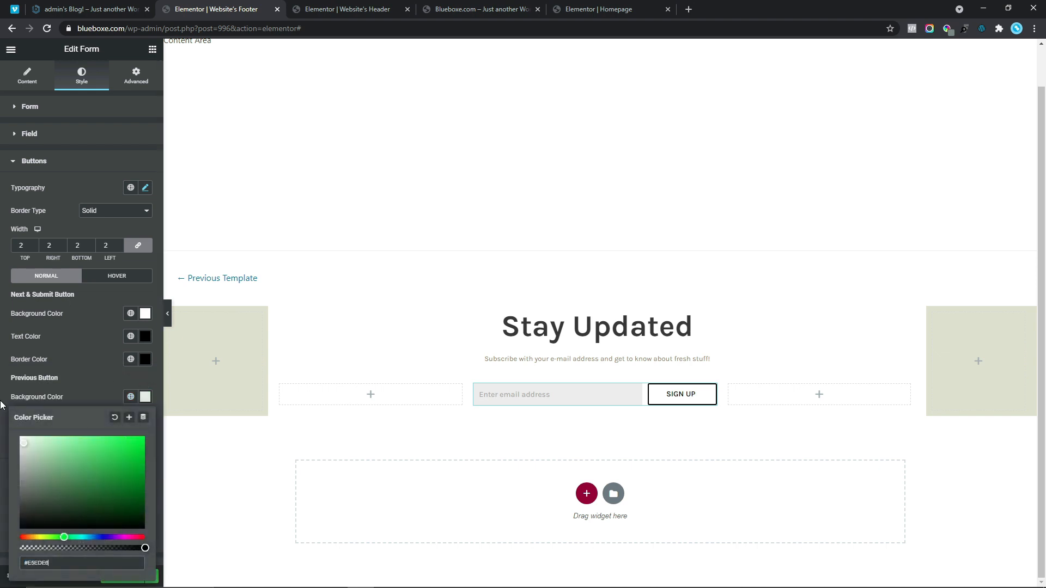
pyautogui.click(145, 397)
pyautogui.click(145, 420)
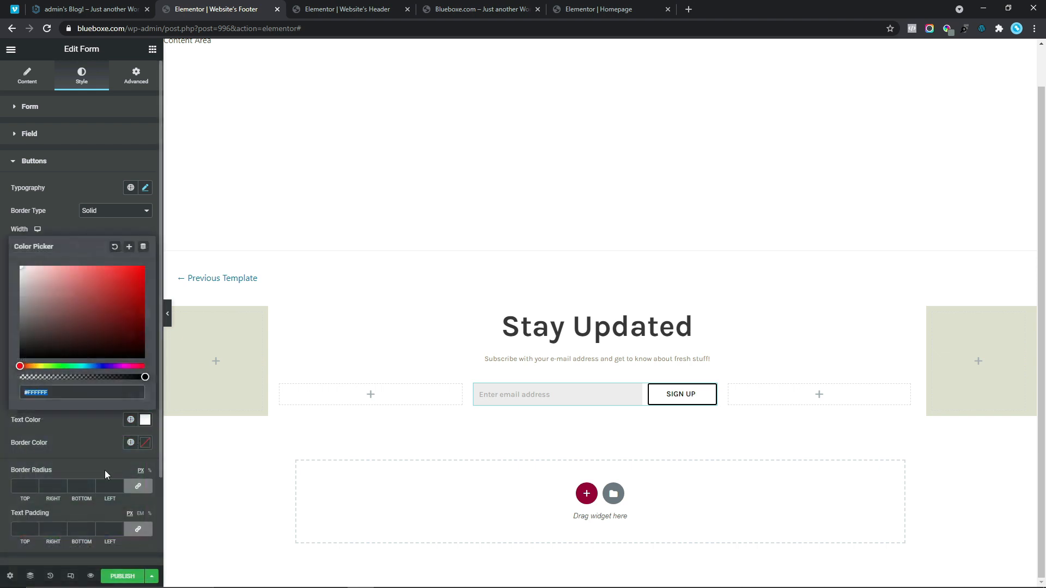
pyautogui.moveTo(43, 338); pyautogui.dragTo(3, 388)
pyautogui.click(20, 447)
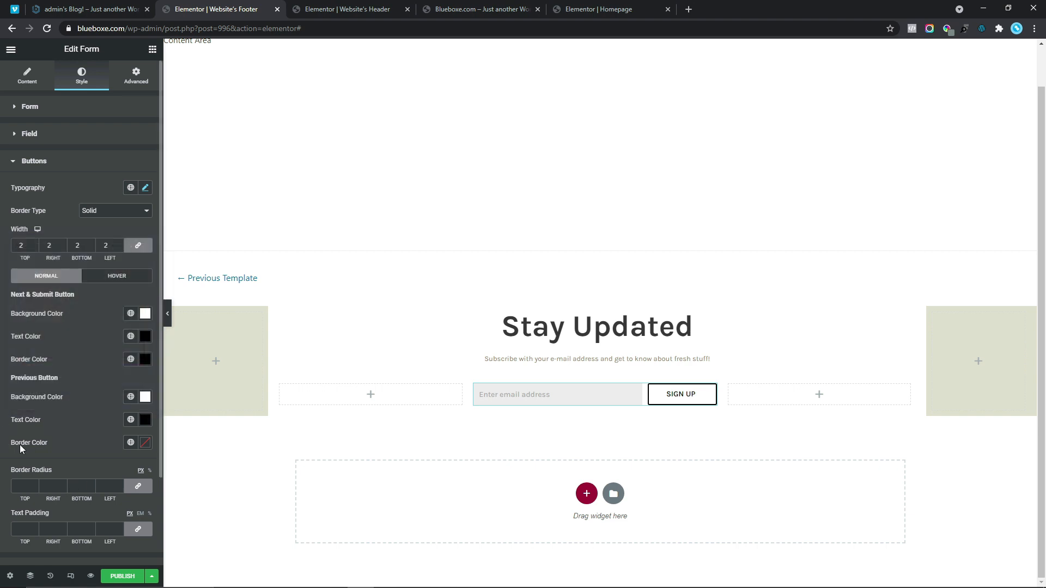
pyautogui.click(145, 442)
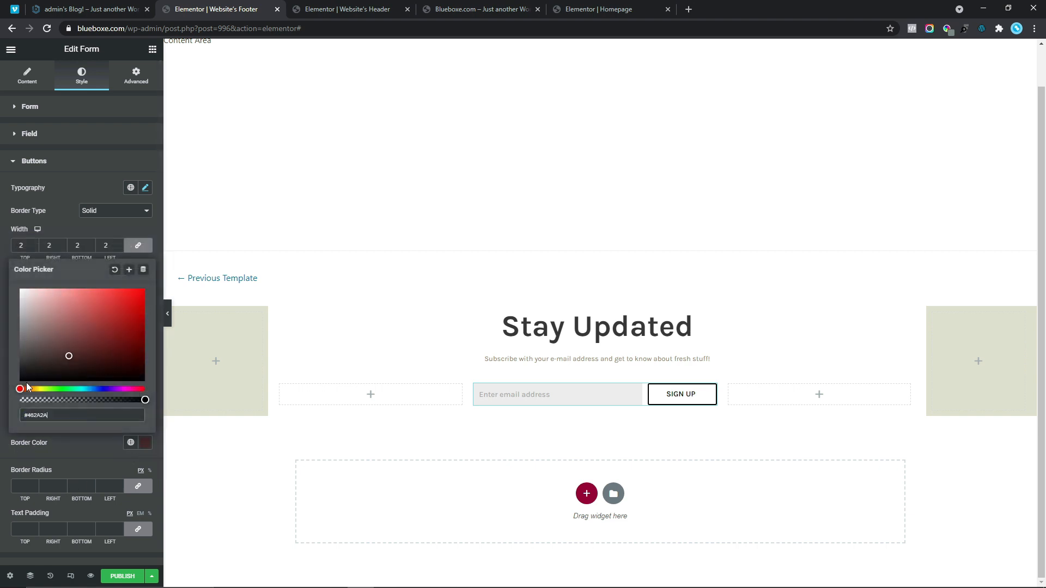
pyautogui.moveTo(24, 377); pyautogui.dragTo(1, 414)
pyautogui.click(1, 414)
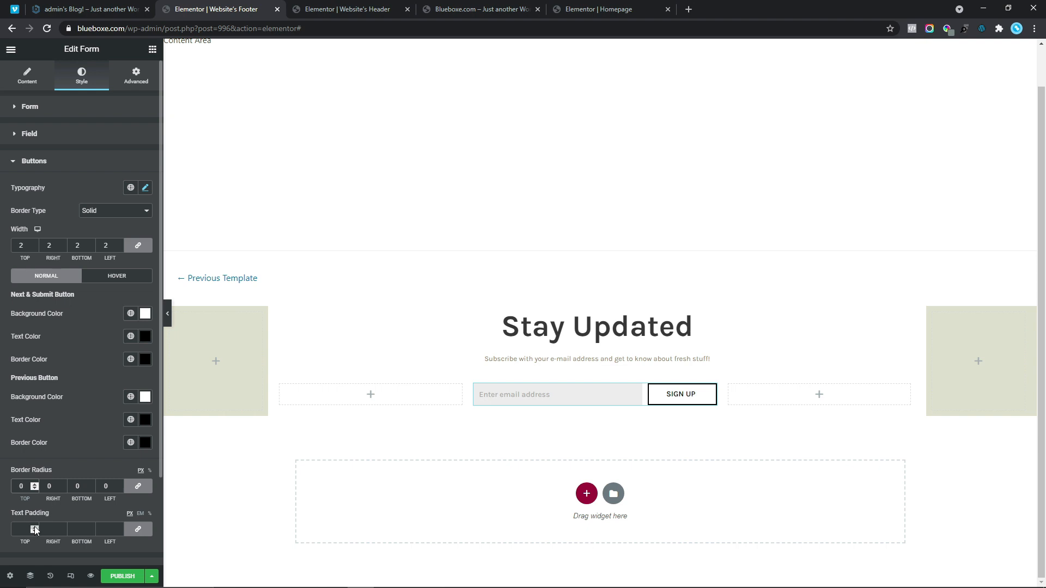
# - Set the form buttons' border radius to 0 px and text padding to 13 px on all sides
pyautogui.tripleClick(35, 527)
pyautogui.click(35, 528)
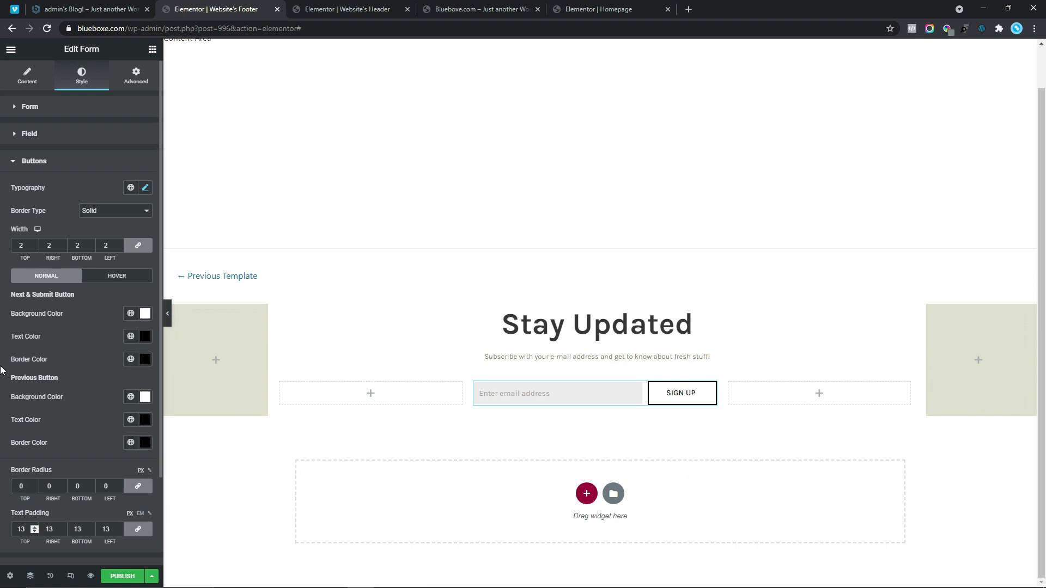
# - Set the Next & Submit button's hover colors to a white background with black text and a #000000 border
pyautogui.scroll(-2, 1, 361)
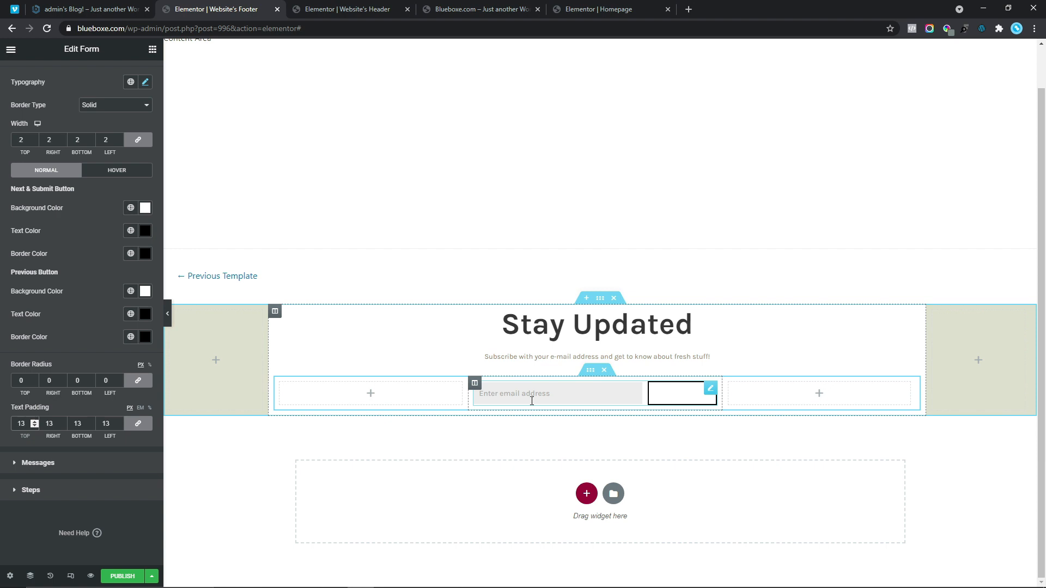
pyautogui.click(114, 173)
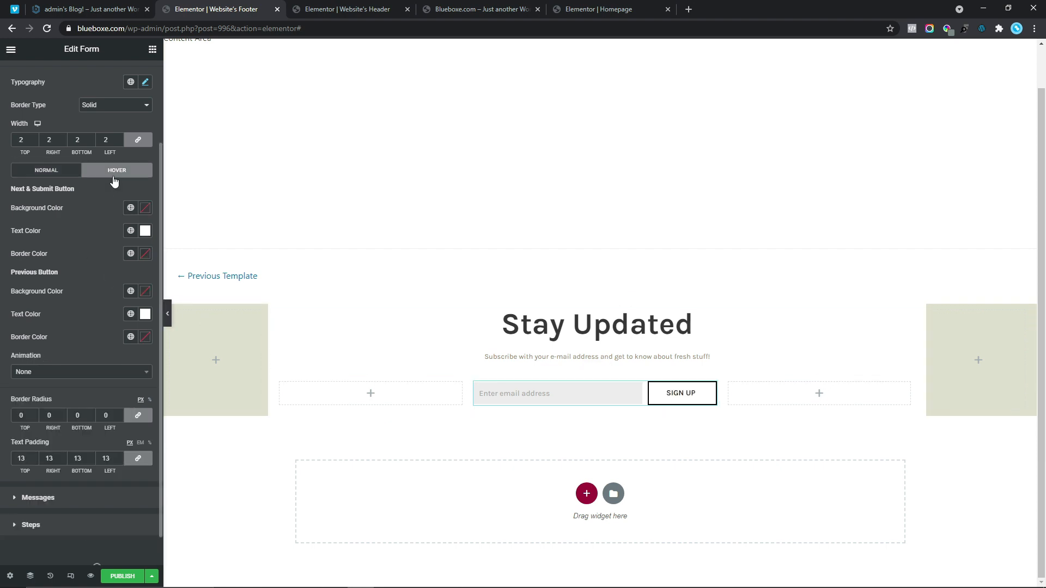
pyautogui.click(145, 209)
pyautogui.click(1, 221)
pyautogui.click(142, 235)
pyautogui.moveTo(82, 289); pyautogui.dragTo(1, 421)
pyautogui.click(2, 280)
pyautogui.click(145, 254)
pyautogui.click(33, 358)
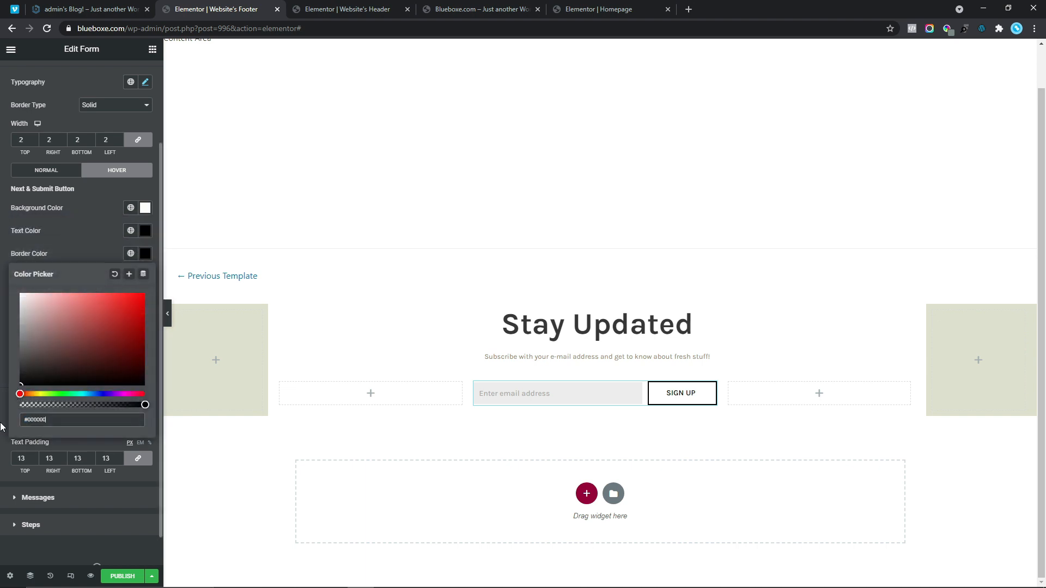
pyautogui.click(1, 314)
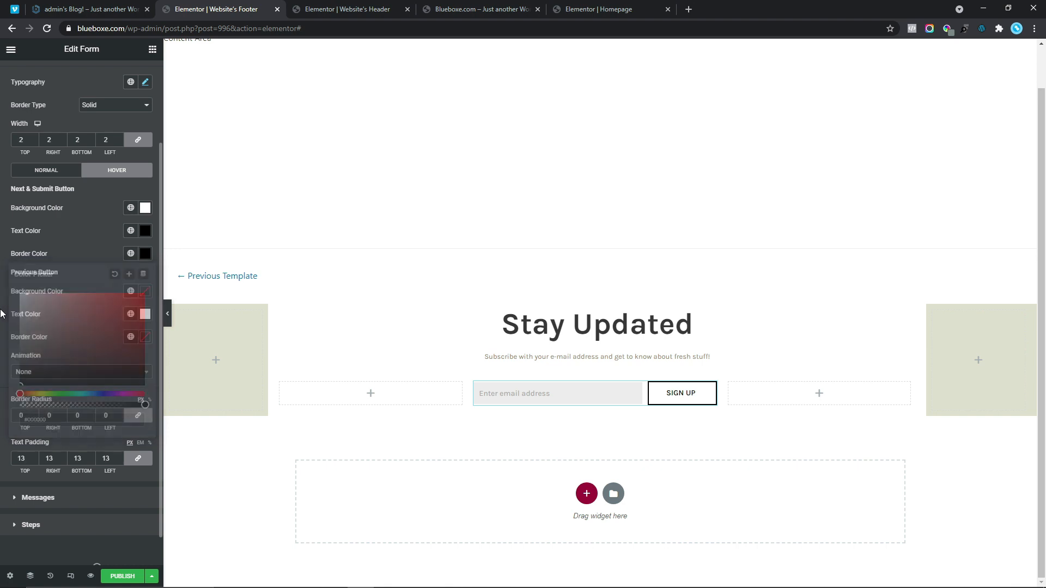
# - Set the Previous button's hover colors to a #FFFFFF background with black text and a #000000 border
pyautogui.click(145, 293)
pyautogui.moveTo(73, 375); pyautogui.dragTo(2, 279)
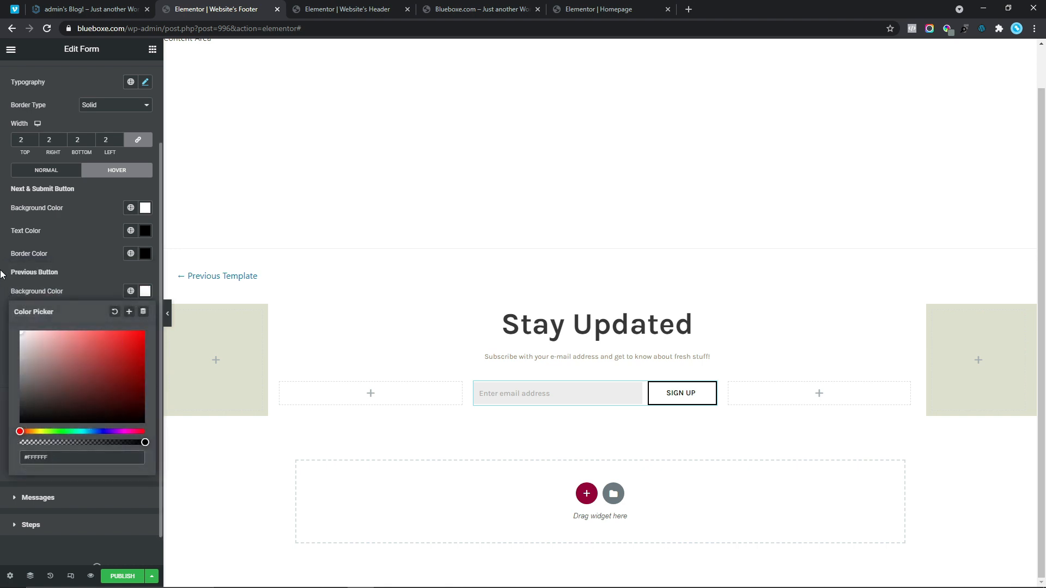
pyautogui.click(2, 274)
pyautogui.click(145, 314)
pyautogui.moveTo(82, 393); pyautogui.dragTo(5, 463)
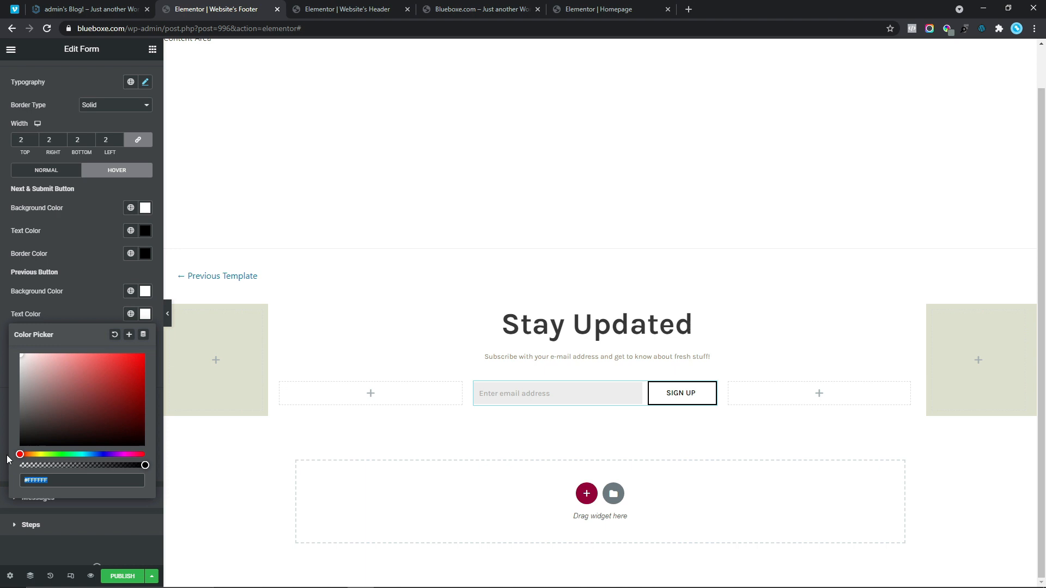
pyautogui.click(1, 377)
pyautogui.click(145, 337)
pyautogui.moveTo(70, 413); pyautogui.dragTo(2, 499)
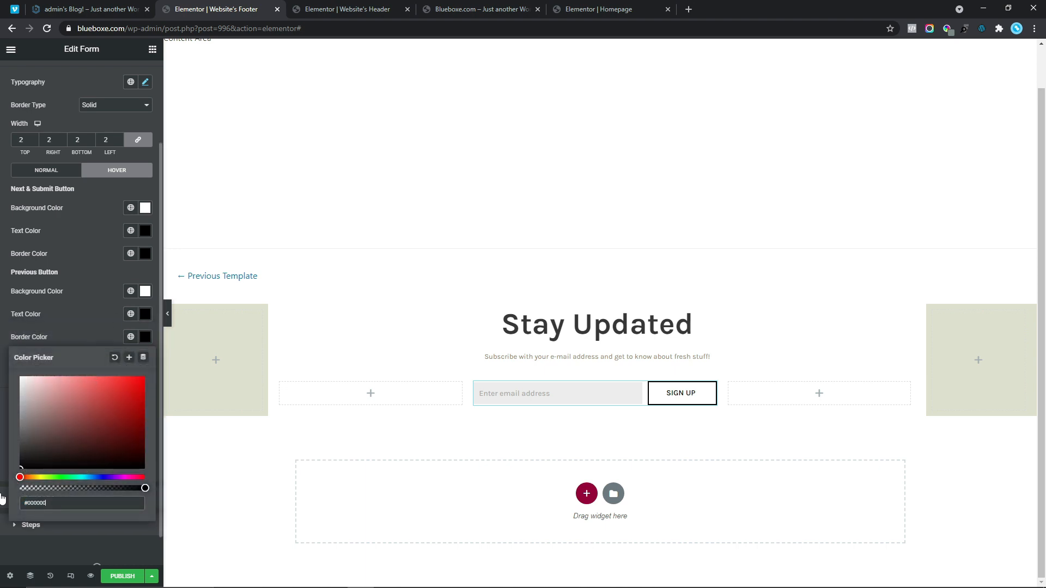
# - Add an Instagram widget below the sign-up form in the footer's middle column
pyautogui.click(2, 348)
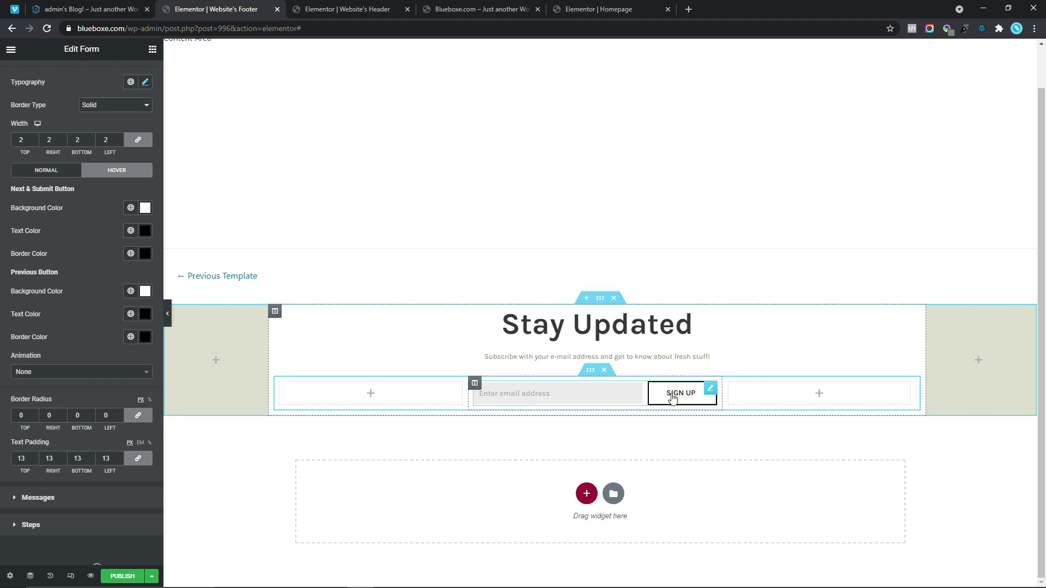
pyautogui.click(68, 8)
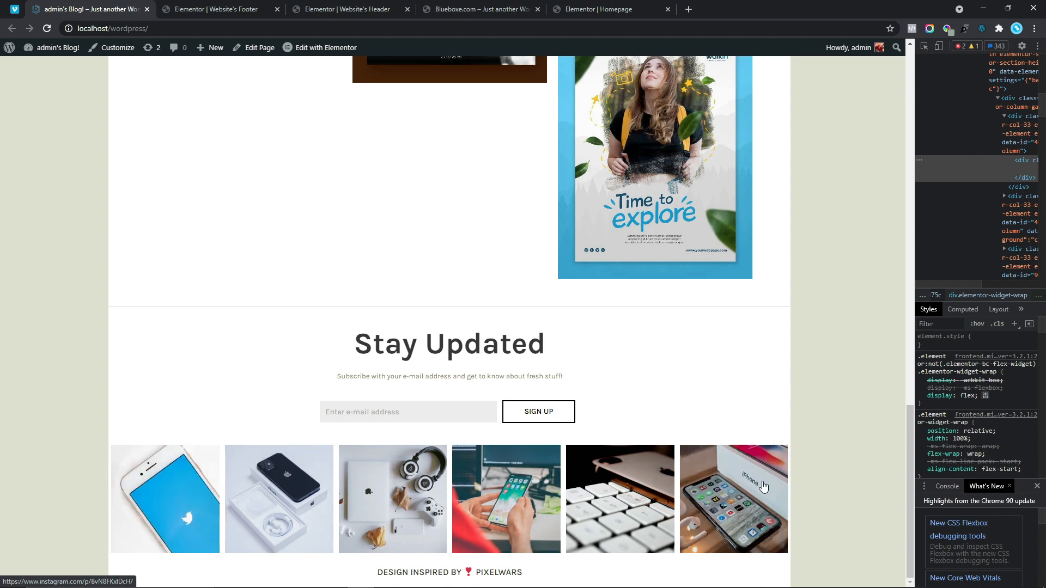
pyautogui.click(206, 9)
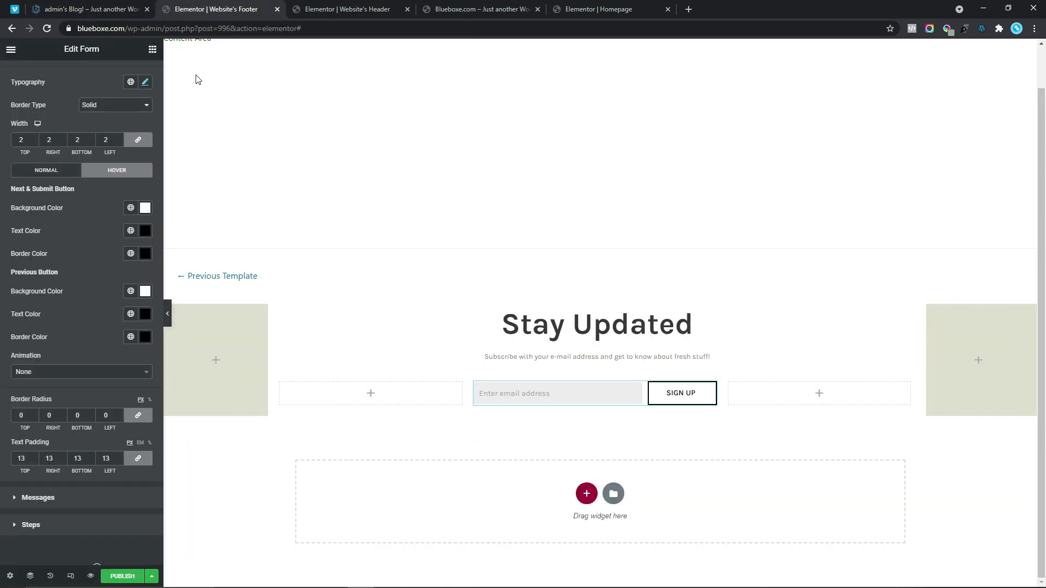
pyautogui.click(152, 50)
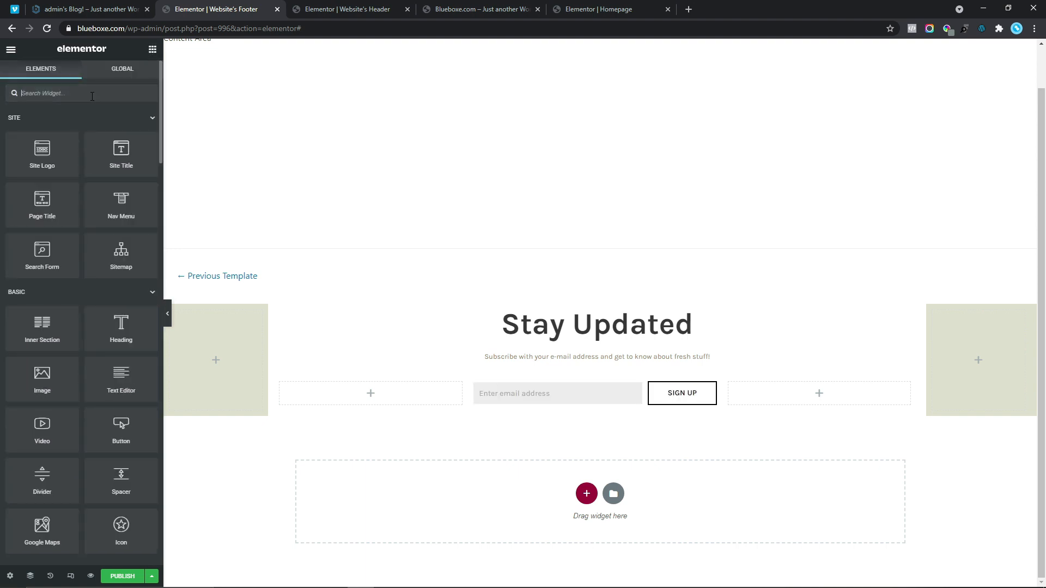
pyautogui.write('Ins')
pyautogui.moveTo(42, 132); pyautogui.dragTo(883, 410)
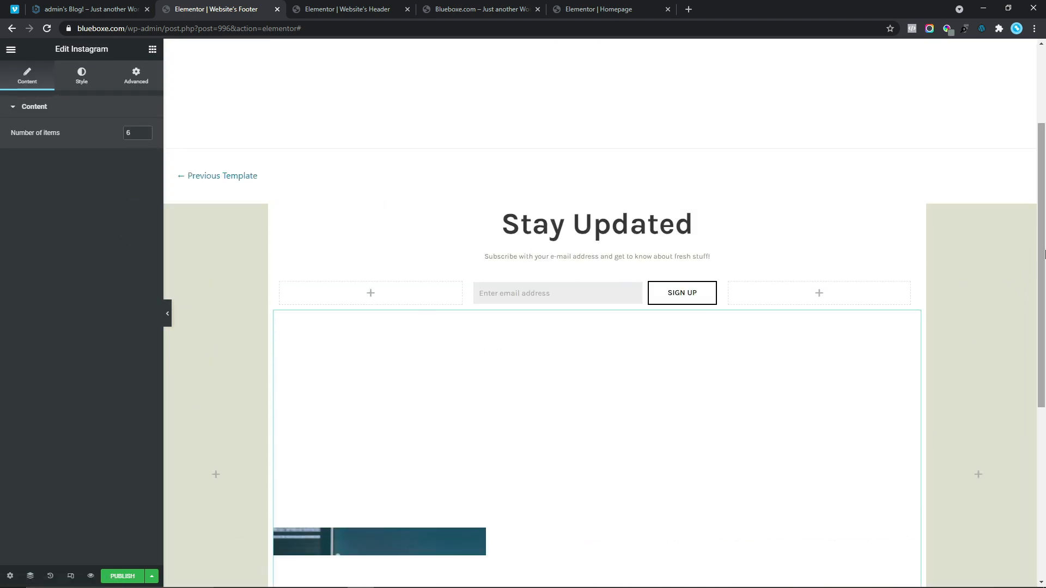
pyautogui.moveTo(1044, 255); pyautogui.dragTo(1044, 359)
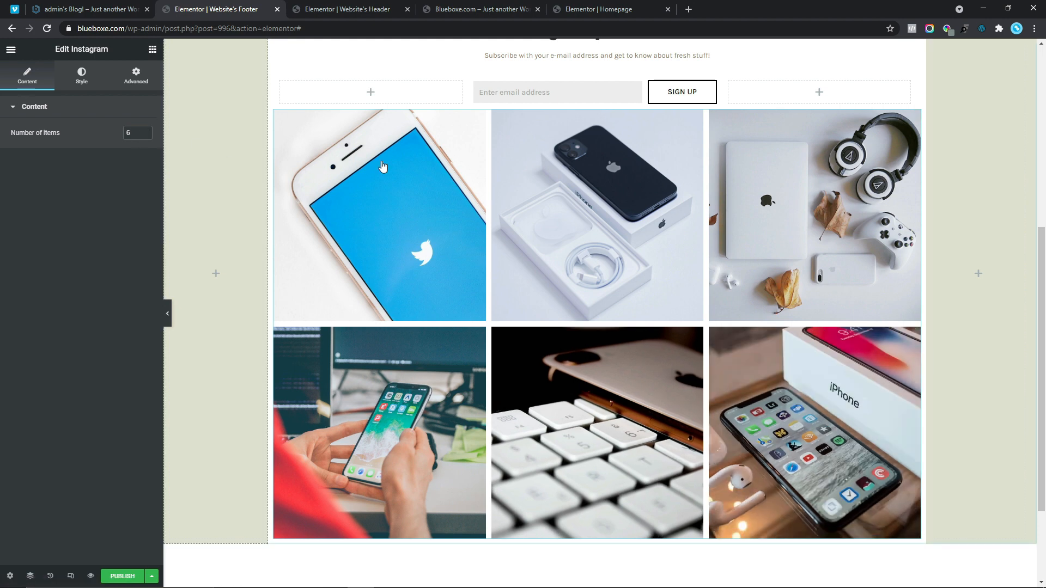
# - Set the Instagram feed to 6 columns, comparing it with the reference site's feed
pyautogui.click(82, 76)
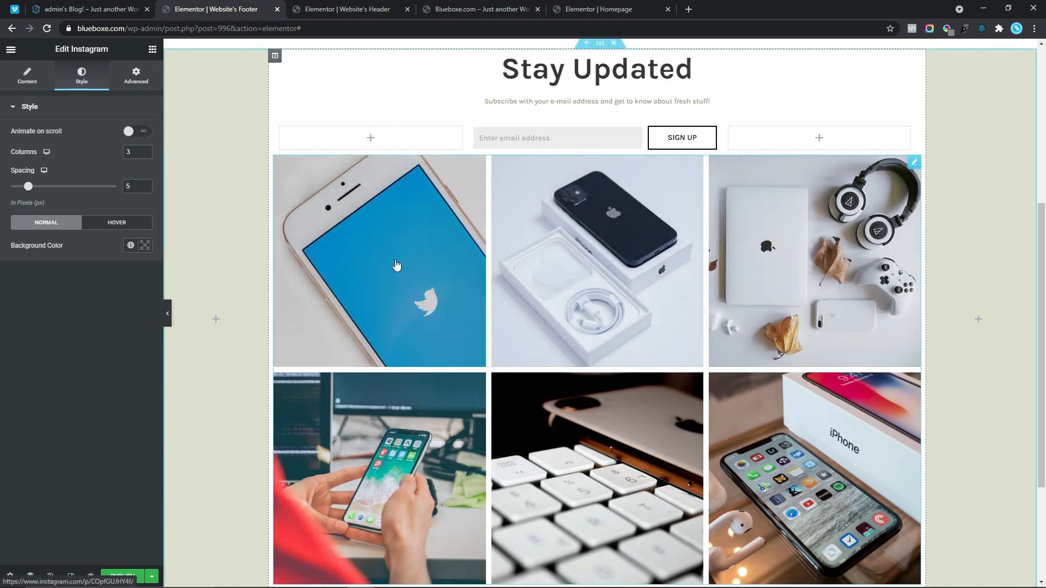
pyautogui.click(146, 150)
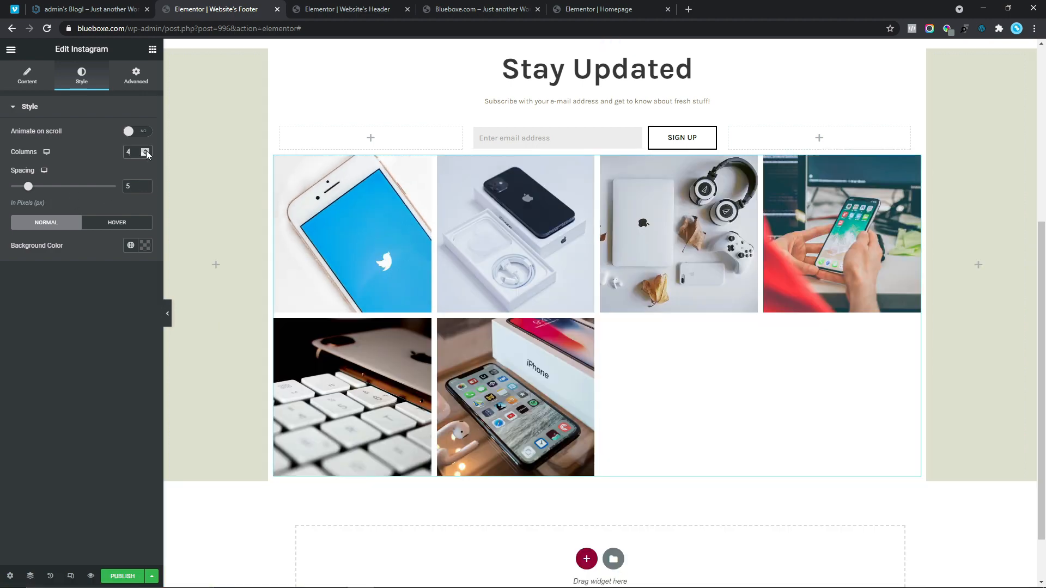
pyautogui.click(146, 150)
pyautogui.click(145, 151)
pyautogui.click(57, 4)
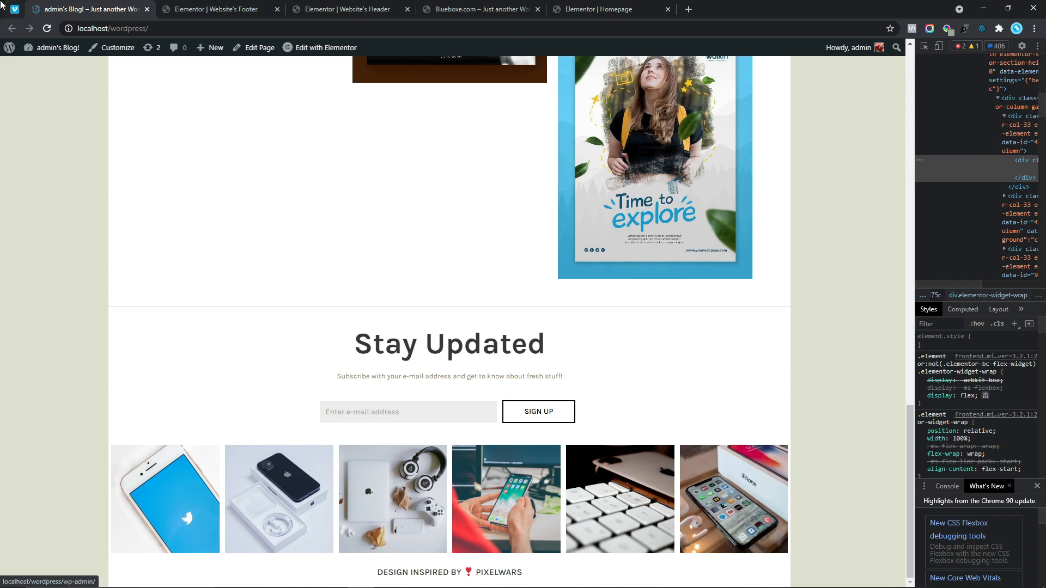
pyautogui.click(191, 6)
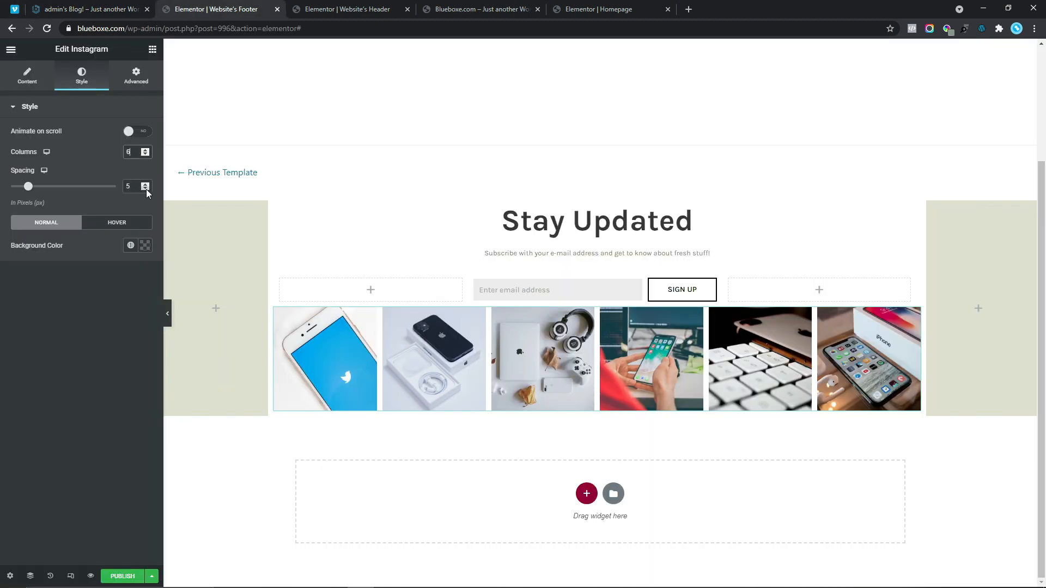
pyautogui.click(144, 246)
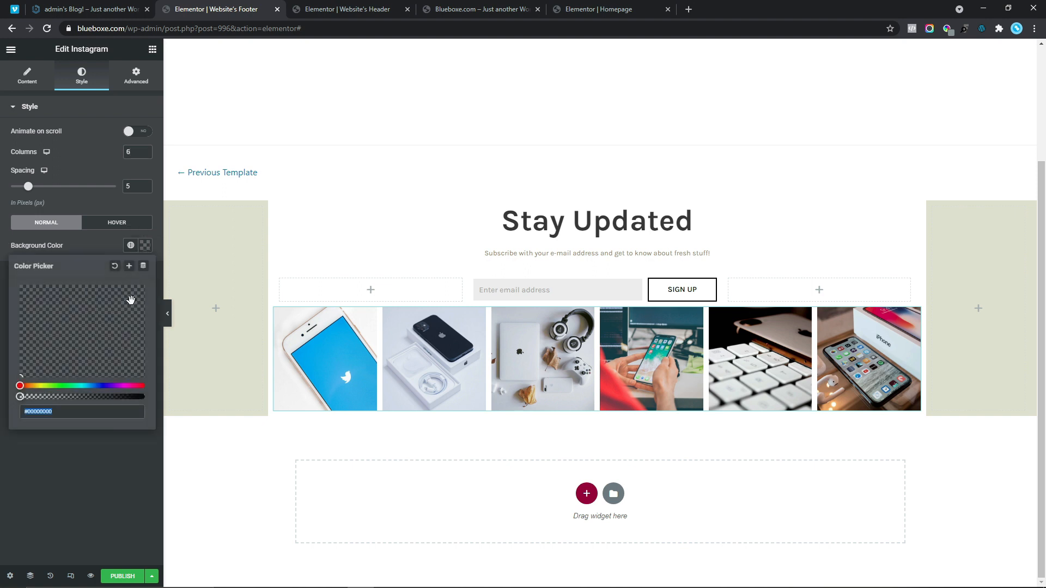
pyautogui.click(23, 396)
pyautogui.moveTo(30, 396); pyautogui.dragTo(0, 388)
pyautogui.click(1, 254)
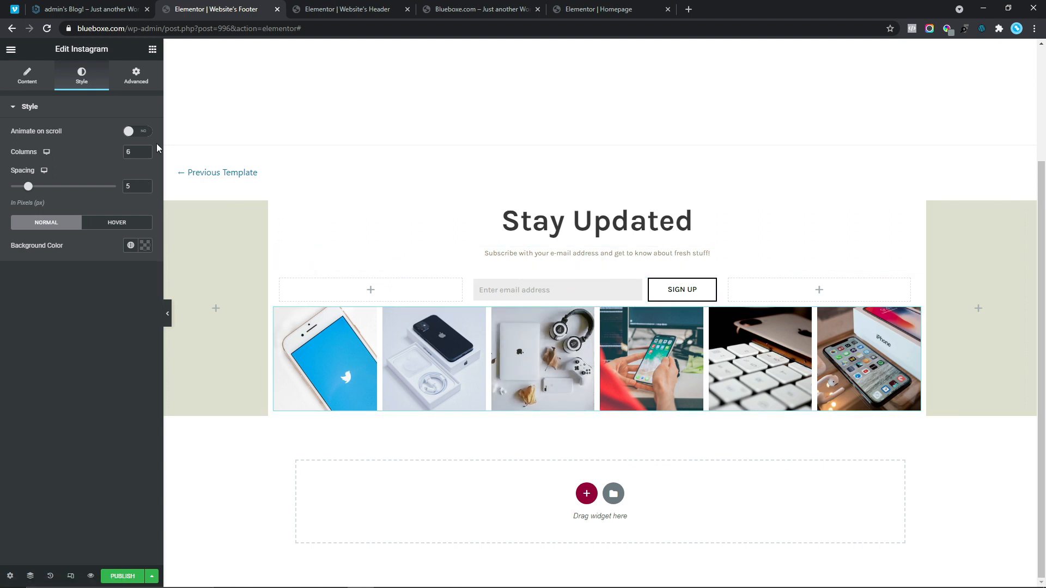
# - Unlink the Instagram widget's padding values and set its top padding to 30 px
pyautogui.click(137, 77)
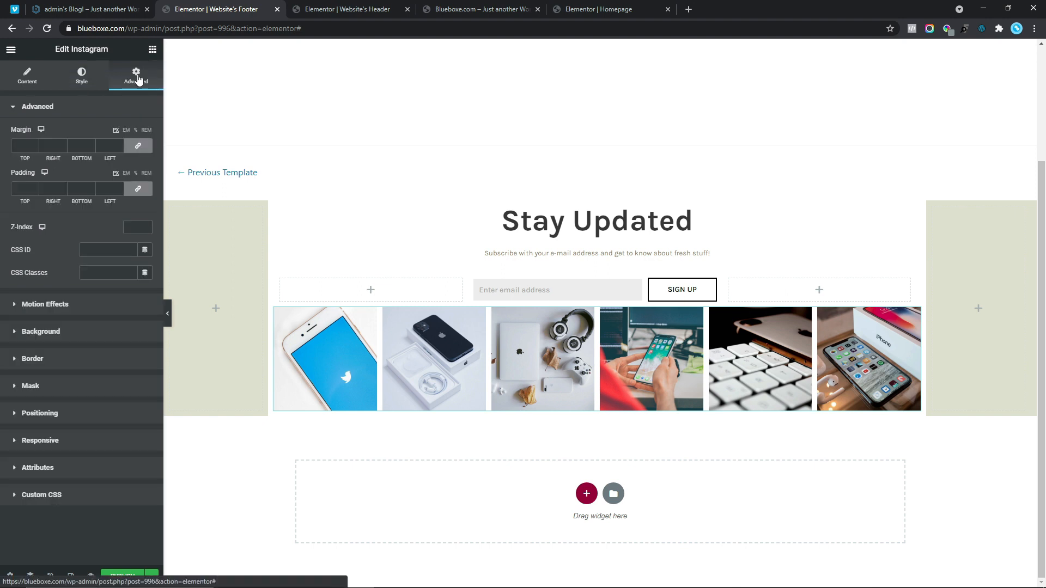
pyautogui.click(140, 190)
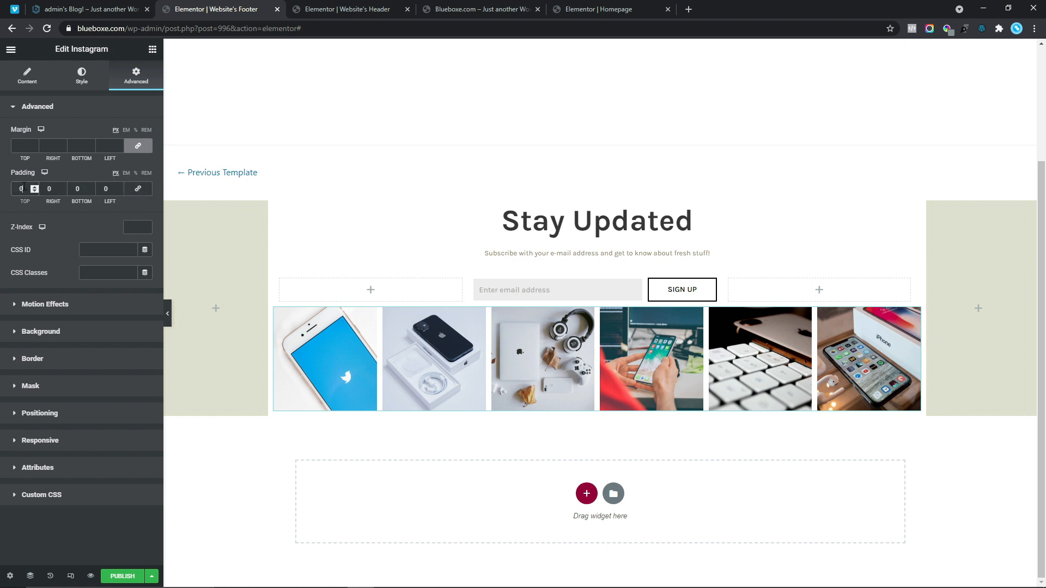
pyautogui.write('30')
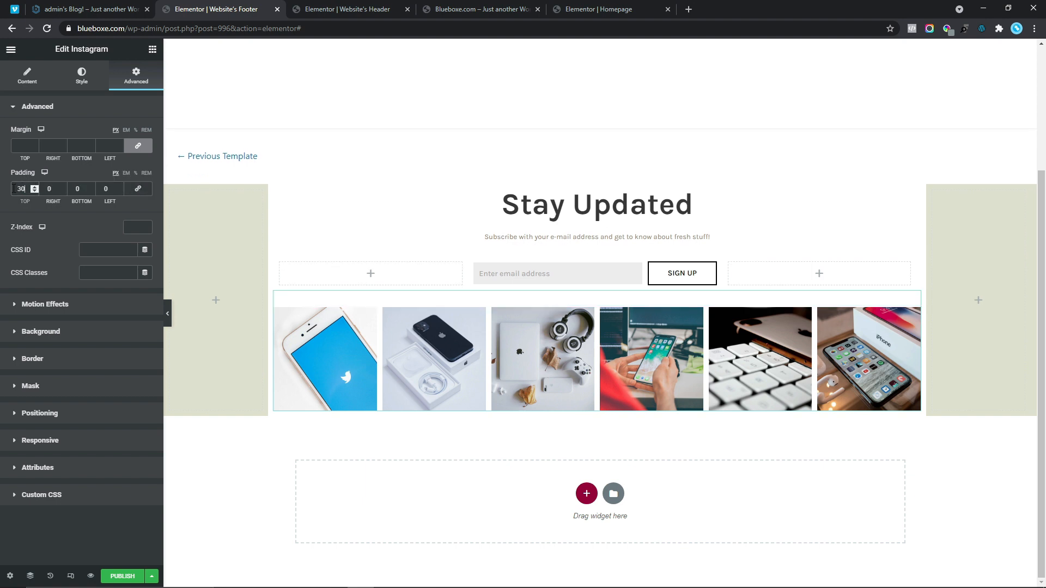
# - Copy the "DESIGN INSPIRED BY ❣ PIXELWARS" credit line from the reference site's footer
pyautogui.click(87, 8)
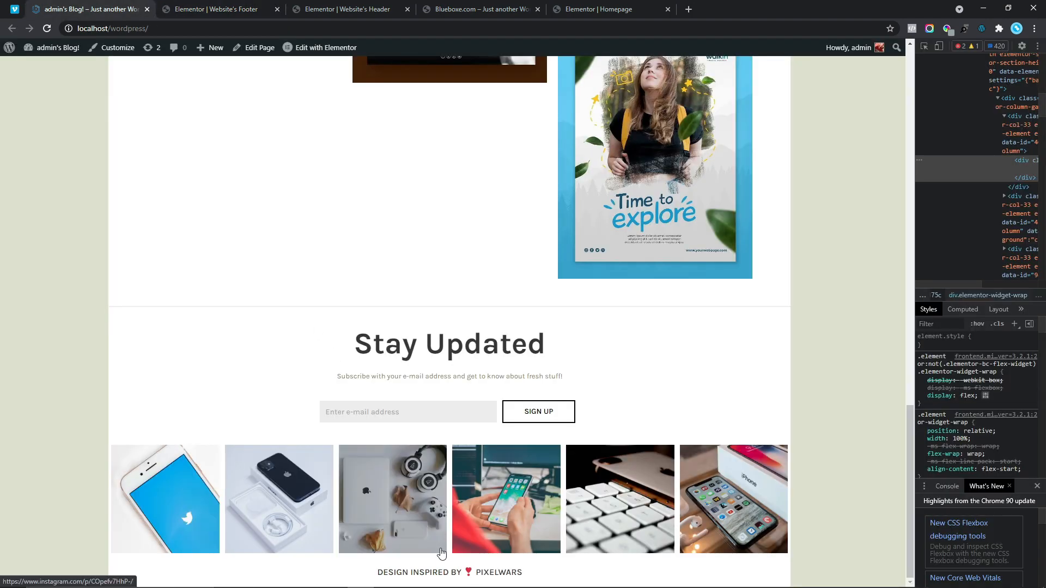
pyautogui.moveTo(536, 577)
pyautogui.mouseDown()
pyautogui.moveTo(362, 577)
pyautogui.moveTo(524, 567)
pyautogui.mouseUp()
pyautogui.click(366, 579)
pyautogui.rightClick(517, 568)
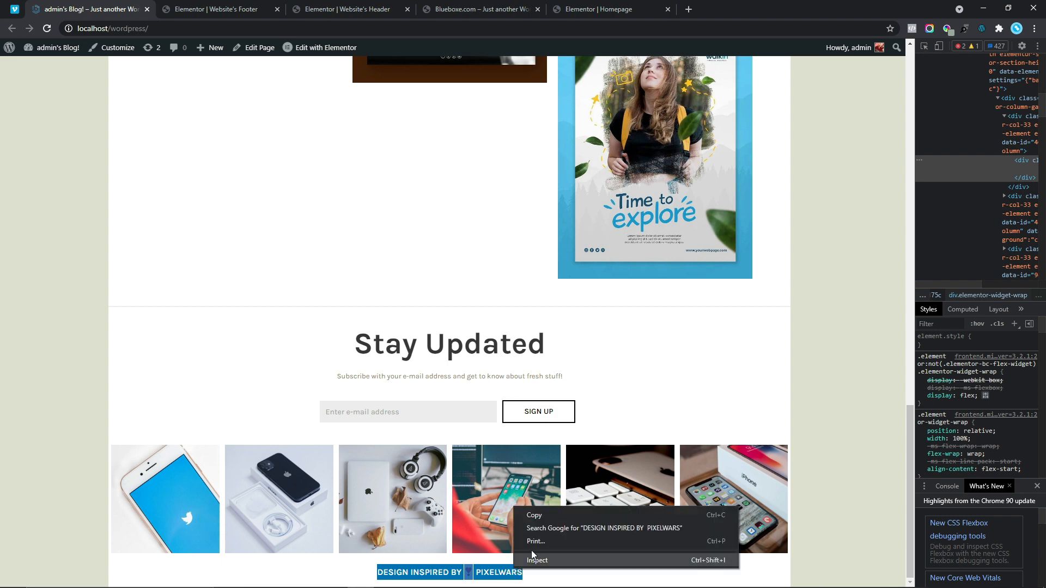
pyautogui.click(536, 514)
# - Add a Text Editor widget below the Instagram feed and replace its placeholder text with the copied "DESIGN INSPIRED BY ❣ PIXELWARS" line
pyautogui.click(236, 9)
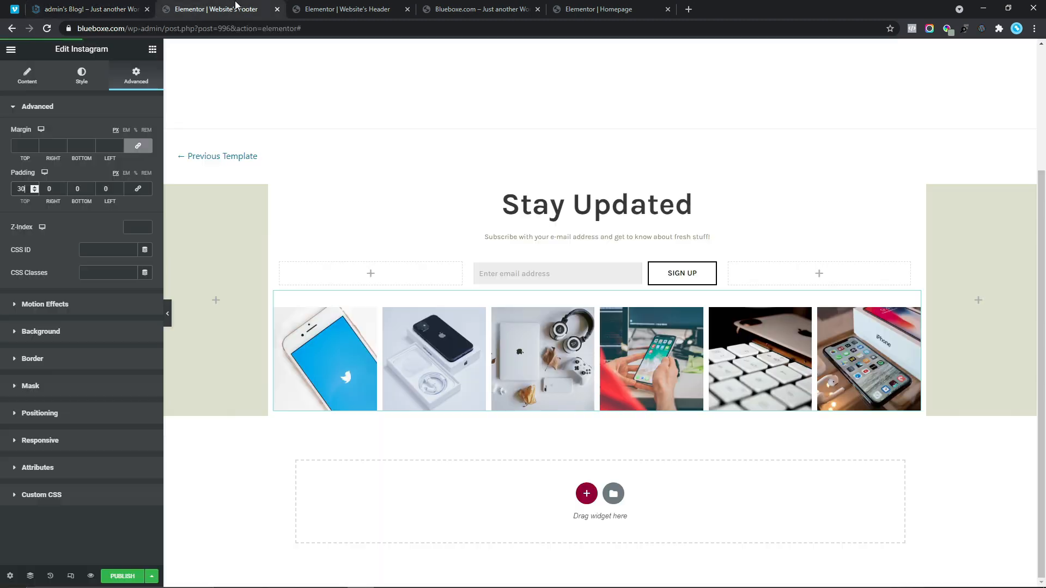
pyautogui.click(152, 51)
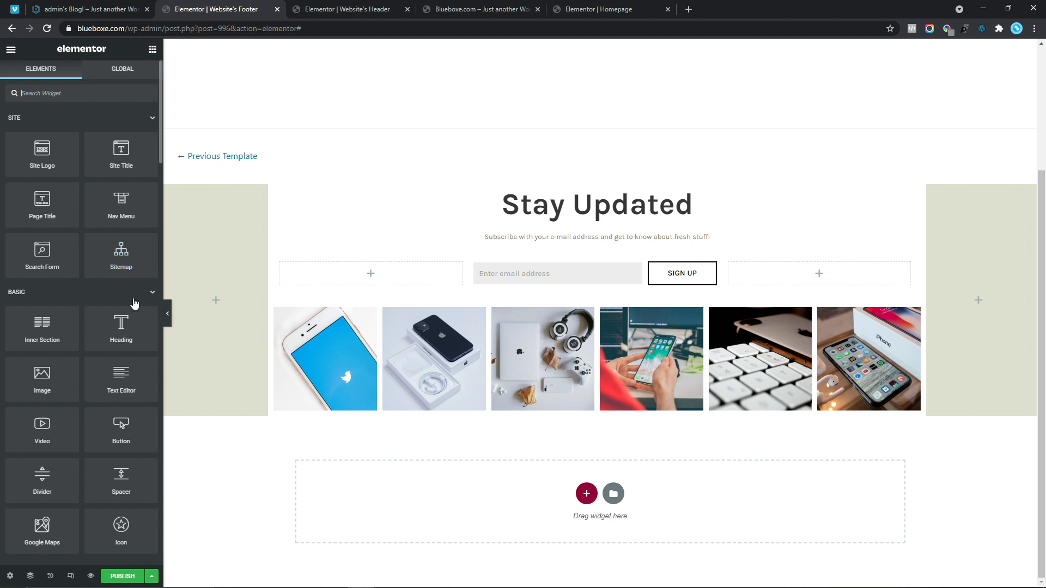
pyautogui.moveTo(110, 369); pyautogui.dragTo(554, 404)
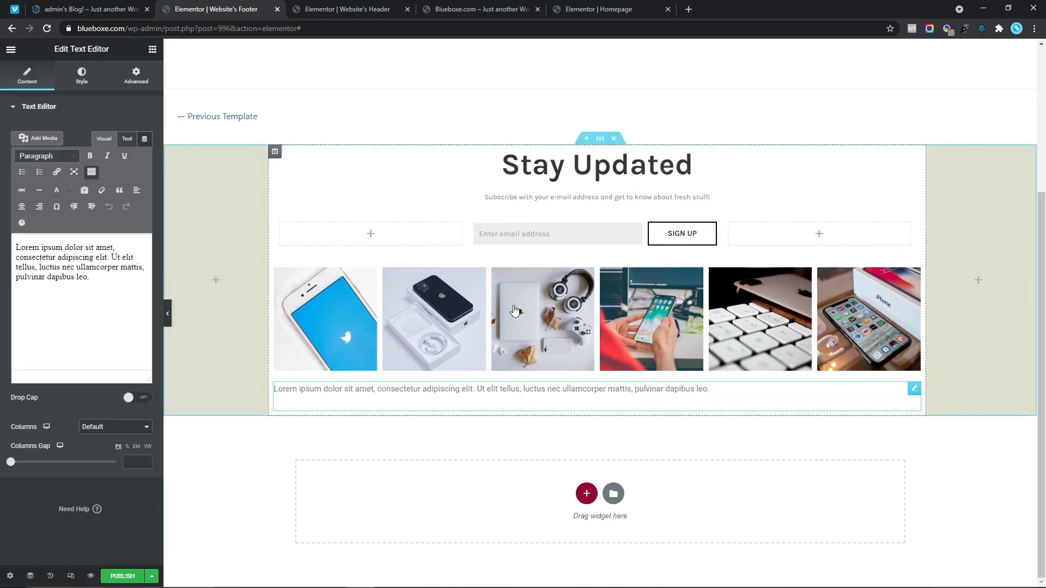
pyautogui.moveTo(109, 320); pyautogui.dragTo(18, 247)
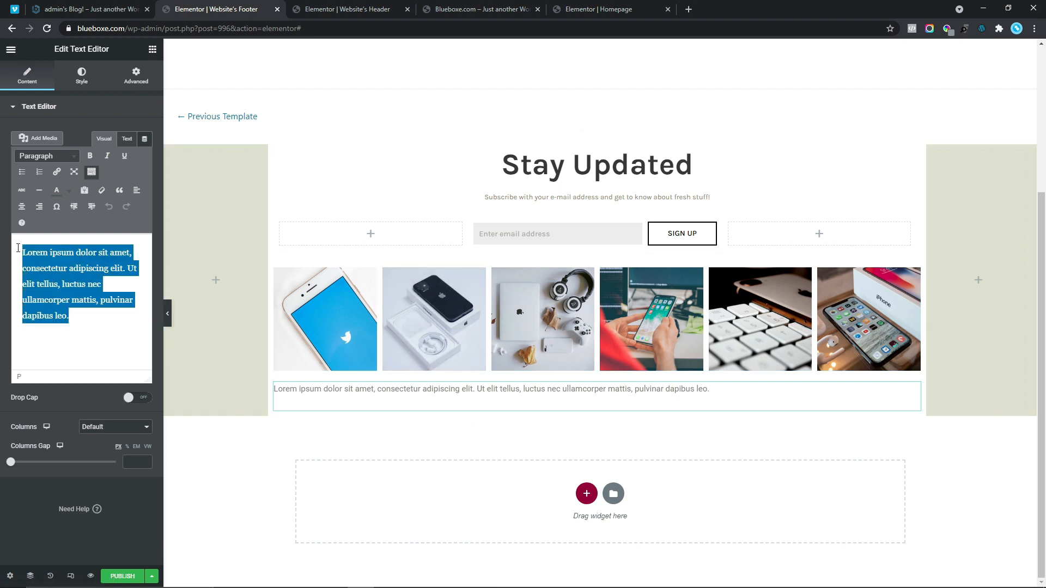
pyautogui.rightClick(62, 262)
pyautogui.click(90, 329)
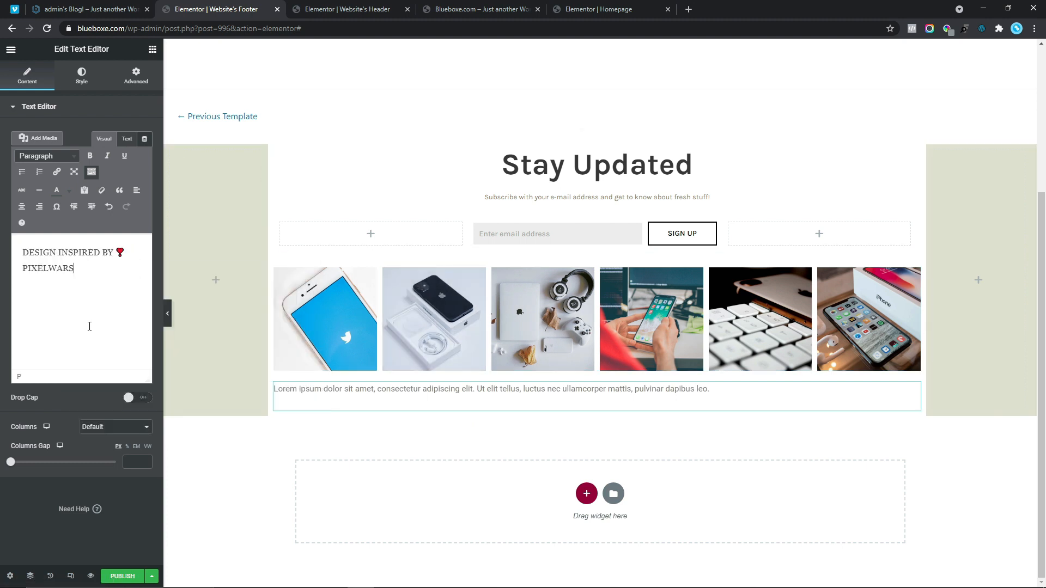
# - Center the footer credit text and set its text color to #373737
pyautogui.click(82, 89)
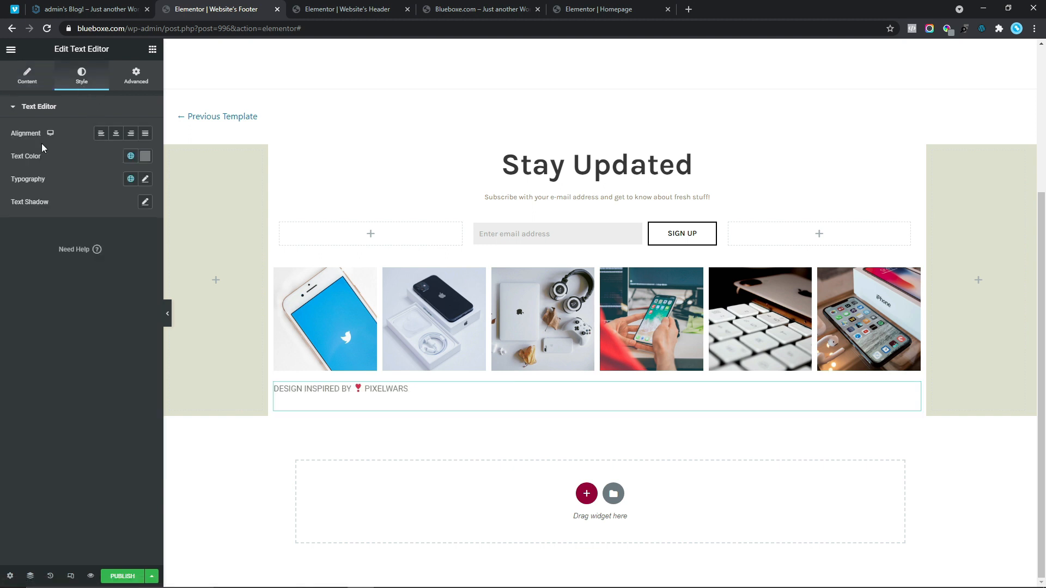
pyautogui.click(115, 133)
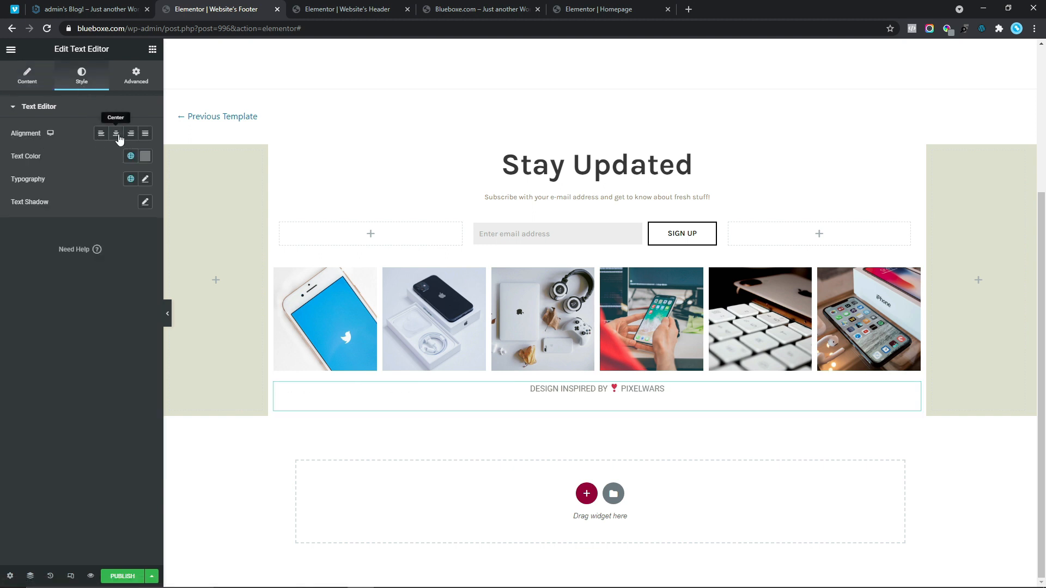
pyautogui.click(145, 157)
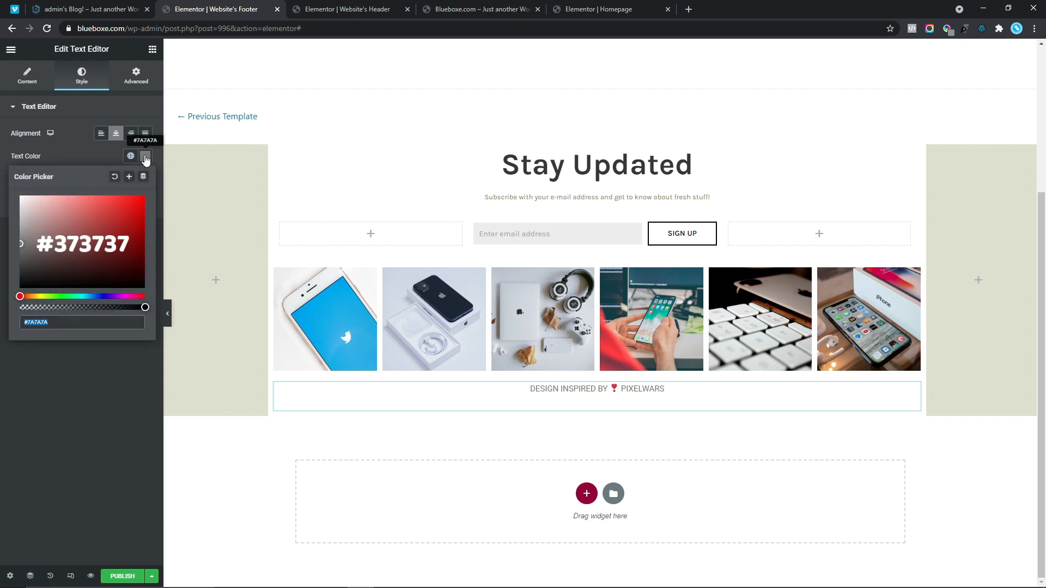
pyautogui.write('#373737')
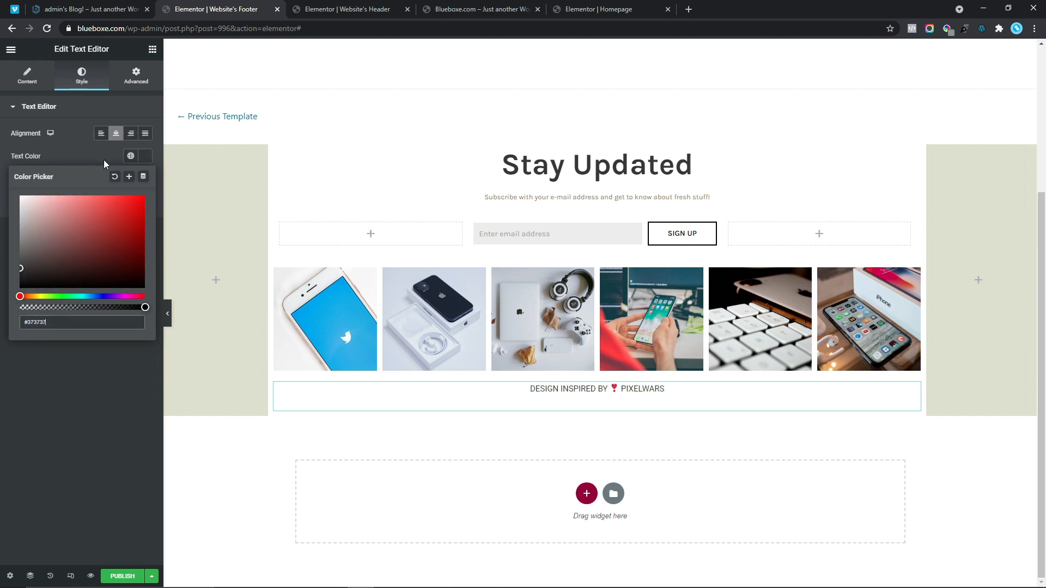
pyautogui.click(1, 166)
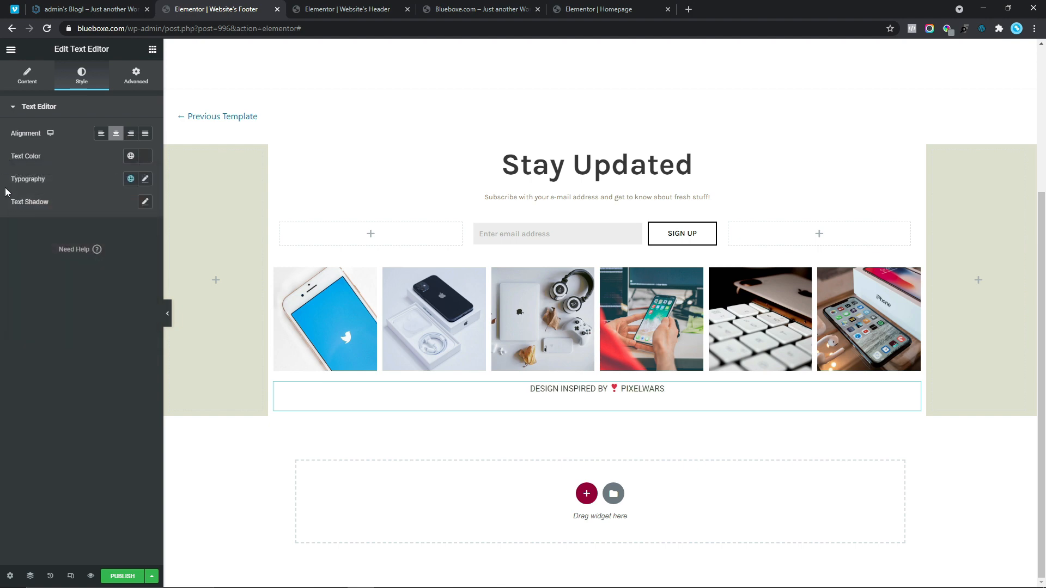
# - Set the credit text's typography to the Karla font, size 15 px and weight 600
pyautogui.click(146, 181)
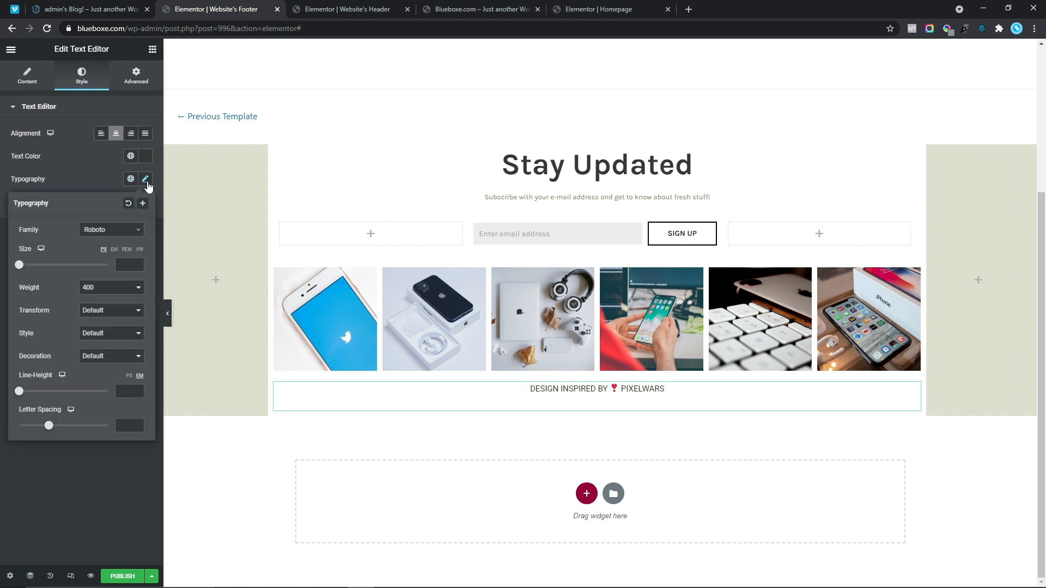
pyautogui.click(119, 230)
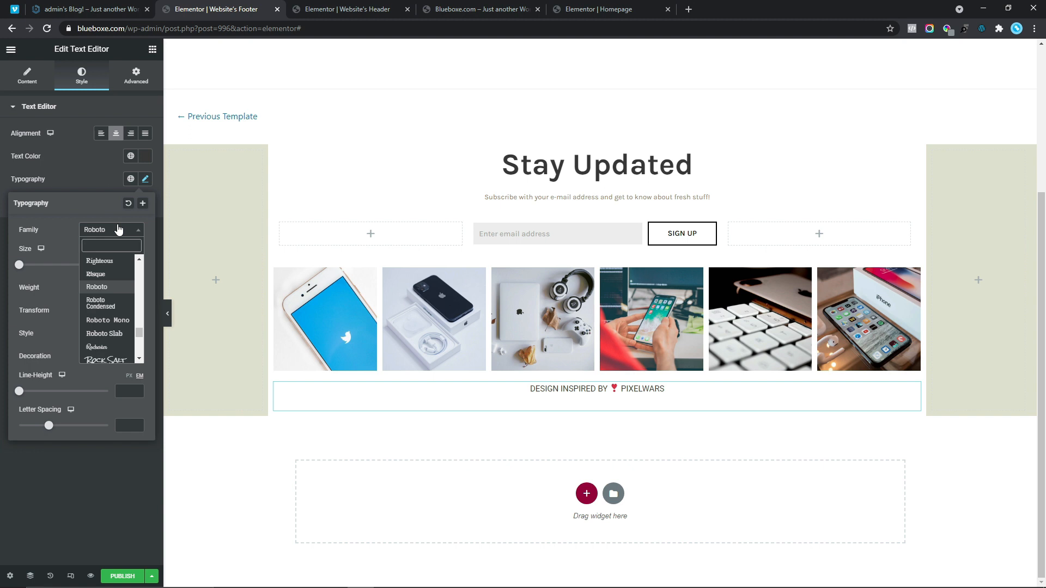
pyautogui.write('Kar')
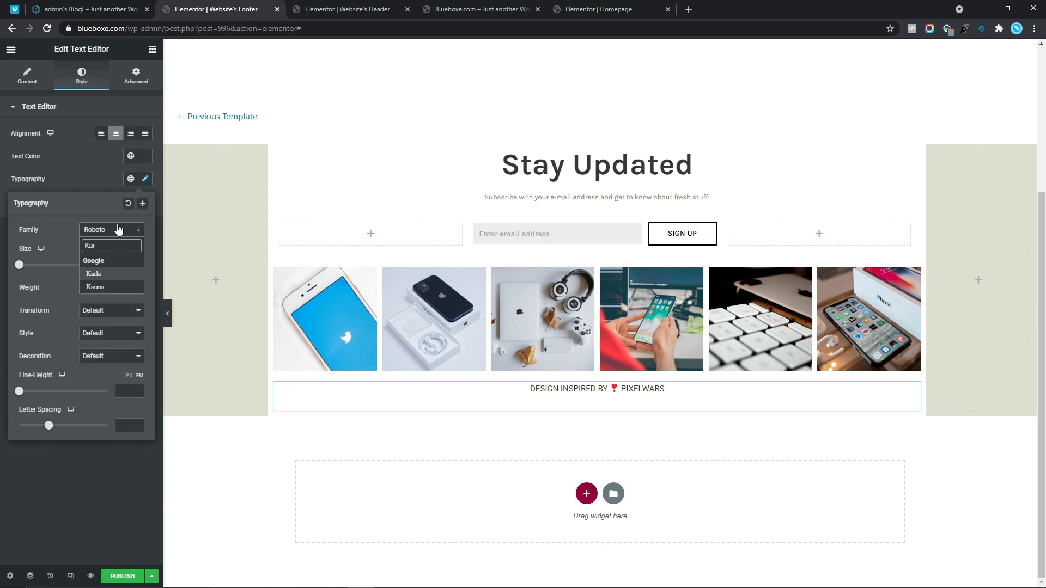
pyautogui.click(94, 273)
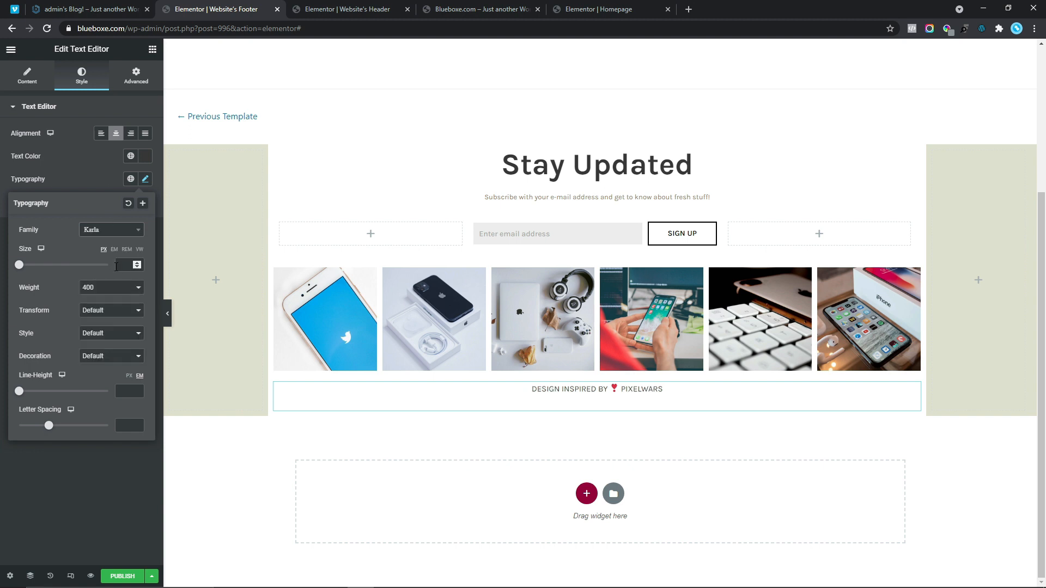
pyautogui.write('14')
pyautogui.click(113, 288)
pyautogui.click(101, 340)
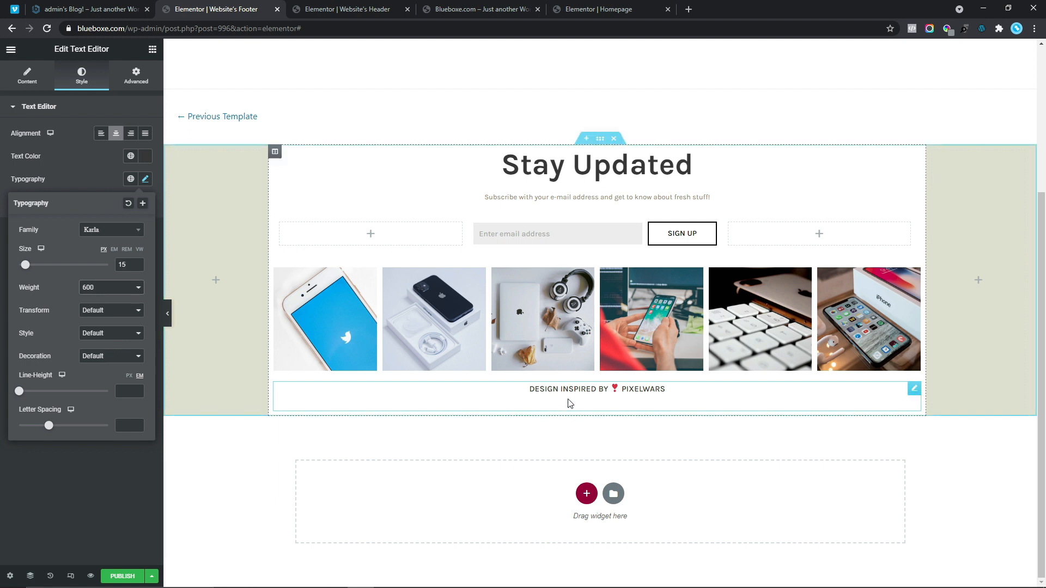
# - Unlink the credit text's margin values and set its bottom margin to -12 px
pyautogui.click(139, 79)
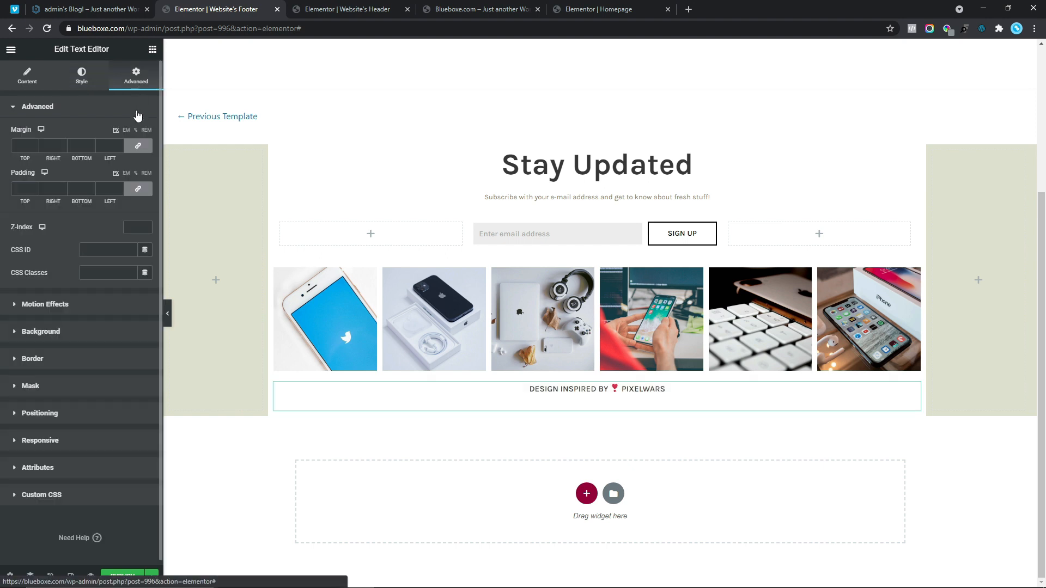
pyautogui.click(138, 145)
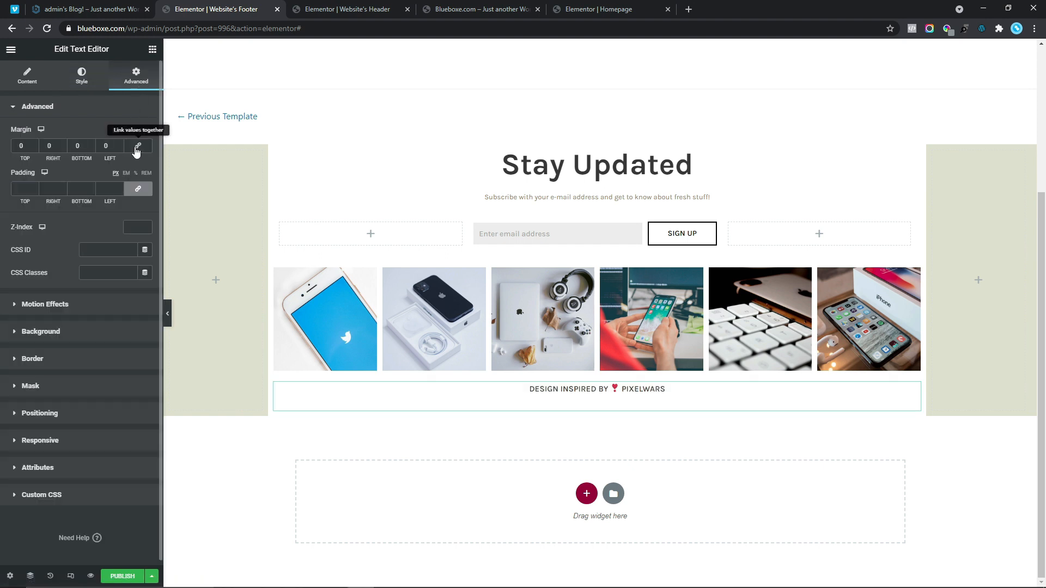
pyautogui.click(93, 149)
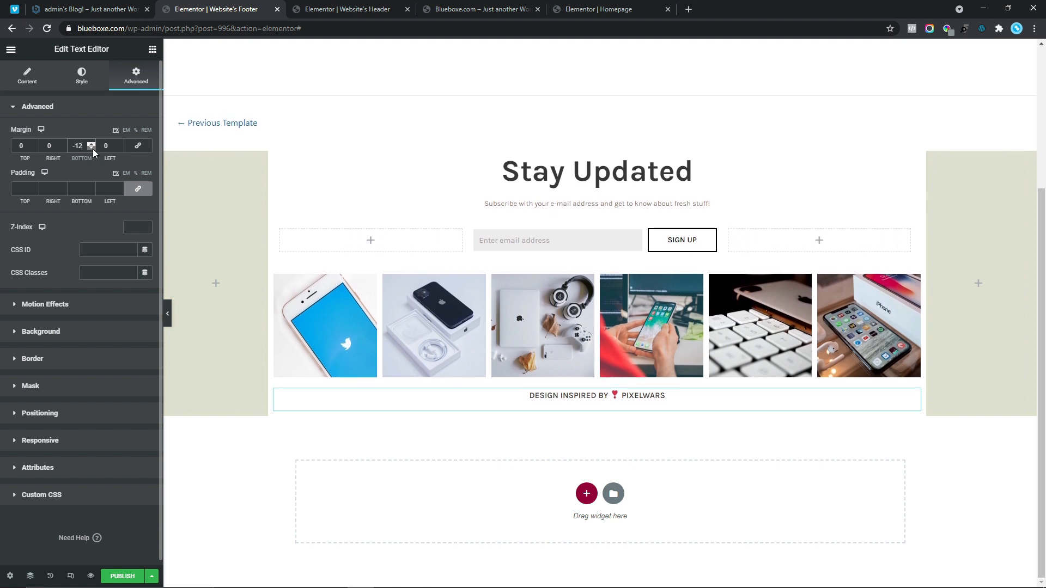
# - Set the credit text's bottom margin to -15 px and compare the footer with the reference site
pyautogui.click(92, 149)
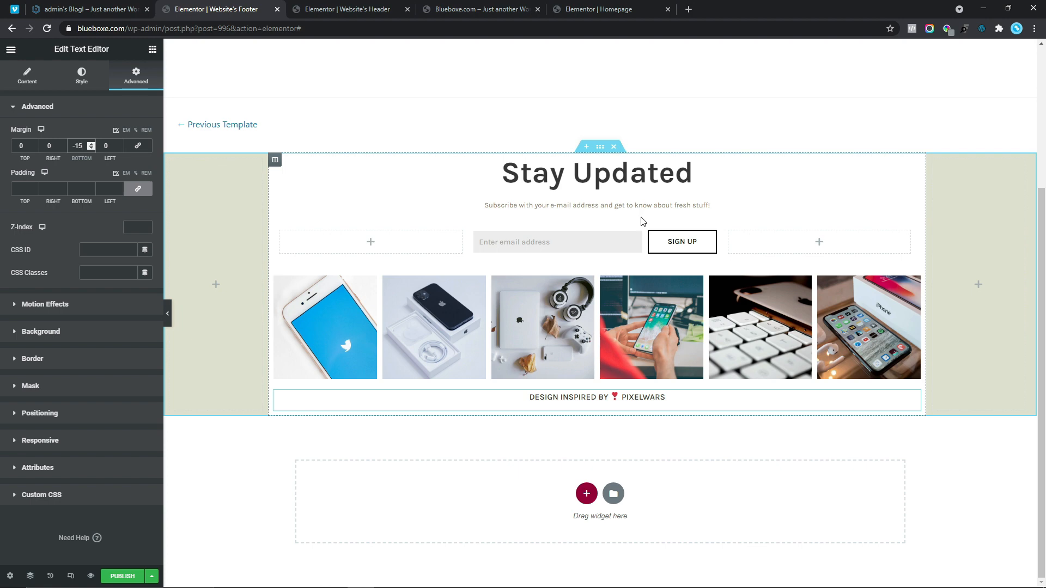
pyautogui.click(90, 9)
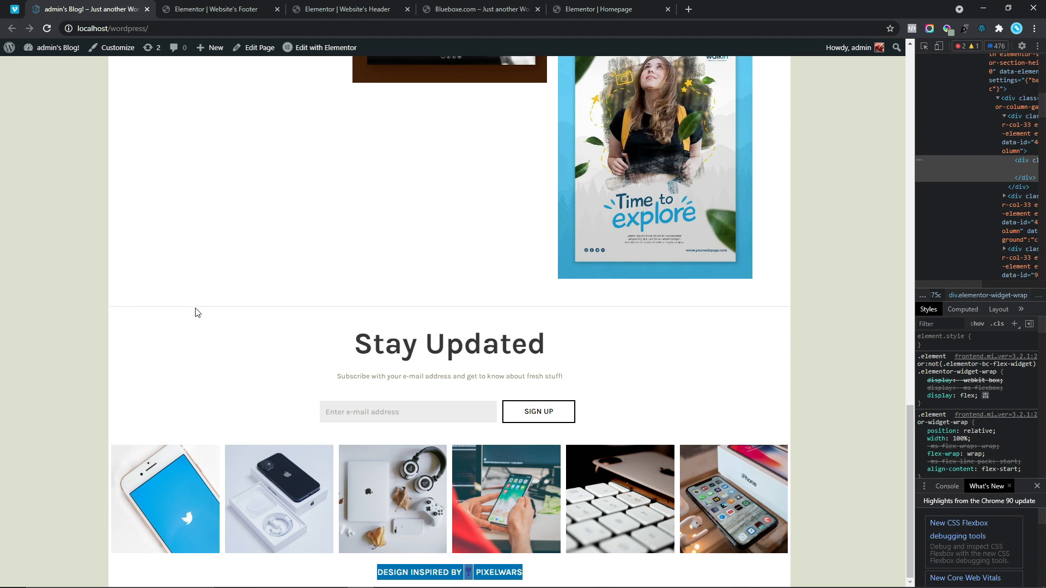
pyautogui.click(592, 356)
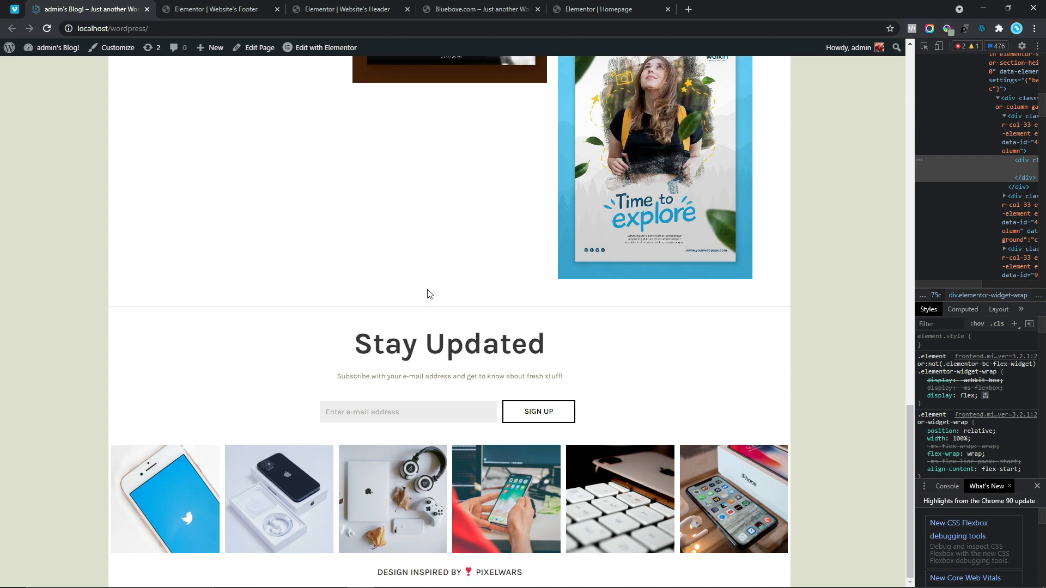
pyautogui.click(214, 14)
# - Unlink the middle footer column's padding and set it to 40 px top, 5 px right and 5 px left
pyautogui.click(275, 162)
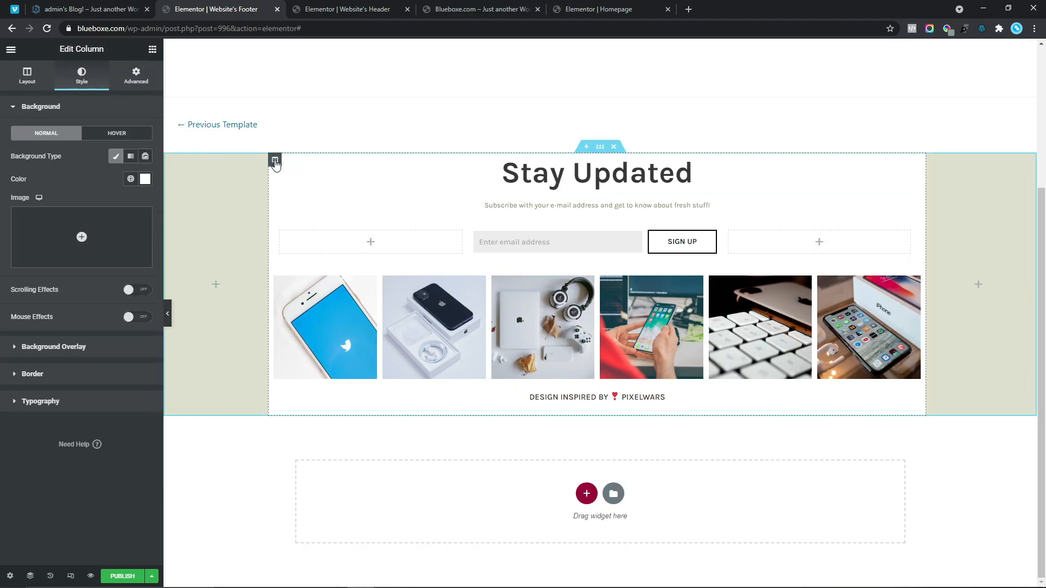
pyautogui.click(137, 82)
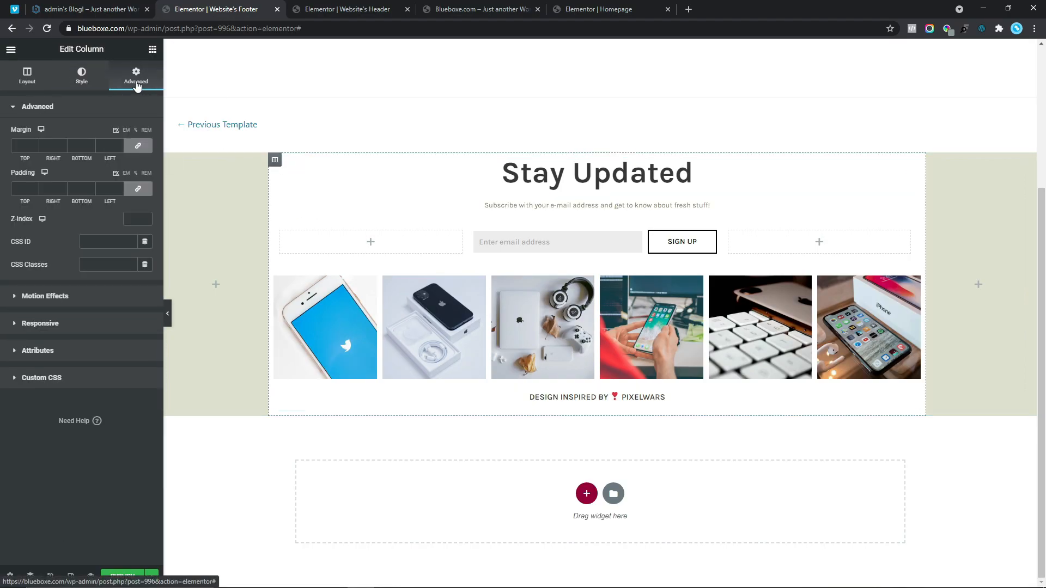
pyautogui.click(138, 189)
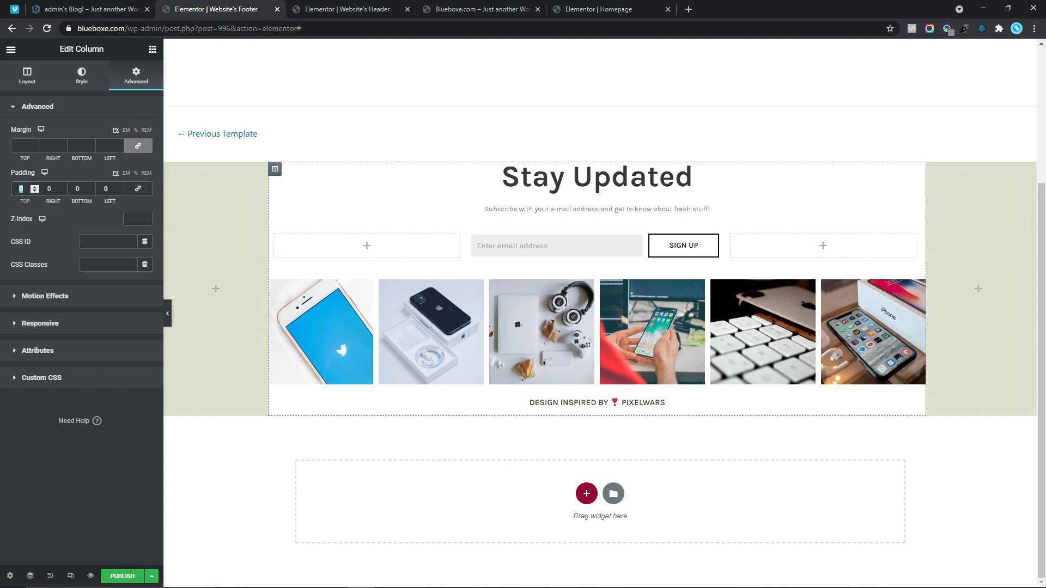
pyautogui.write('40')
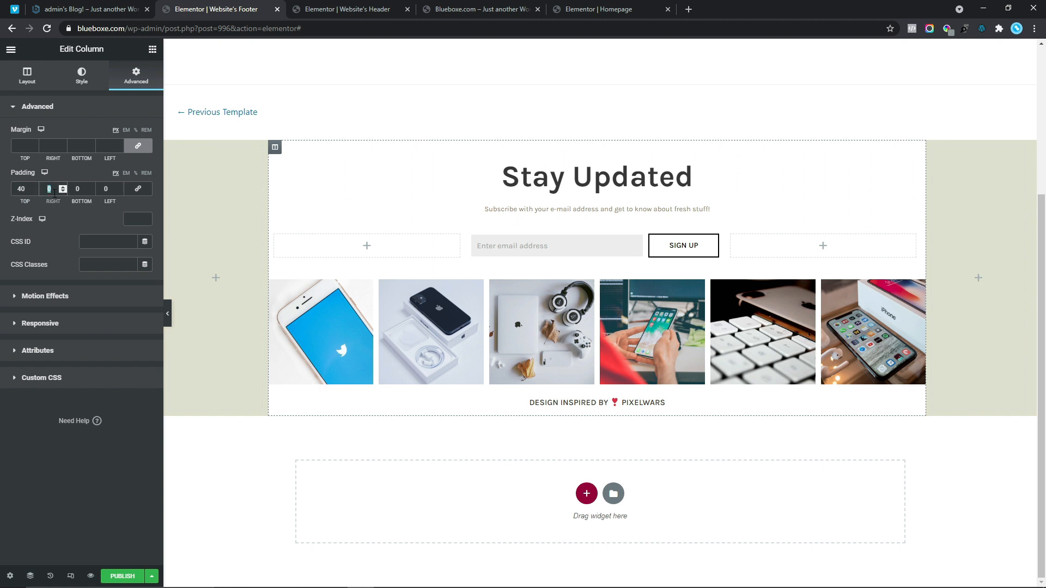
pyautogui.write('5')
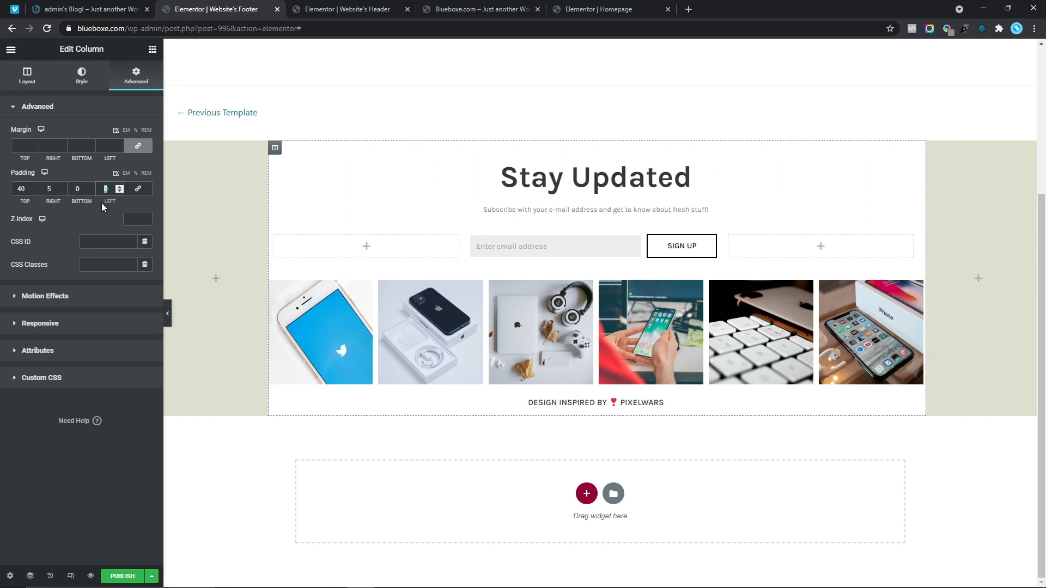
pyautogui.write('5')
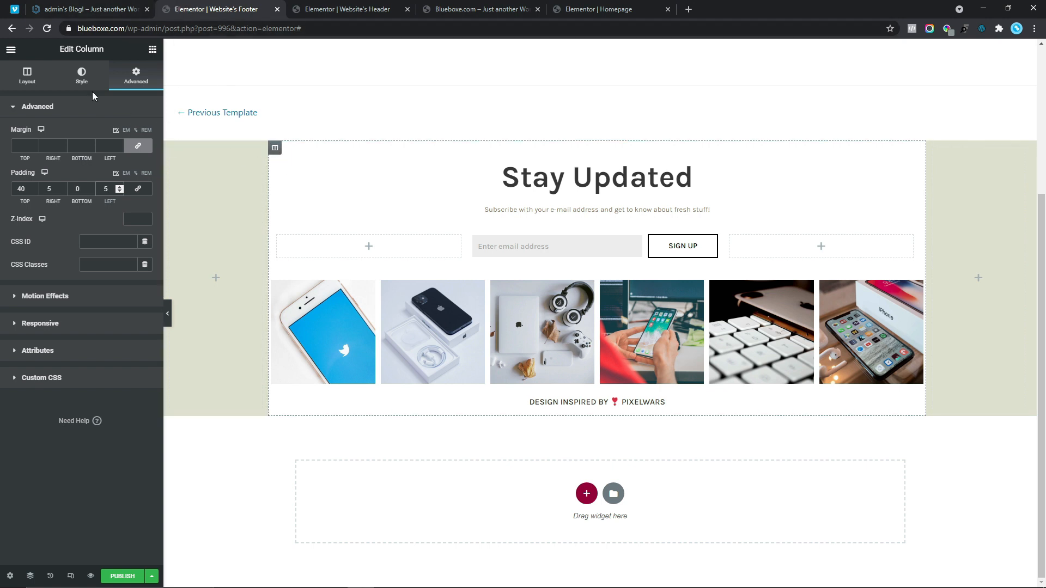
# - Give the middle footer column a solid border with unlinked widths, 2 px on the top edge only, in color #EDEDED
pyautogui.click(88, 78)
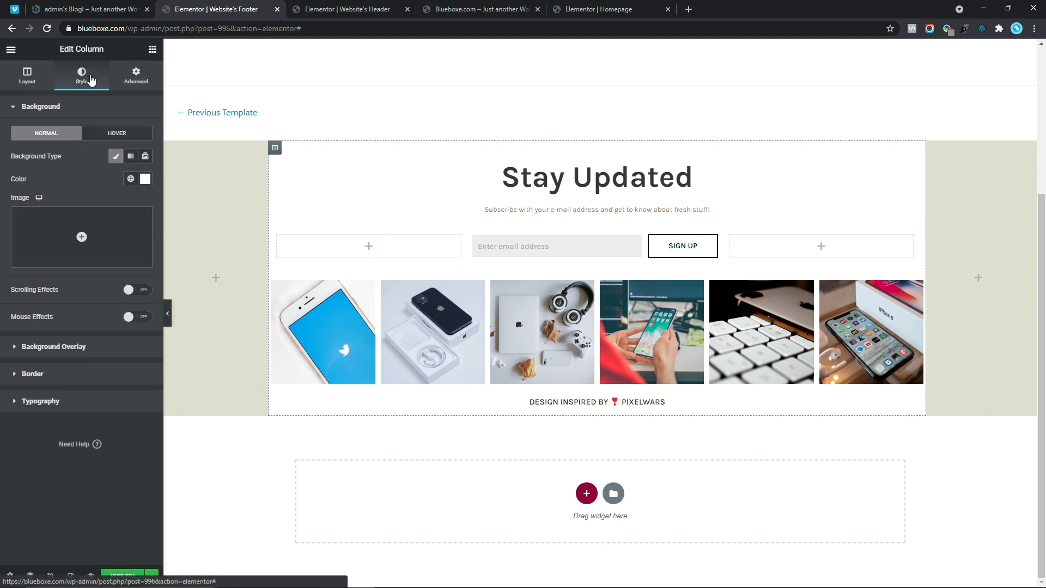
pyautogui.click(7, 375)
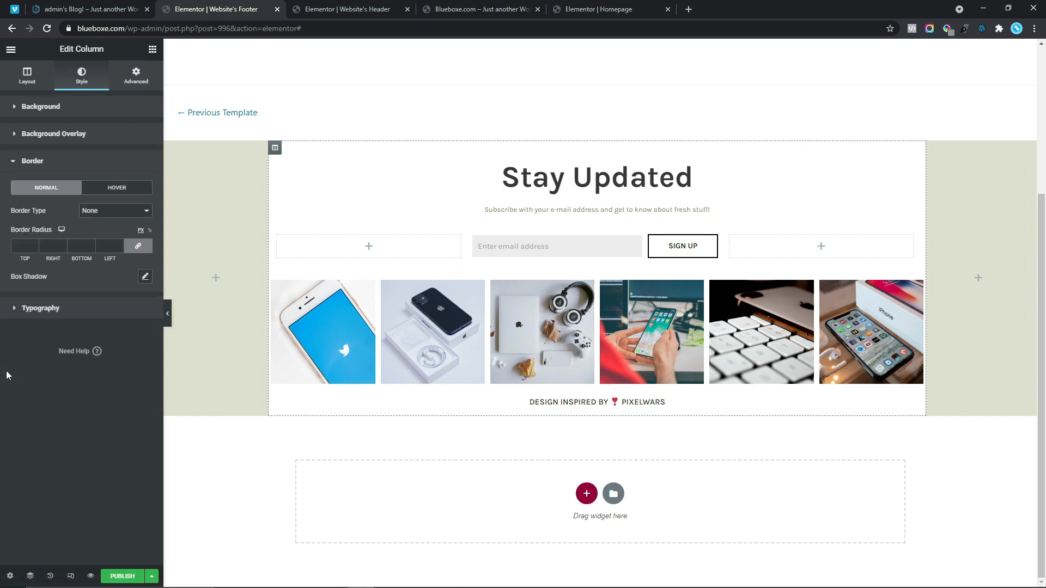
pyautogui.click(90, 213)
pyautogui.click(94, 229)
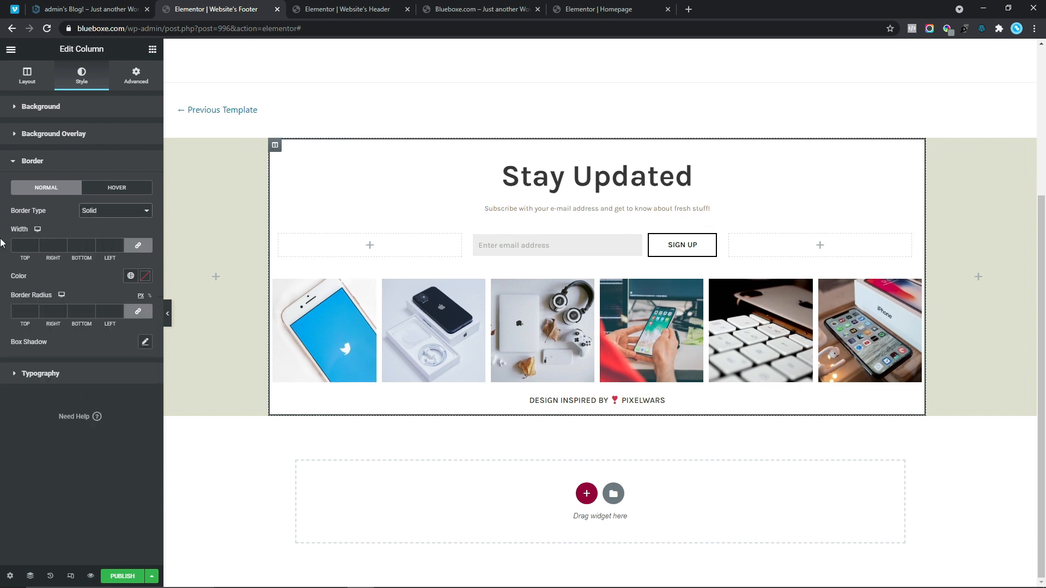
pyautogui.click(137, 245)
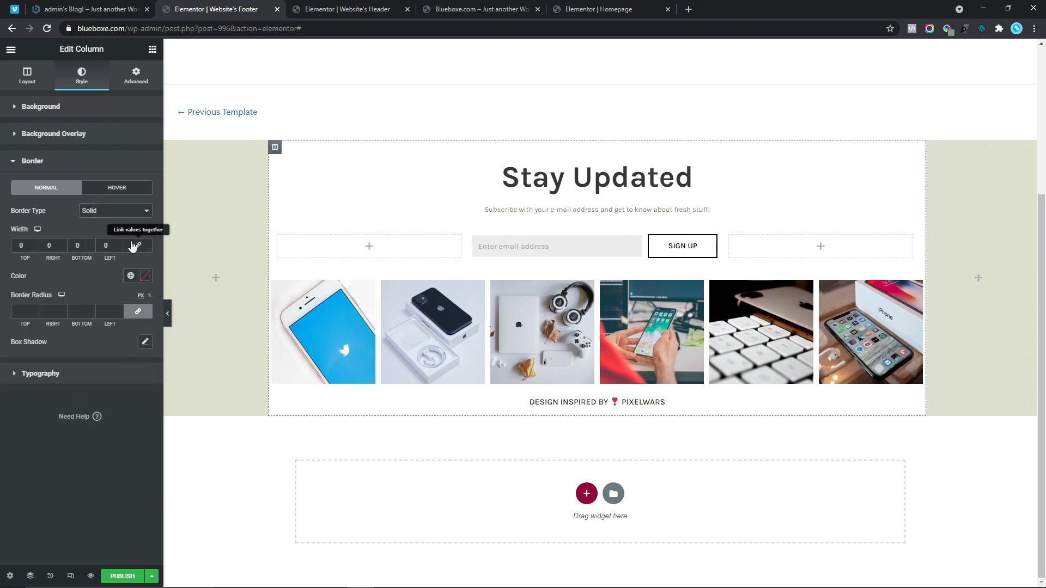
pyautogui.click(35, 243)
pyautogui.click(34, 244)
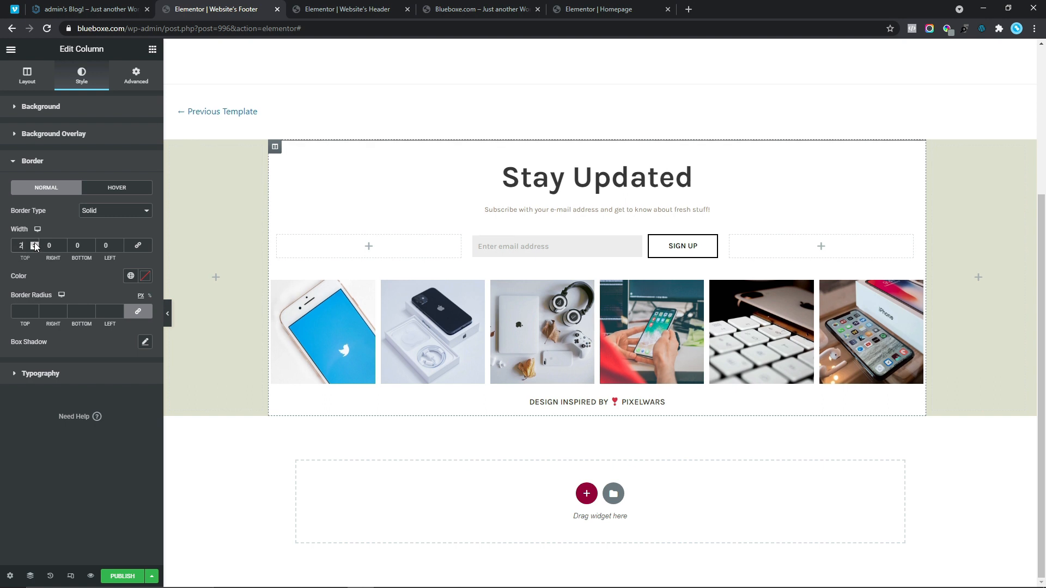
pyautogui.click(145, 276)
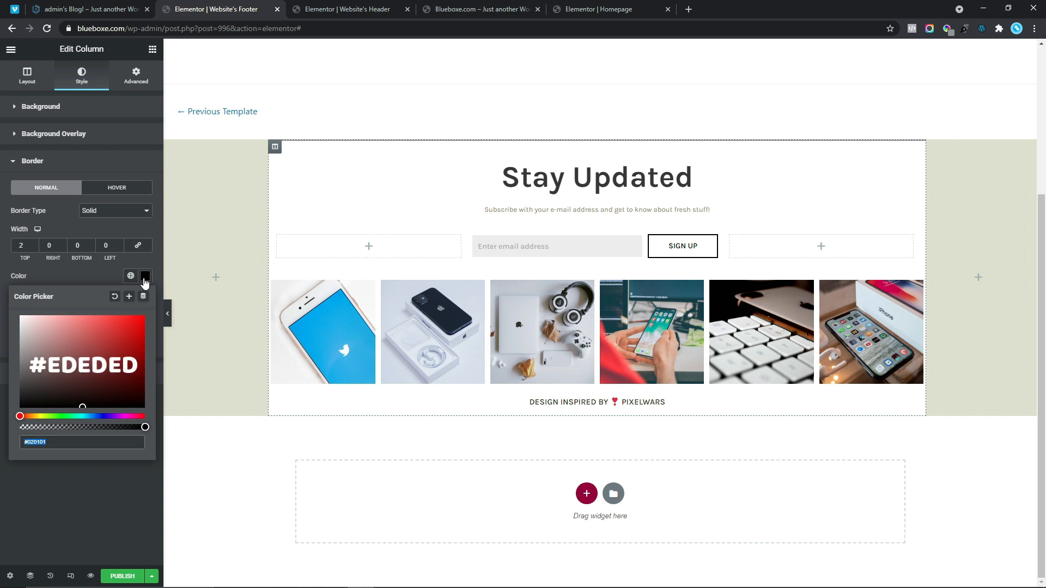
pyautogui.write('#EDEDED')
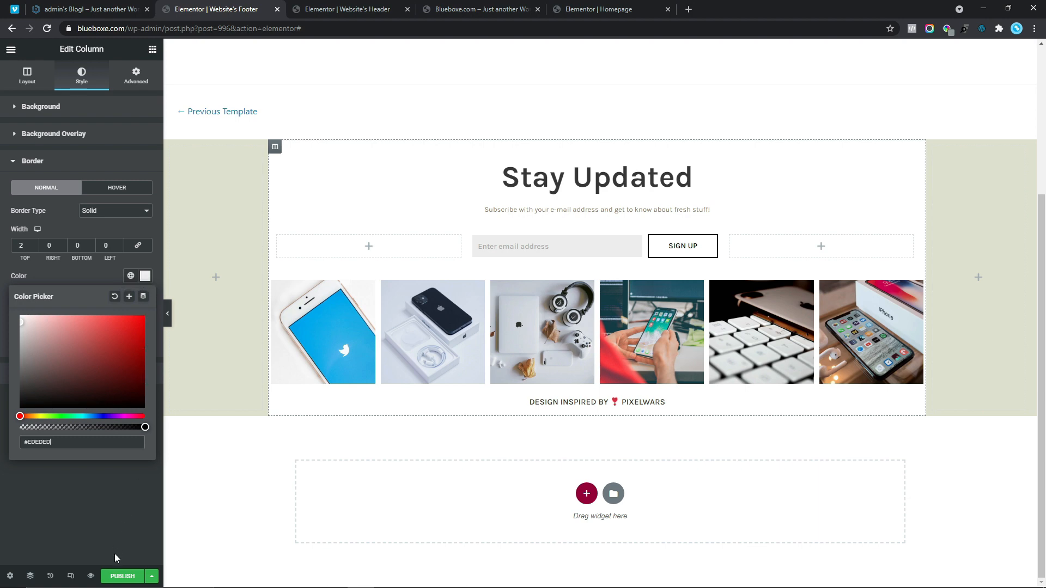
# - Publish the footer template with a display condition that includes the Entire Site
pyautogui.click(119, 577)
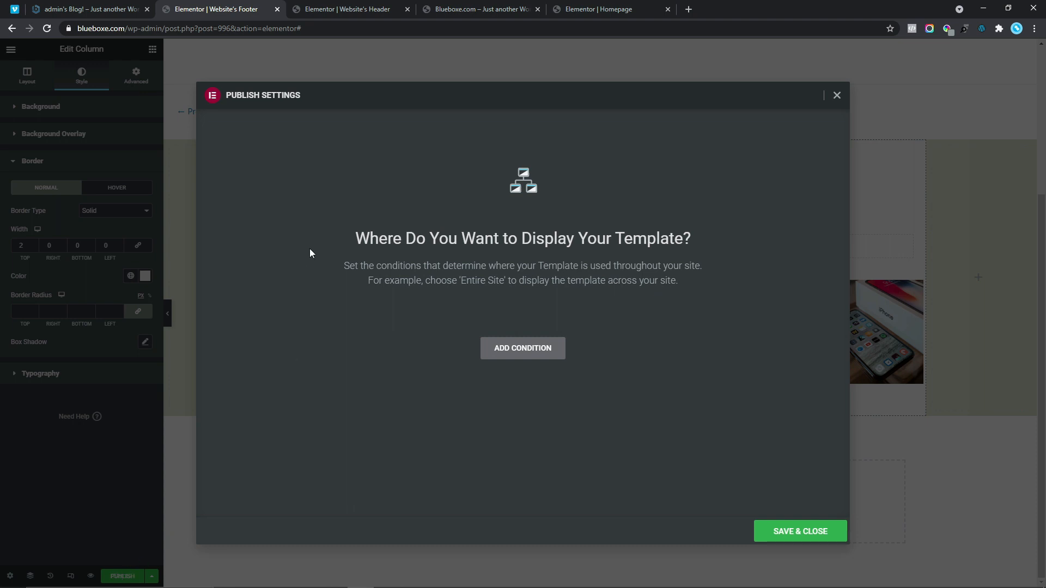
pyautogui.click(515, 345)
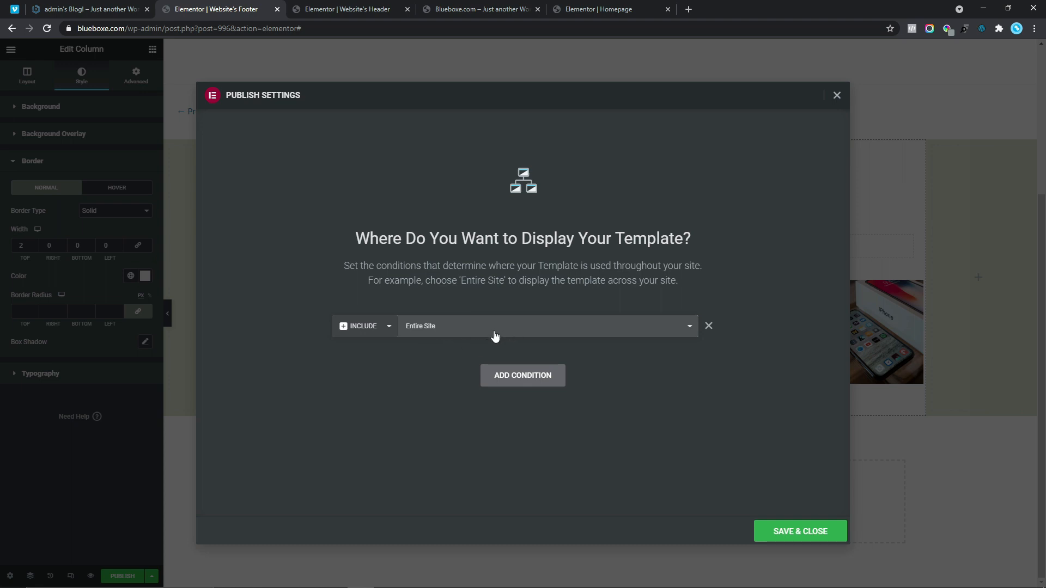
pyautogui.click(796, 532)
# - Reload the live Blueboxe.com homepage and inspect the published footer at the end of the page
pyautogui.click(466, 7)
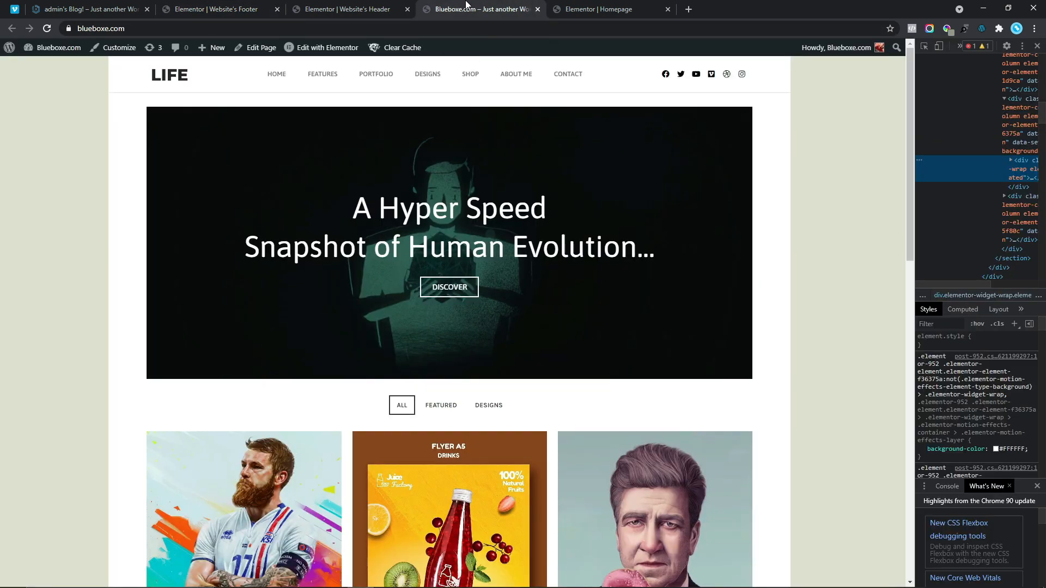
pyautogui.click(46, 29)
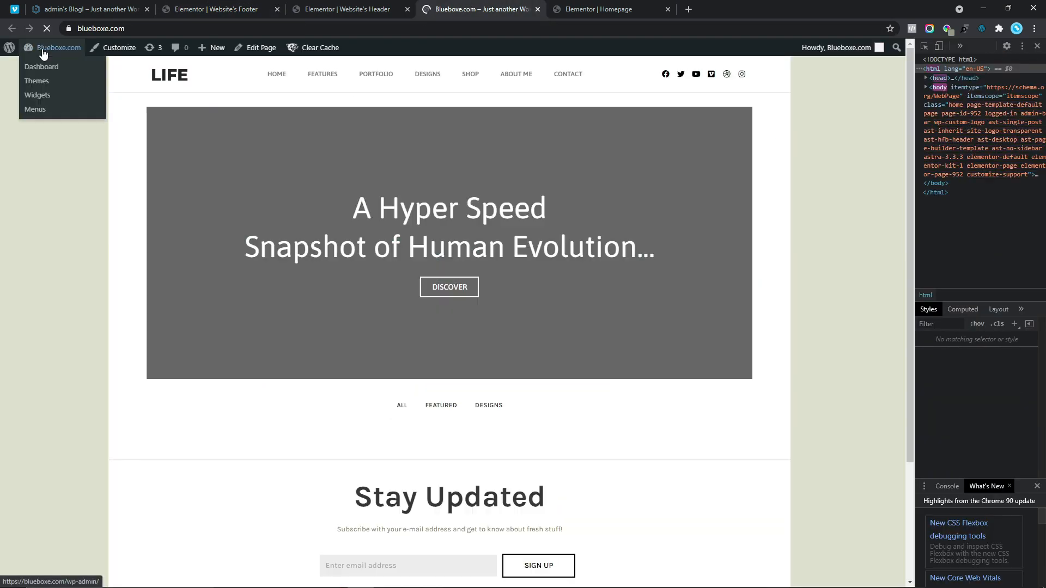
pyautogui.scroll(-10, 60, 110)
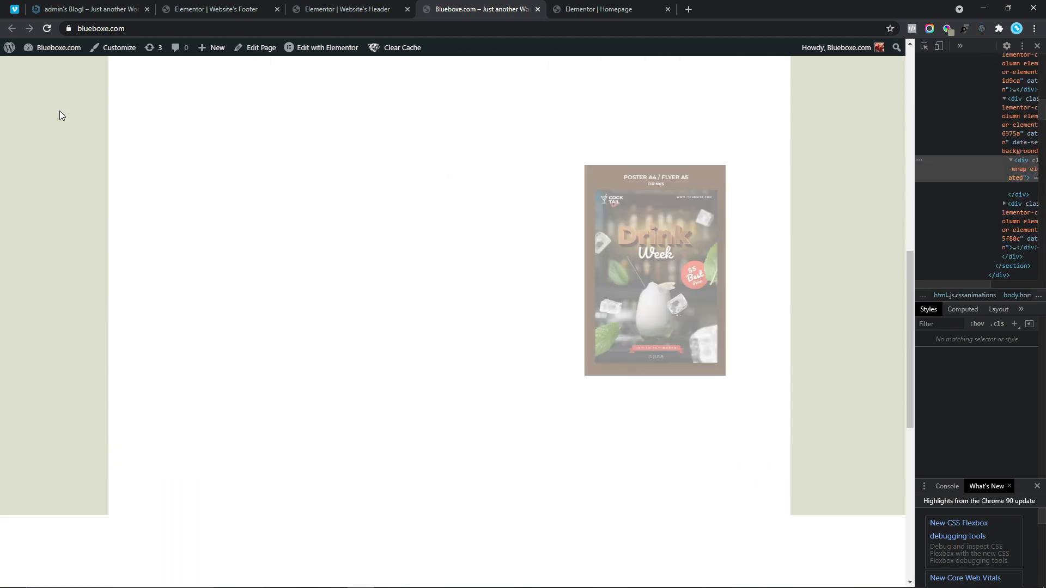
pyautogui.scroll(-6, 60, 110)
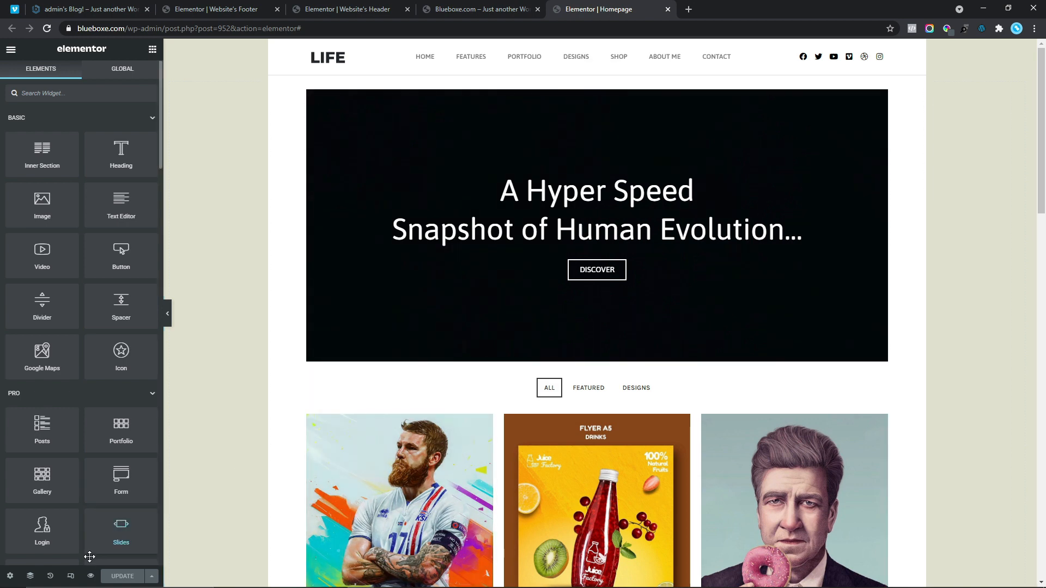
# - Preview the homepage at tablet size in its Elementor editor and set the left side column's width to 5%
pyautogui.click(77, 579)
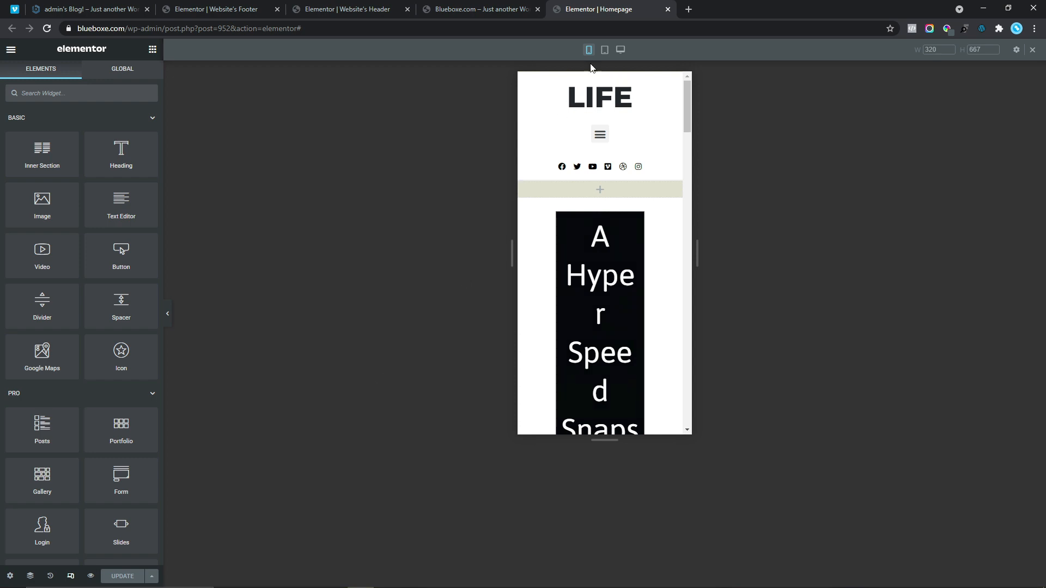
pyautogui.click(604, 50)
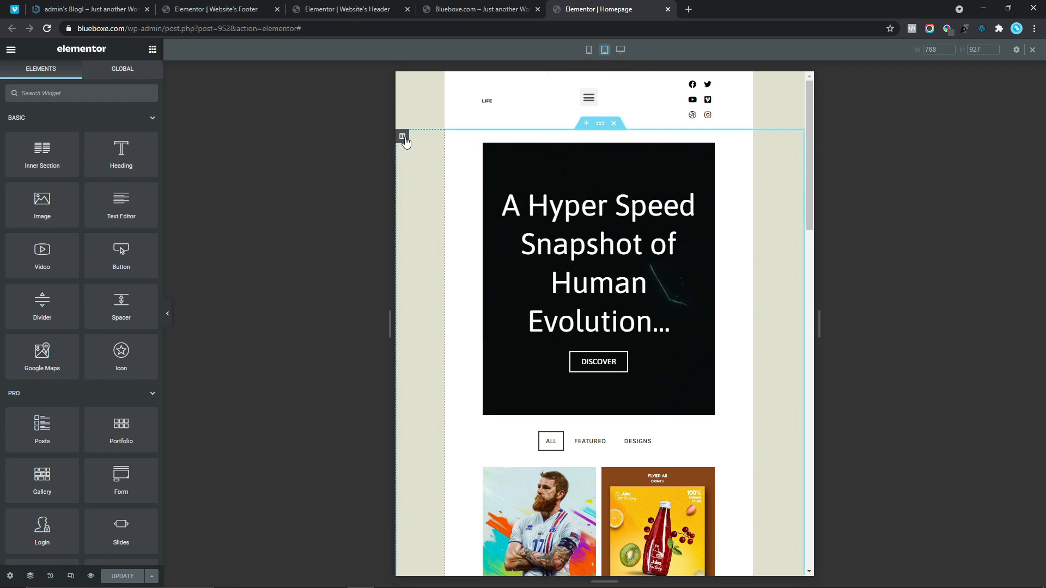
pyautogui.click(403, 138)
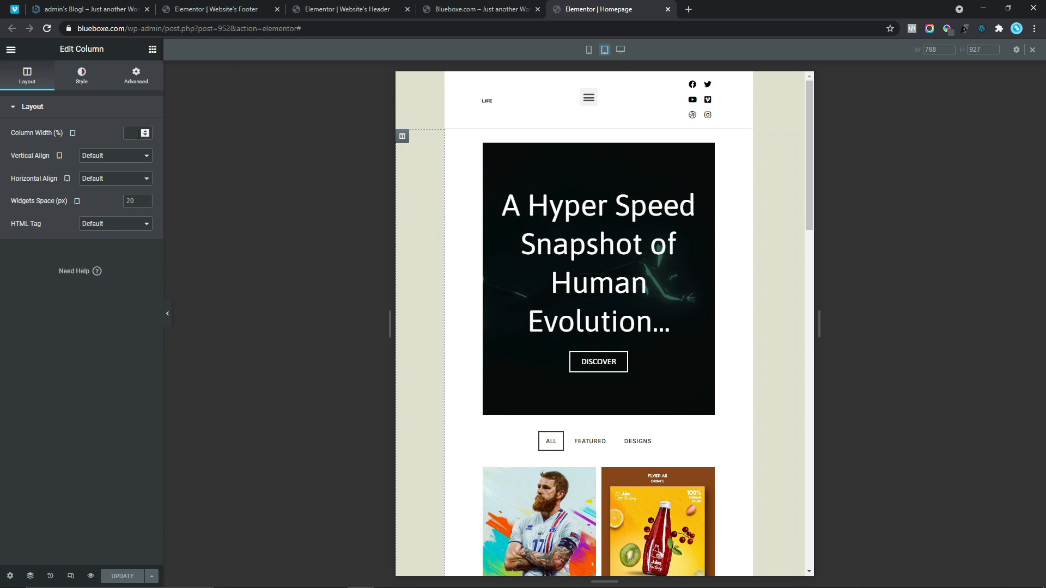
pyautogui.write('5')
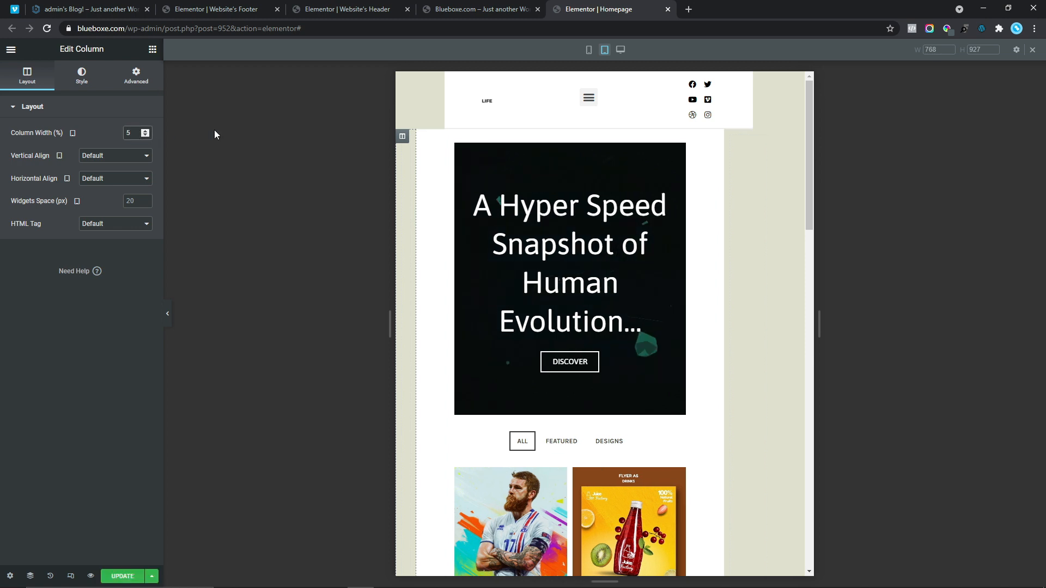
# - Set the tablet width of the homepage's middle content column to 90% and of the right side column to 5%
pyautogui.click(423, 136)
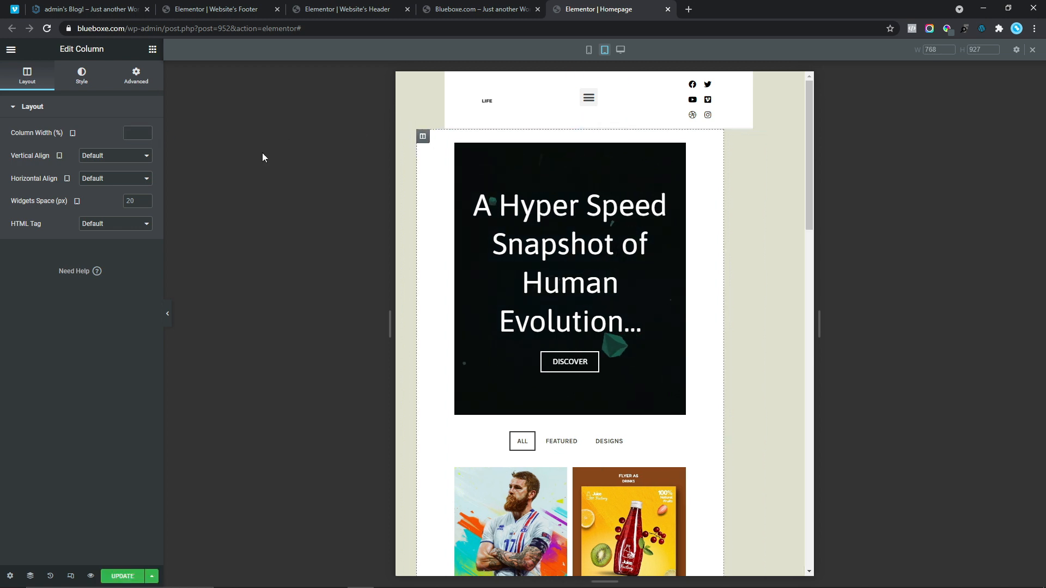
pyautogui.click(146, 133)
pyautogui.write('90')
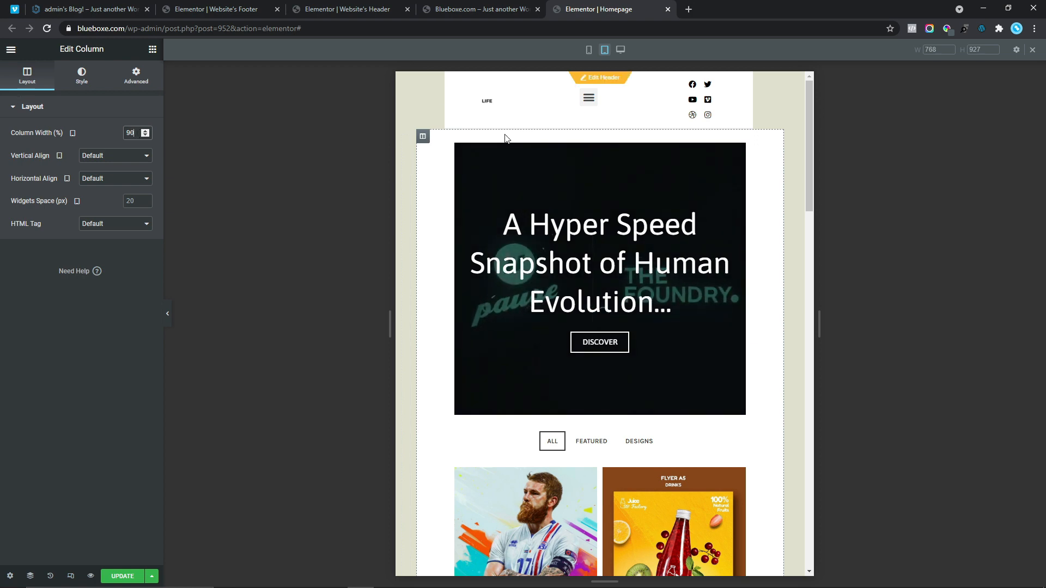
pyautogui.scroll(-15, 505, 137)
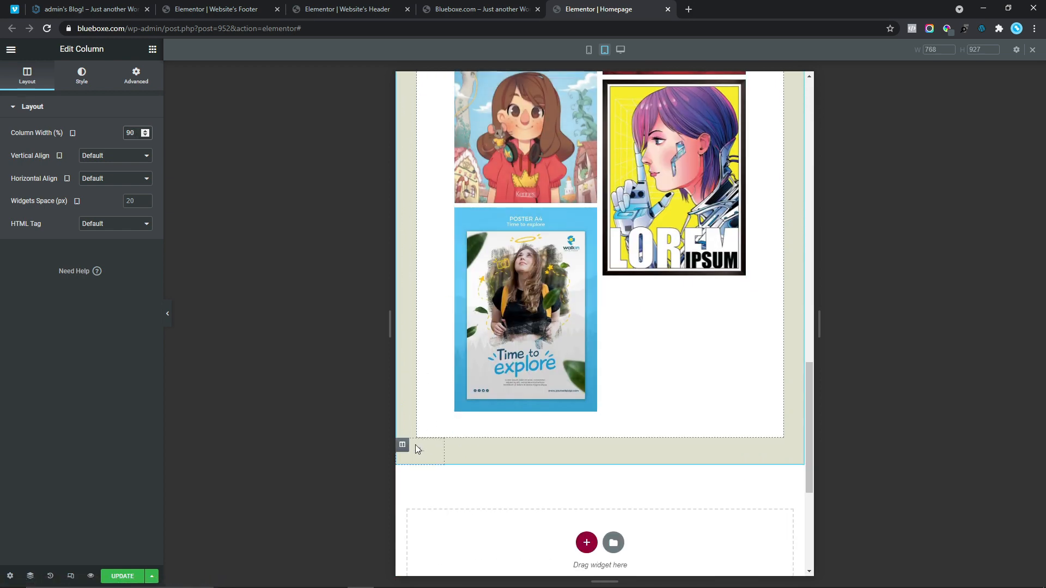
pyautogui.click(402, 445)
pyautogui.click(136, 128)
pyautogui.write('5')
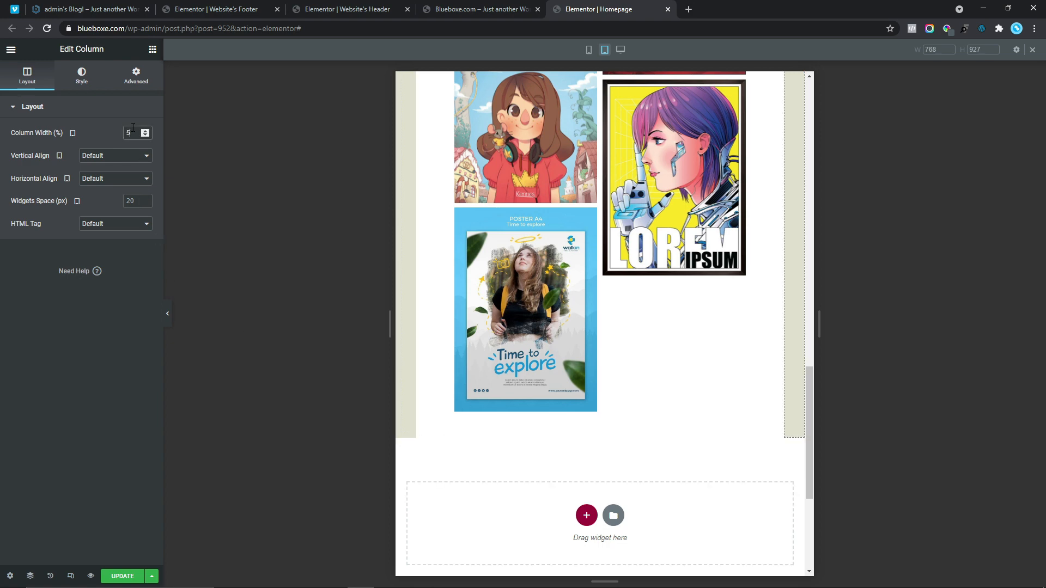
# - Set the middle content column's unlinked tablet padding to 20 px top, 20 px right, 50 px bottom and 20 px left
pyautogui.scroll(10, 763, 313)
pyautogui.scroll(4, 771, 316)
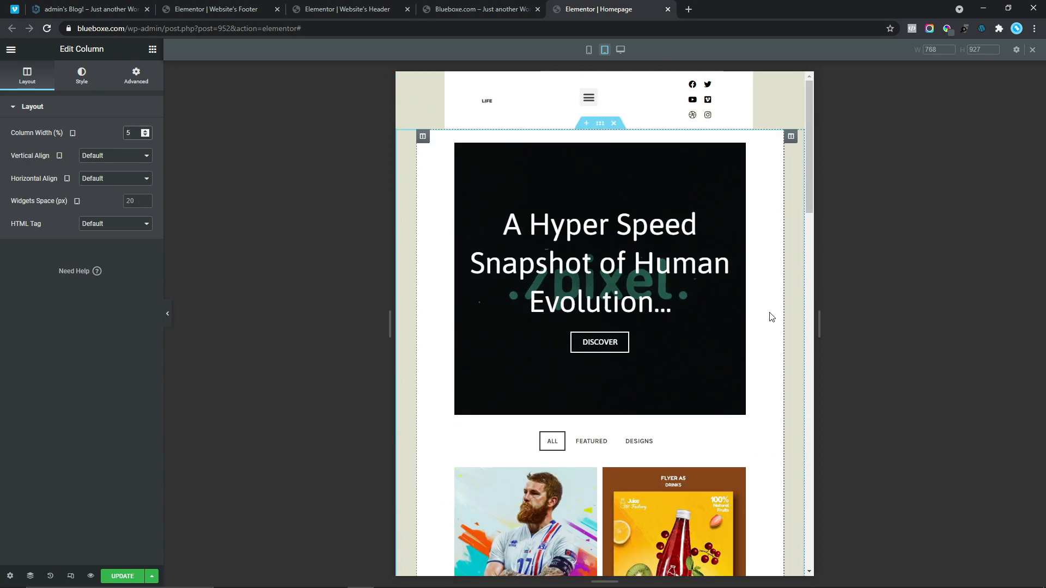
pyautogui.click(423, 137)
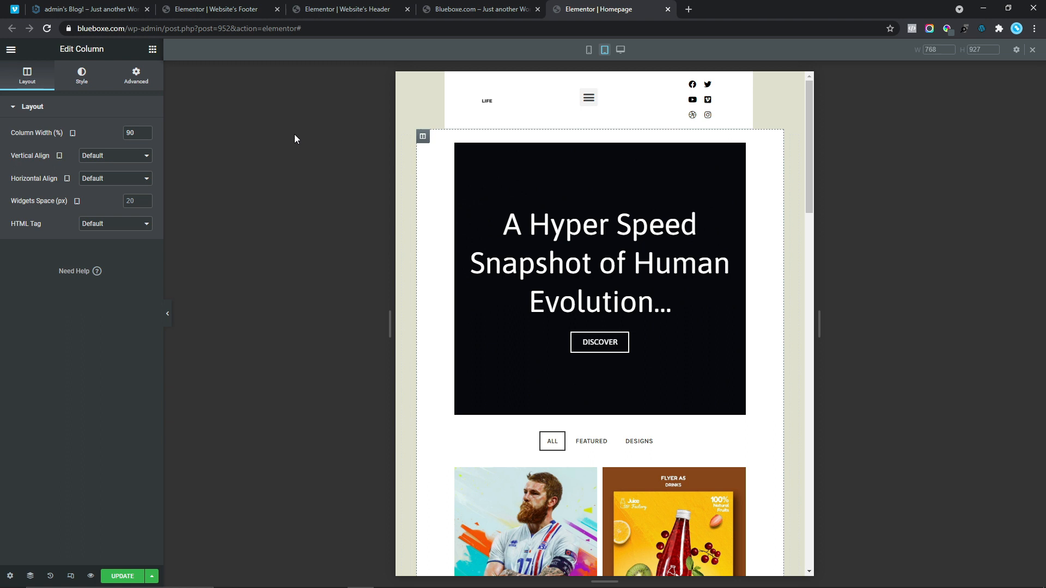
pyautogui.click(129, 76)
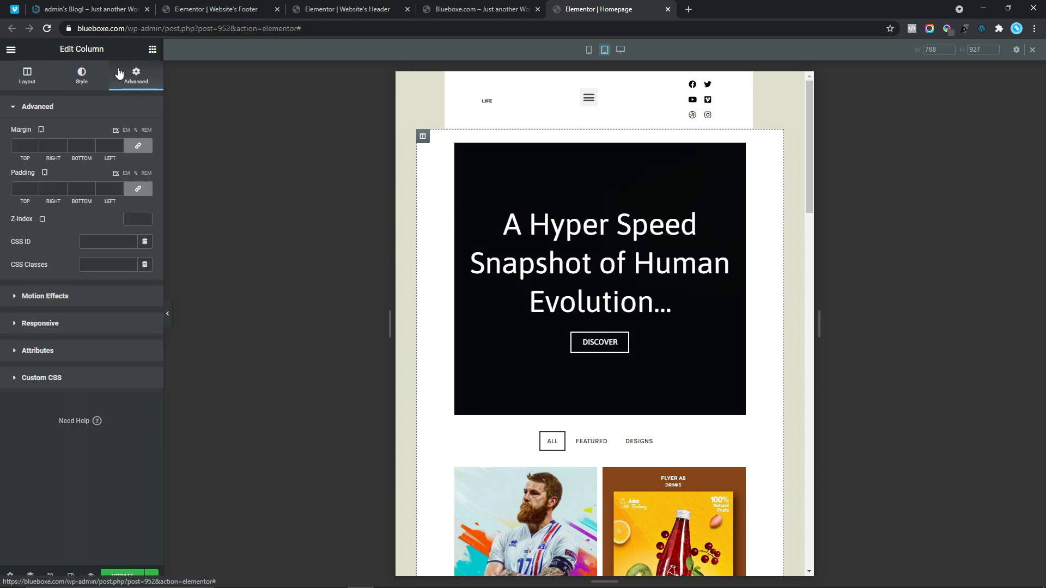
pyautogui.click(140, 191)
pyautogui.click(16, 189)
pyautogui.write('20')
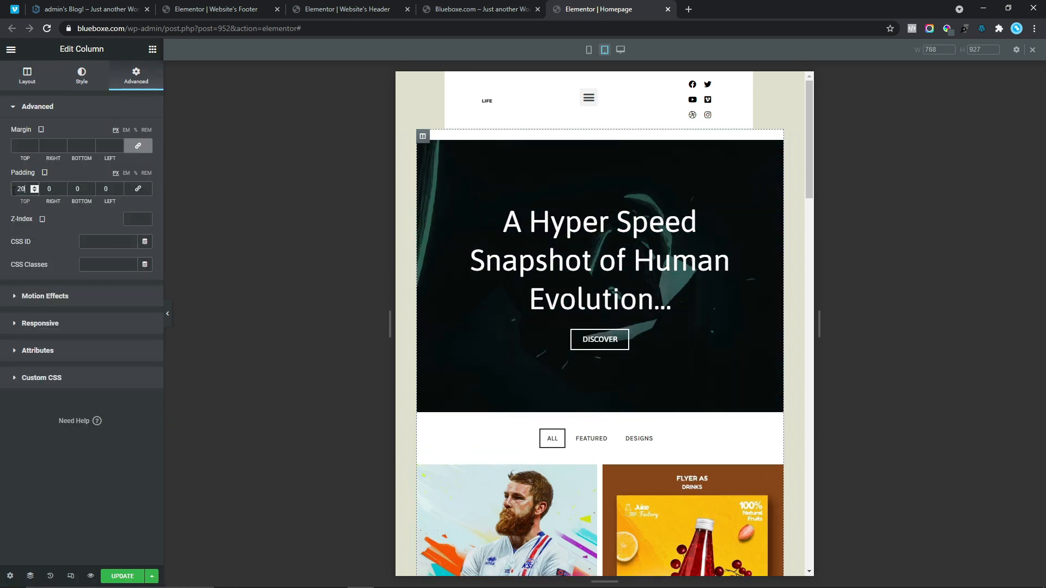
pyautogui.doubleClick(43, 188)
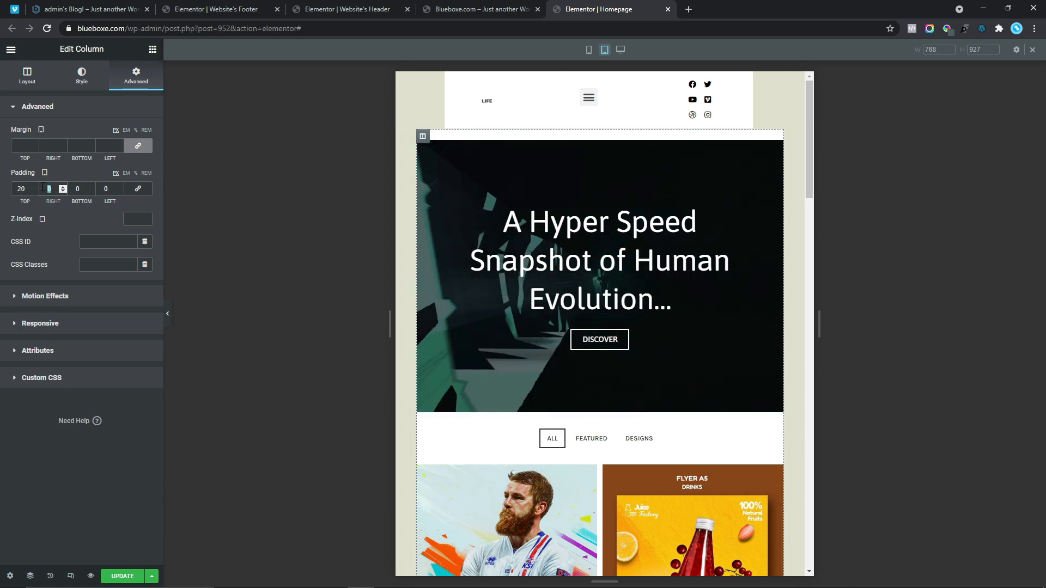
pyautogui.write('20')
pyautogui.doubleClick(74, 189)
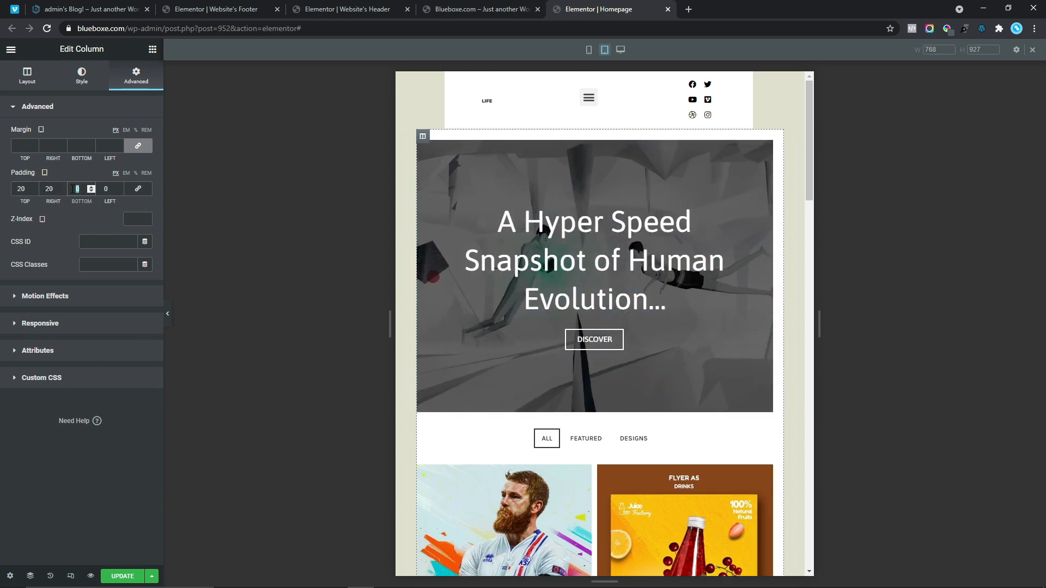
pyautogui.write('50')
pyautogui.doubleClick(105, 189)
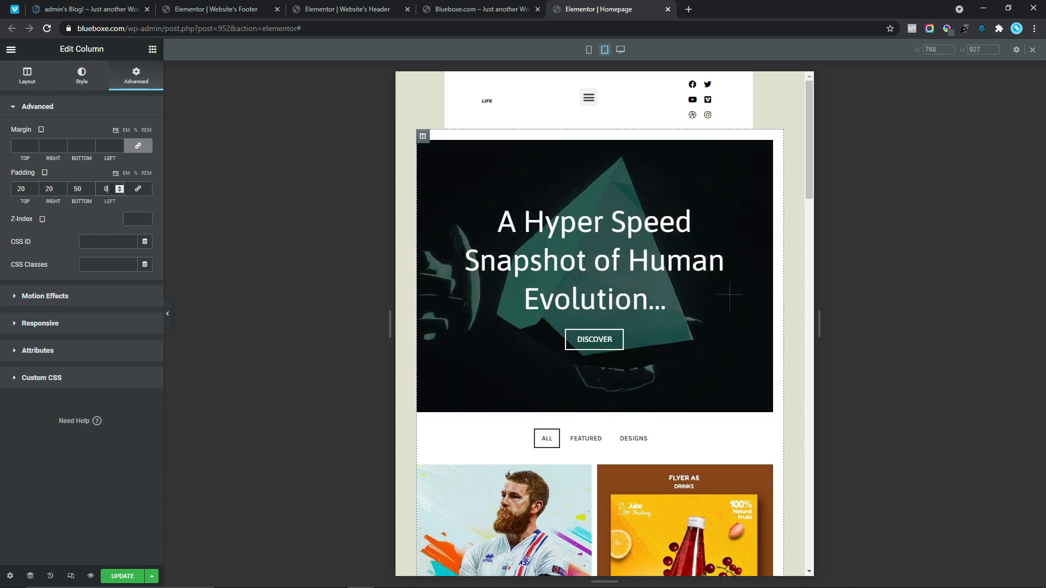
pyautogui.write('20')
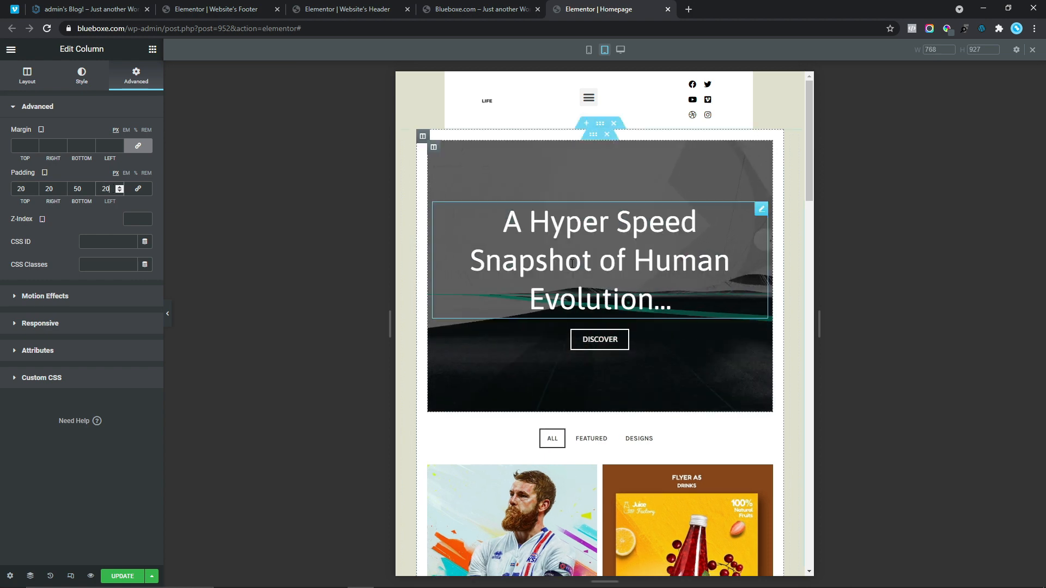
# - Set the tablet font size of the hero heading "A Hyper Speed Snapshot of Human Evolution..." to 30 px
pyautogui.click(761, 211)
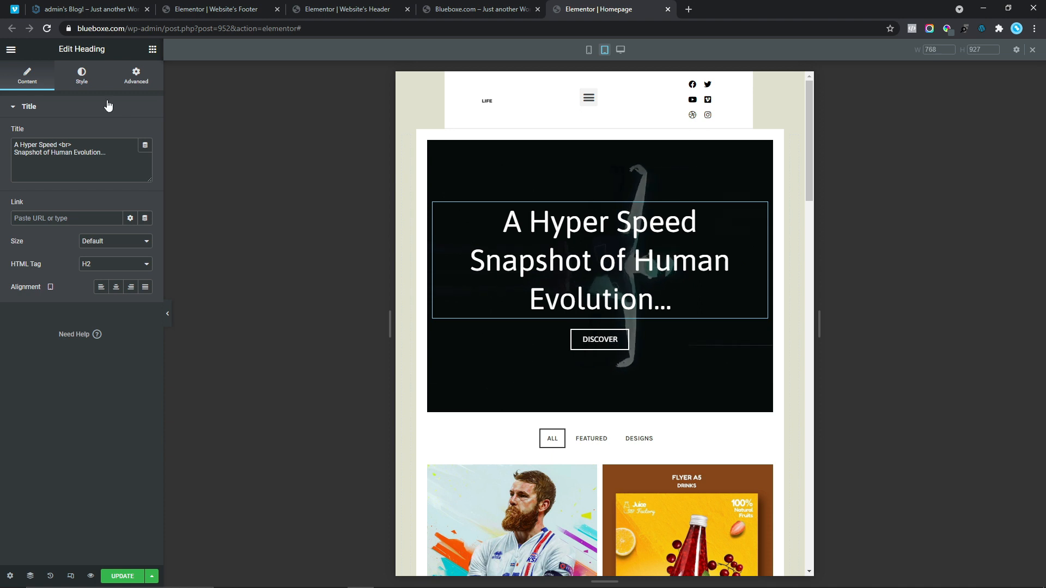
pyautogui.click(88, 85)
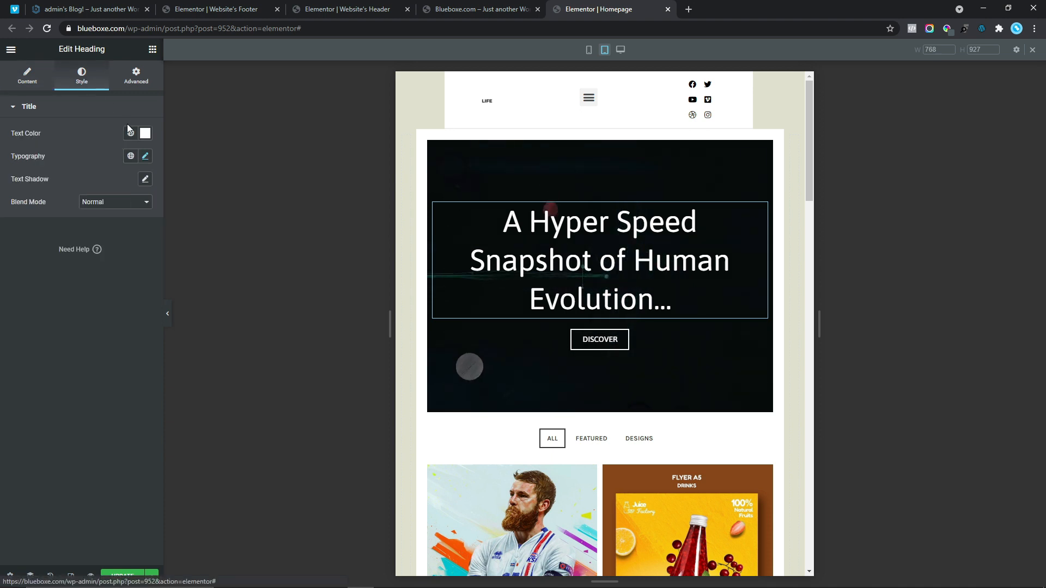
pyautogui.click(145, 158)
pyautogui.click(136, 242)
pyautogui.write('25')
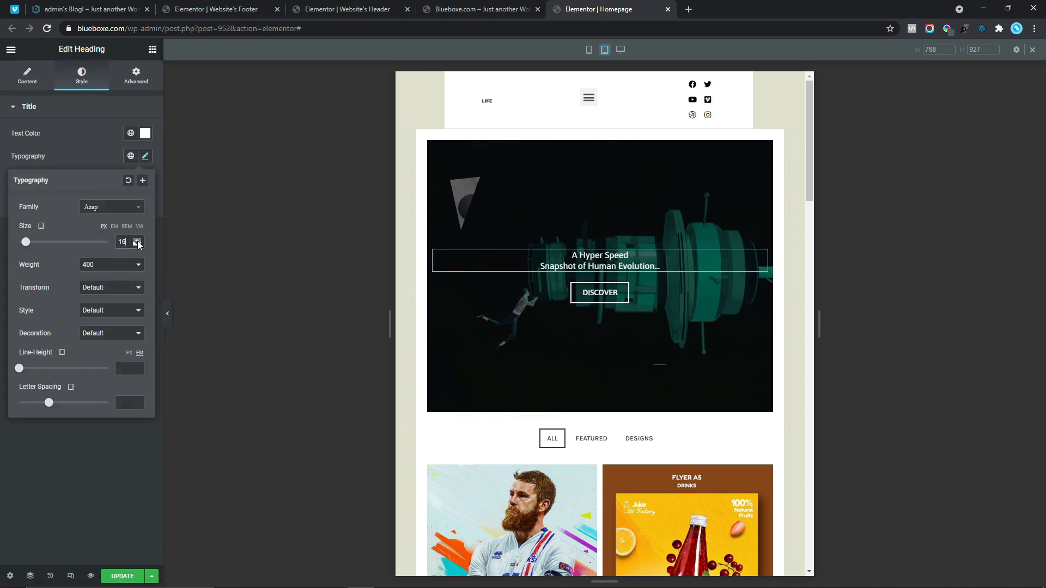
pyautogui.click(138, 240)
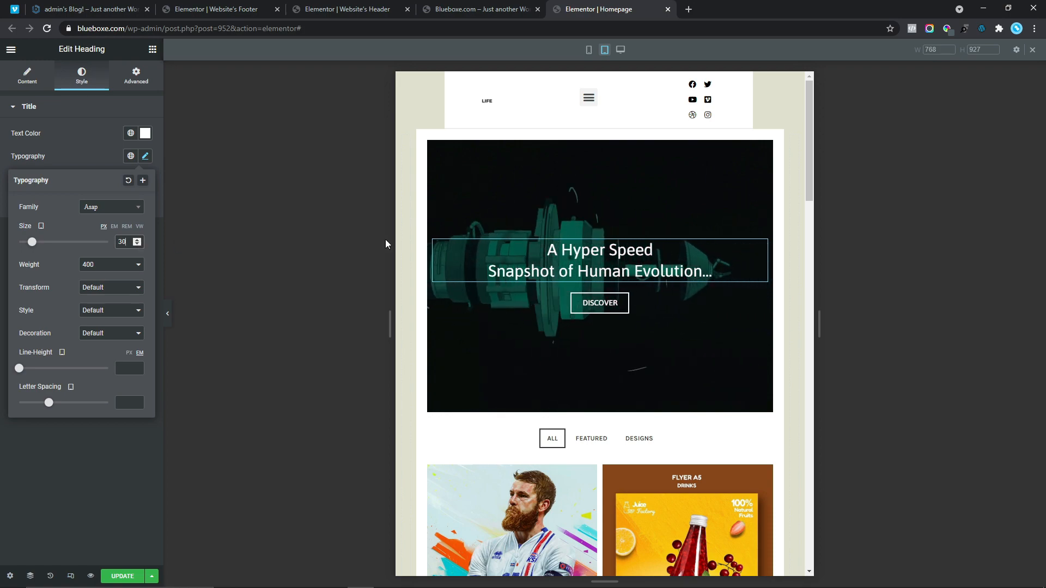
pyautogui.moveTo(815, 117); pyautogui.dragTo(795, 96)
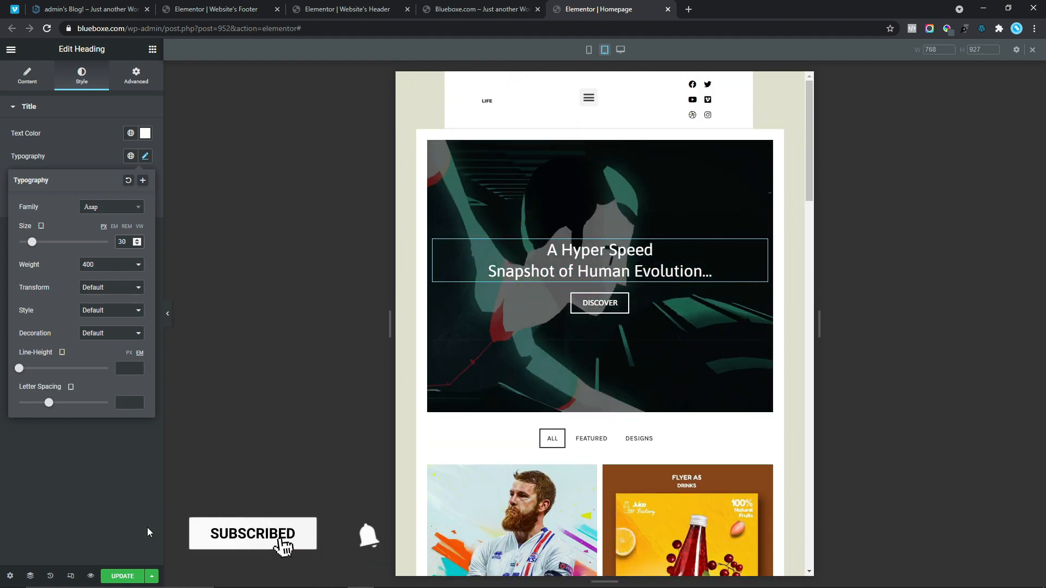
# - Update the homepage with the tablet changes, switch the preview back to desktop size and close responsive mode
pyautogui.click(124, 578)
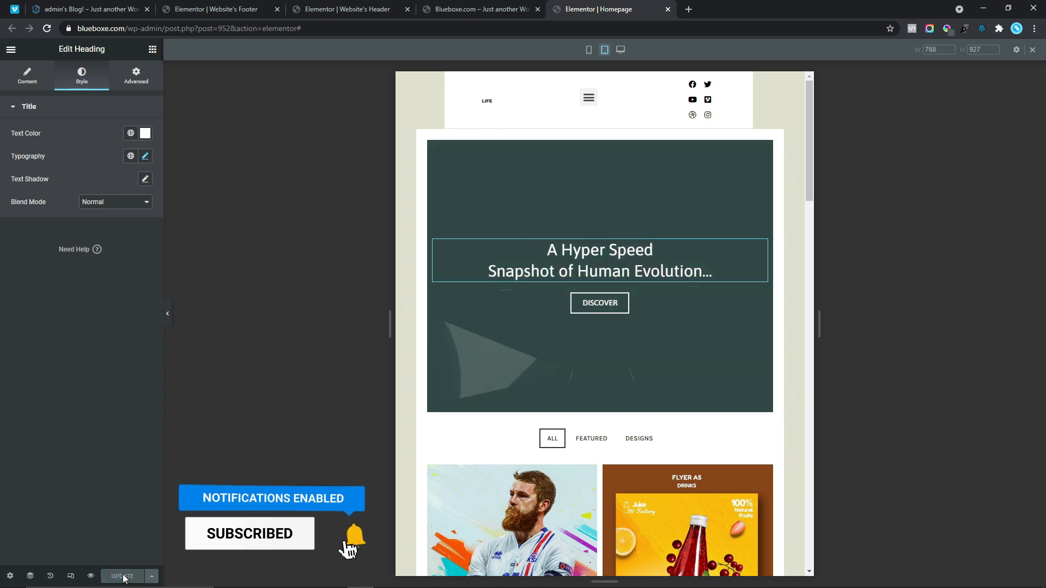
pyautogui.click(620, 49)
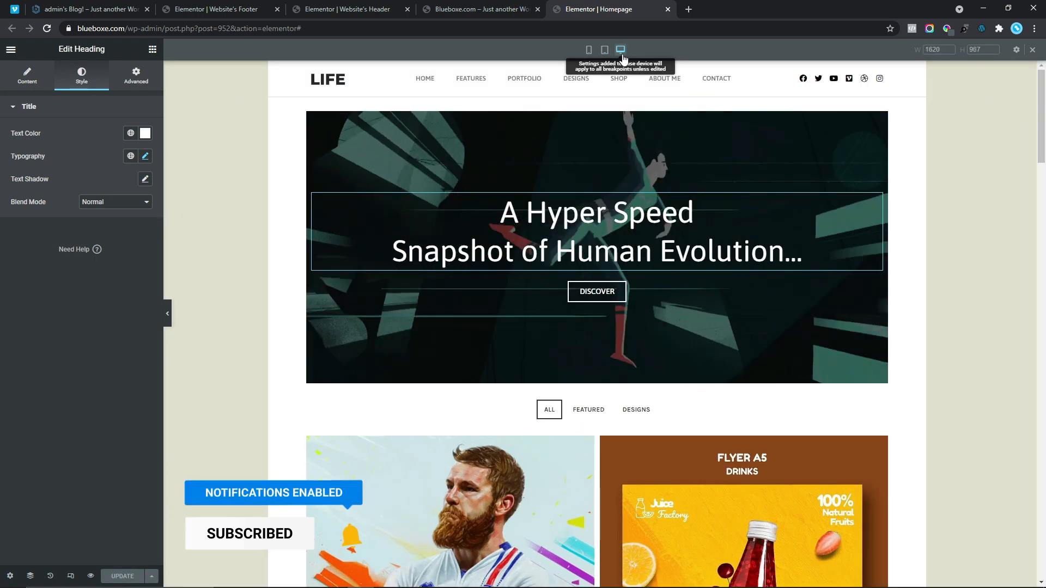
pyautogui.click(1033, 49)
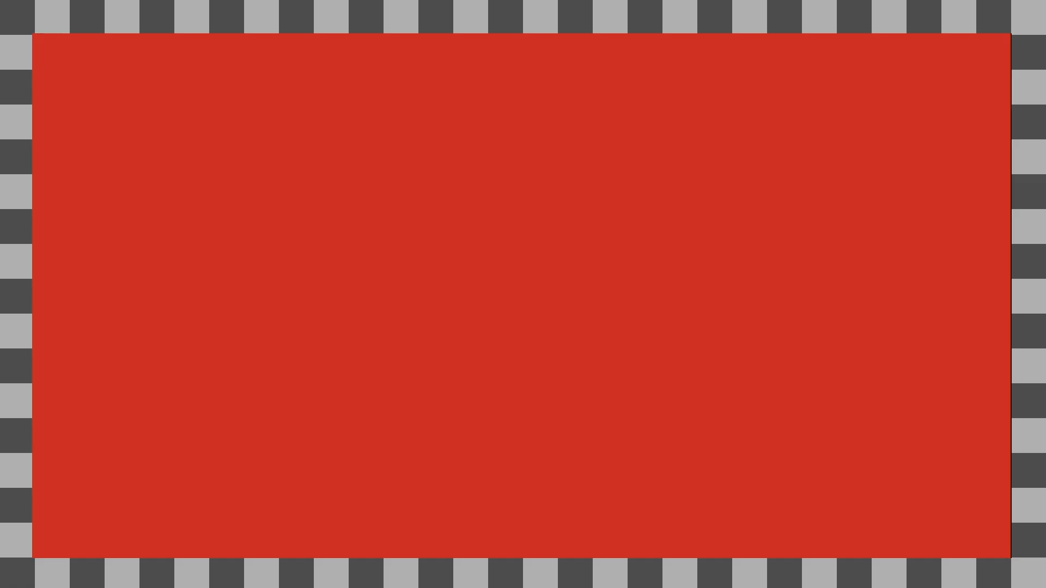